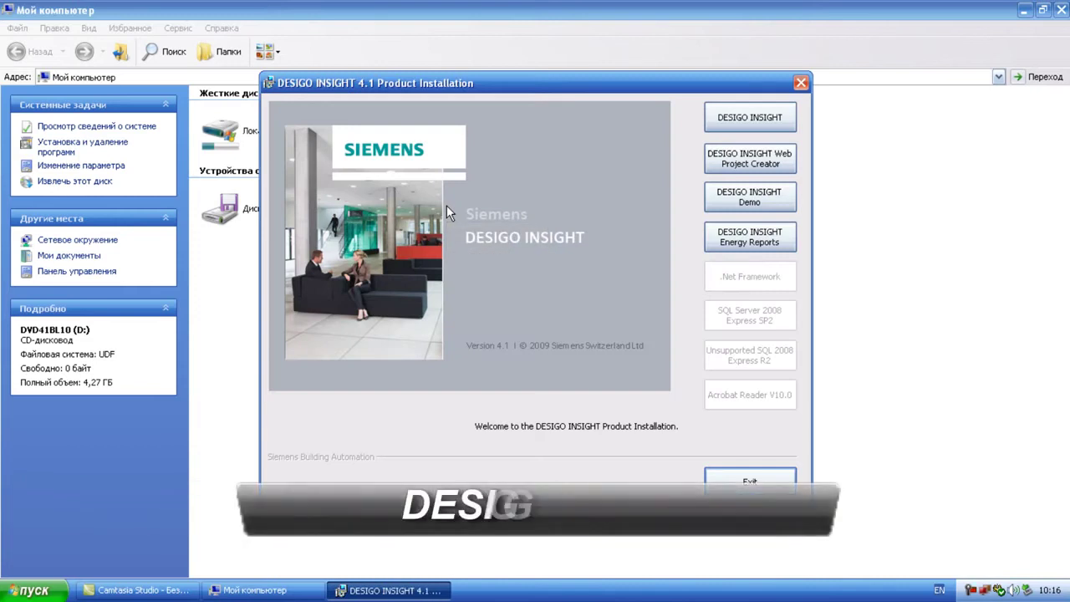
Close the DESIGO INSIGHT installer and open drive D: in the Таблица (details) view.
click(801, 82)
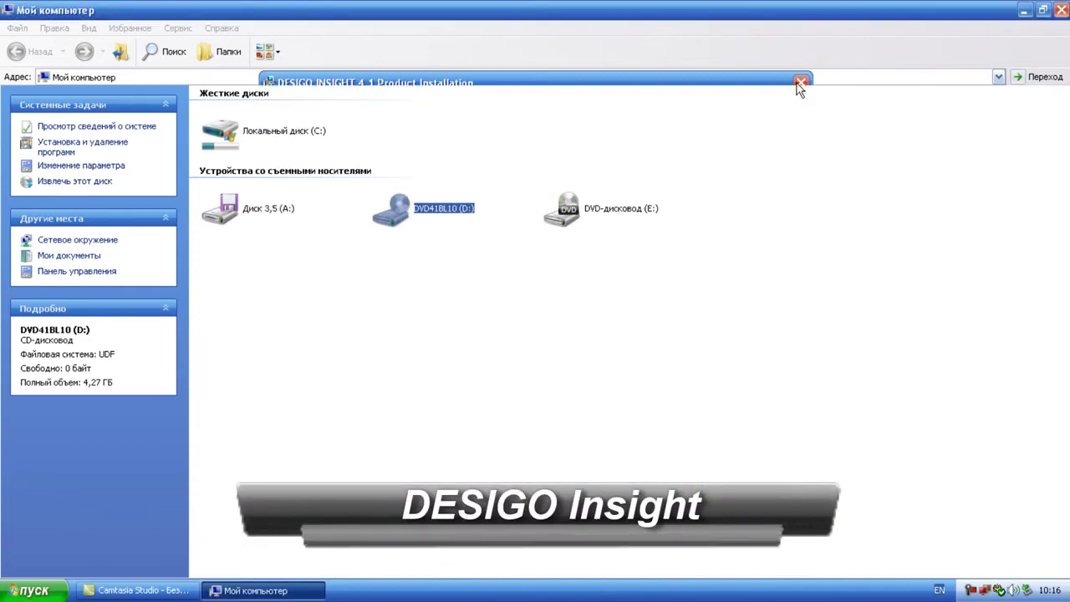
right_click(461, 208)
click(502, 256)
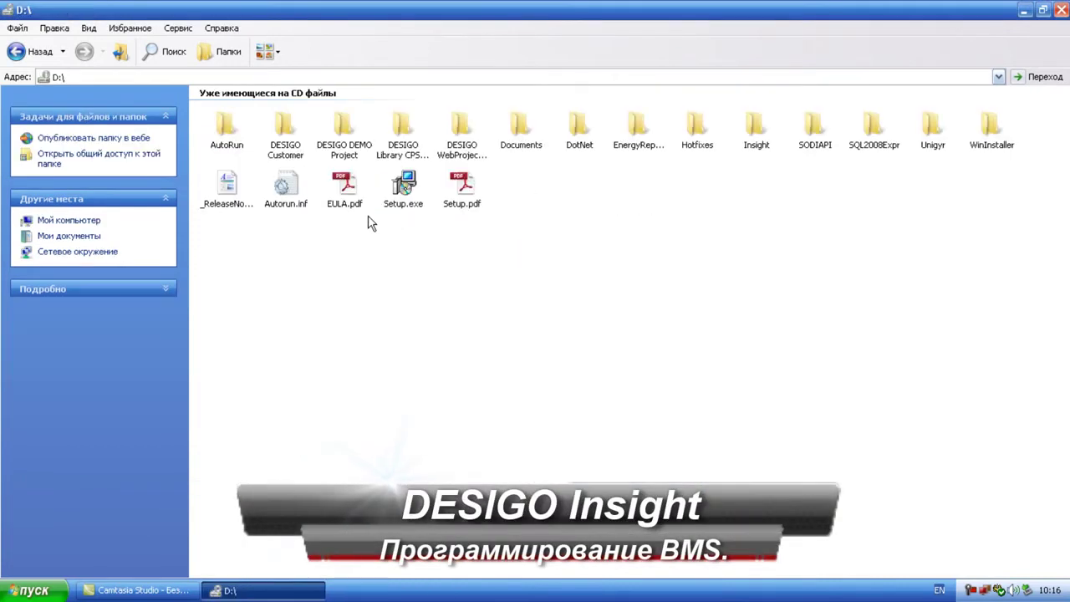
click(266, 51)
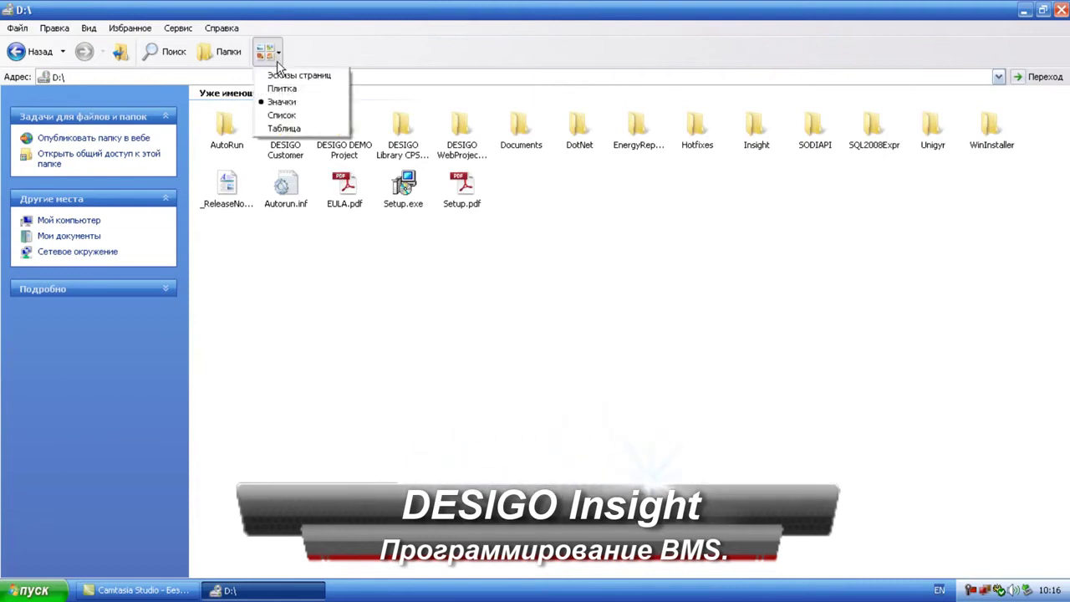
click(276, 126)
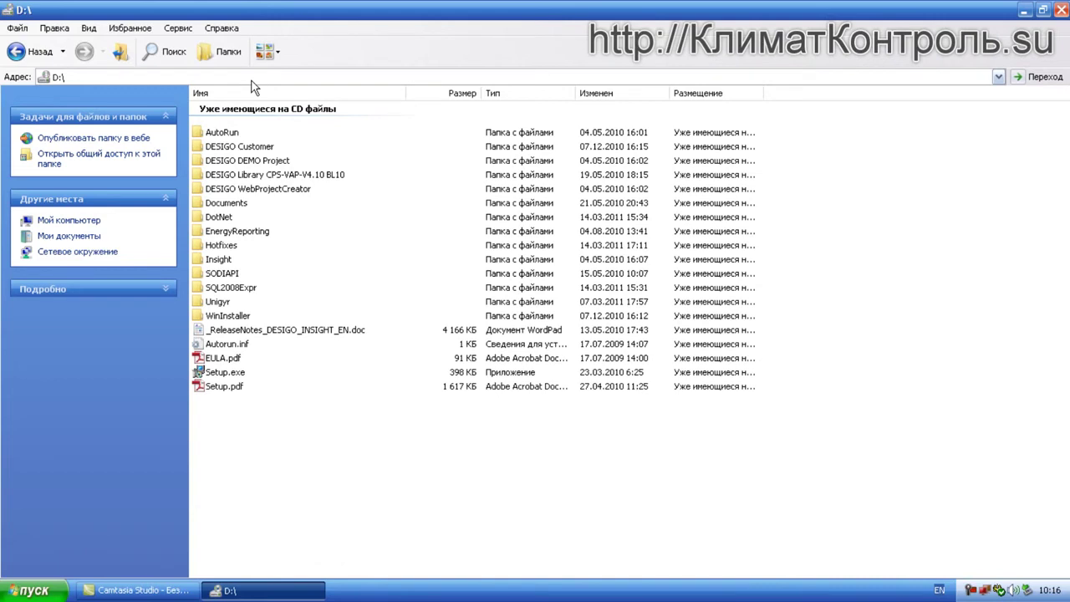
Open Setup.ini from the AutoRun folder in Notepad.
double_click(222, 132)
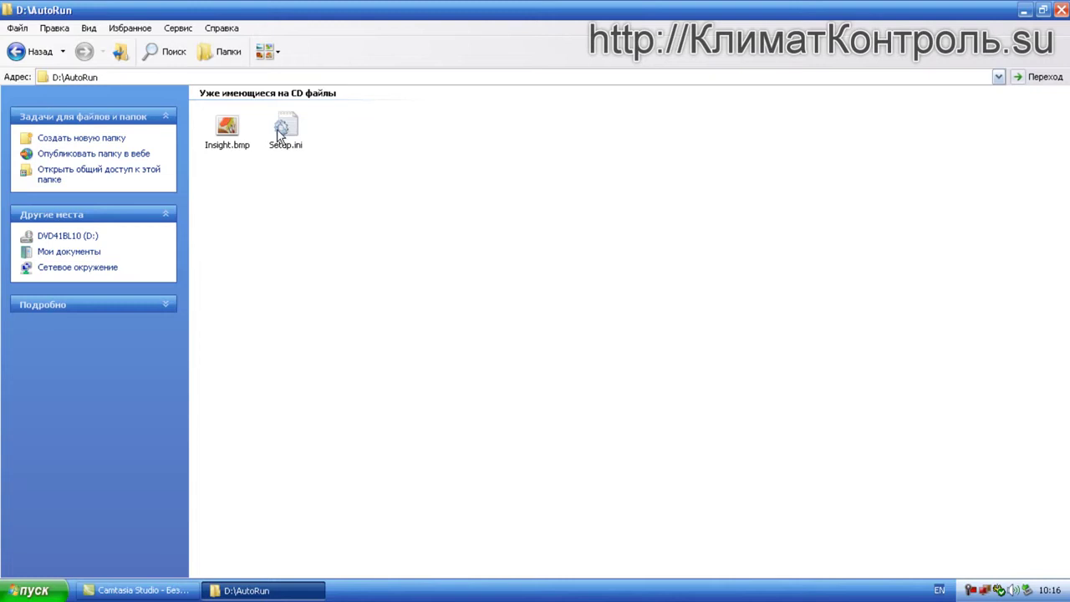
right_click(283, 134)
click(315, 162)
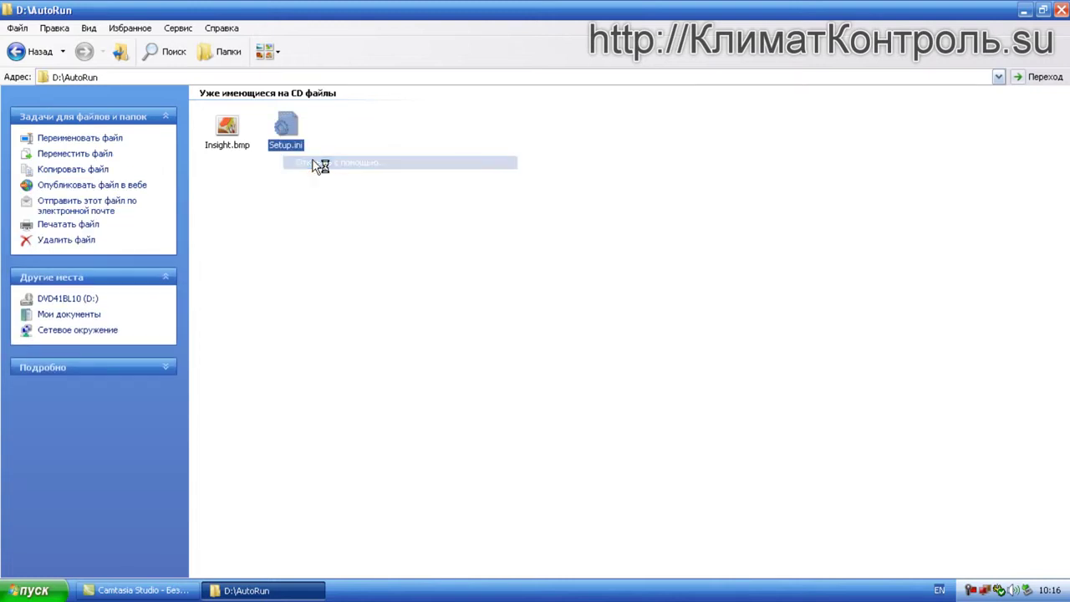
click(596, 459)
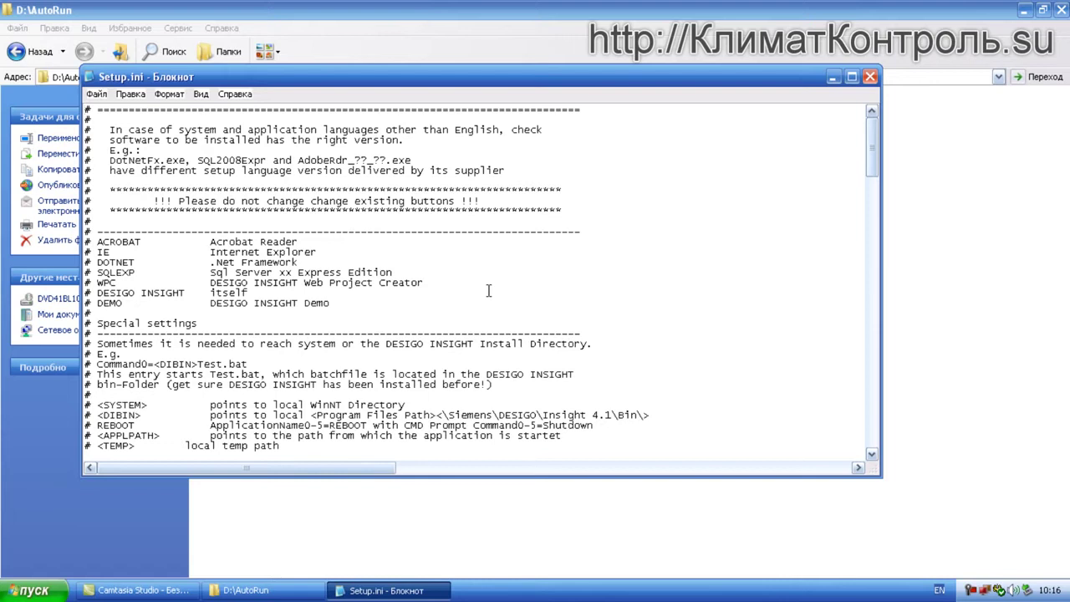
scroll(490, 291, down, 3)
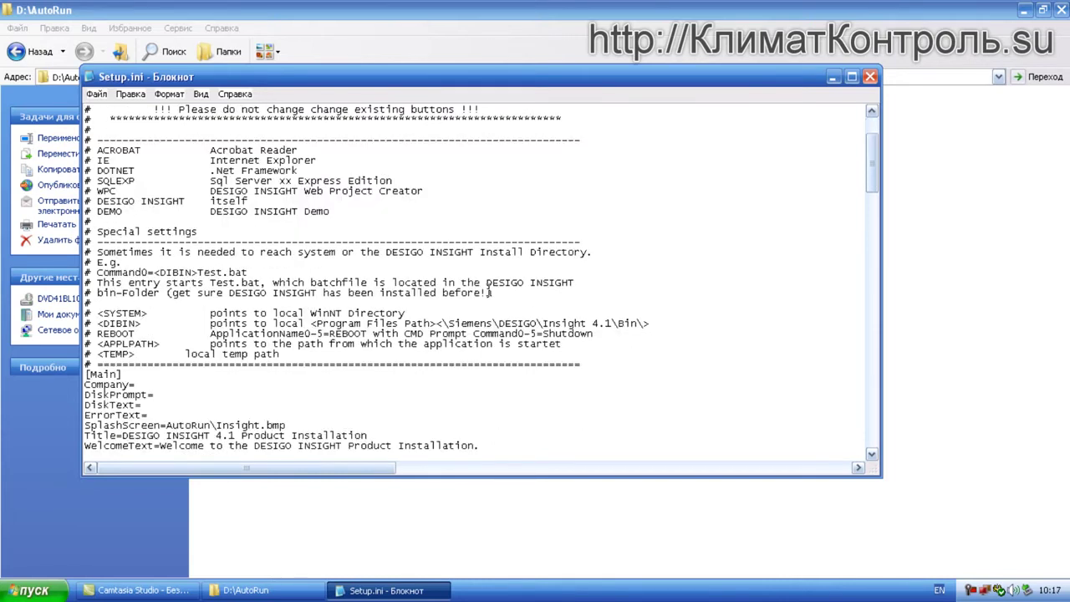
scroll(489, 293, down, 6)
scroll(489, 291, down, 5)
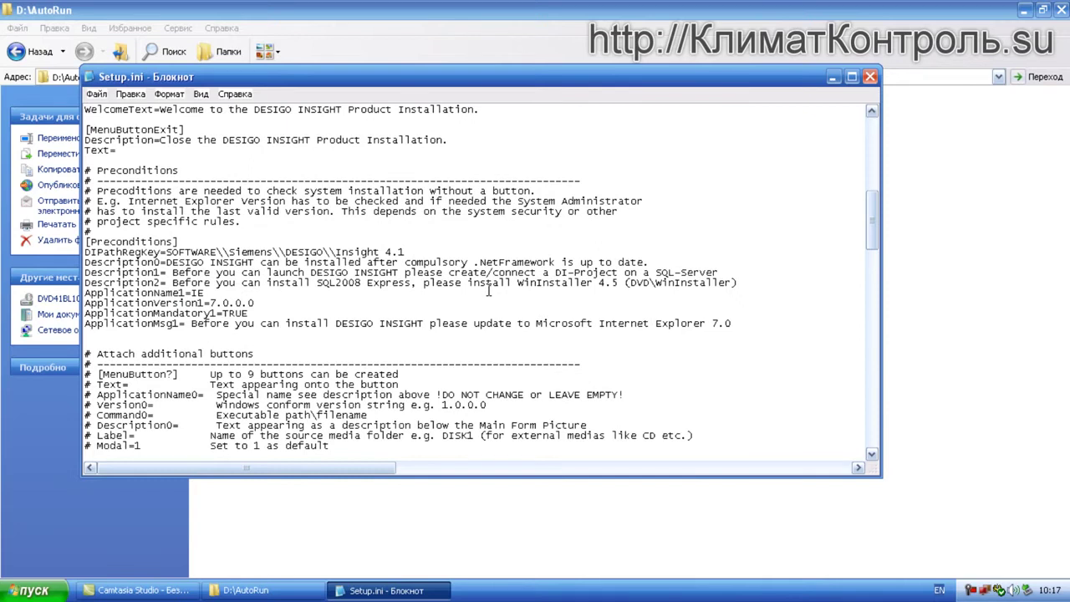
scroll(489, 290, down, 7)
scroll(489, 290, down, 9)
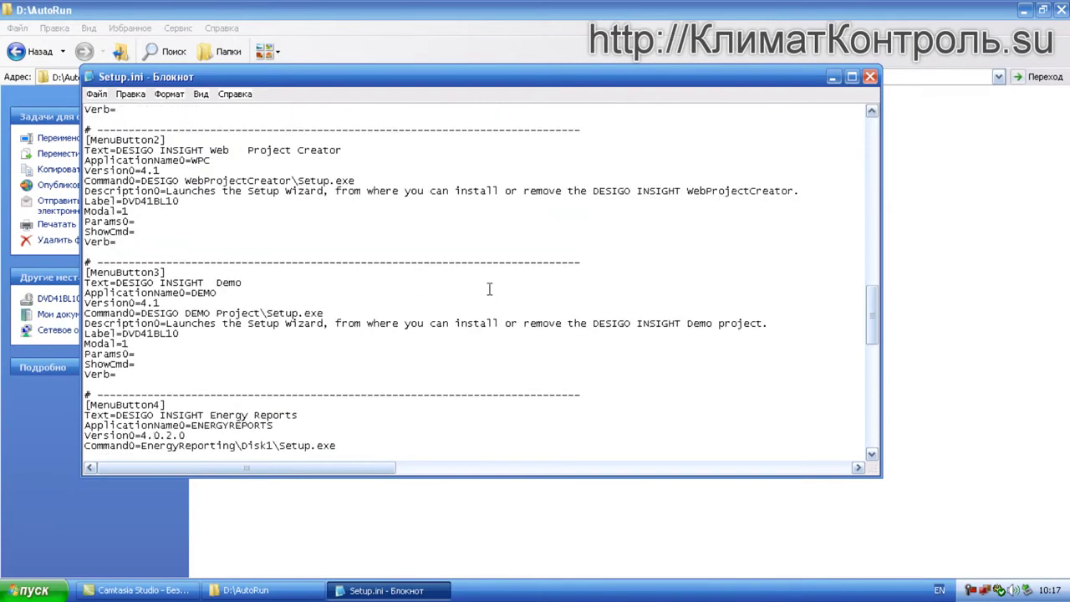
scroll(489, 290, down, 1)
scroll(489, 287, down, 11)
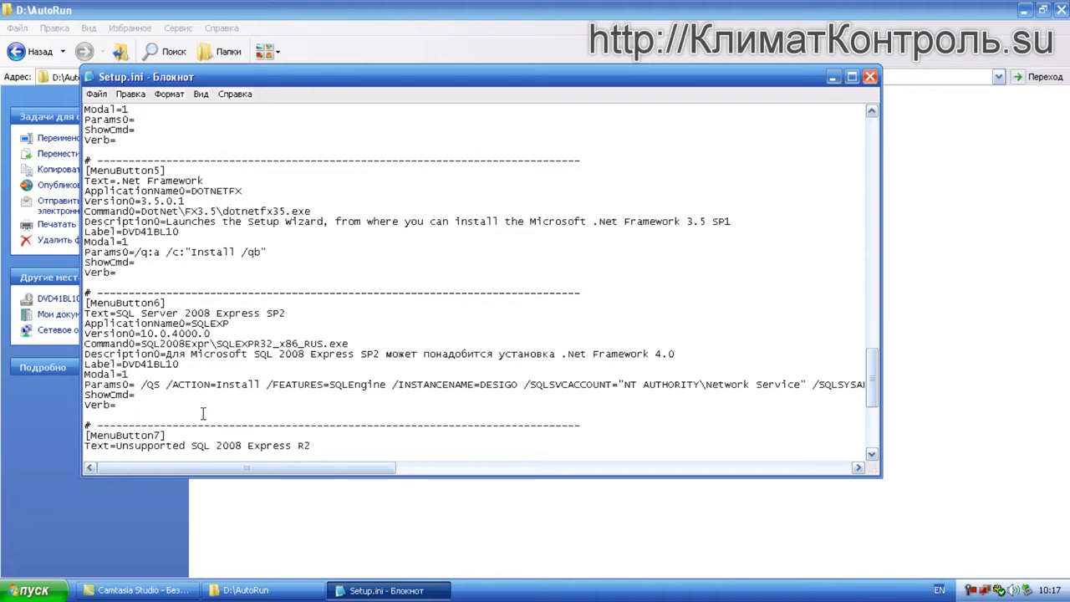
drag(240, 470, 164, 473)
drag(134, 408, 83, 303)
Highlight the /SAPWD= password value in the [MenuButton6] Params0 line, then close Notepad.
click(153, 408)
drag(197, 468, 331, 493)
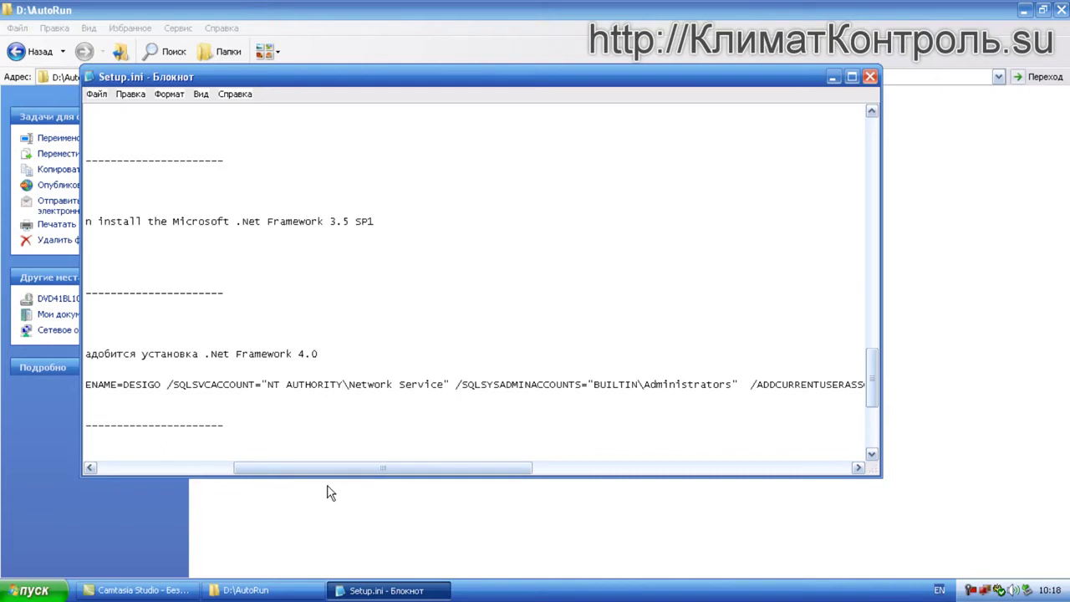
drag(310, 470, 497, 487)
drag(611, 384, 523, 385)
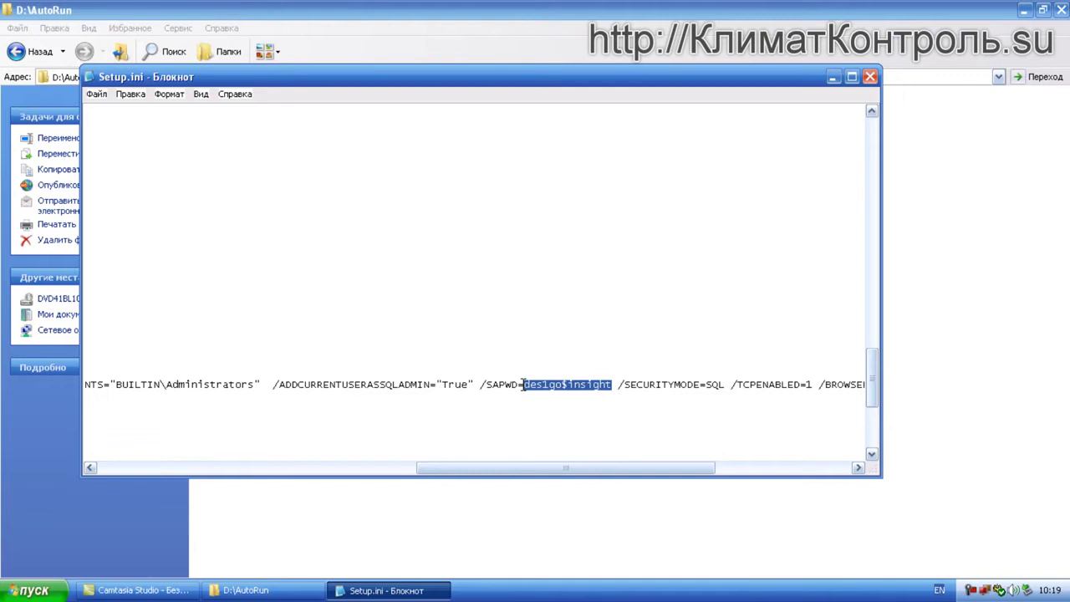
click(443, 255)
click(870, 76)
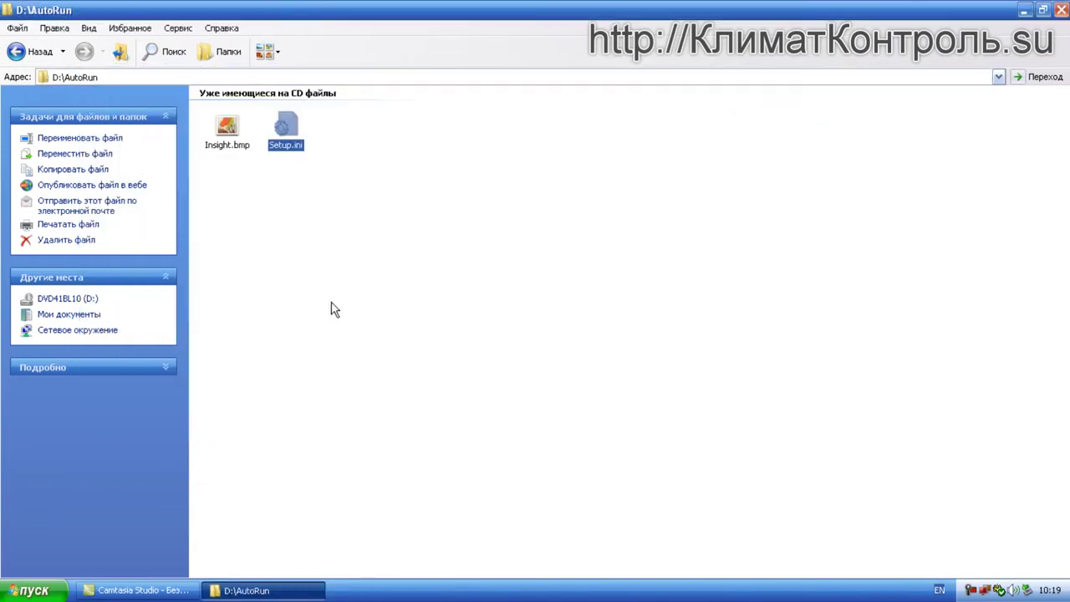
Return Explorer from D:\AutoRun up to the D:\ root.
click(238, 283)
click(121, 54)
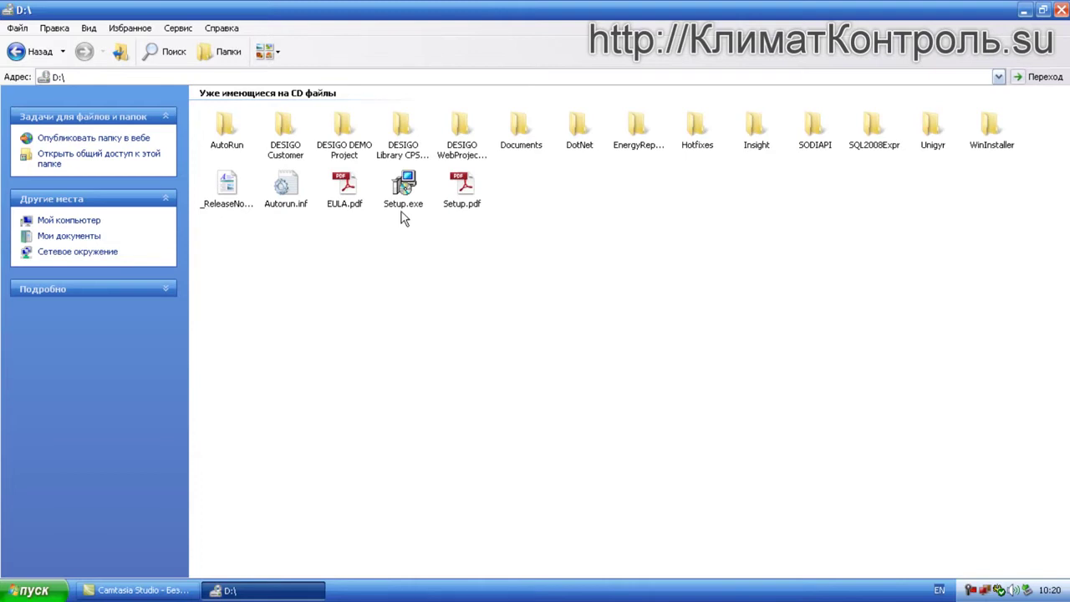
Show drive D: in Details view, enter DESIGO Customer, and open index.htm in Internet Explorer.
click(276, 52)
click(278, 129)
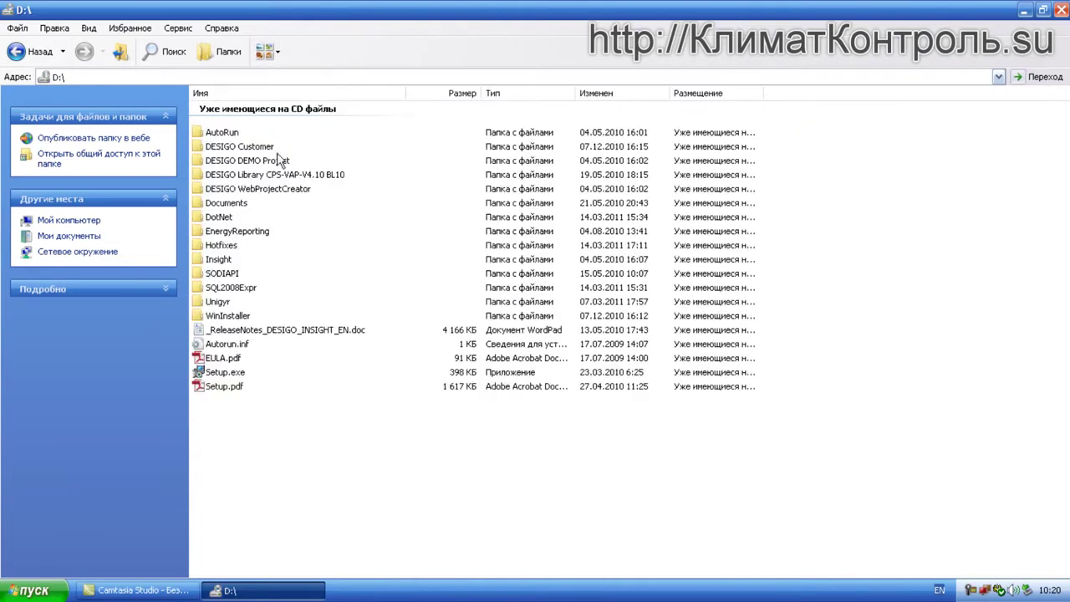
click(255, 148)
click(353, 156)
double_click(225, 146)
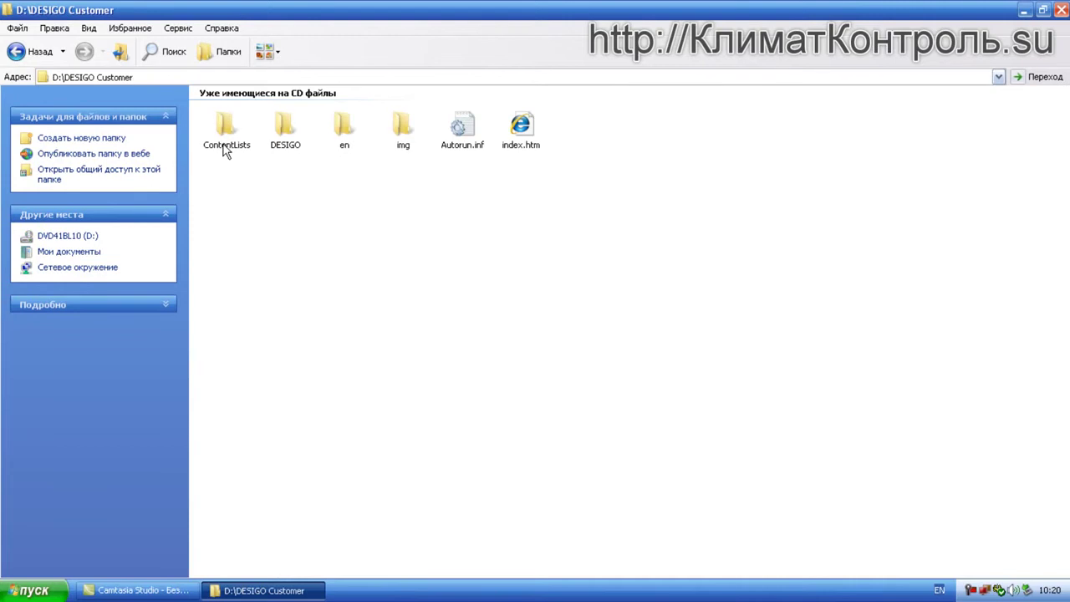
click(521, 125)
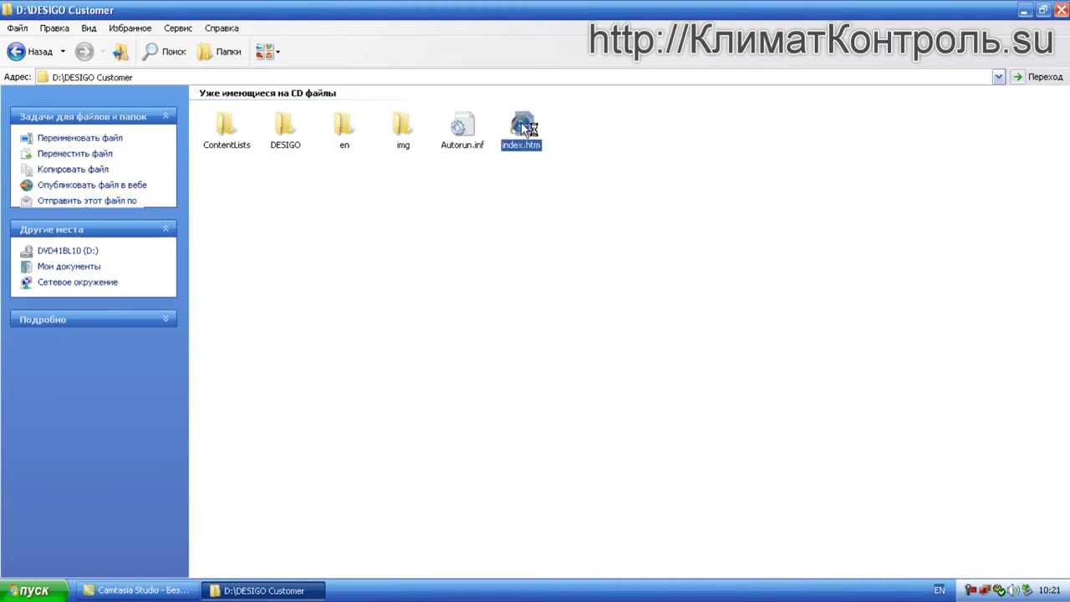
double_click(521, 125)
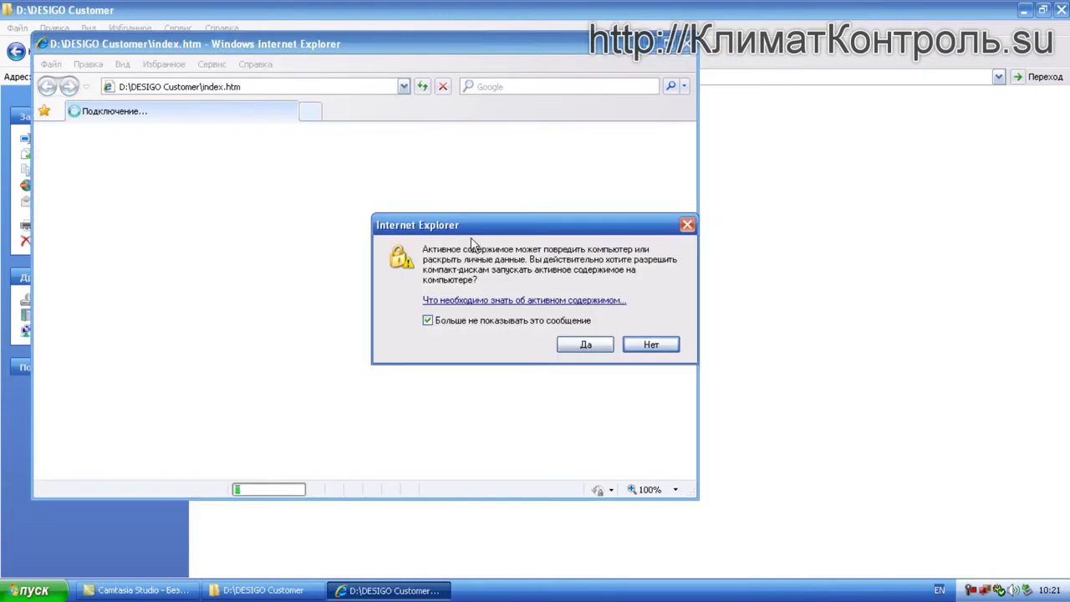
Decline the active-content prompt and maximize the Internet Explorer window.
click(641, 349)
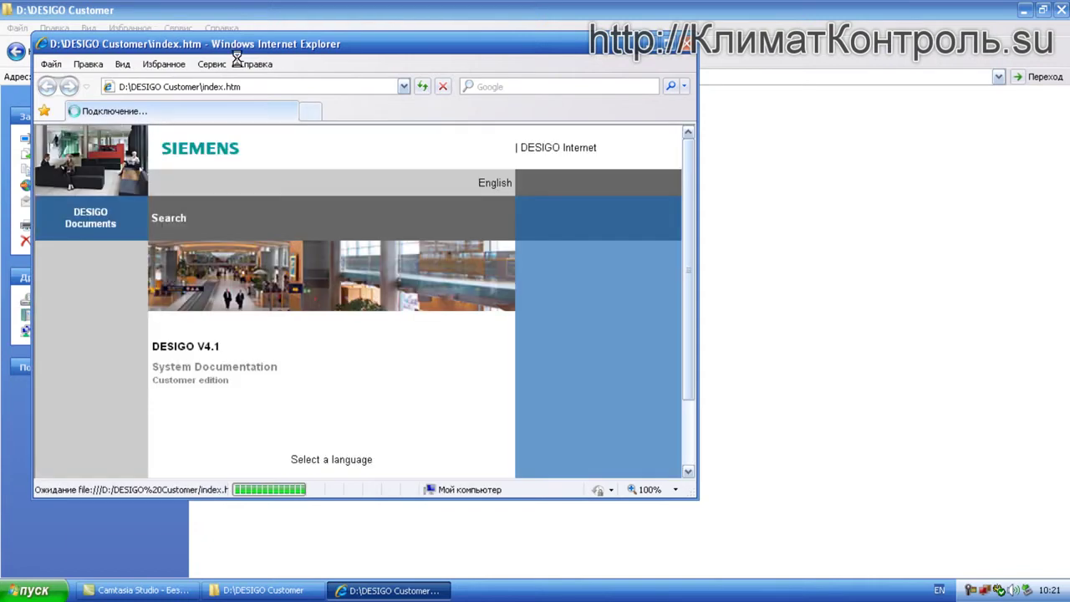
drag(360, 50, 453, 56)
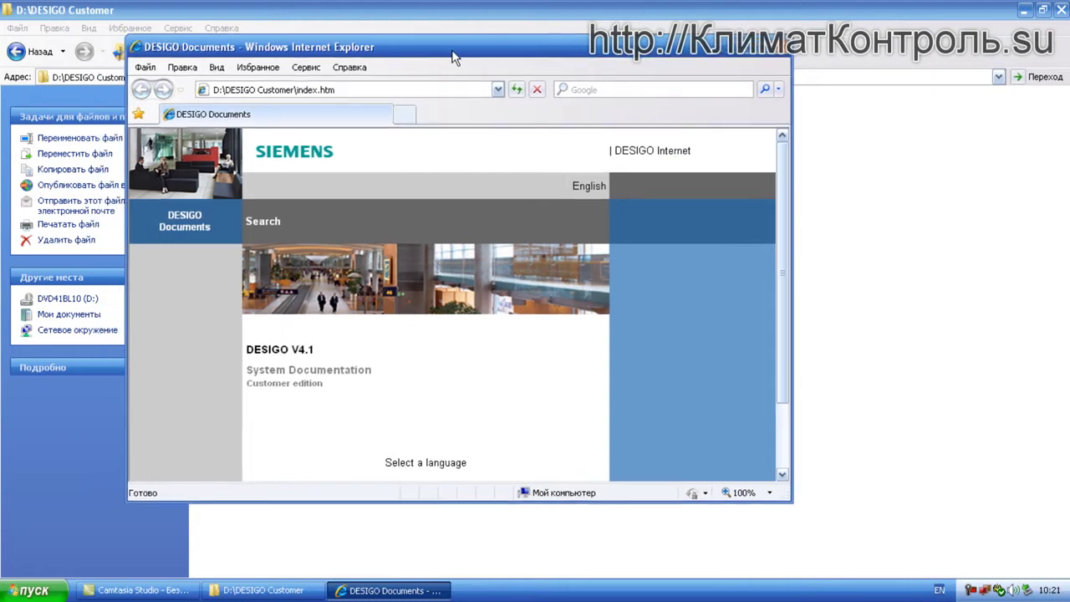
double_click(453, 52)
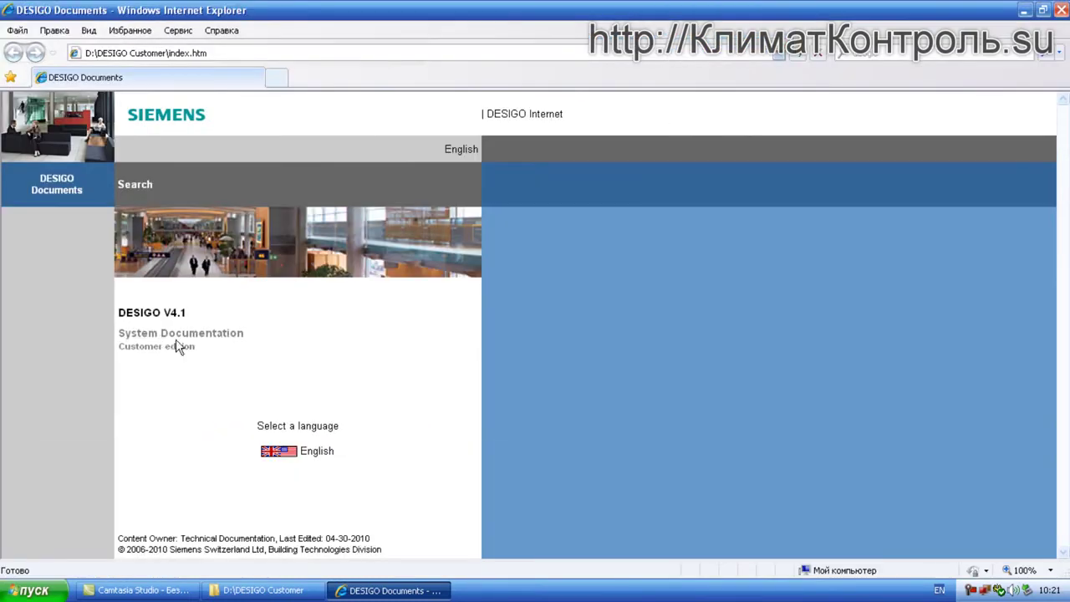
Choose English, expand DESIGO Product documentation, dismiss the security bar, and close the browser.
click(318, 453)
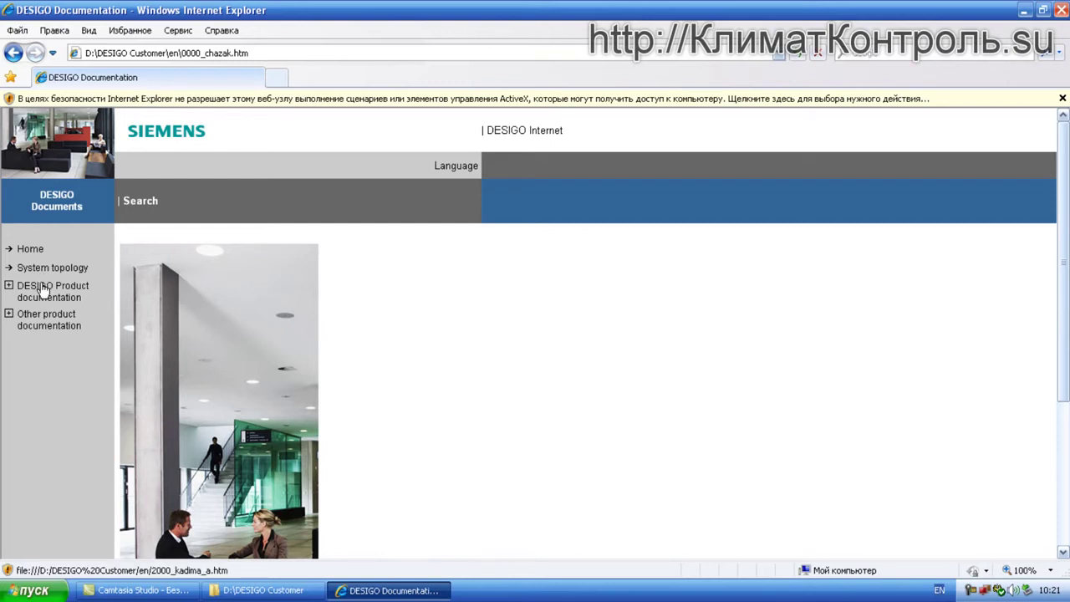
click(42, 288)
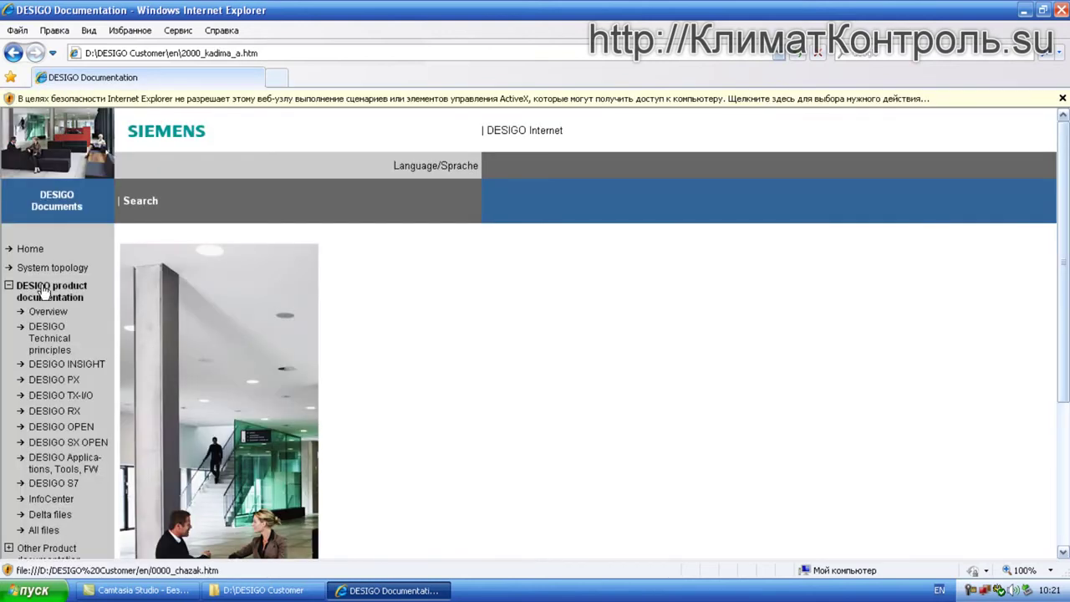
scroll(45, 290, down, 2)
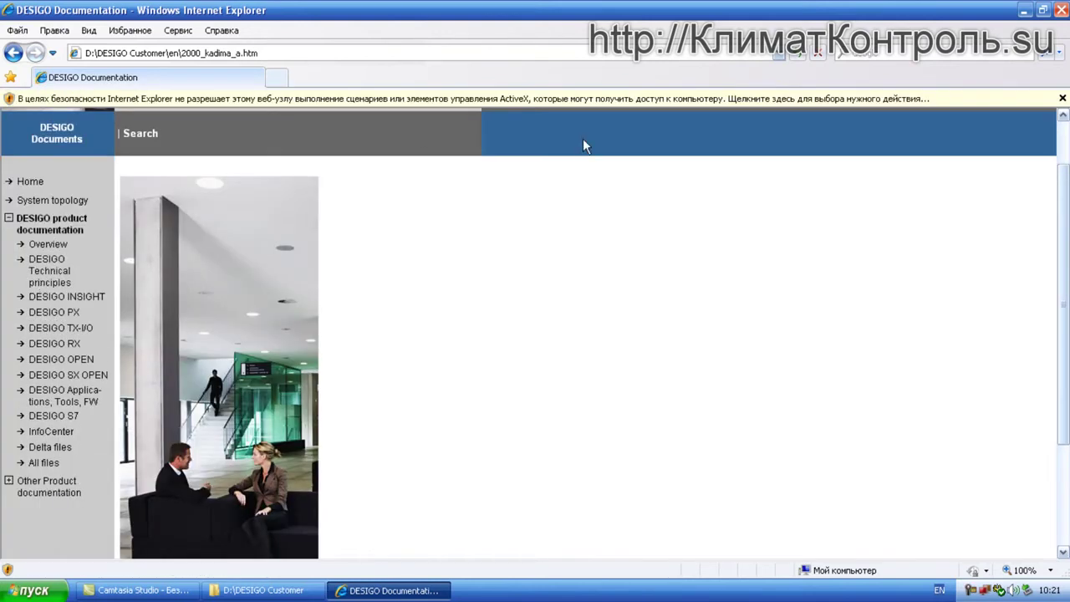
click(1063, 98)
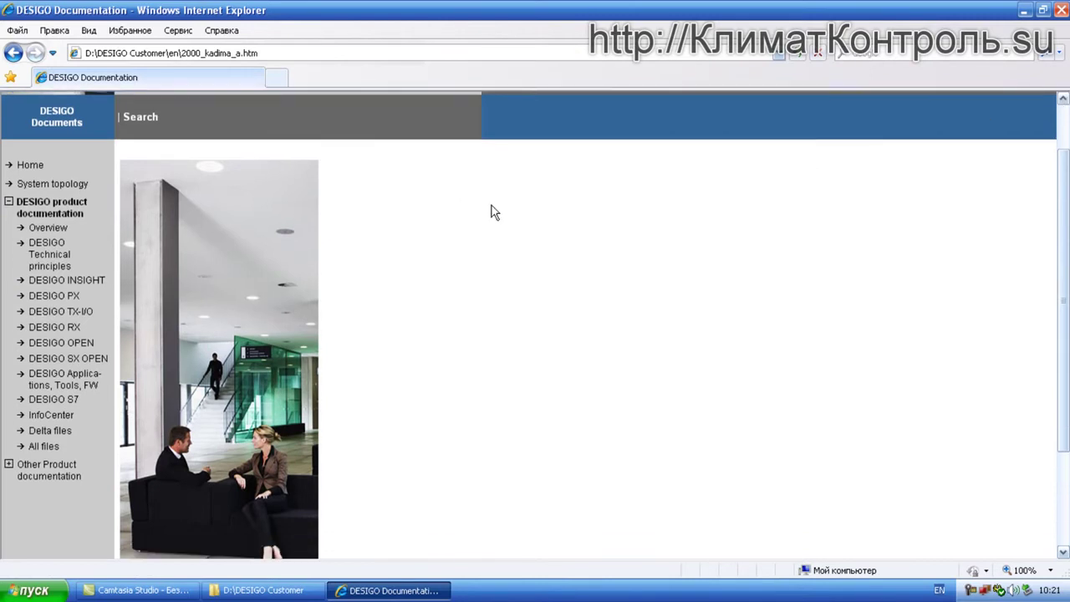
scroll(462, 210, down, 3)
scroll(462, 210, up, 5)
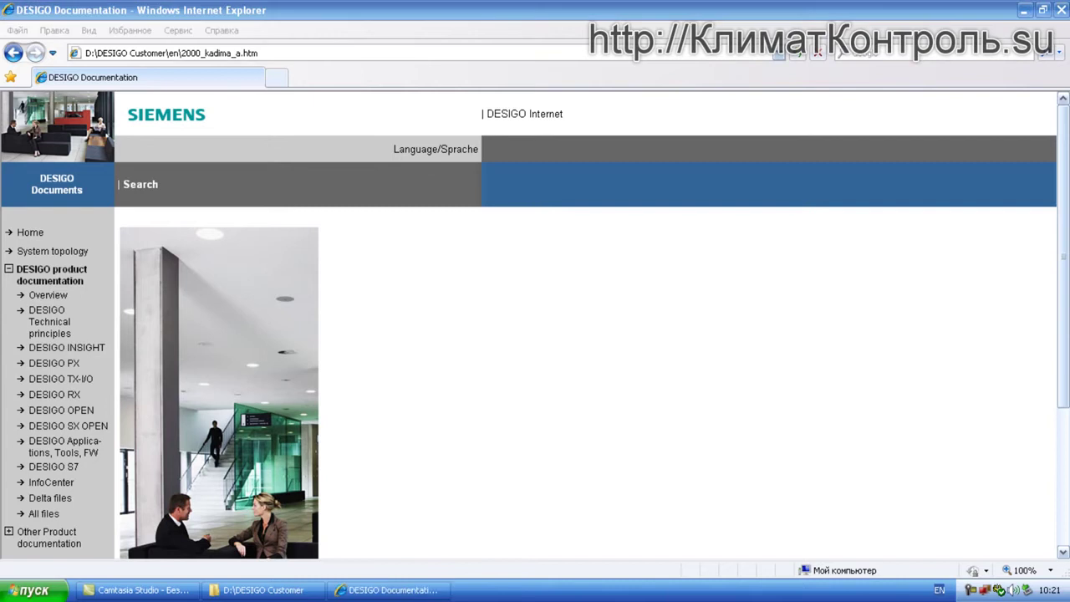
click(1061, 10)
Open the DESIGO DEMO Project folder, check DemoBkp.ipa's info tip, then return to D:\.
click(120, 51)
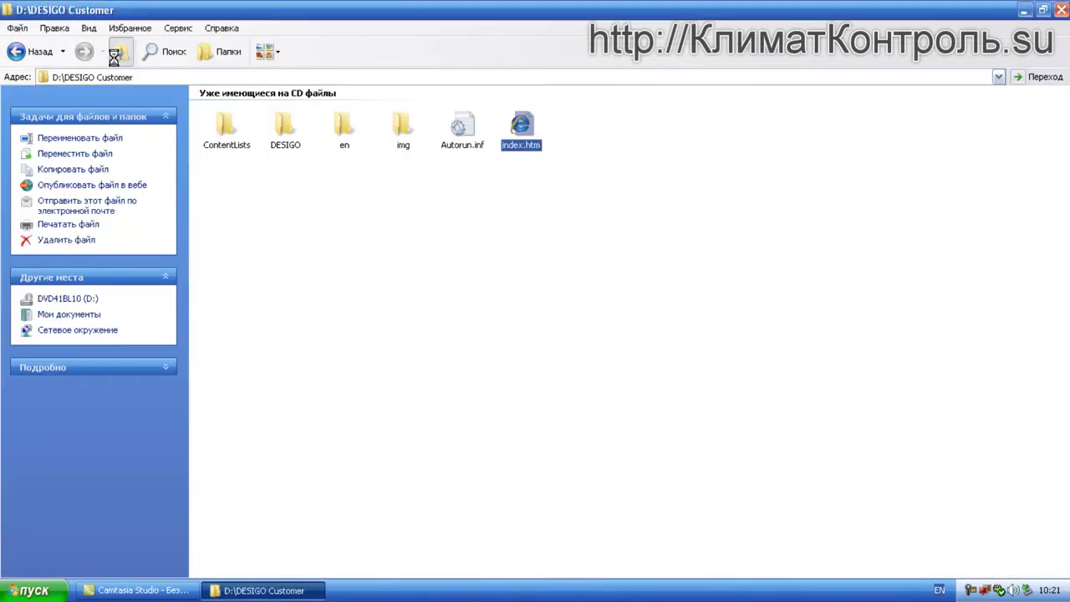
double_click(344, 134)
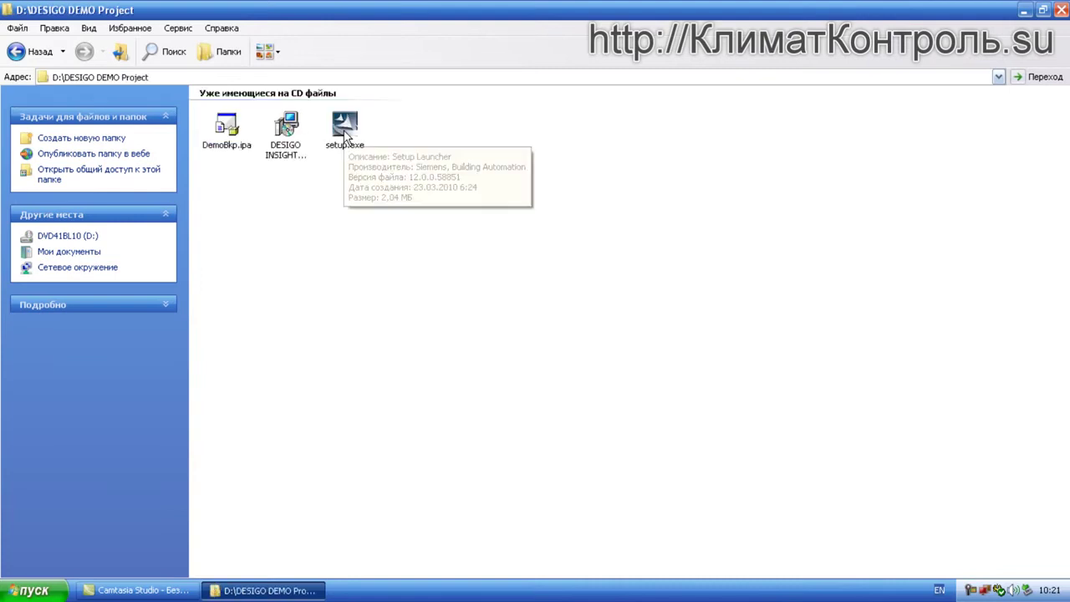
click(287, 159)
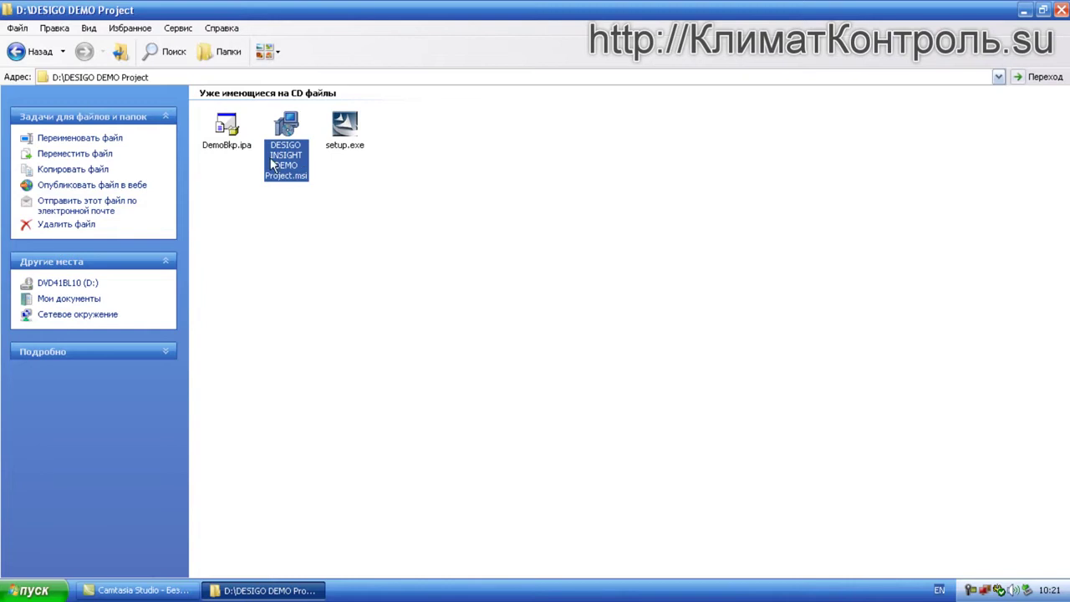
mouse_move(234, 153)
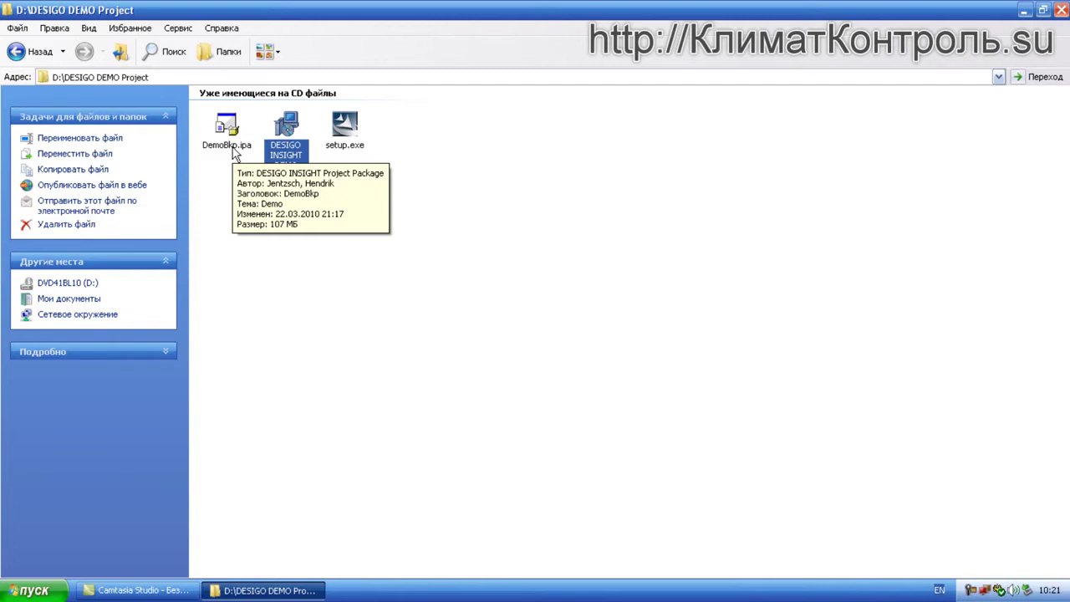
click(230, 147)
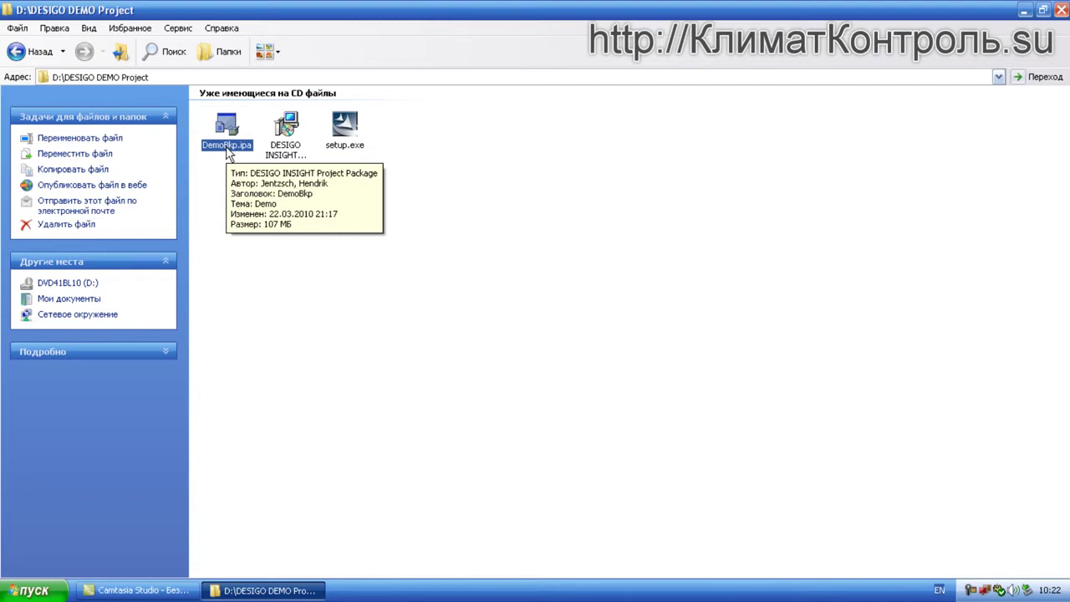
click(120, 52)
click(399, 143)
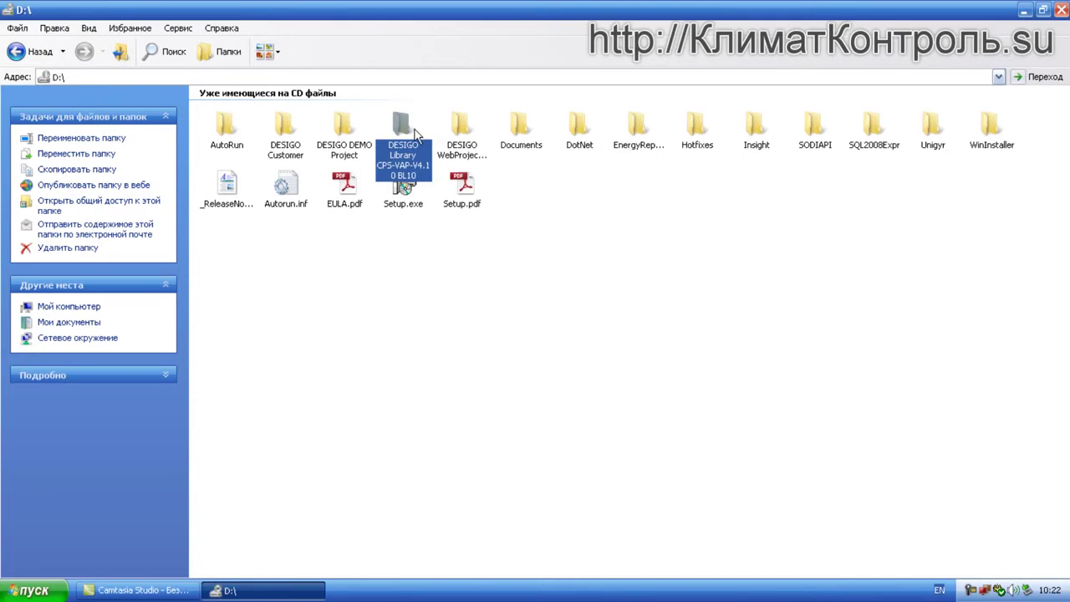
click(458, 133)
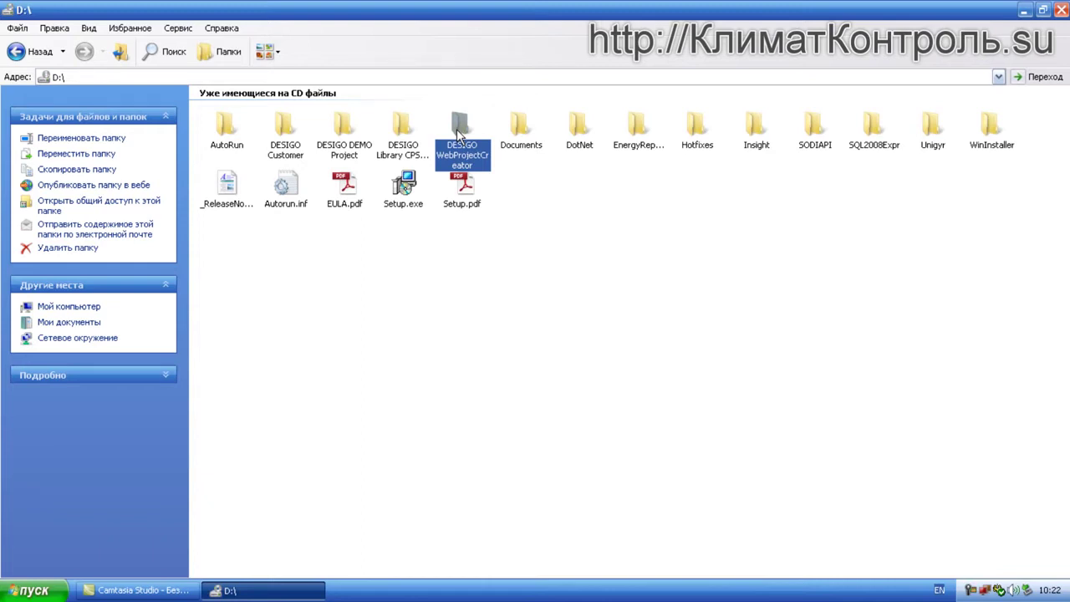
Select EnergyReporting, then open the Hotfixes folder from the D:\ root.
mouse_move(456, 128)
click(633, 147)
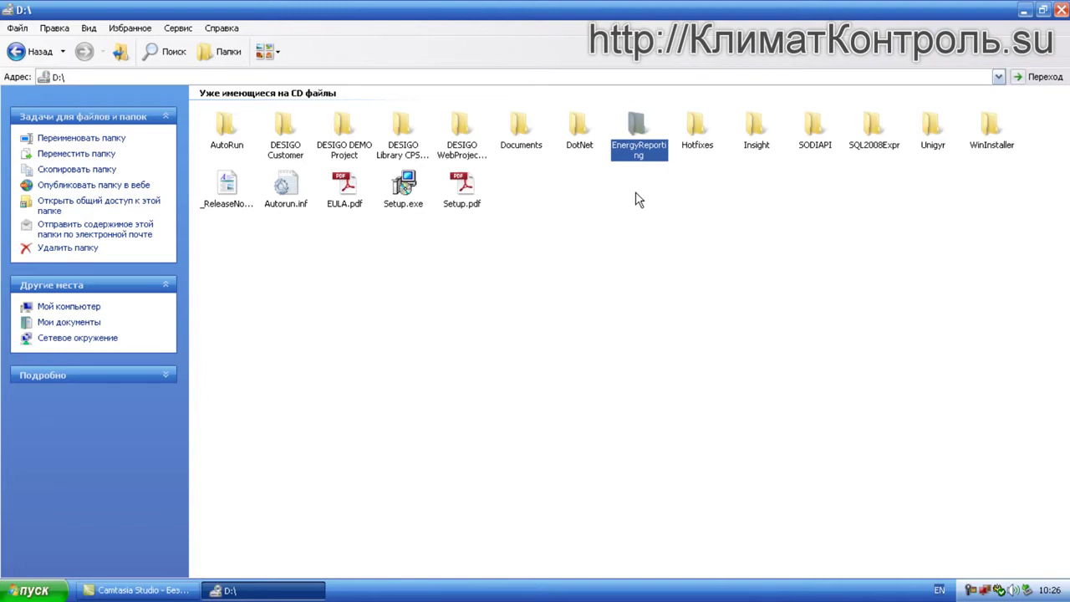
double_click(711, 147)
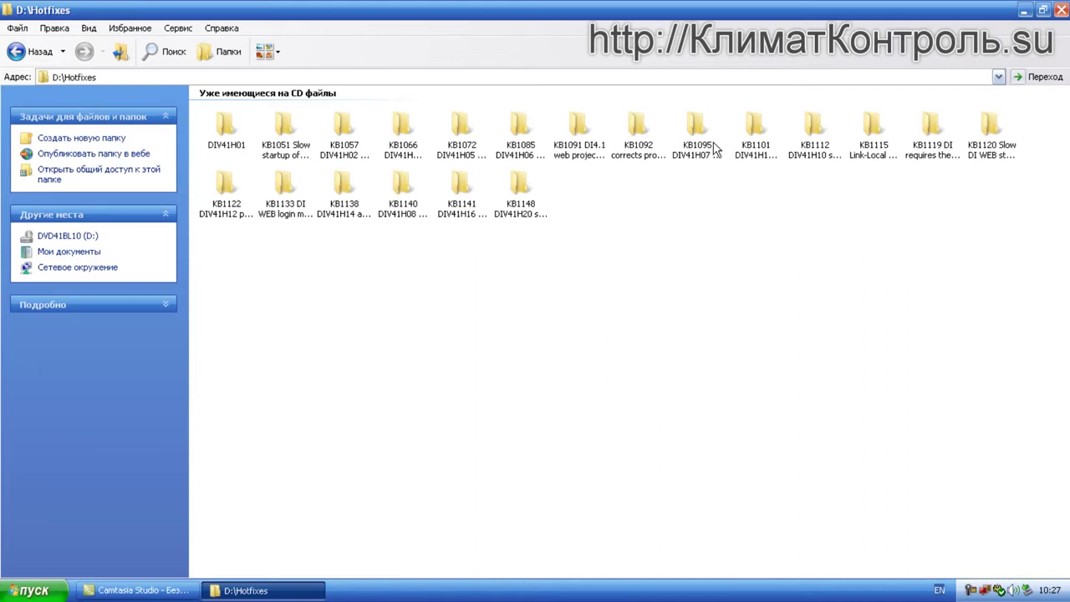
Show D:\Hotfixes in Таблица view with the Имя column widened to full names.
click(266, 51)
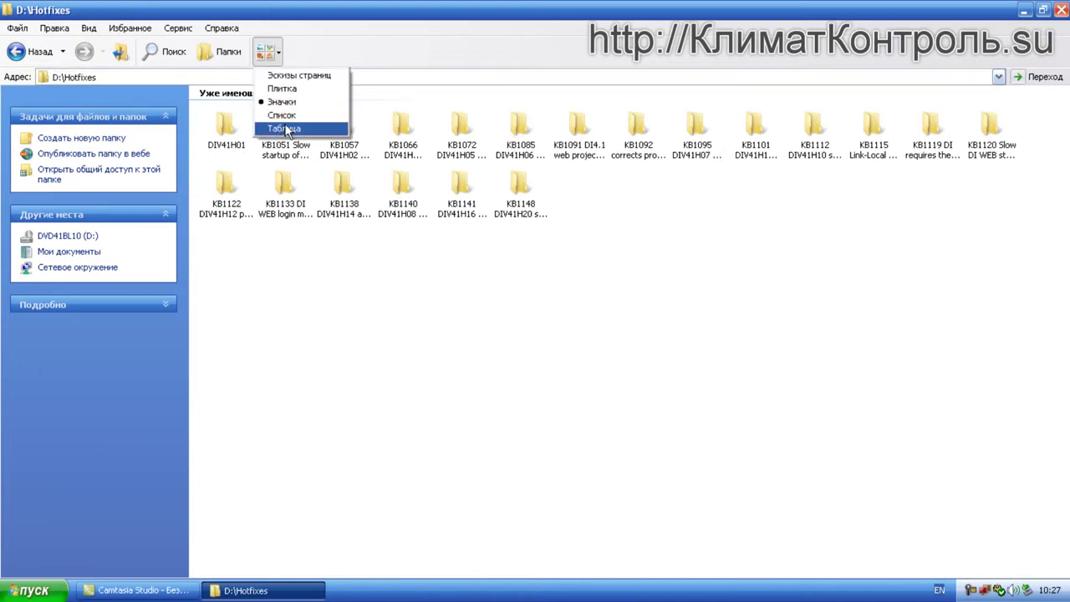
click(285, 128)
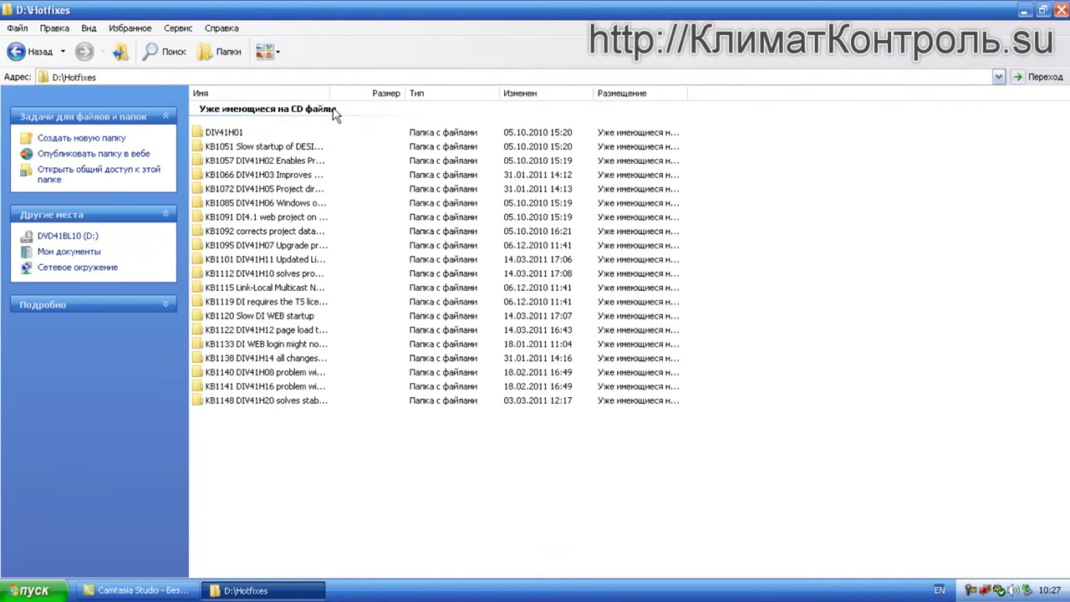
drag(329, 94, 573, 123)
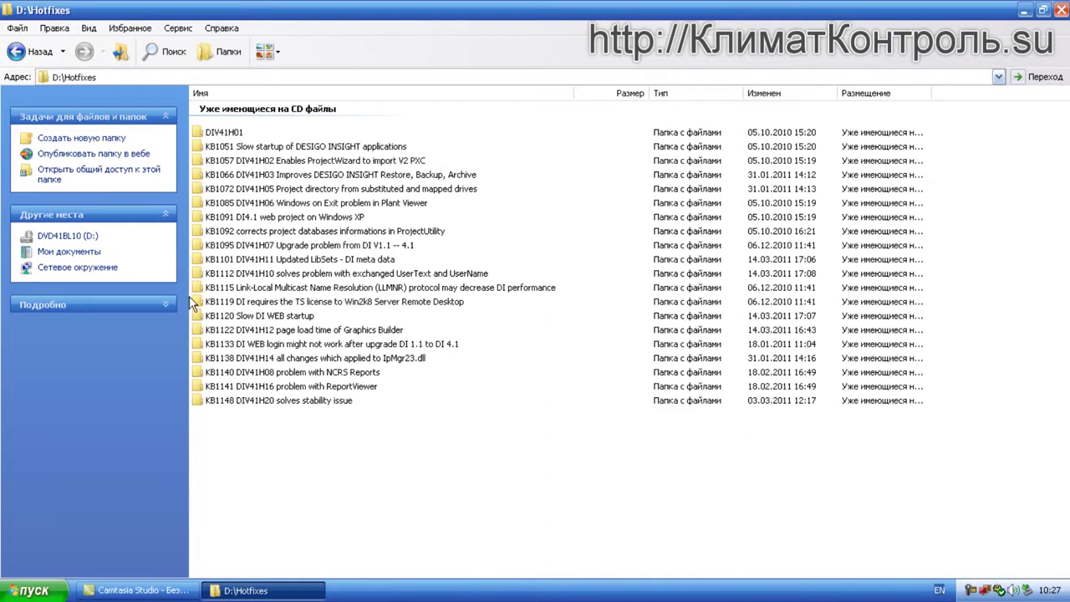
click(123, 59)
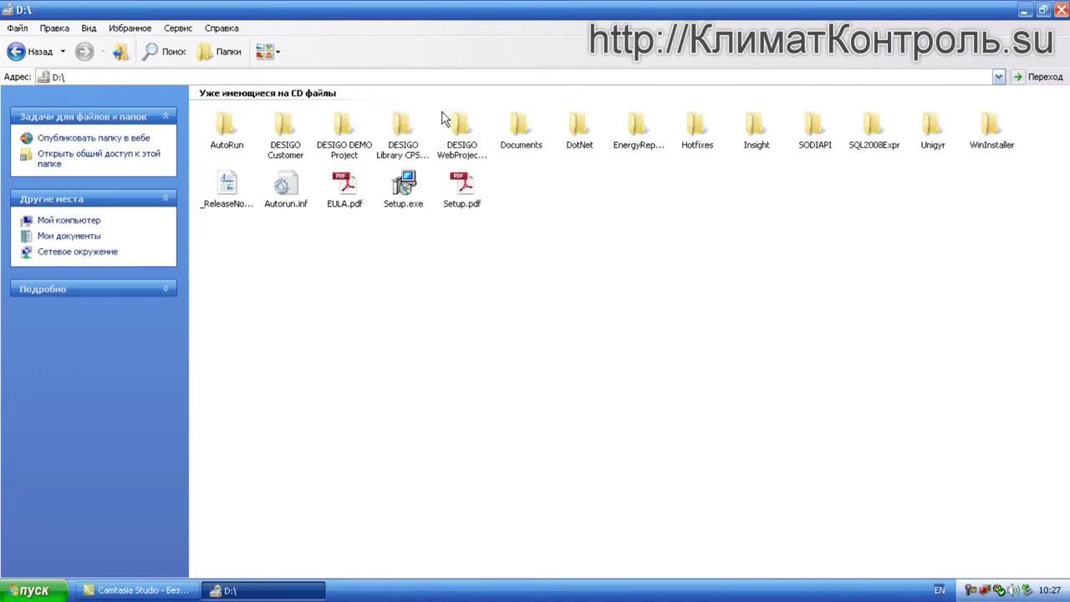
click(755, 125)
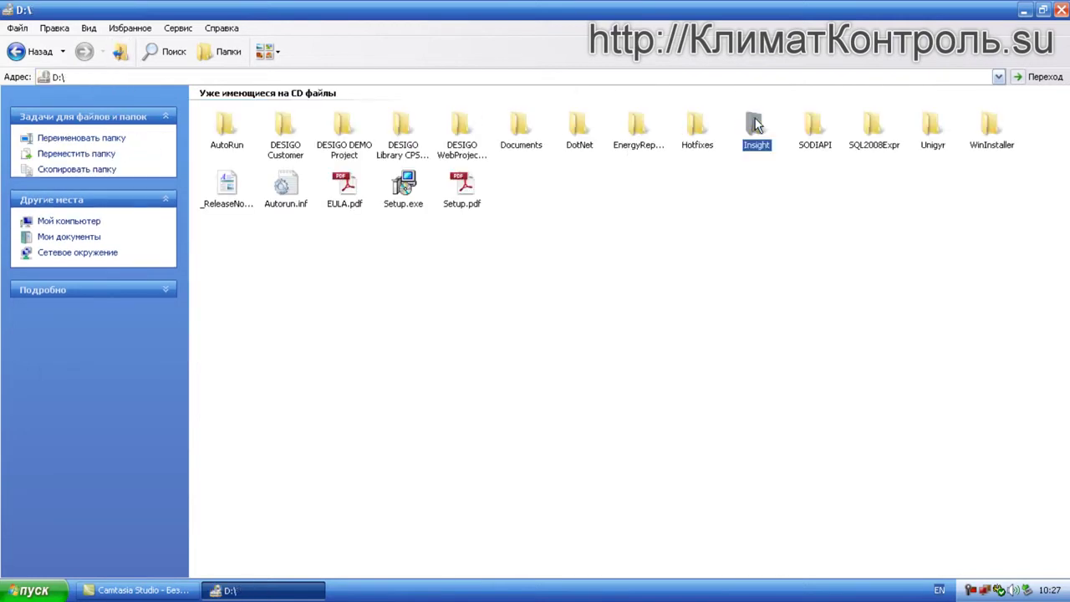
click(809, 124)
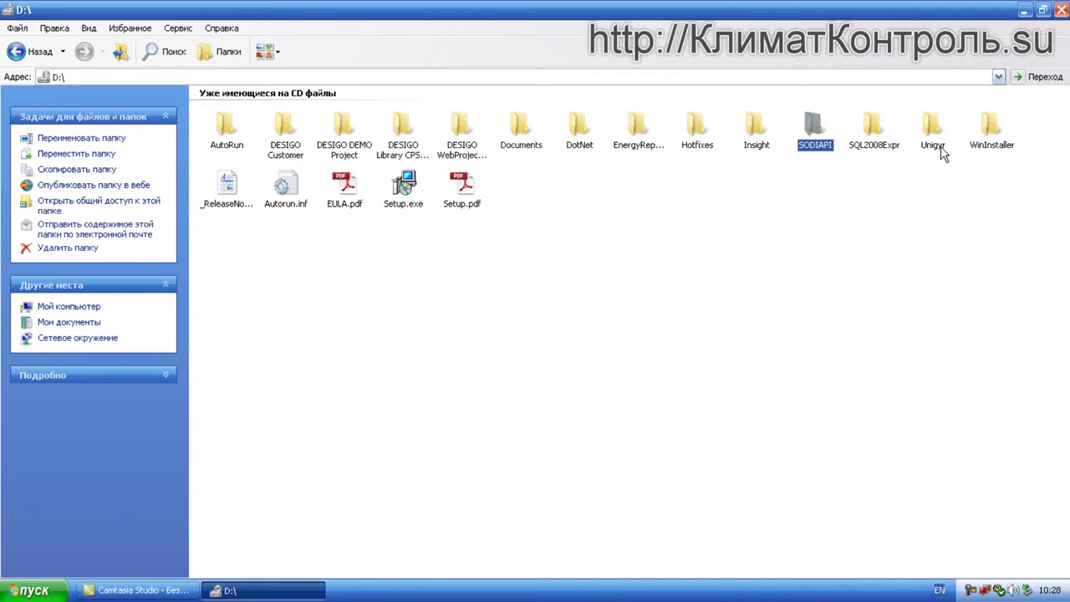
Show the desktop with Super+D and launch DESIGO Project Utility from its icon.
mouse_move(942, 153)
key(super+d)
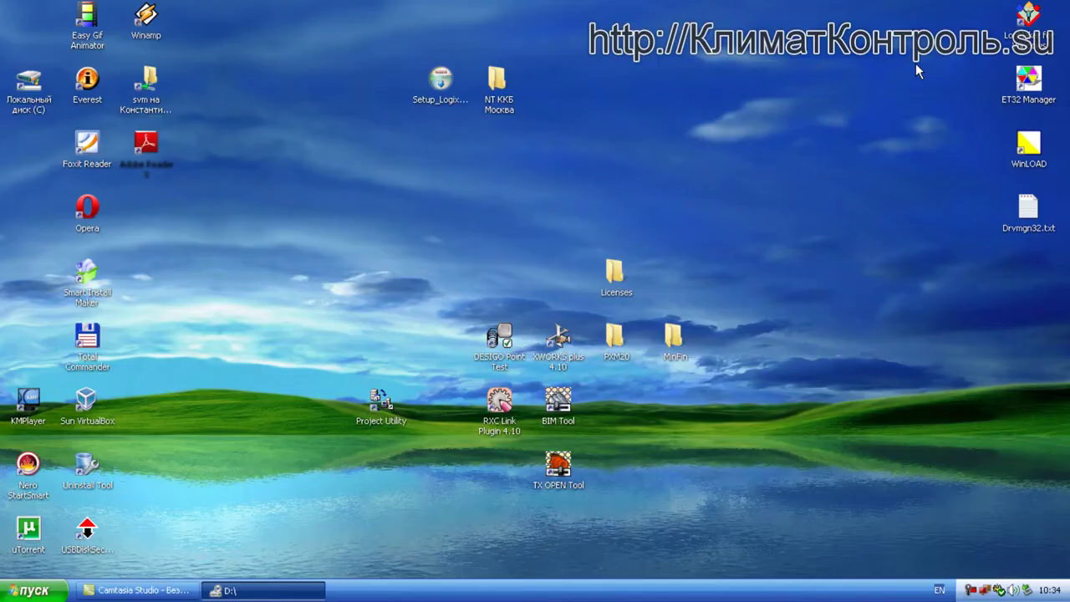
double_click(389, 403)
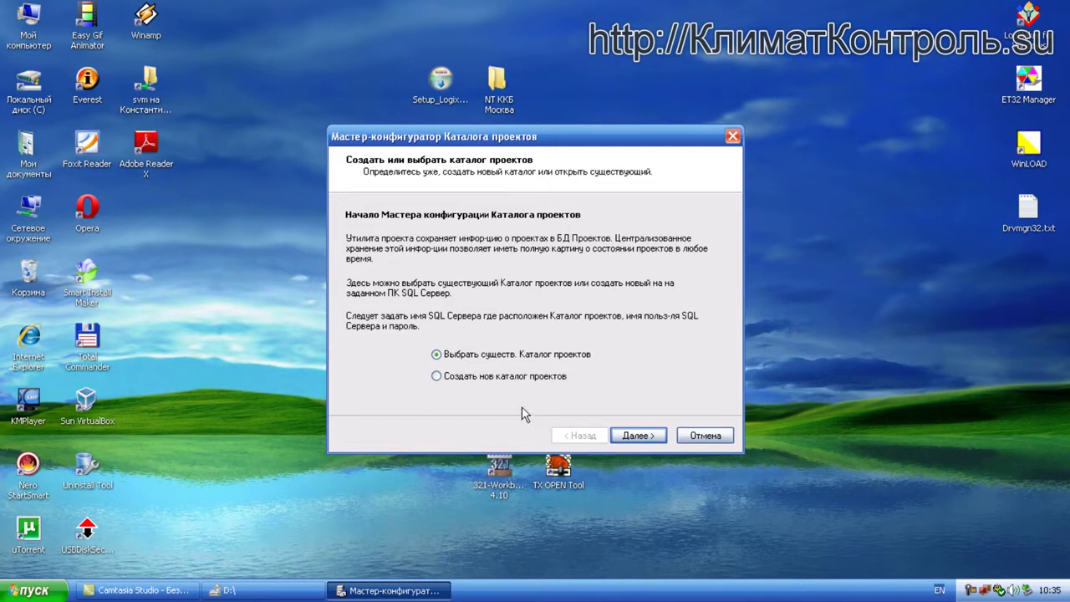
Choose 'Создать нов каталог проектов' and advance to the SQL server selection page.
click(455, 377)
click(638, 435)
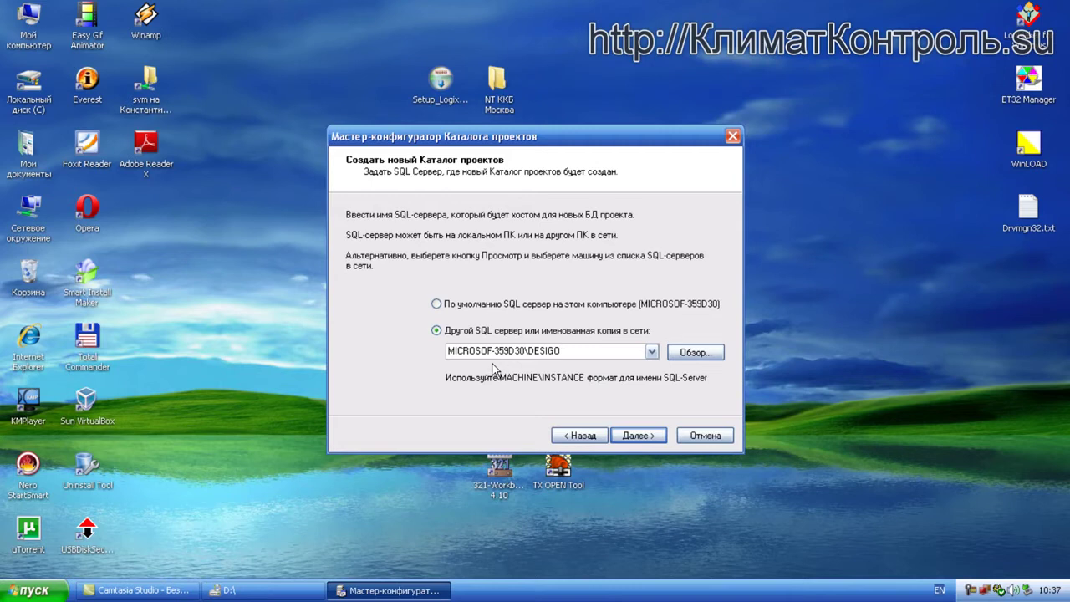
Keep MICROSOF-359D30\DESIGO as the SQL server and advance to the catalog load-options page.
click(652, 352)
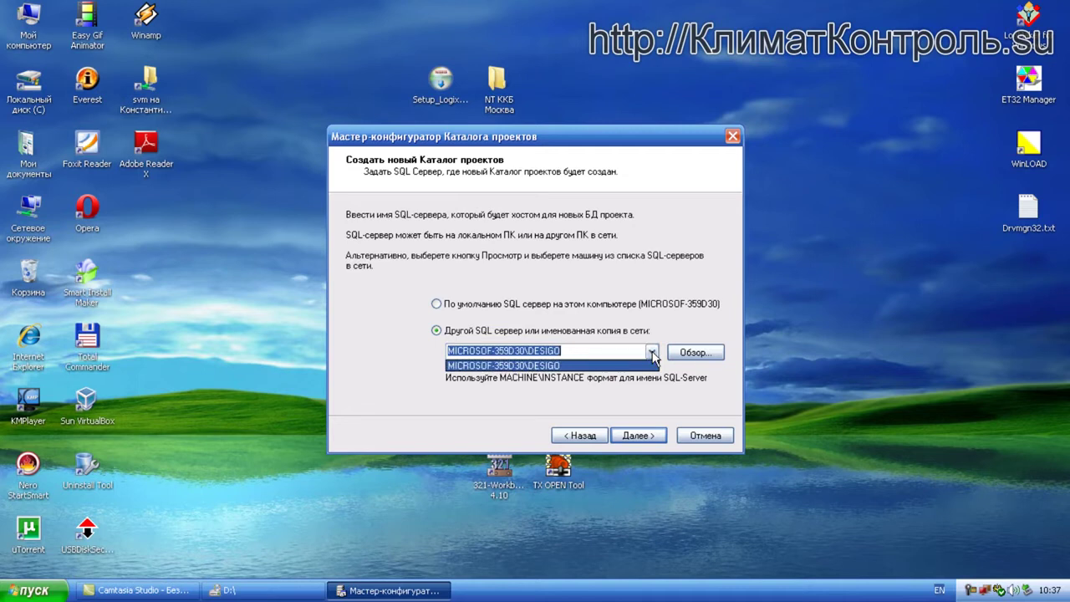
click(652, 352)
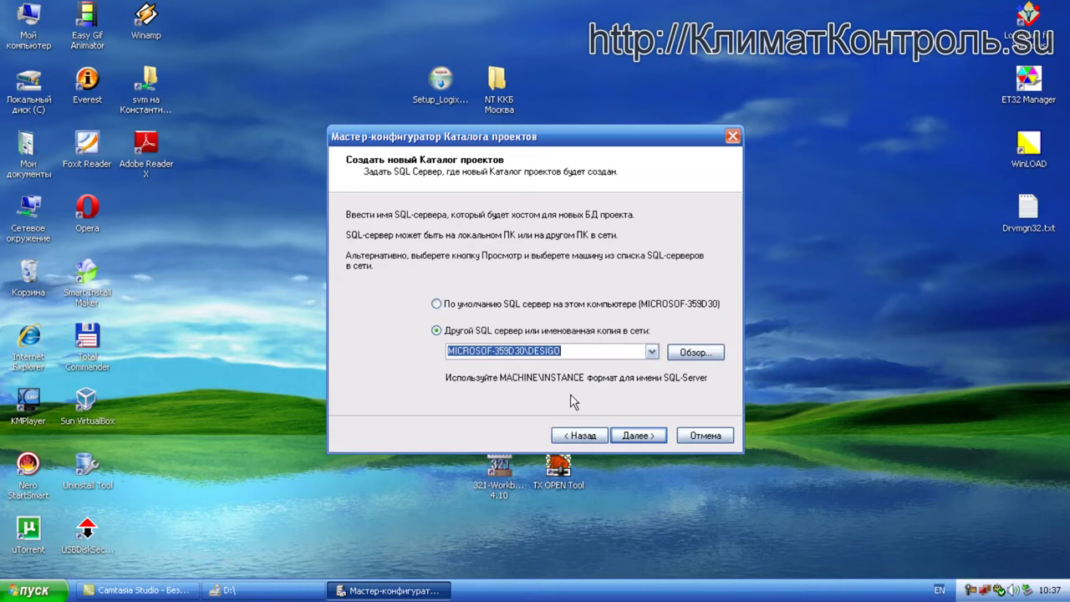
click(640, 436)
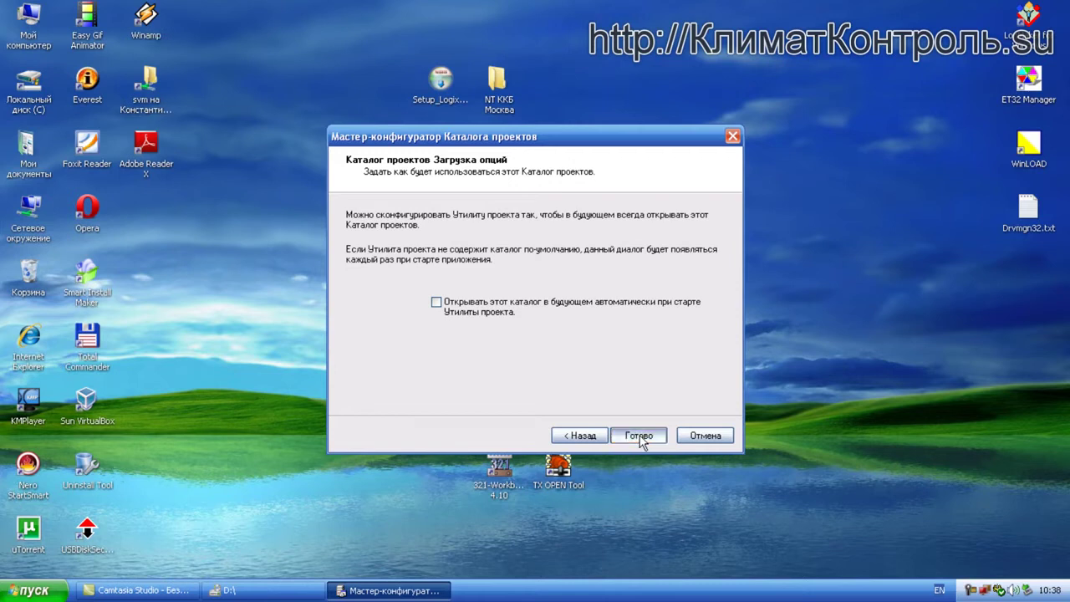
Tick auto-open of this catalog at startup, finish the wizard, and dismiss the server-unavailable error.
click(436, 302)
click(636, 433)
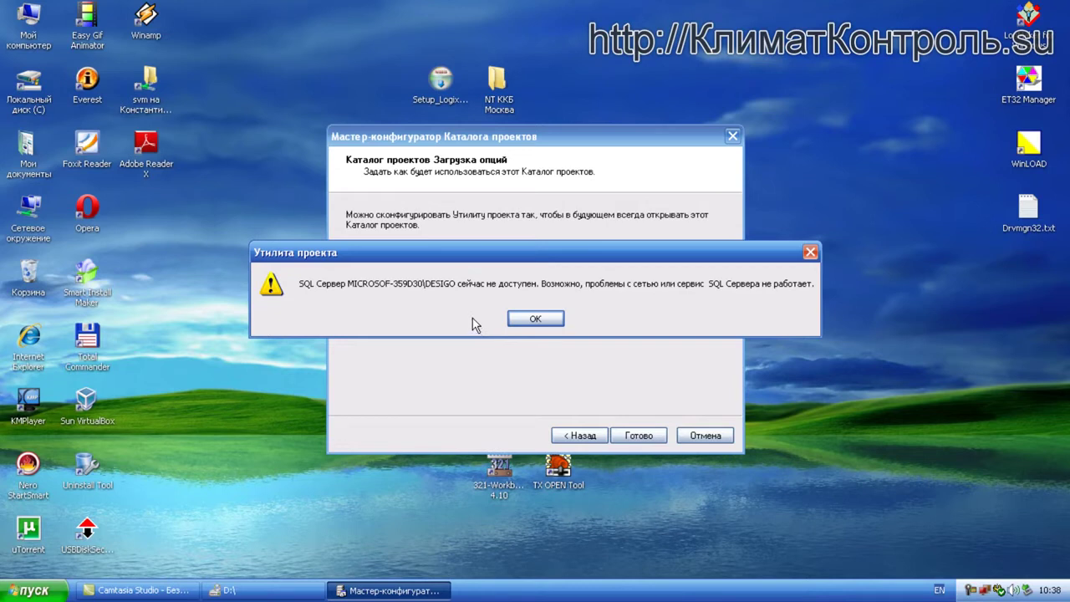
drag(521, 250, 504, 271)
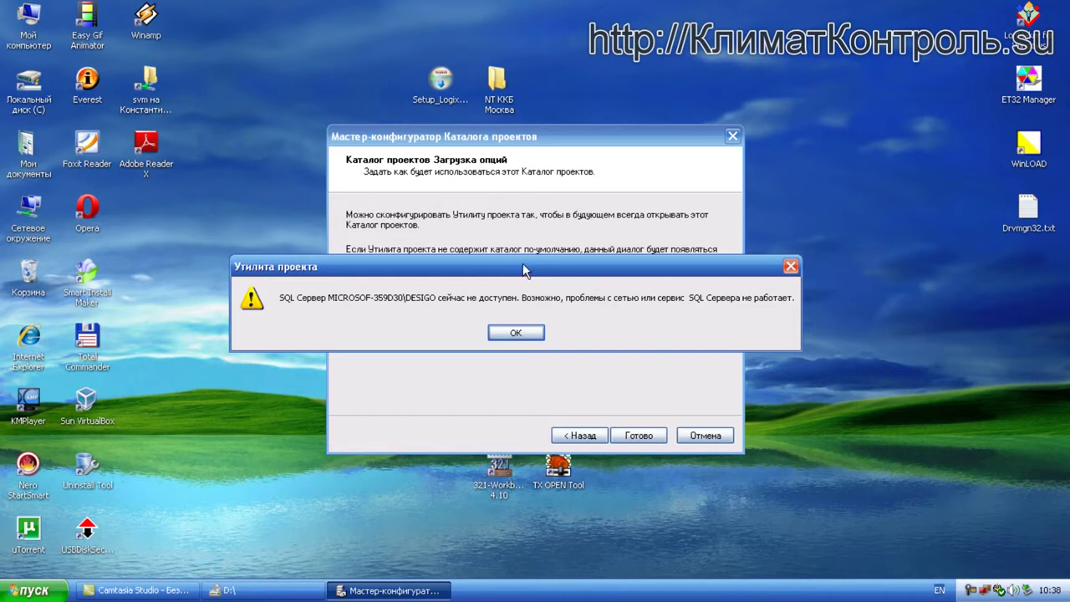
click(515, 333)
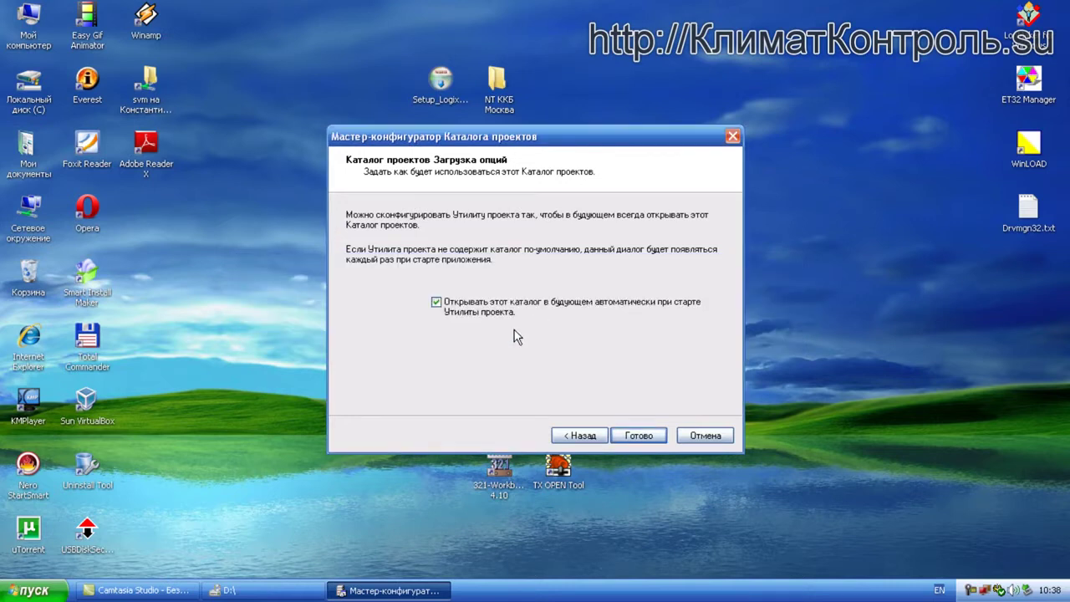
Retry finishing the Project Catalog wizard with Готово, bringing back the SQL server error.
click(639, 436)
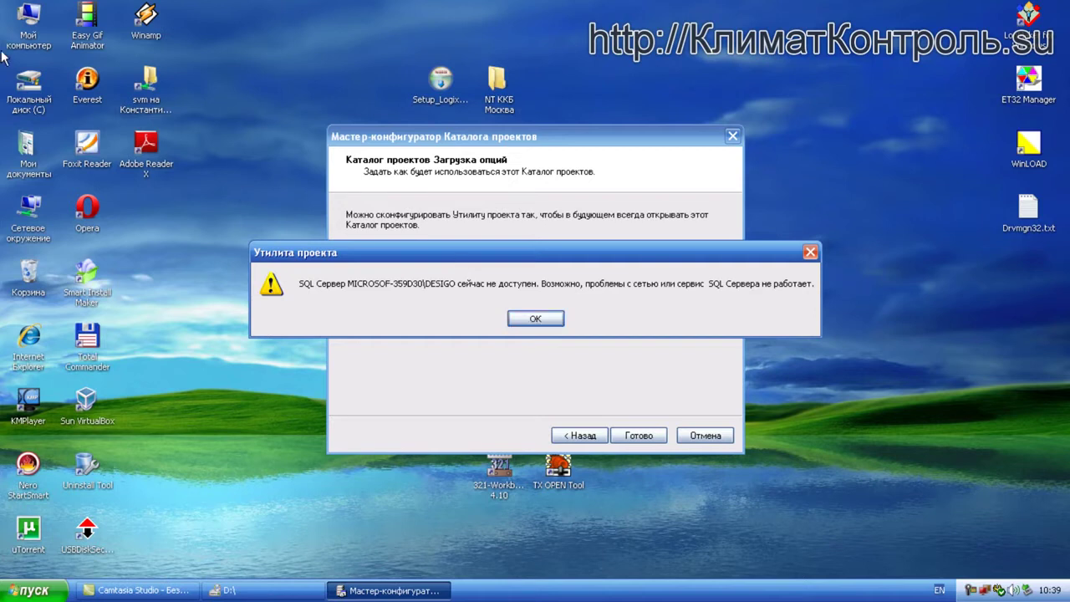
Show the Мой компьютер properties on the Имя компьютера tab, confirming full name microsof-359d30.
right_click(21, 28)
click(88, 220)
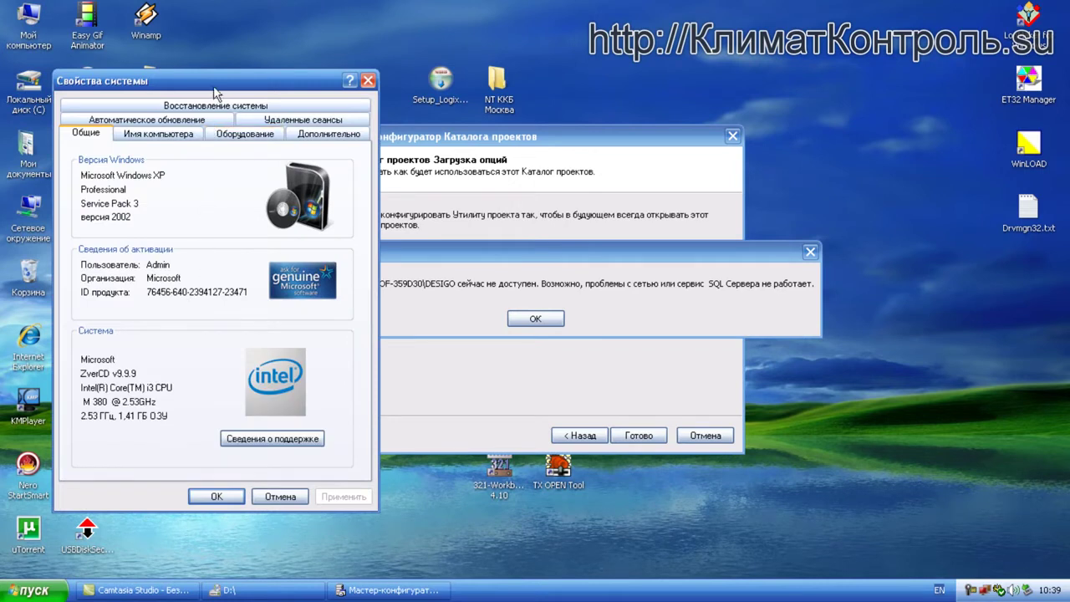
click(176, 136)
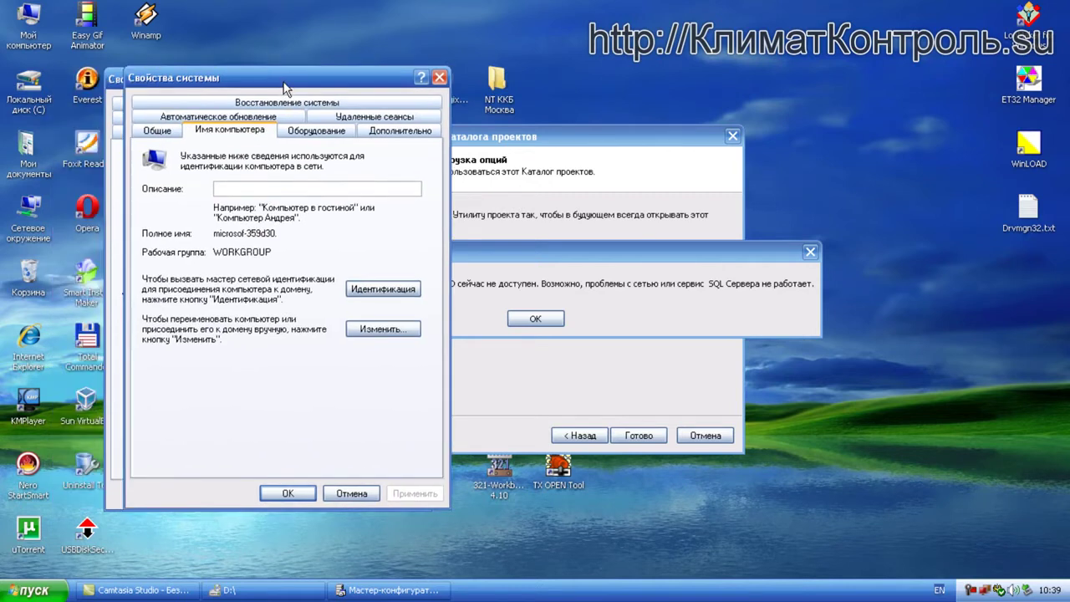
drag(282, 87, 689, 72)
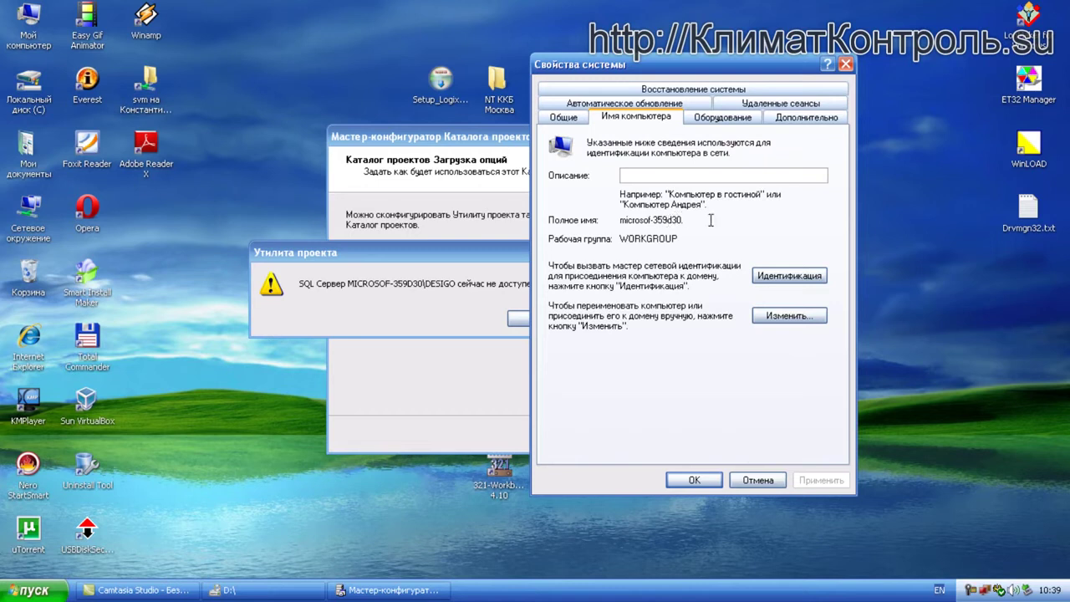
Close the Свойства системы window.
click(847, 63)
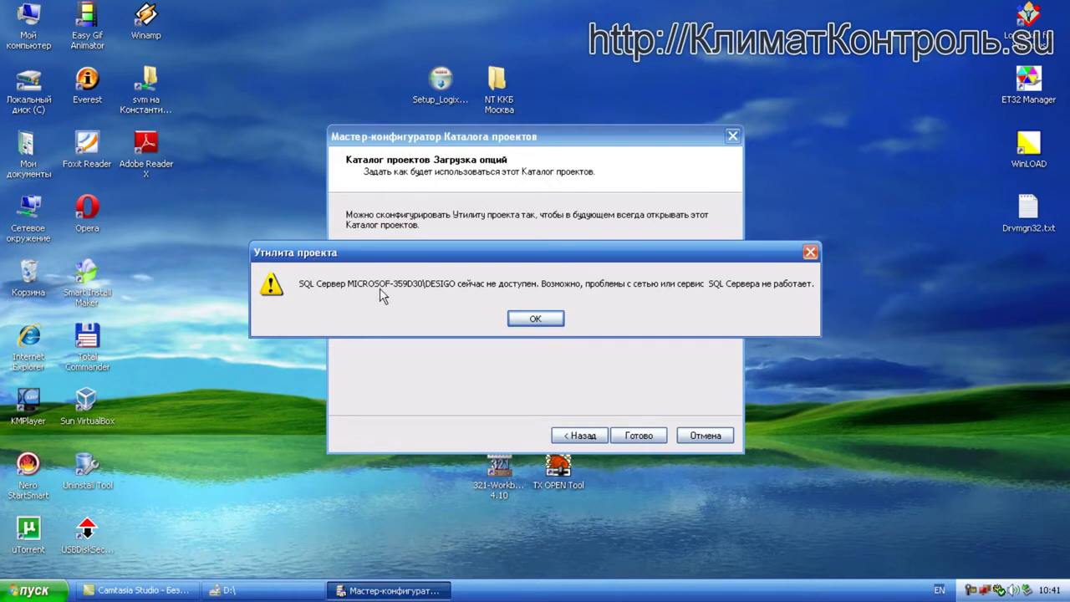
Dismiss the SQL error, step the wizard back two pages, then forward again.
click(518, 321)
click(581, 439)
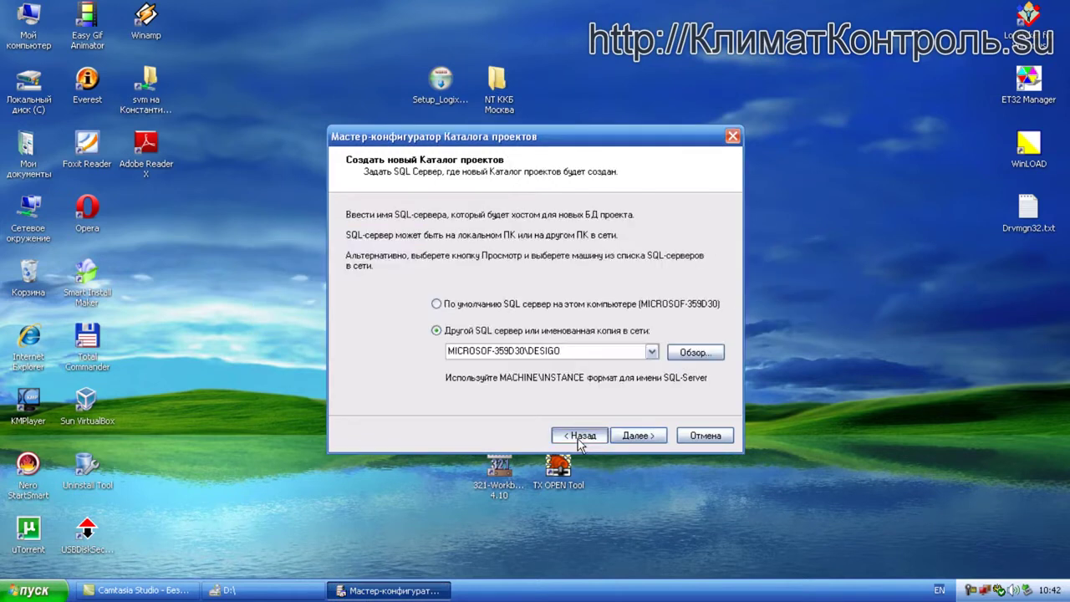
click(582, 441)
click(629, 435)
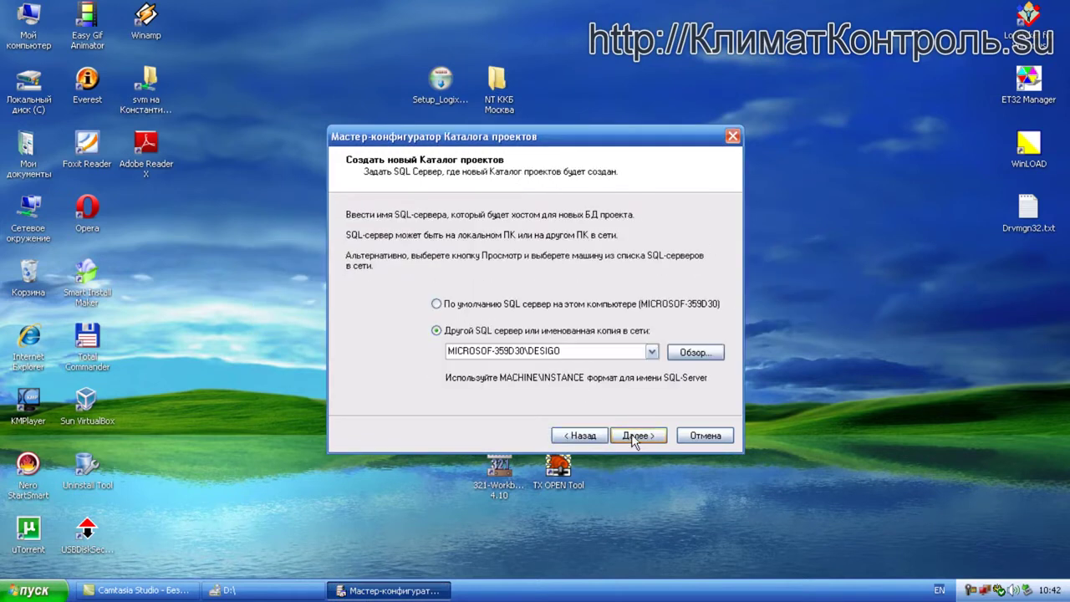
Pick MICROSOF-359D30\DESIGO from the network server list, retry finishing, and dismiss the error.
click(688, 352)
click(491, 232)
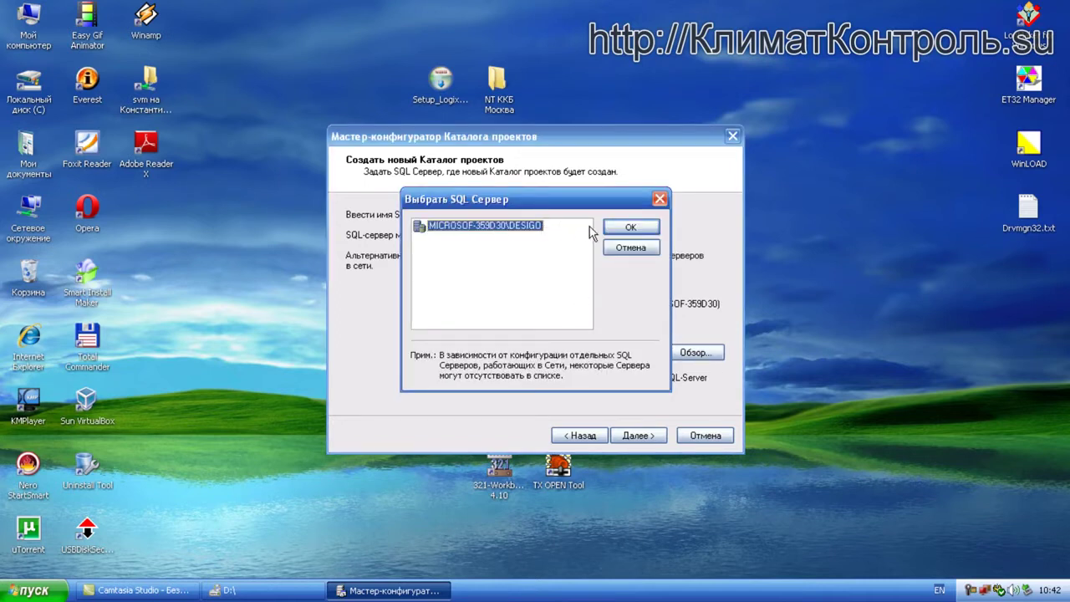
click(630, 227)
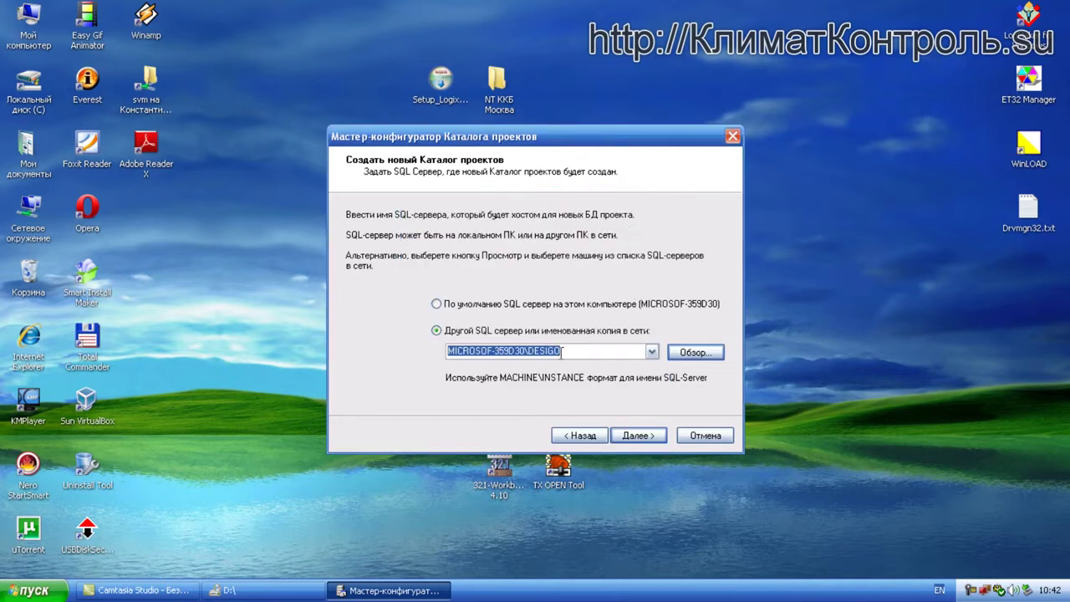
click(636, 434)
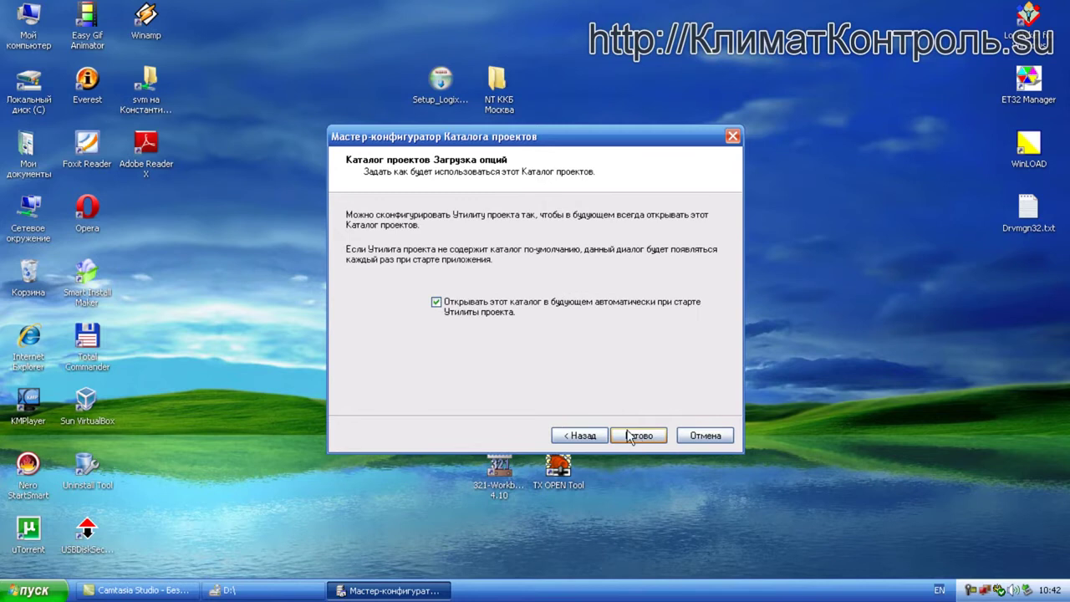
click(633, 438)
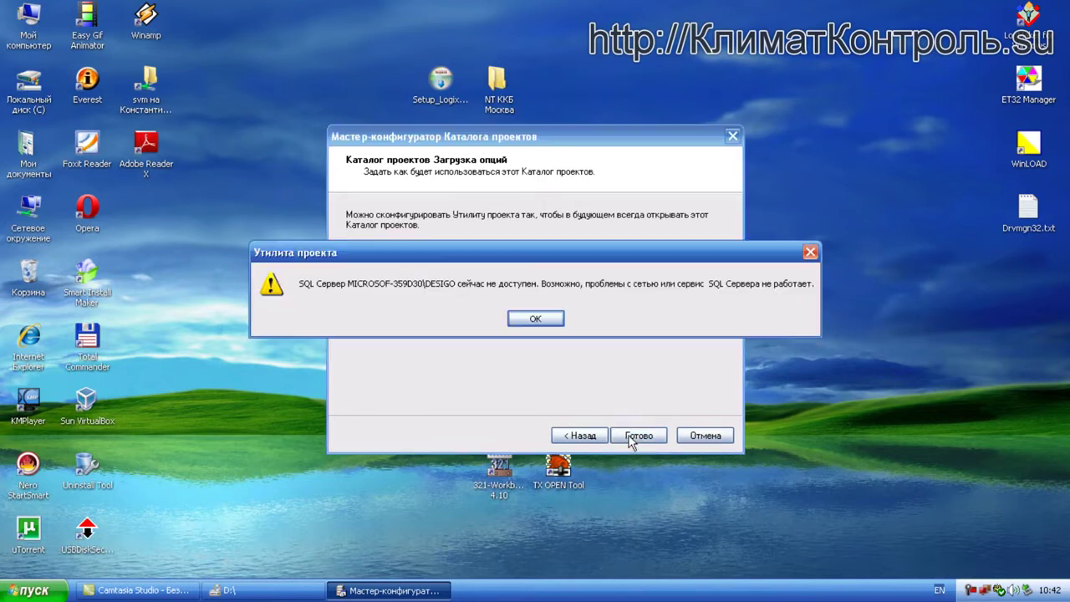
click(547, 322)
Retry with the default local SQL server, dismiss its unavailable error, and step back.
click(582, 435)
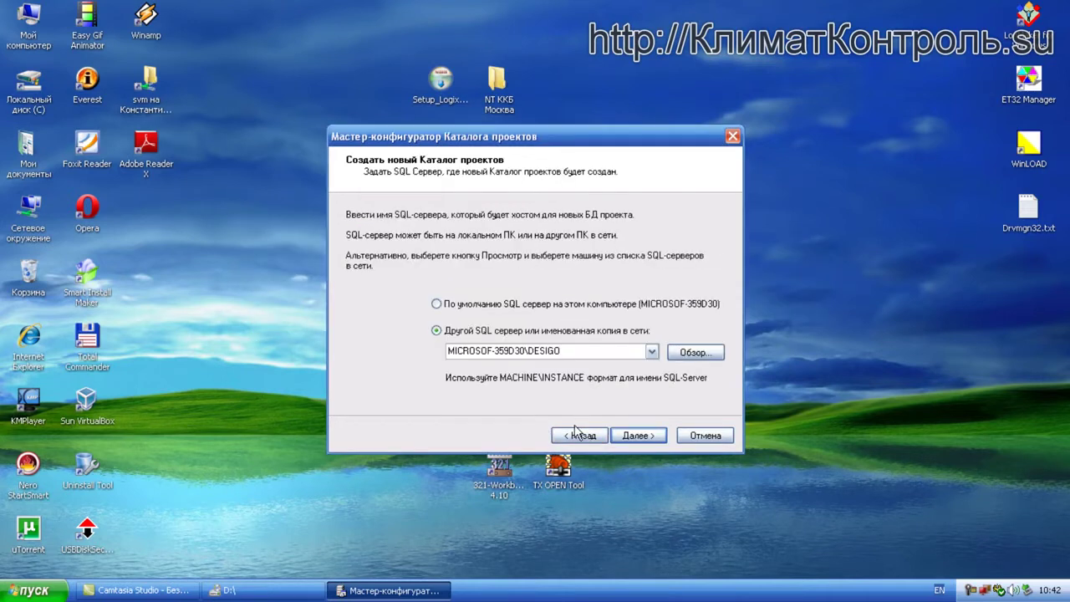
click(518, 305)
click(637, 436)
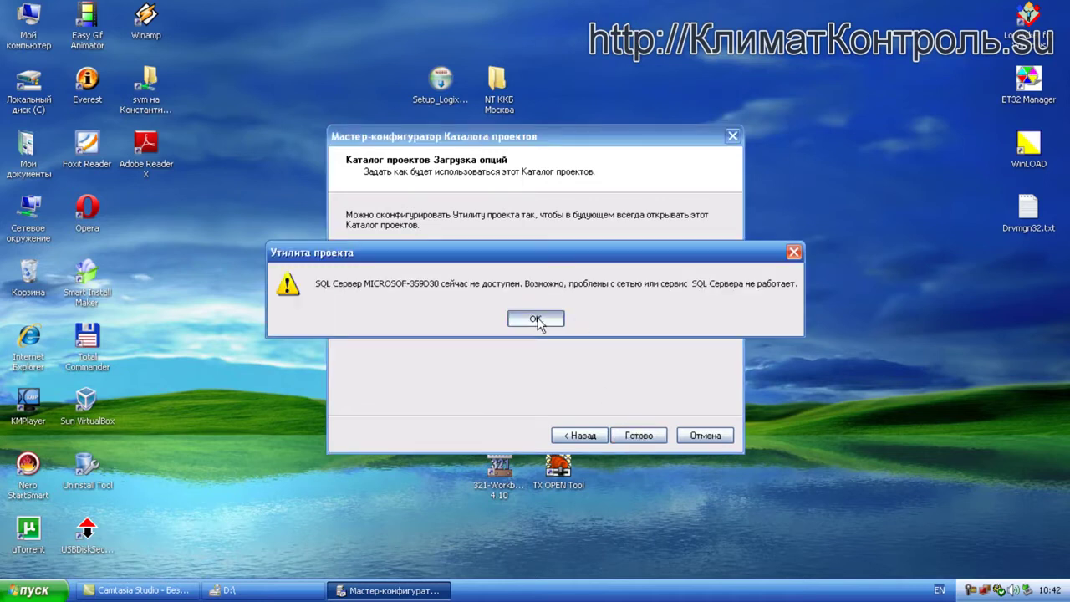
click(535, 321)
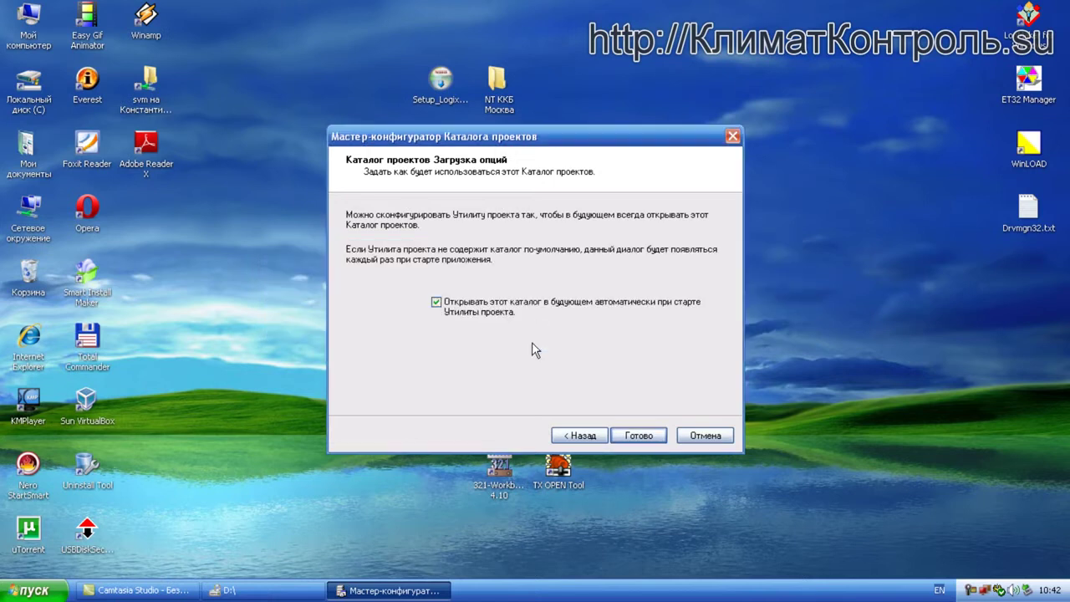
click(582, 436)
Choose 'Выбрать существ. Каталог проектов' on 'По умолчанию SQL сервер', dismiss the error, and cancel the wizard.
click(585, 438)
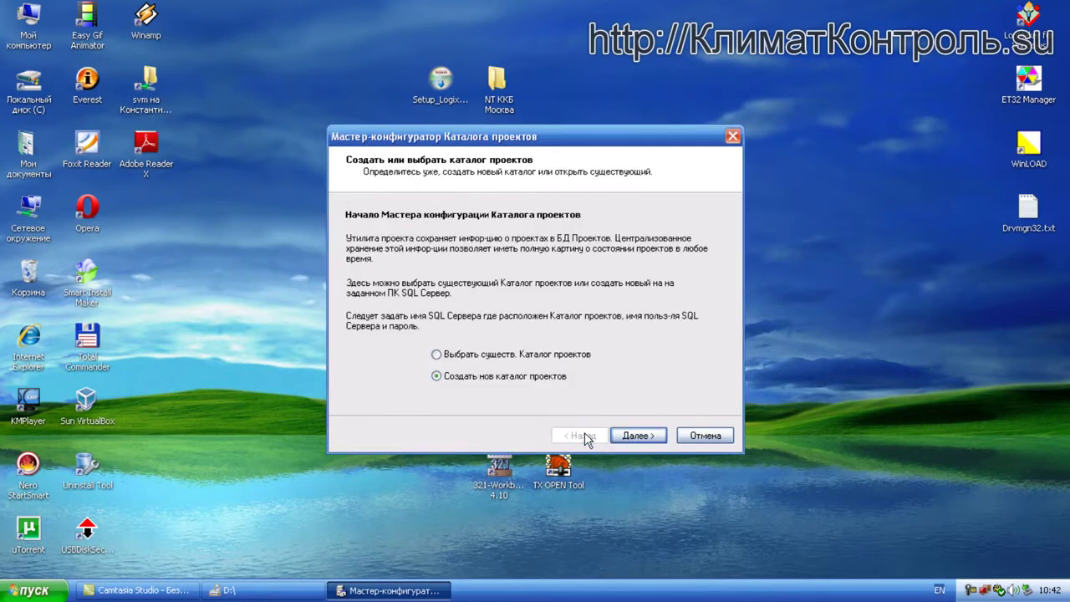
click(555, 356)
click(633, 433)
click(573, 307)
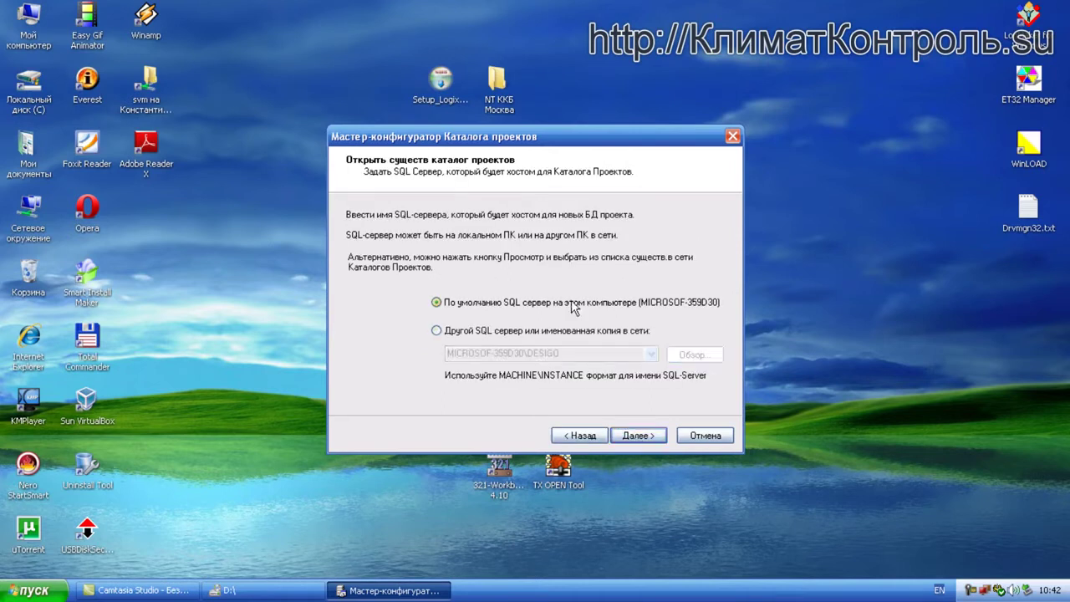
click(638, 433)
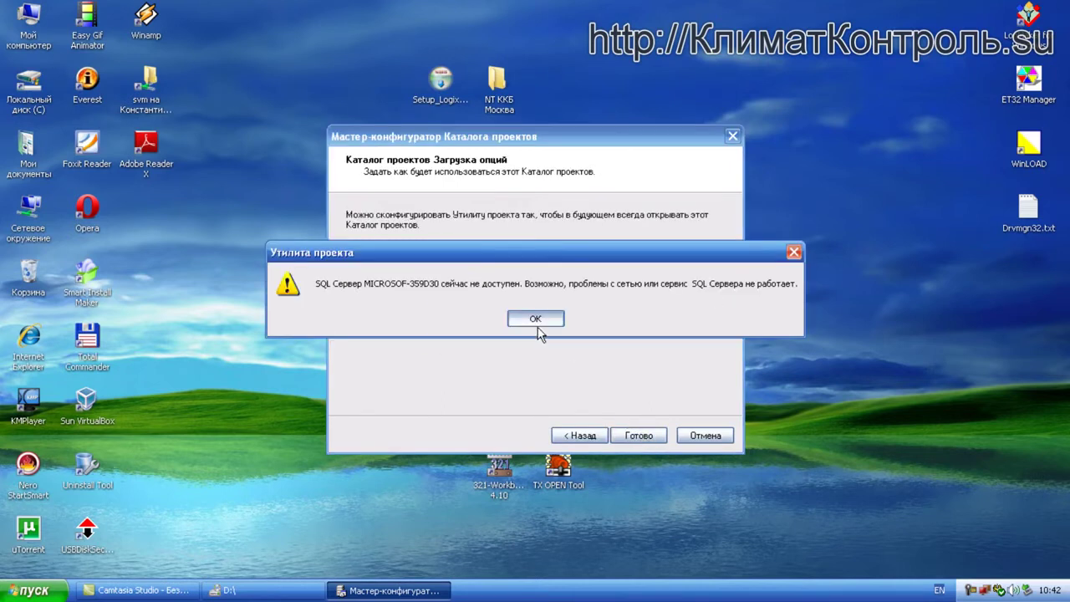
click(537, 321)
click(699, 437)
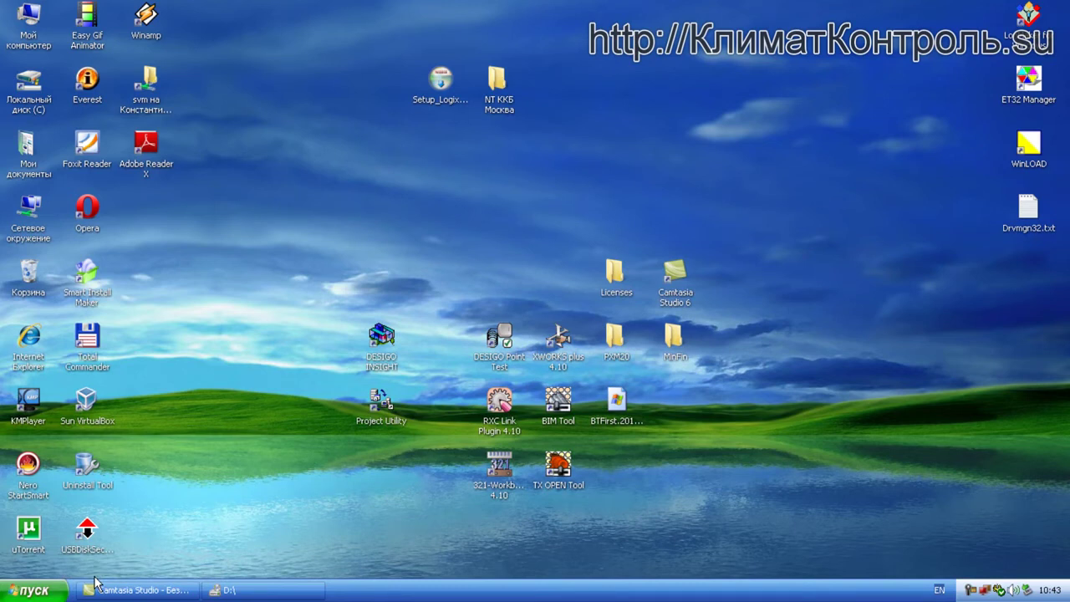
Answer Да to creating the catalog on MICROSOF-359D30\DESIGO and to creating the missing SQL users.
click(251, 589)
click(972, 592)
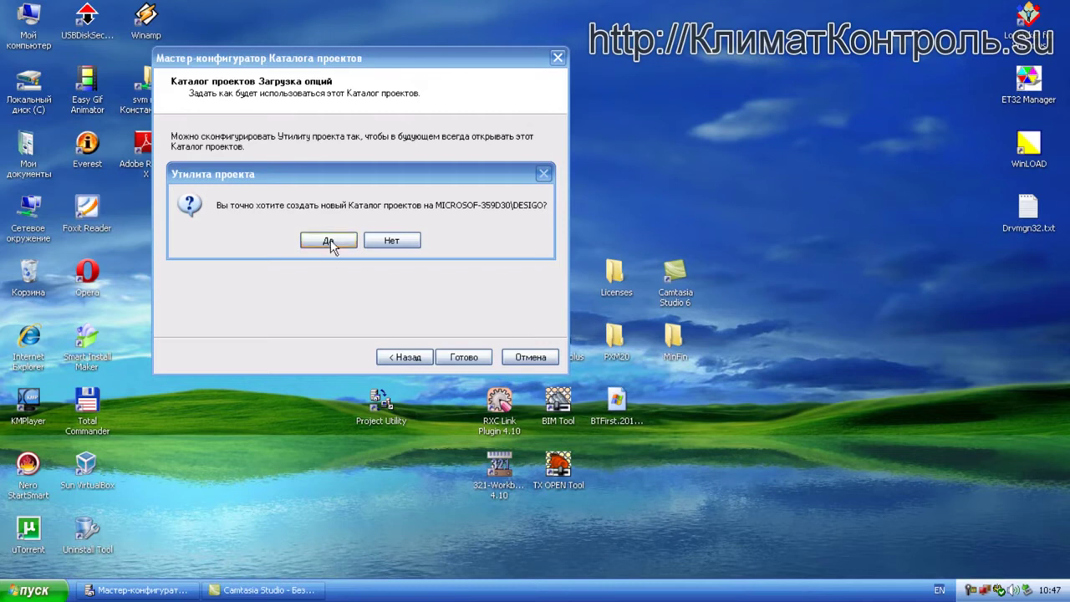
click(328, 240)
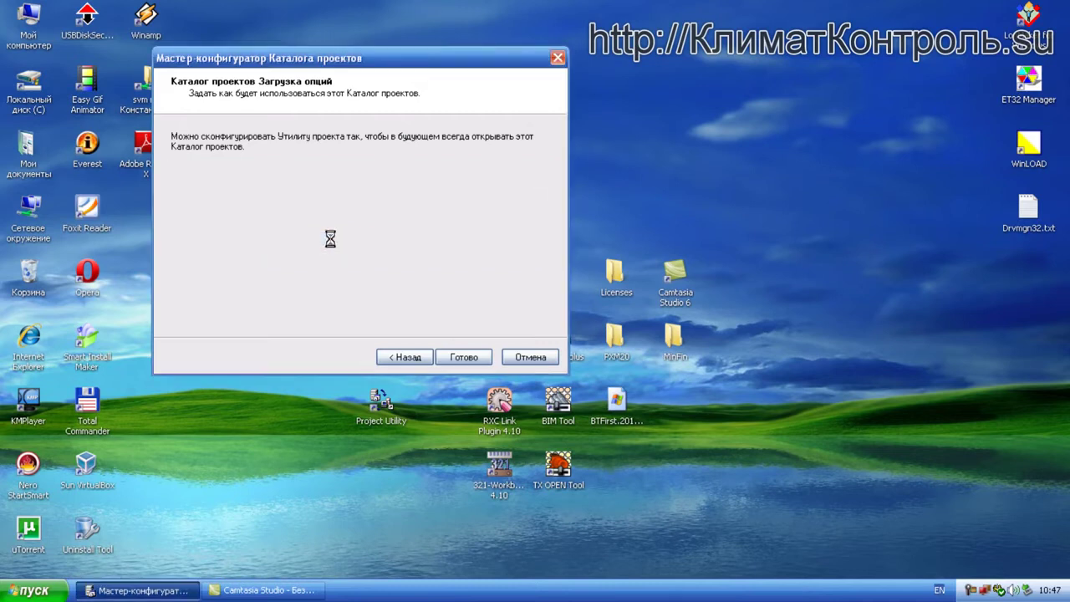
click(329, 241)
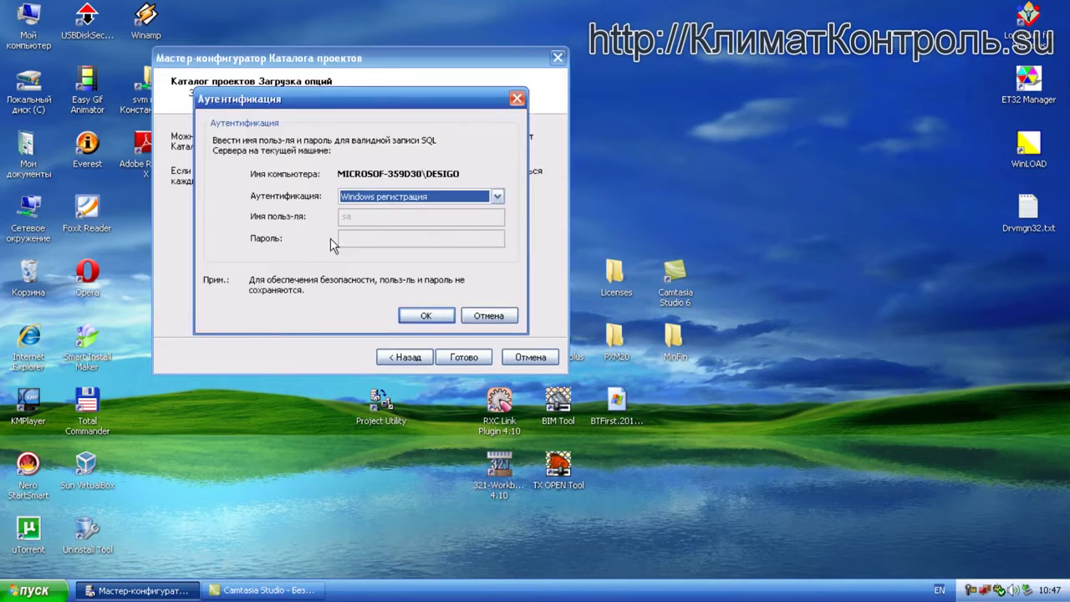
Switch authentication to 'SQL Сервер опознание' with user sa and focus the blank Пароль field.
click(497, 197)
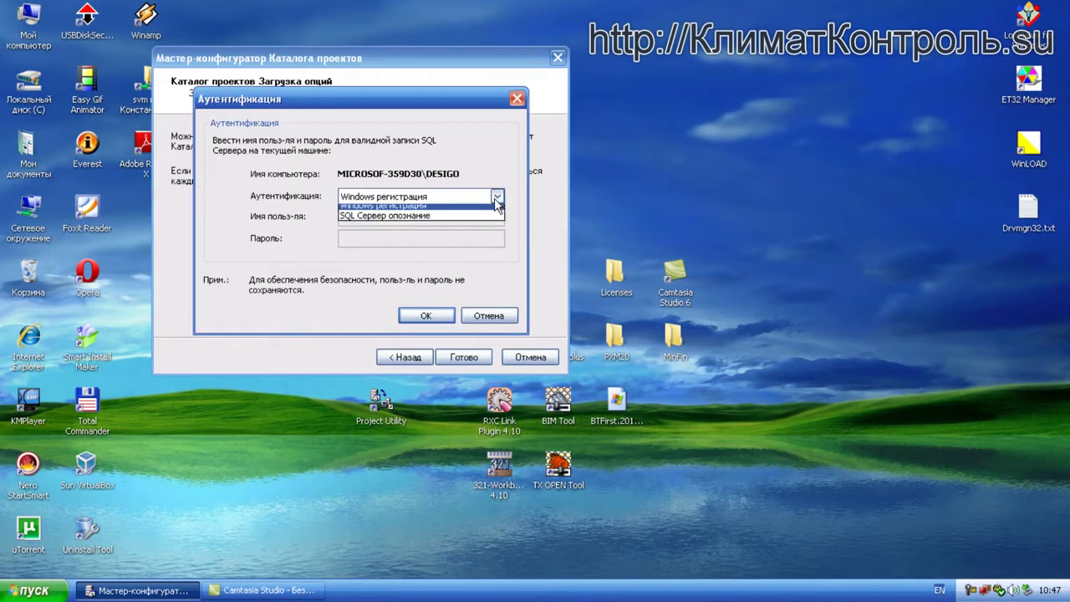
click(473, 220)
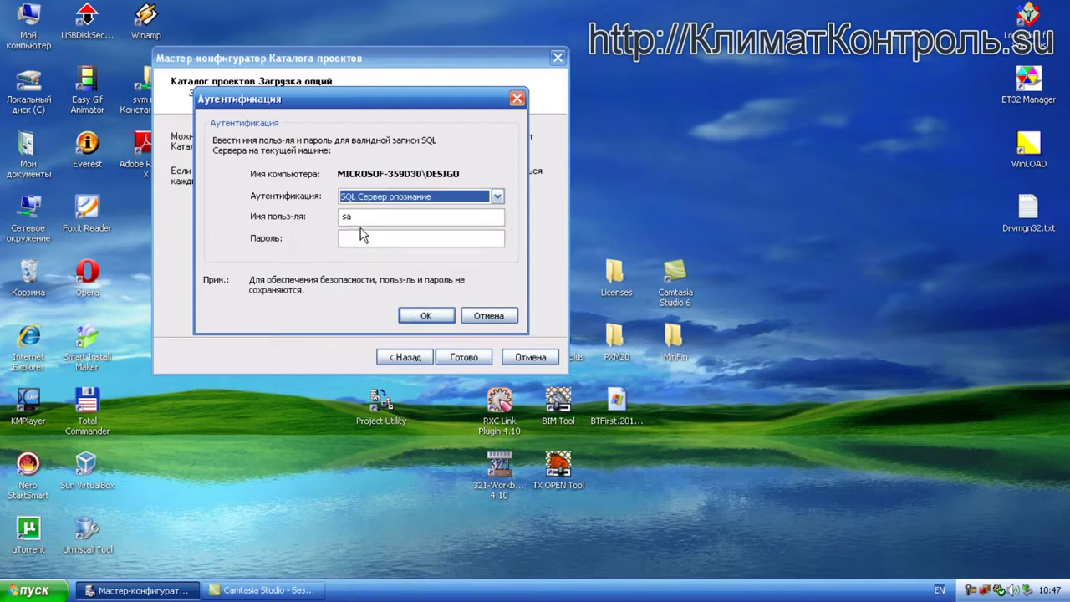
click(361, 239)
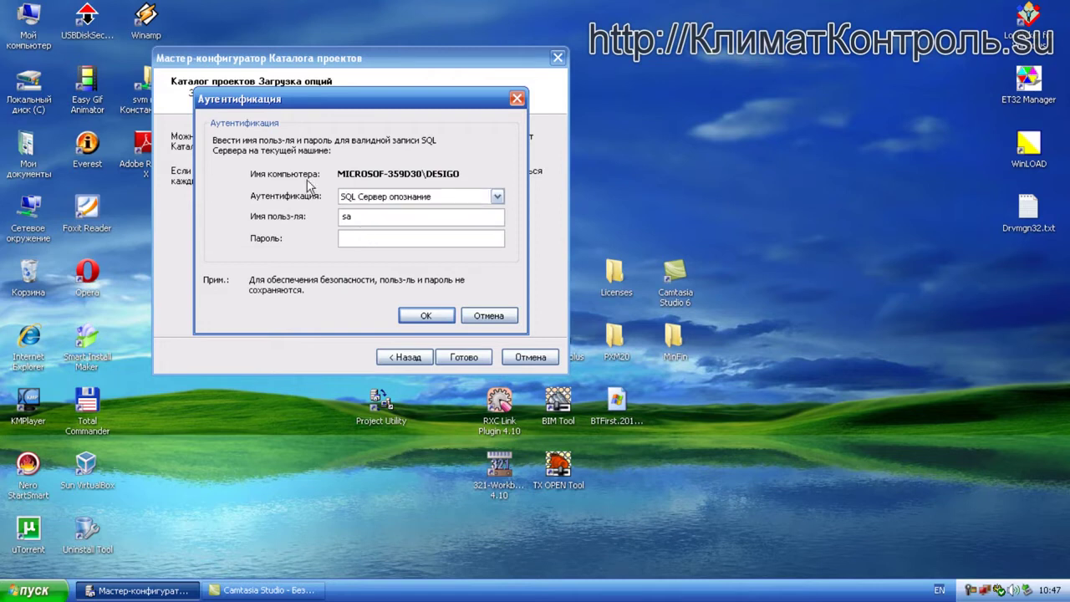
click(31, 29)
Browse from My Computer to the DVD's D:\AutoRun folder and choose Open With for Setup.ini.
double_click(31, 28)
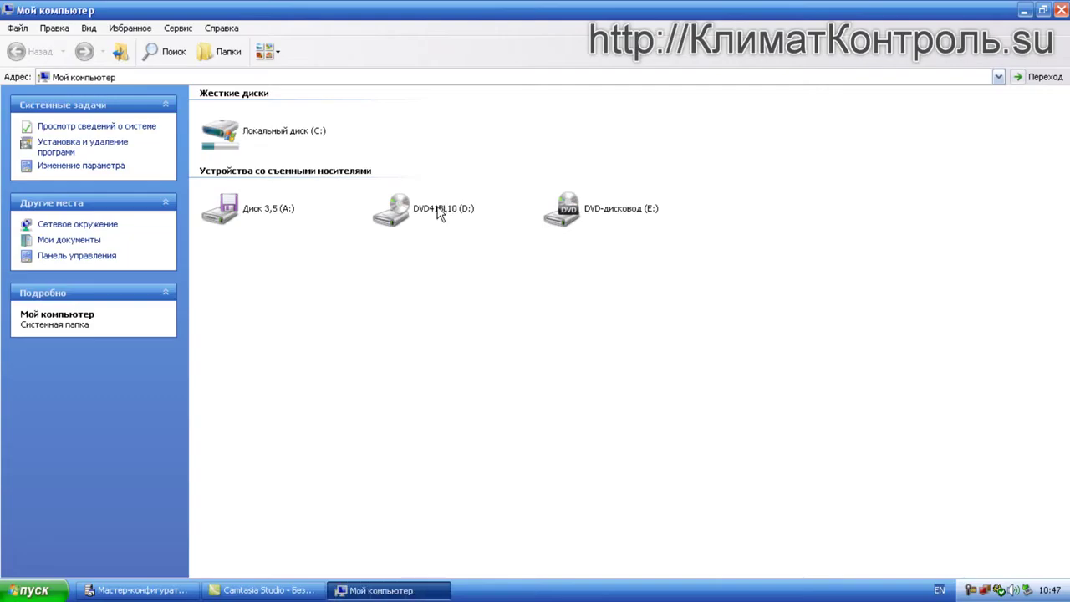
right_click(436, 209)
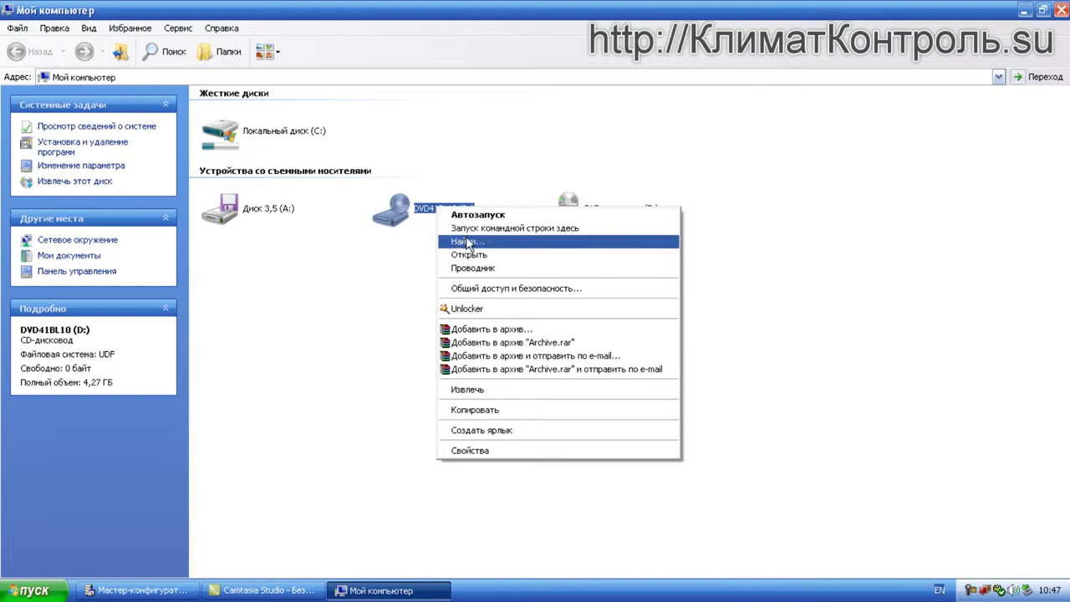
click(489, 255)
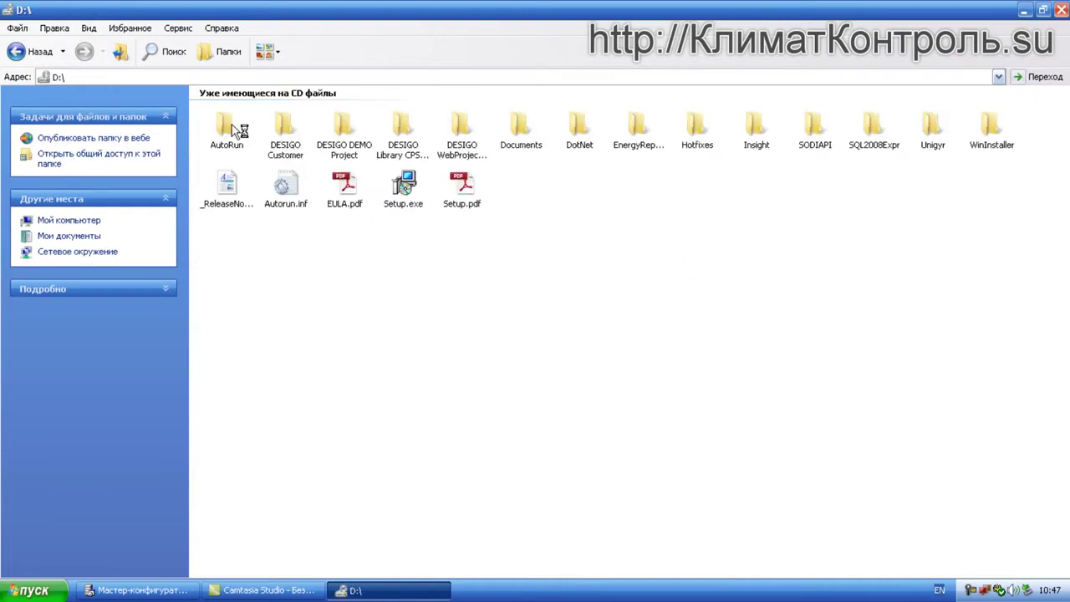
double_click(232, 131)
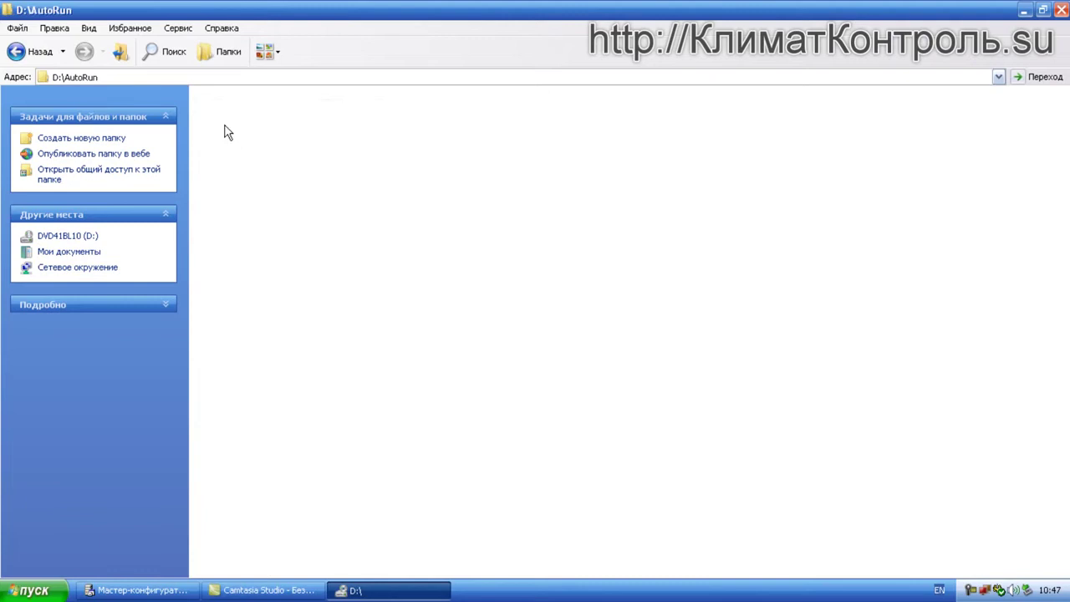
double_click(283, 125)
right_click(283, 125)
click(344, 159)
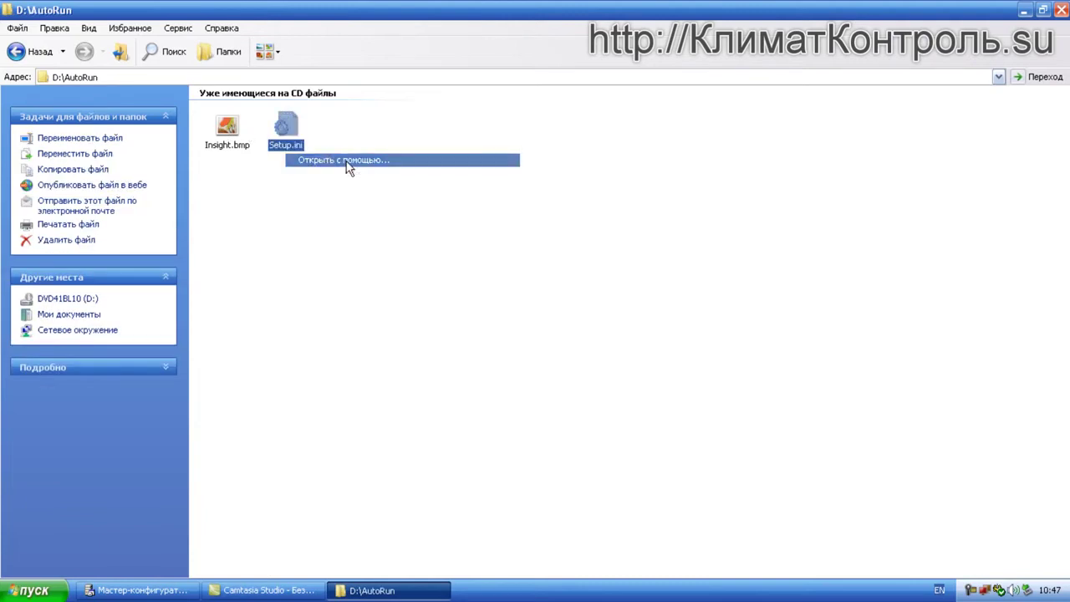
Open Setup.ini in Notepad and scroll down to the SQL Express install parameters.
click(576, 456)
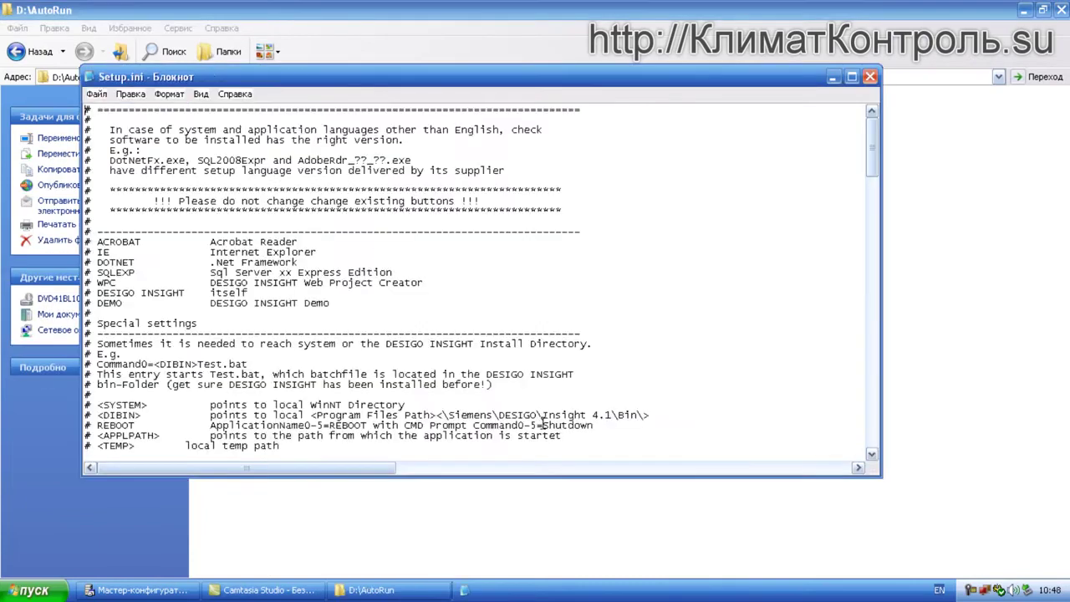
scroll(297, 294, down, 8)
scroll(297, 294, down, 20)
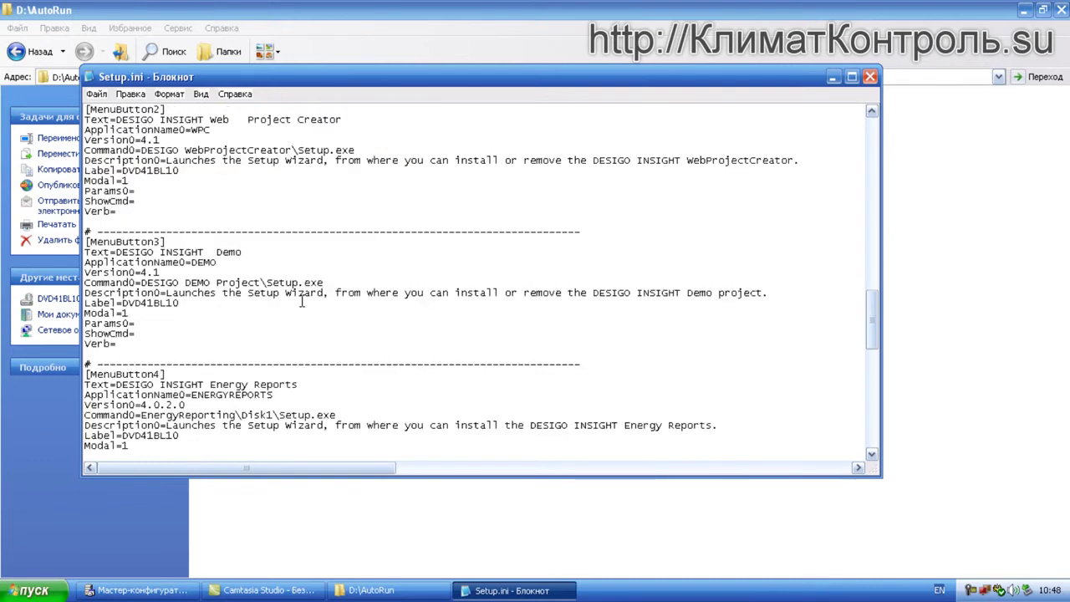
scroll(302, 302, down, 9)
scroll(302, 302, down, 4)
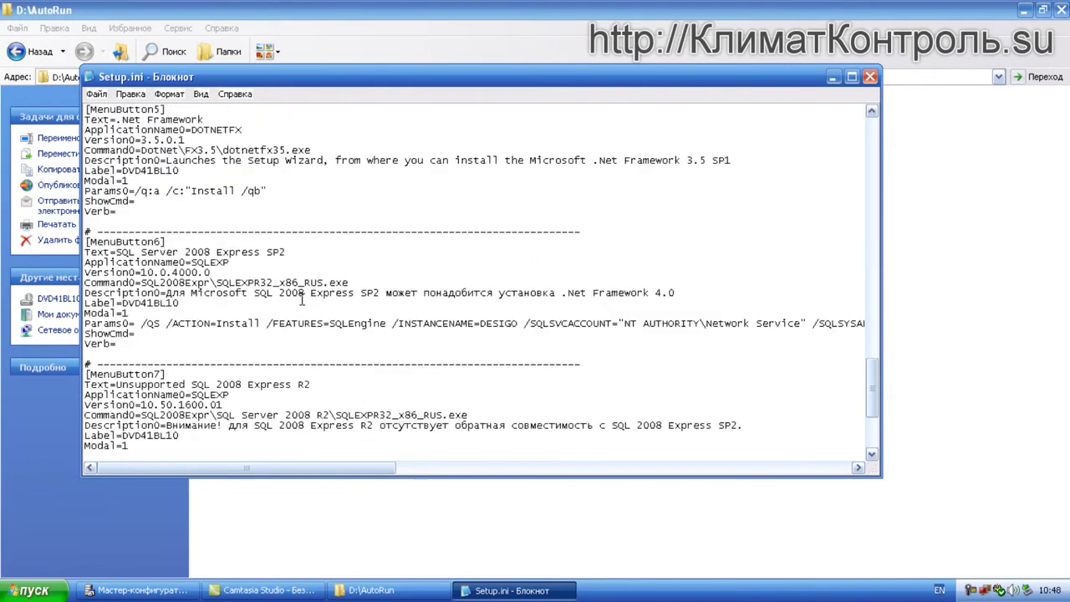
drag(297, 471, 587, 482)
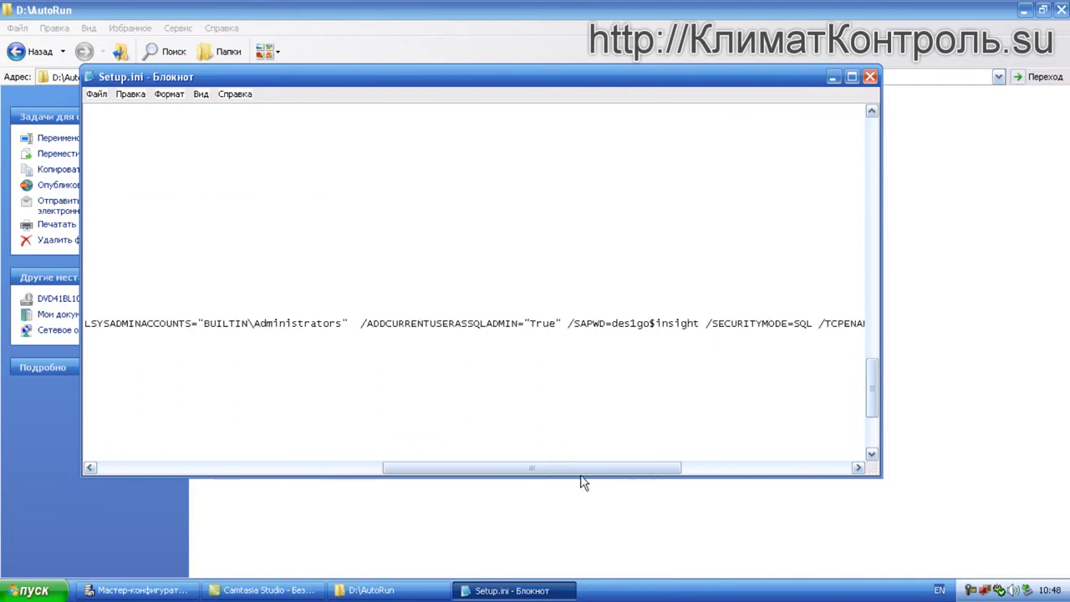
Copy the sa password from the SAPWD value, then minimize Notepad and the AutoRun folder.
drag(701, 323, 611, 321)
right_click(621, 323)
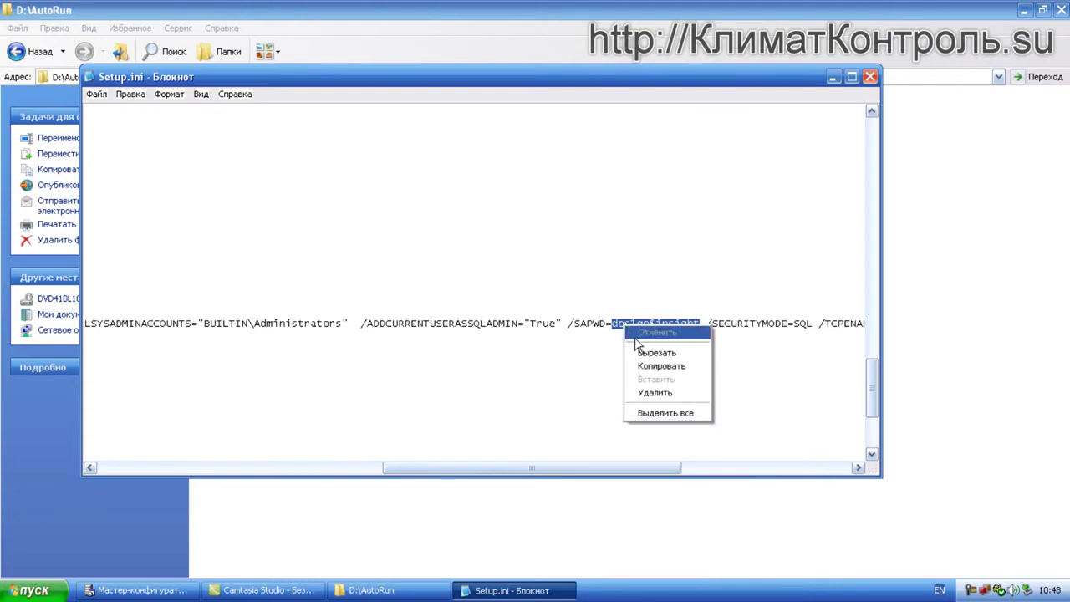
click(649, 366)
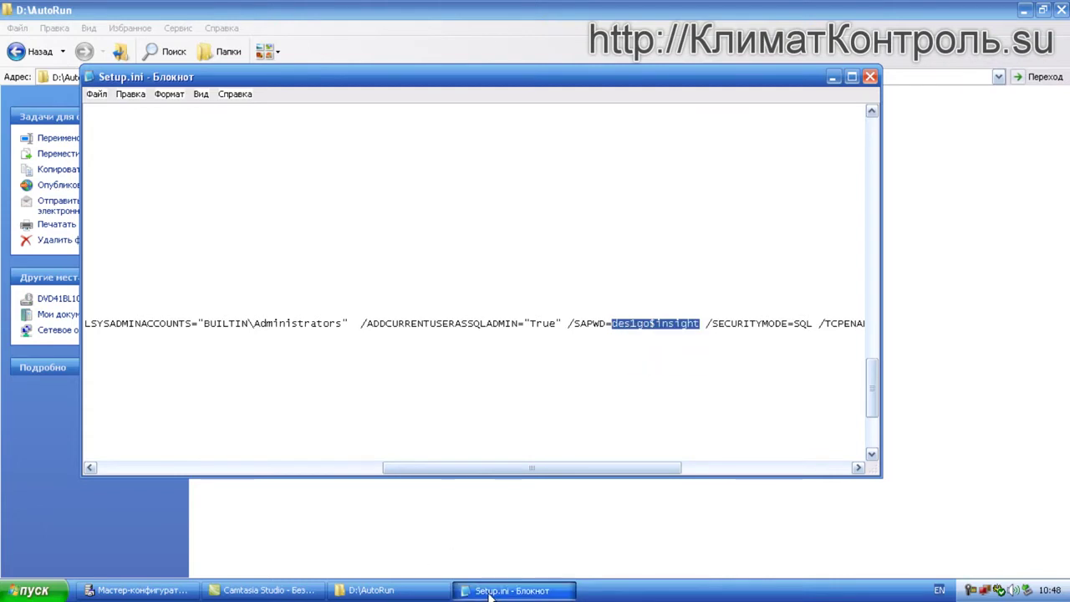
click(473, 590)
click(437, 592)
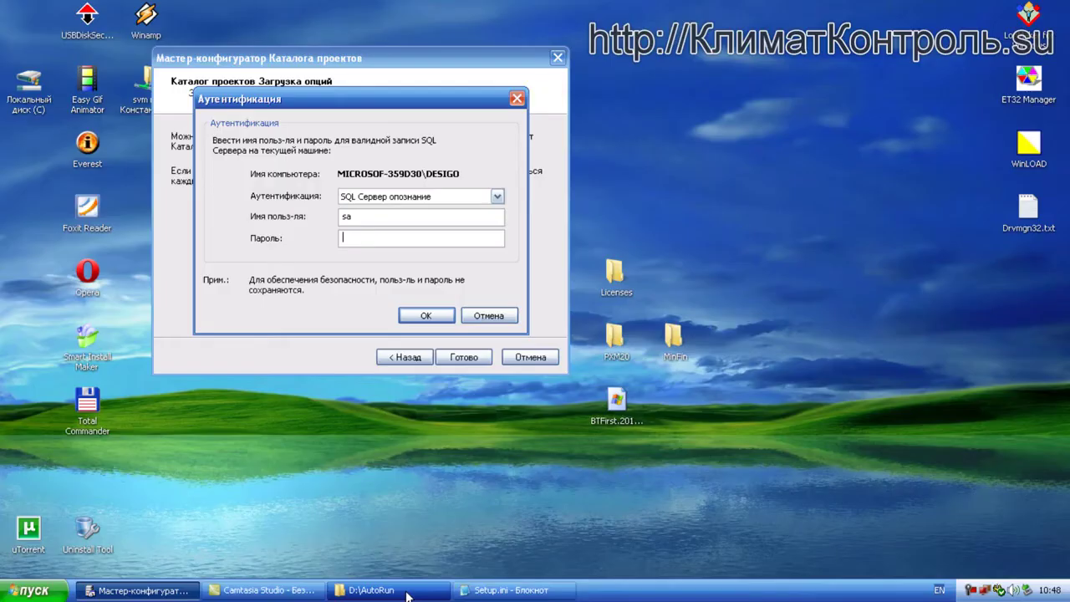
Paste the copied password for user sa, confirm the login, and acknowledge the catalog-created message.
right_click(358, 239)
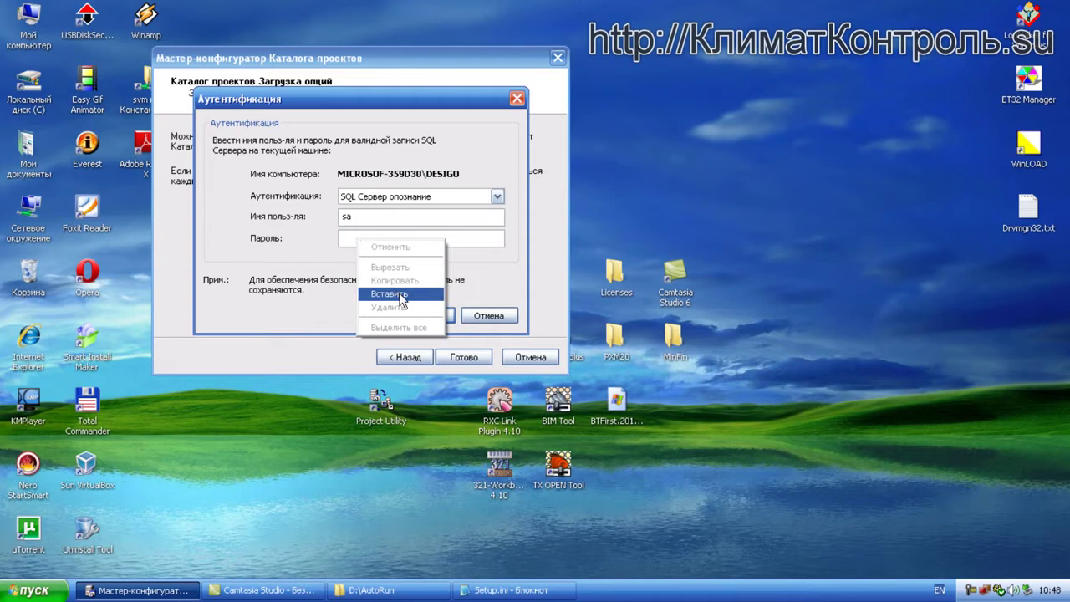
click(400, 298)
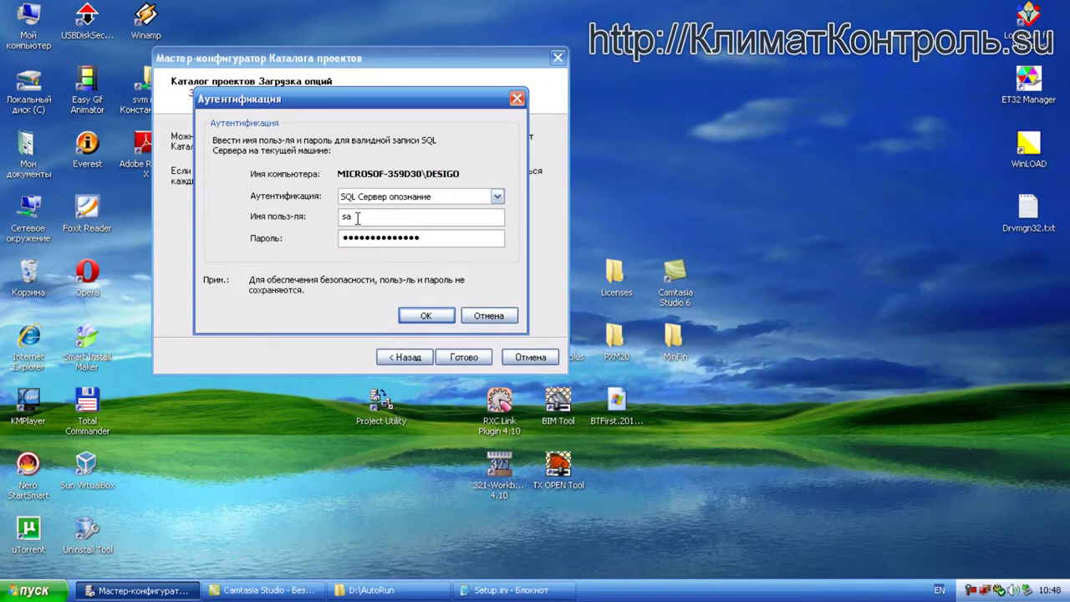
click(425, 316)
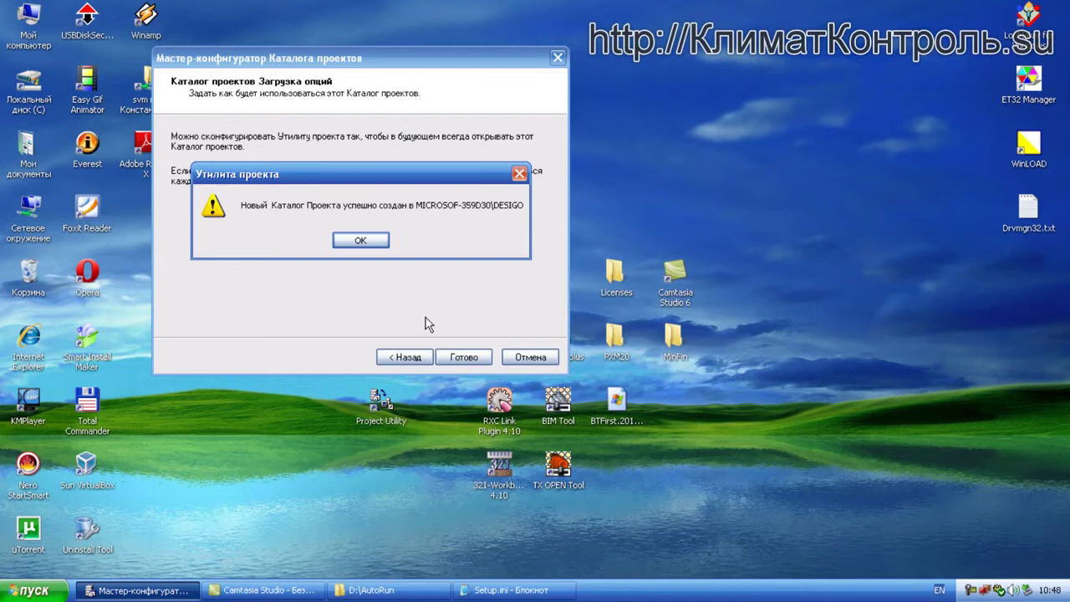
click(362, 242)
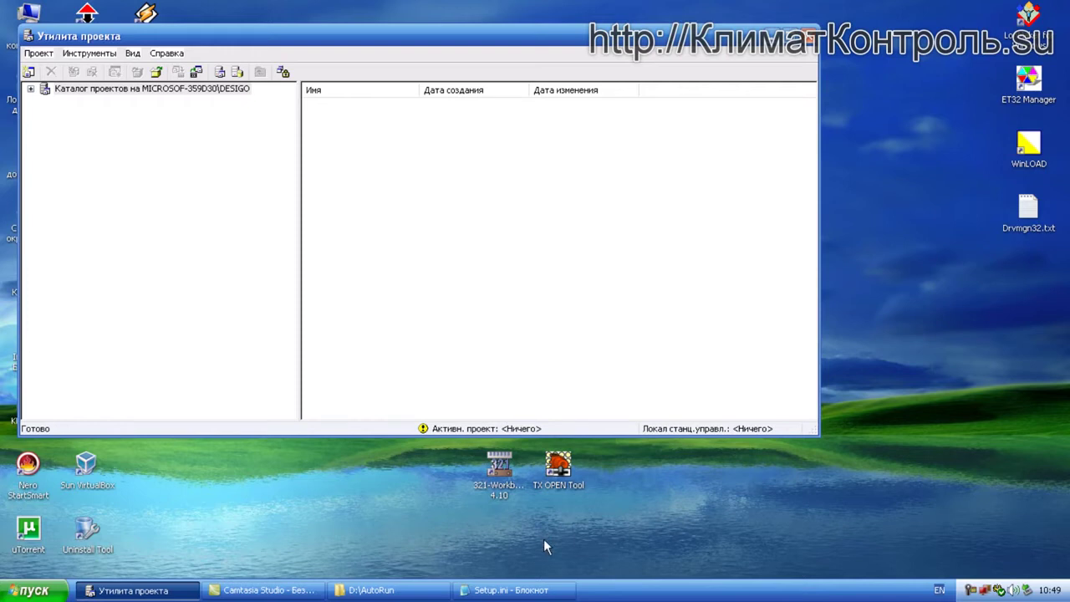
Close the Setup.ini Notepad window and the AutoRun folder window from the taskbar.
right_click(539, 590)
click(546, 575)
right_click(361, 591)
click(376, 574)
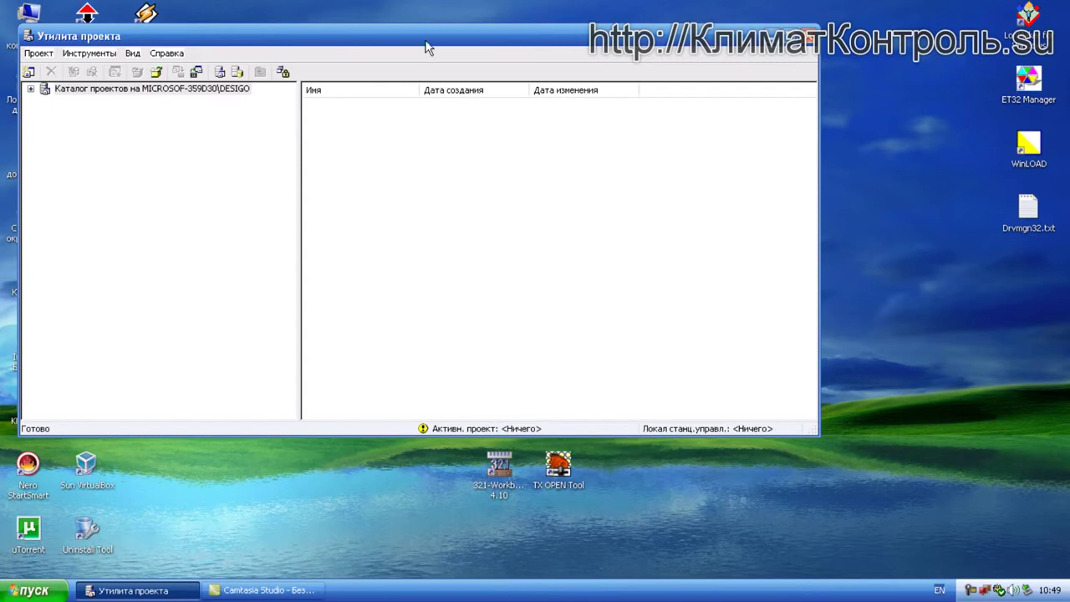
Select the new project catalog and maximize the Project Utility window to full screen.
drag(426, 47, 549, 96)
click(153, 143)
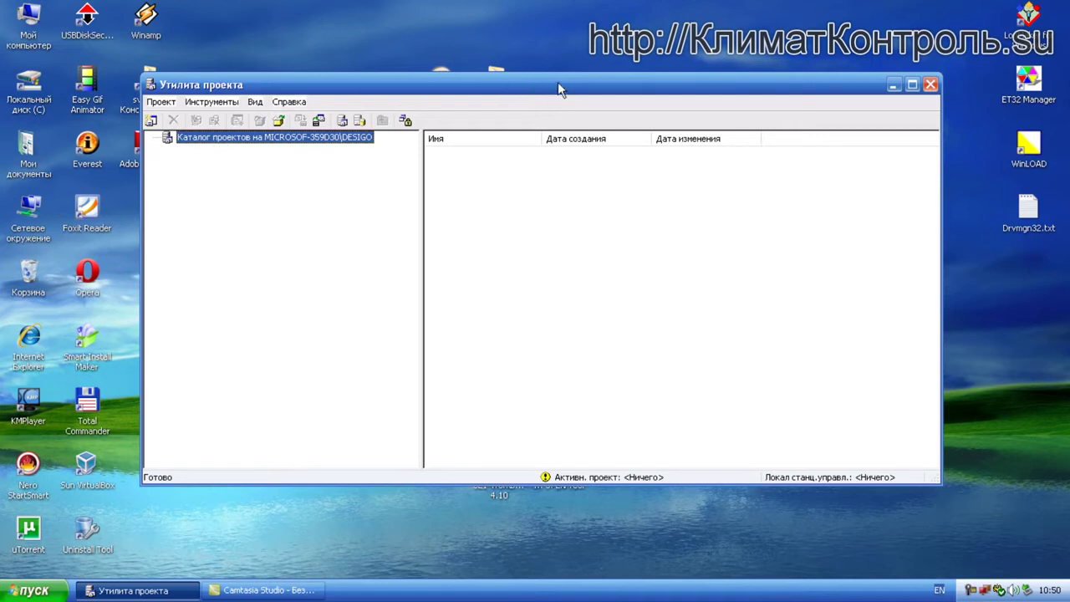
drag(537, 83, 509, 71)
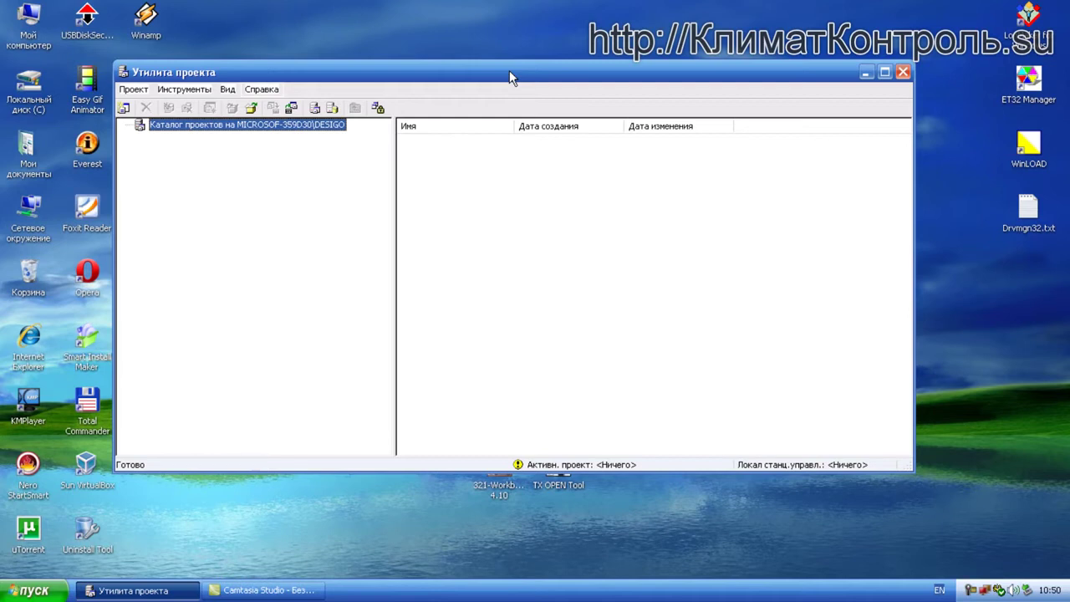
double_click(509, 70)
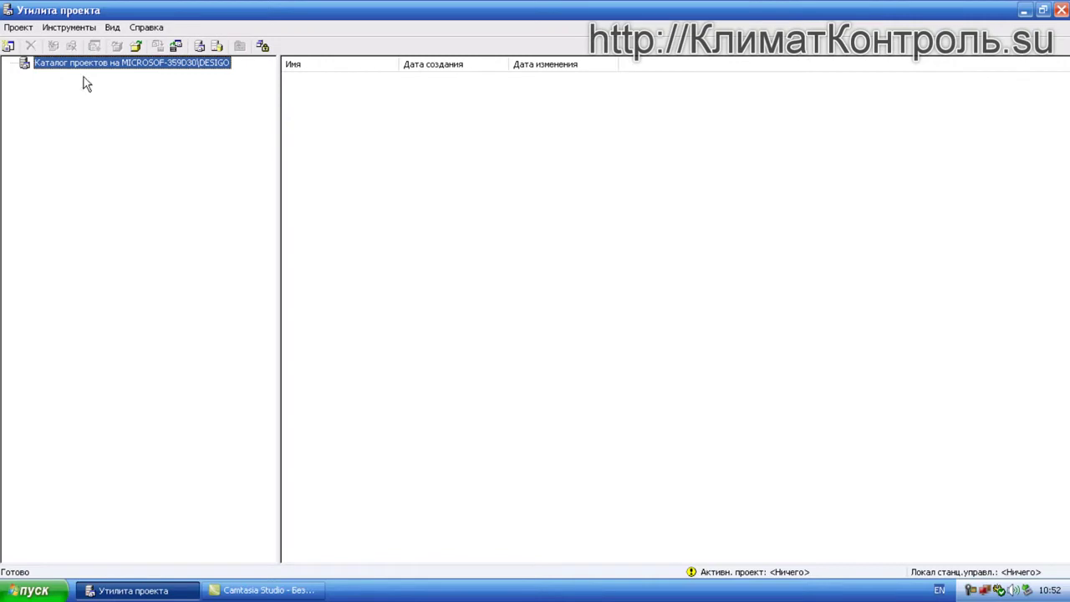
Choose Проект > Новый... to launch the new-project wizard.
click(21, 29)
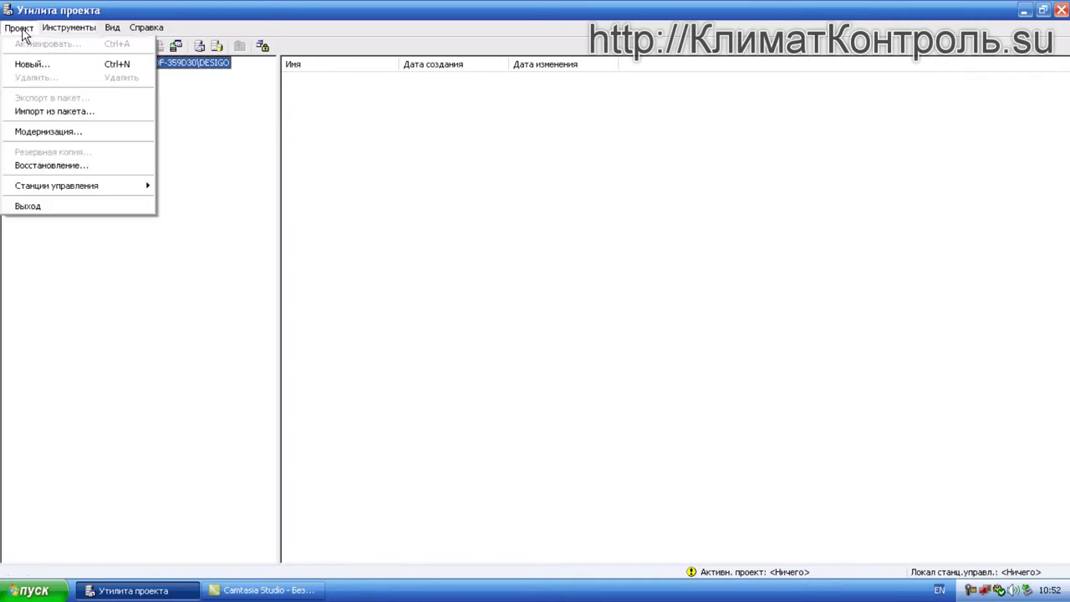
click(80, 71)
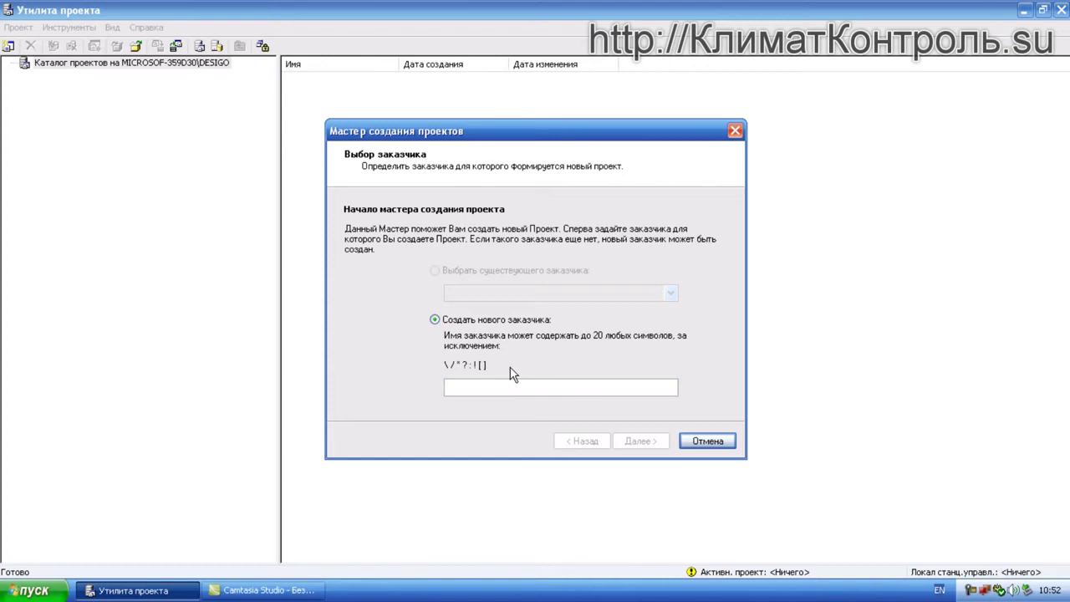
Enter BTFirst as the new customer name and continue to the usage options.
click(568, 386)
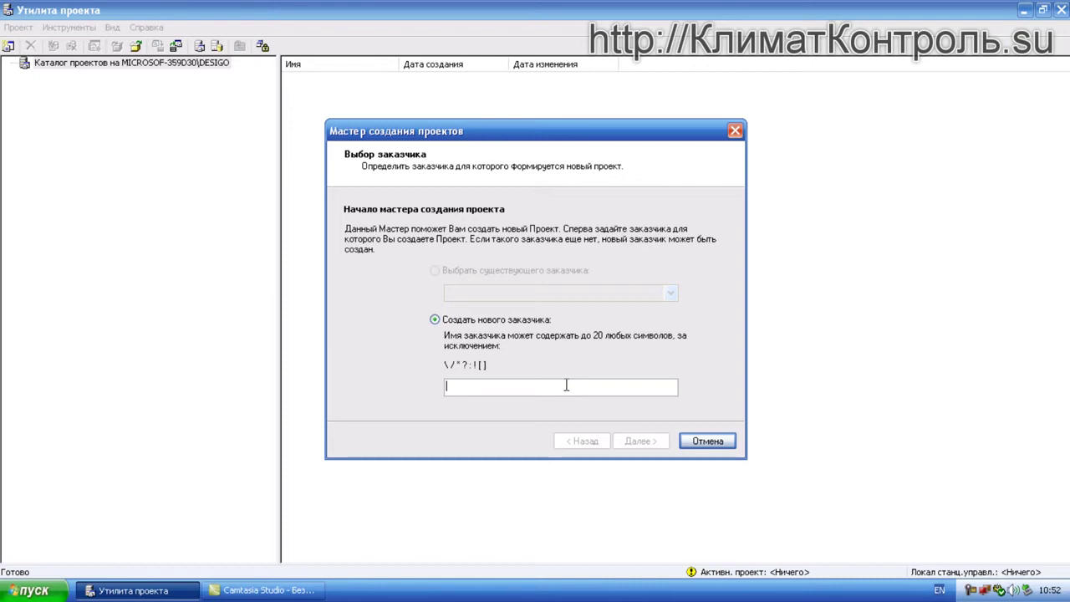
text(BTFirst)
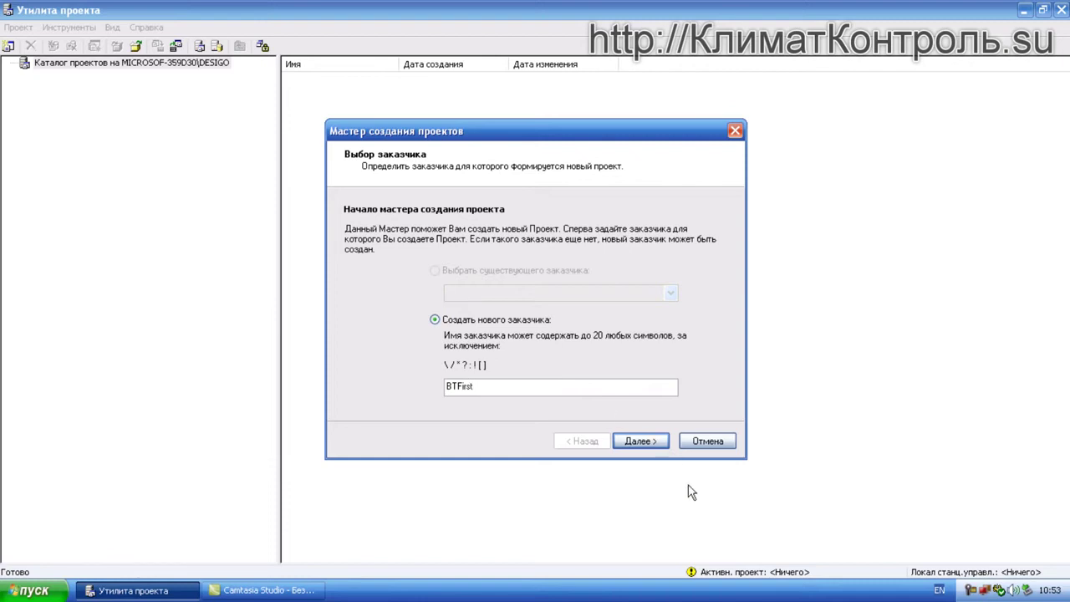
click(641, 443)
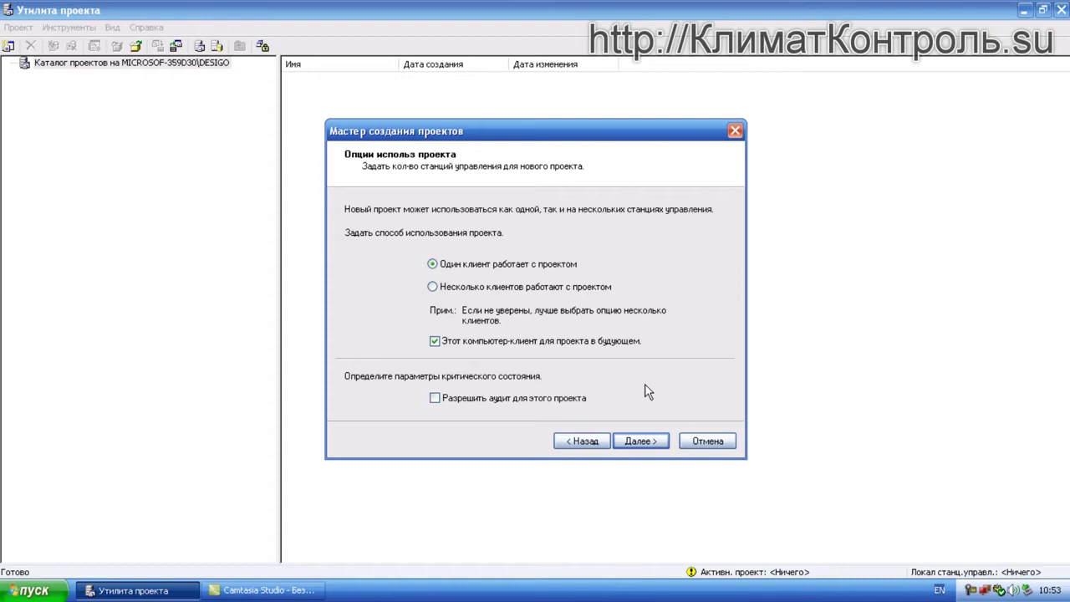
Select 'Несколько клиентов работают с проектом' so several clients share the project.
click(447, 288)
Advance through the wizard to the 'Опции клиентской Станции управления' page.
click(640, 441)
click(642, 442)
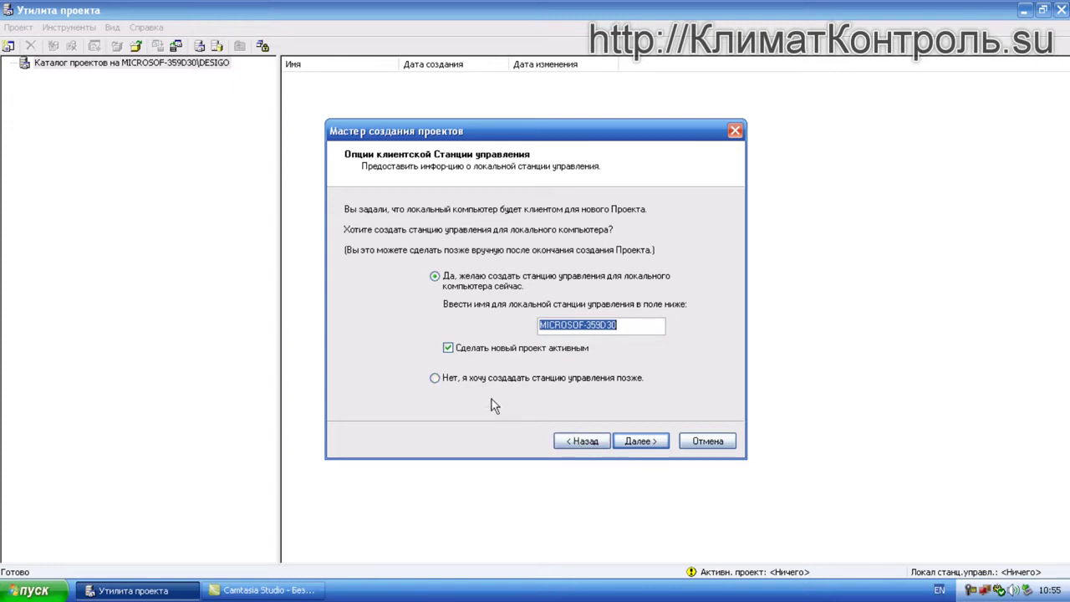
Set the local management station to be created later instead of now.
click(437, 379)
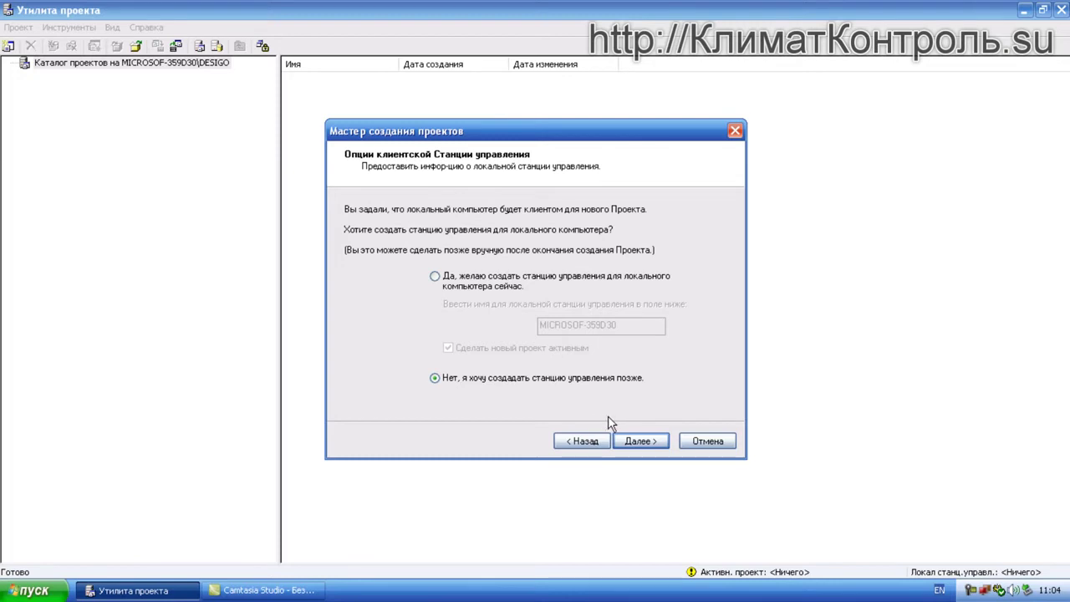
Advance the wizard to the Путь проекта page with the default Projects folder.
click(644, 440)
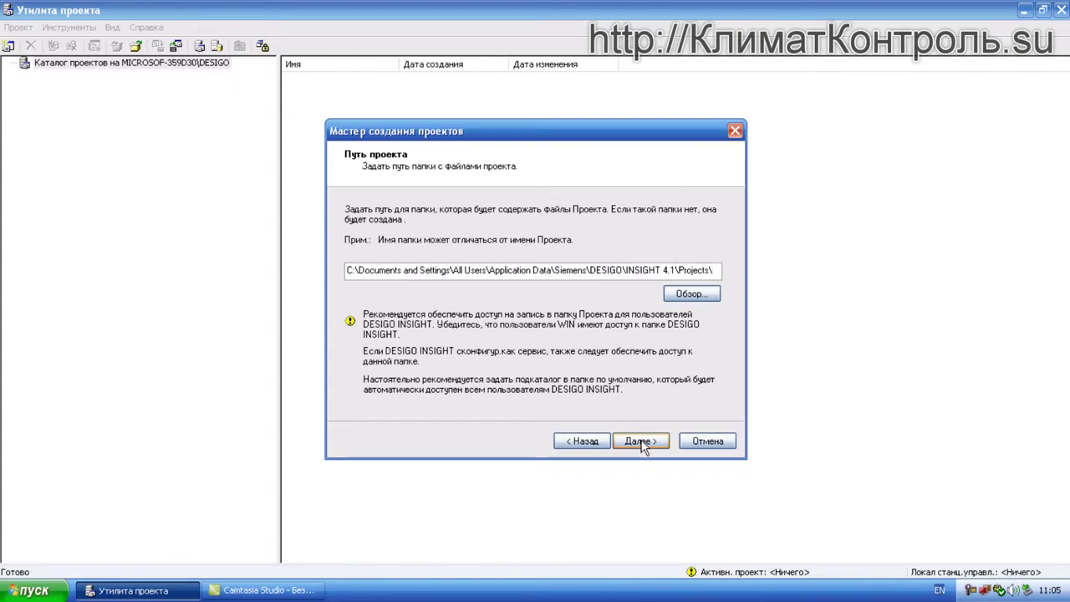
click(642, 436)
Create a folder named 'desigo project' in C:\Siemens via My Computer, then minimize Explorer.
click(19, 593)
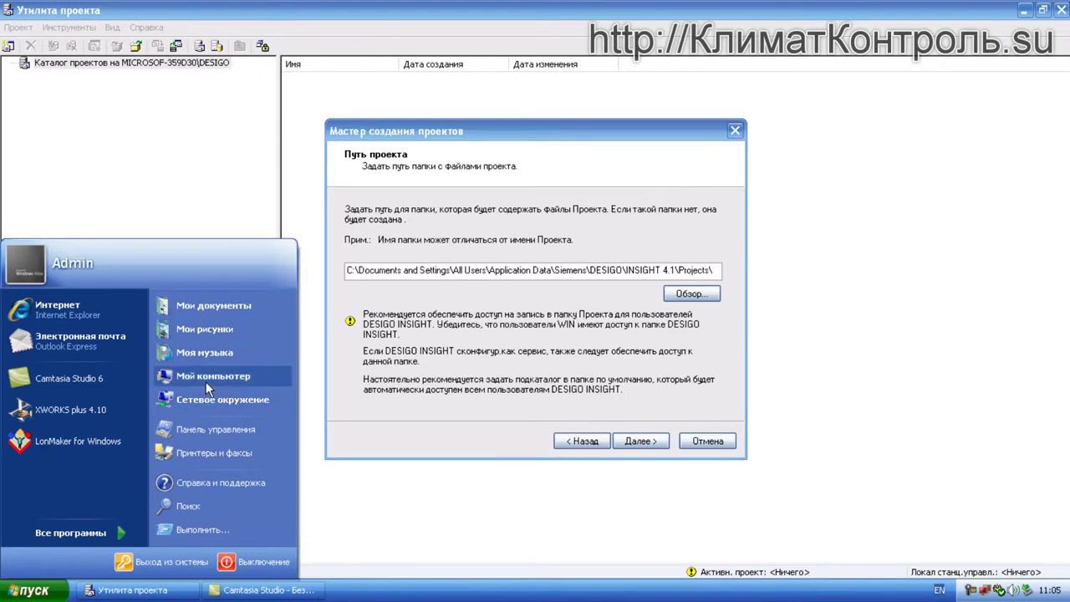
click(206, 378)
double_click(280, 131)
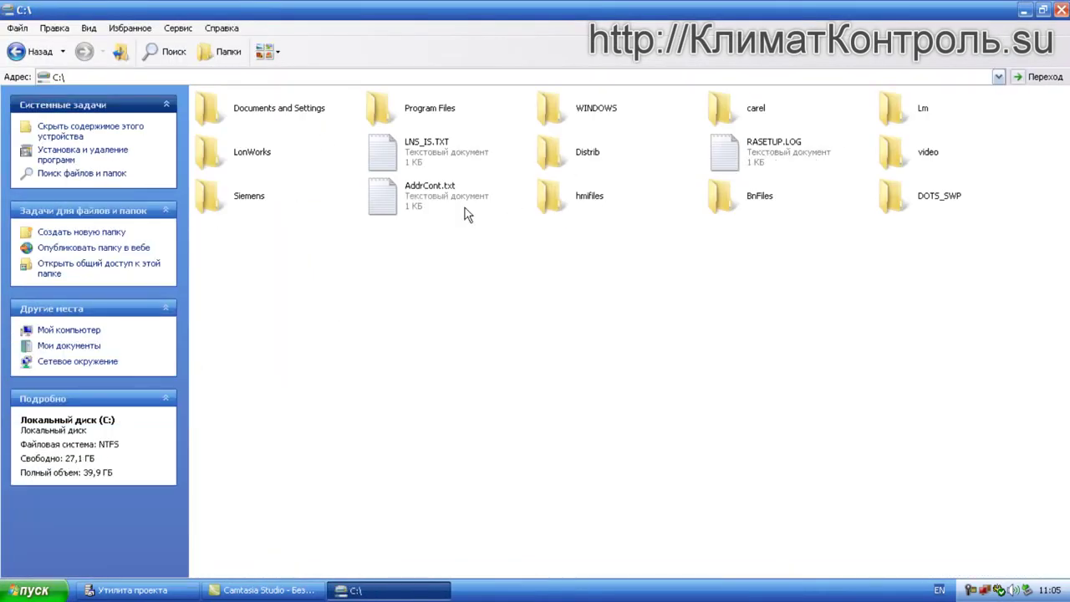
double_click(231, 201)
right_click(360, 203)
mouse_move(469, 321)
click(515, 322)
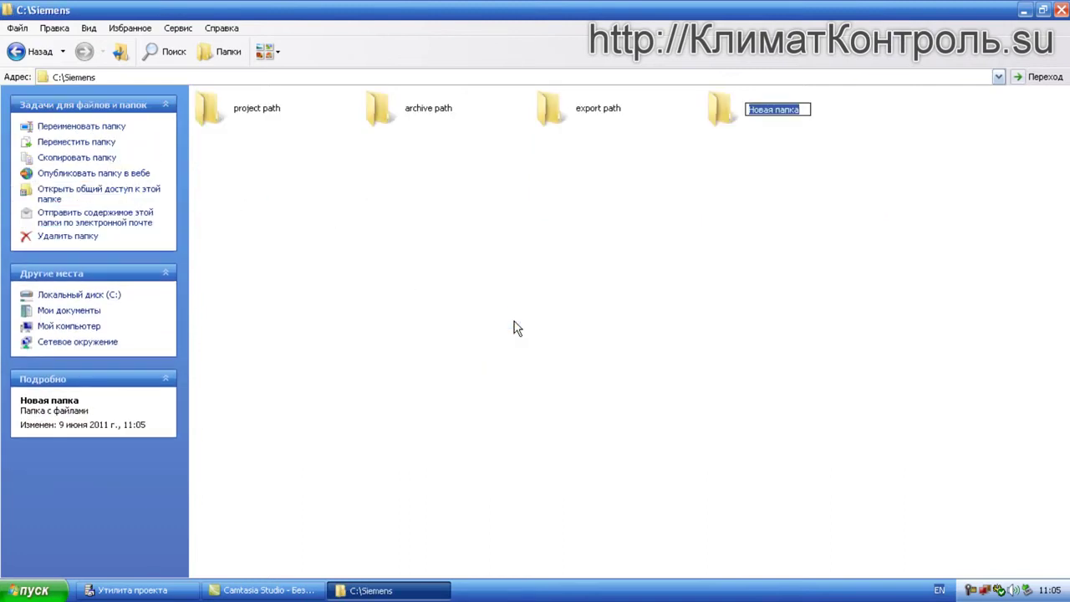
text(desigo)
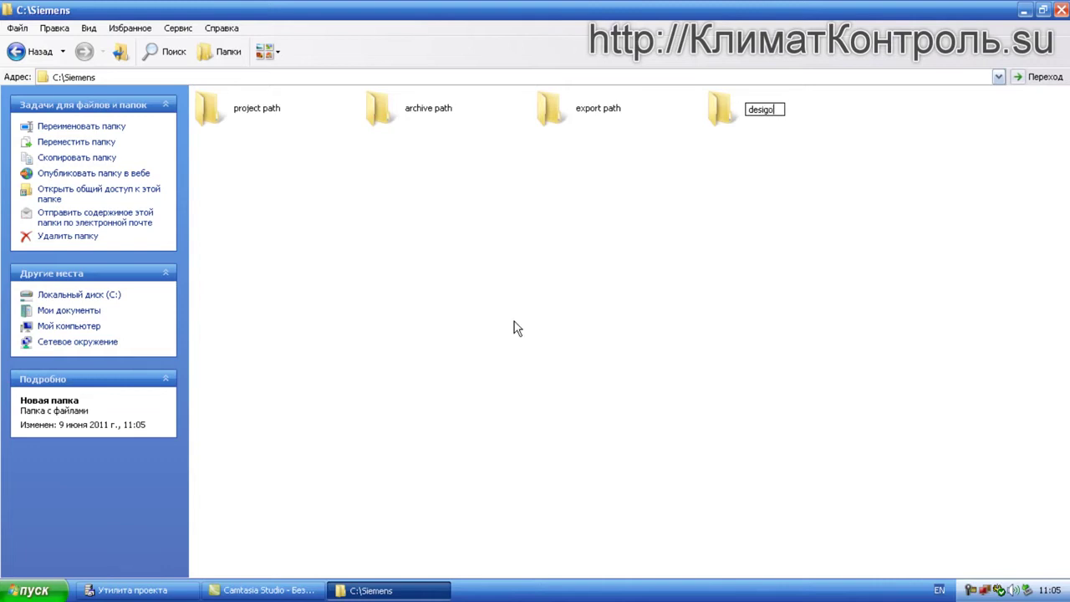
text( project)
click(563, 265)
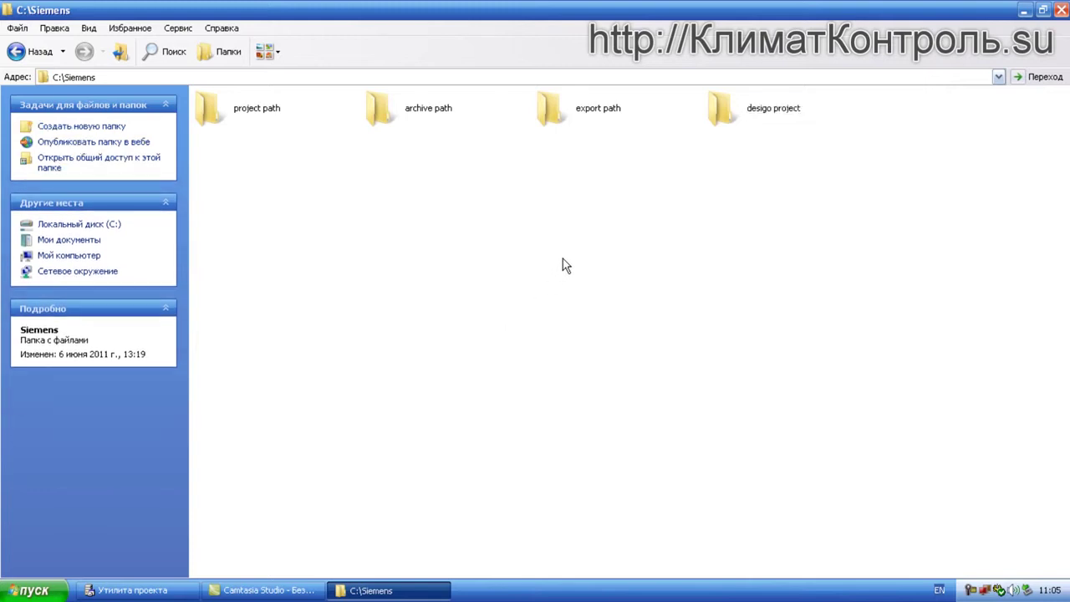
click(412, 588)
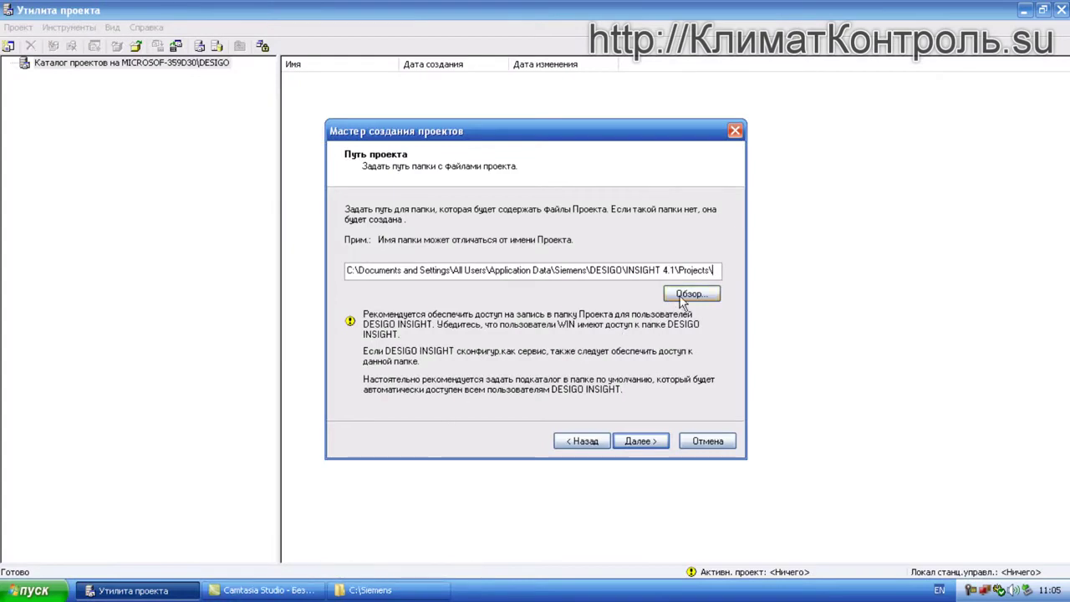
Browse to C:\Siemens\desigo project in Обзор папок and confirm it as the project folder.
click(691, 293)
double_click(502, 269)
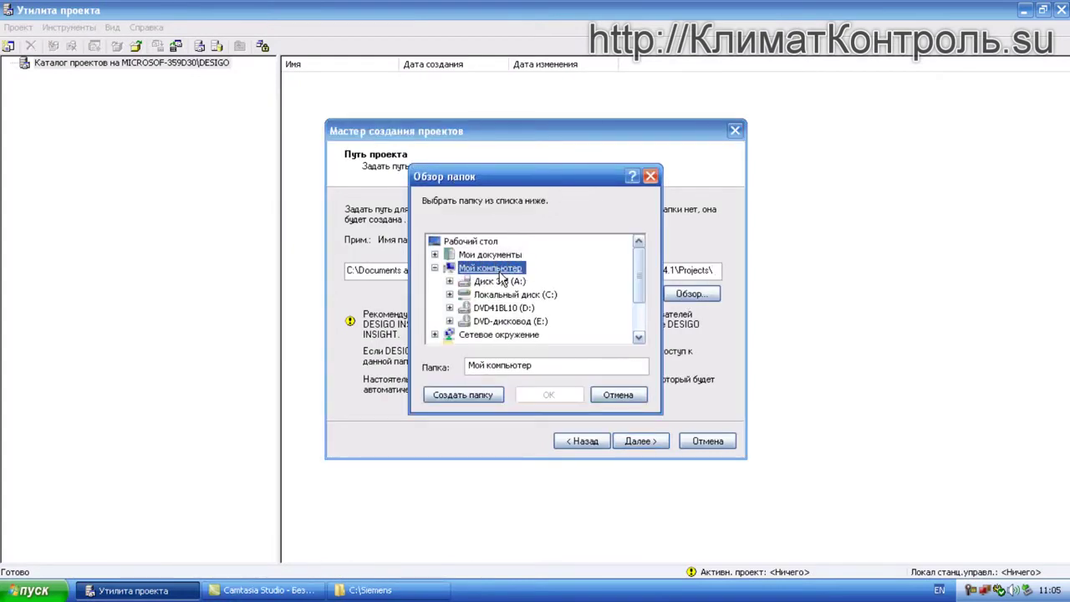
double_click(504, 294)
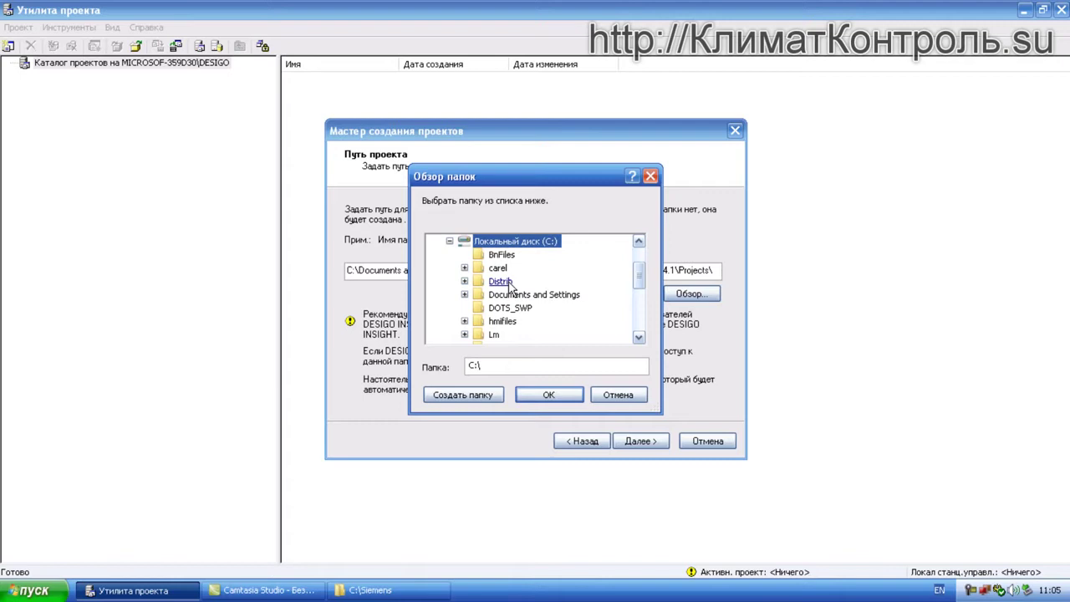
scroll(510, 285, down, 1)
scroll(510, 285, down, 1)
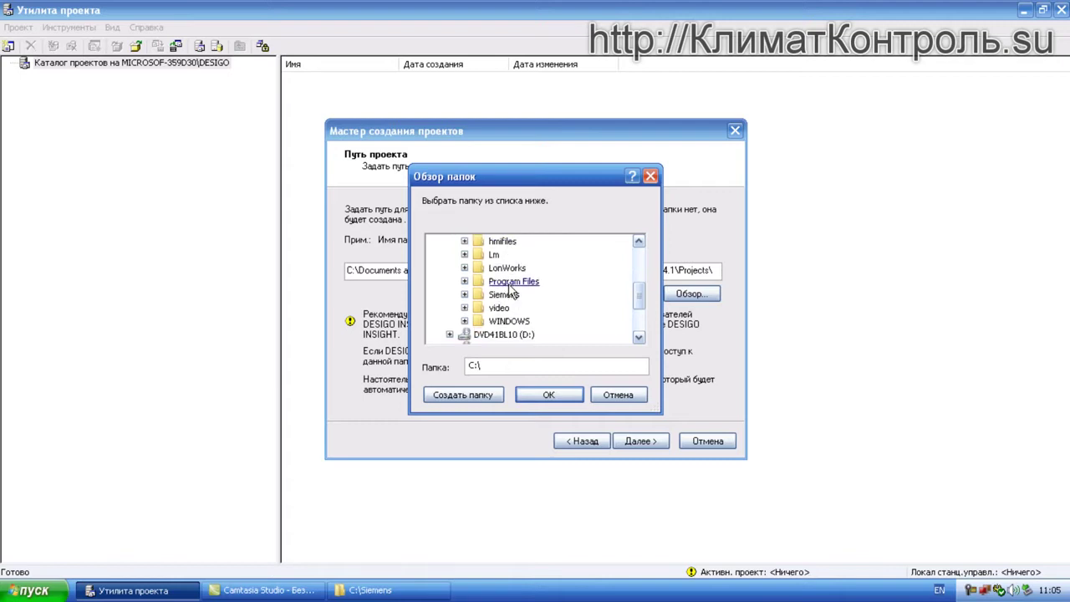
double_click(504, 295)
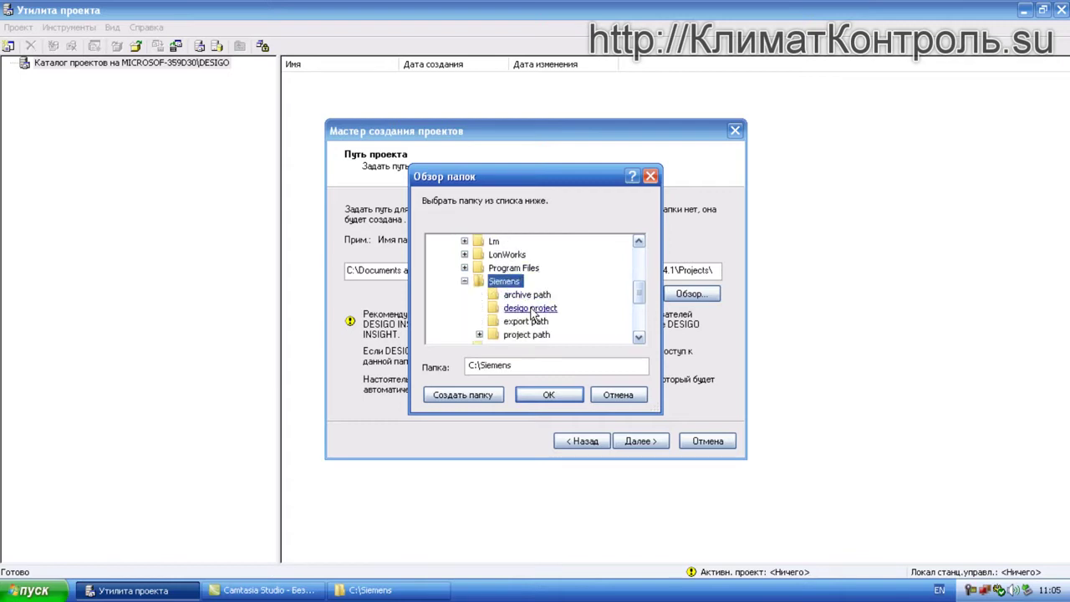
click(531, 309)
click(550, 398)
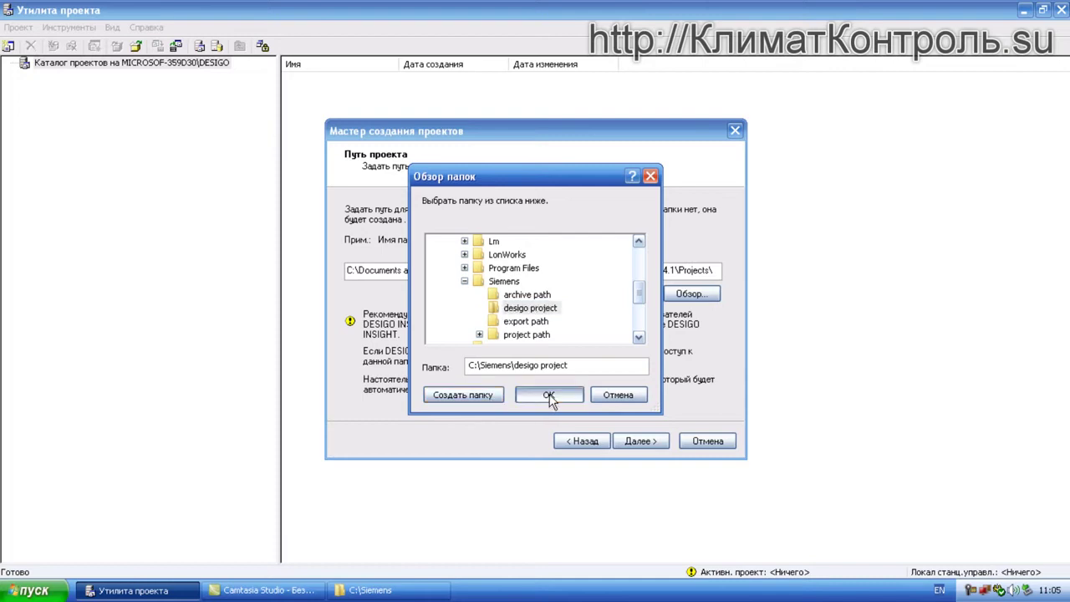
Deselect the path field, which now reads C:\Siemens\desigo project\.
click(470, 270)
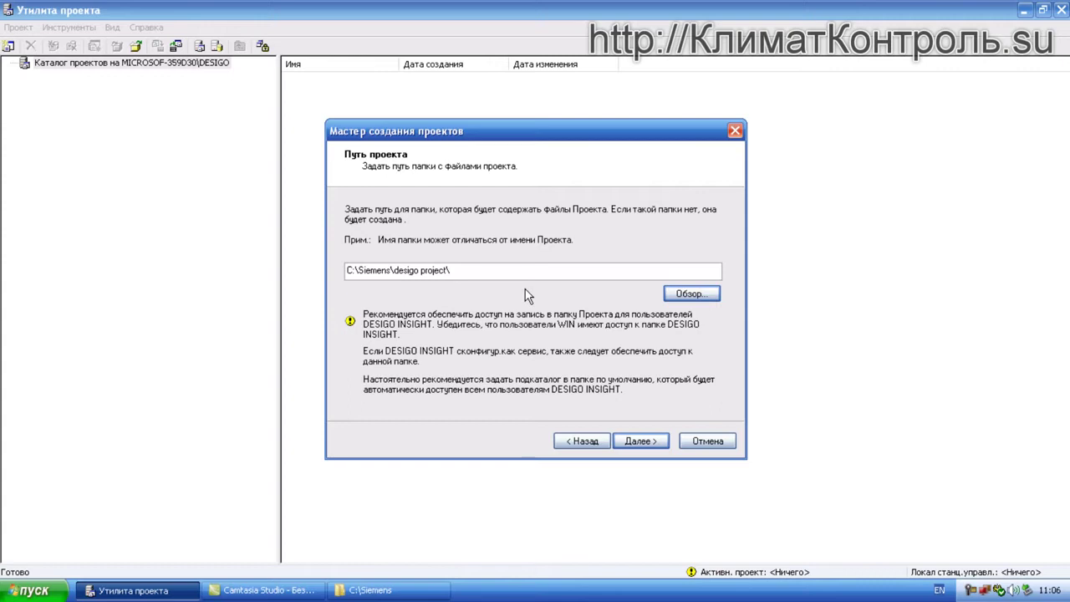
Continue past the Путь проекта page, bringing up the local-path confirmation prompt.
click(642, 442)
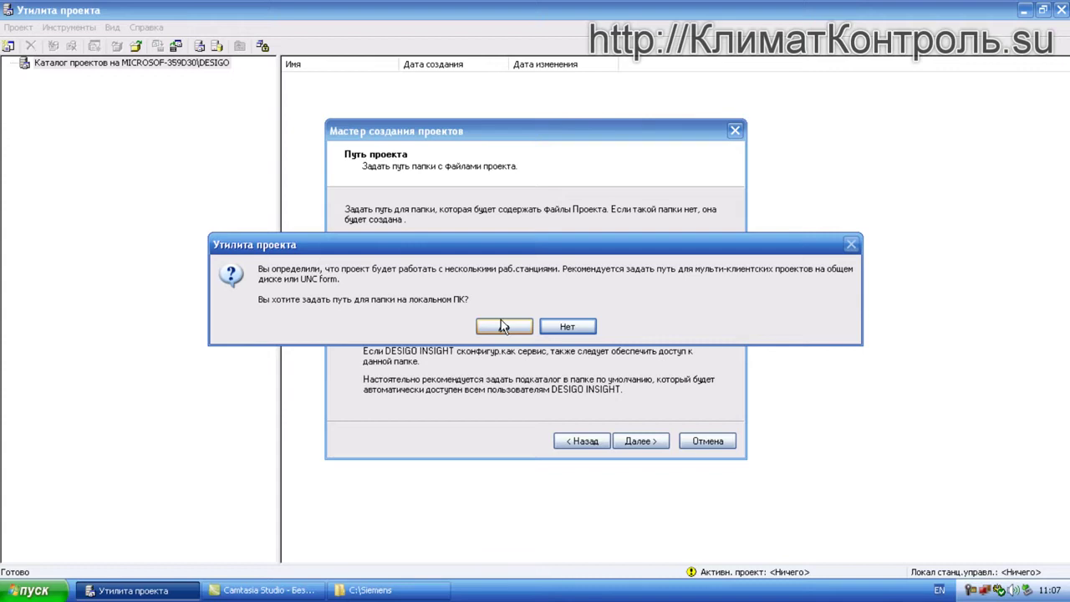
Keep the project path local and select MICROSOF-359D30\DESIGO as the SQL server host.
click(505, 326)
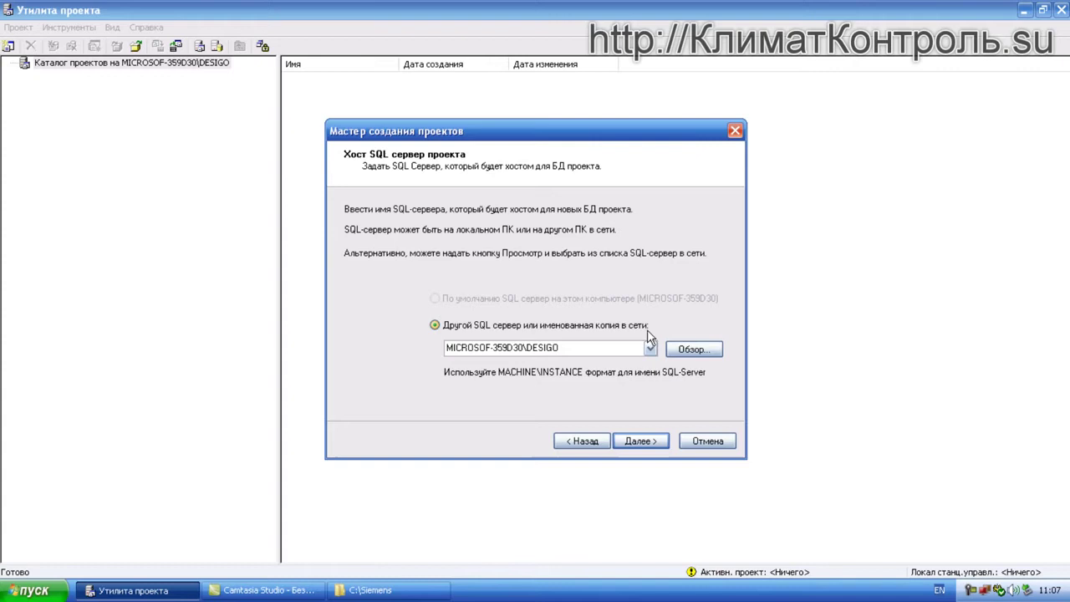
click(689, 349)
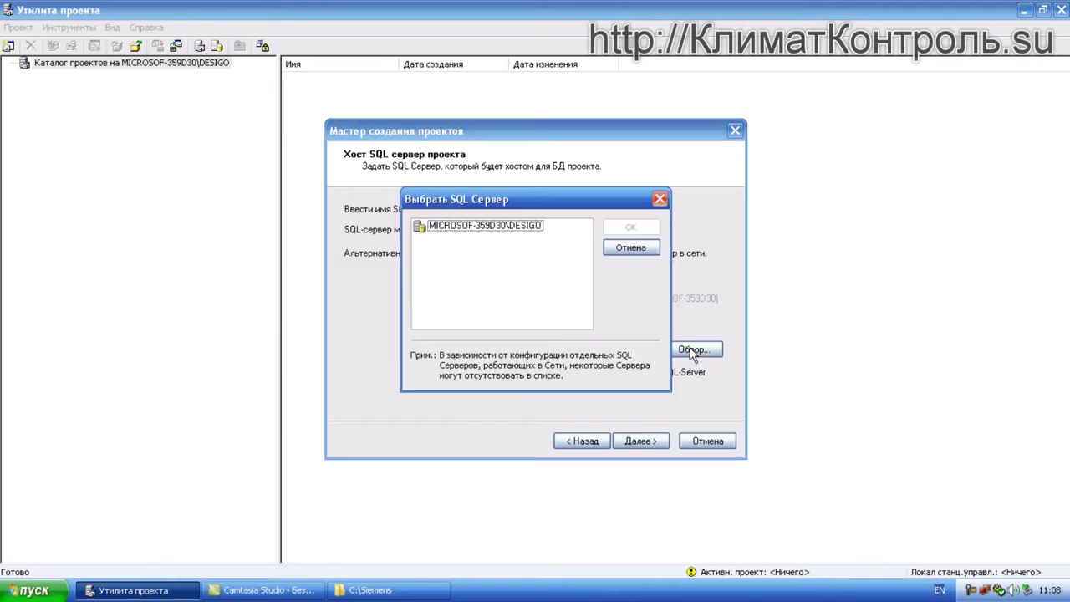
click(494, 231)
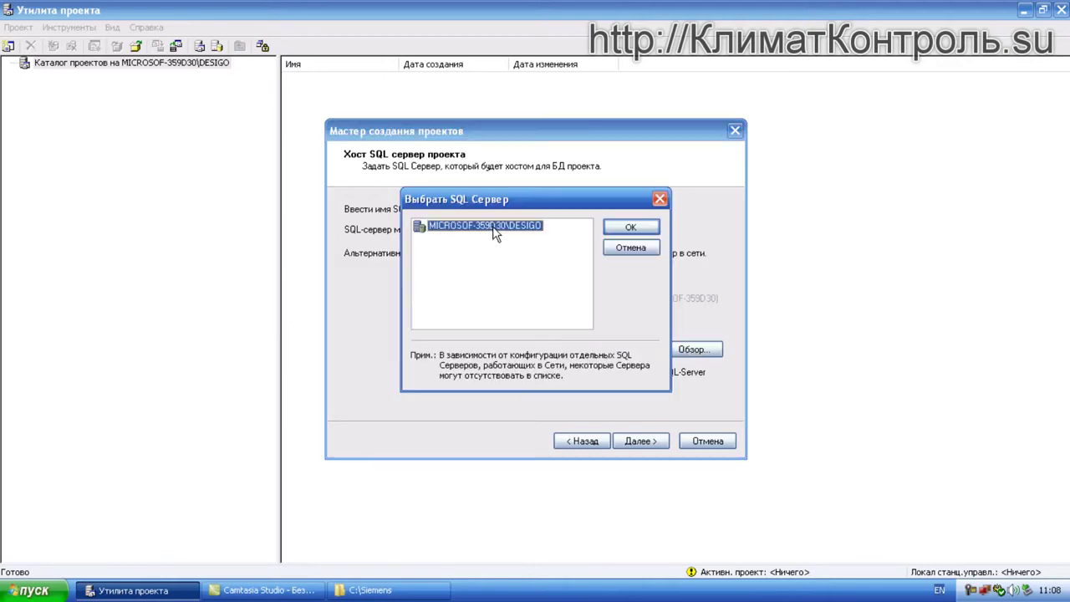
click(629, 229)
click(638, 440)
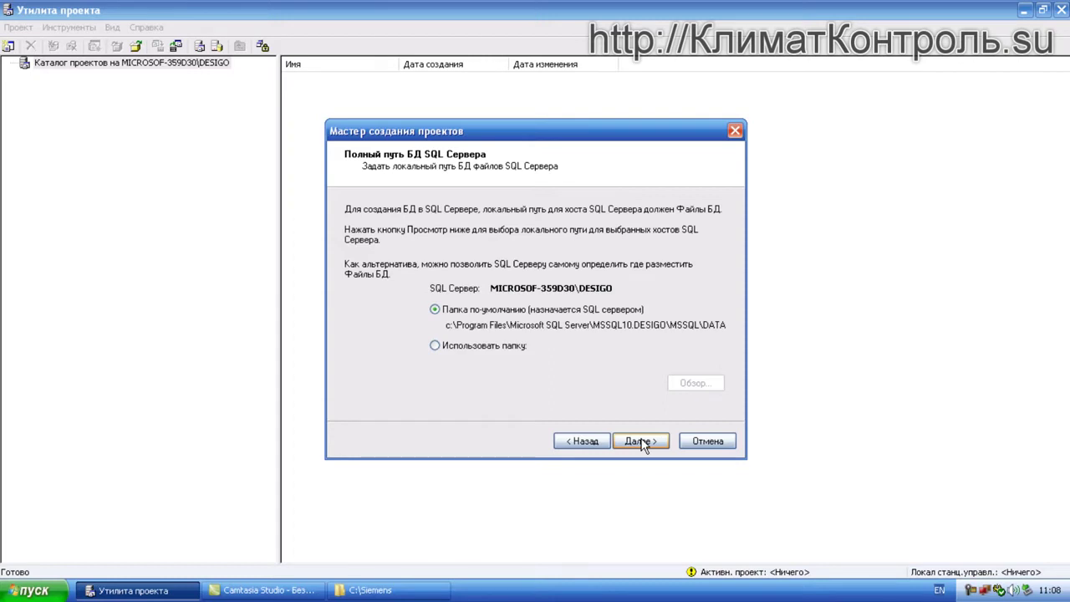
Accept the server-assigned default DATA folder ('Папка по-умолчанию') for the project database.
click(641, 443)
click(641, 443)
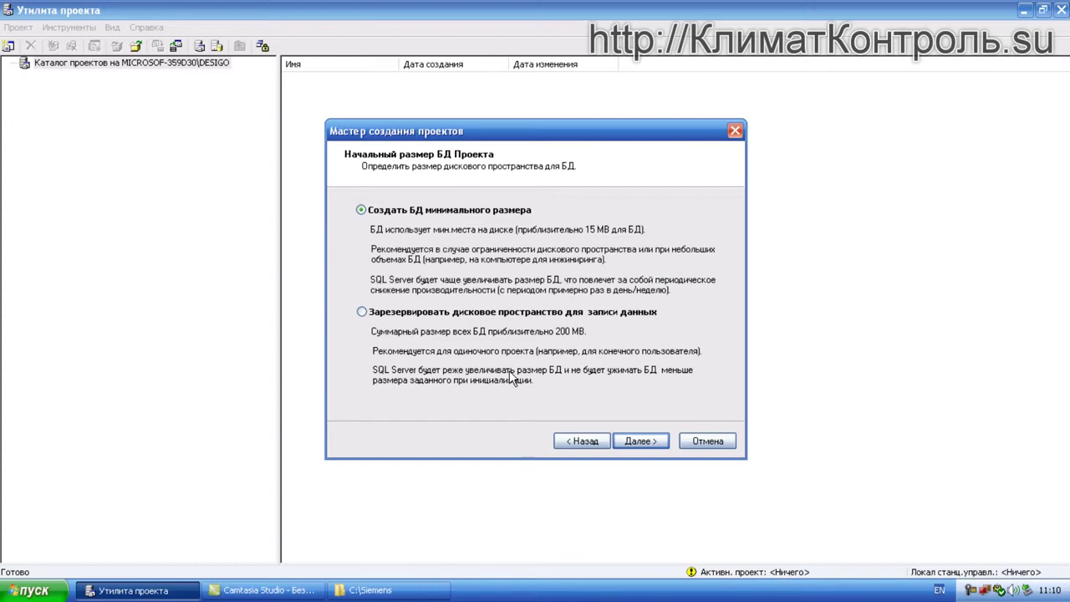
Keep 'Создать БД минимального размера' (about 15 MB) for the project database.
click(639, 443)
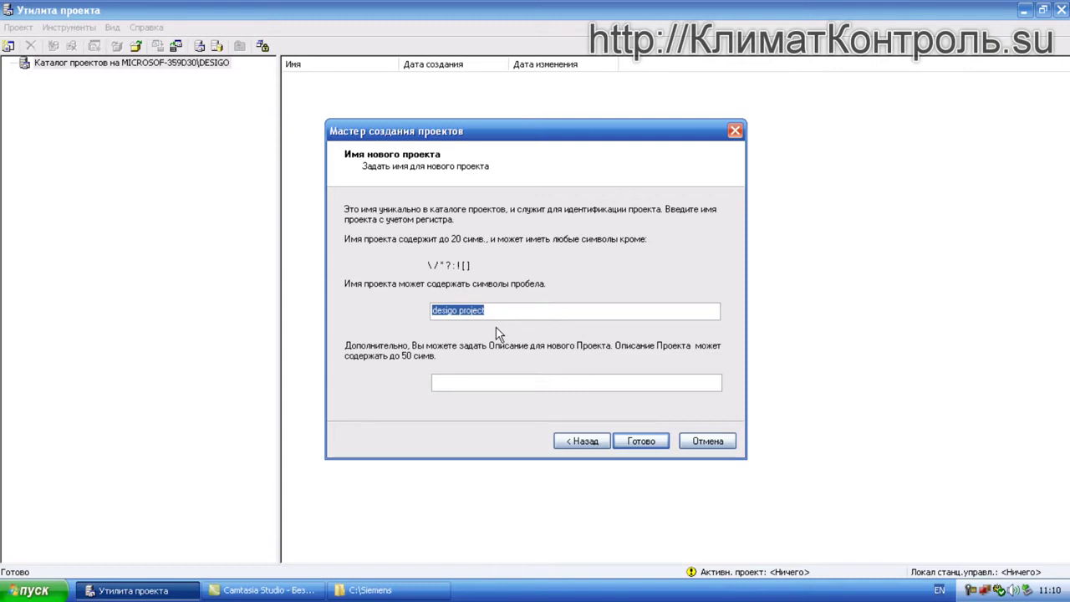
Name the project BTFirst and finish the wizard so all 30 creation steps complete.
text(BTFirst)
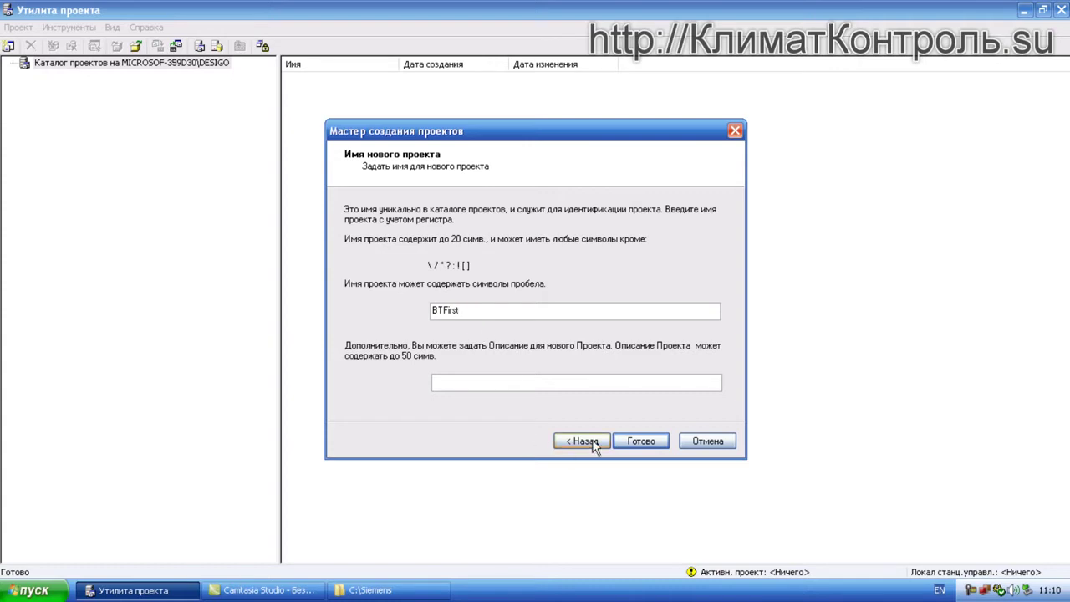
click(641, 441)
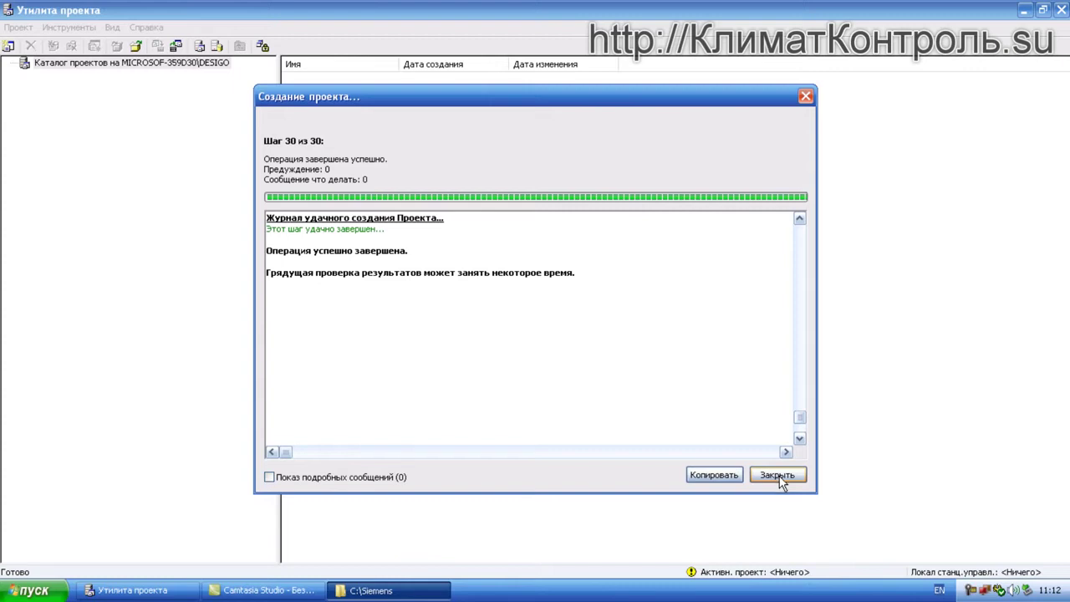
Close the creation report and expand Каталог проектов down to the nested BTFirst project.
click(779, 478)
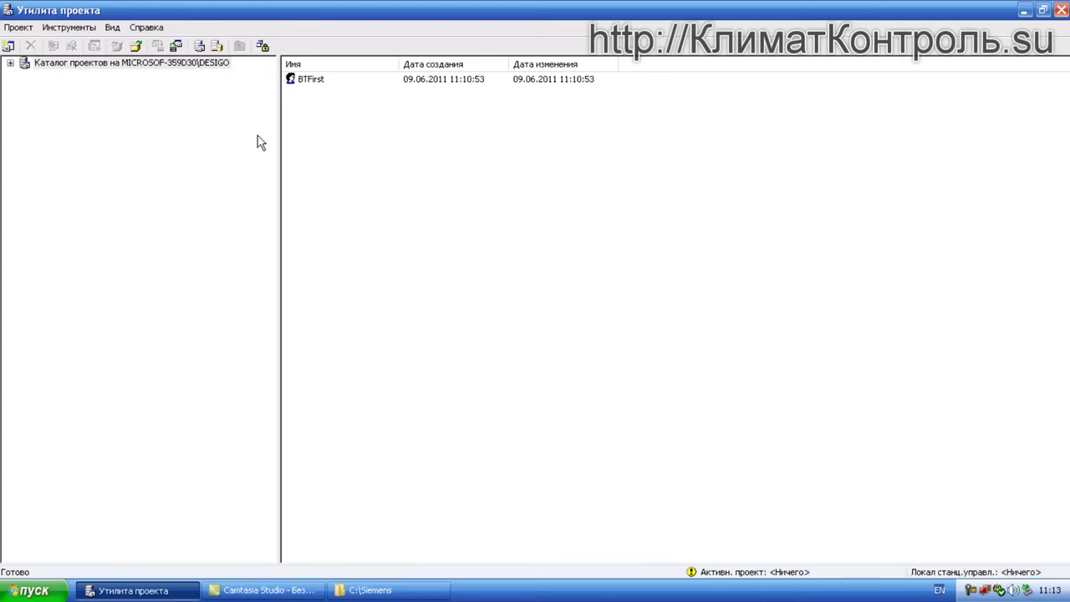
click(10, 63)
click(25, 75)
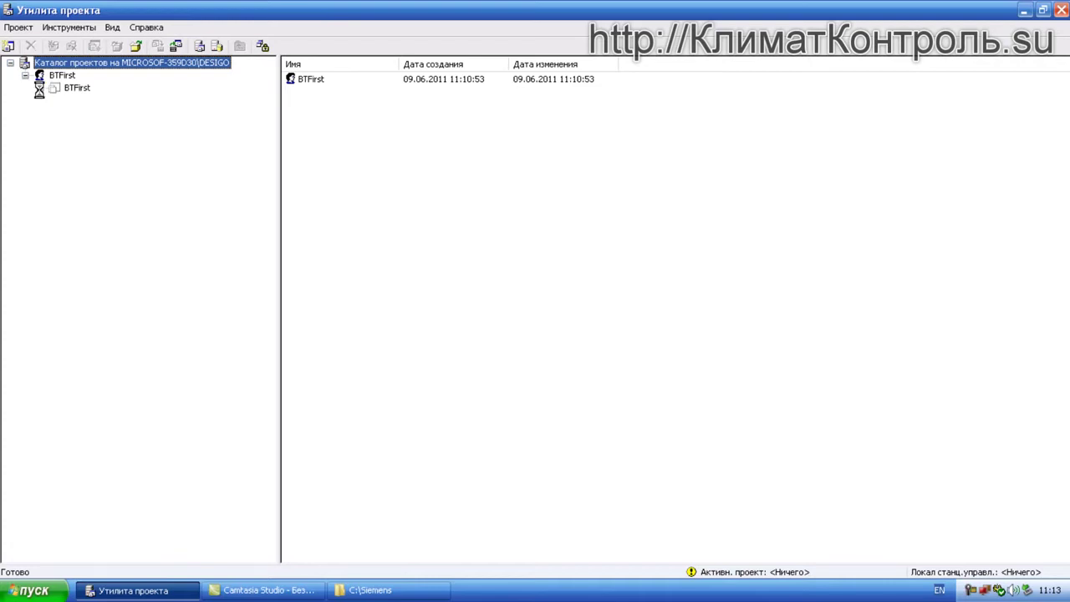
click(40, 88)
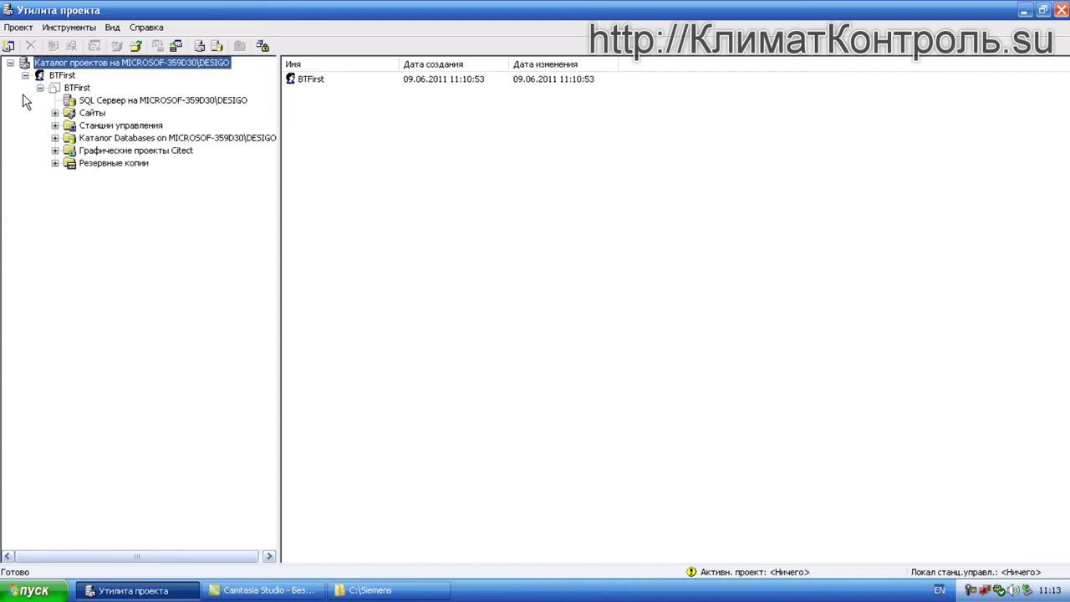
Inspect BTFirst's folders and database sizes, then display its empty Станции управления list.
click(54, 113)
click(55, 126)
click(54, 150)
click(55, 163)
click(54, 138)
click(56, 138)
click(74, 138)
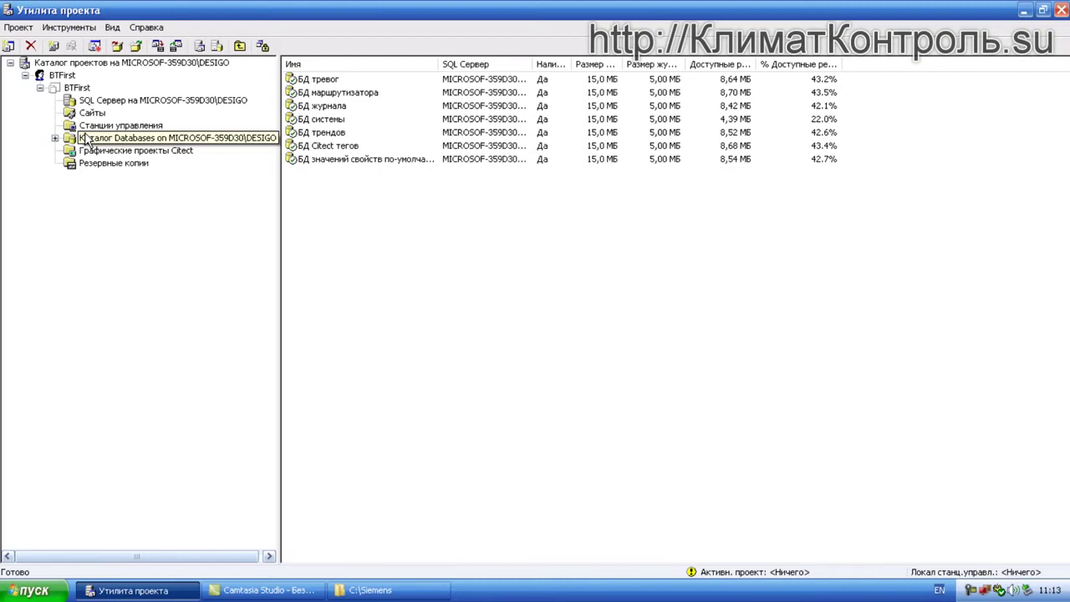
click(87, 139)
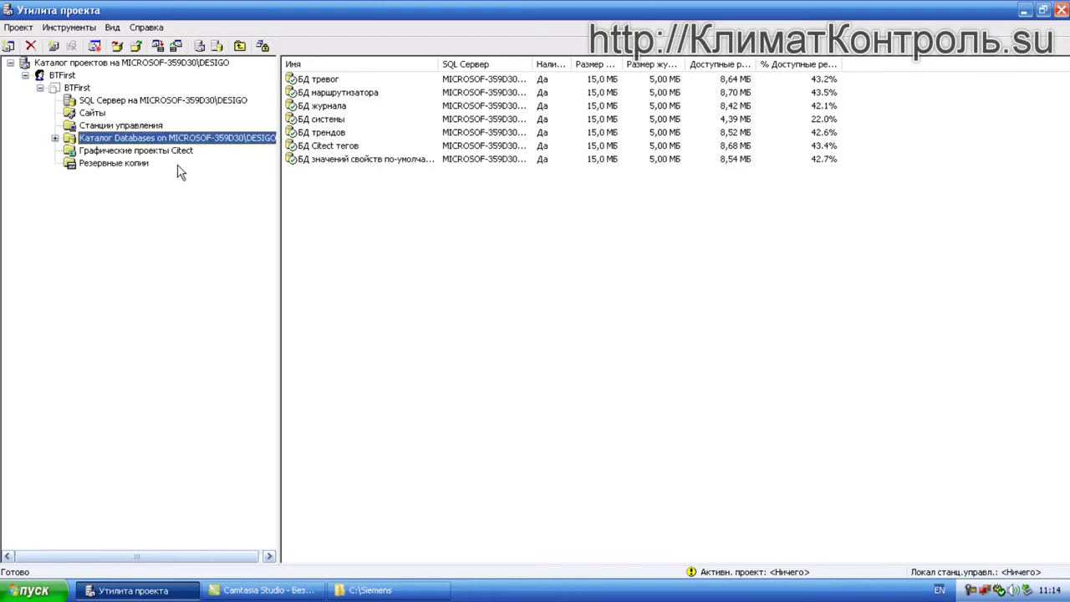
click(119, 126)
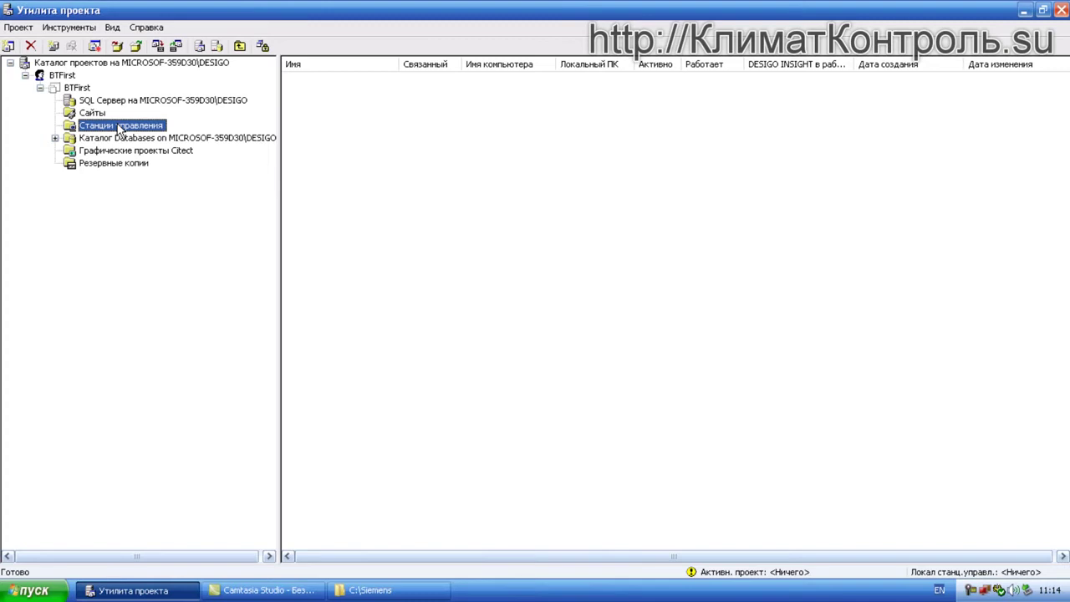
Choose 'Новая станция управления...' from the BTFirst project's context menu.
click(77, 87)
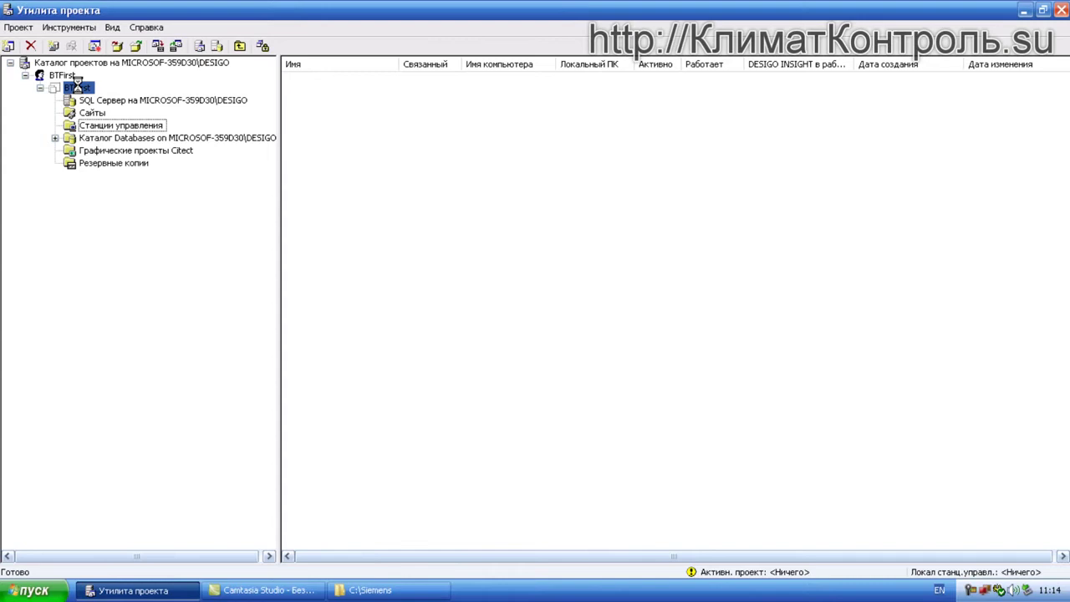
right_click(77, 87)
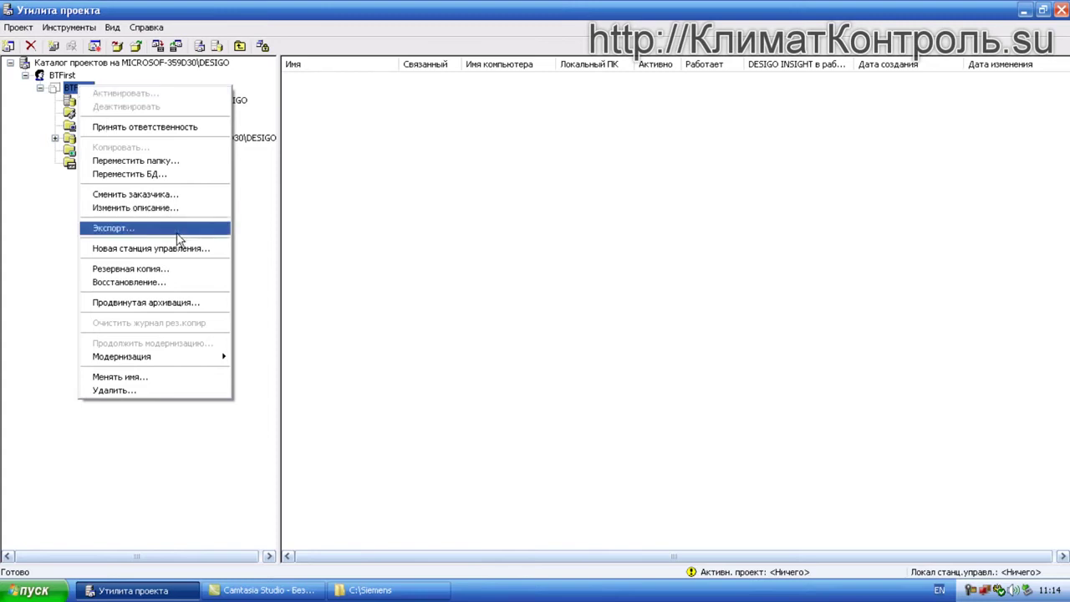
click(152, 248)
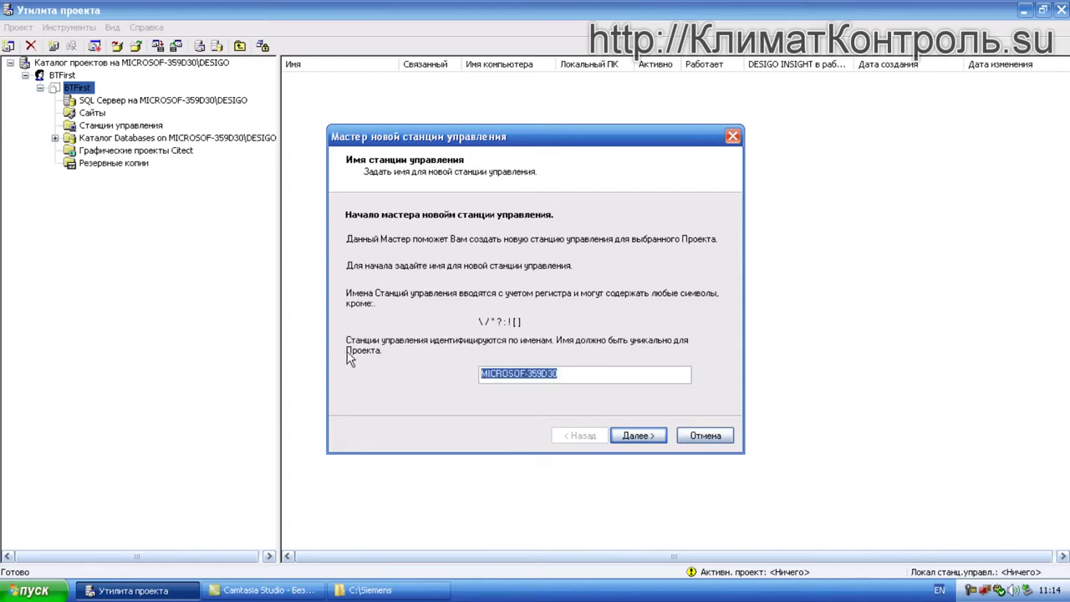
Rename the station from MICROSOF-359D30 to MS01 and continue.
text(M)
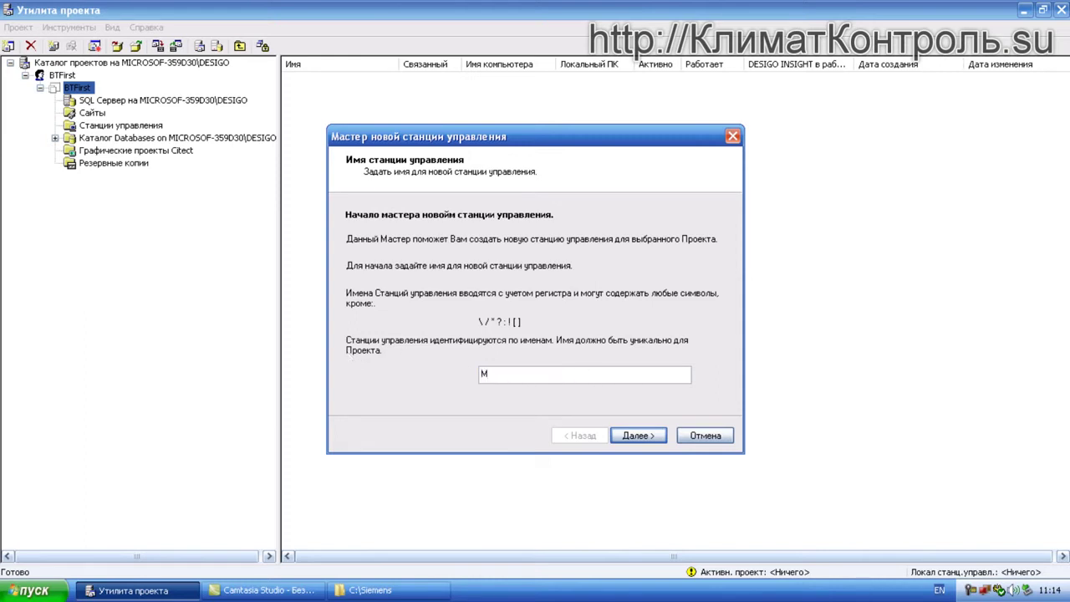
text(S01)
click(637, 435)
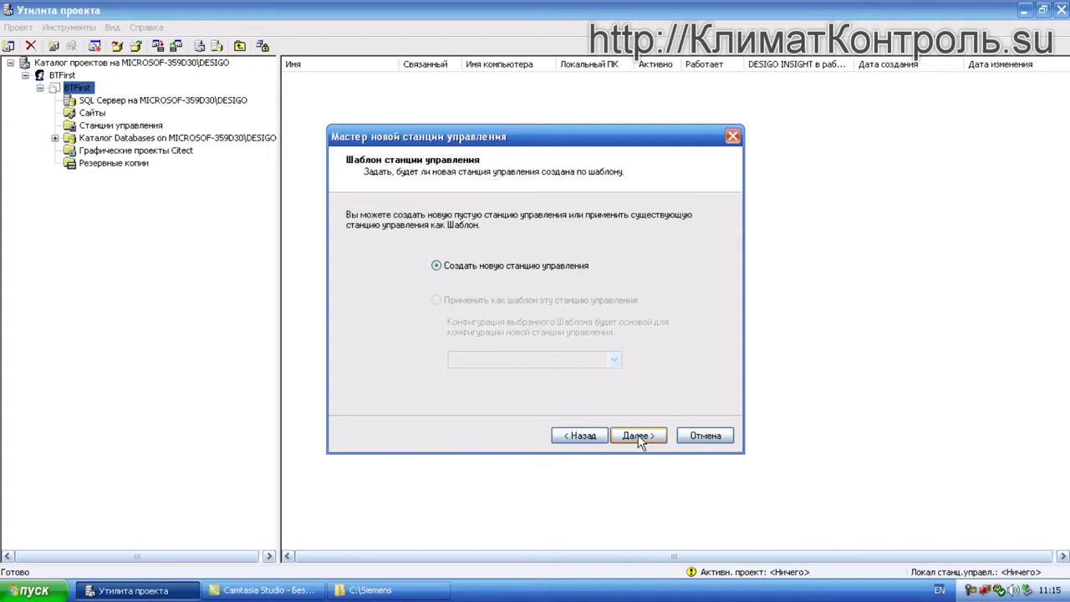
Keep a new empty station linked to this computer.
click(636, 436)
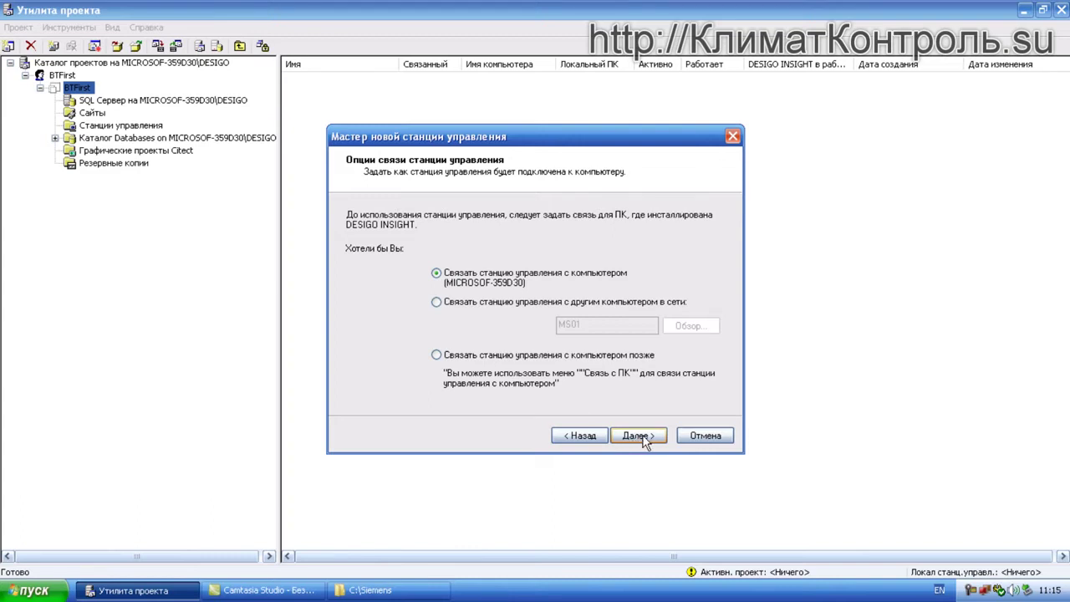
click(637, 436)
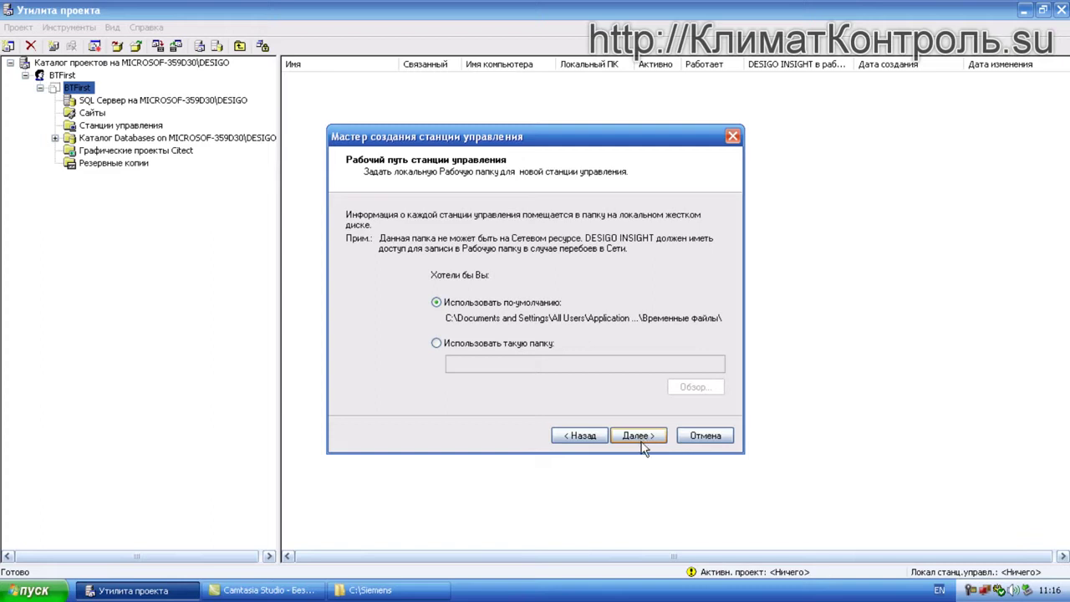
Keep the default local temporary-files working folder and confirm its creation.
click(638, 436)
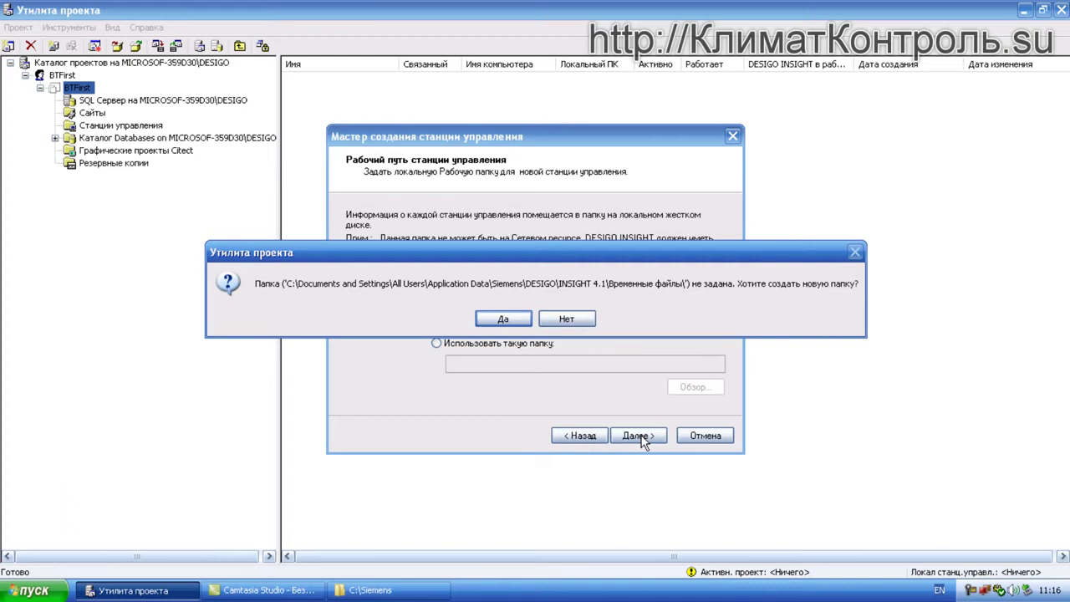
click(503, 320)
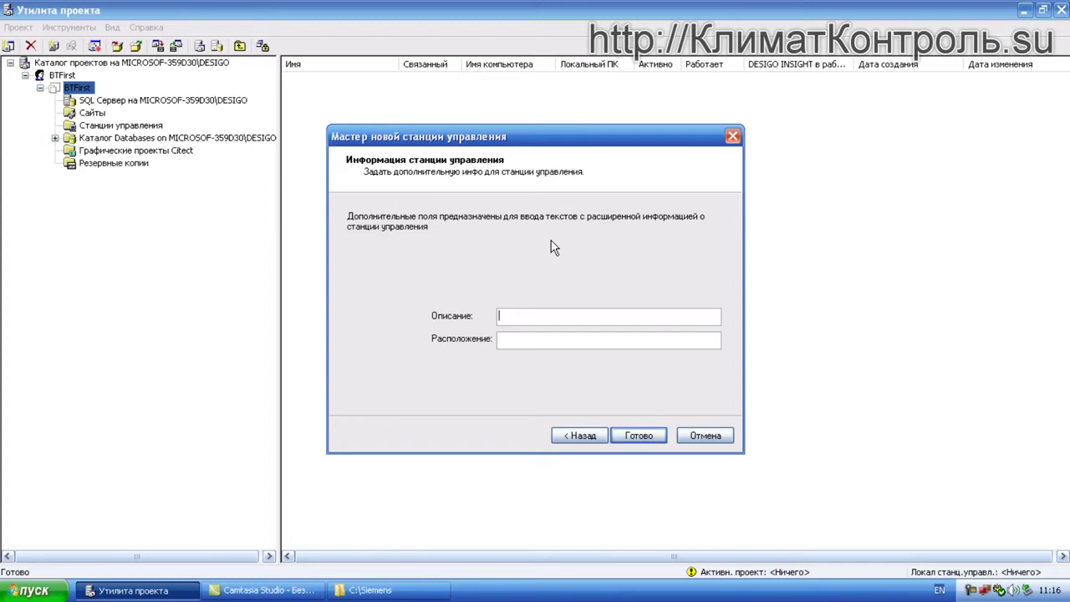
Finish the wizard to create management station MS01, then close the creation report.
click(638, 437)
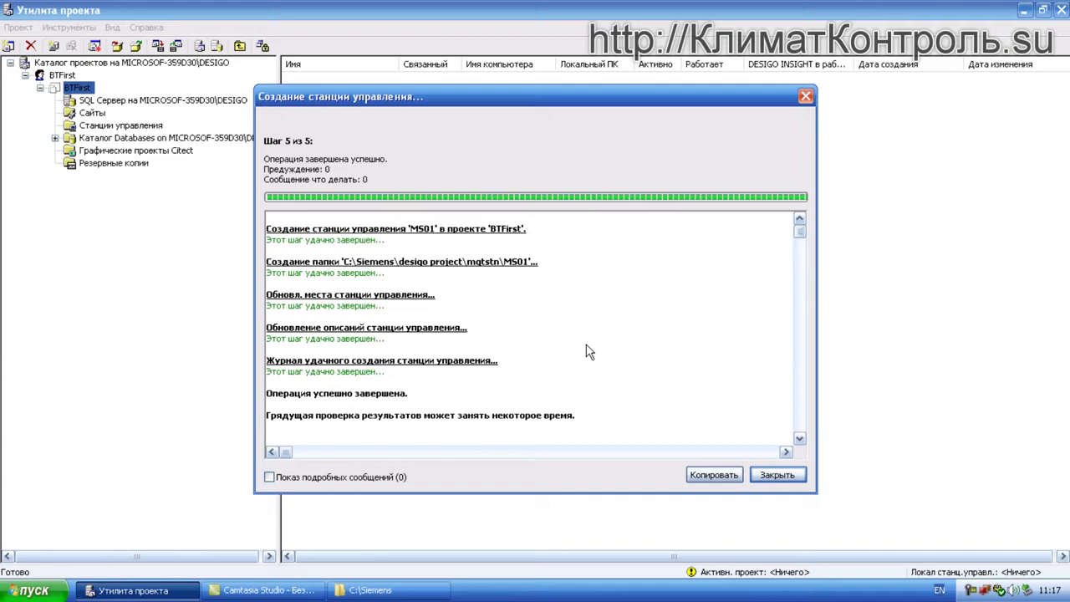
click(777, 476)
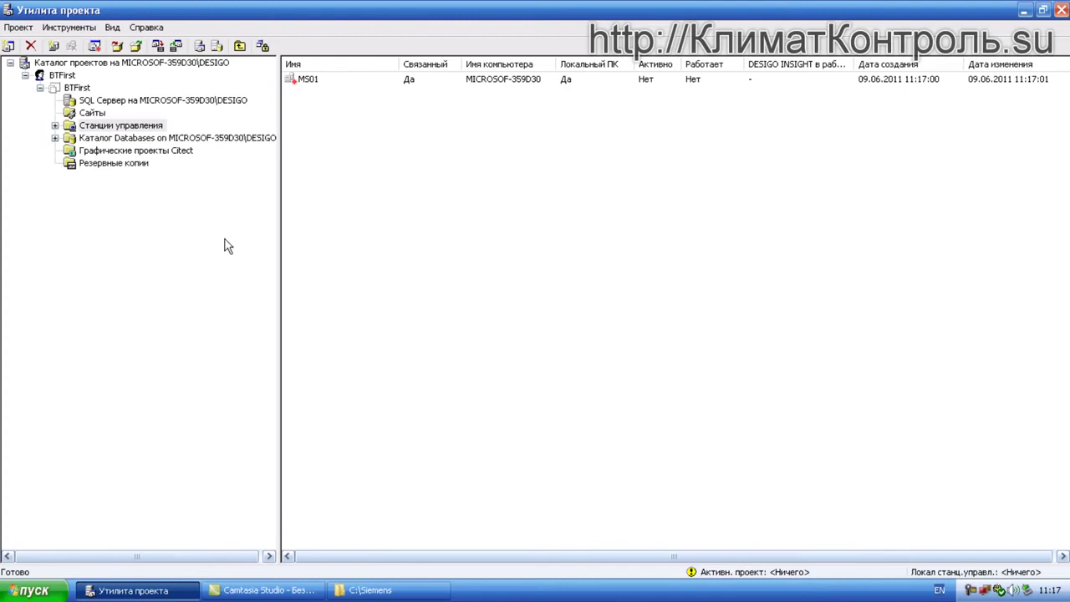
Verify MS01 under Станции управления, then choose to activate project BTFirst from its context menu.
click(121, 130)
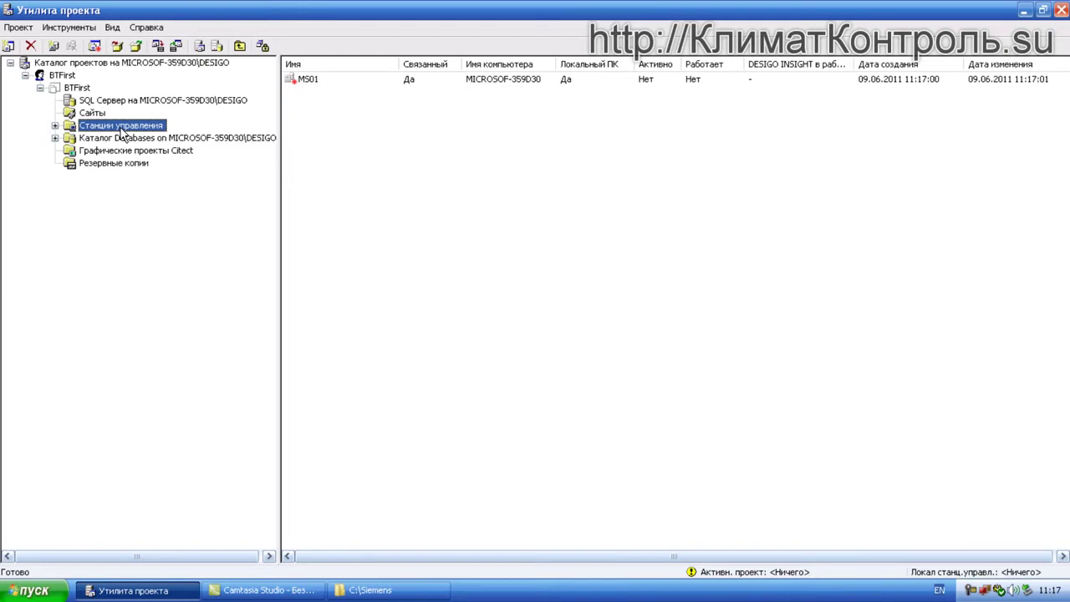
click(54, 126)
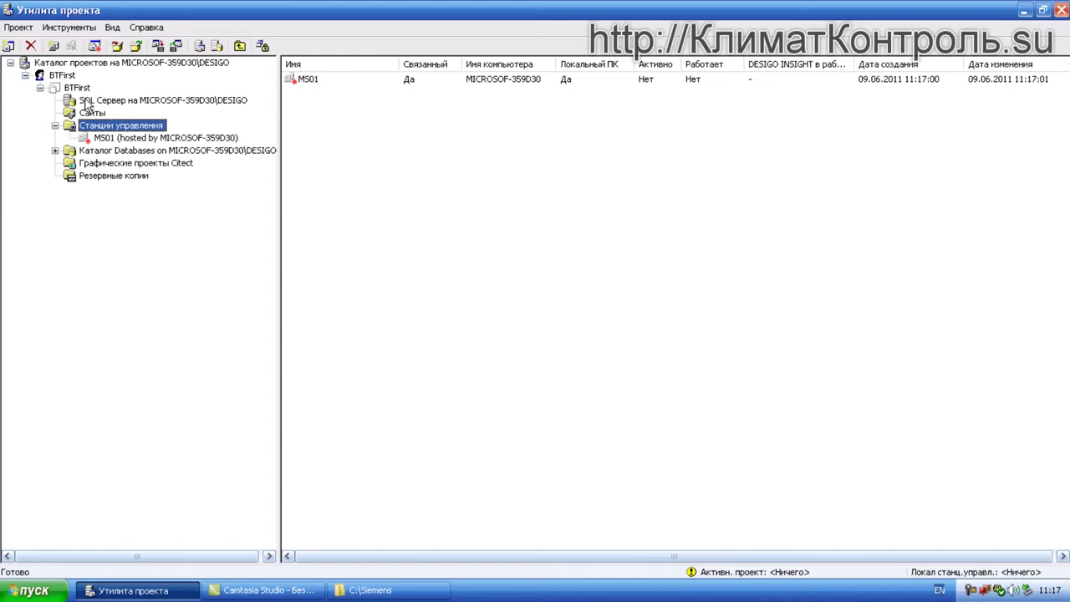
click(55, 126)
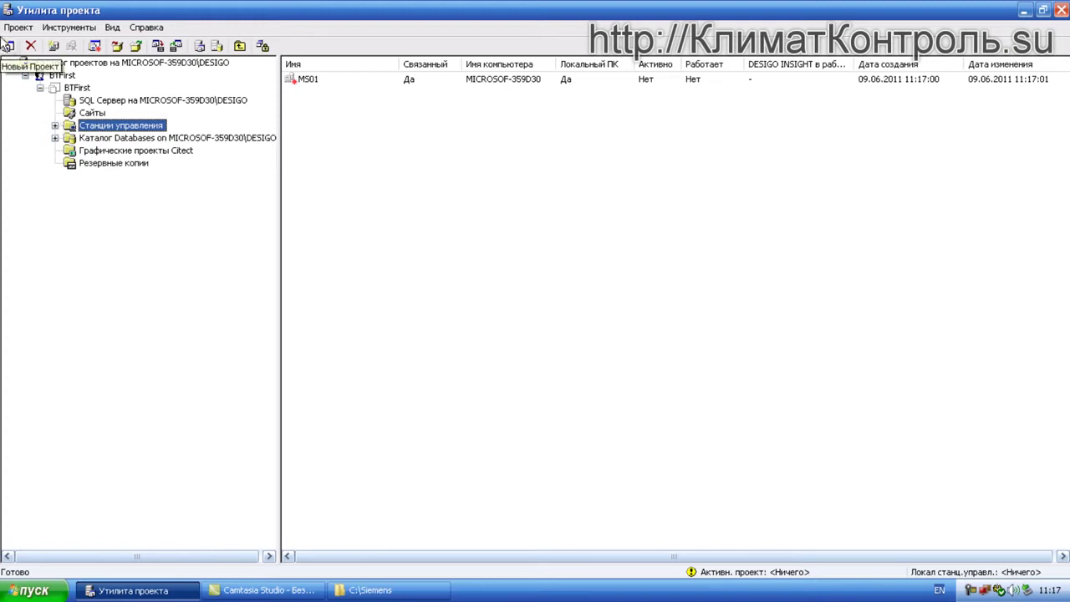
right_click(75, 89)
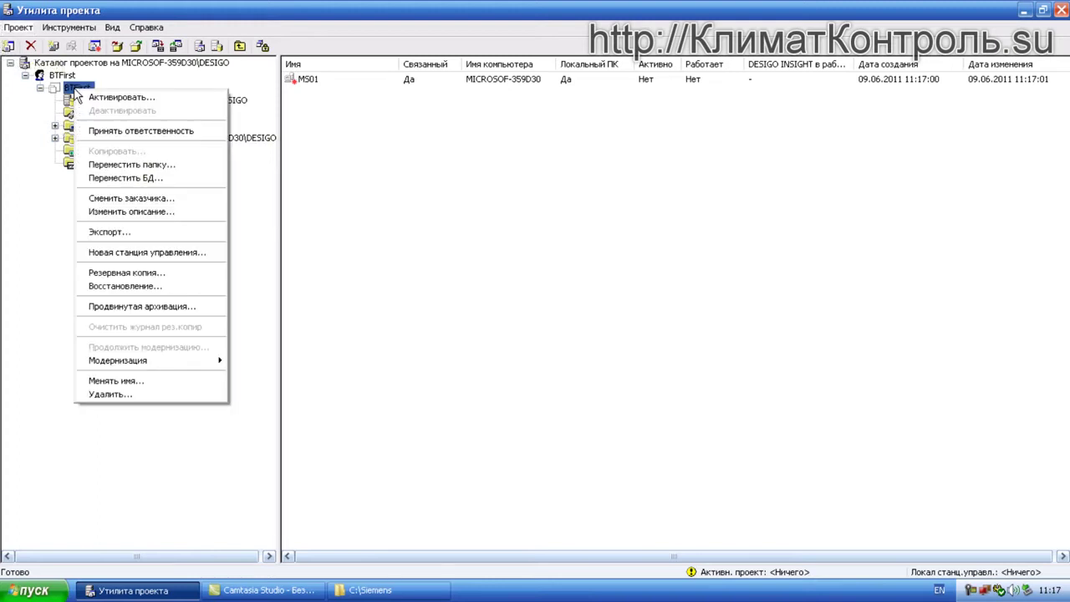
click(117, 98)
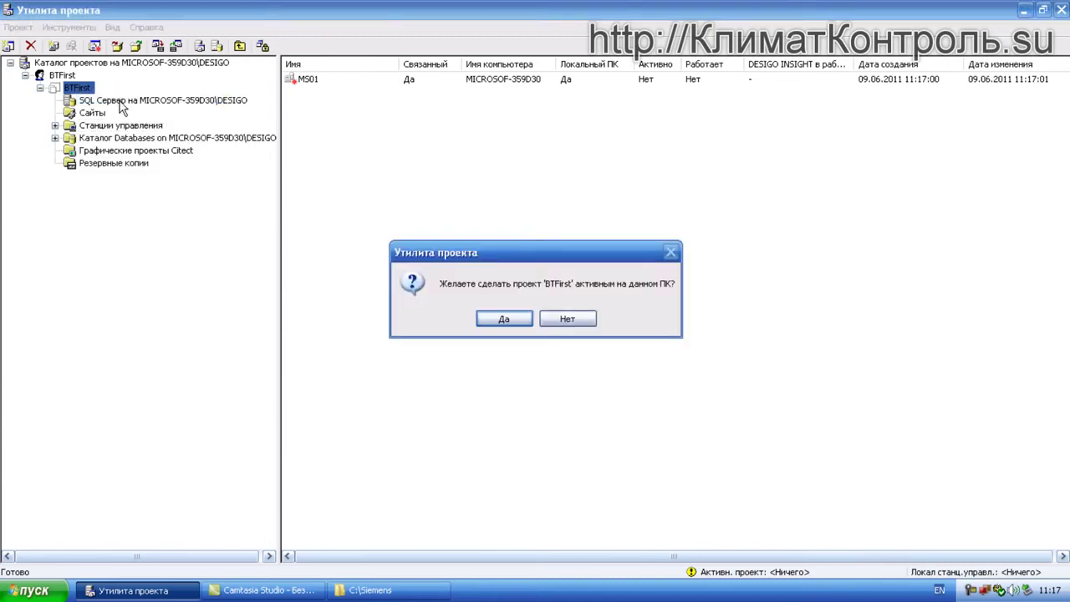
Confirm activating BTFirst on this PC and close the finished 11-step activation report.
click(500, 320)
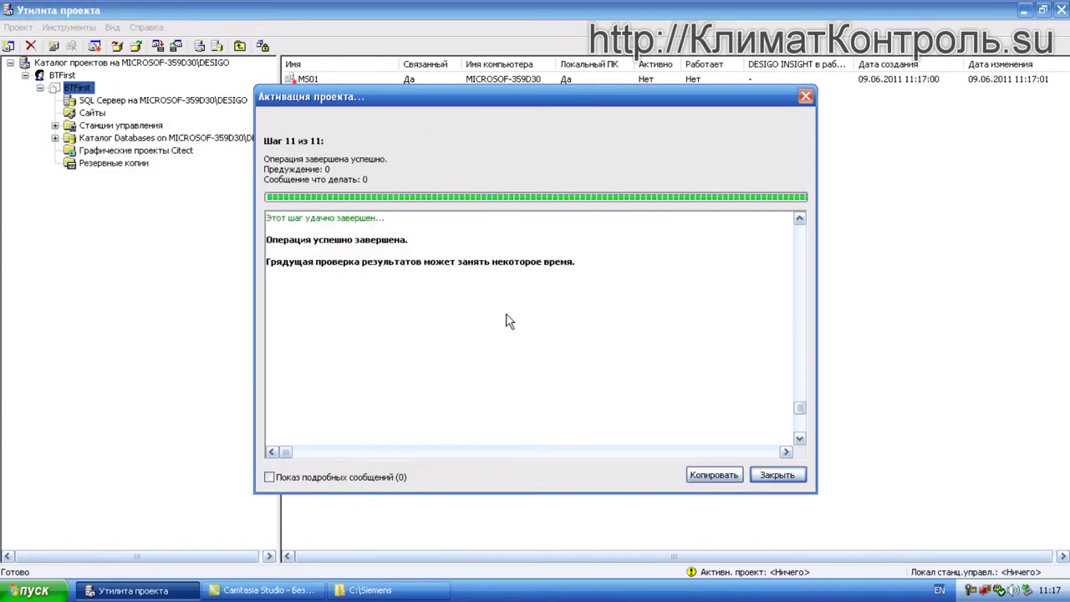
click(779, 474)
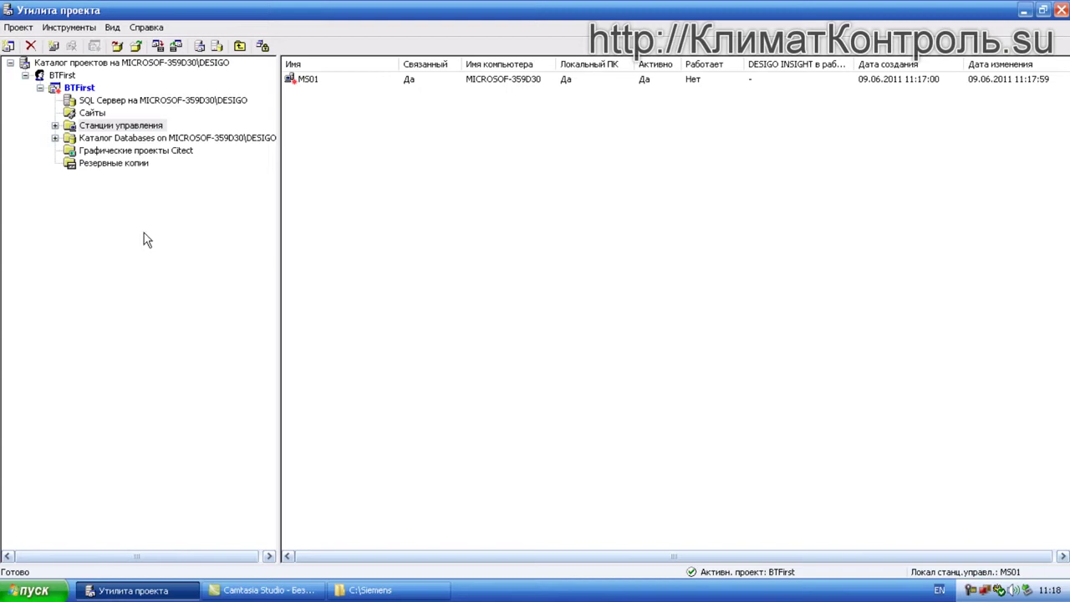
Recheck the Станции управления node, dismiss the Проект menu, and close the Project Utility.
click(55, 125)
click(54, 125)
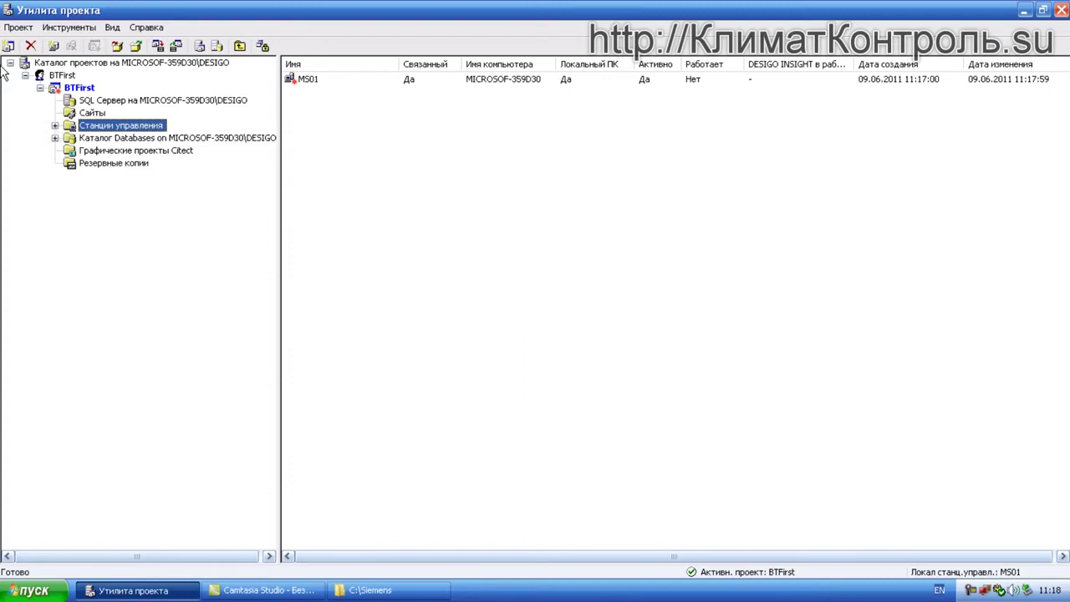
click(18, 28)
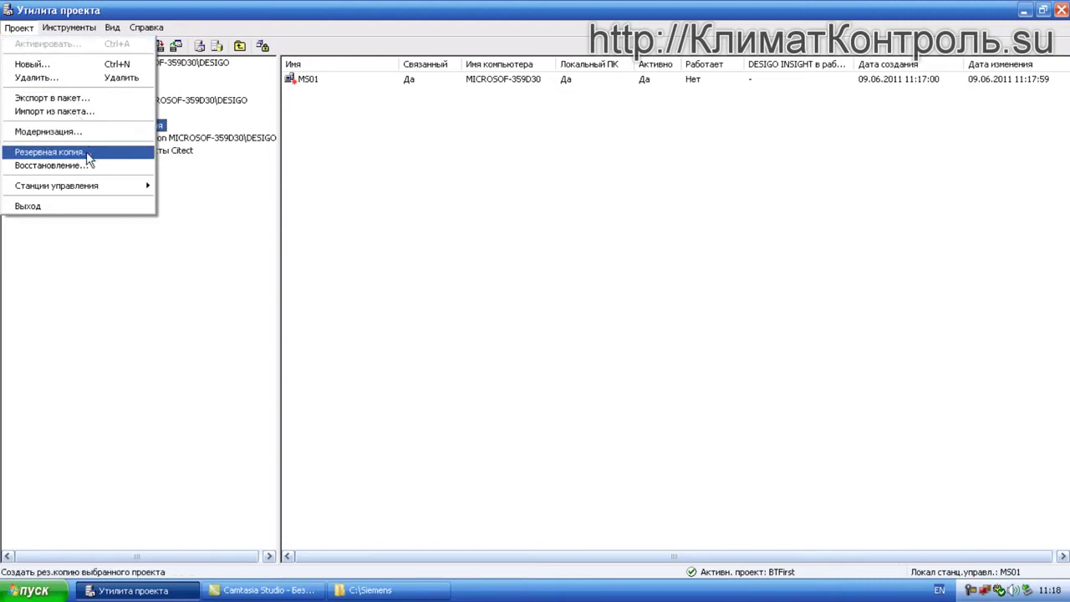
click(331, 21)
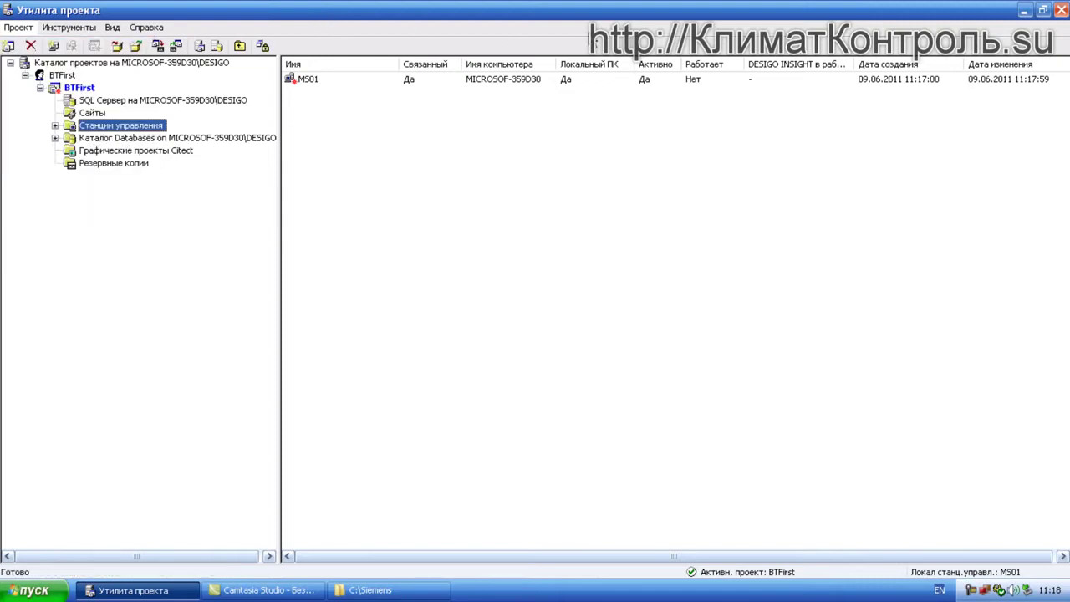
click(1062, 12)
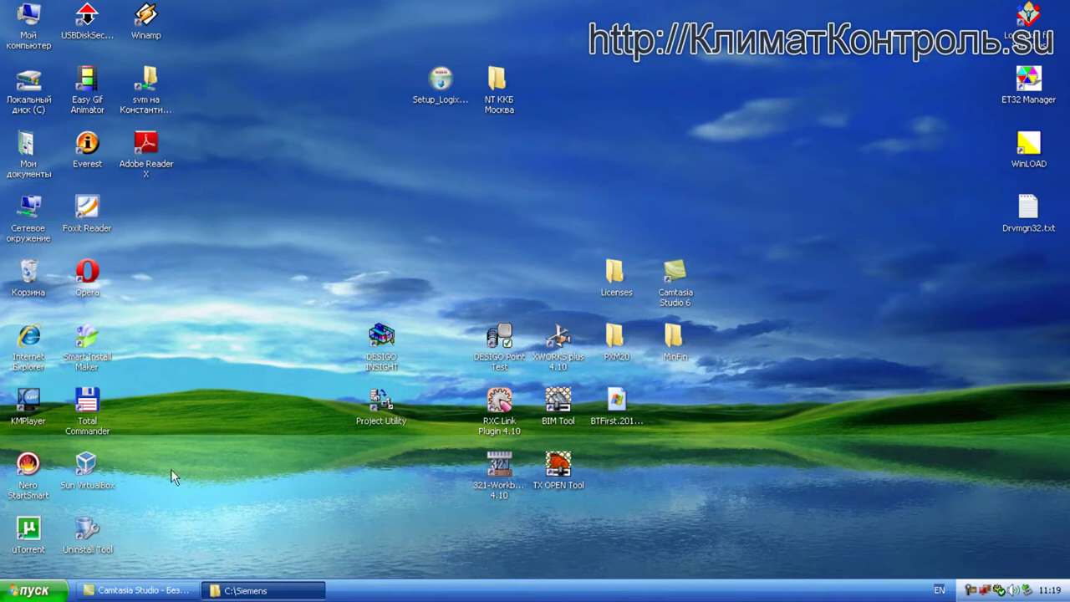
Launch System Configurator from Все программы > DESIGO INSIGHT 4.1 in the Start menu.
click(31, 590)
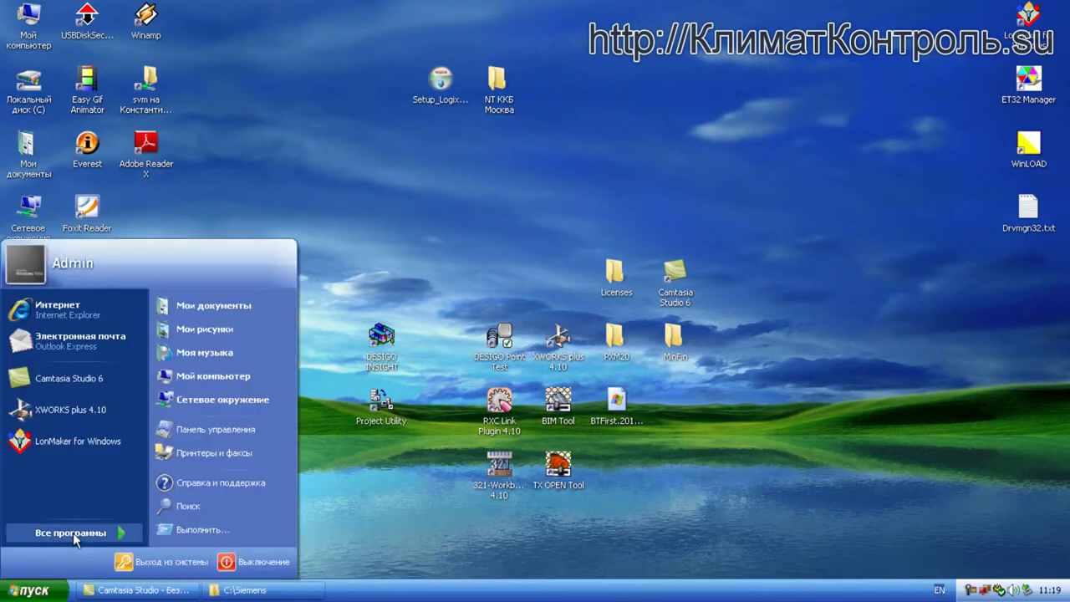
mouse_move(73, 533)
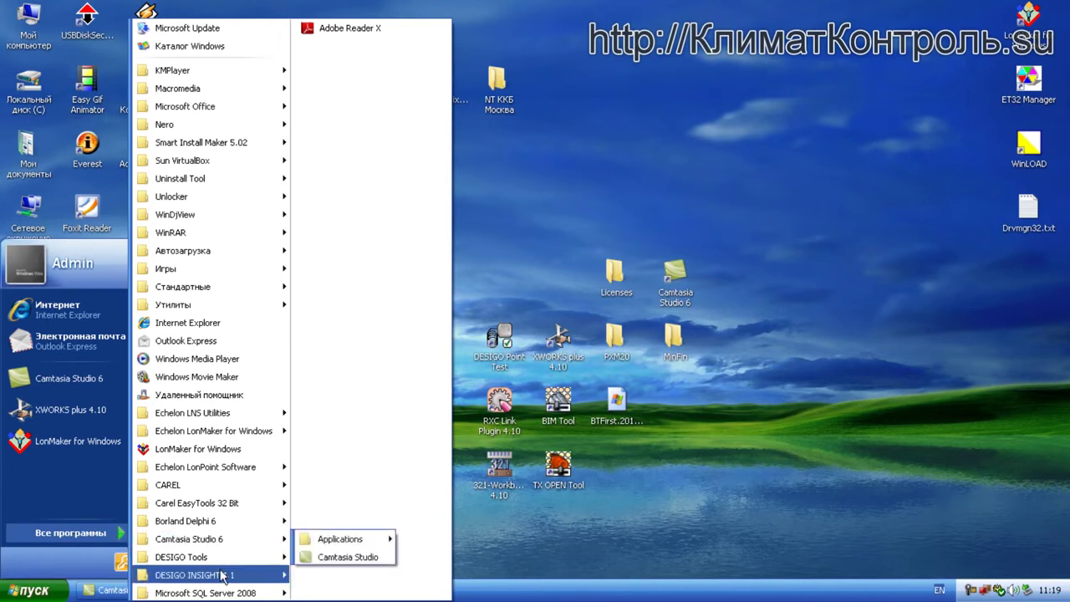
mouse_move(234, 575)
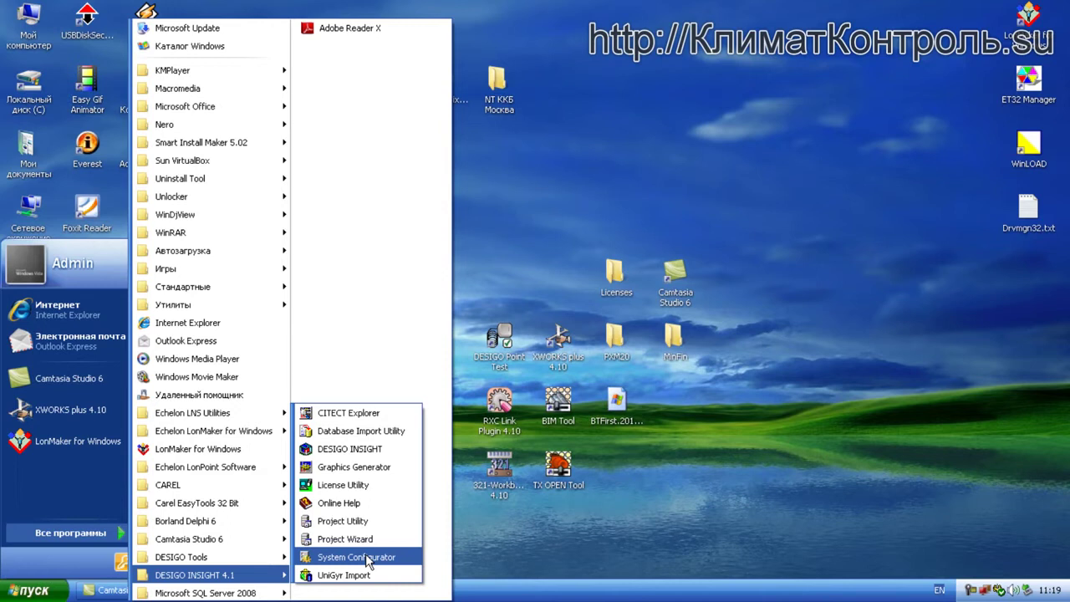
click(369, 559)
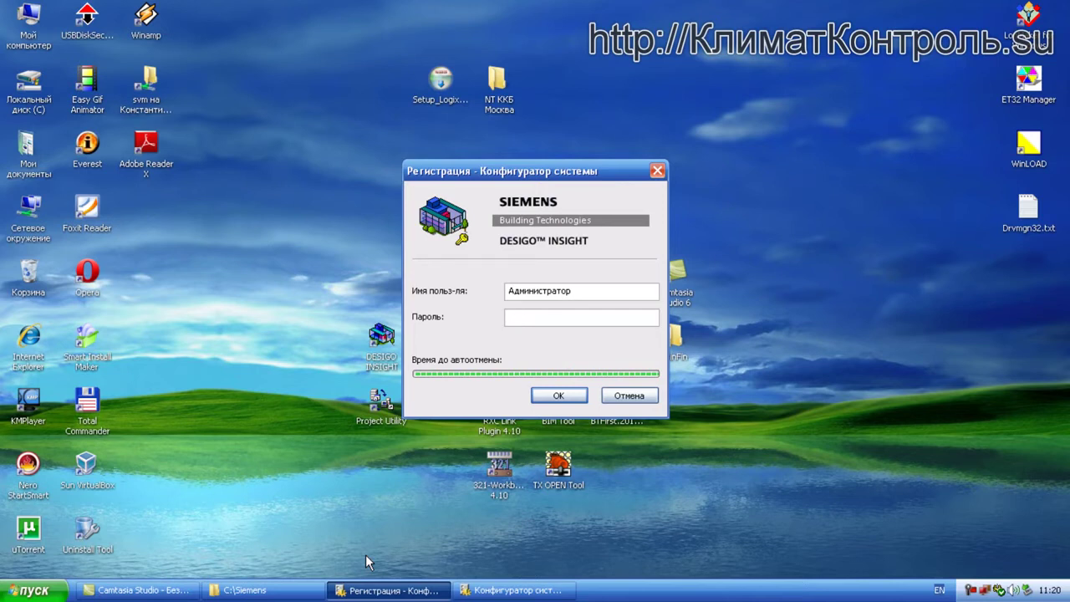
Submit the administrator login, then type the new password into Новый пароль and Еще раз новый пароль.
click(559, 396)
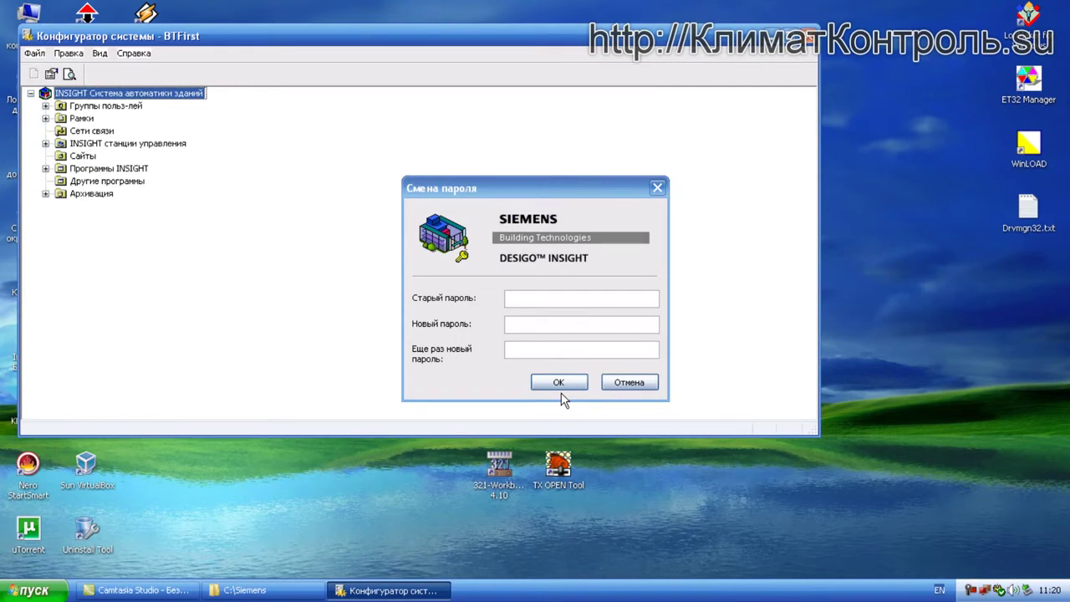
click(511, 323)
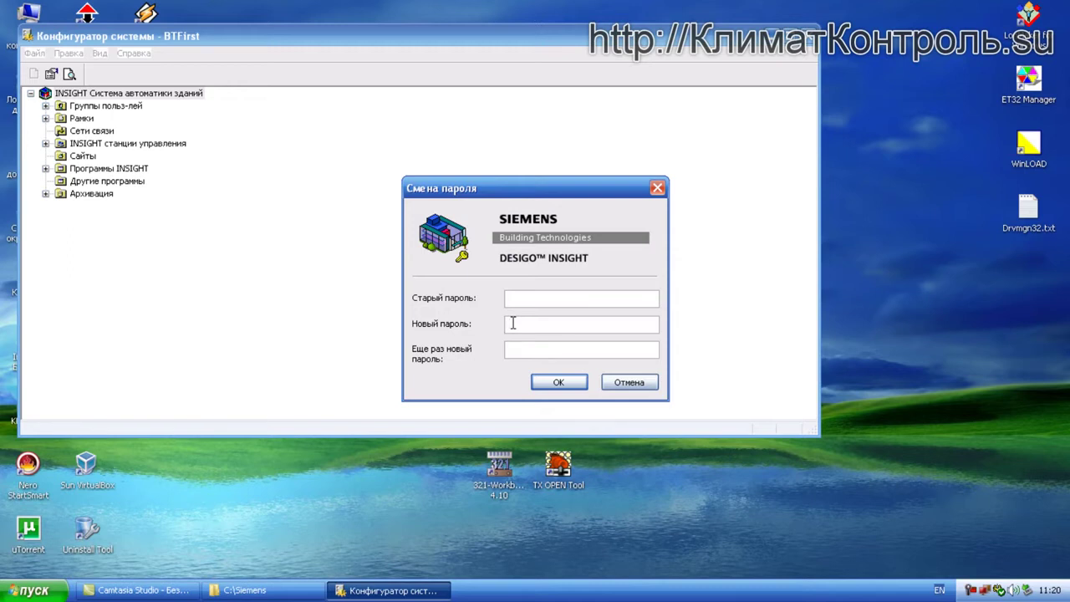
click(510, 350)
click(512, 350)
text(••••)
text(••)
Confirm the Смена пароля dialog and maximize the System Configurator window showing the BTFirst tree.
click(559, 383)
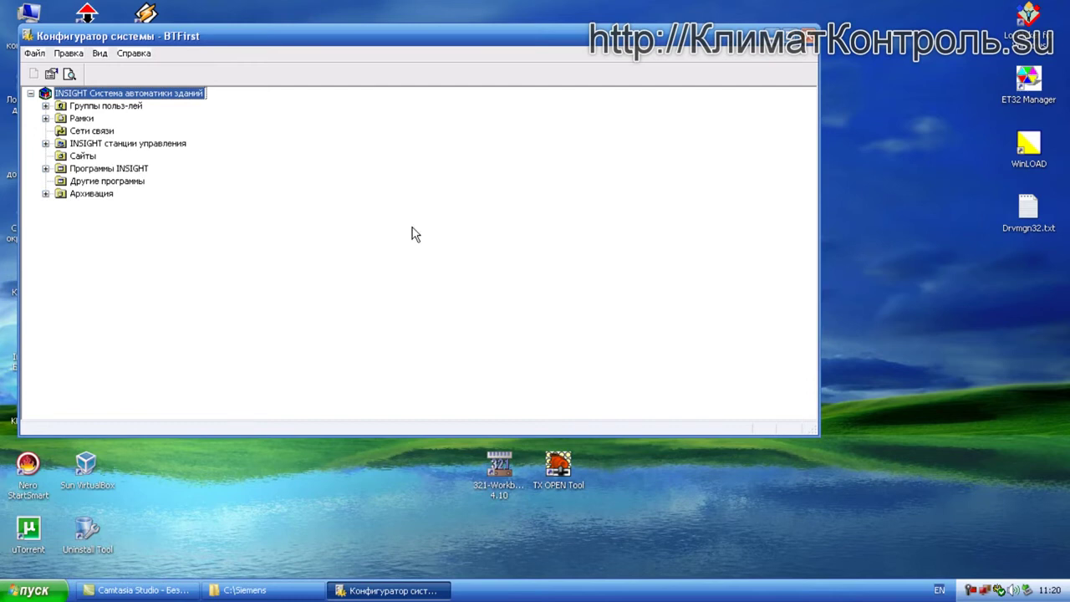
drag(407, 34, 535, 58)
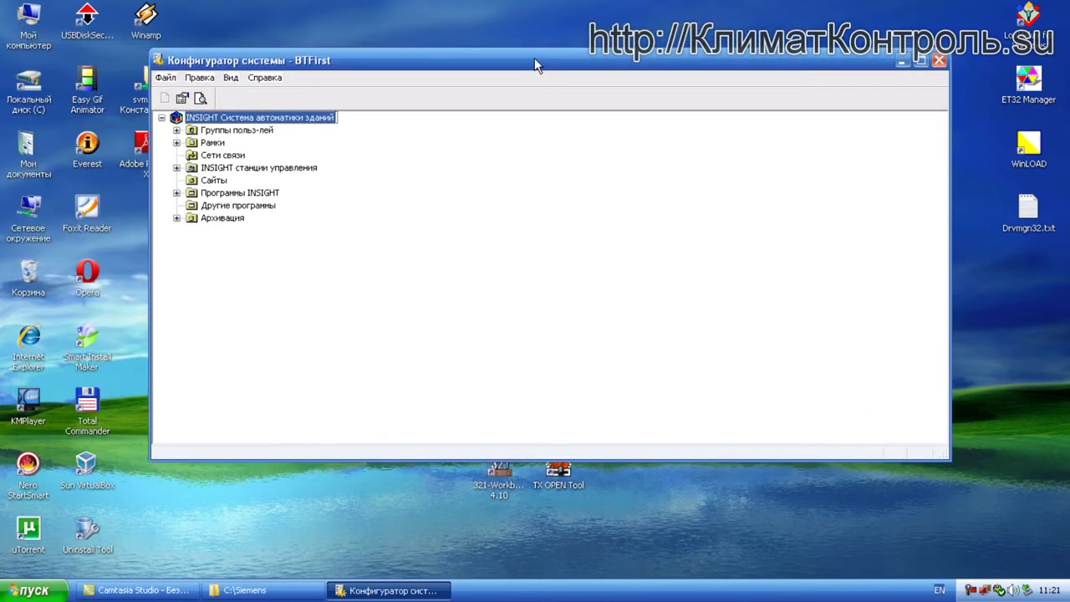
double_click(535, 57)
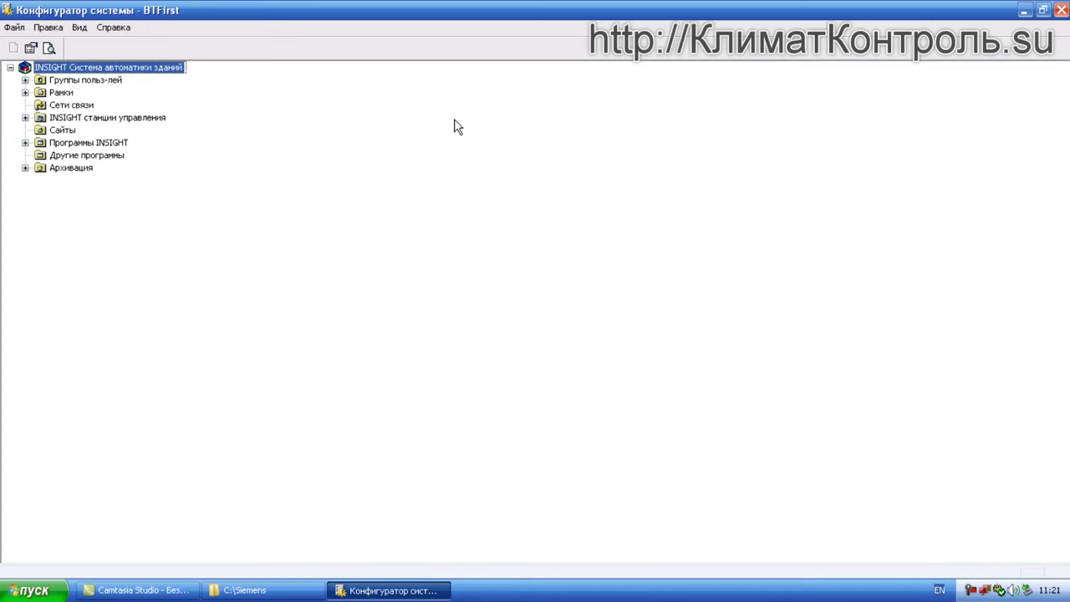
Expand the user groups branch, then expand and collapse Administrators to view its members.
click(25, 79)
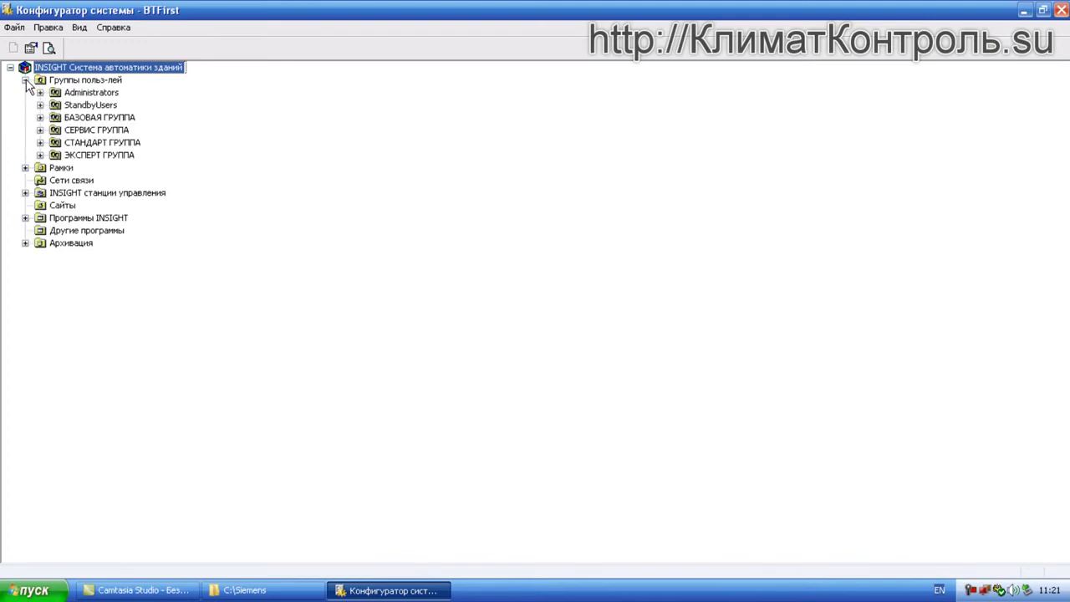
click(40, 92)
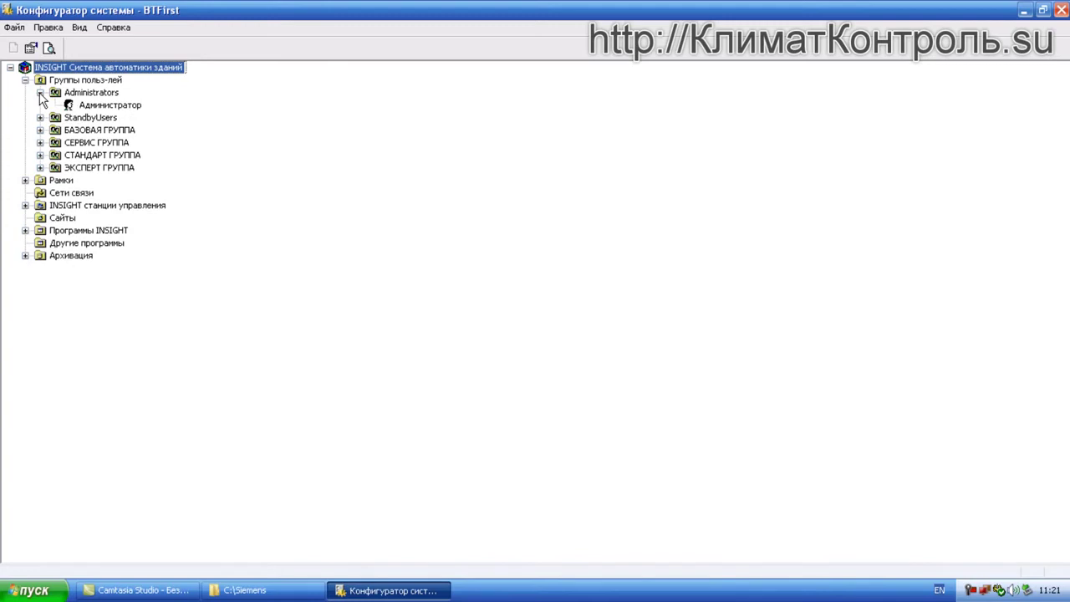
click(40, 92)
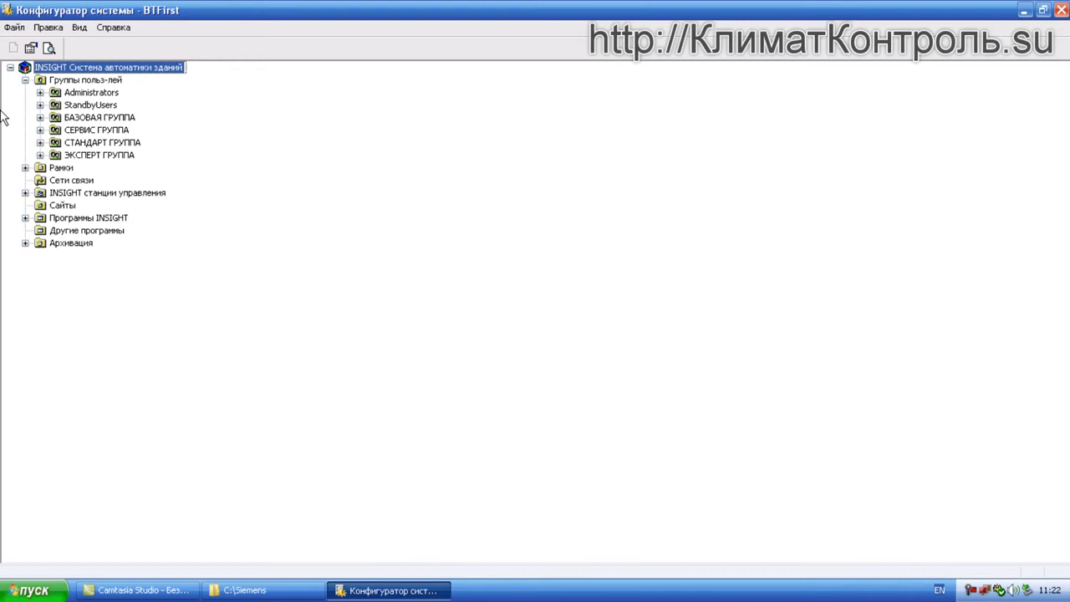
Add a new communication network named BacNet.
click(72, 181)
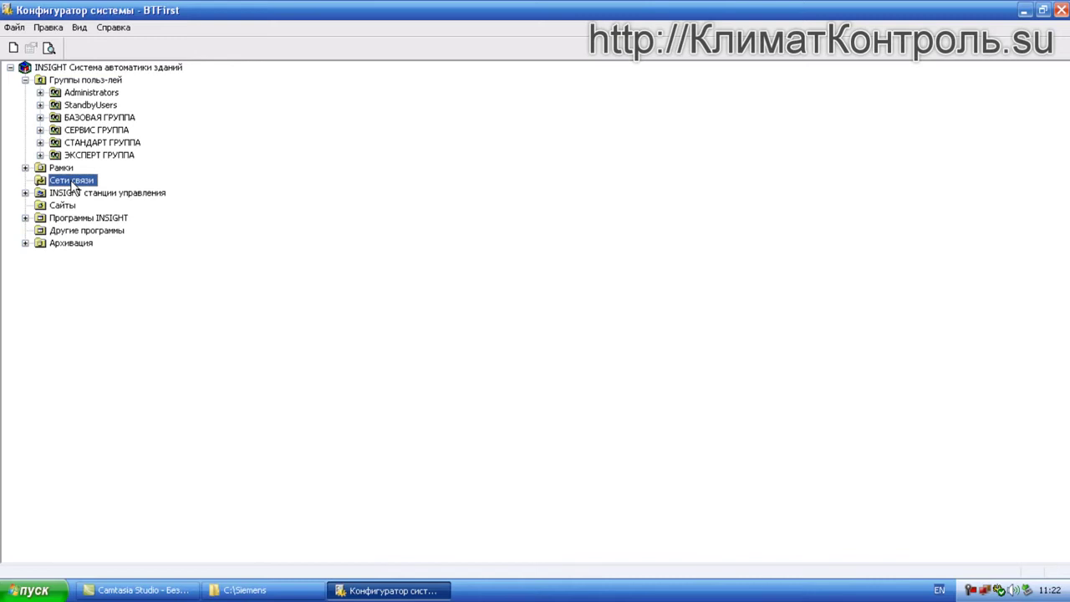
right_click(72, 185)
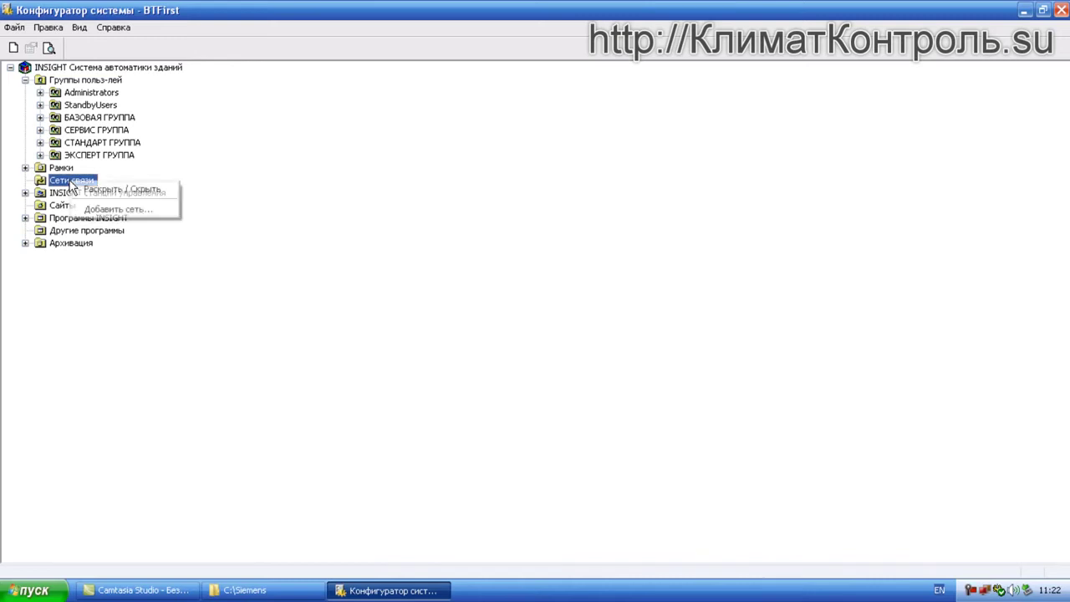
click(158, 207)
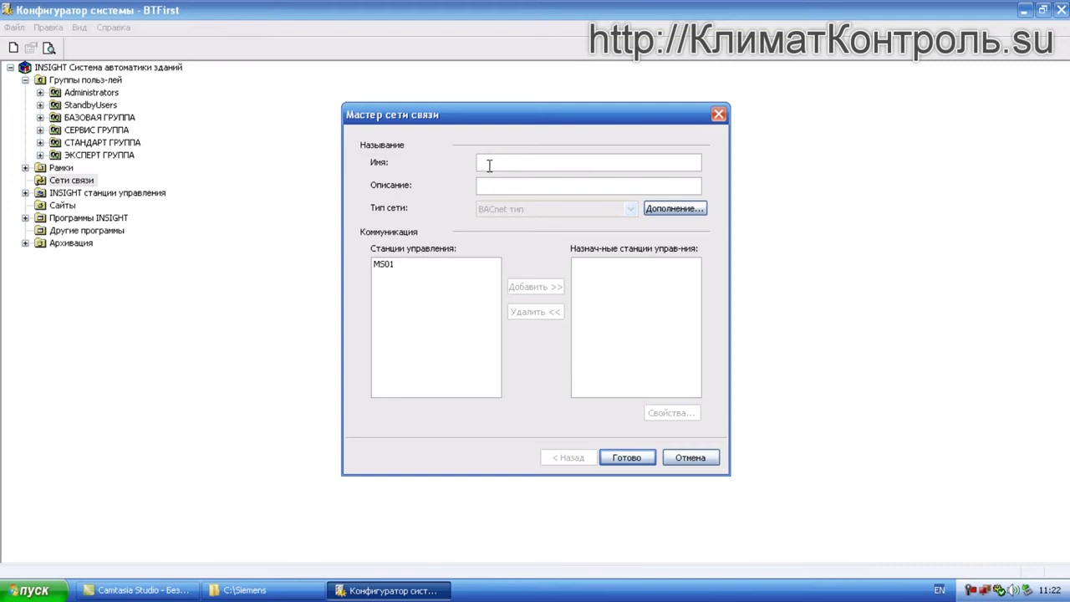
text(BacNet)
Assign station MS01 to the BacNet network and select it in the assigned list.
click(406, 265)
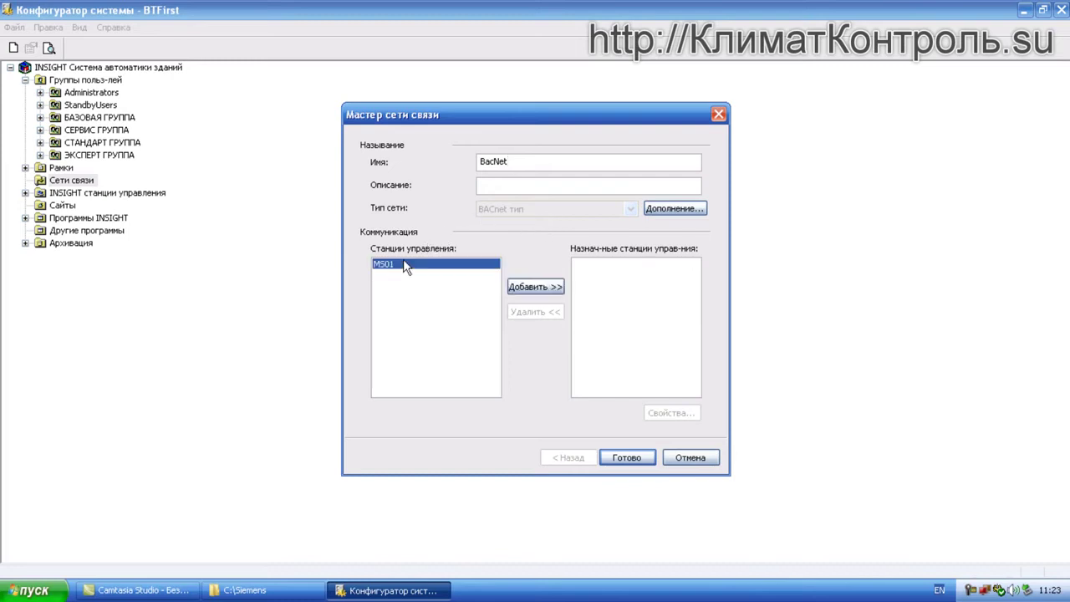
click(536, 289)
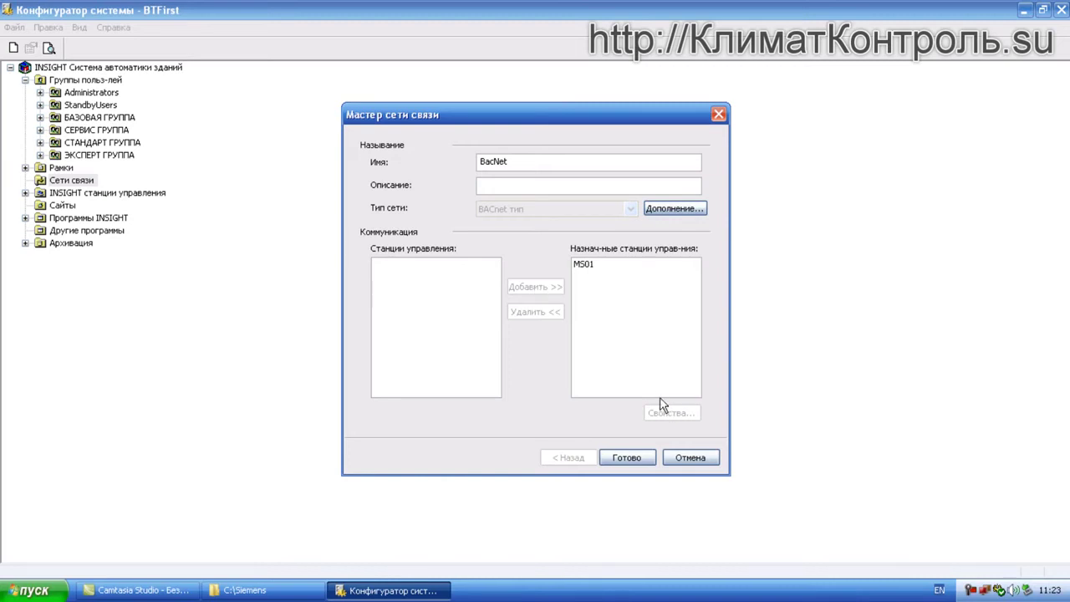
click(585, 266)
Set MS01's BACnet device number to 101 and finish creating the BacNet network.
click(673, 412)
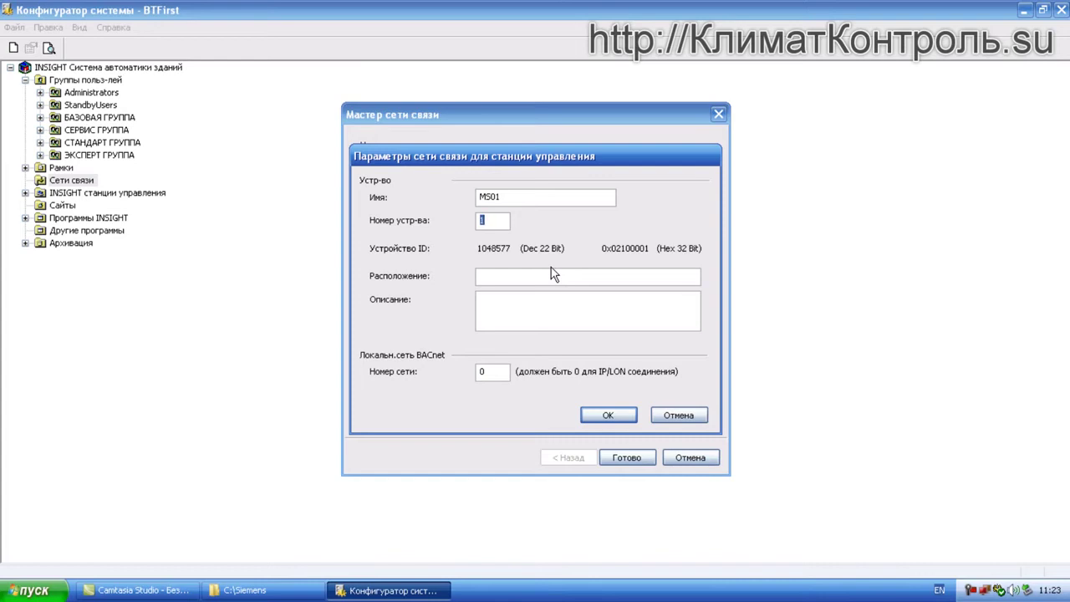
text(101)
click(608, 416)
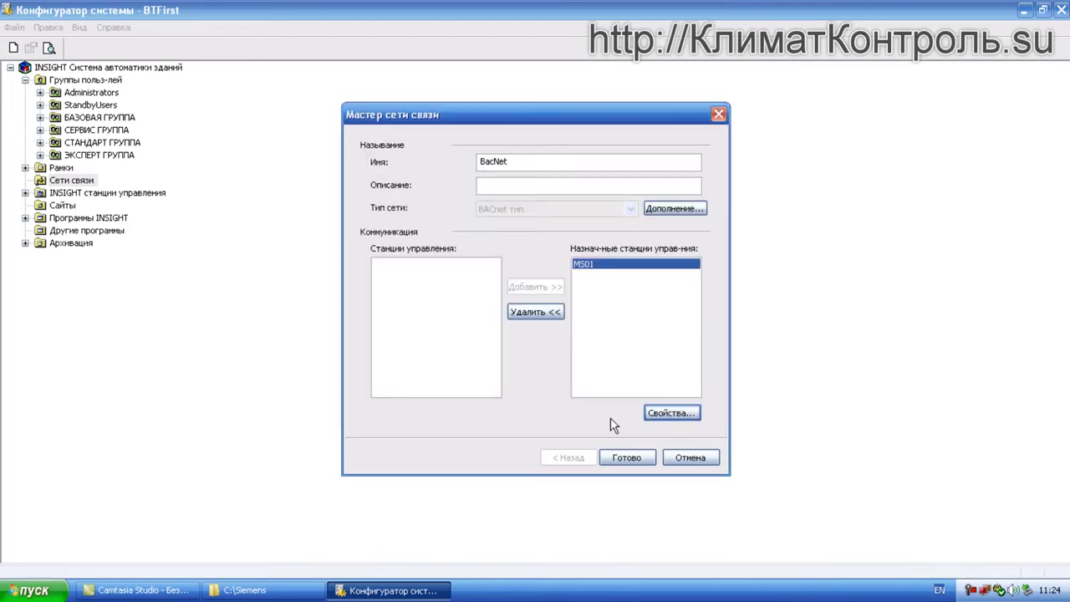
click(625, 462)
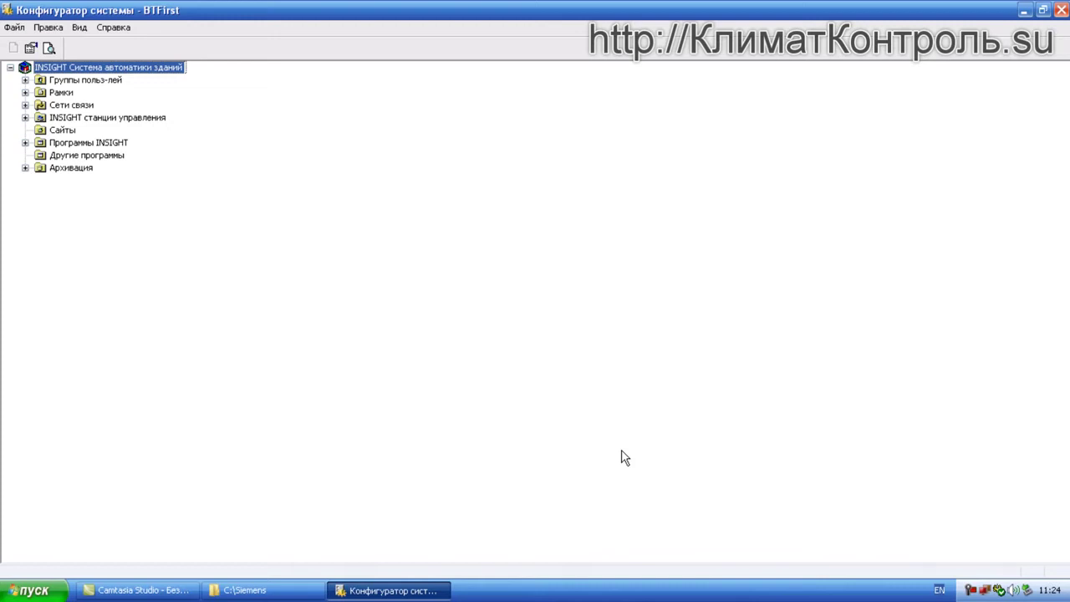
Add a new site, replacing the default name SITE1 with Siemens.
right_click(56, 131)
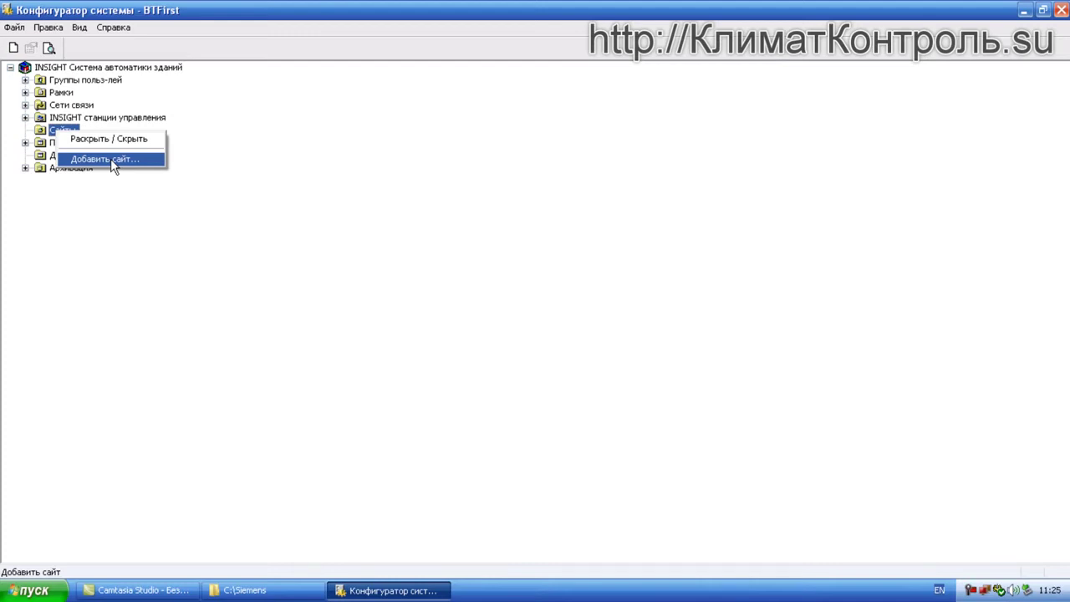
click(111, 160)
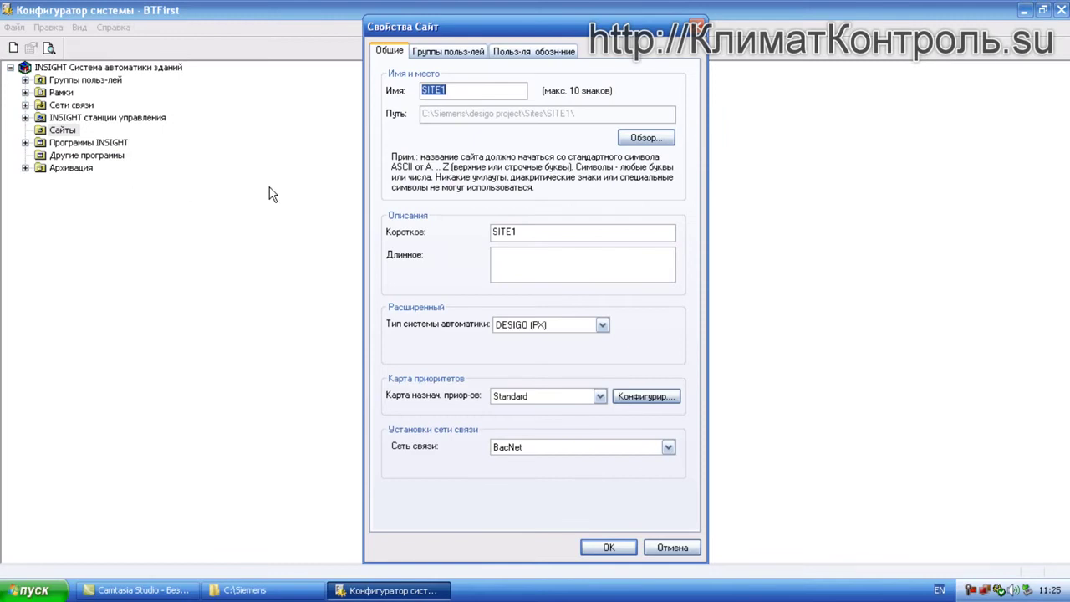
drag(484, 92, 396, 88)
drag(474, 92, 395, 90)
text(Siemens)
Keep DESIGO (PX) as automation type and BacNet as network, then view user group permissions.
click(603, 325)
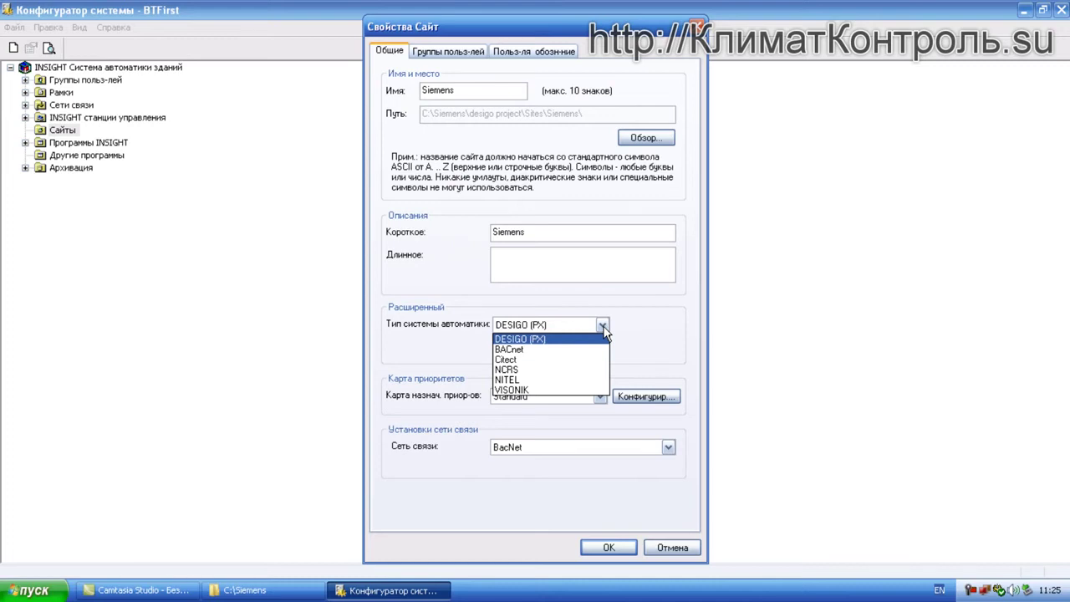
click(603, 326)
click(603, 327)
click(604, 326)
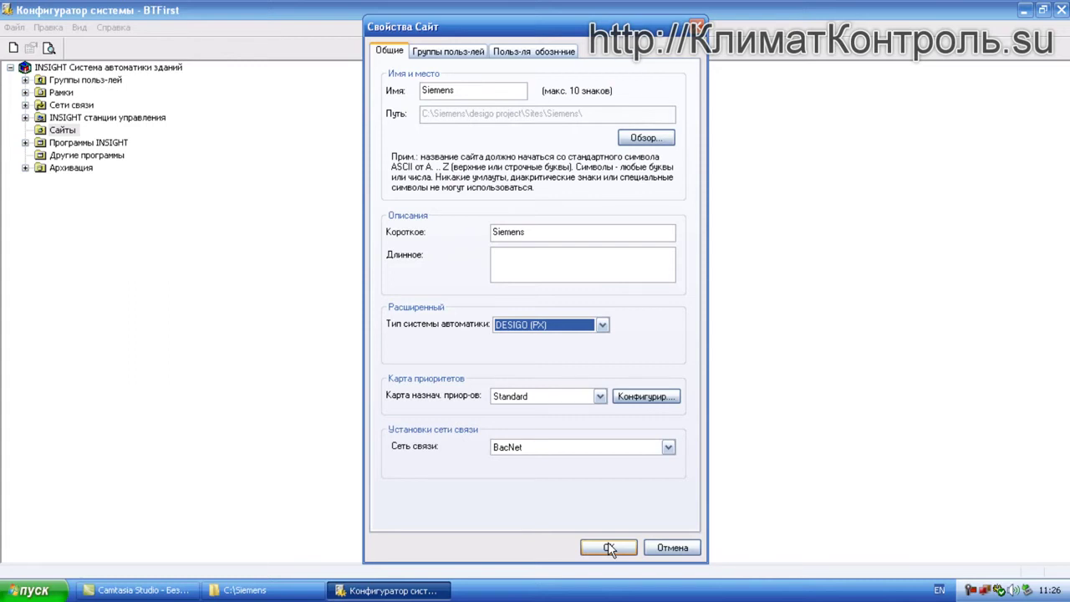
click(669, 449)
click(673, 453)
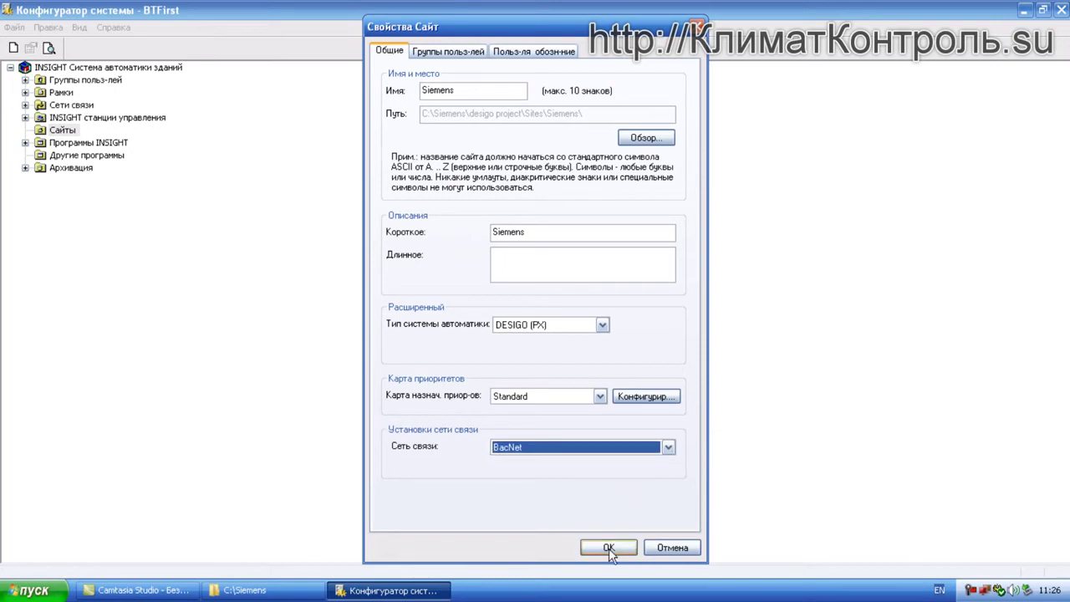
click(451, 57)
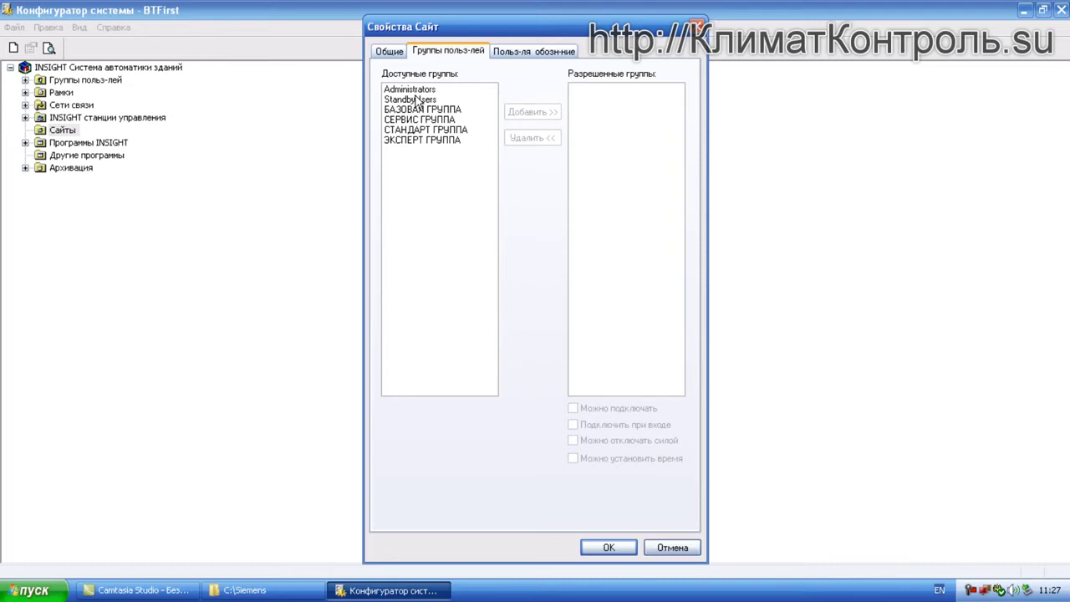
Permit all six user groups on the Siemens site, then view its user designation settings.
drag(488, 88, 439, 147)
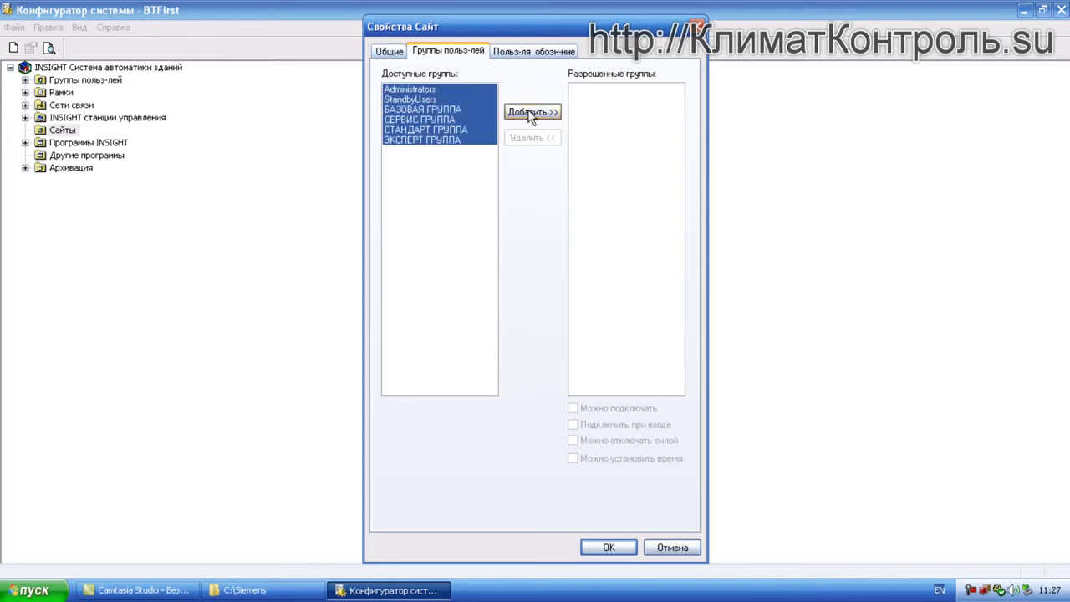
click(527, 114)
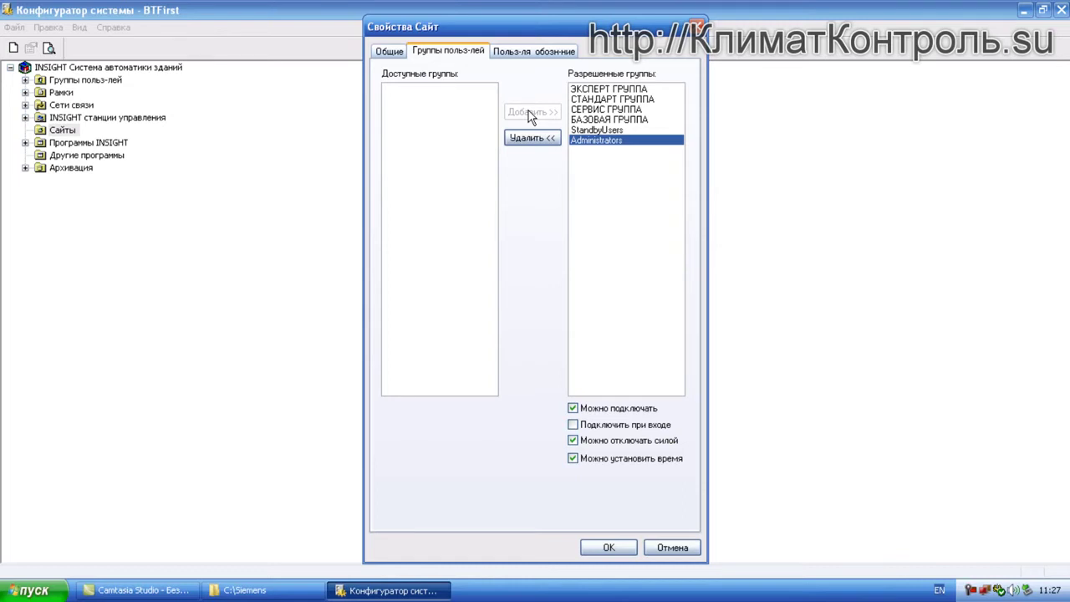
click(522, 52)
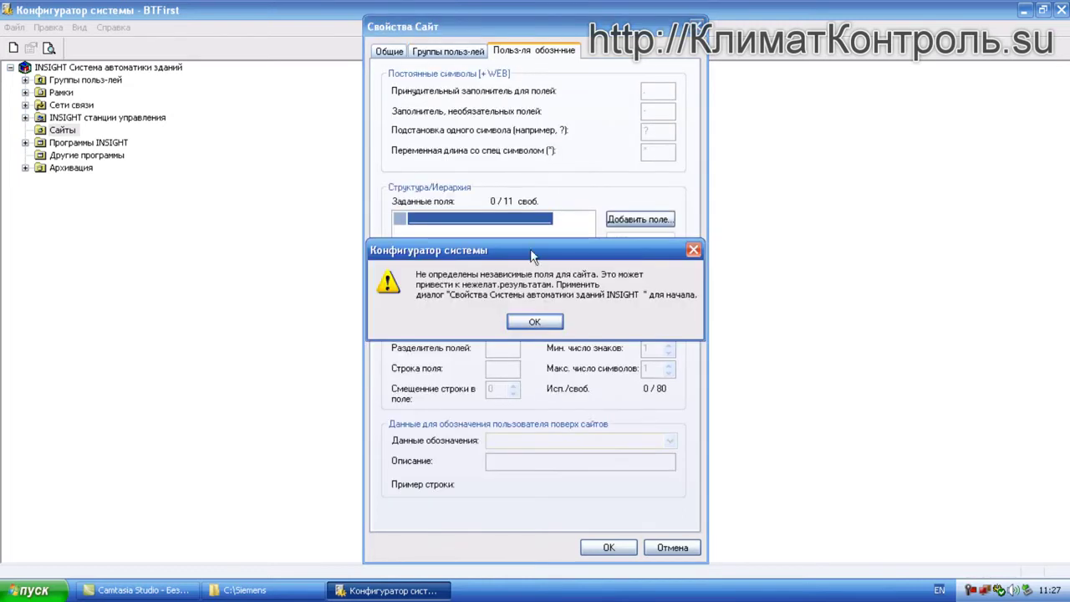
Dismiss the warning, save the Siemens site, and expand the Sites, Networks and management stations branches.
click(540, 322)
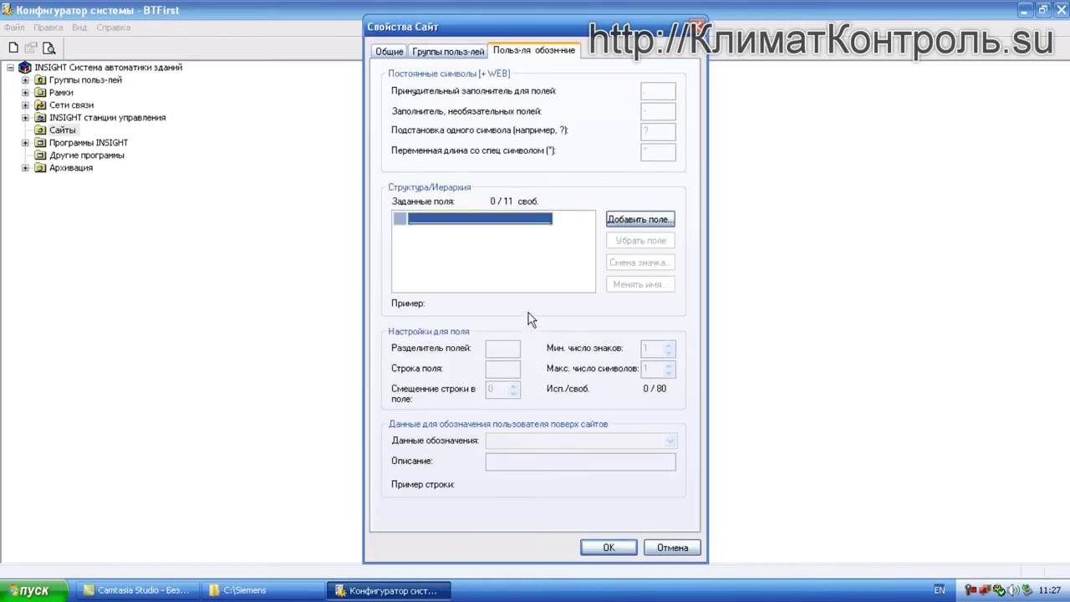
click(614, 548)
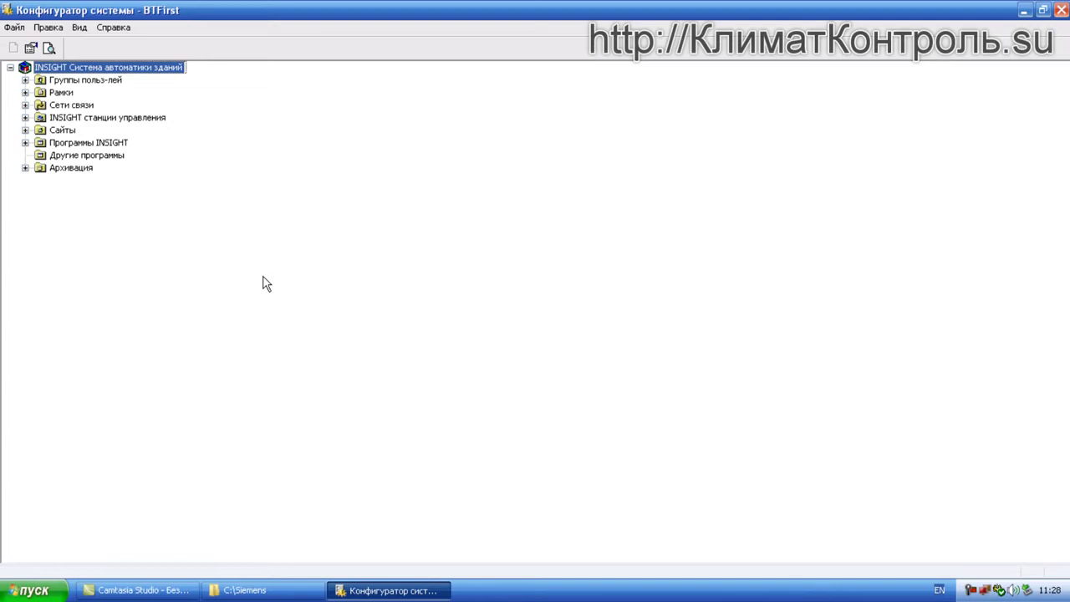
click(26, 130)
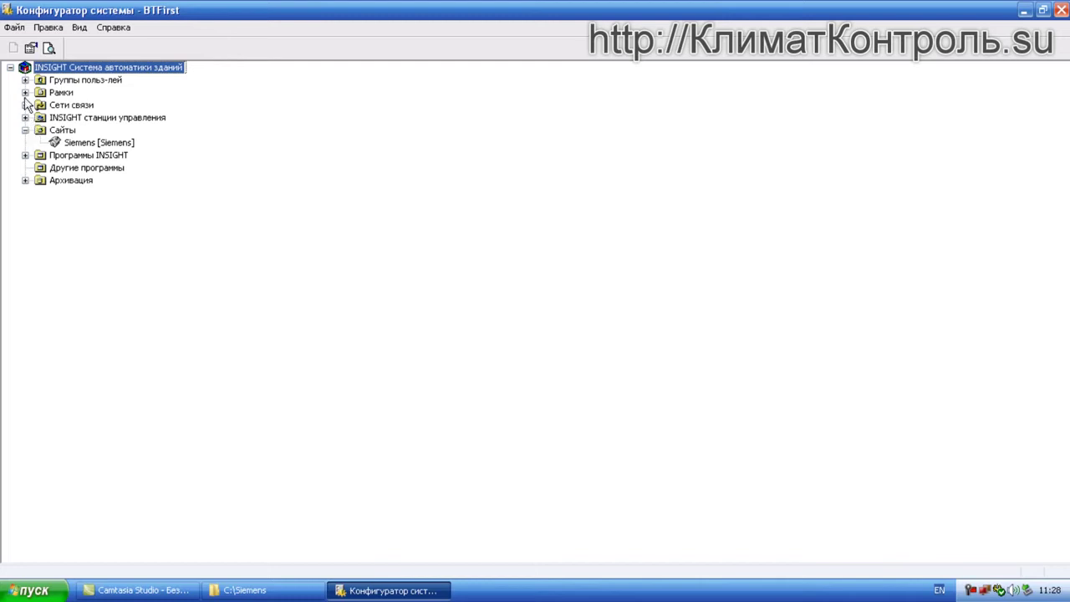
click(25, 105)
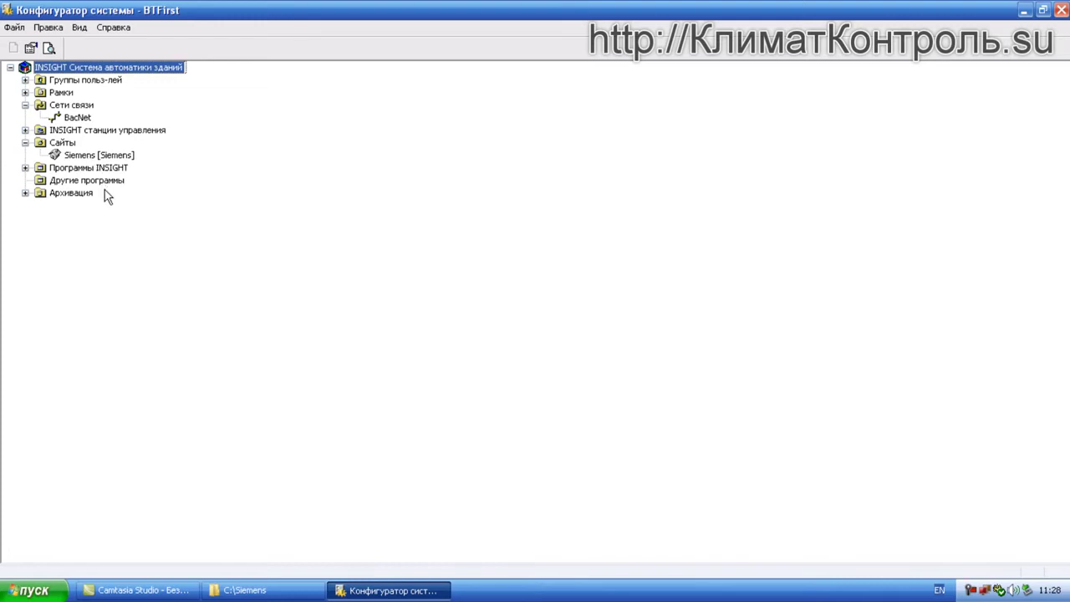
click(25, 130)
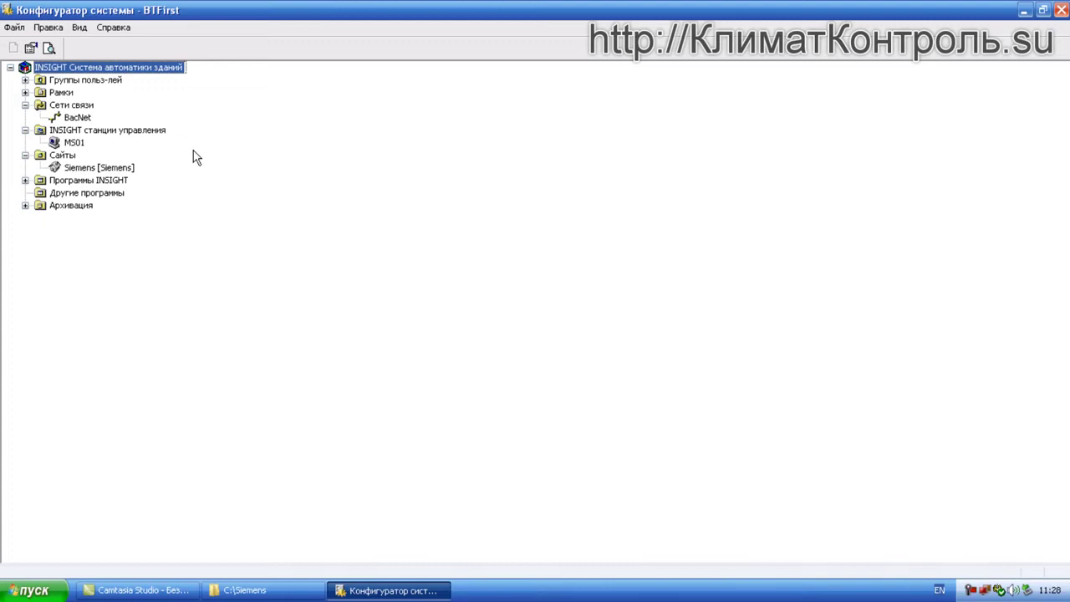
Open station MS01's properties on the Communication tab listing site Siemens with DESIGO (PX).
right_click(74, 143)
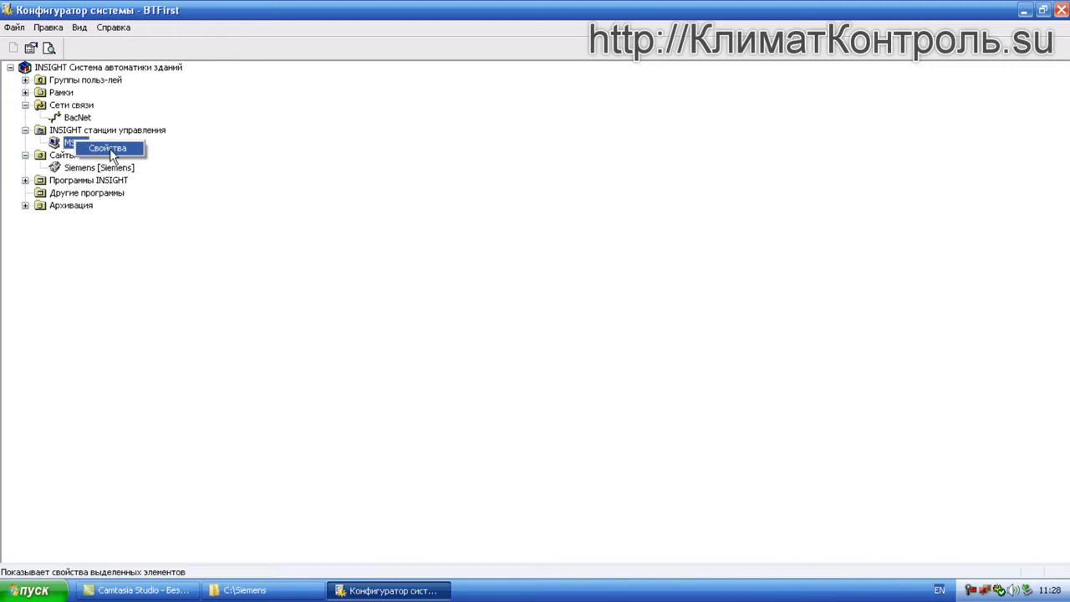
click(110, 148)
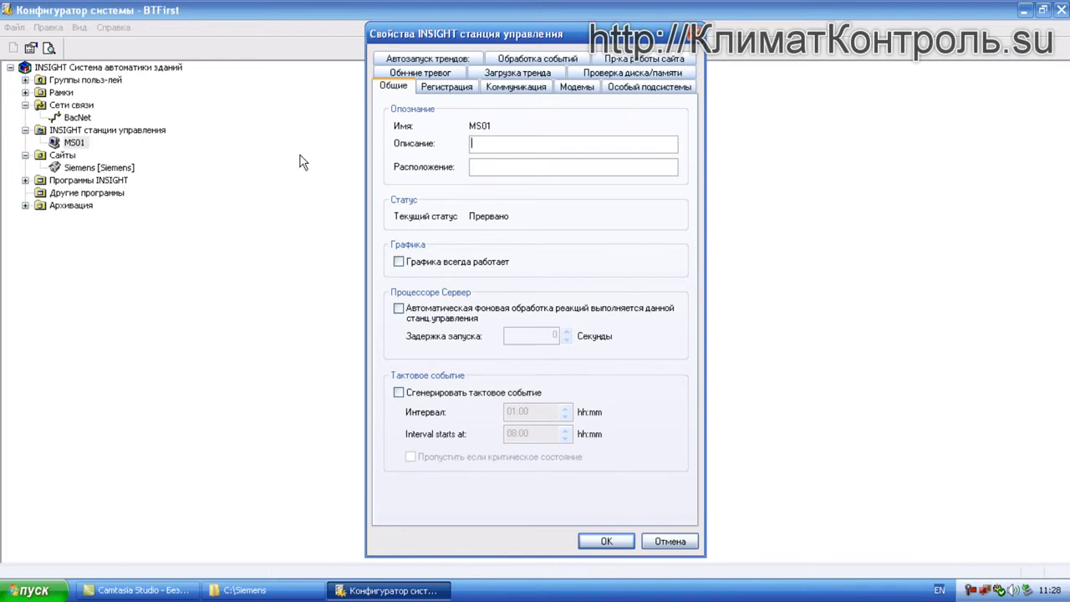
click(512, 87)
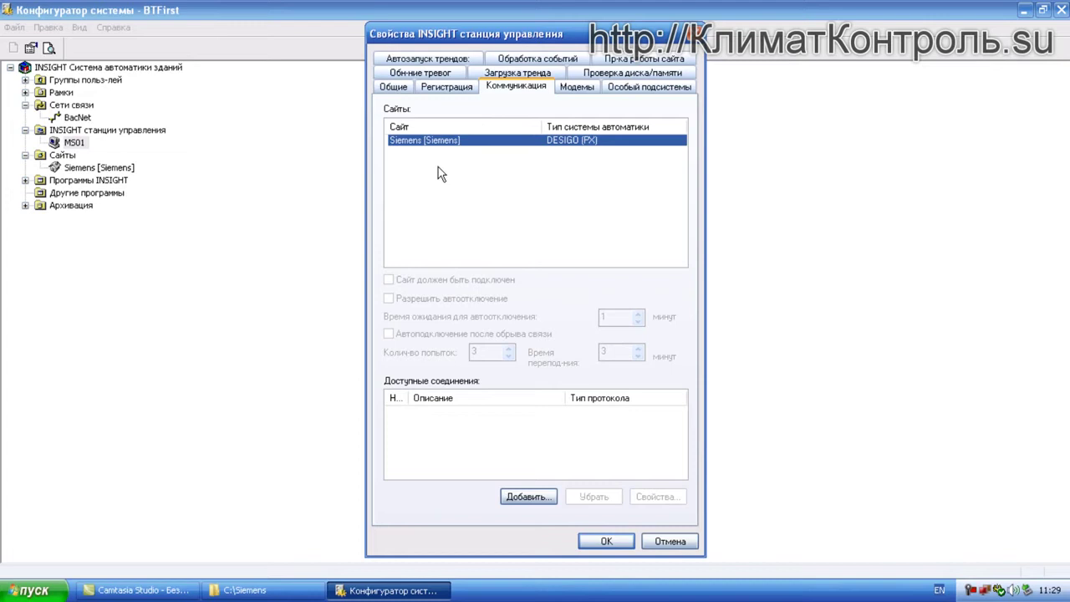
Add a BACnet connection for the Siemens site, reaching connection 1 with IPPort protocol.
click(528, 496)
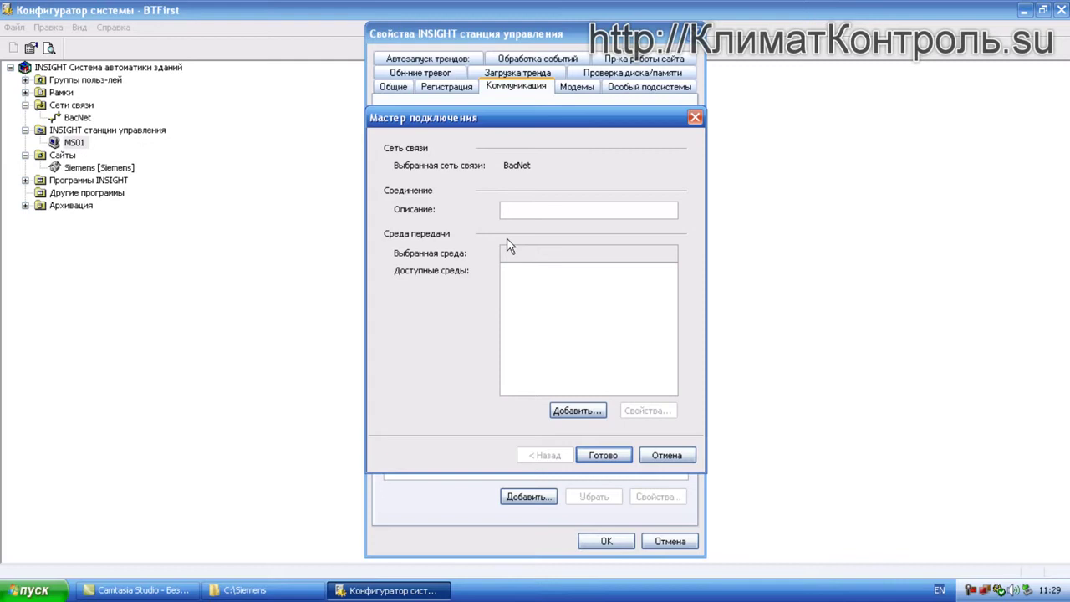
click(596, 412)
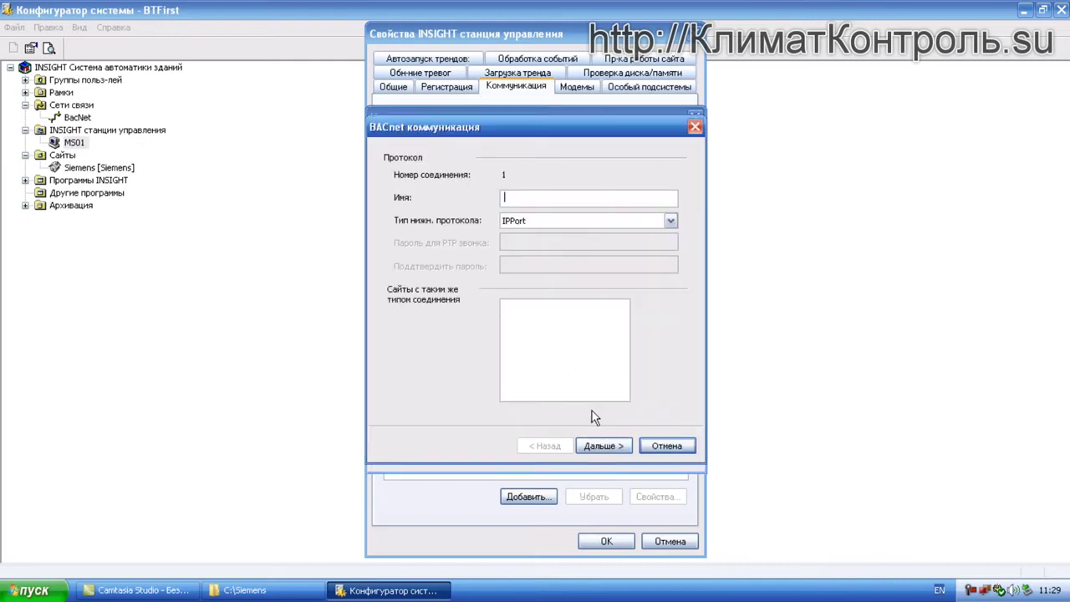
mouse_move(516, 135)
mouse_down()
mouse_move(499, 179)
mouse_move(523, 142)
mouse_up()
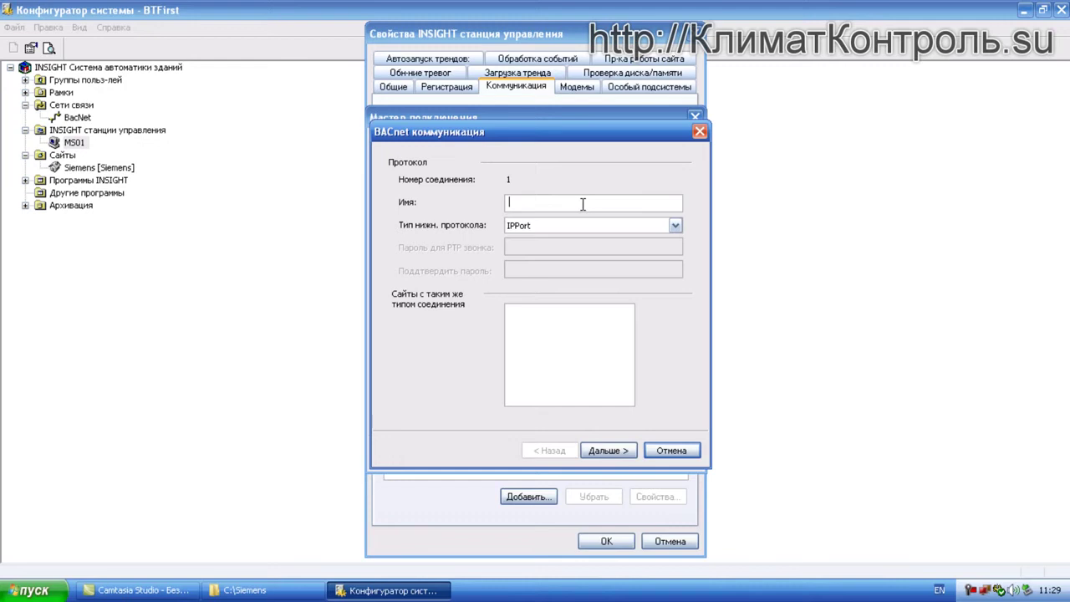
Name connection 1 'IP' and keep the AMD PCNET Ethernet adapter in the station network settings.
text(IP)
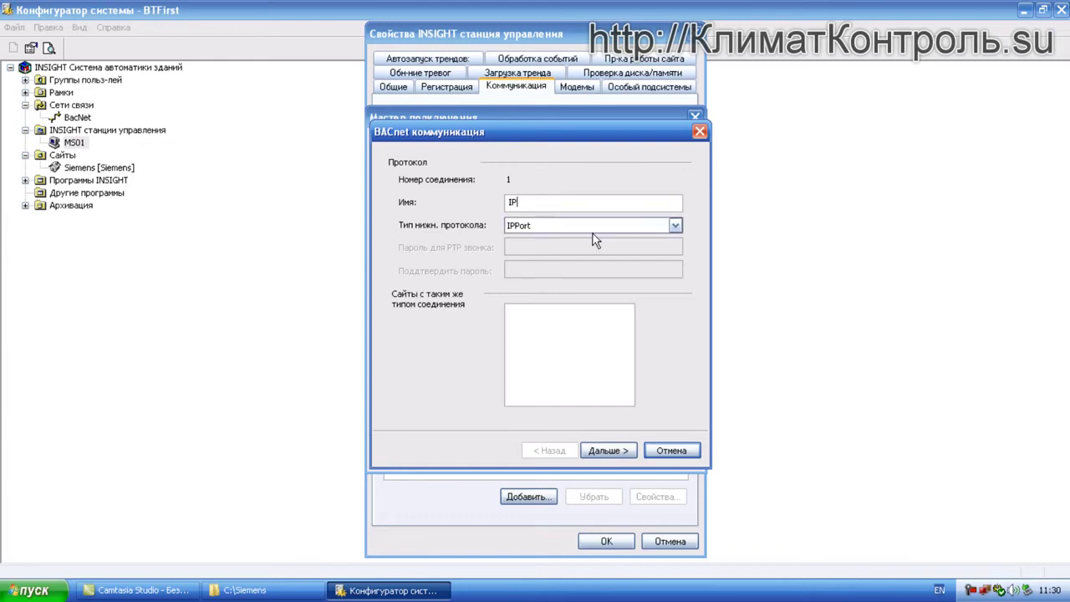
click(616, 452)
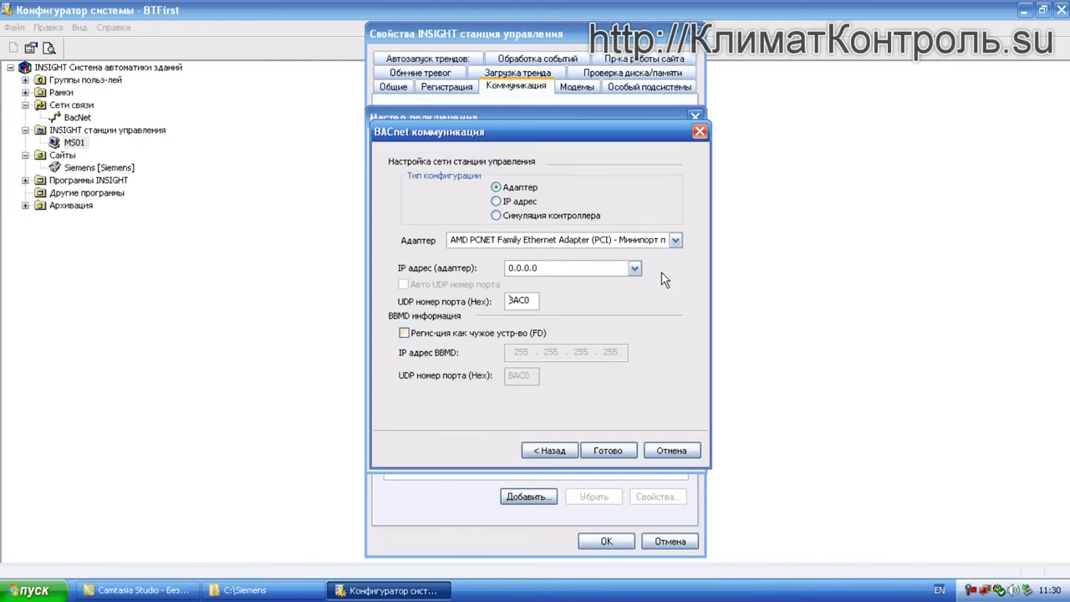
click(679, 240)
click(679, 240)
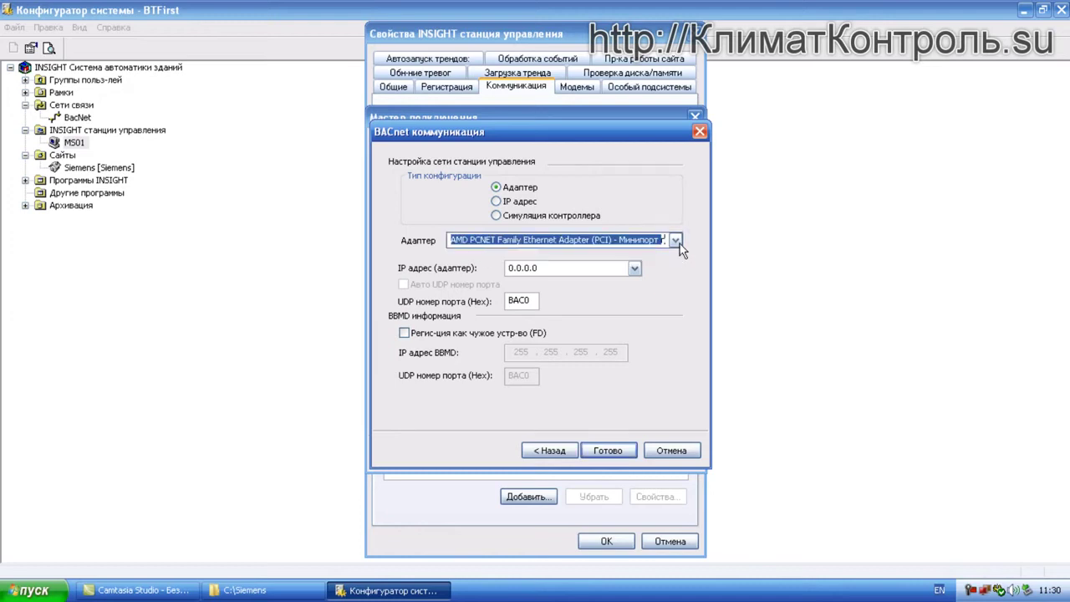
Switch the BACnet connection to a fixed IP address and enter 10.100.1.10.
click(520, 203)
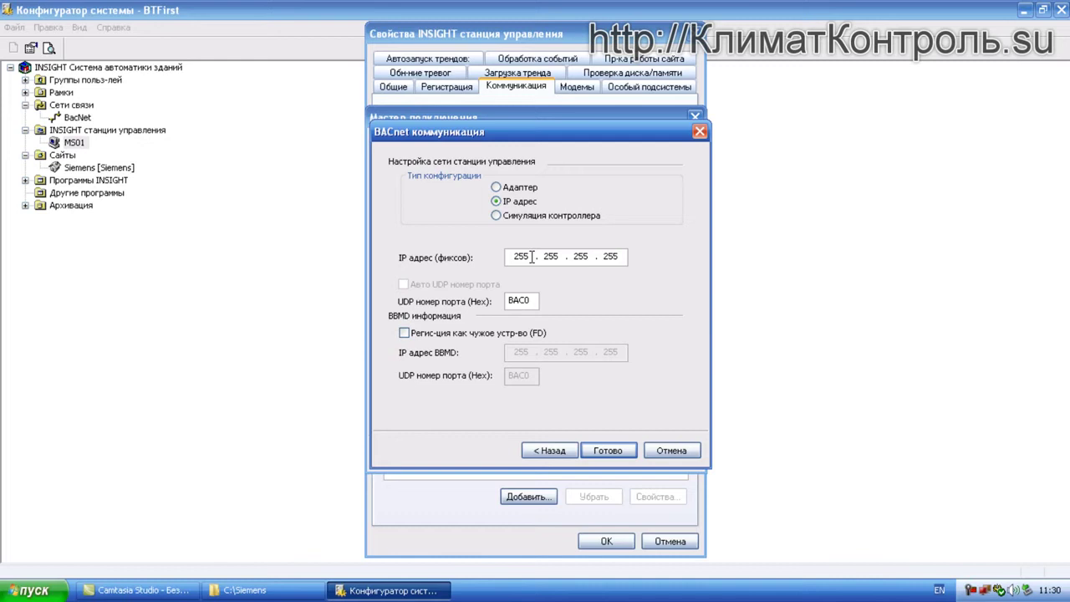
drag(531, 257, 500, 262)
text(10)
key(period)
text(00 . 1)
key(period)
text(10)
click(588, 265)
double_click(618, 257)
double_click(513, 257)
click(545, 256)
double_click(544, 256)
click(578, 255)
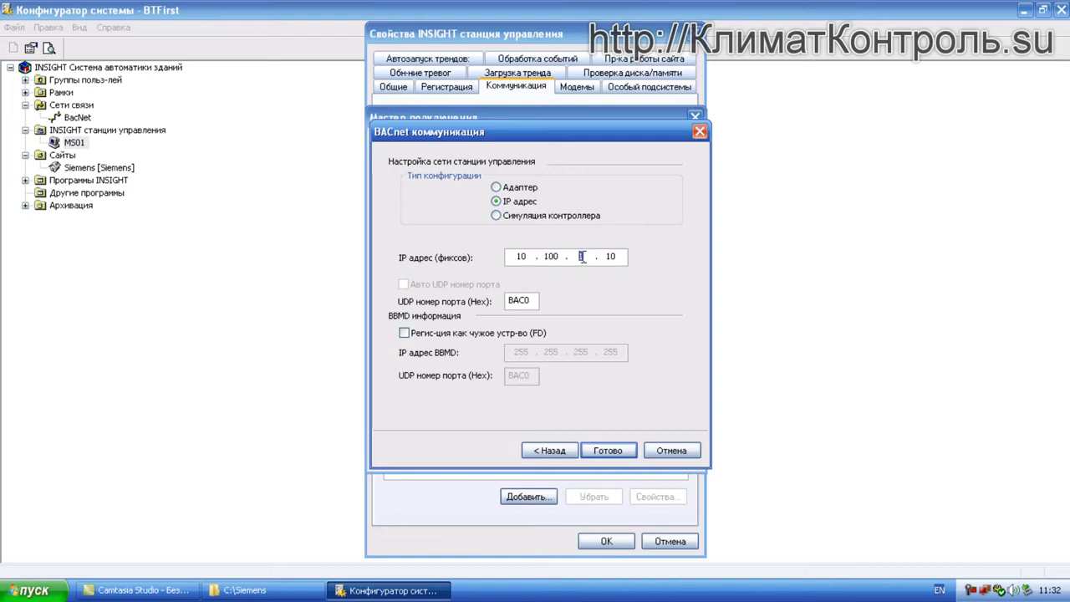
click(623, 256)
click(620, 256)
drag(537, 301, 498, 307)
click(508, 303)
click(500, 308)
click(508, 303)
drag(507, 302, 537, 303)
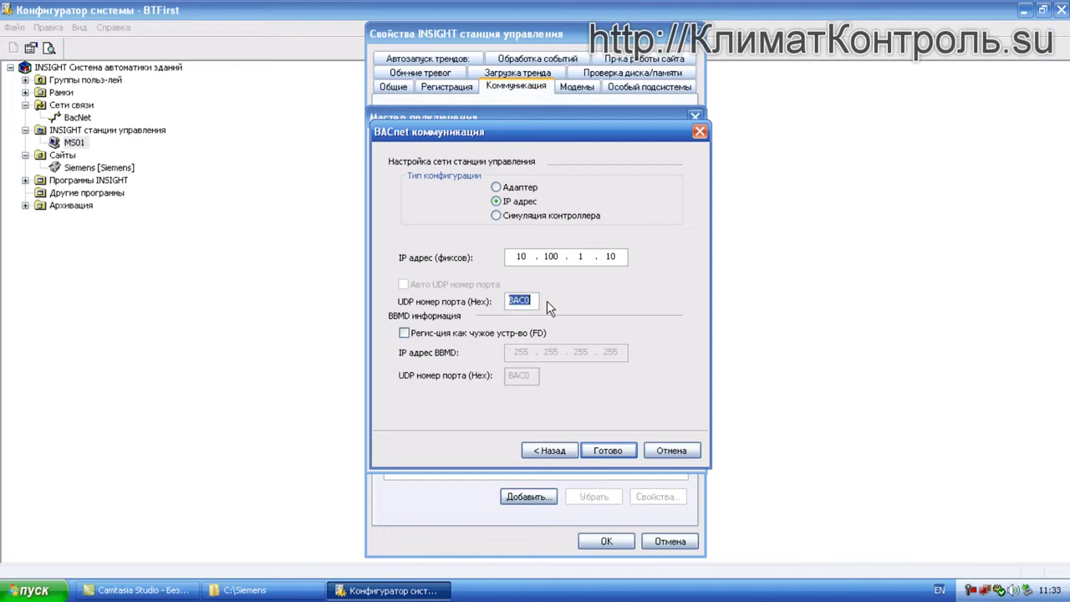
click(535, 301)
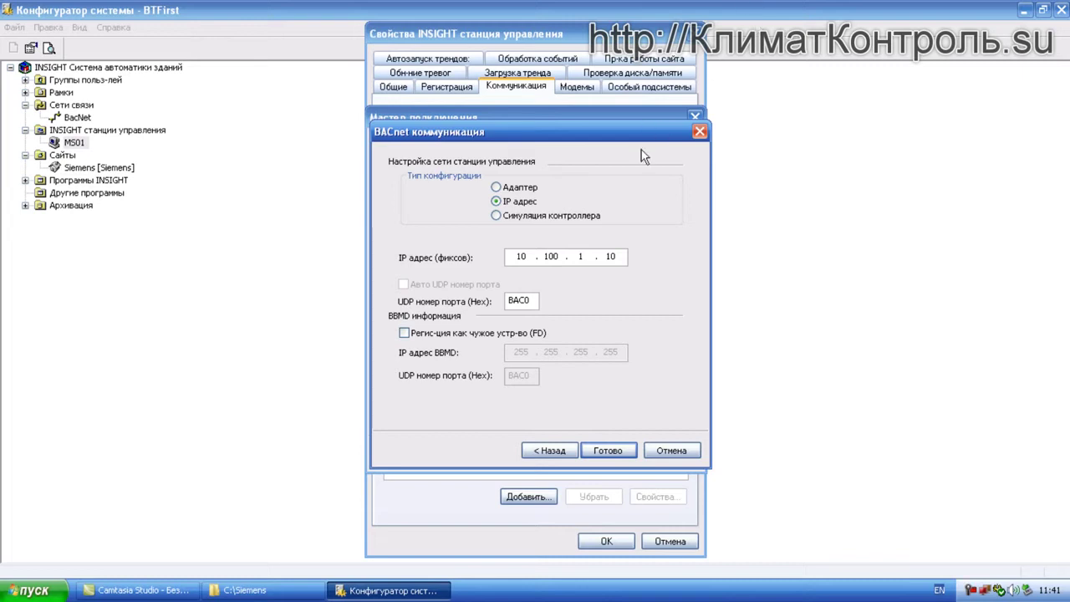
click(579, 216)
click(484, 285)
click(461, 334)
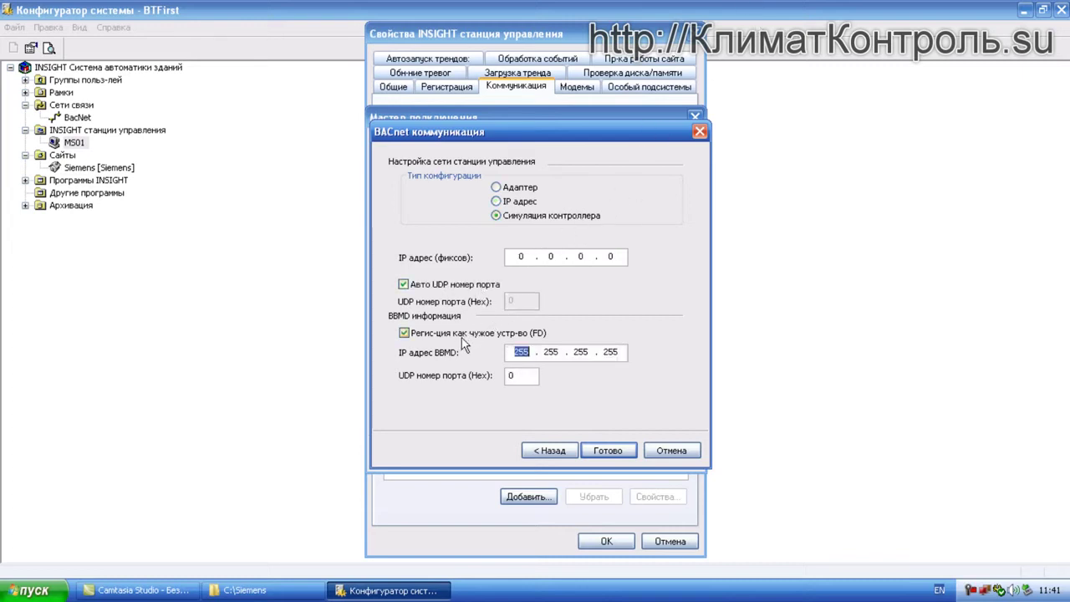
click(462, 336)
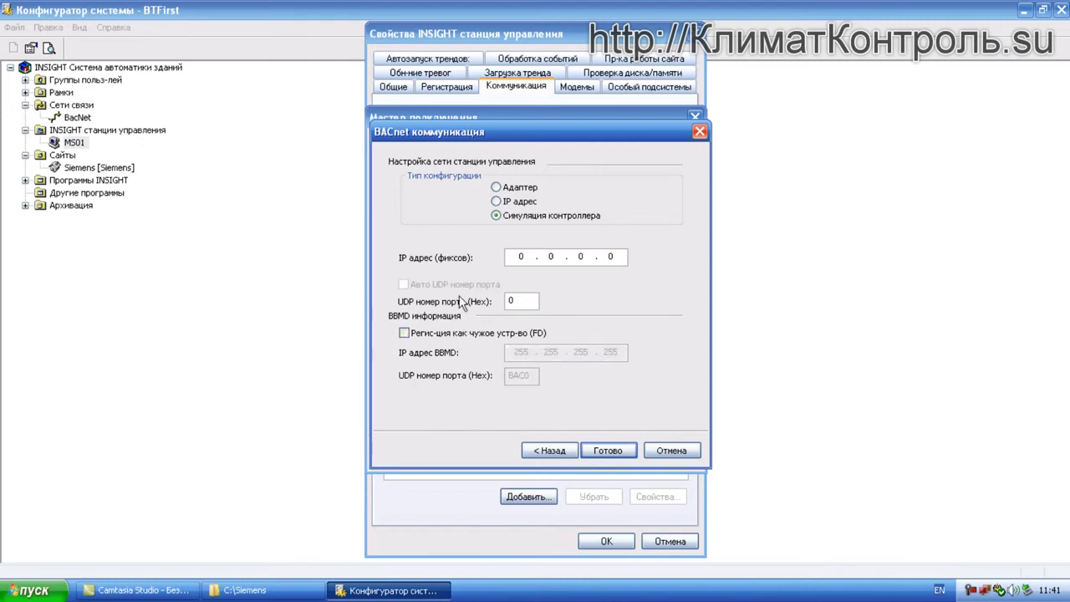
click(473, 339)
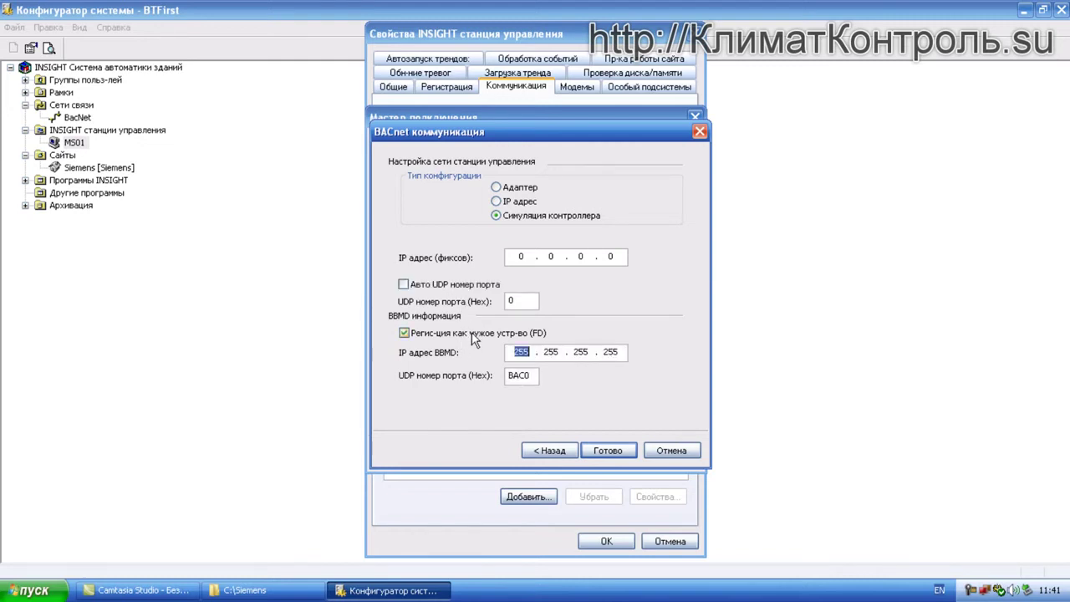
click(496, 203)
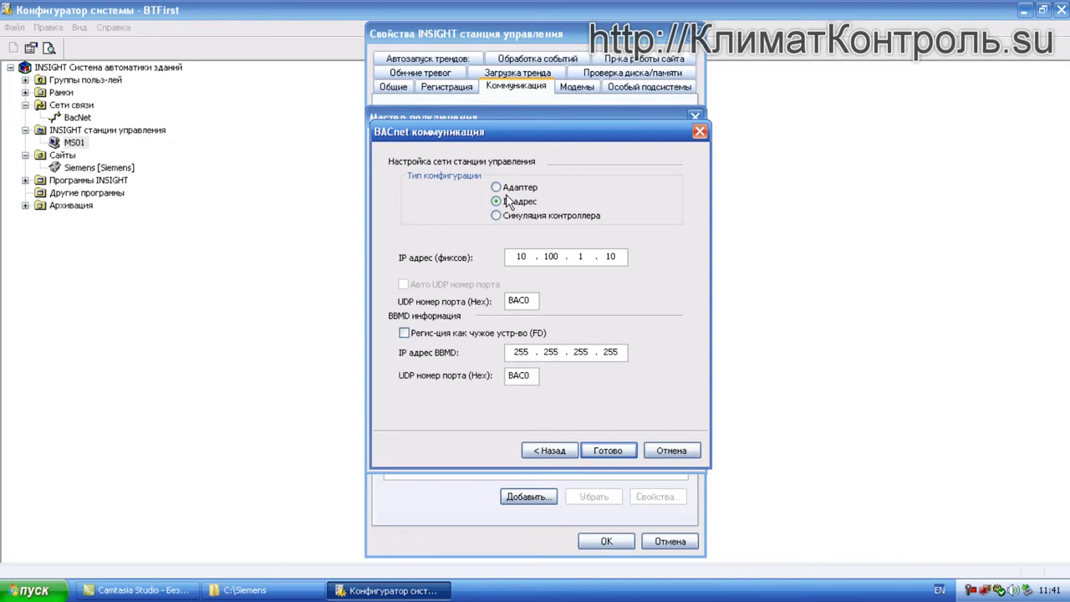
click(520, 189)
click(514, 204)
click(13, 594)
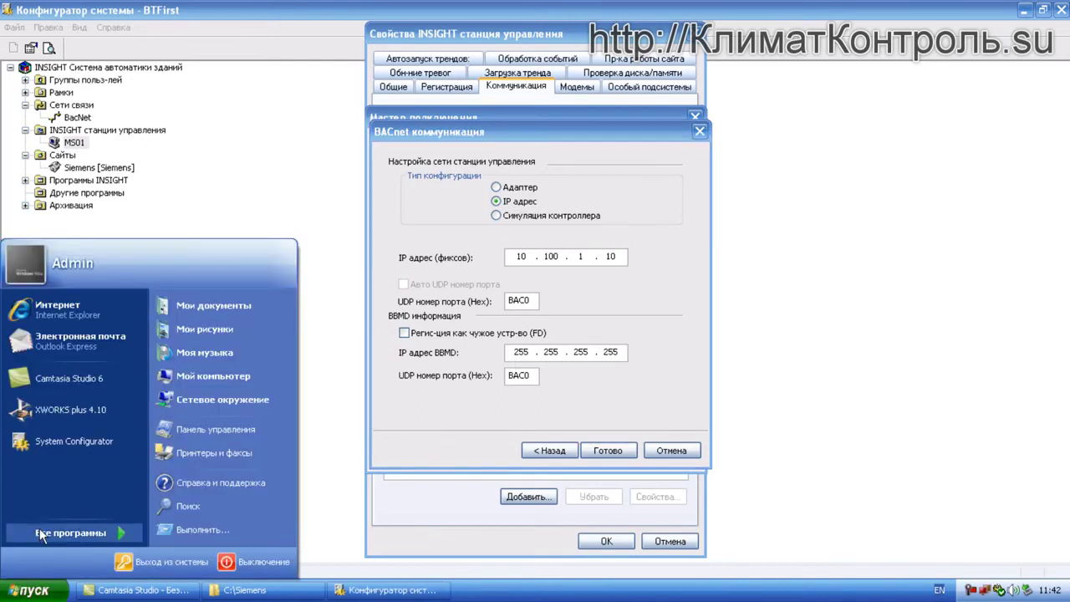
click(39, 534)
mouse_move(194, 577)
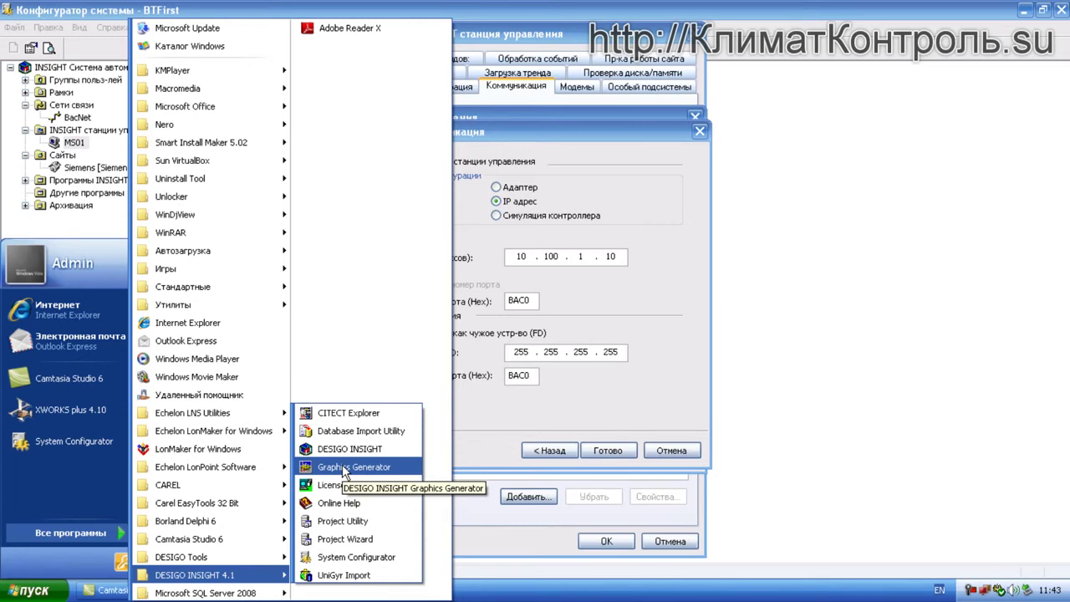
click(505, 127)
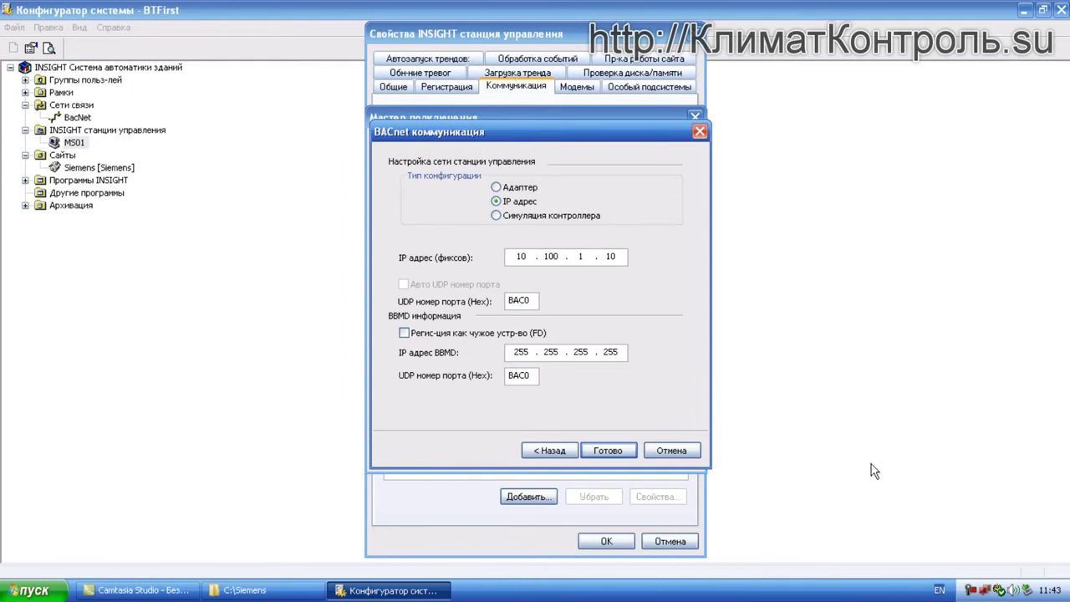
click(971, 591)
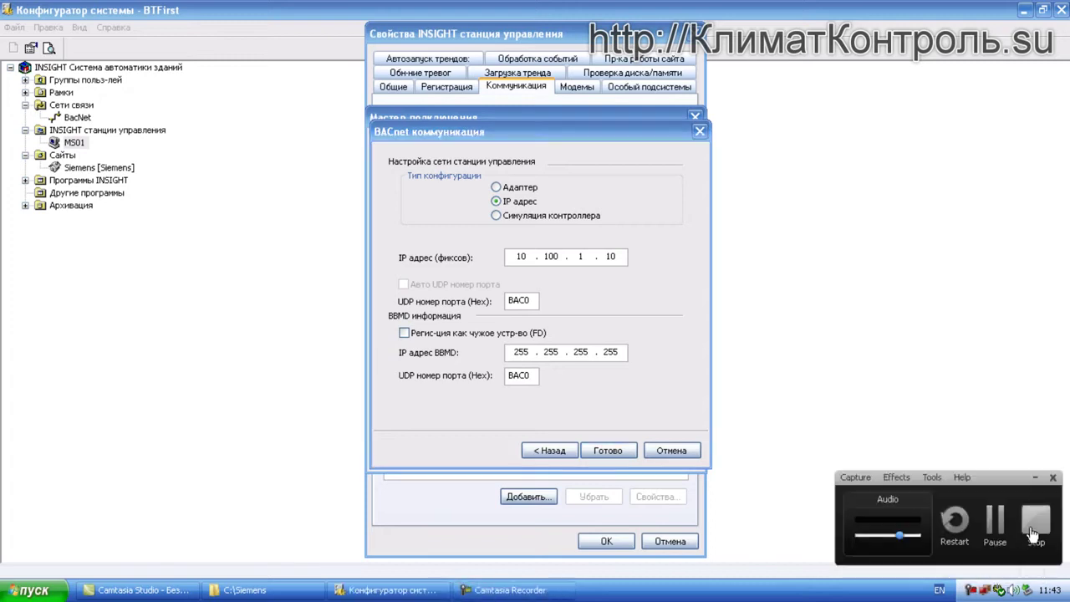
click(971, 591)
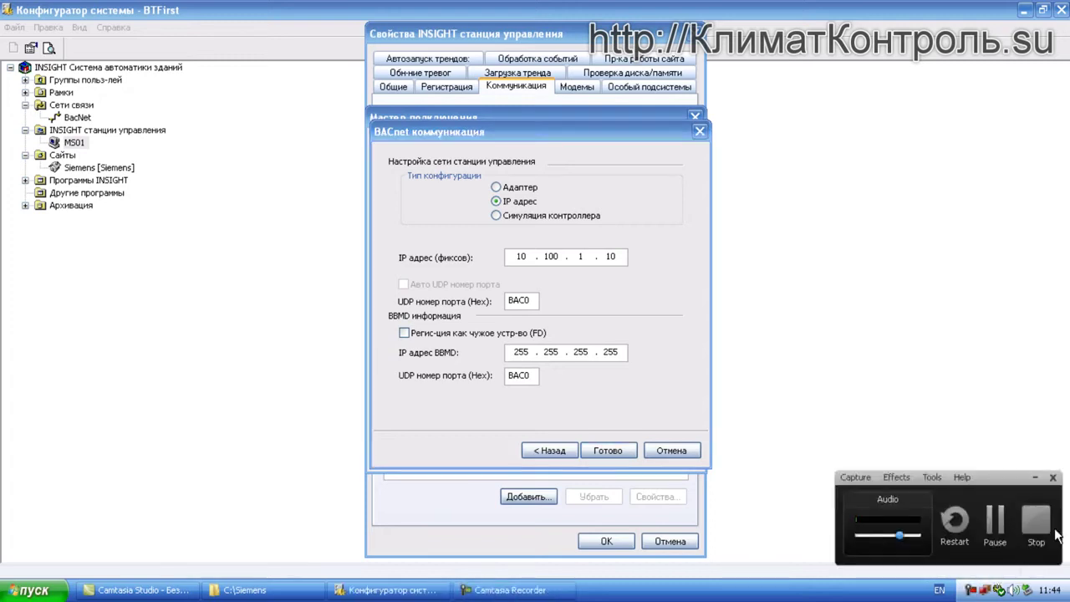
click(996, 522)
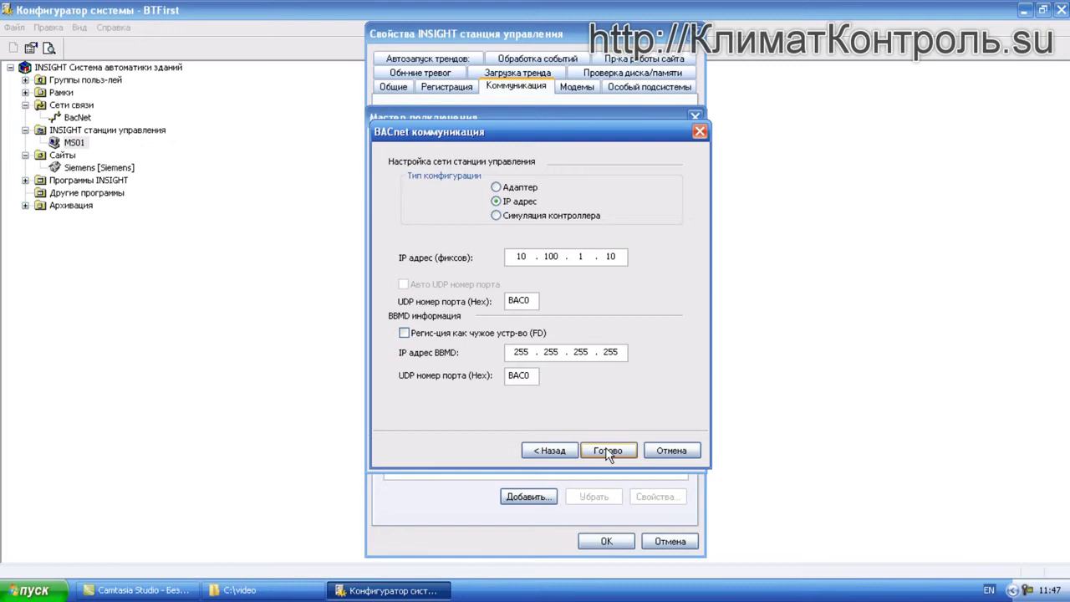
Confirm the BACnet IP settings and enter 'ip' as the new connection's description.
click(608, 450)
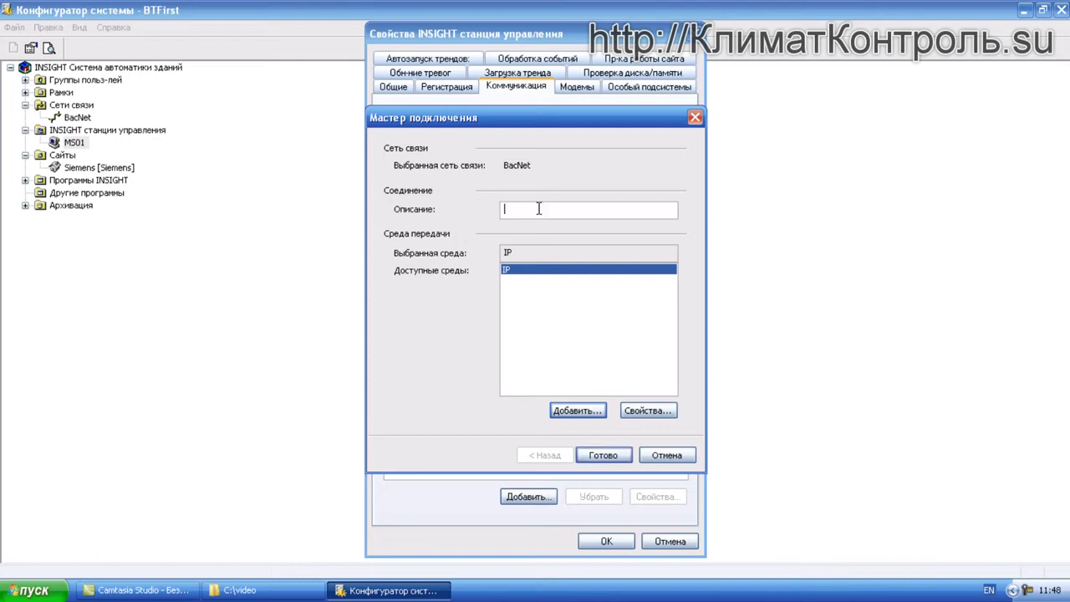
text(ip)
Finish the ip connection, accept MS01's communication settings and exit the System Configurator.
click(604, 455)
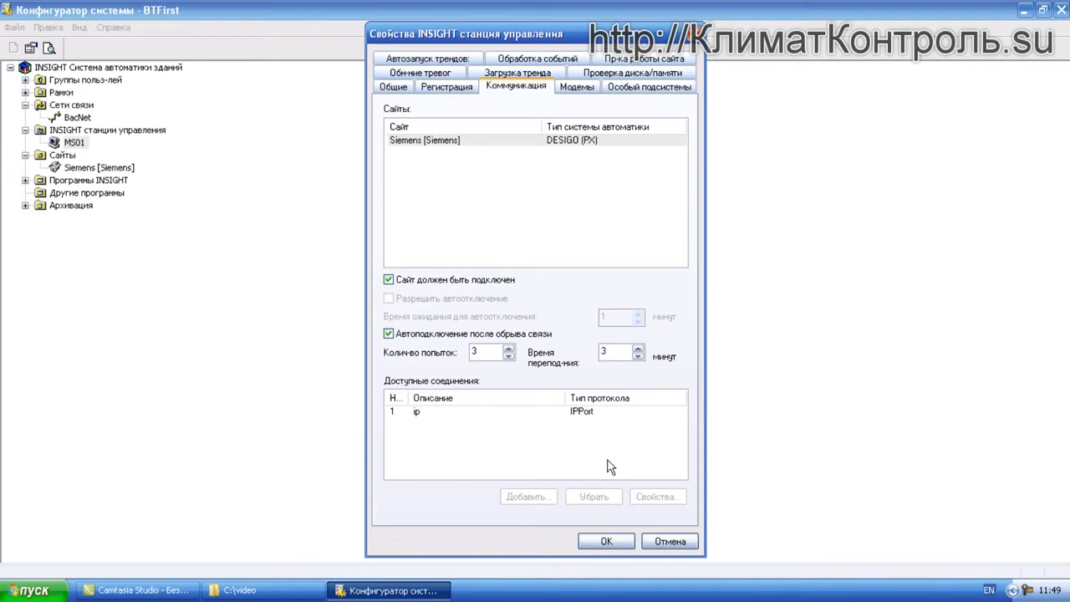
click(452, 414)
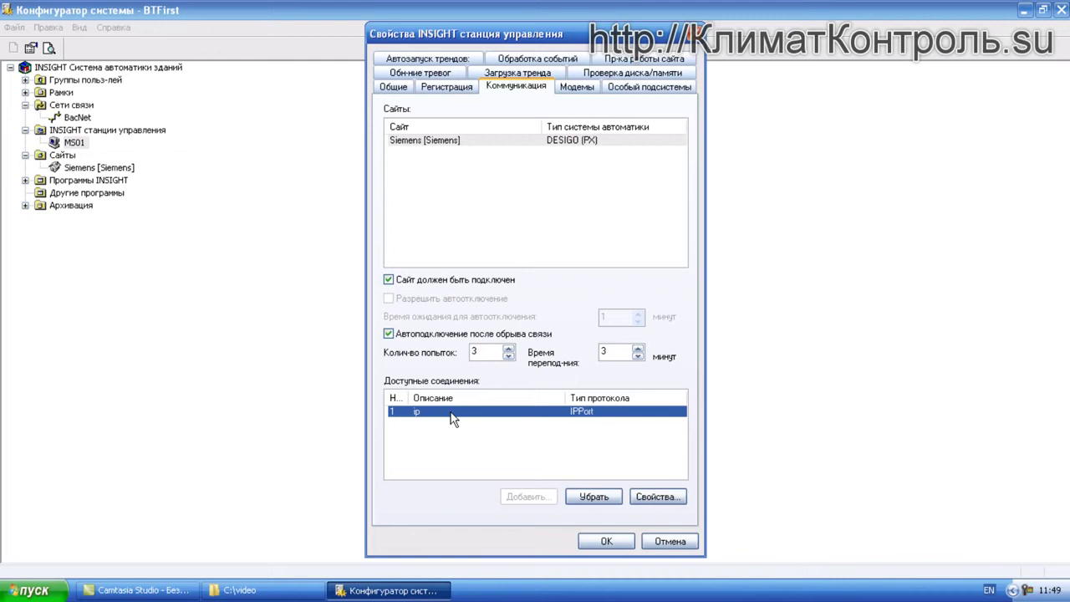
click(607, 541)
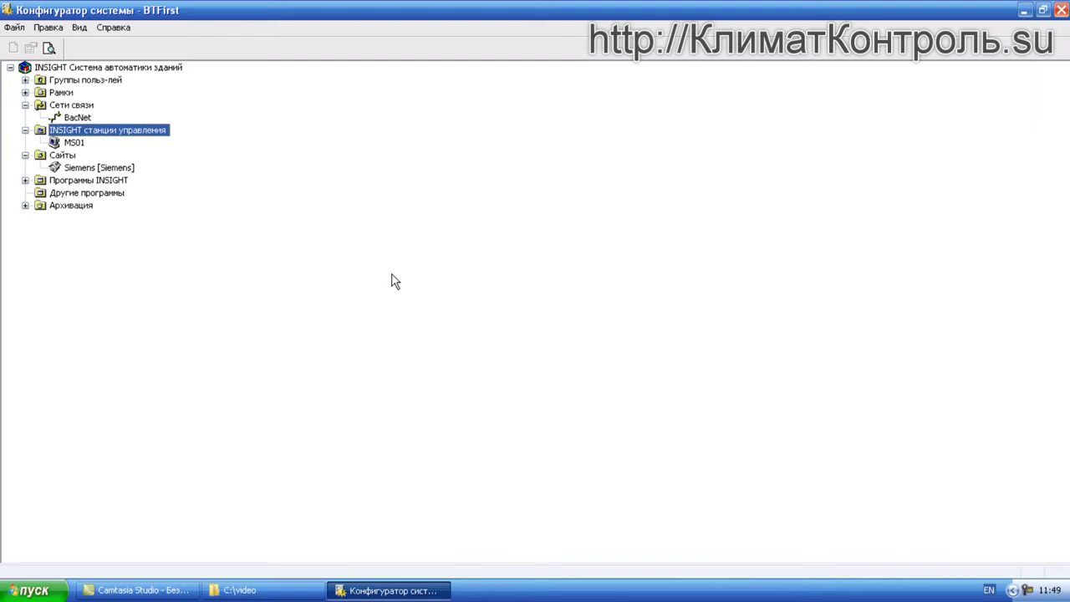
click(1063, 14)
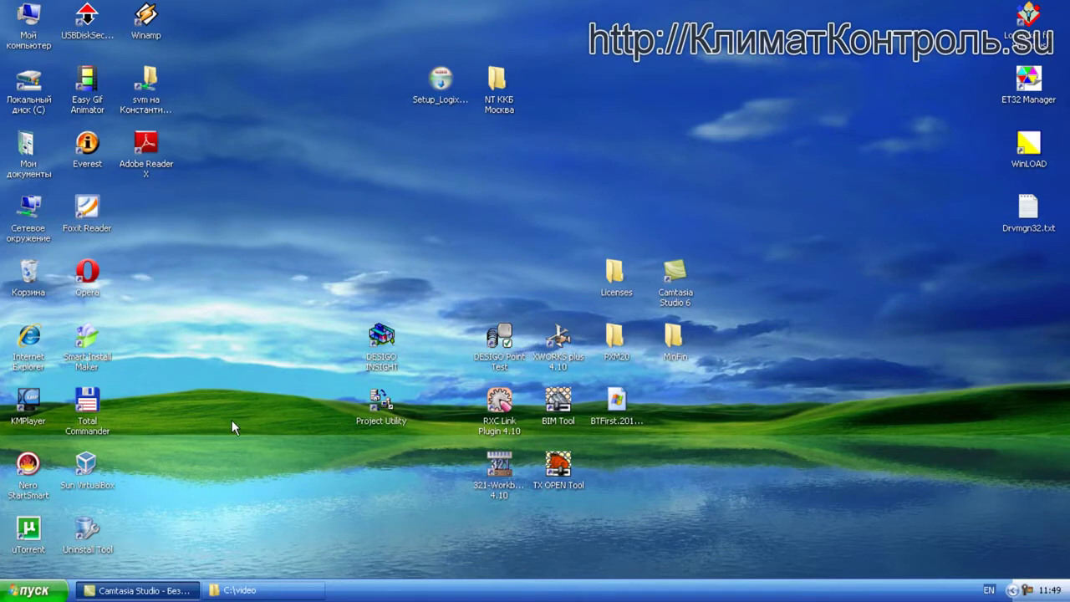
Show the DESIGO INSIGHT 4.1 group under Start > All Programs.
click(38, 592)
click(102, 535)
mouse_move(274, 575)
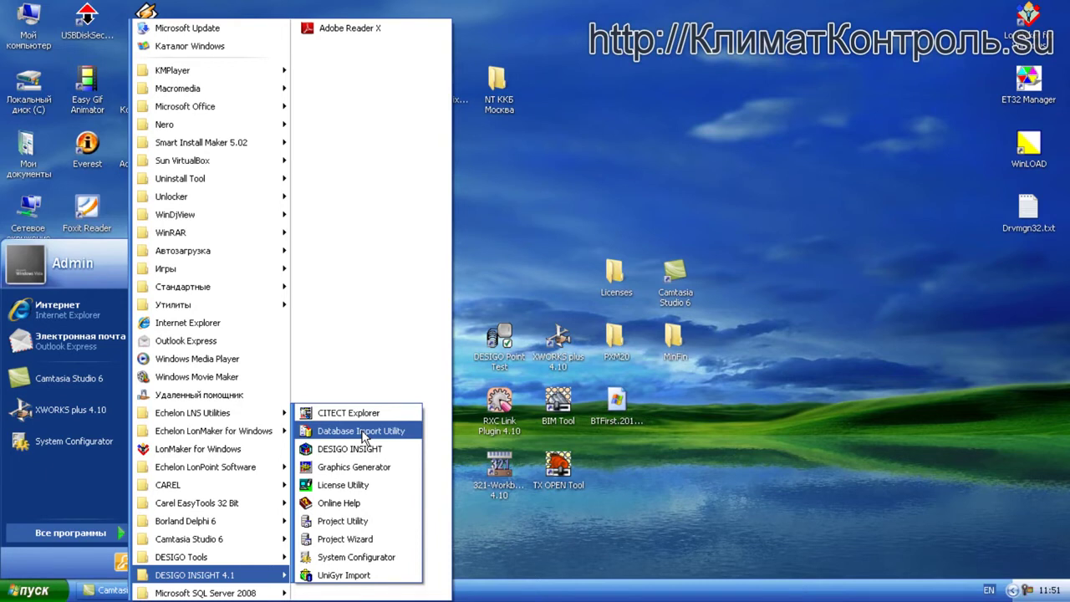
Launch the Database Import Utility and log in with the administrator password.
click(361, 431)
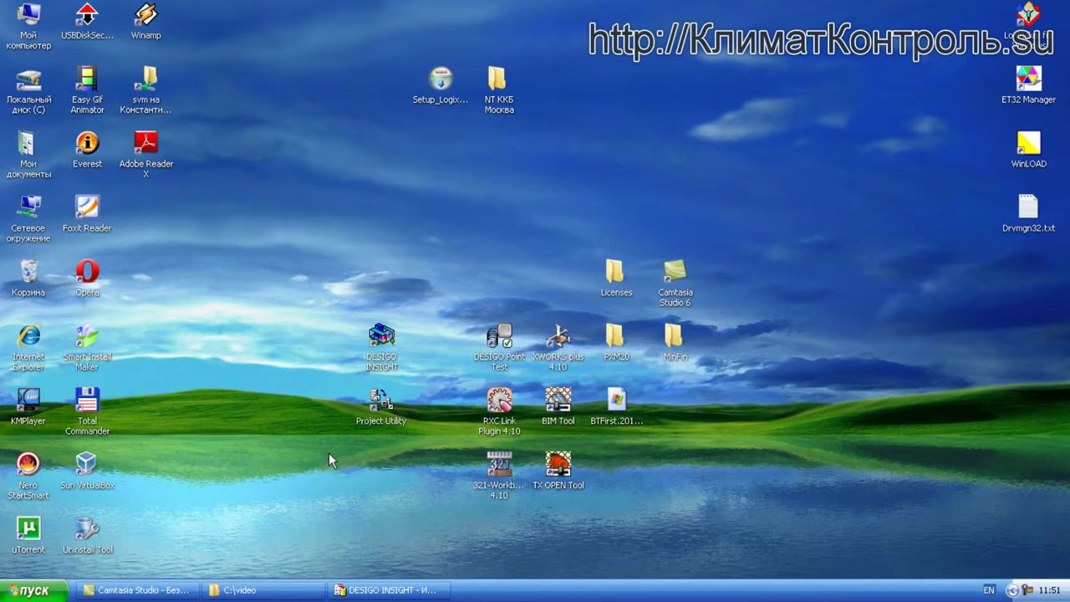
click(393, 590)
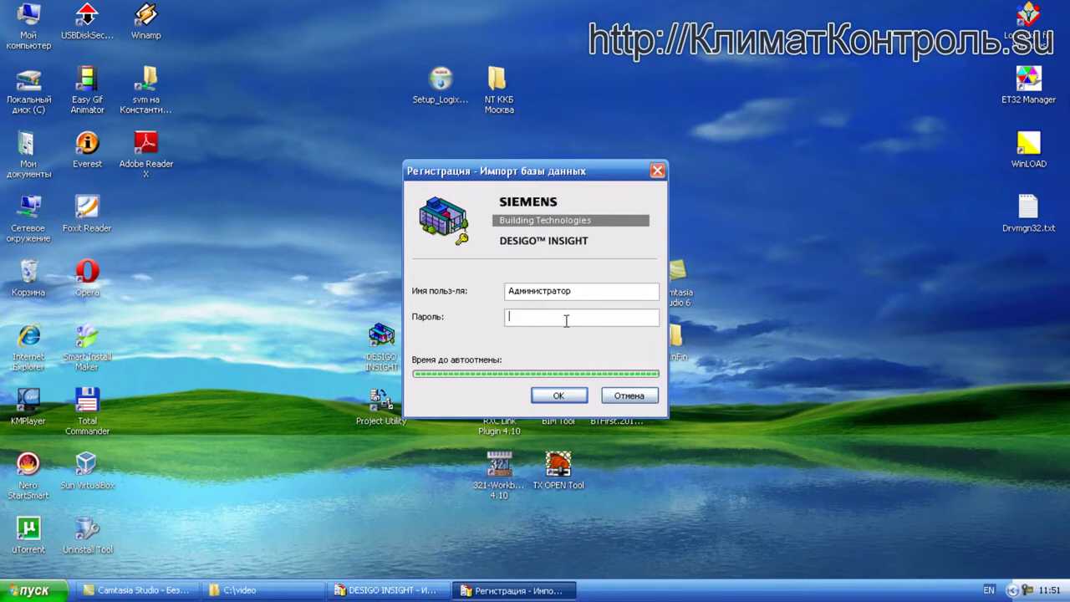
text(••••••)
click(575, 397)
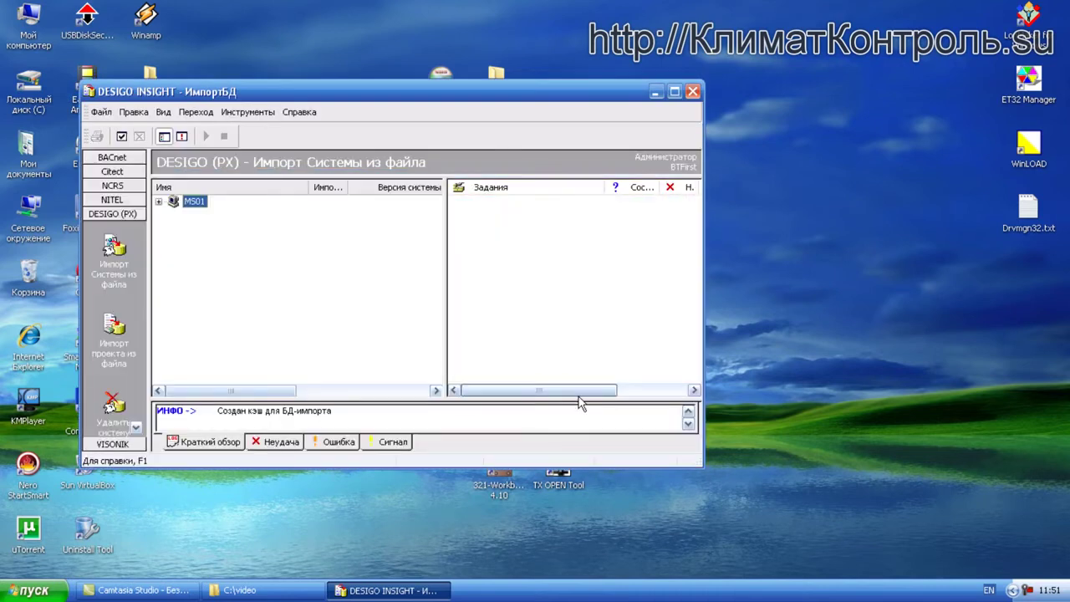
Move the ИмпортБД window toward the centre and maximize it to full screen.
drag(405, 92, 540, 107)
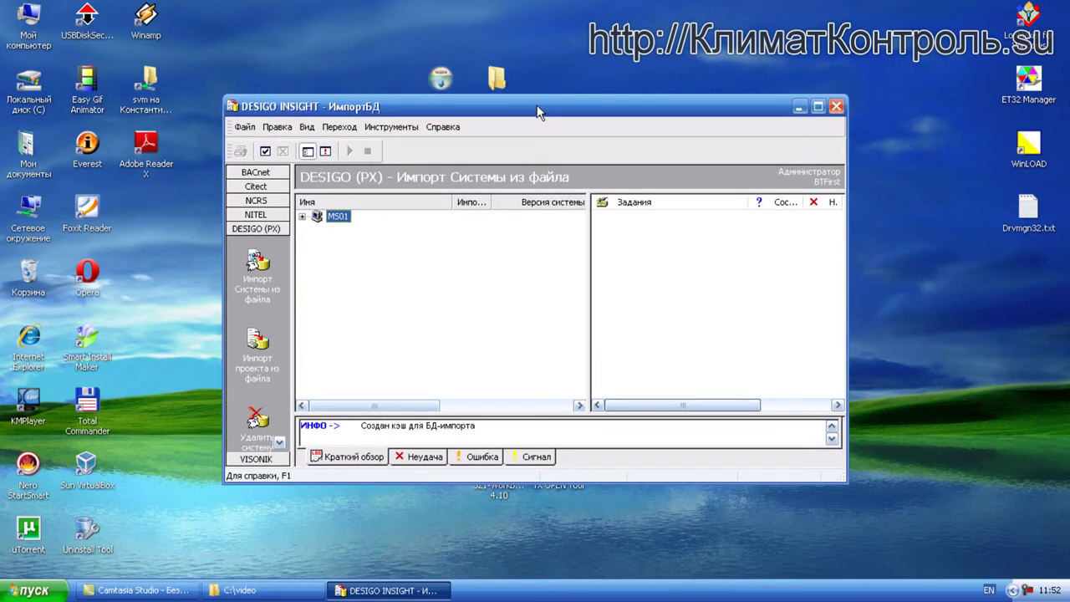
double_click(536, 107)
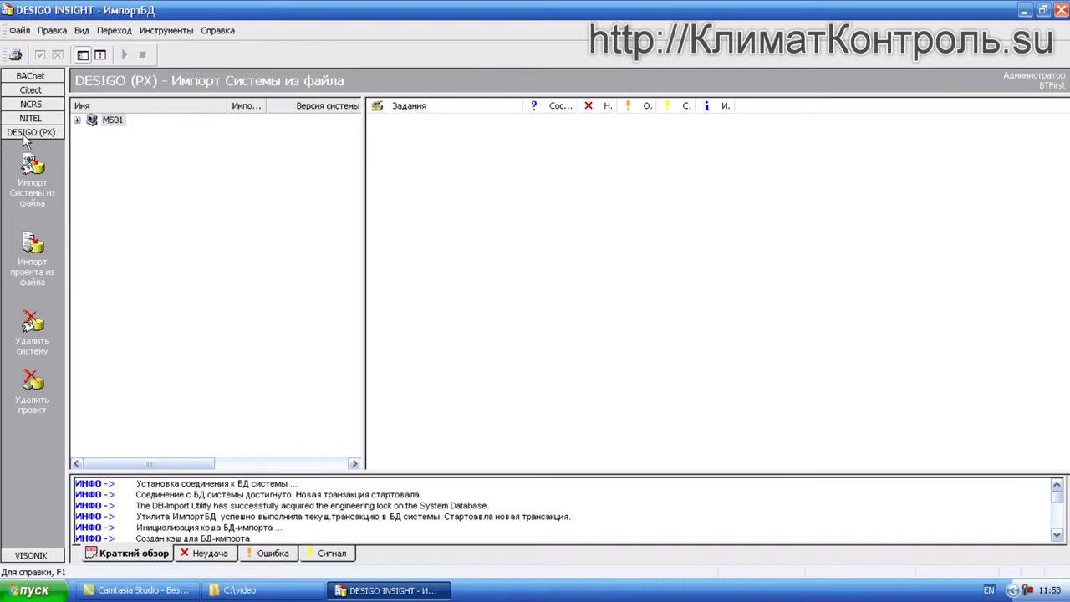
click(35, 75)
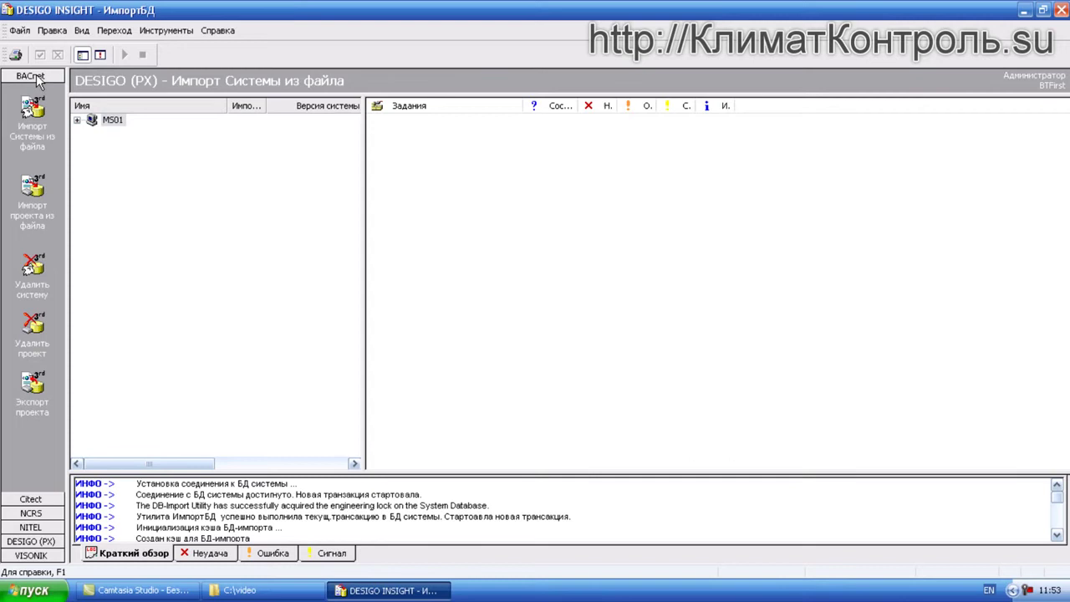
click(30, 555)
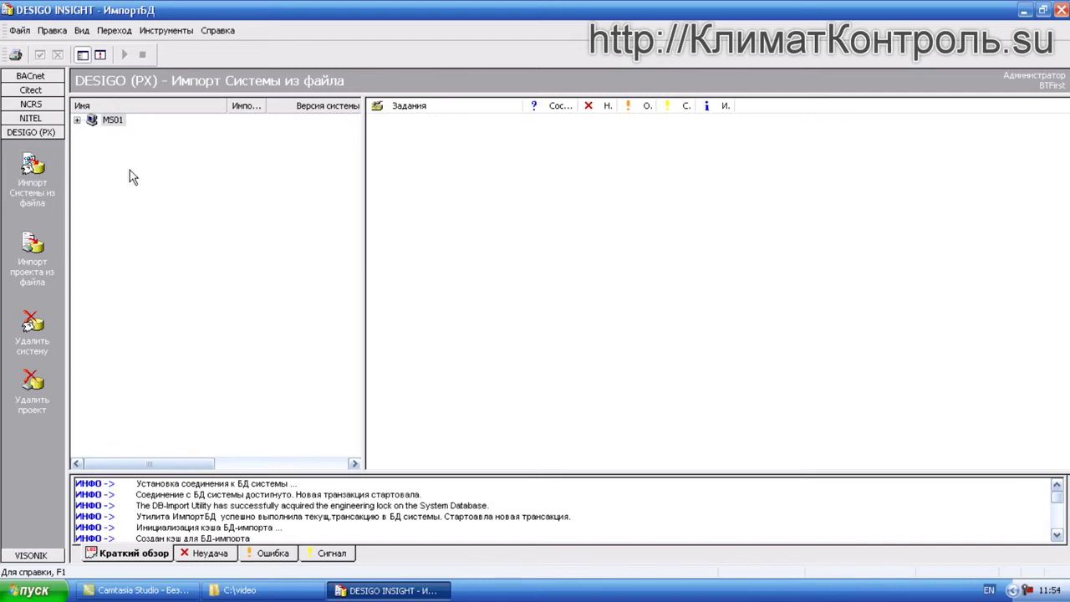
Expand MS01 > Insight 4.1 and tick all five DIMeta0020 library files for import.
click(77, 120)
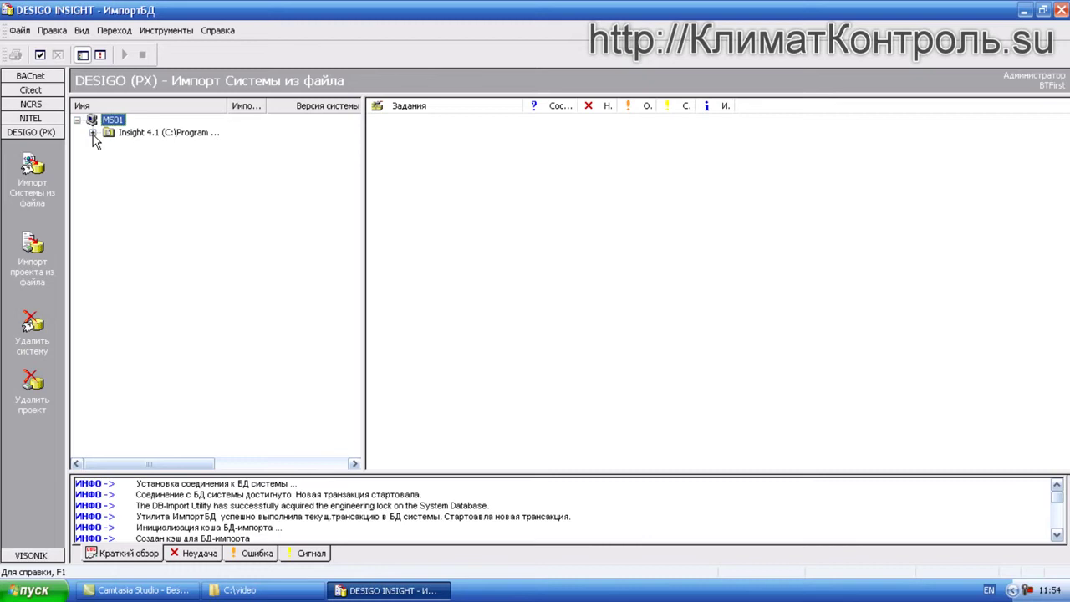
click(93, 133)
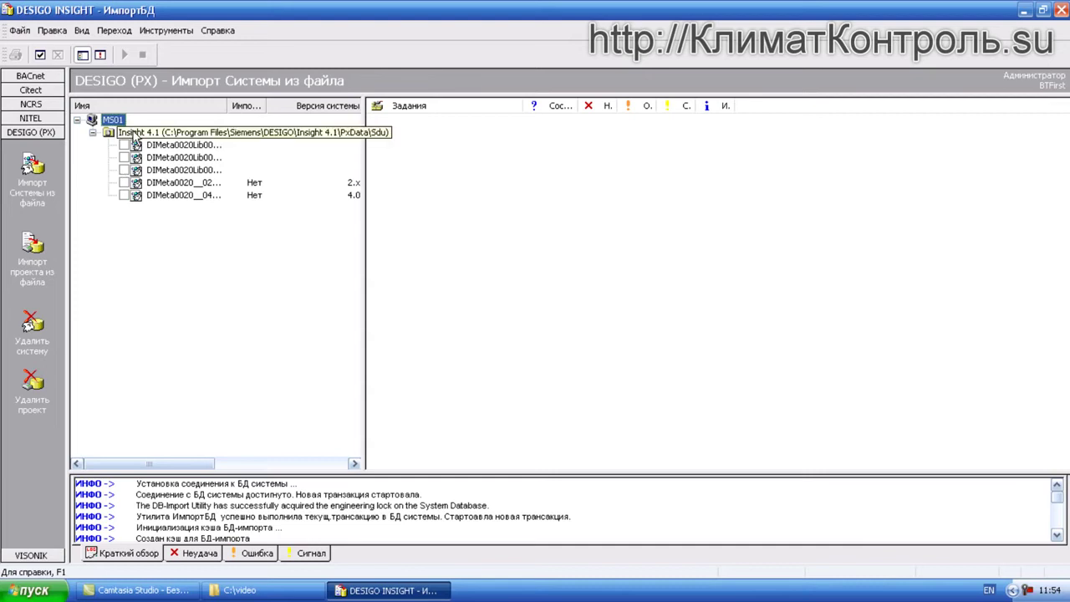
click(134, 133)
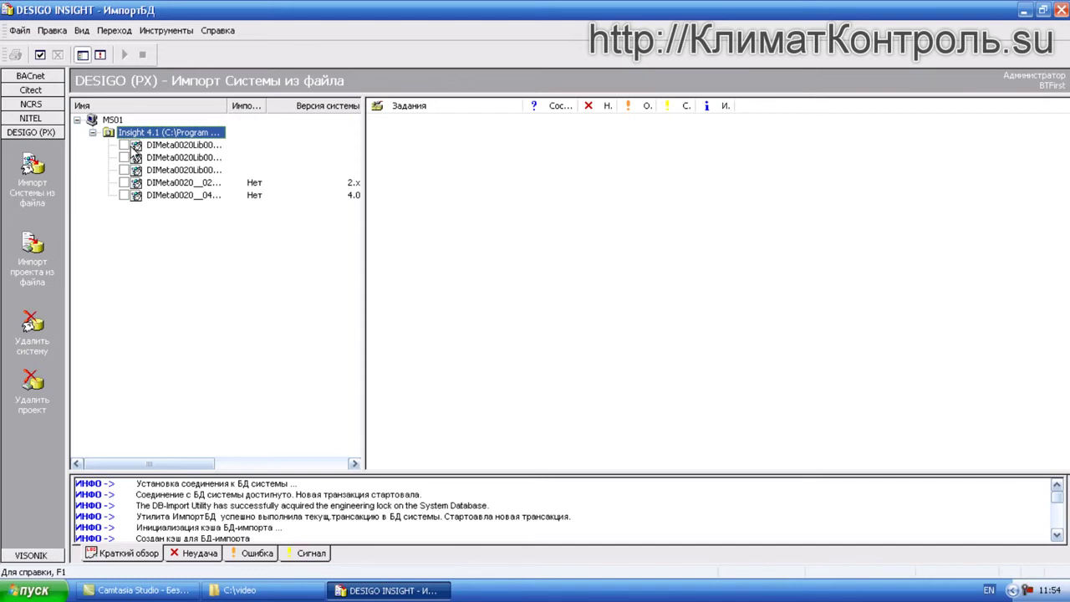
click(124, 145)
click(124, 157)
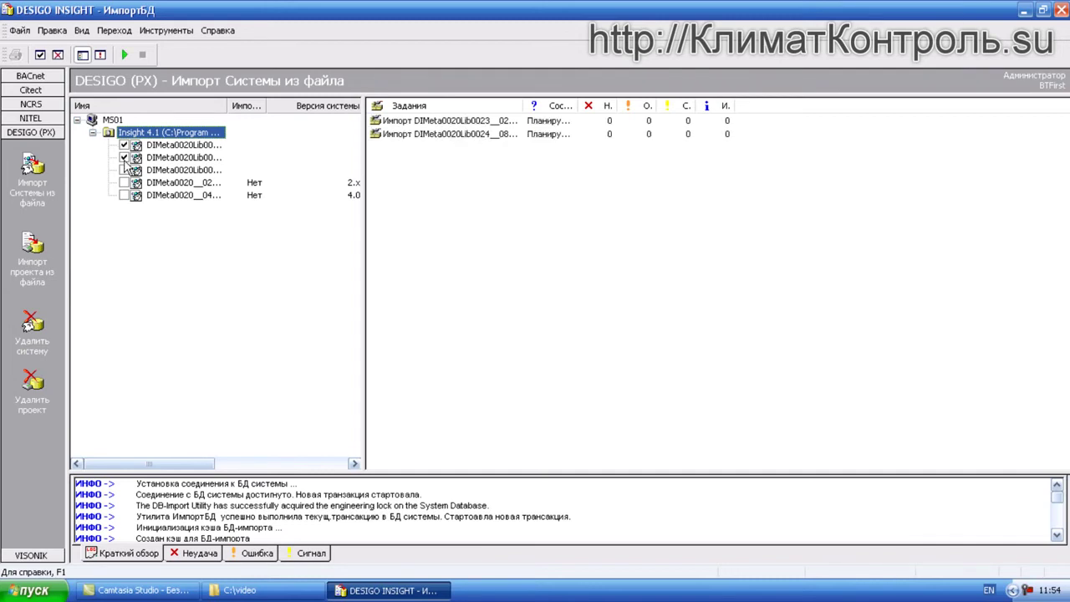
click(123, 170)
click(124, 183)
click(124, 194)
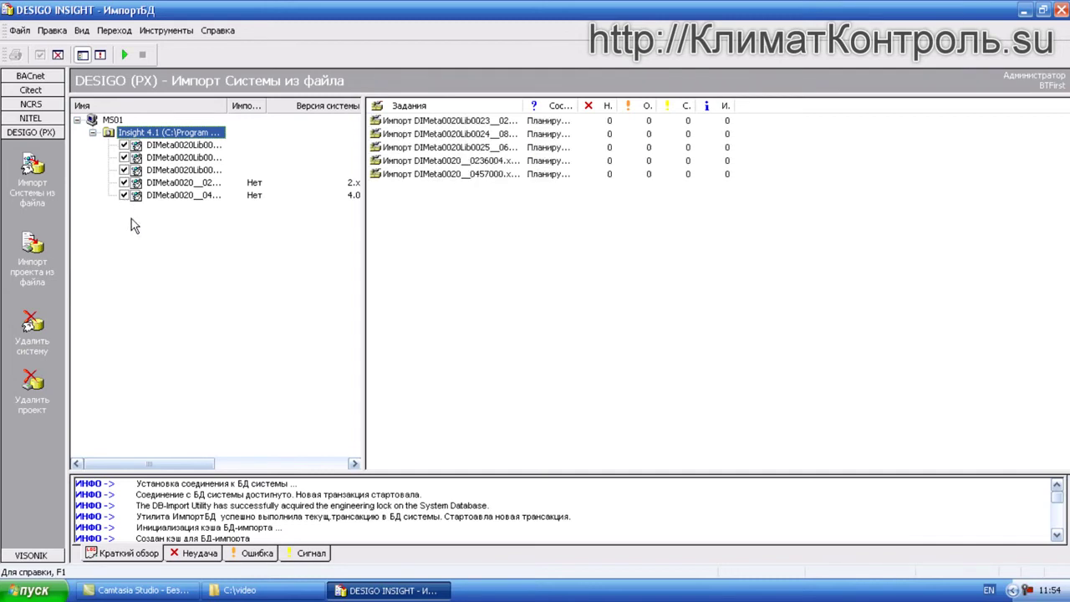
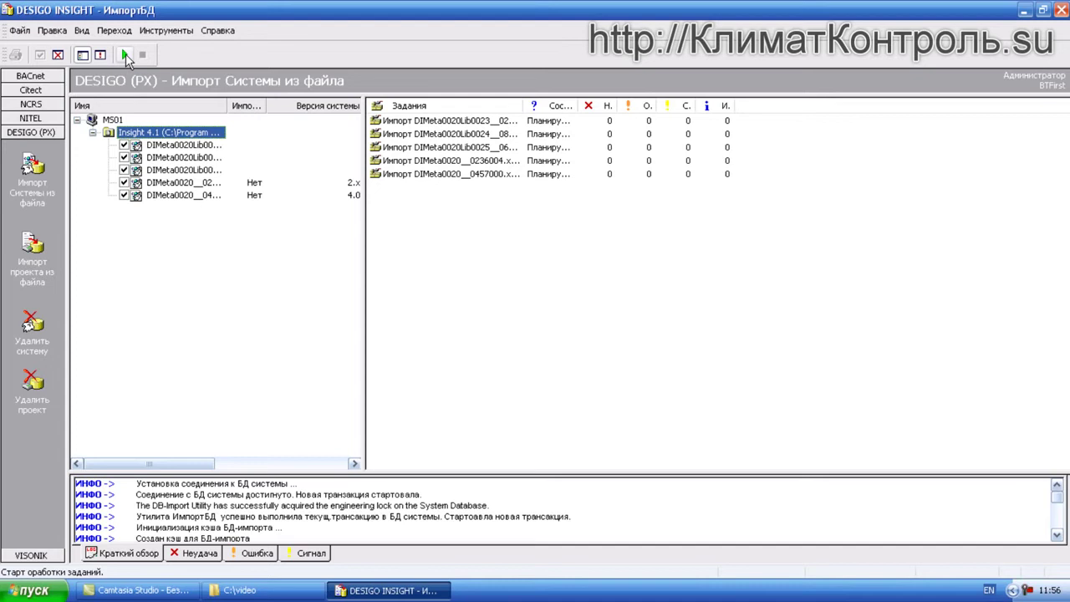
Run all five queued system library imports, answering 'Да для всех' to the confirmation.
click(125, 56)
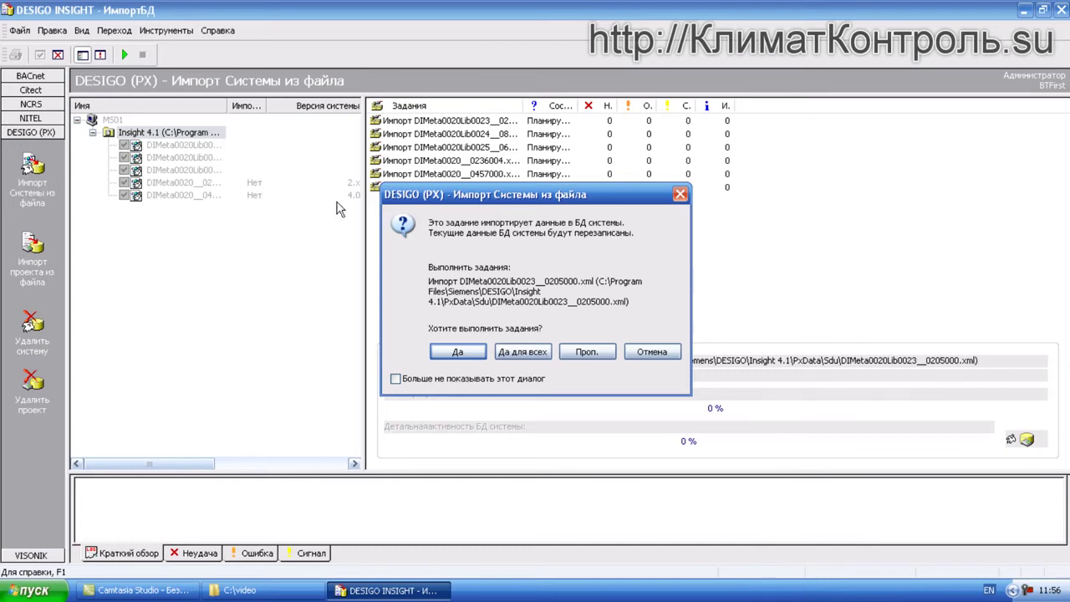
click(524, 352)
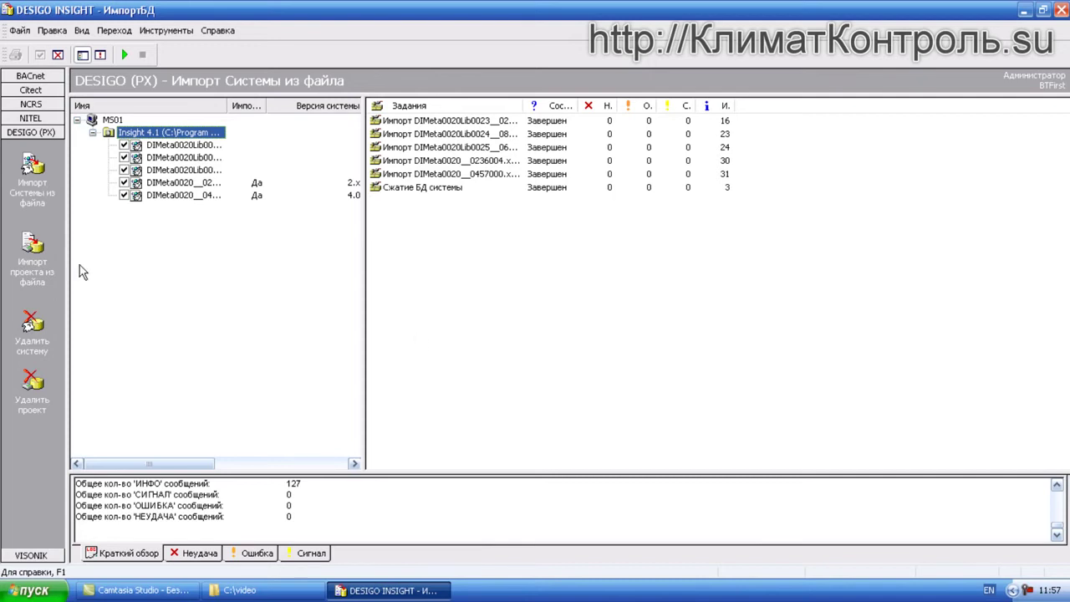
Switch to 'Импорт проекта из файла' and show the working-directory pane, dismissing the site-folder message.
click(33, 243)
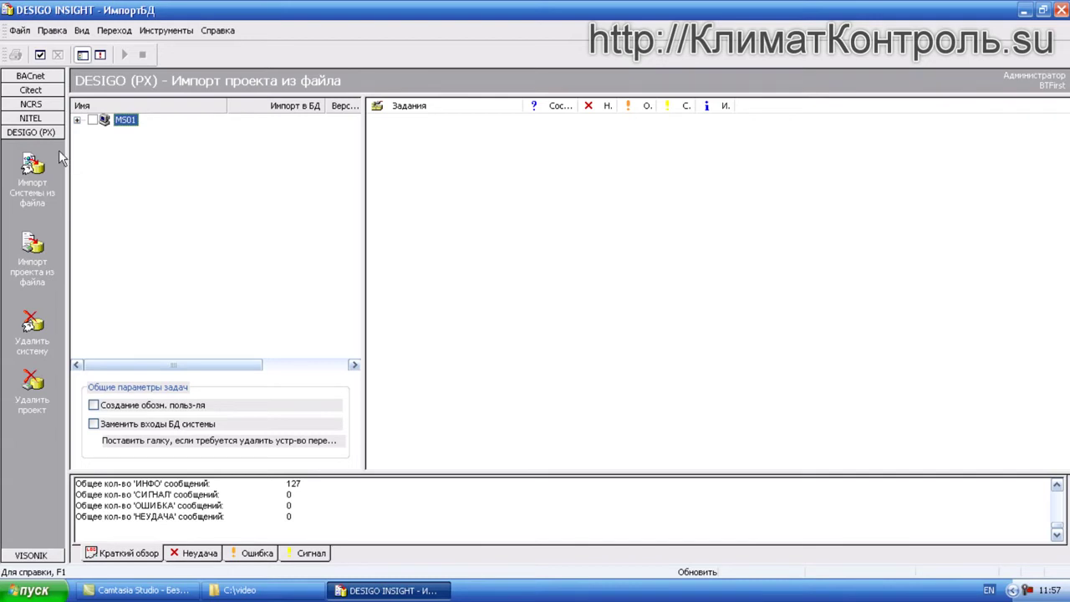
click(83, 34)
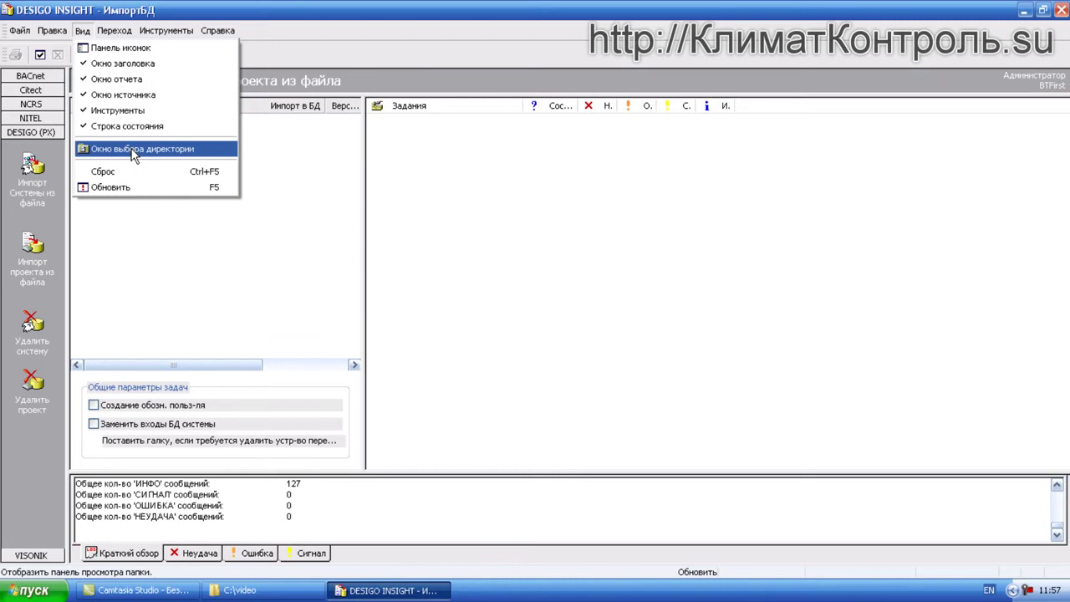
click(132, 147)
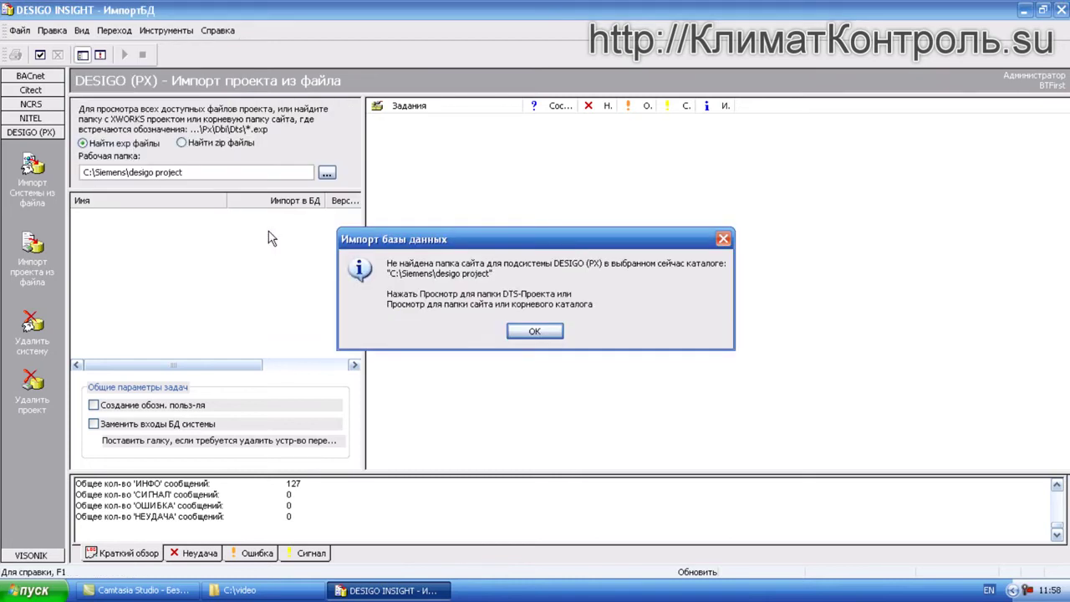
click(529, 332)
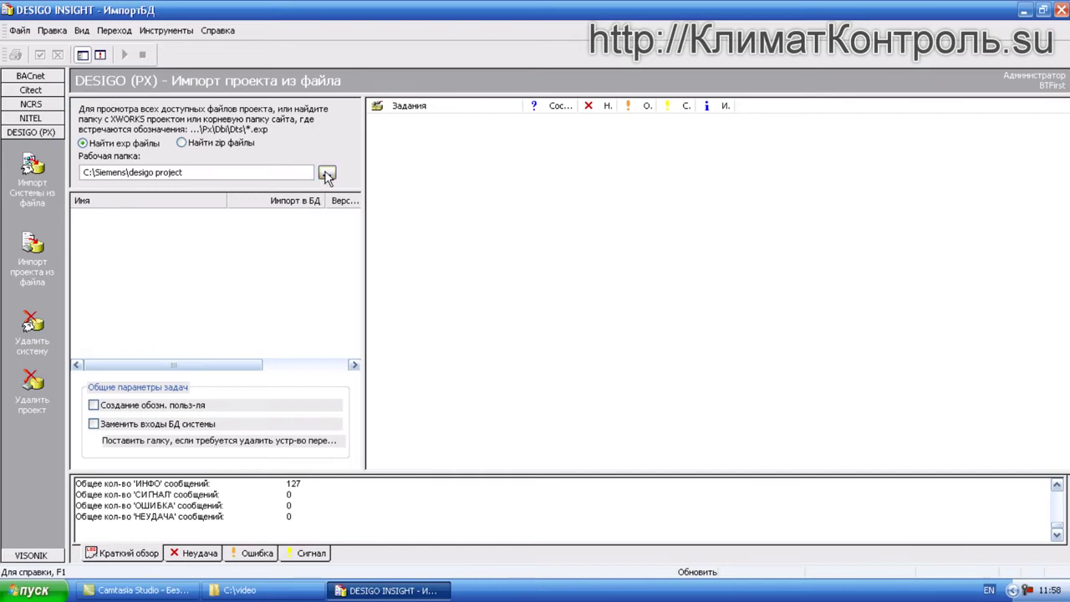
Browse C:\Siemens and look into the project path, archive path, export path and desigo project folders.
click(253, 590)
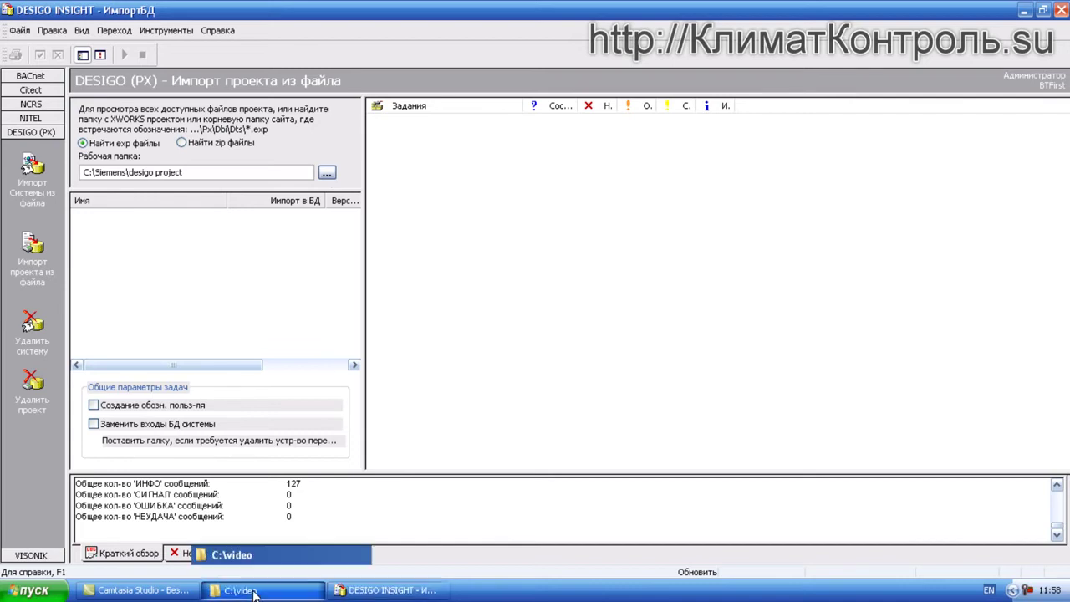
click(121, 53)
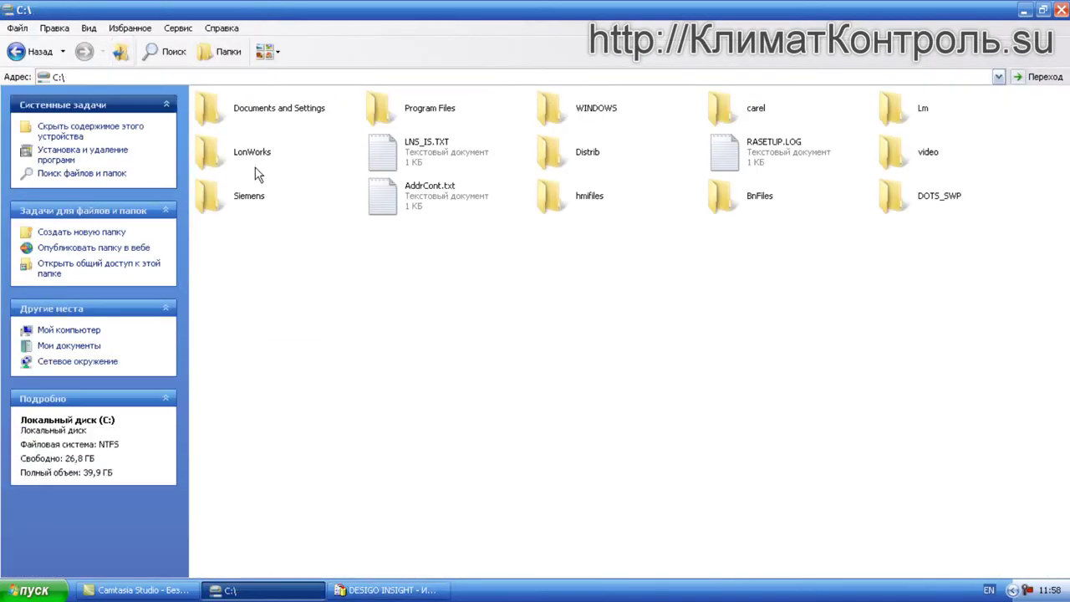
double_click(241, 201)
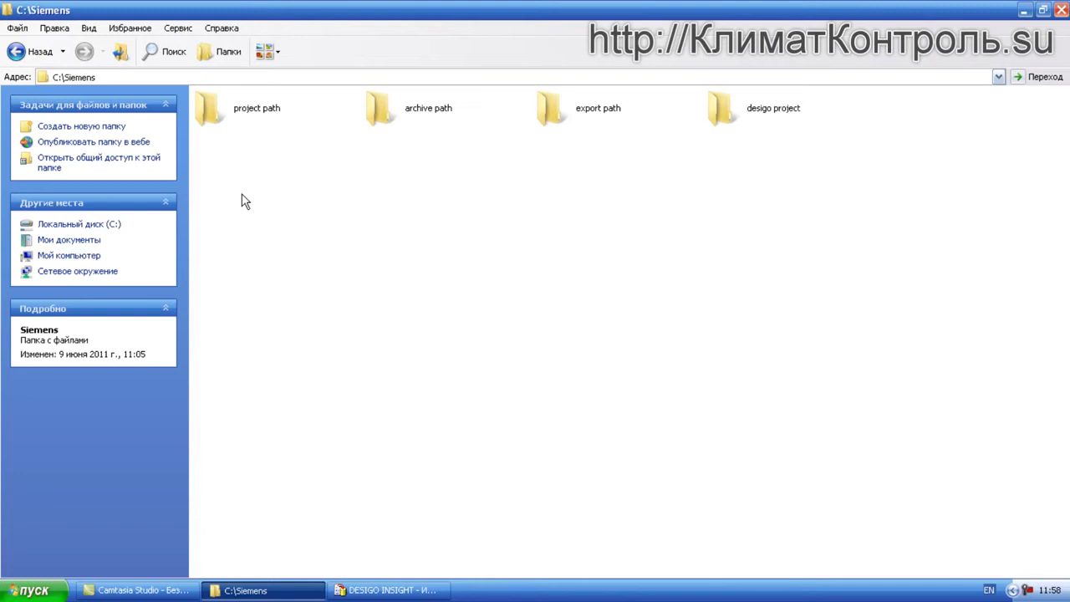
double_click(249, 117)
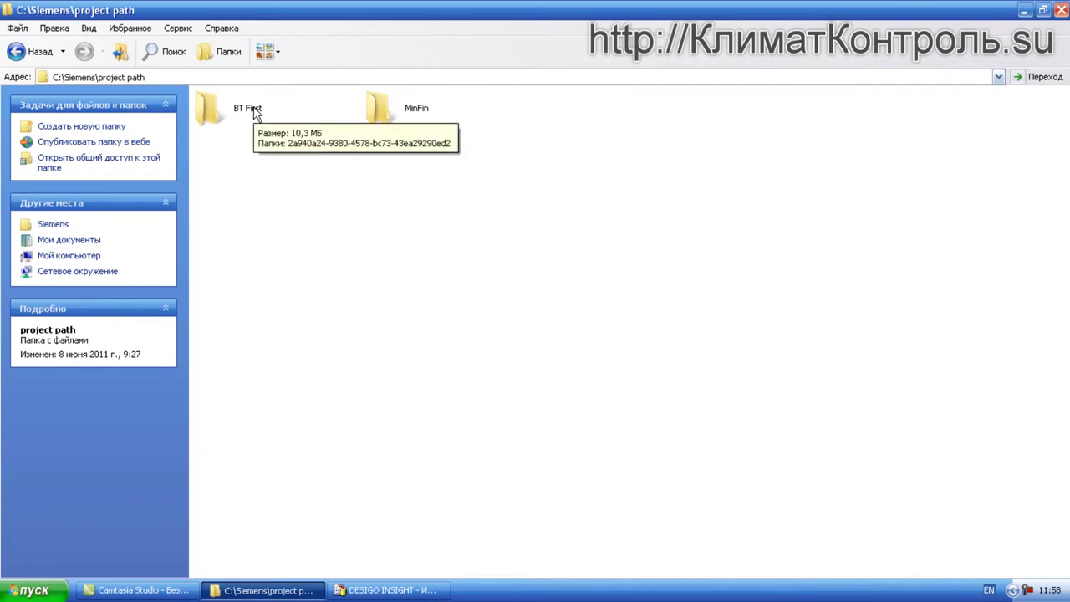
double_click(389, 107)
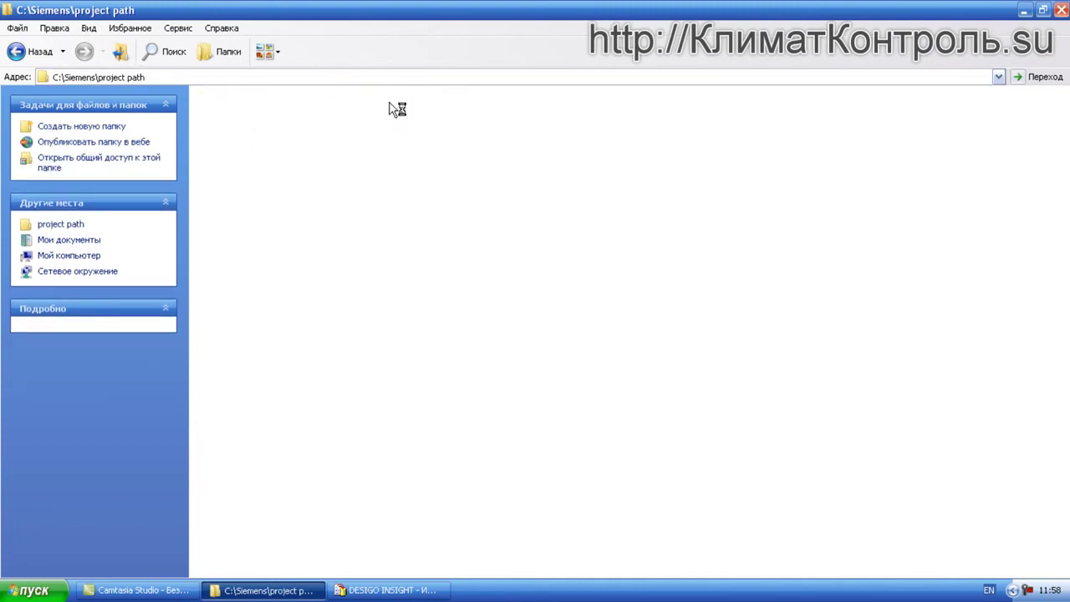
click(121, 52)
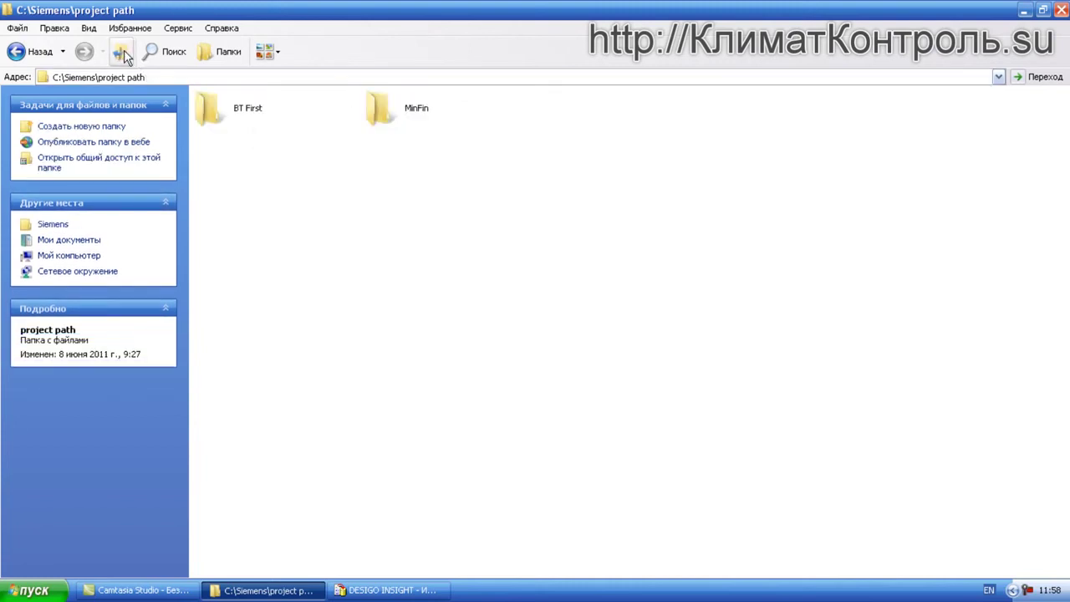
click(121, 52)
double_click(374, 109)
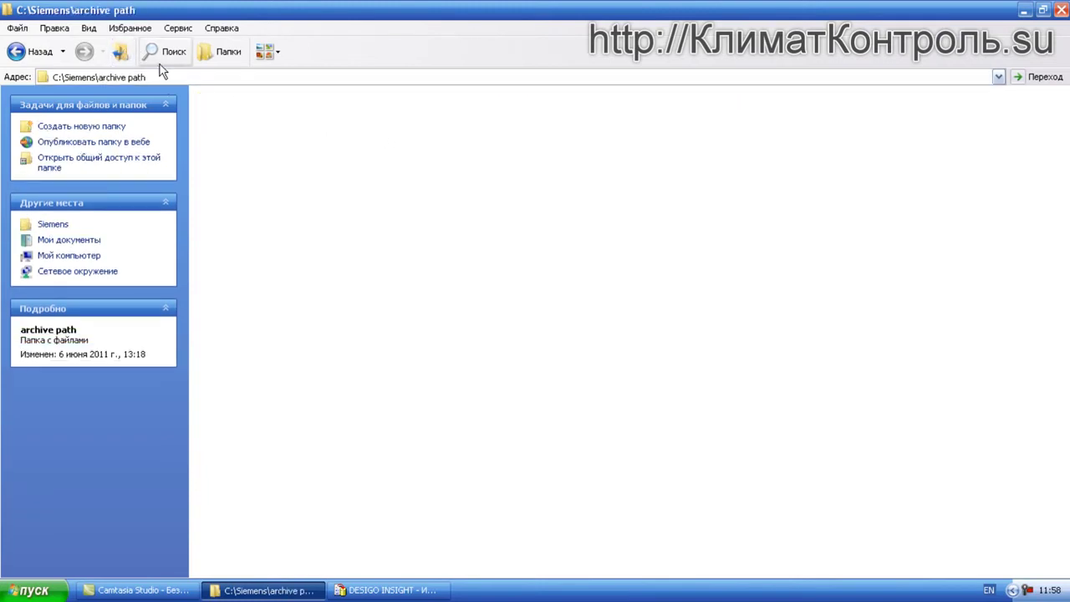
click(121, 52)
double_click(568, 110)
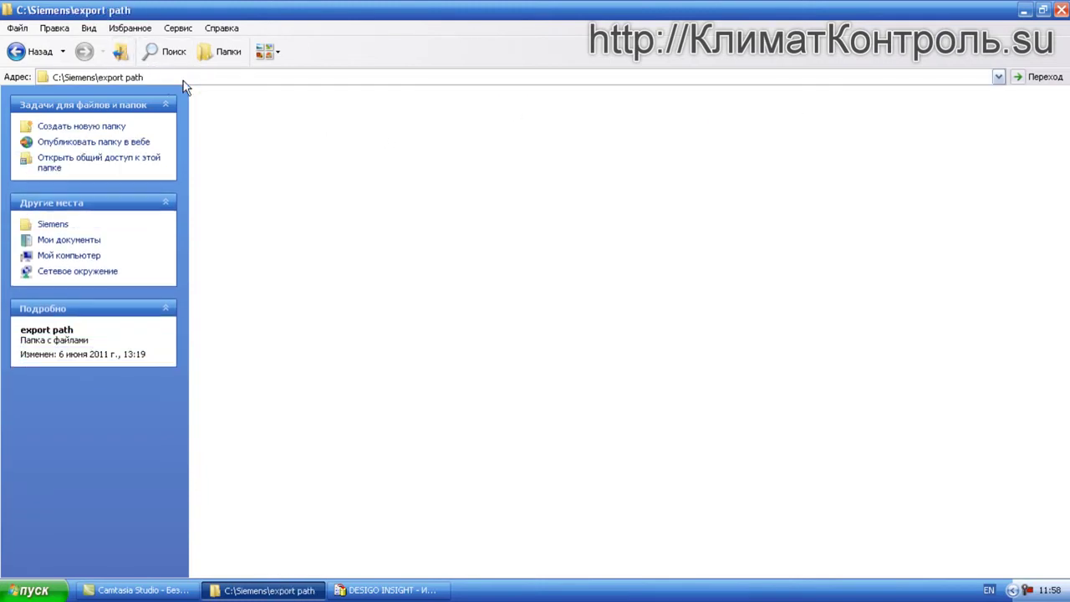
click(121, 52)
double_click(756, 113)
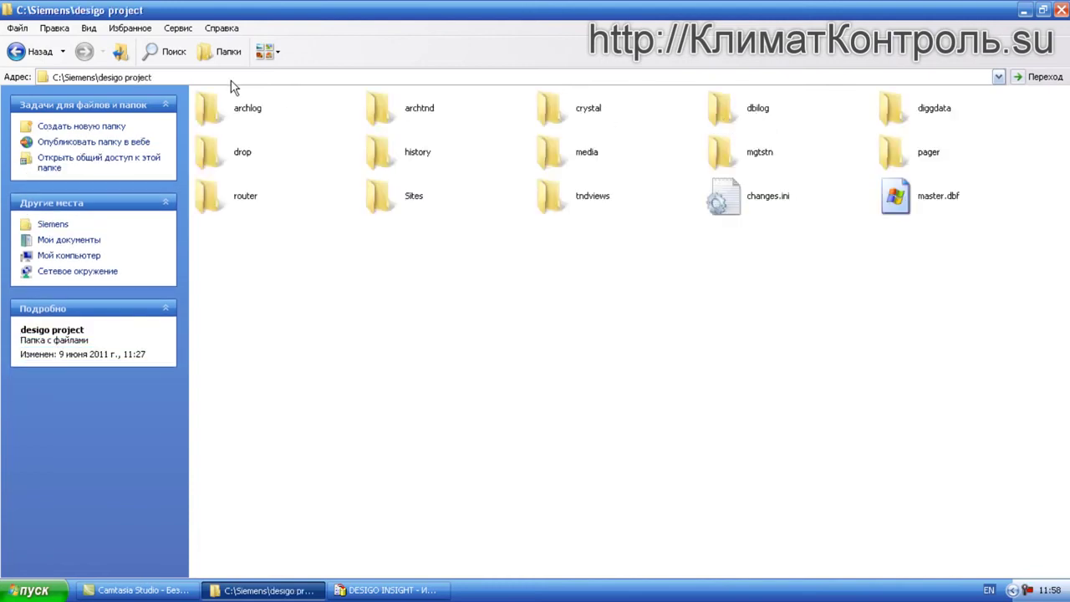
click(121, 52)
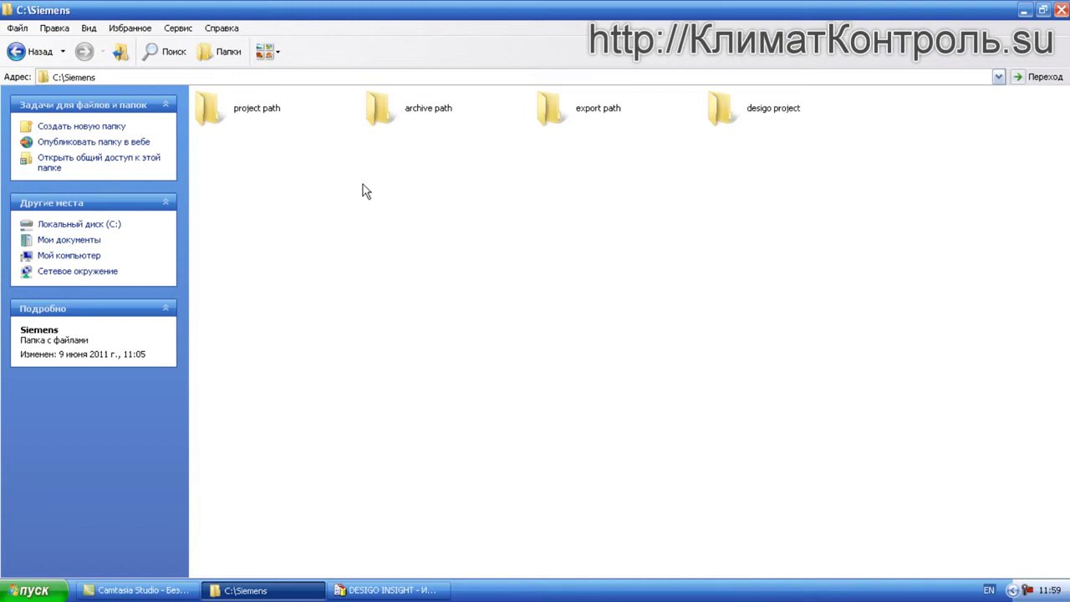
mouse_move(256, 113)
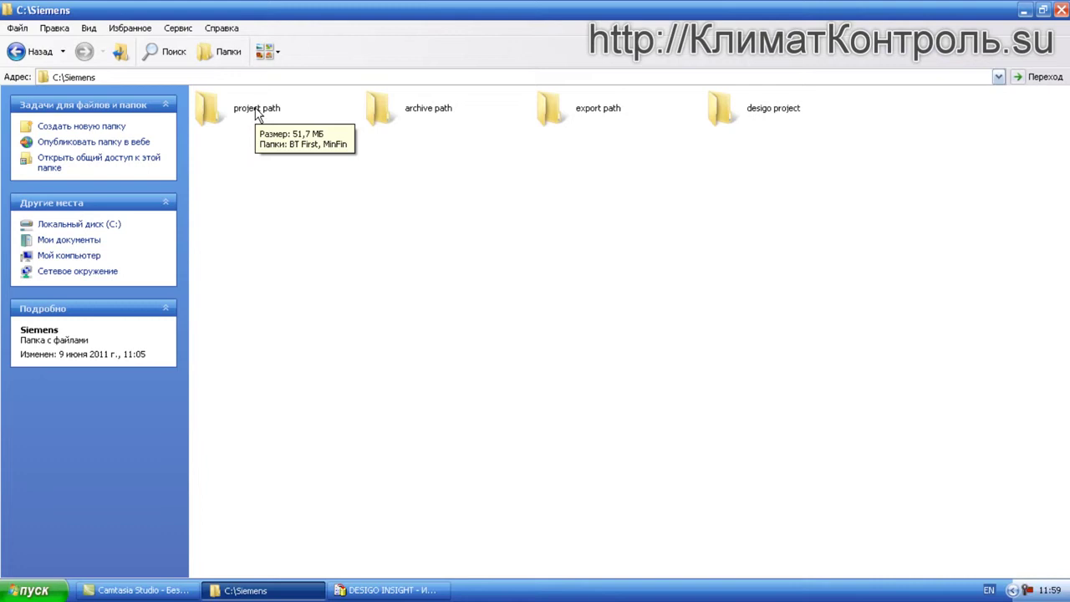
click(256, 115)
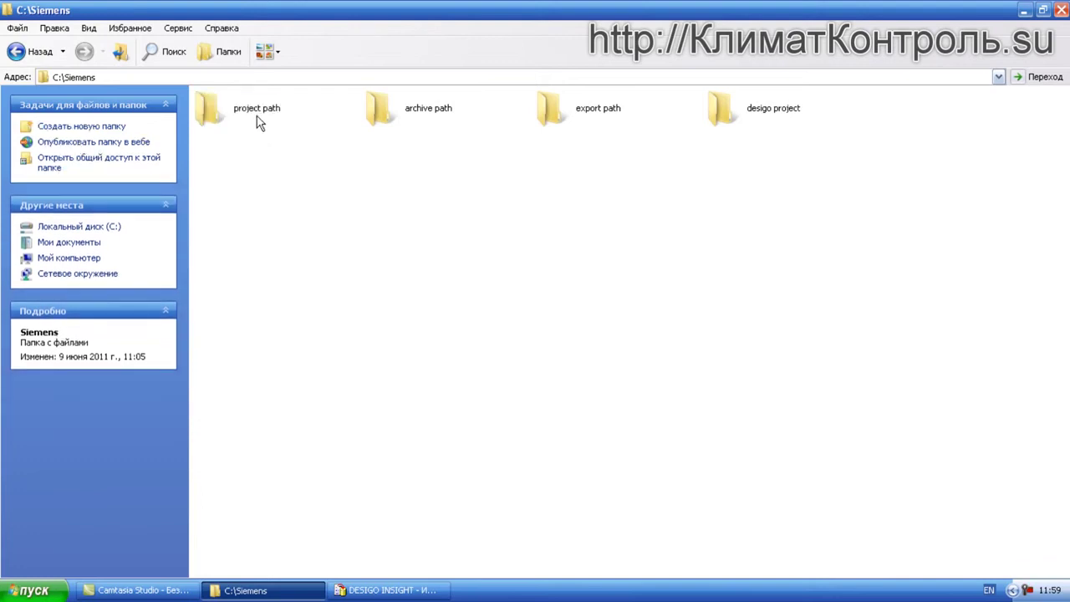
double_click(257, 113)
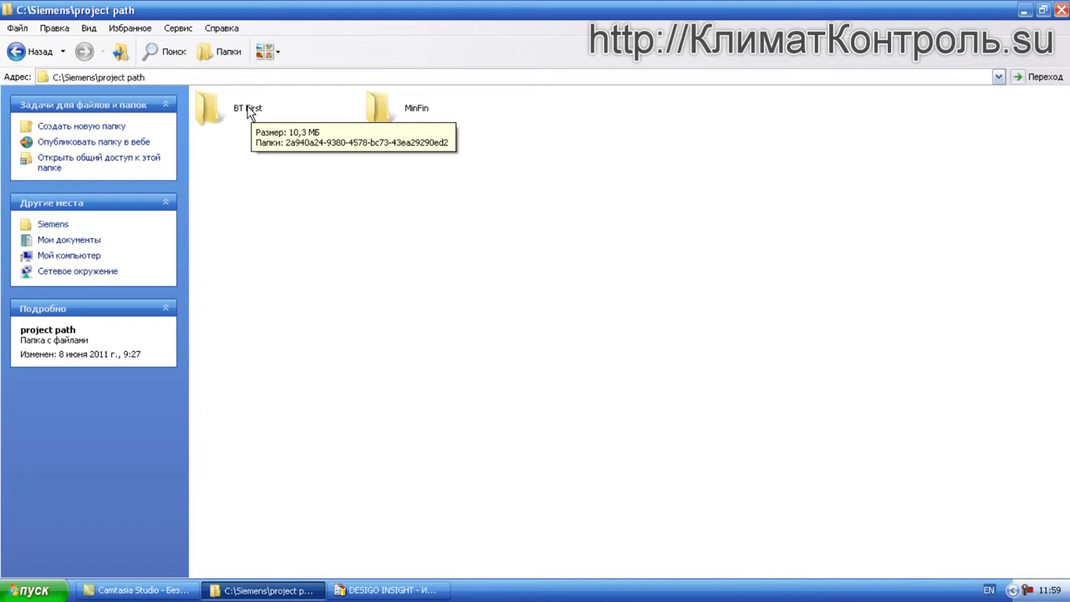
double_click(249, 115)
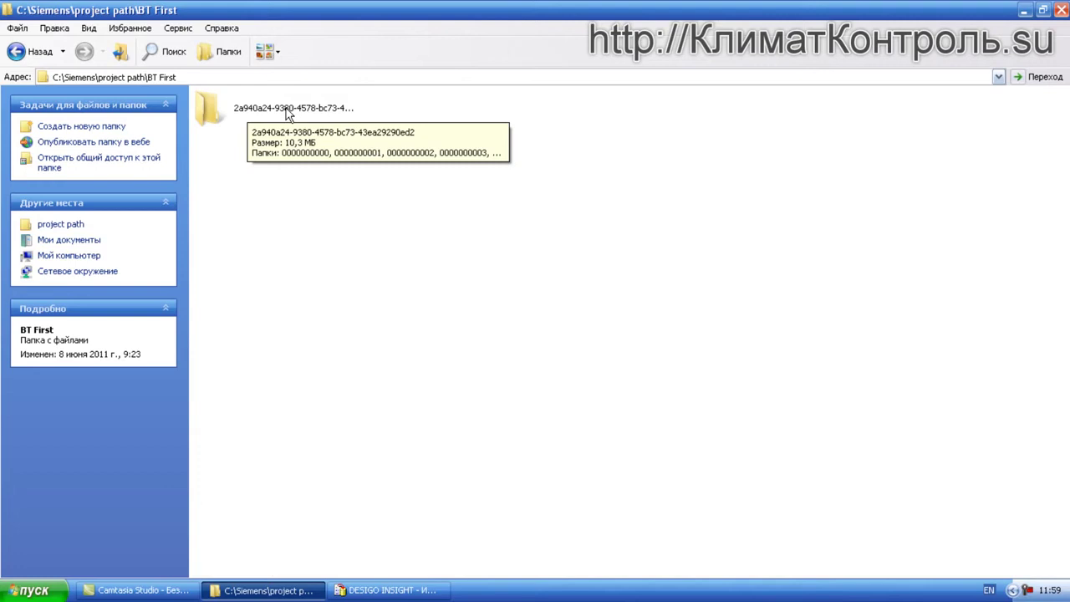
double_click(287, 113)
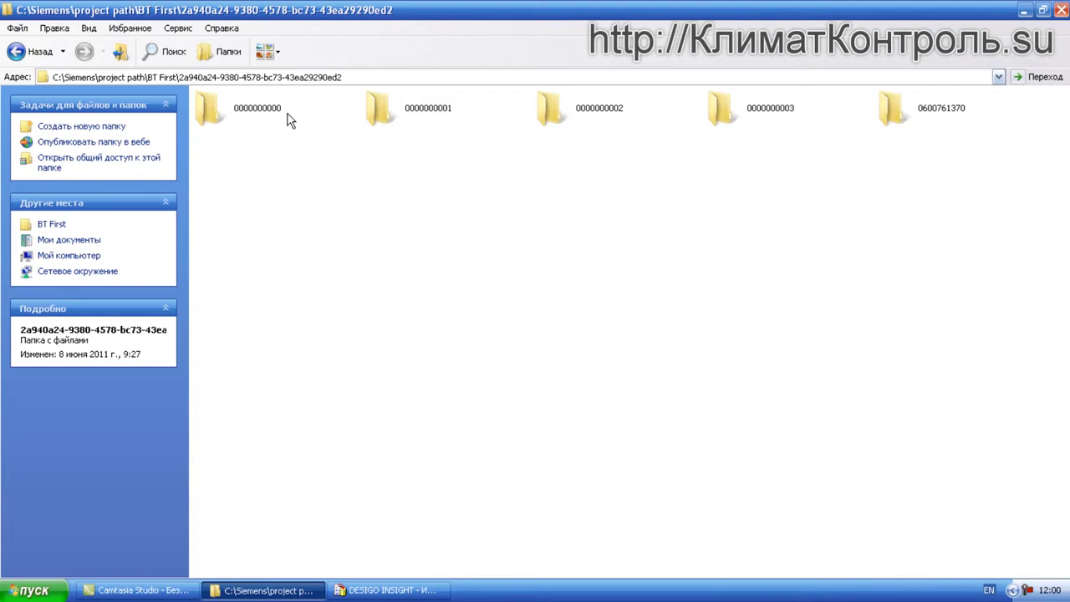
click(937, 115)
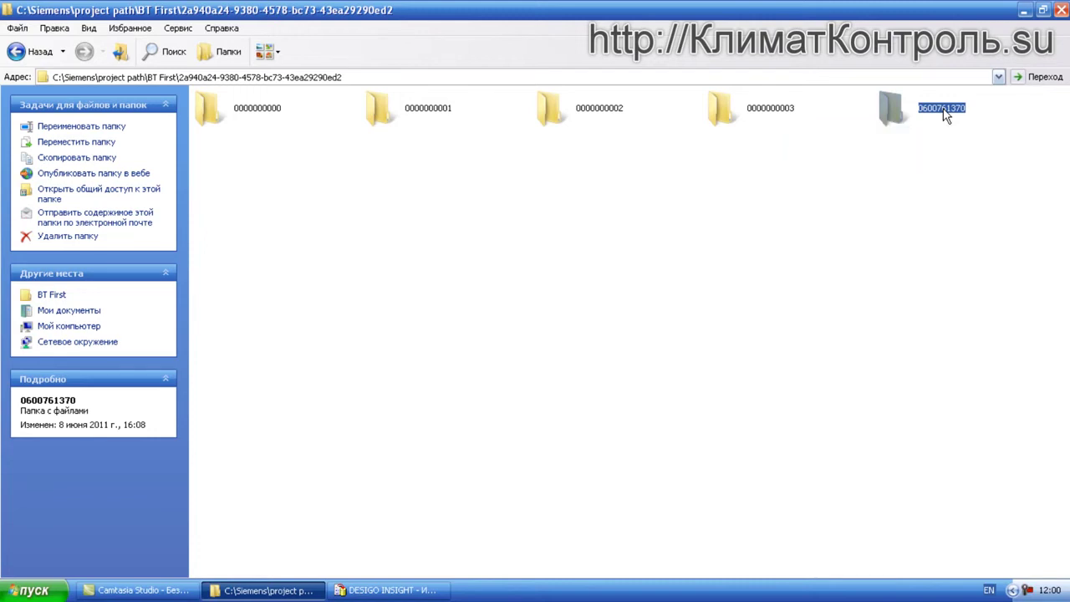
double_click(943, 110)
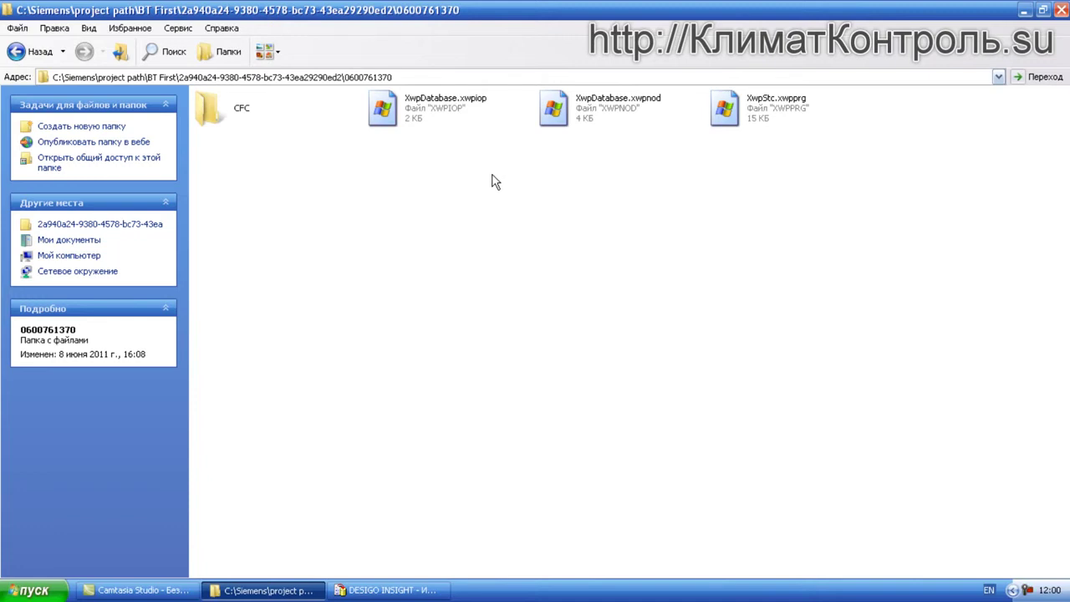
double_click(277, 109)
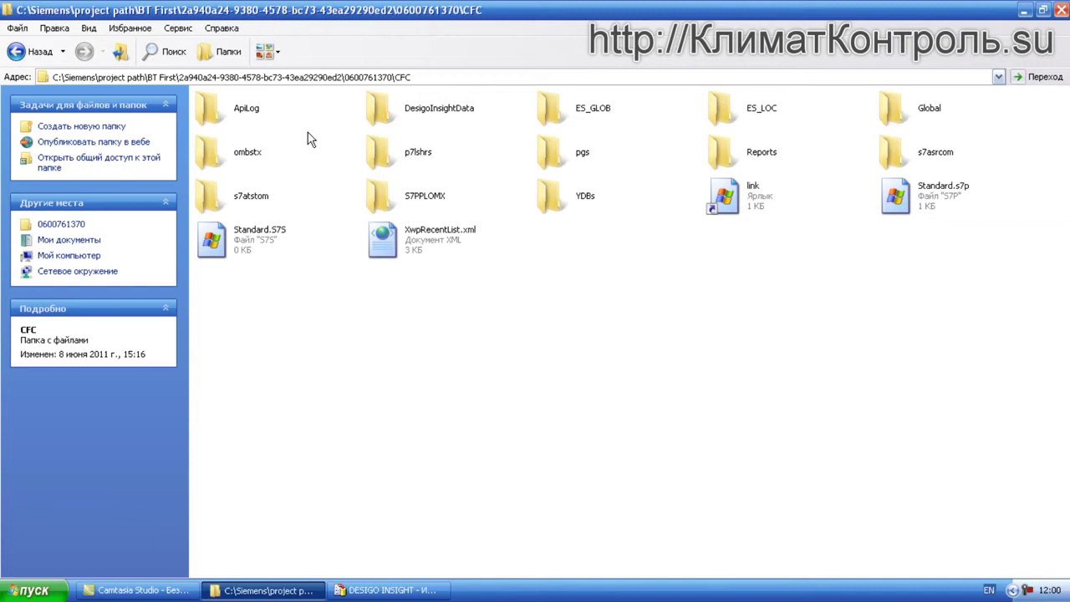
double_click(439, 117)
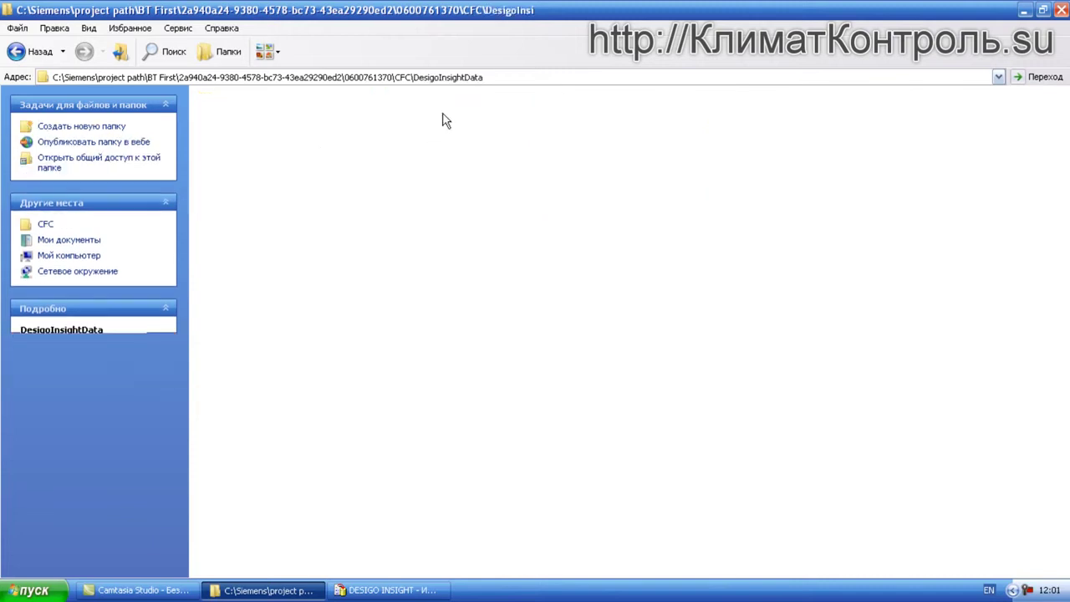
double_click(257, 110)
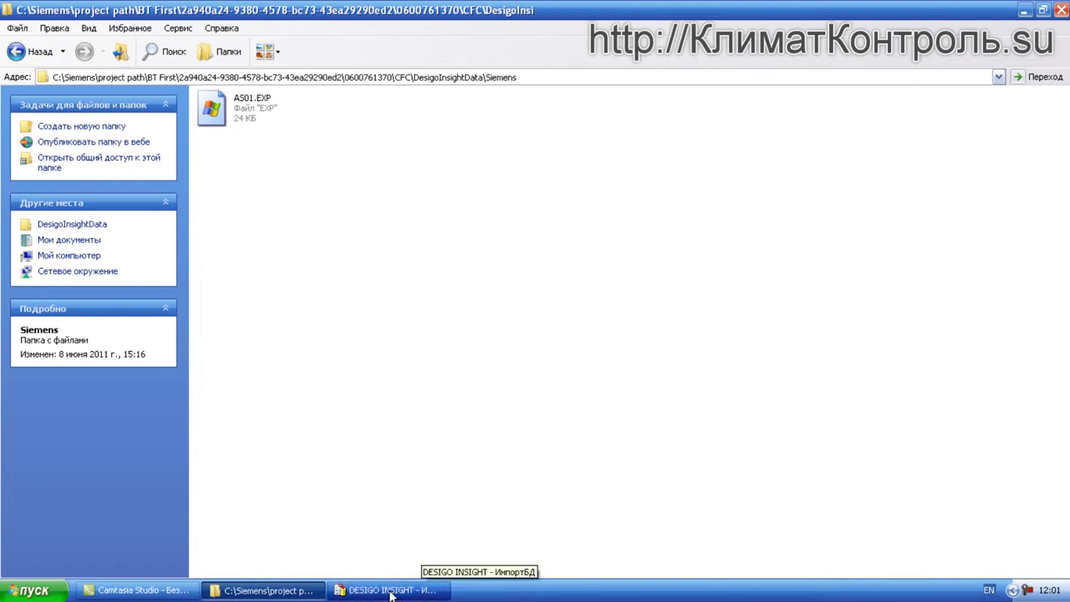
Set the ImportDB working folder to the BT First GUID-named folder under project path.
click(393, 592)
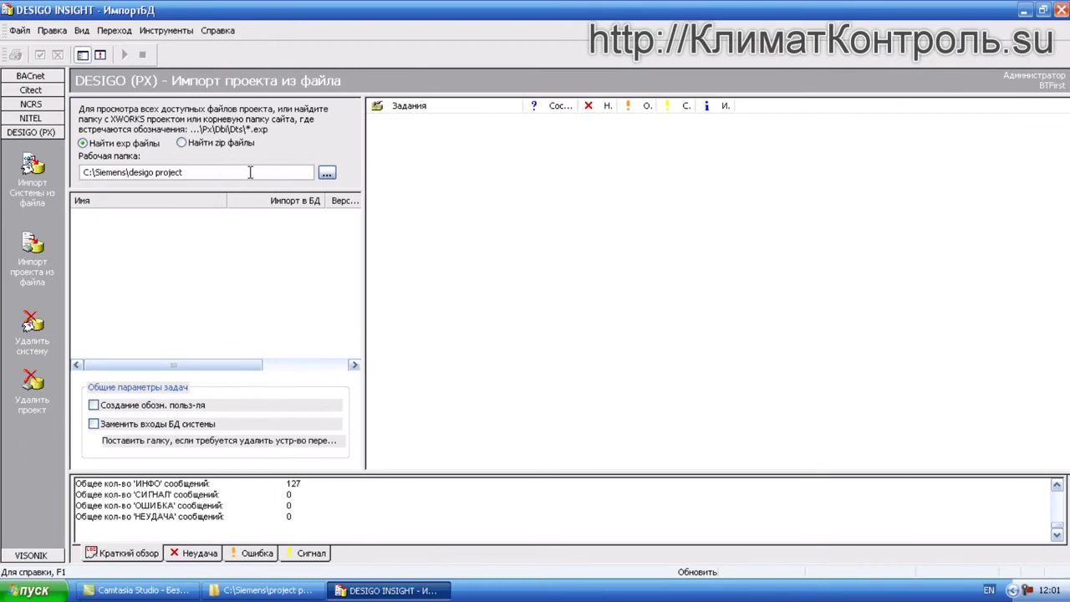
click(326, 173)
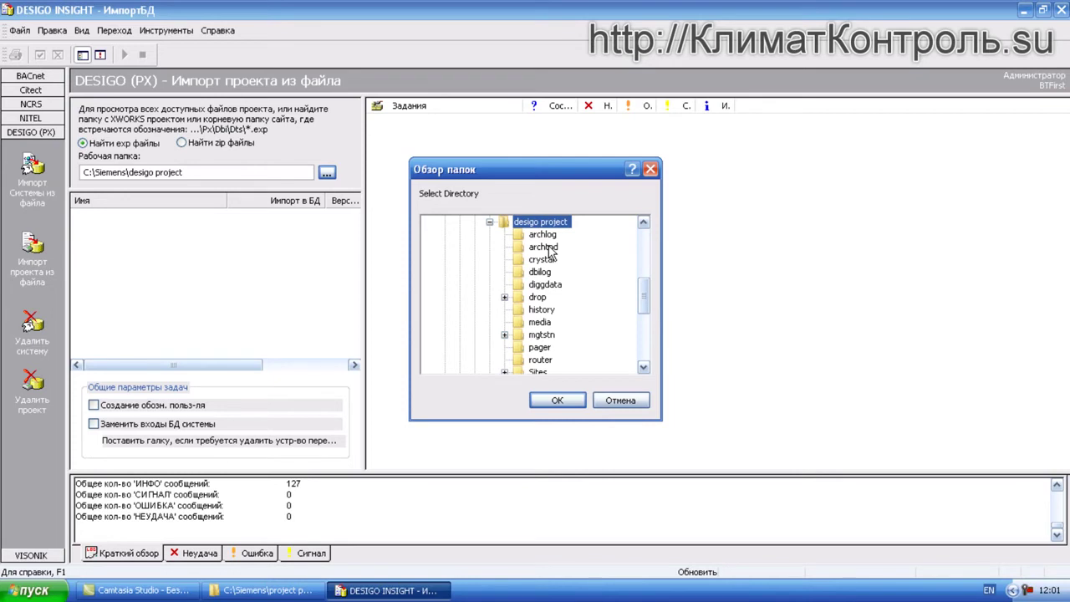
click(490, 222)
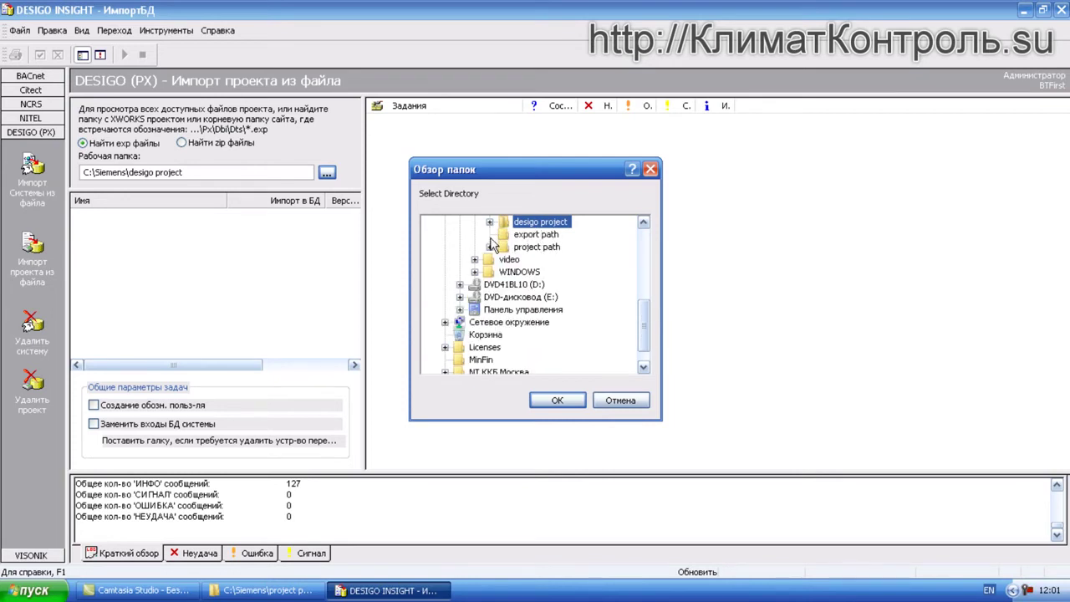
click(490, 247)
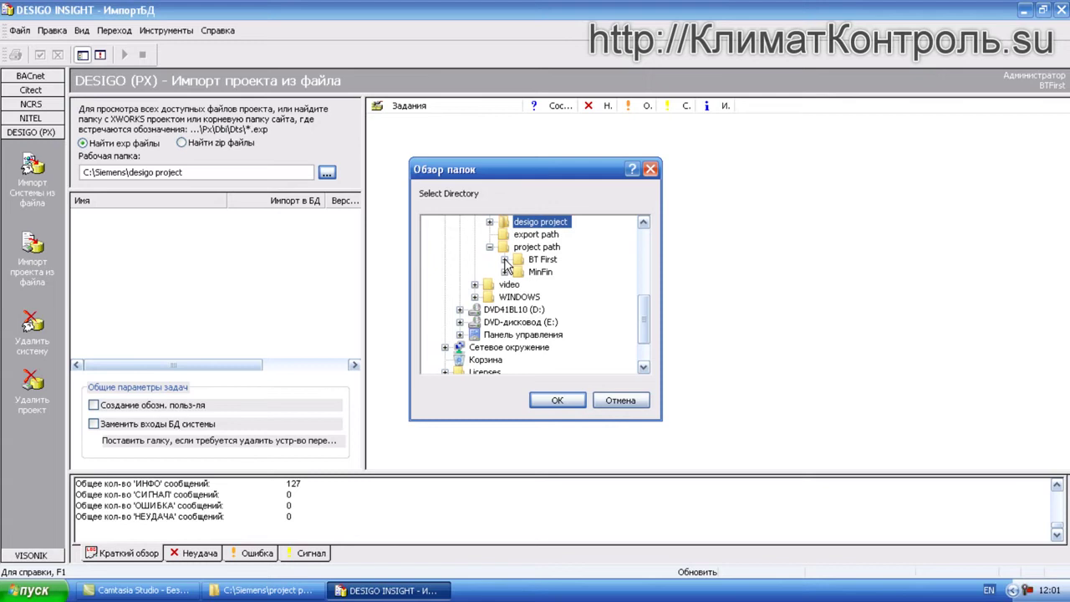
click(505, 260)
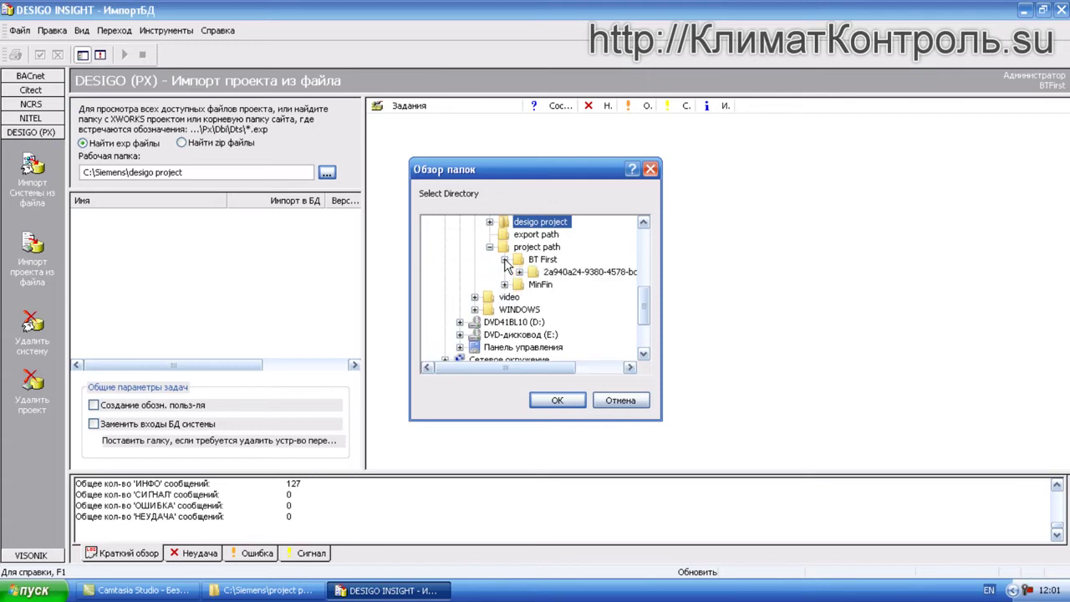
click(562, 276)
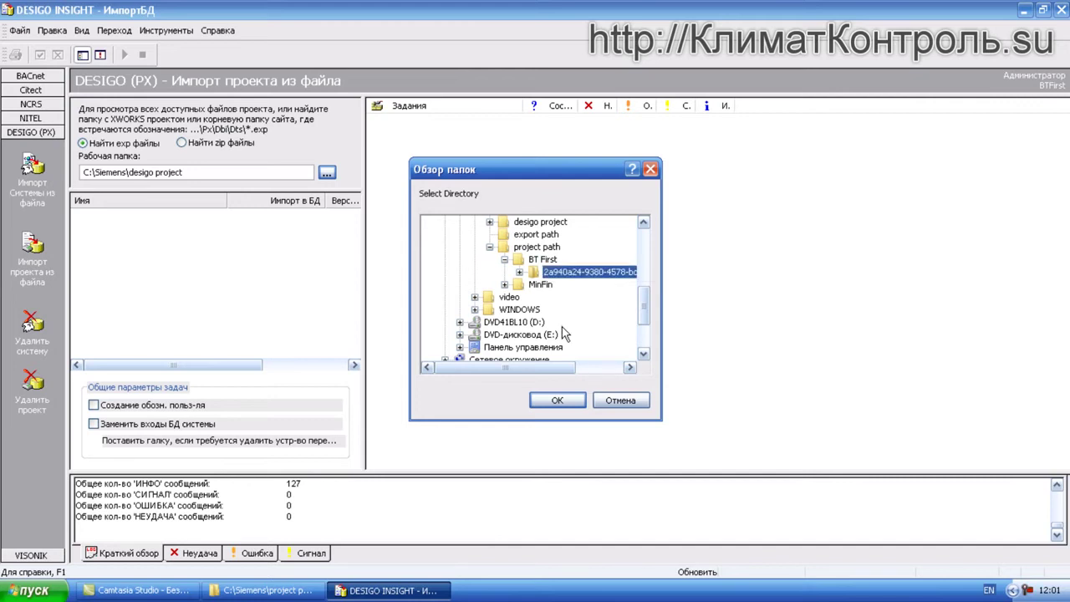
click(558, 401)
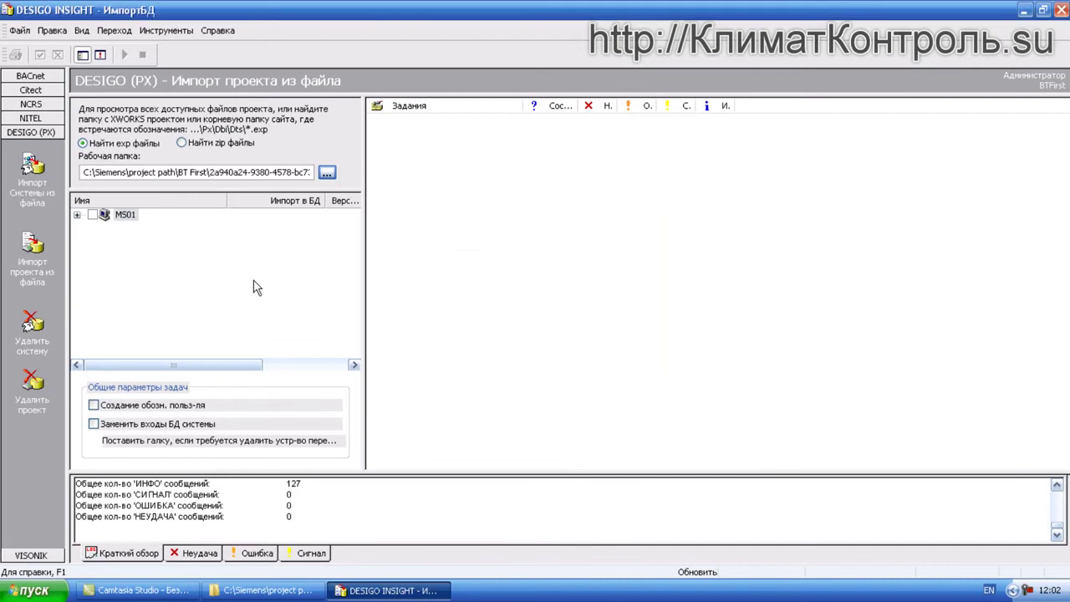
Expand MS01 and its Siemens site, then tick AS01.EXP to queue its import.
click(77, 215)
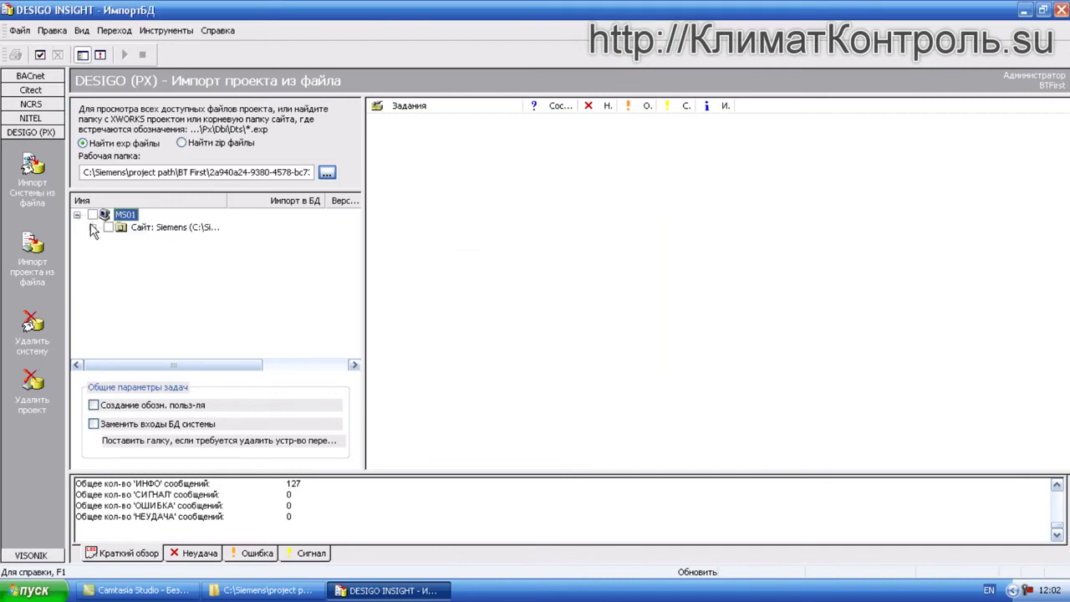
click(92, 227)
click(109, 230)
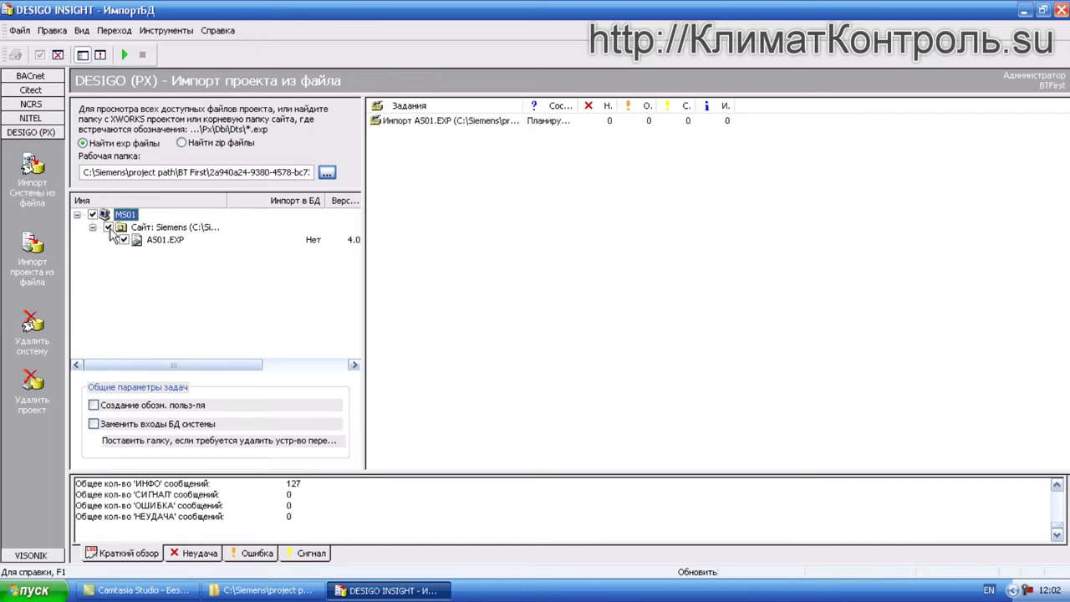
click(110, 230)
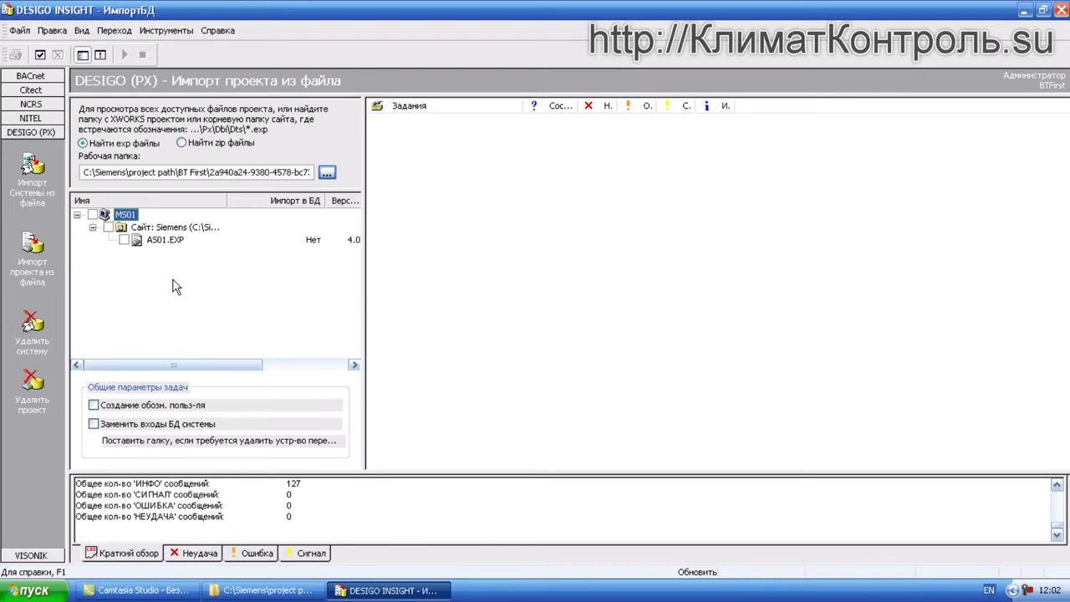
click(124, 240)
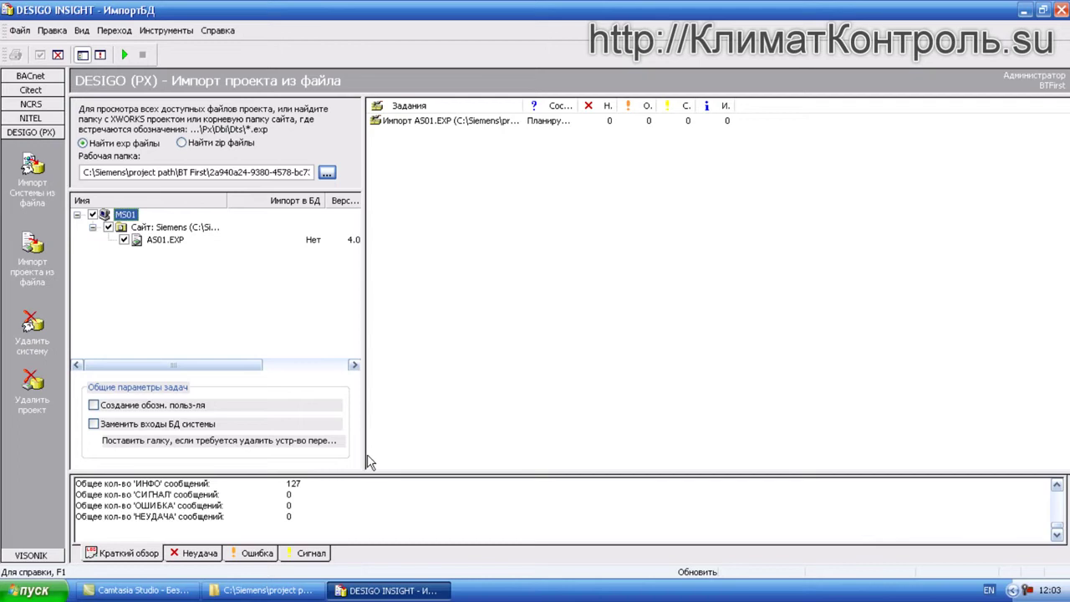
Widen the project file tree to show size and date columns, then select AS01.EXP.
drag(365, 455, 472, 458)
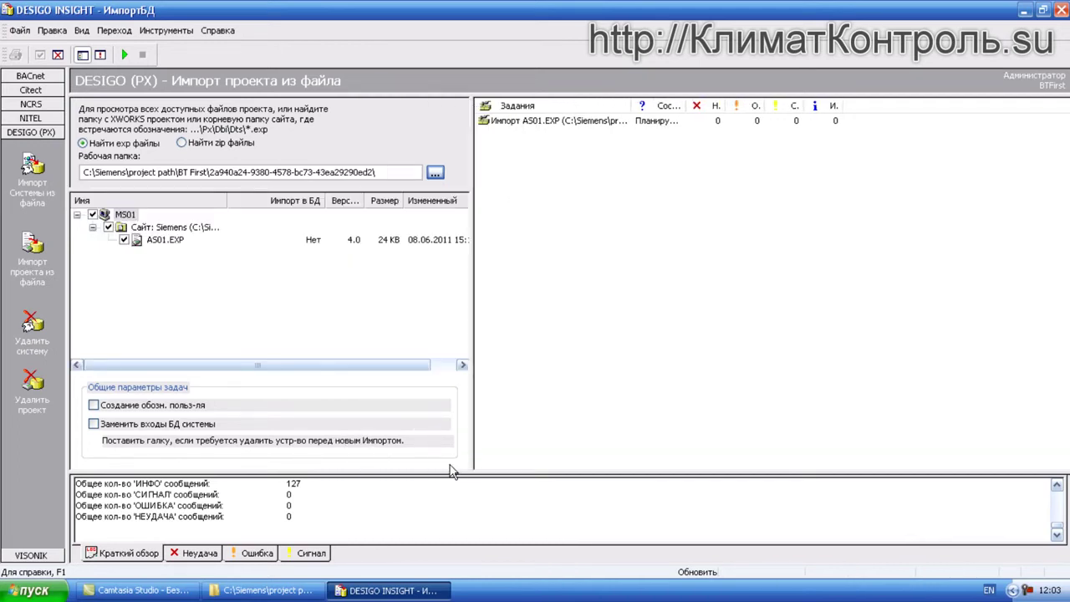
drag(472, 453, 451, 456)
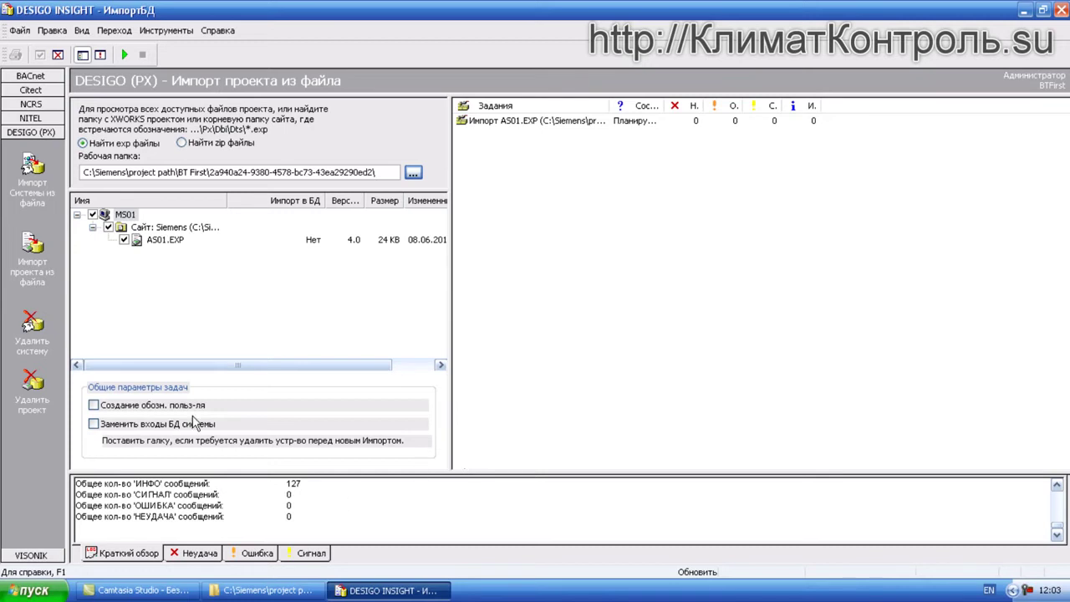
click(165, 241)
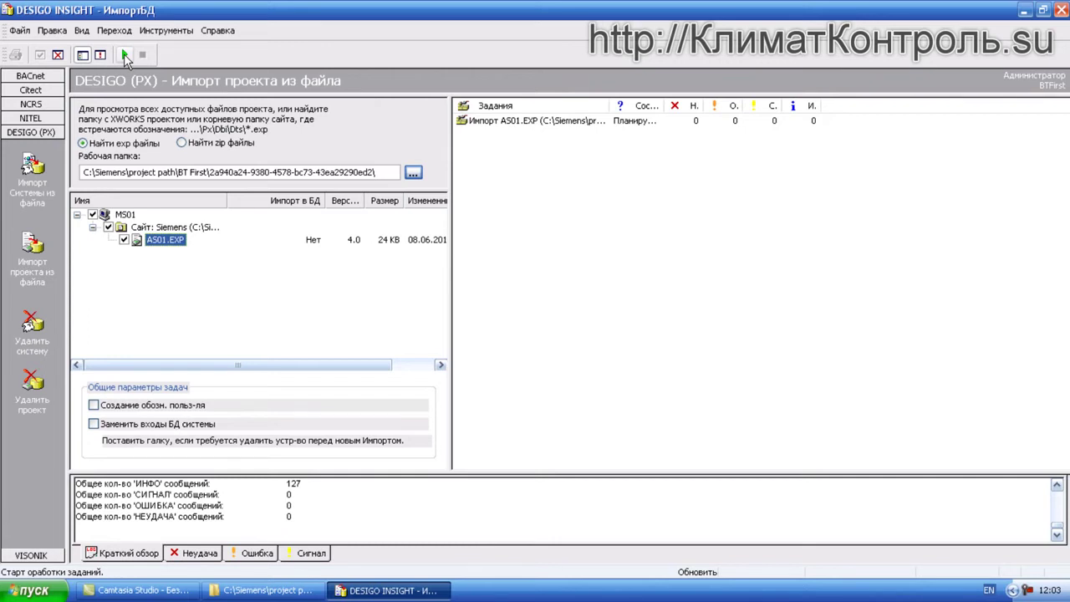
Start the AS01.EXP import into the system database and confirm with Да.
click(125, 56)
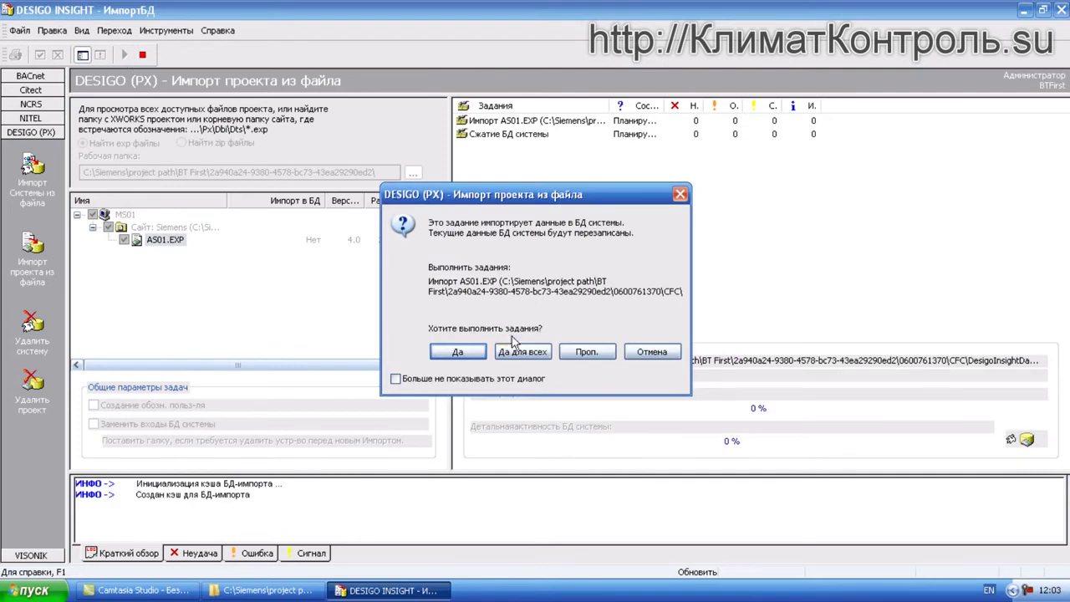
click(530, 355)
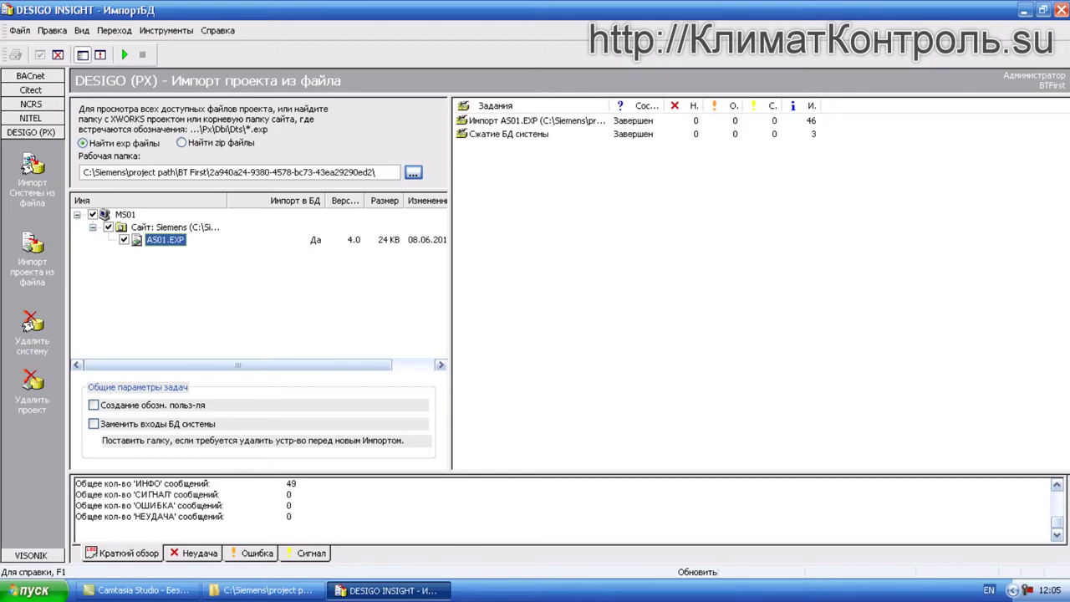
Close DESIGO INSIGHT, minimize the folder window and box-select desktop icons.
click(1063, 15)
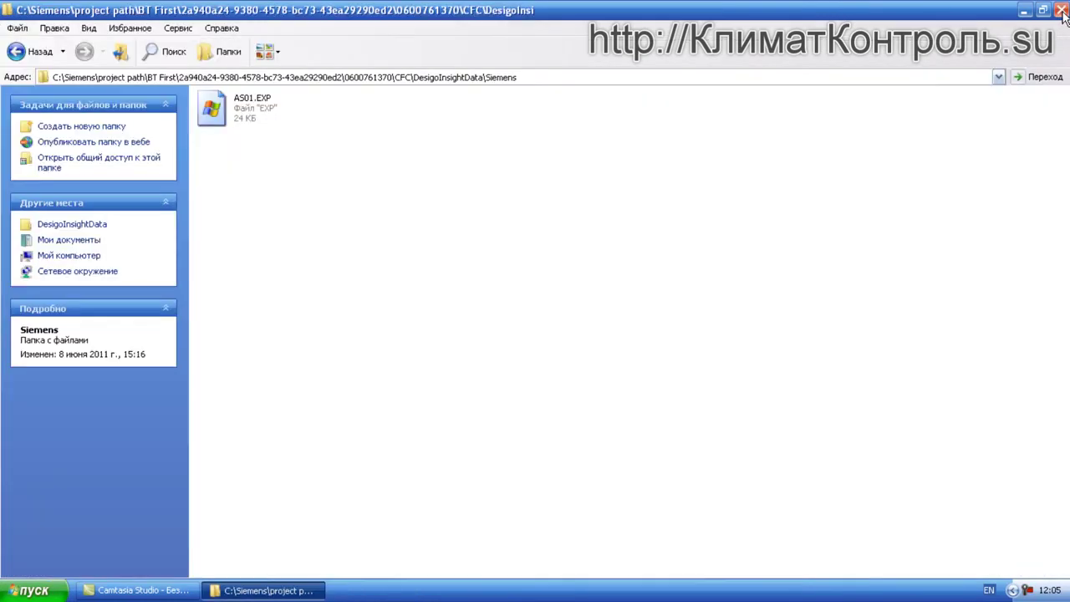
click(1025, 12)
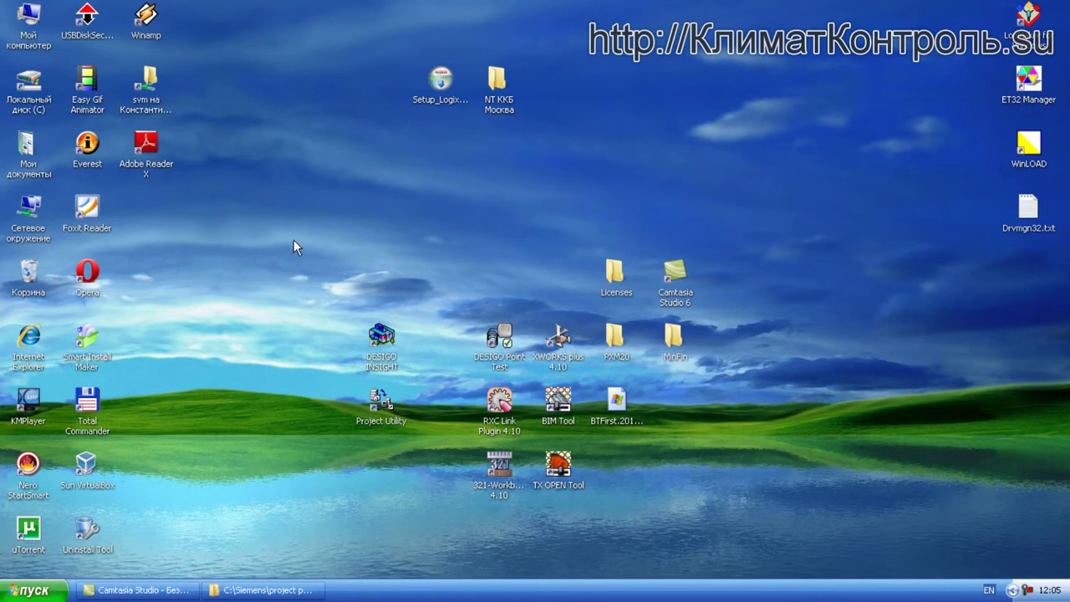
drag(300, 228, 328, 215)
click(328, 215)
click(41, 589)
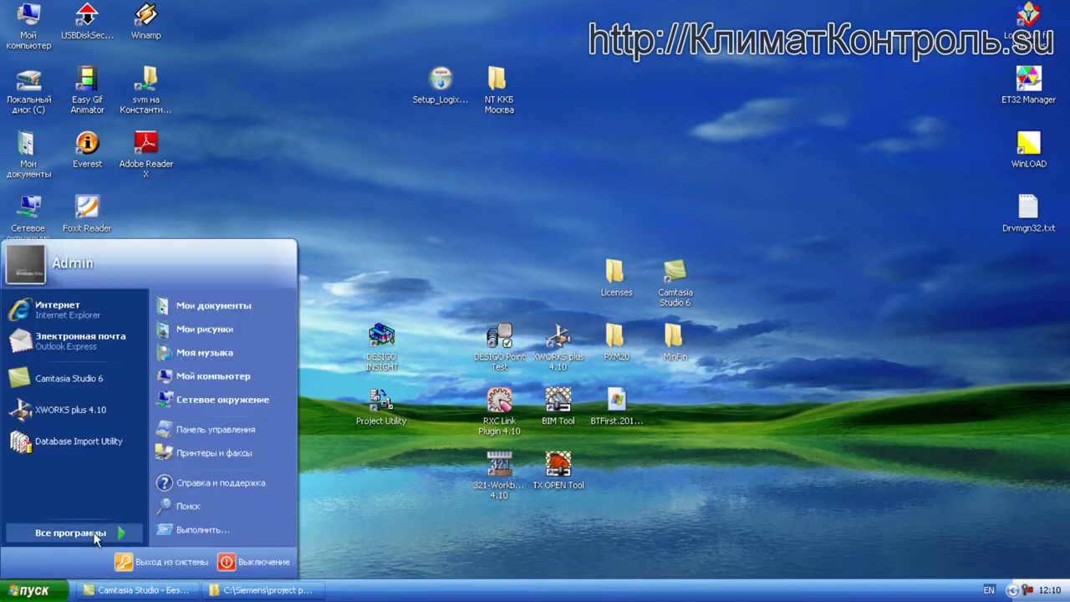
mouse_move(96, 539)
mouse_move(222, 577)
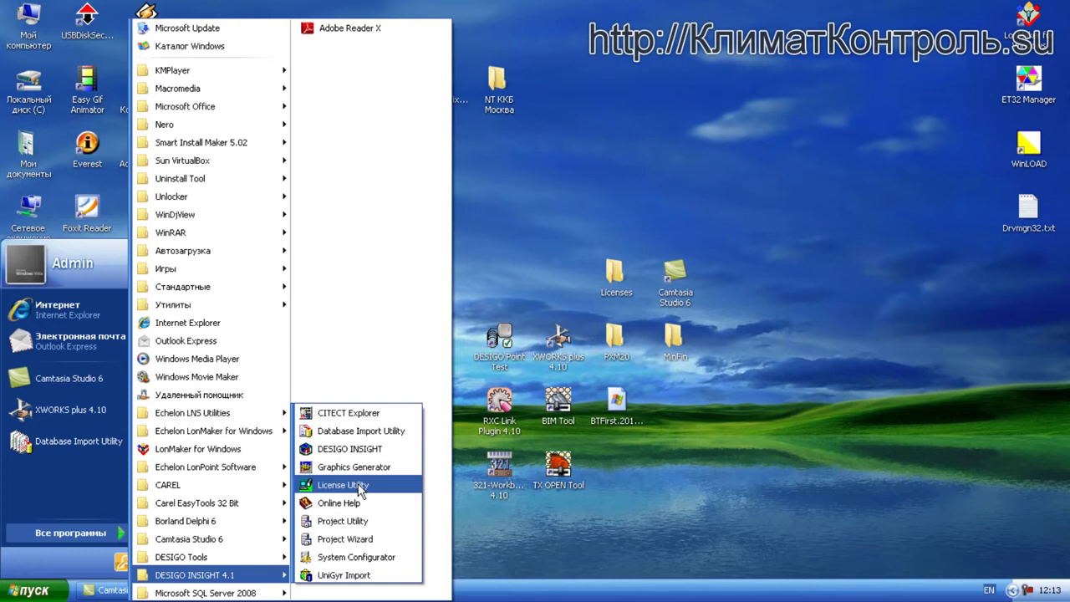
Open C:\Program Files\SIEMENS\DESIGO\Licenses via My Computer.
click(572, 526)
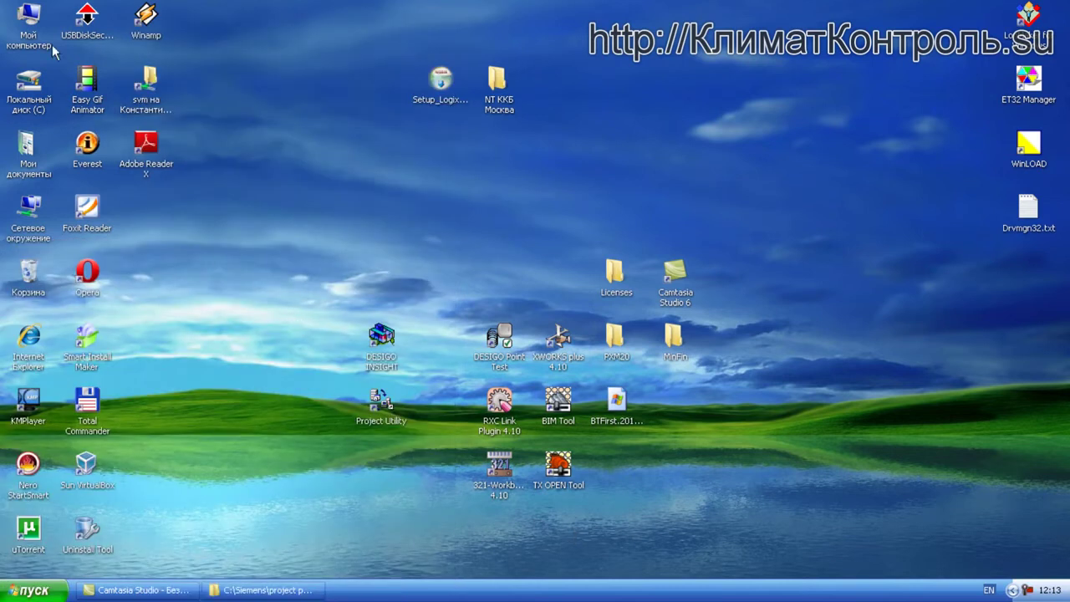
double_click(31, 19)
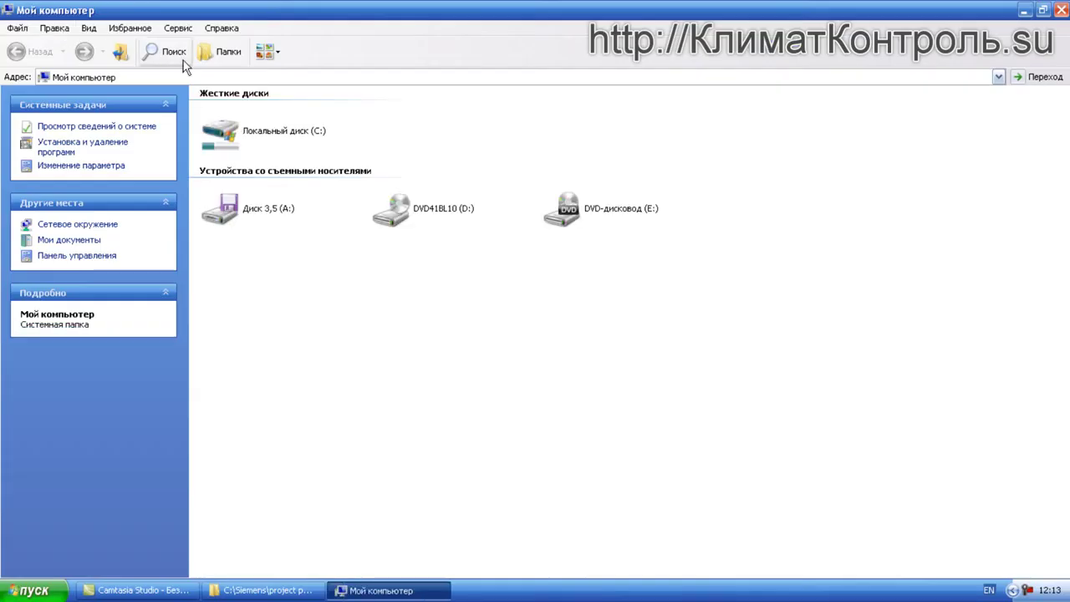
double_click(264, 135)
double_click(410, 118)
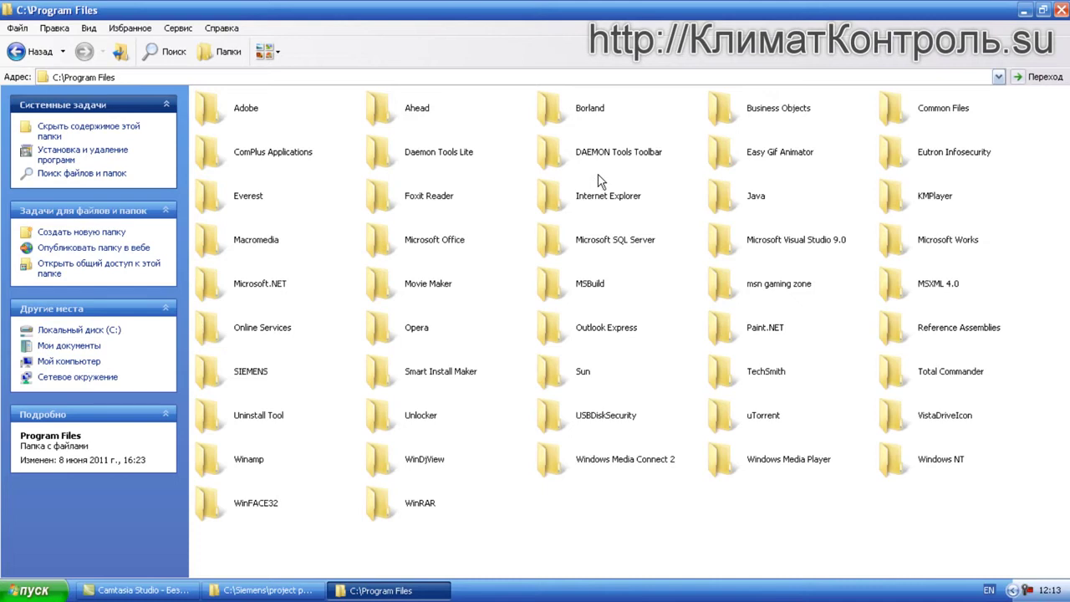
double_click(254, 378)
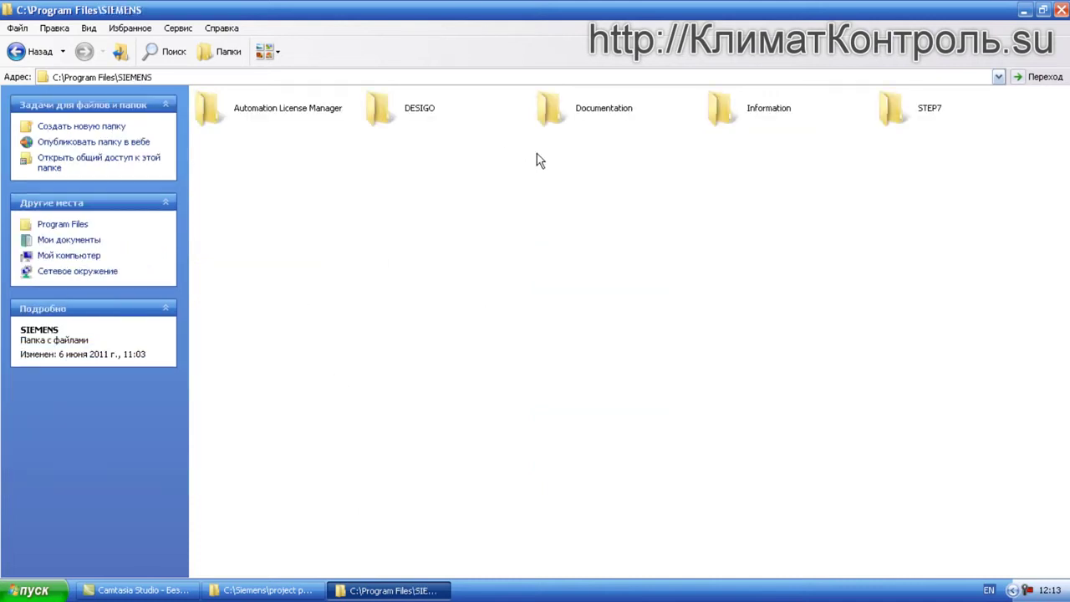
double_click(420, 113)
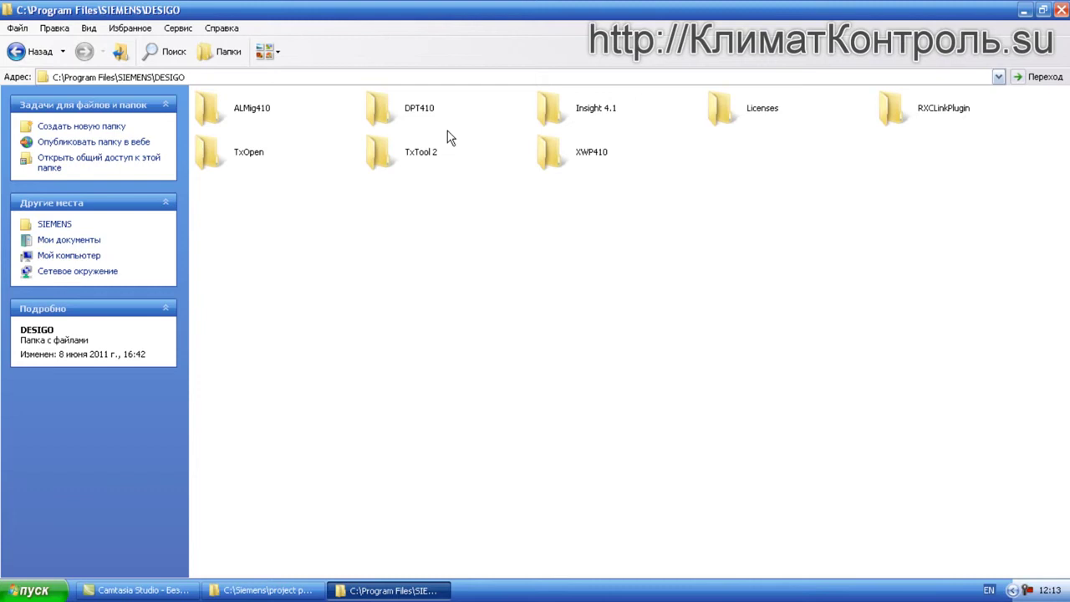
double_click(760, 110)
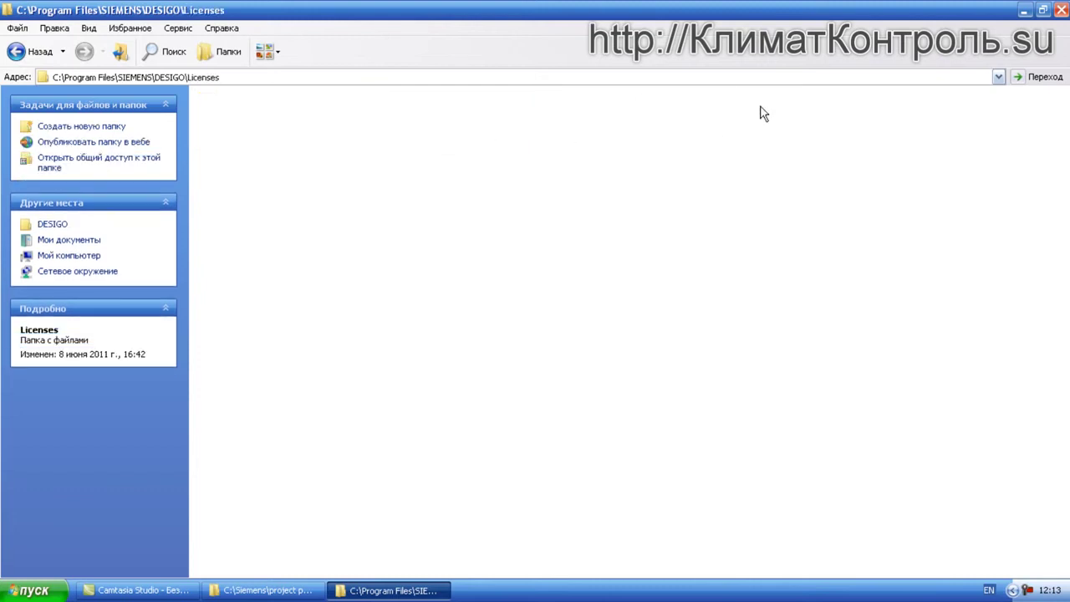
Open the desktop Licenses folder and its RU XWORKS46497 GSS Engineering subfolder.
click(394, 590)
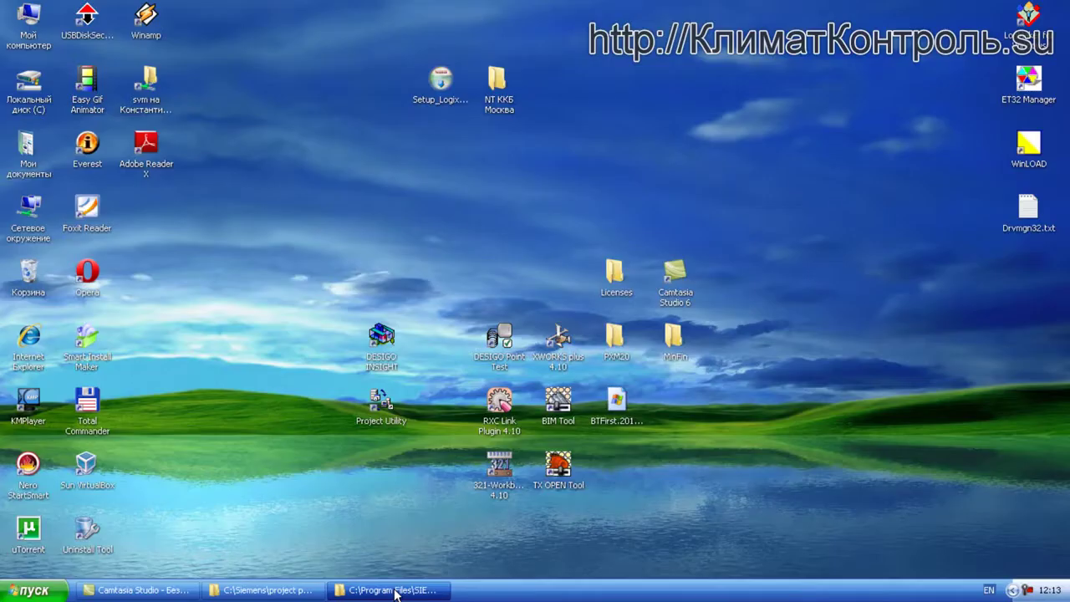
double_click(623, 274)
double_click(279, 109)
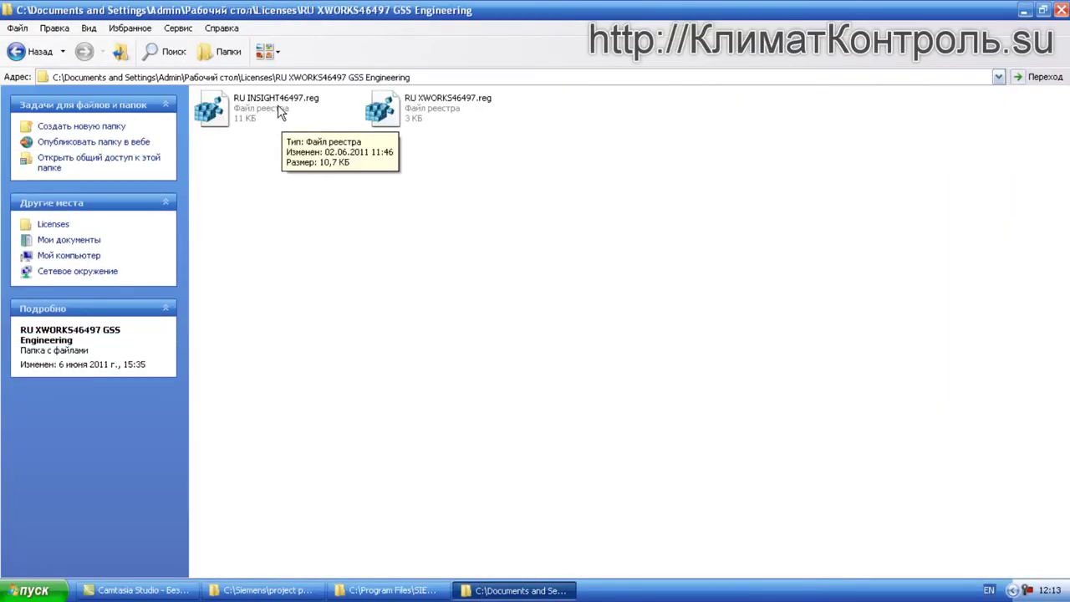
Copy RU INSIGHT46497.reg, close the engineering licence window, and return to the empty DESIGO Licenses folder.
click(279, 108)
right_click(276, 106)
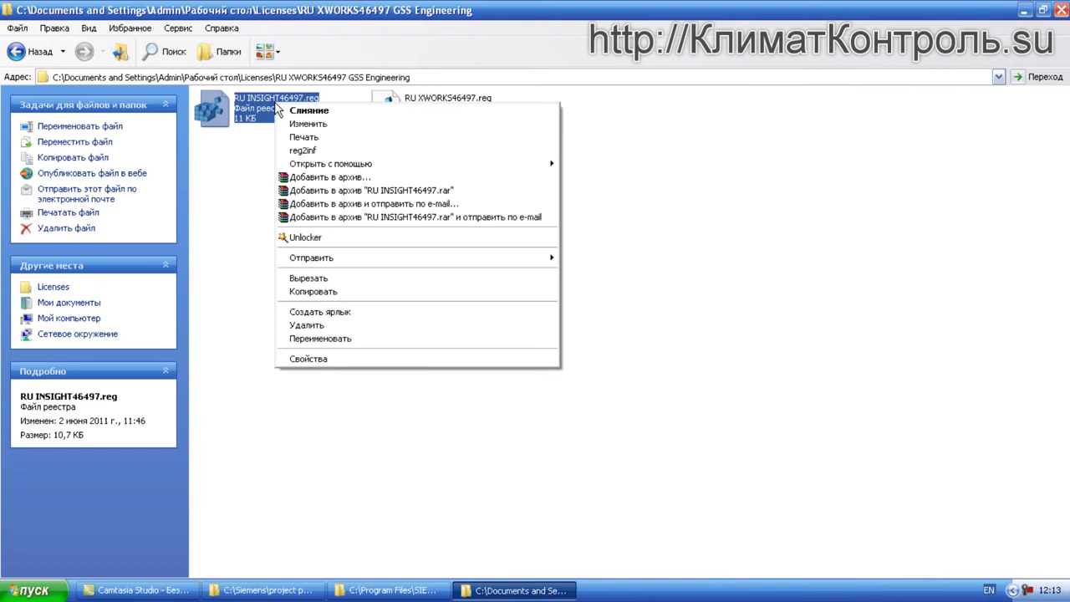
click(373, 292)
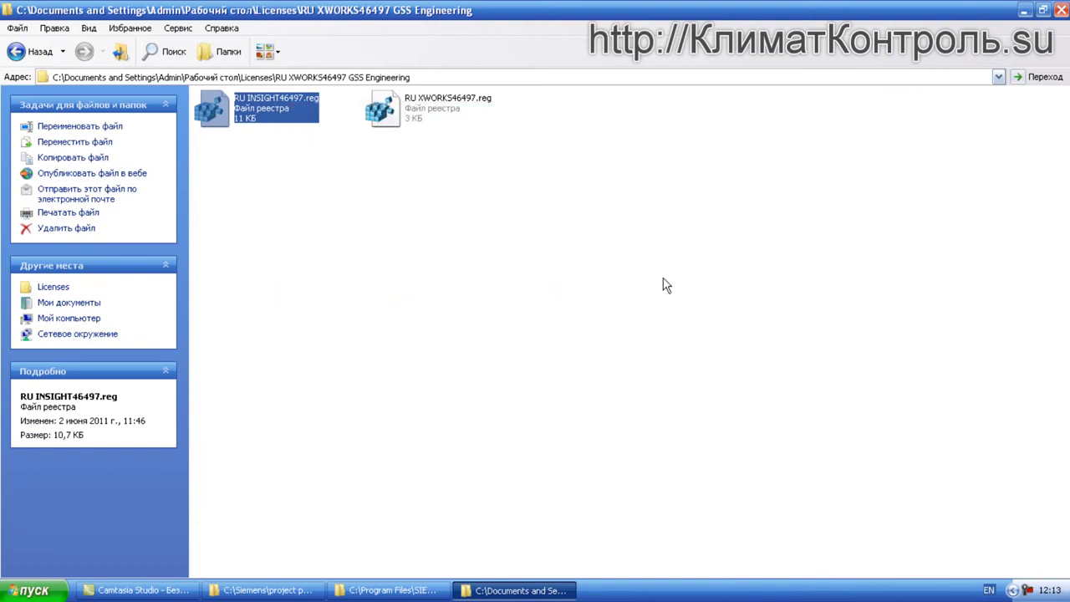
click(811, 251)
click(1062, 10)
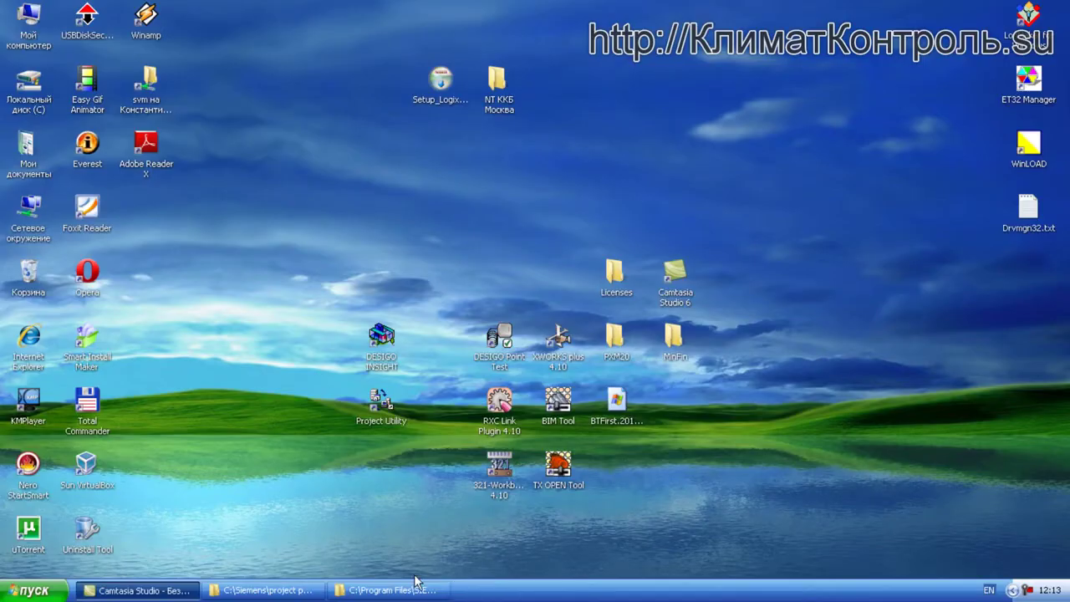
click(410, 589)
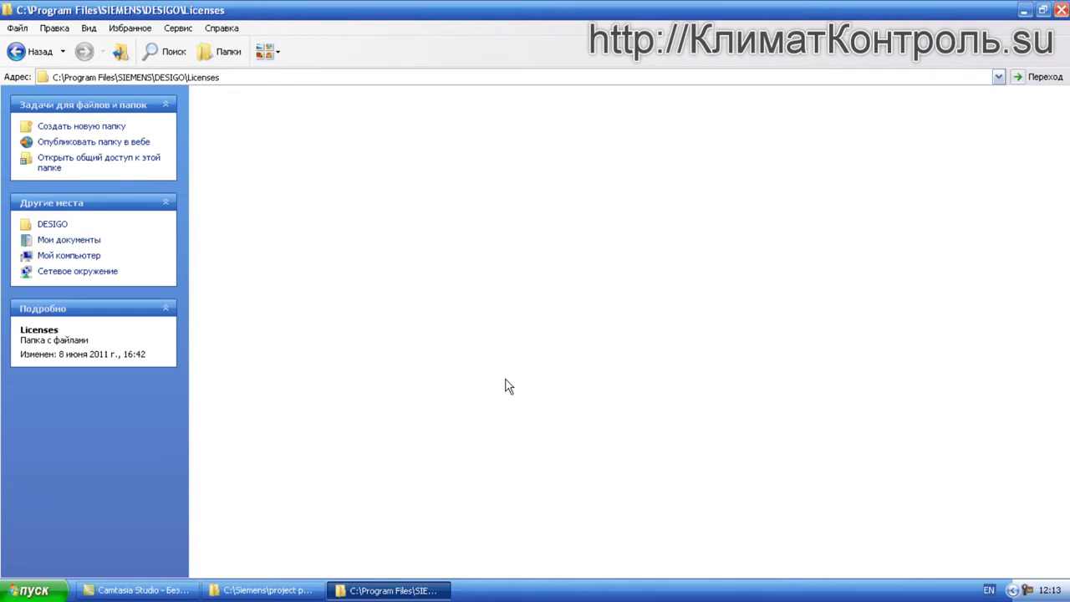
Paste RU INSIGHT46497.reg (11 KB) into C:\Program Files\SIEMENS\DESIGO\Licenses, then close that folder window.
right_click(488, 314)
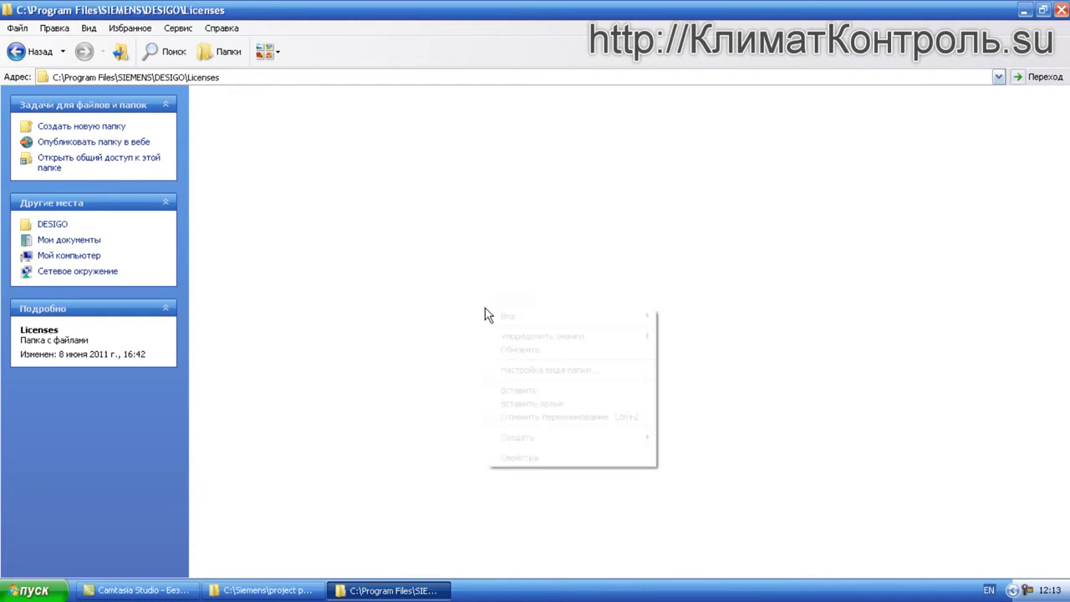
click(559, 389)
click(473, 260)
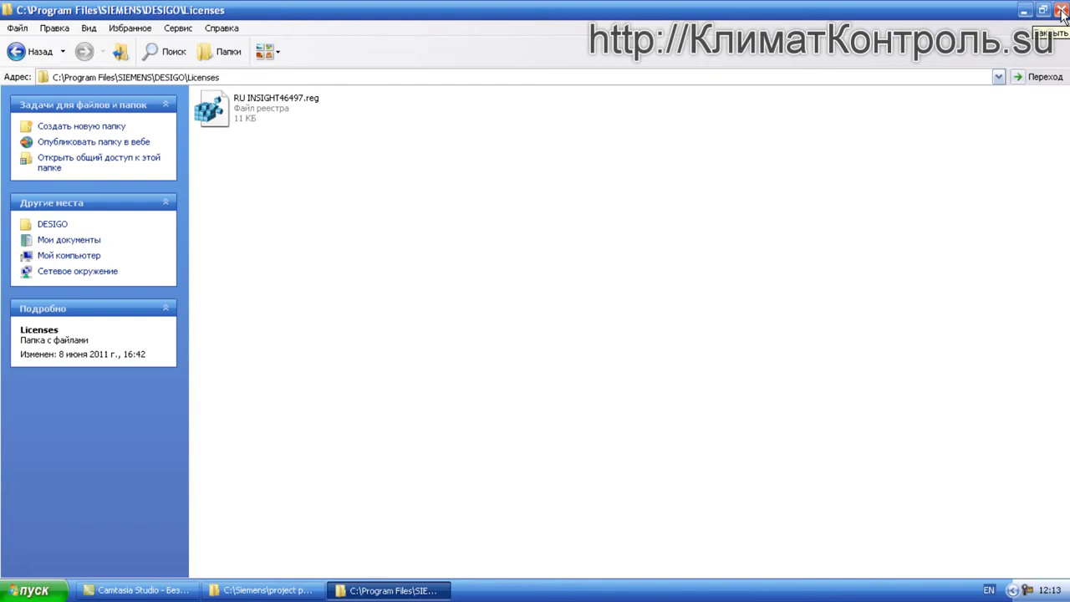
click(1061, 10)
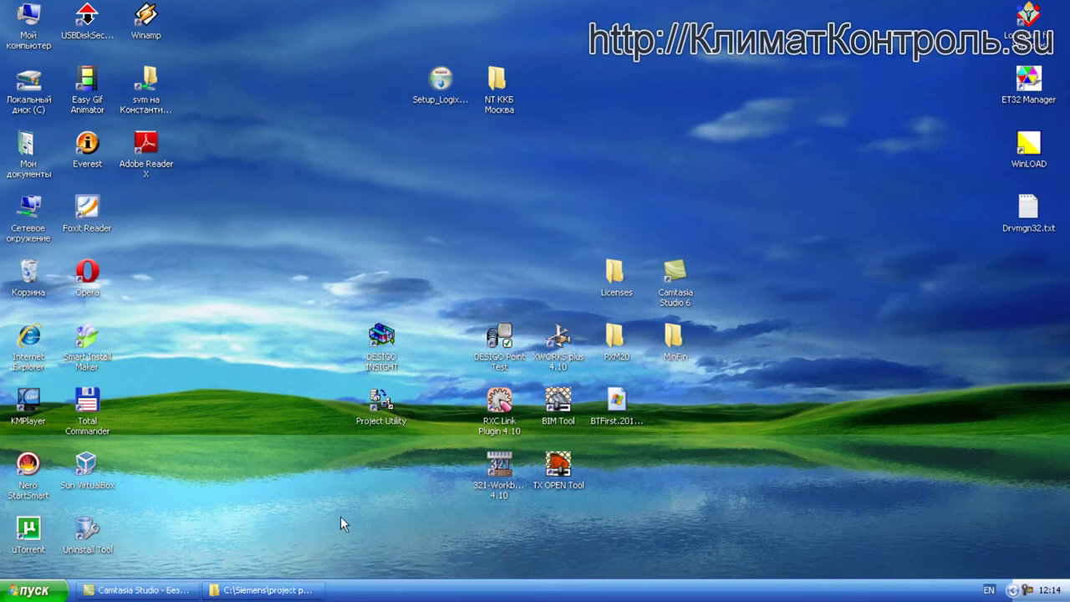
Close the leftover Siemens project Explorer window via its taskbar button's Закрыть option.
drag(353, 501, 730, 190)
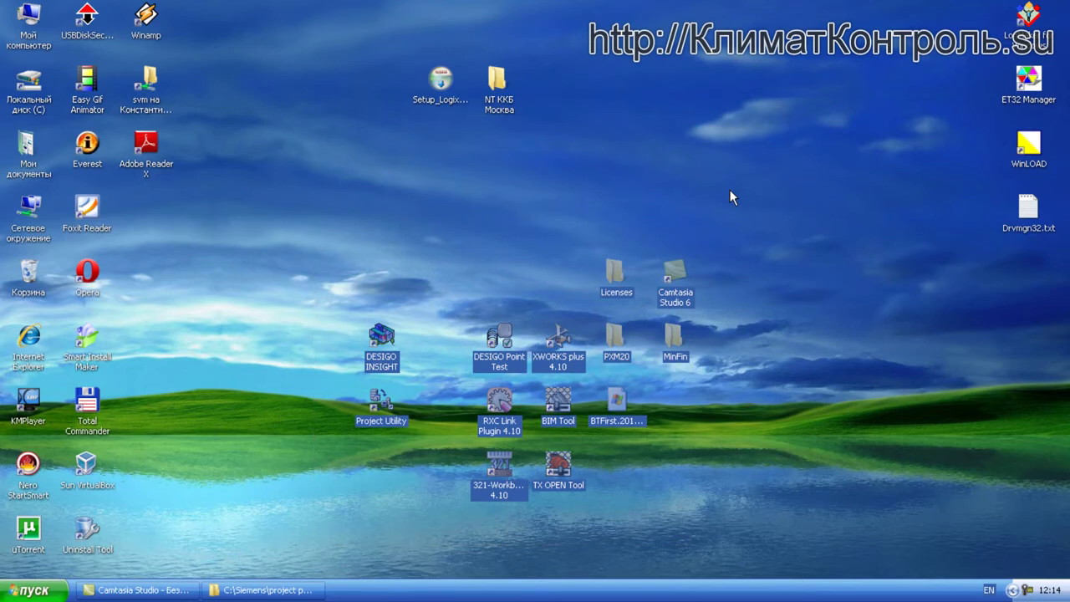
click(730, 191)
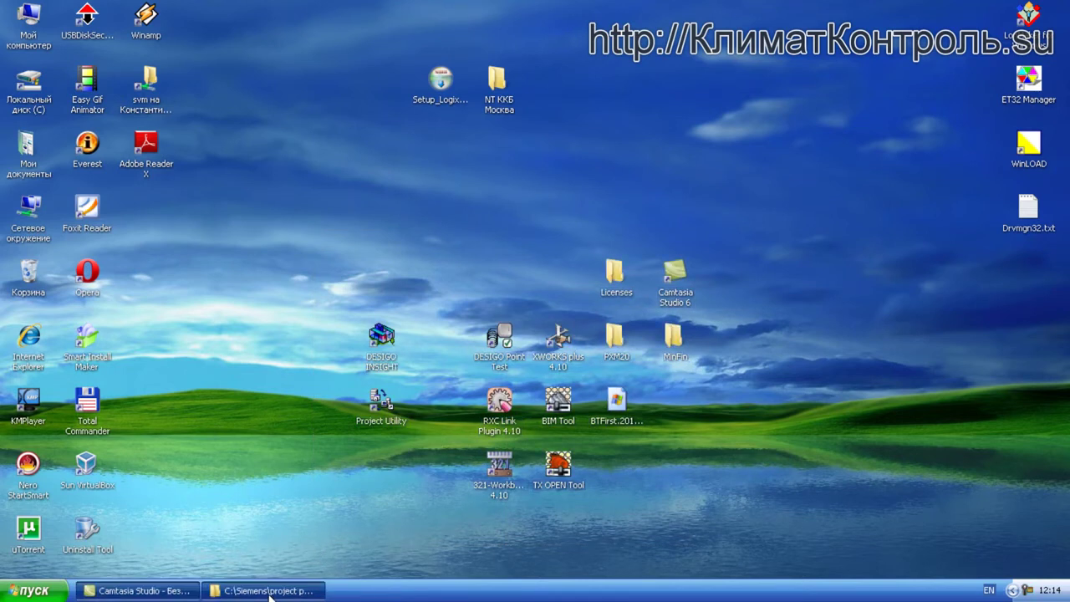
click(268, 590)
right_click(269, 590)
click(289, 579)
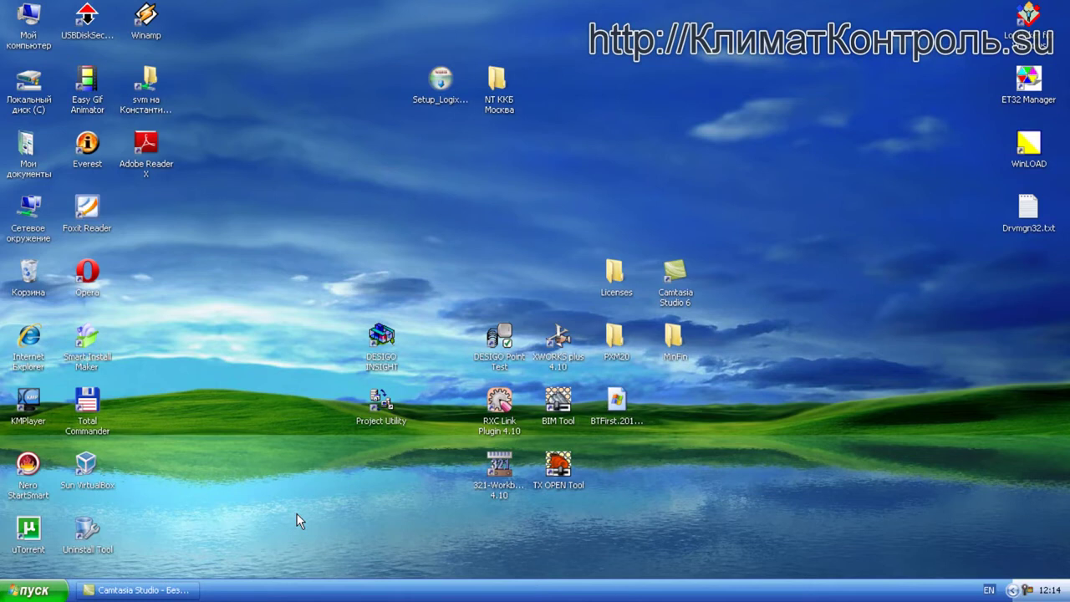
Start License Utility from Пуск > Все программы > DESIGO INSIGHT 4.1.
click(70, 585)
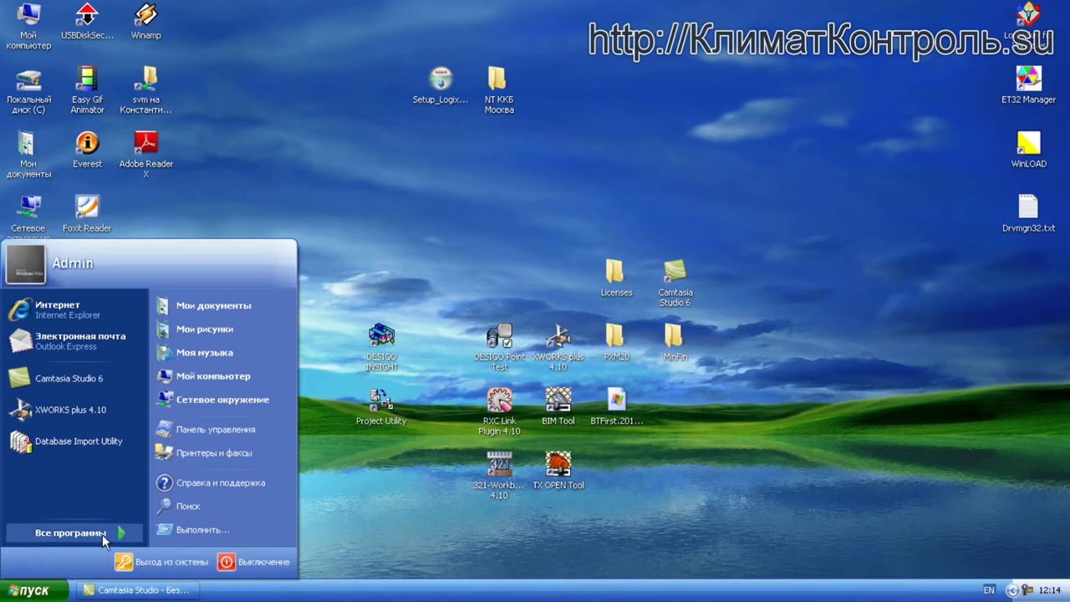
click(105, 539)
mouse_move(247, 576)
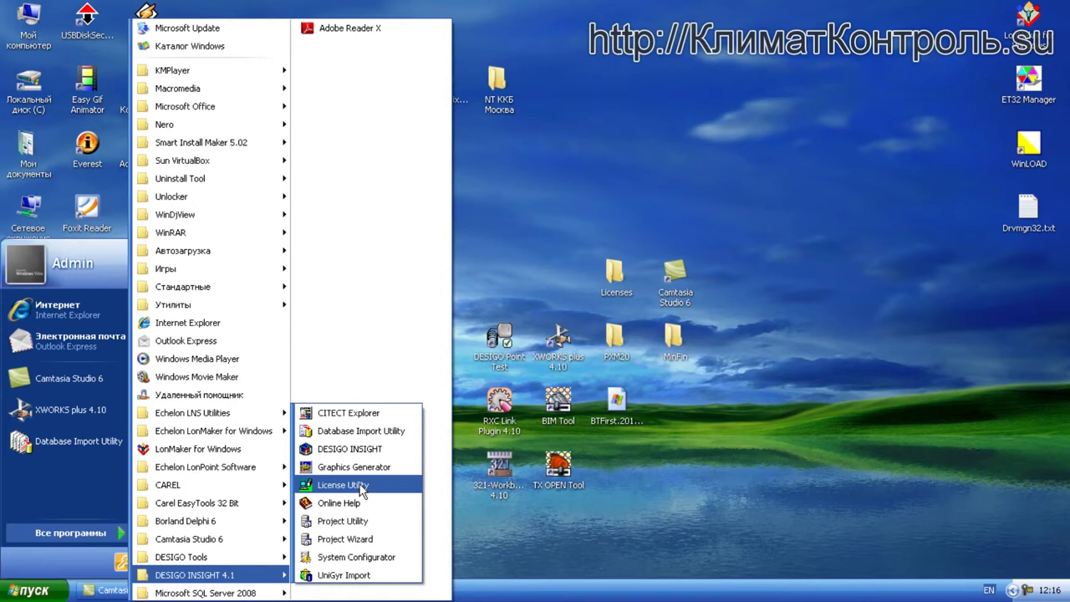
click(360, 485)
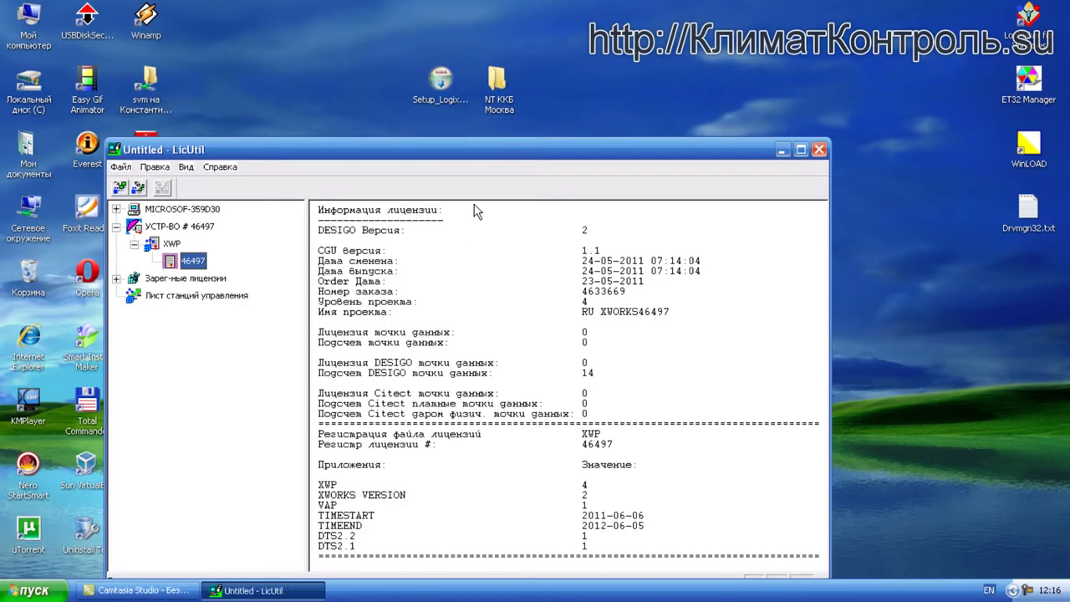
Expand the MICROSOF-359D30 node and select the RU INSIGHT46497 licence to see its details.
drag(480, 160, 528, 55)
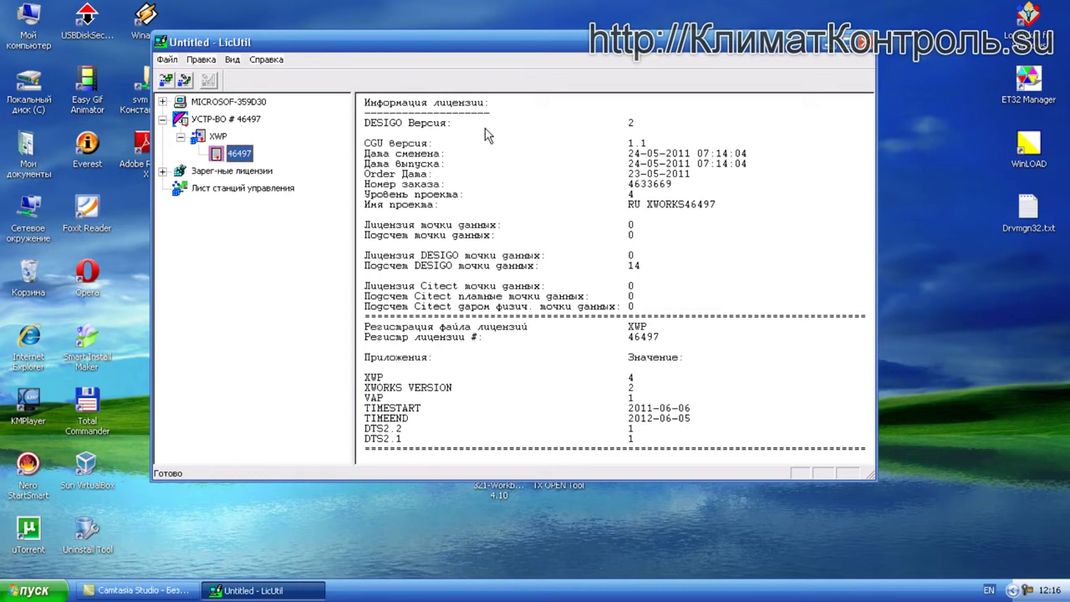
click(162, 101)
click(247, 122)
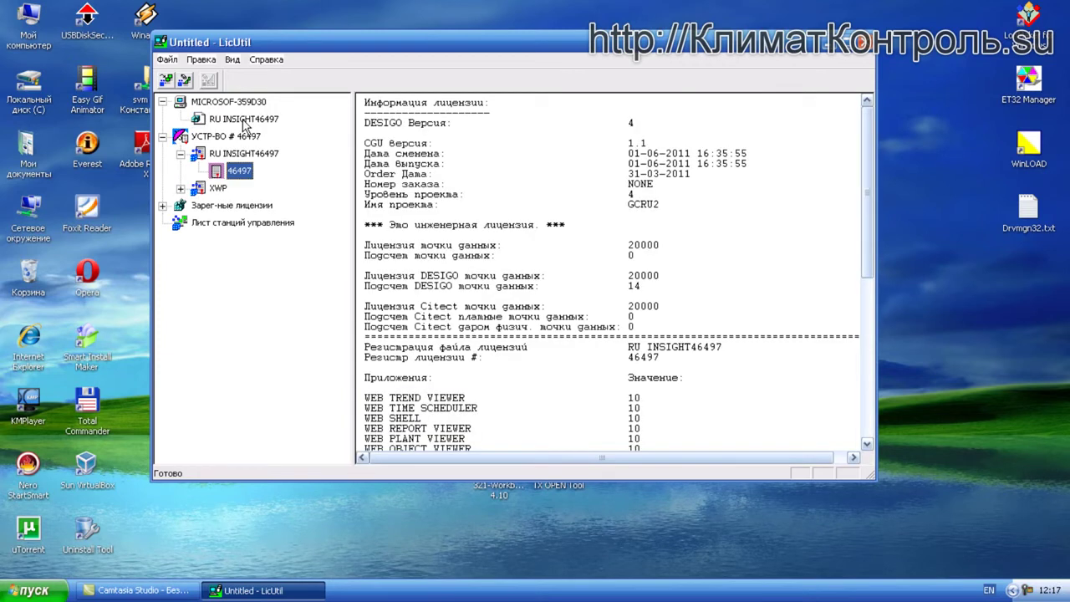
Expand Зарег-ные лицензии and scroll the 46497 details to project GCRU2 and application counts.
click(163, 206)
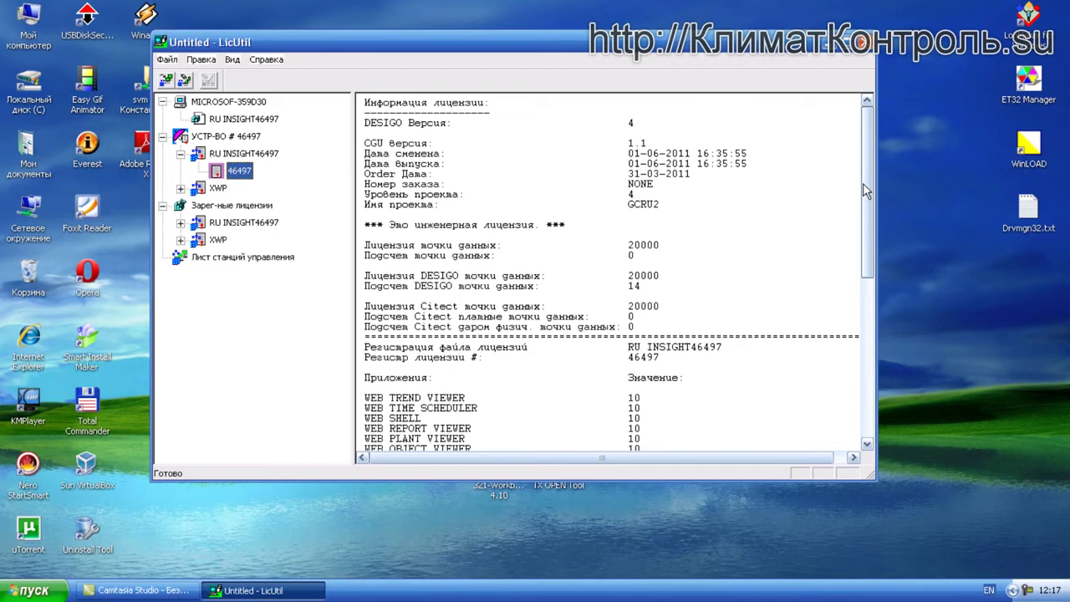
drag(866, 191, 878, 166)
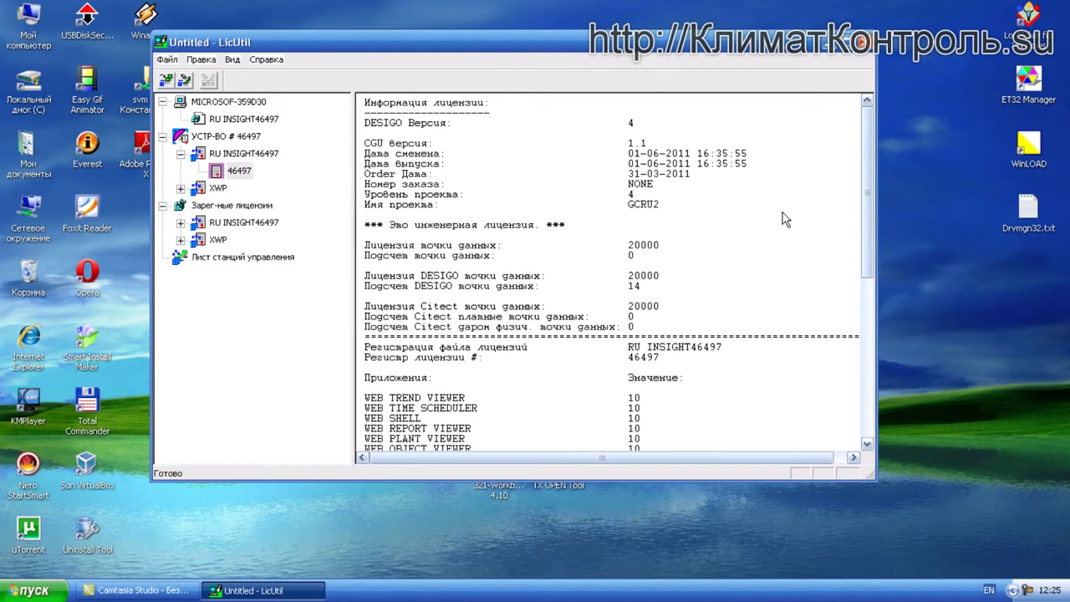
Extract RU XWORKS37937.reg from the RU XWORKS37937 KhETC.zip archive into the Licenses folder.
click(826, 42)
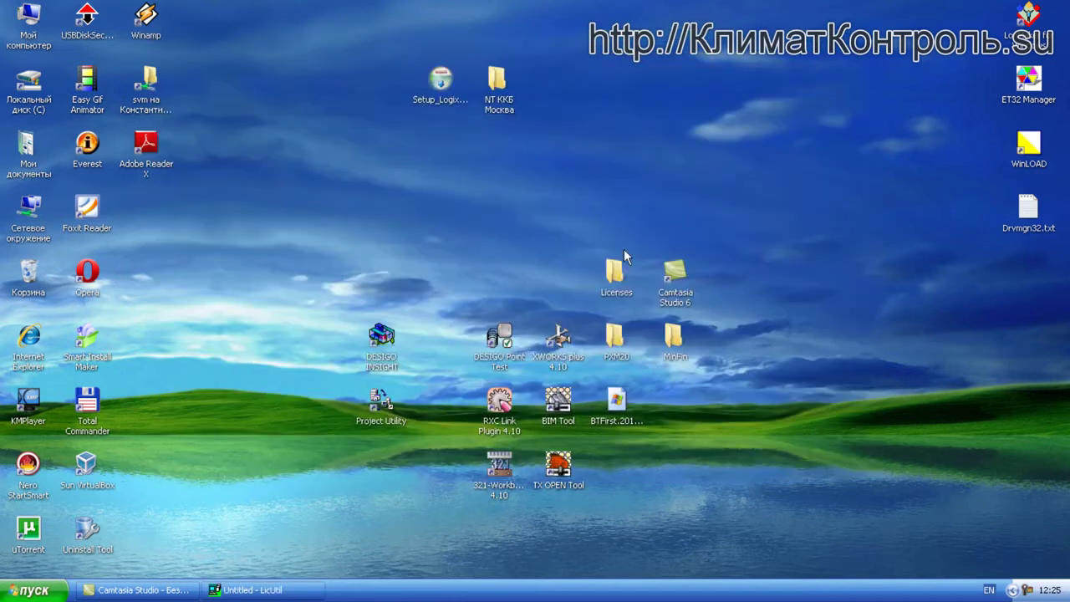
double_click(620, 261)
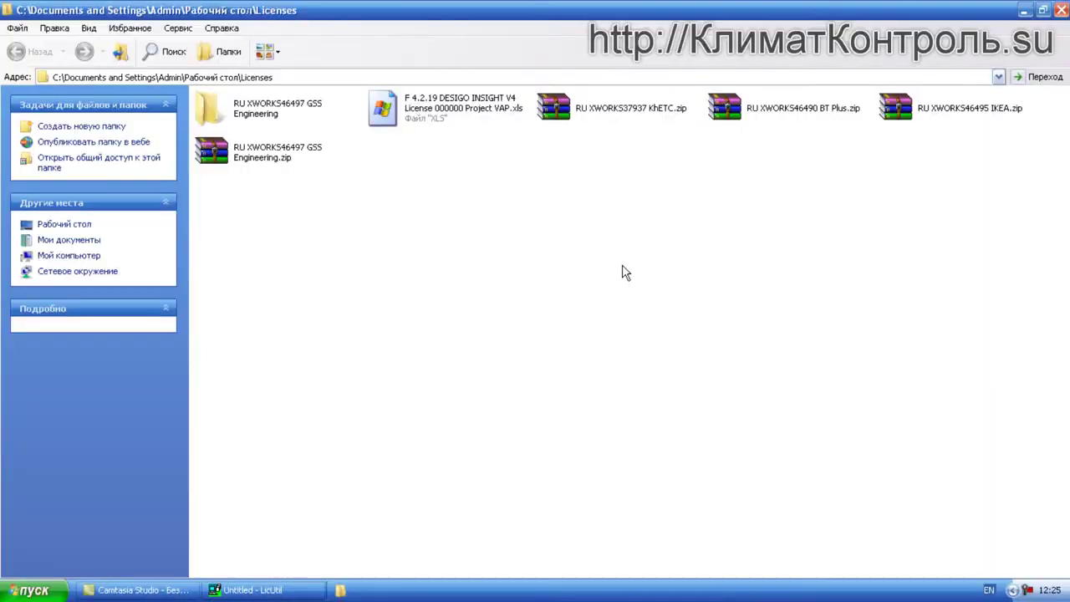
click(577, 117)
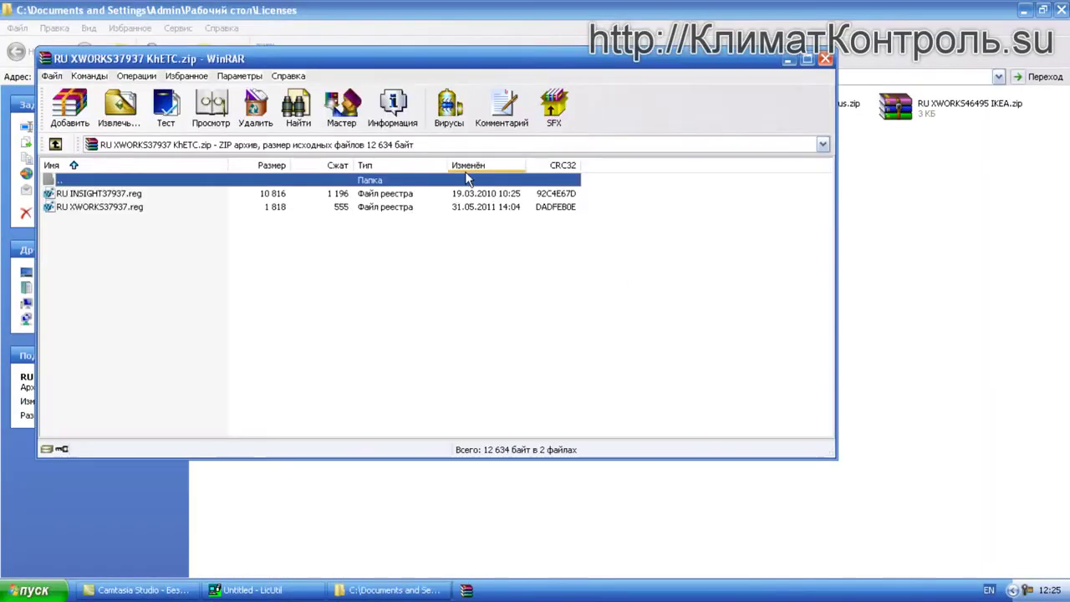
drag(351, 209, 674, 513)
Open RU XWORKS37937.reg as plain text in Notepad.
click(490, 181)
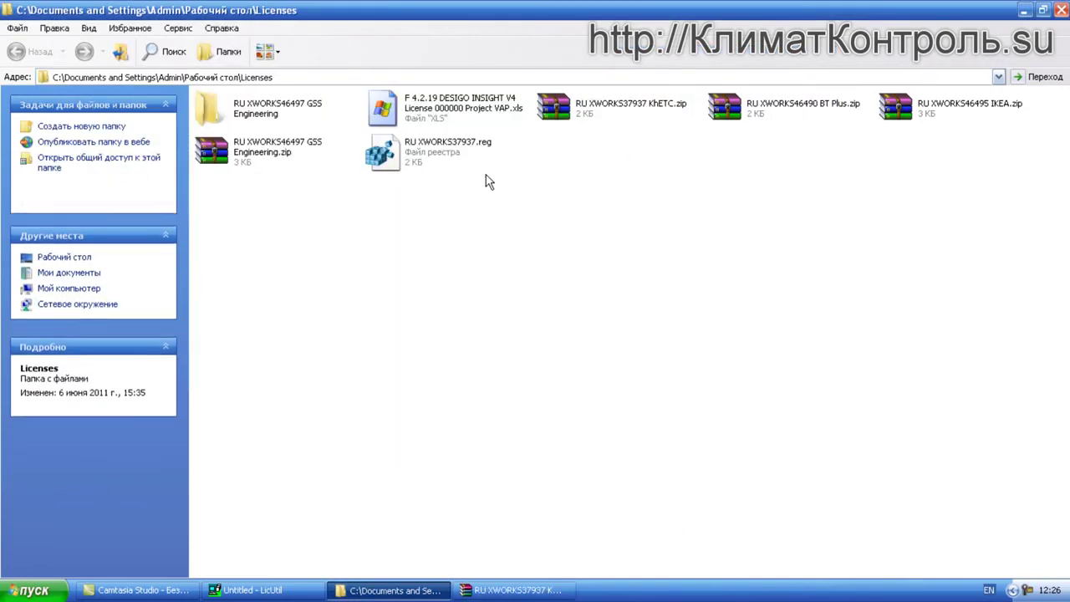
right_click(452, 160)
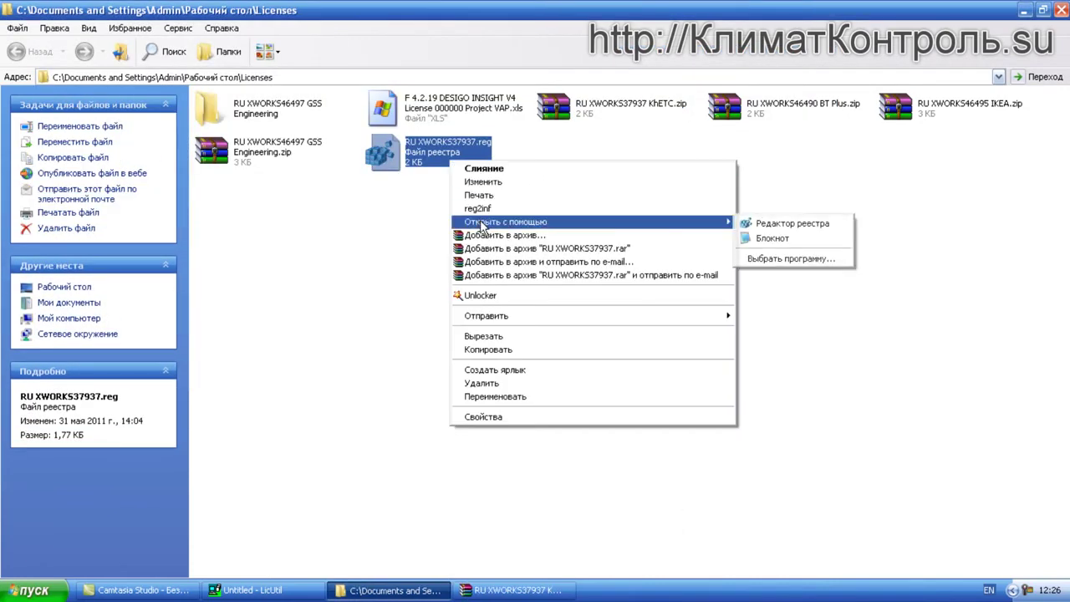
mouse_move(724, 228)
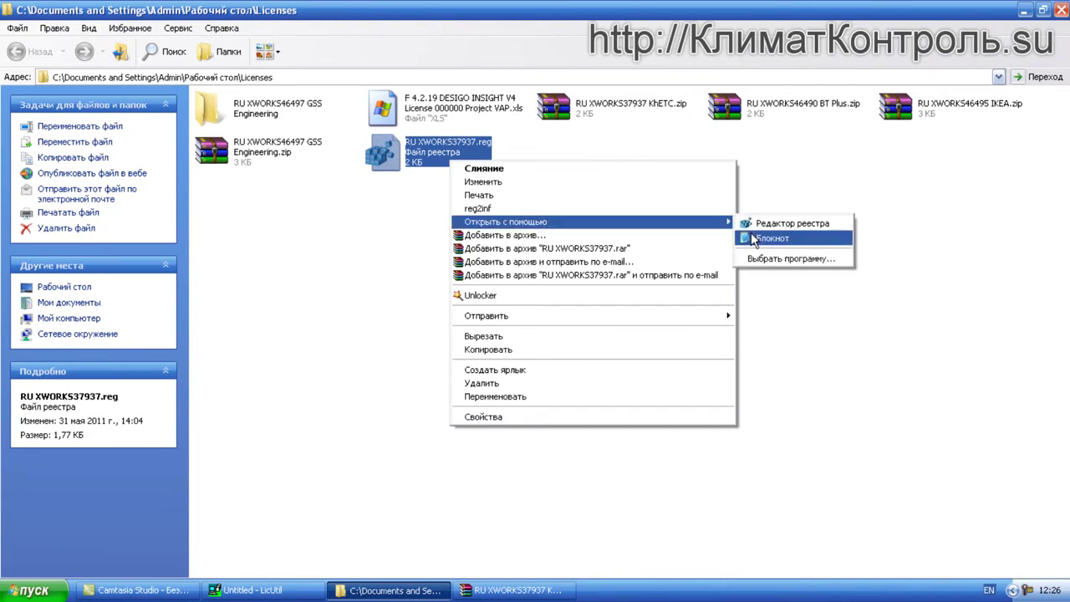
click(754, 239)
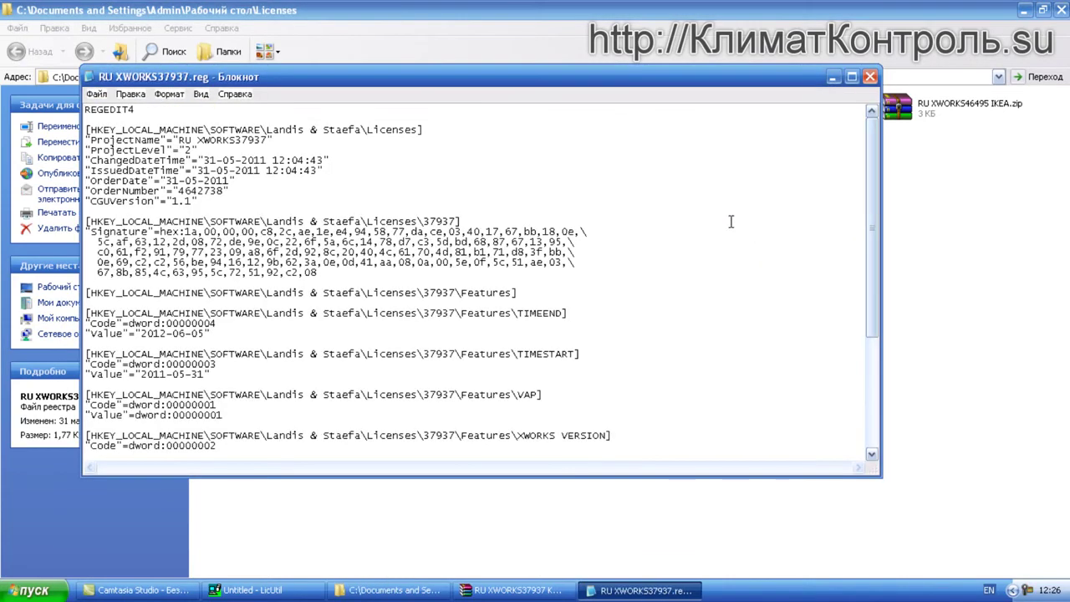
Scroll through the XWORKS37937 licence registry entries, then close Notepad.
scroll(638, 241, down, 6)
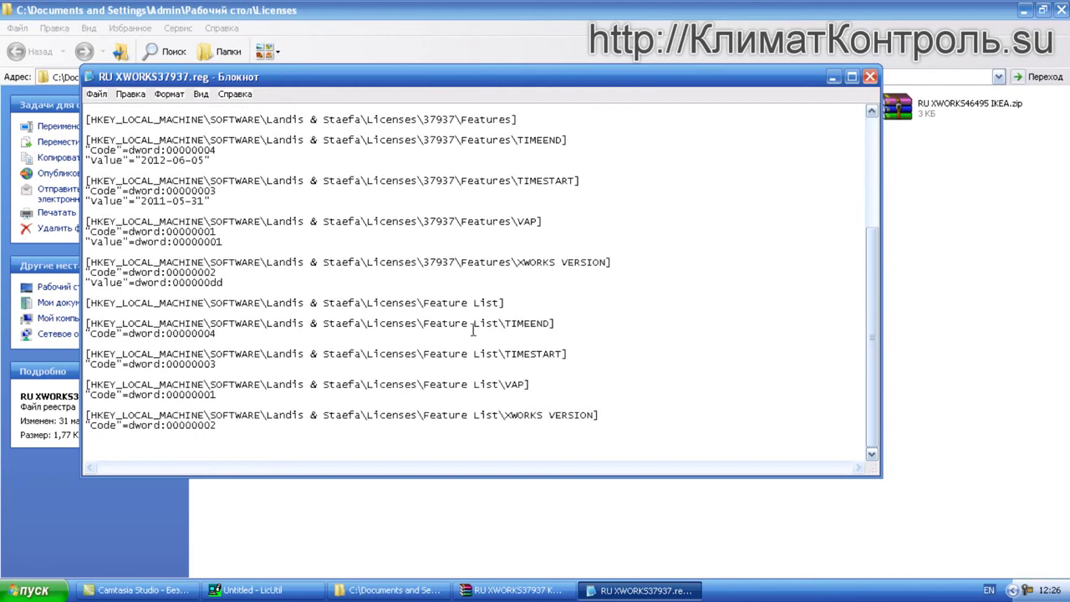
scroll(393, 318, up, 6)
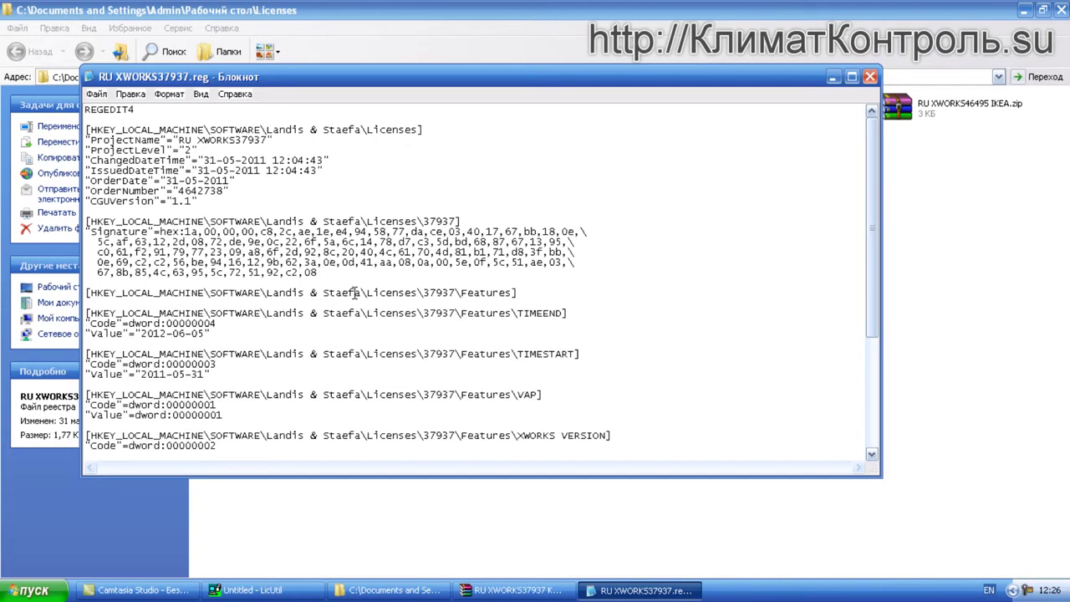
scroll(354, 292, down, 3)
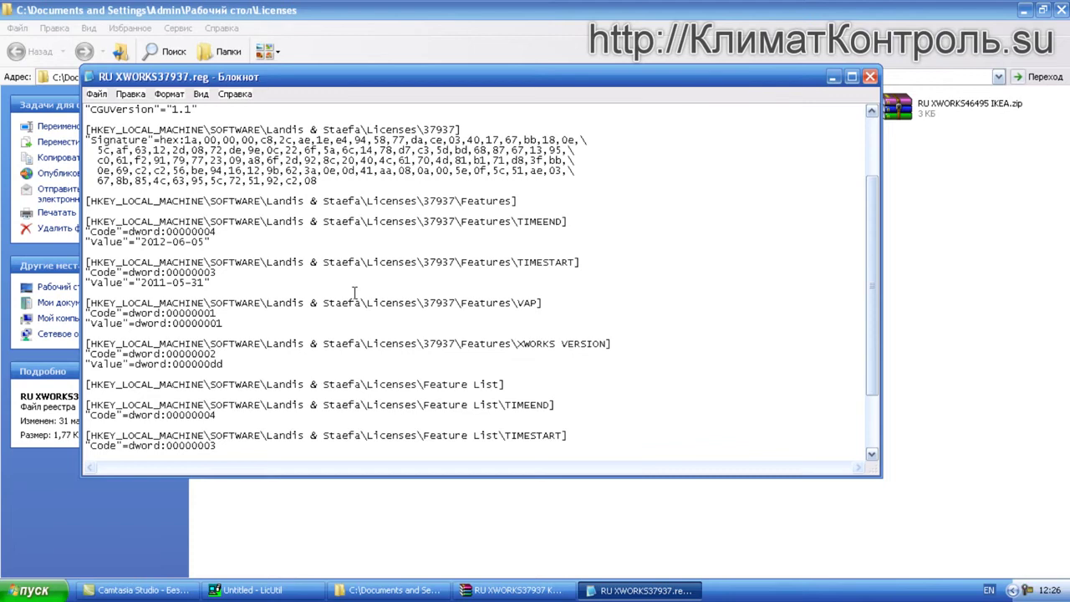
scroll(355, 291, up, 3)
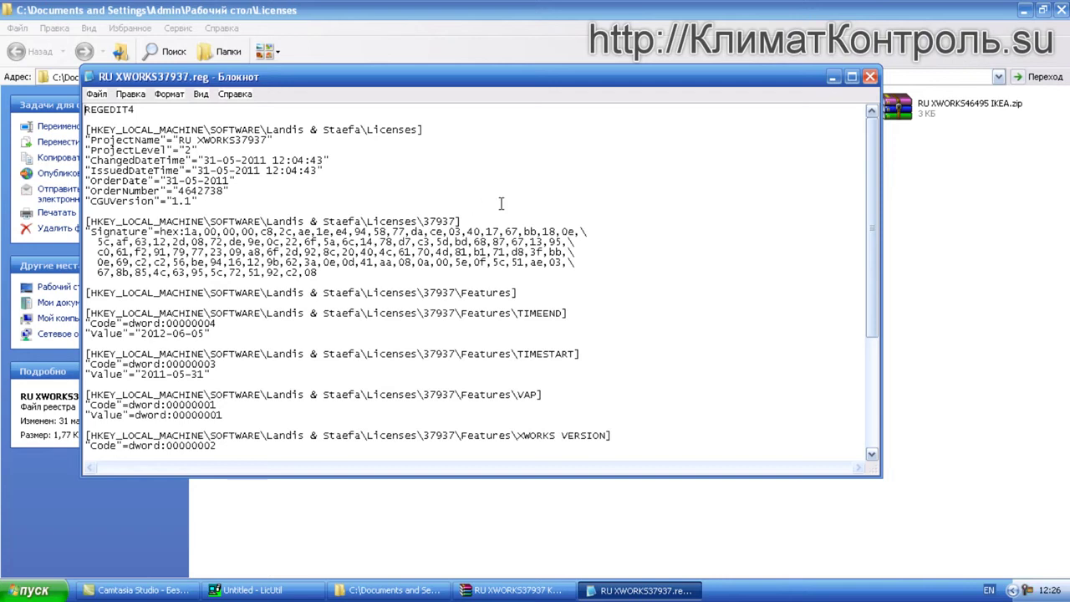
click(869, 76)
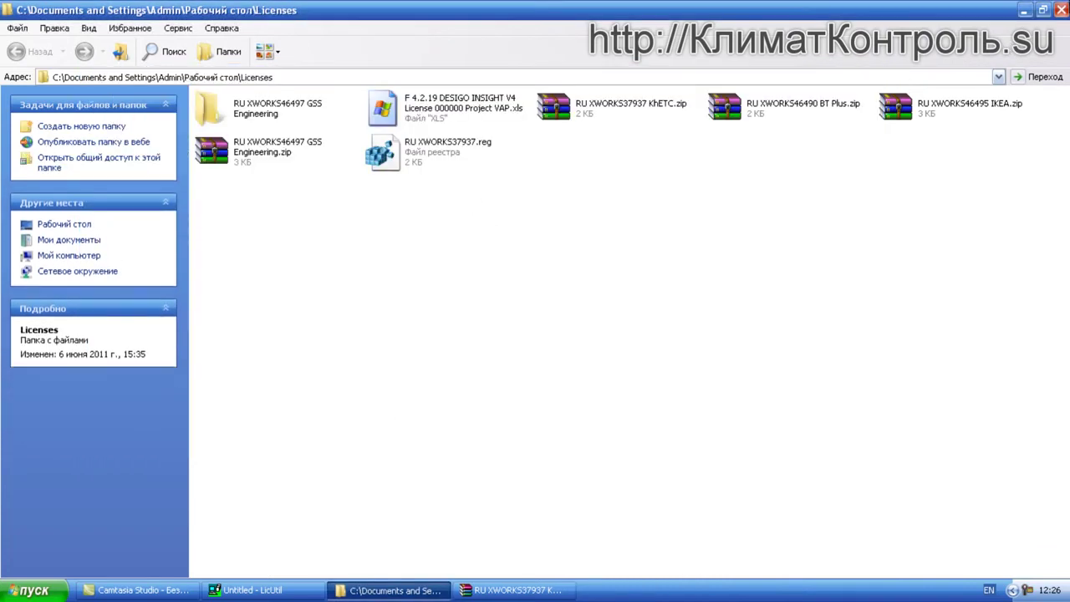
Close the Licenses folder window and the KhETC archive in WinRAR.
click(1060, 10)
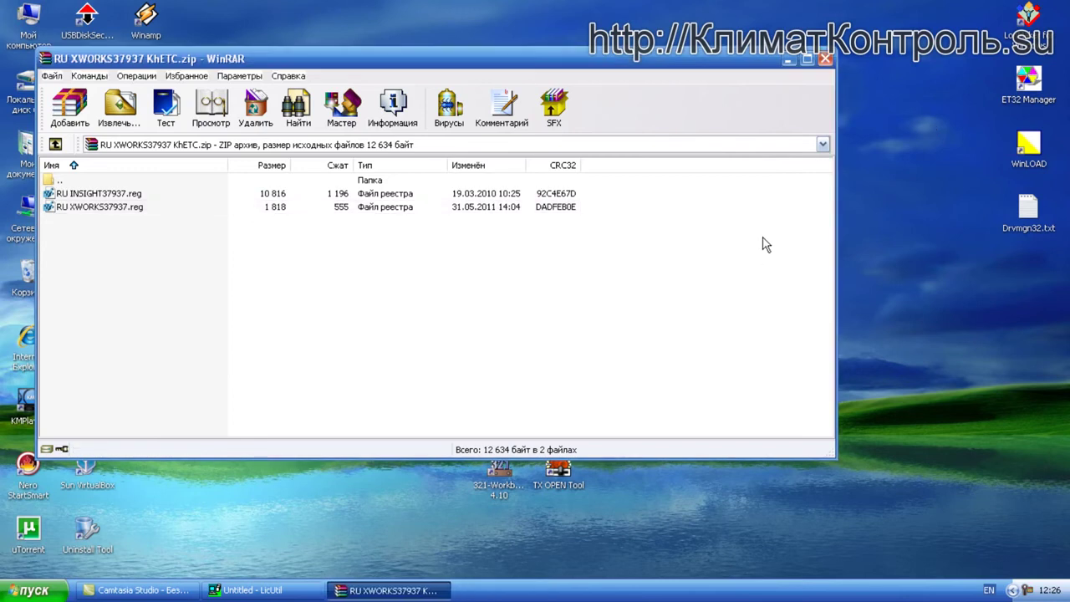
click(826, 58)
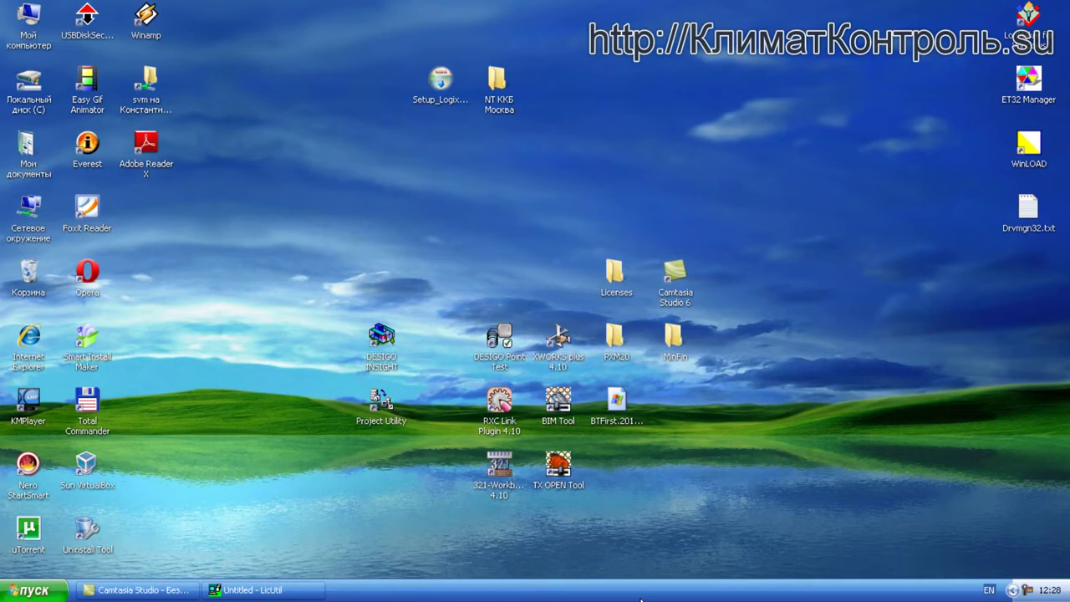
Rubber-band select the 11 top-left desktop icons, from the computer icon to Foxit Reader.
drag(695, 489, 279, 251)
click(2, 3)
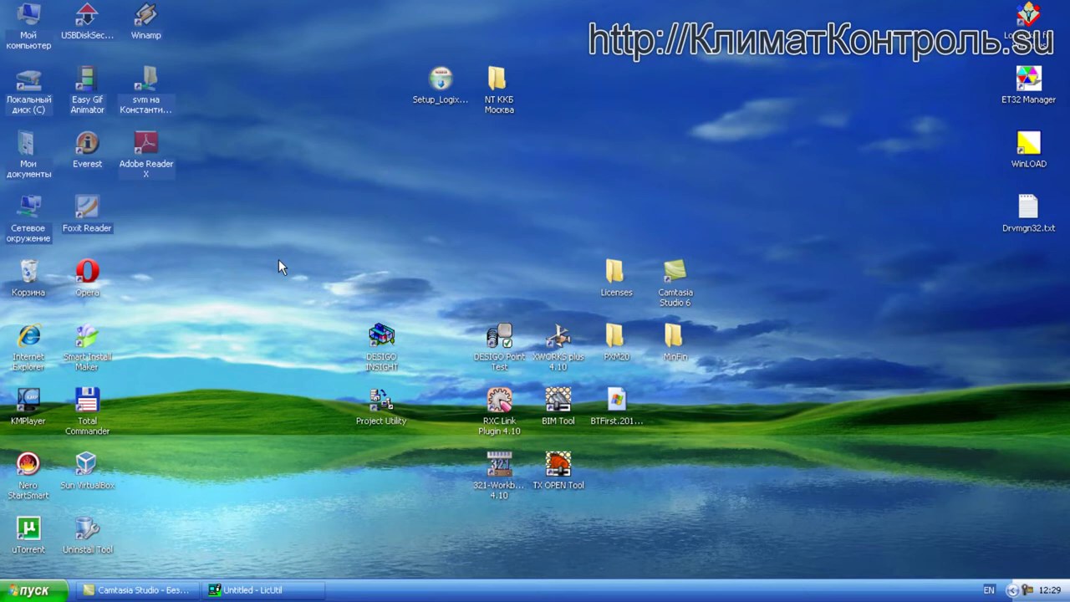
click(279, 259)
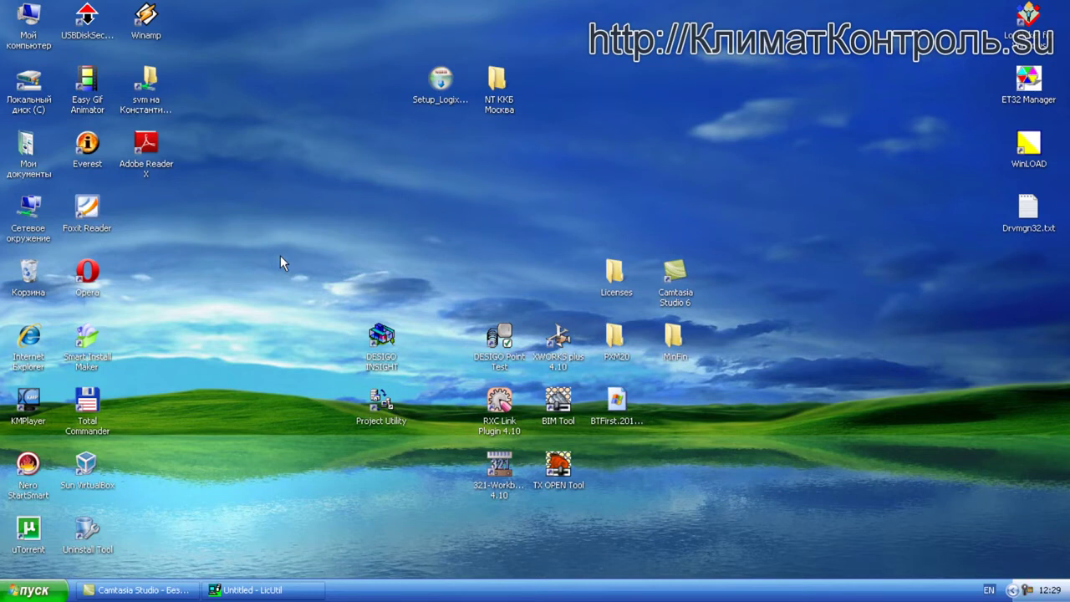
mouse_move(281, 253)
mouse_down()
mouse_move(1, 42)
mouse_move(2, 4)
mouse_move(193, 159)
mouse_move(269, 256)
mouse_move(279, 249)
mouse_up()
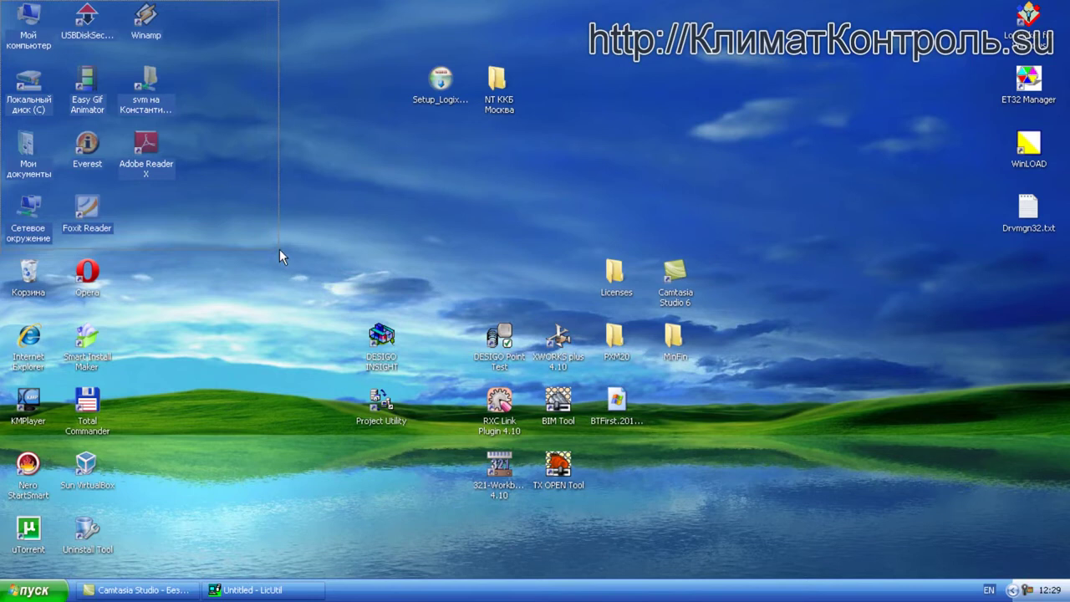
drag(279, 249, 1, 2)
click(277, 247)
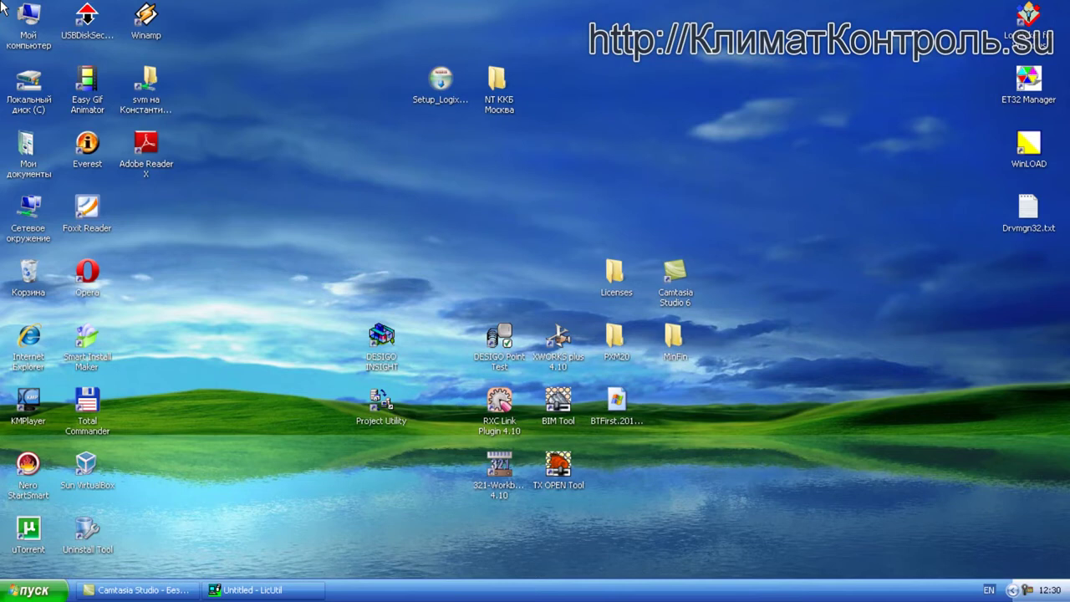
drag(3, 5, 266, 252)
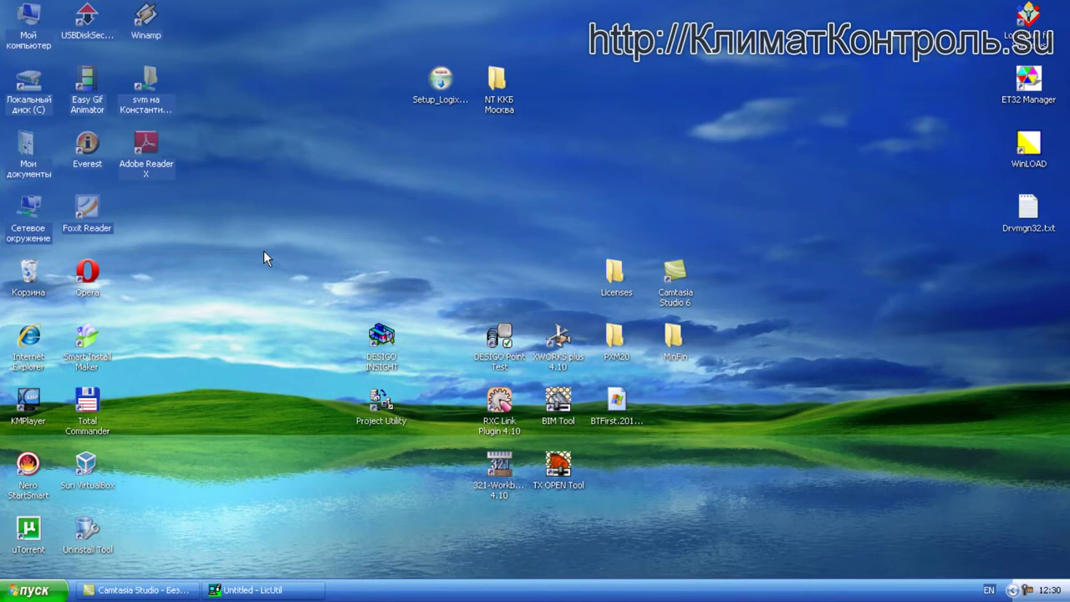
drag(263, 250, 0, 3)
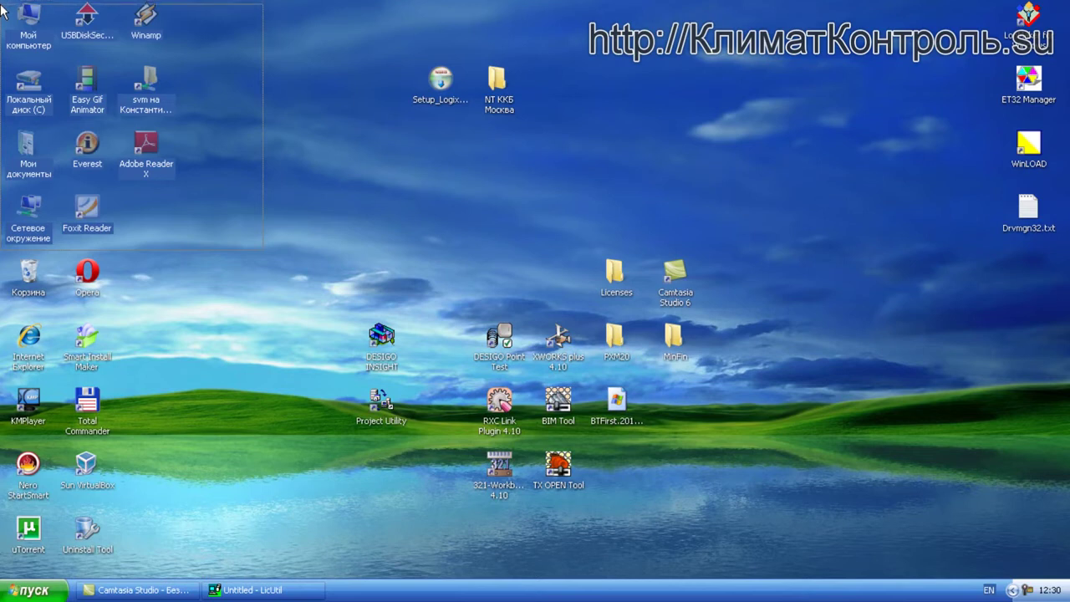
drag(2, 6, 271, 255)
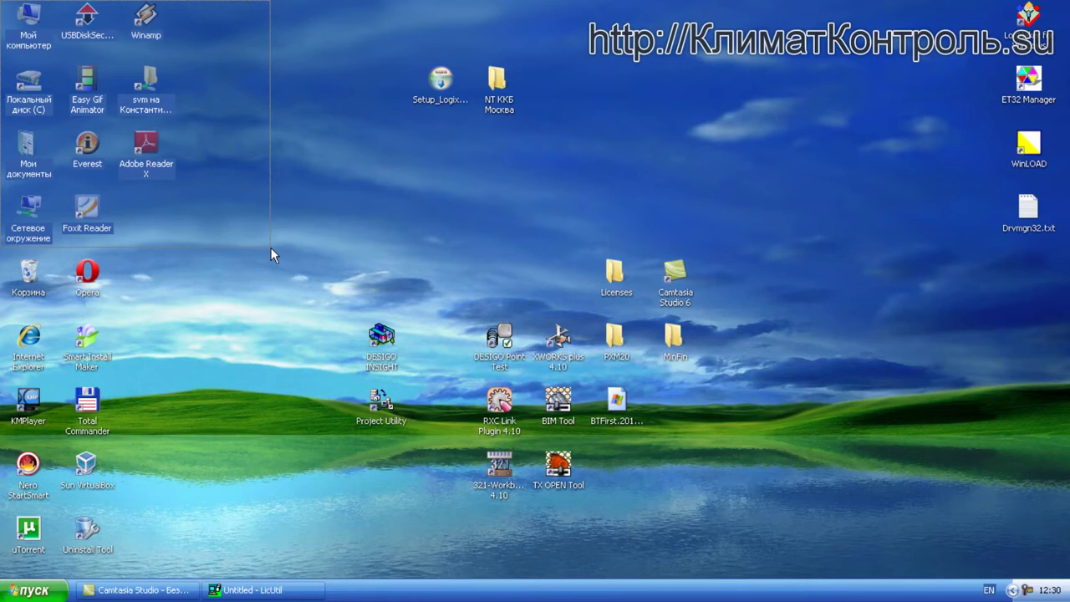
drag(271, 248, 271, 250)
drag(271, 250, 271, 250)
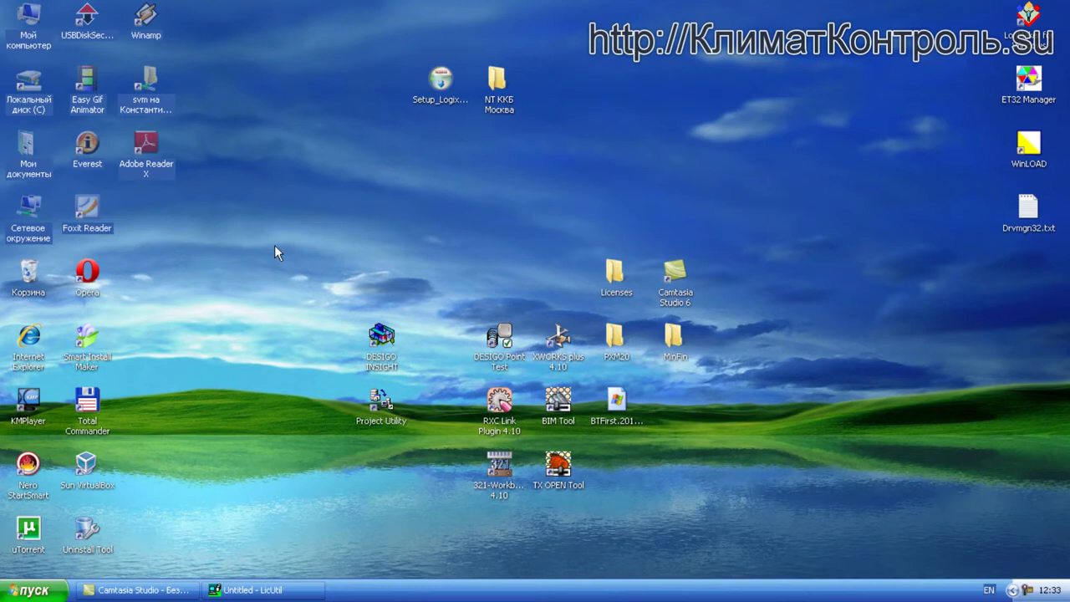
Restore 'Untitled - LicUtil' from the taskbar and maximize its window.
click(251, 590)
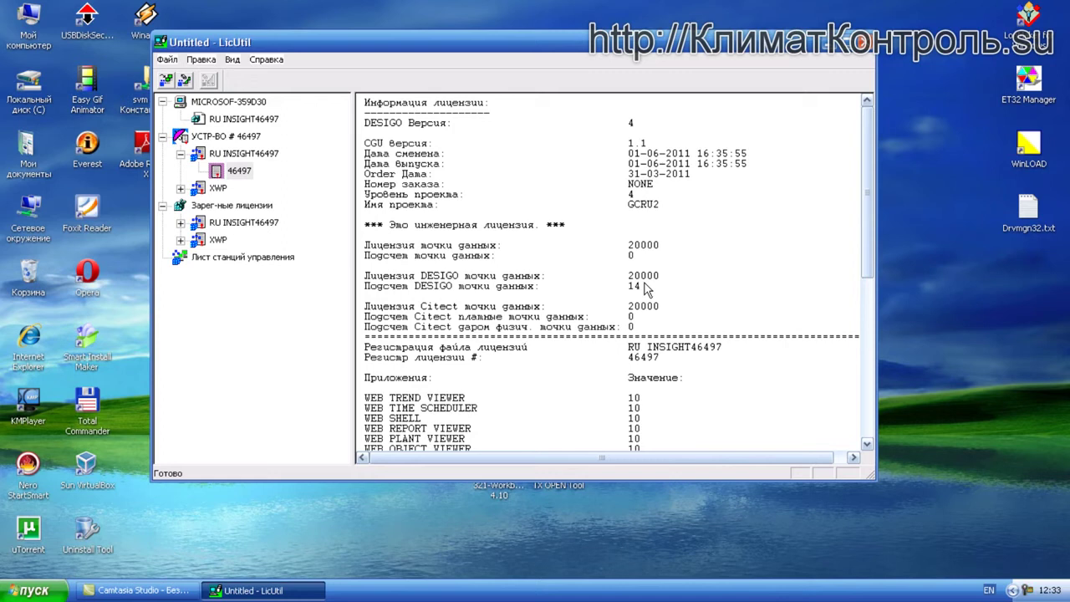
double_click(516, 44)
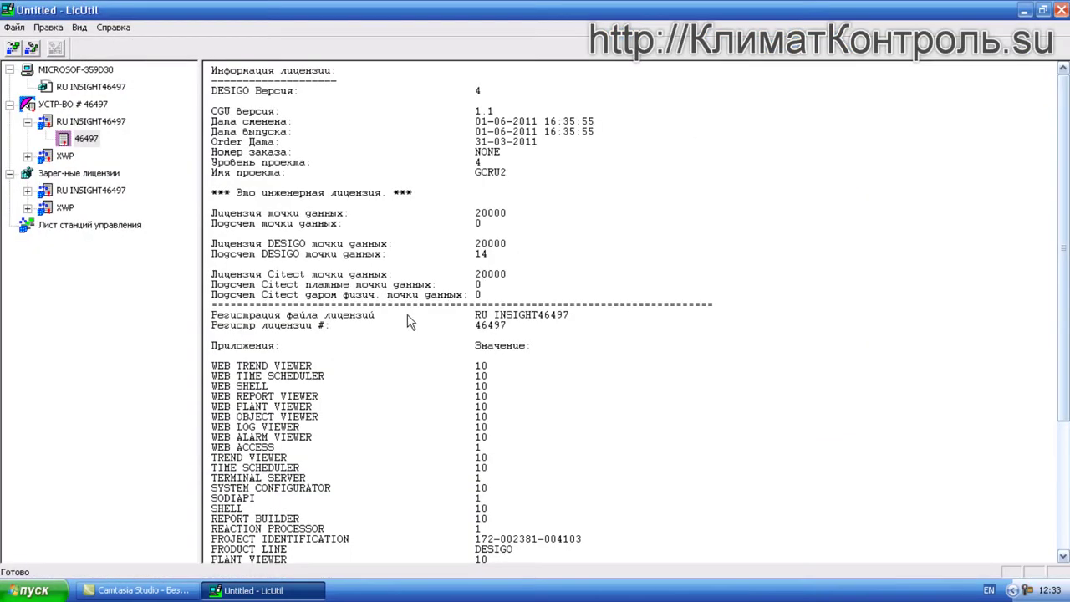
Select the Insight license file and scroll through its data point limits and application counts.
scroll(893, 429, down, 6)
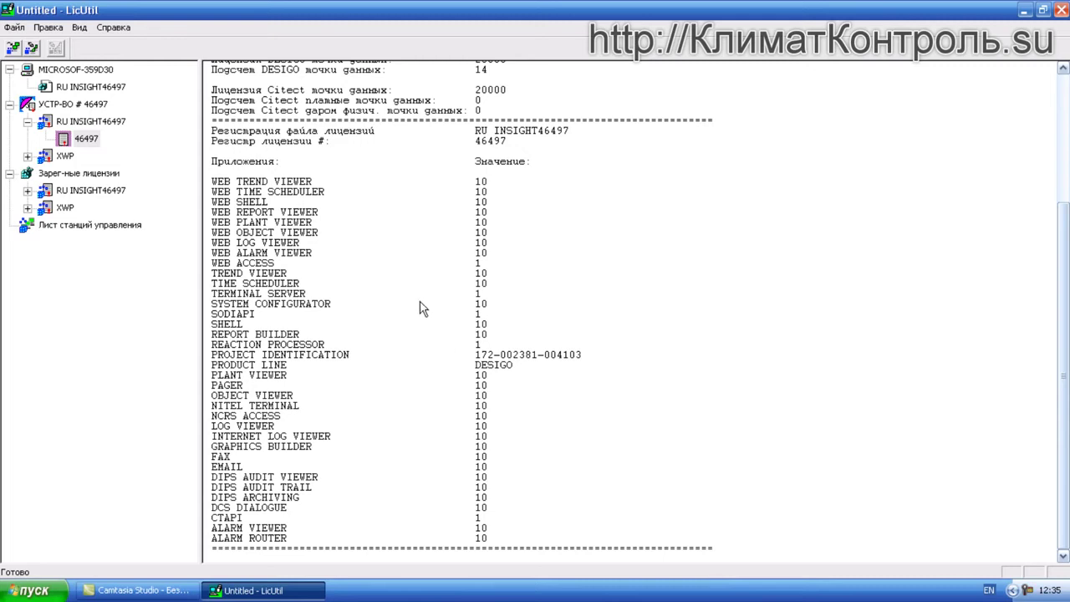
drag(1064, 385, 1064, 312)
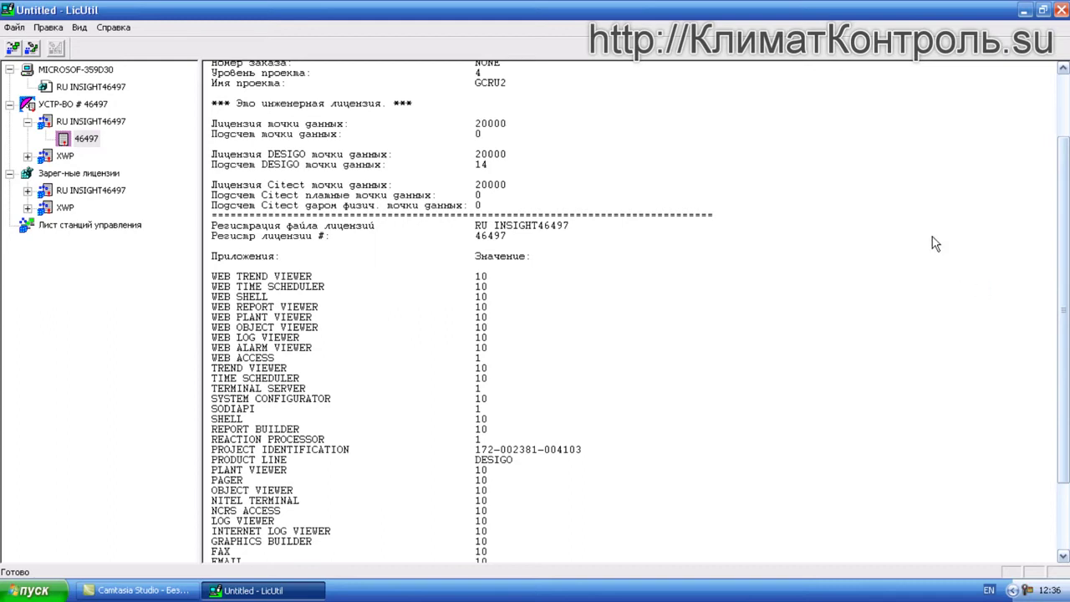
middle_click(260, 278)
click(260, 278)
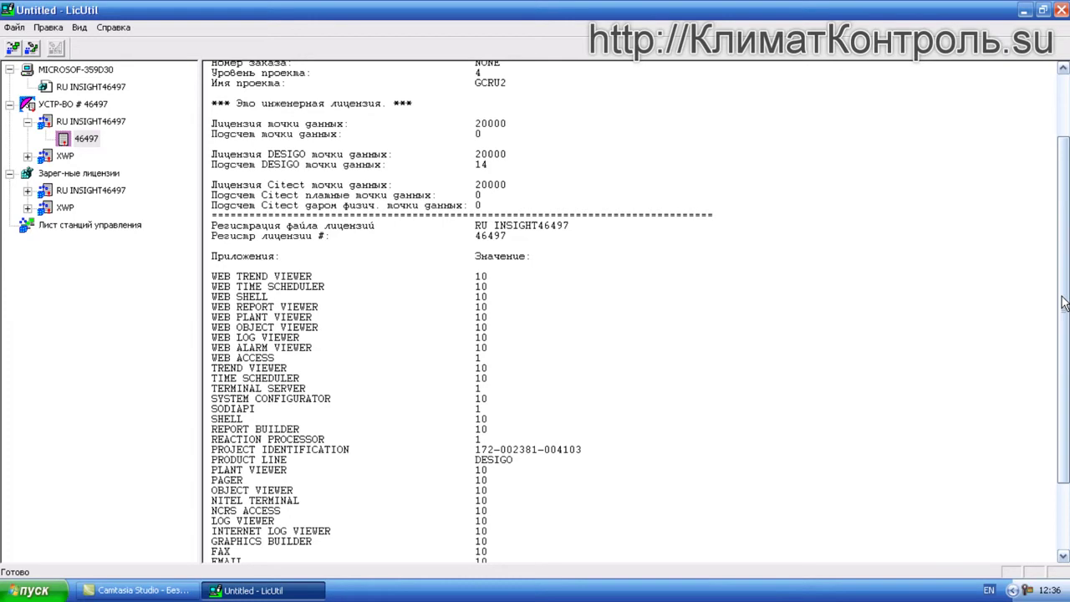
Inspect the registered XWP licence file and XWORKS applications, collapse the branch, then minimize LicUtil.
click(64, 226)
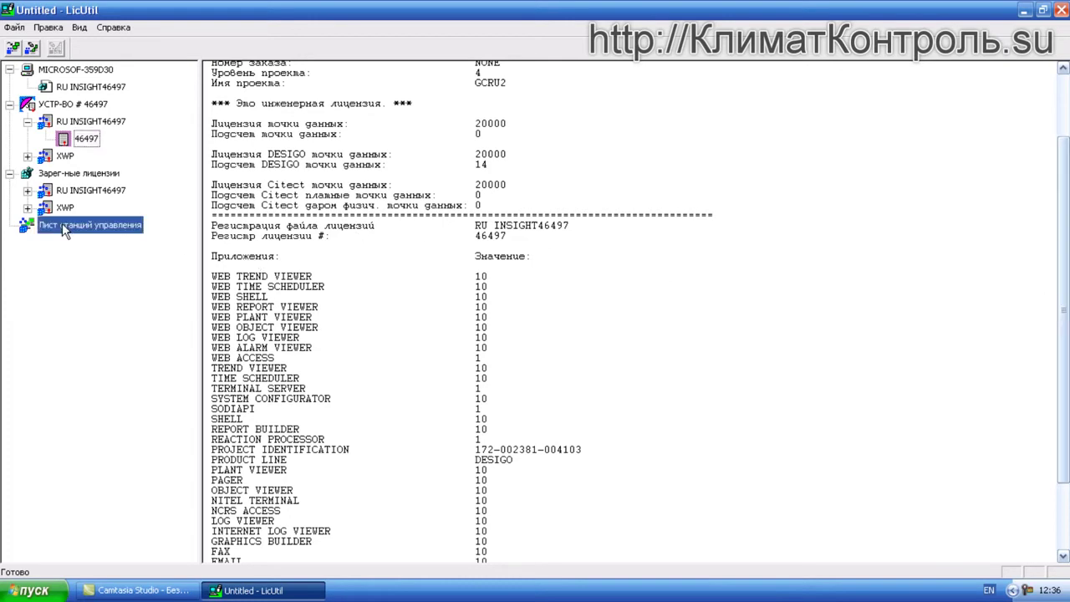
click(62, 209)
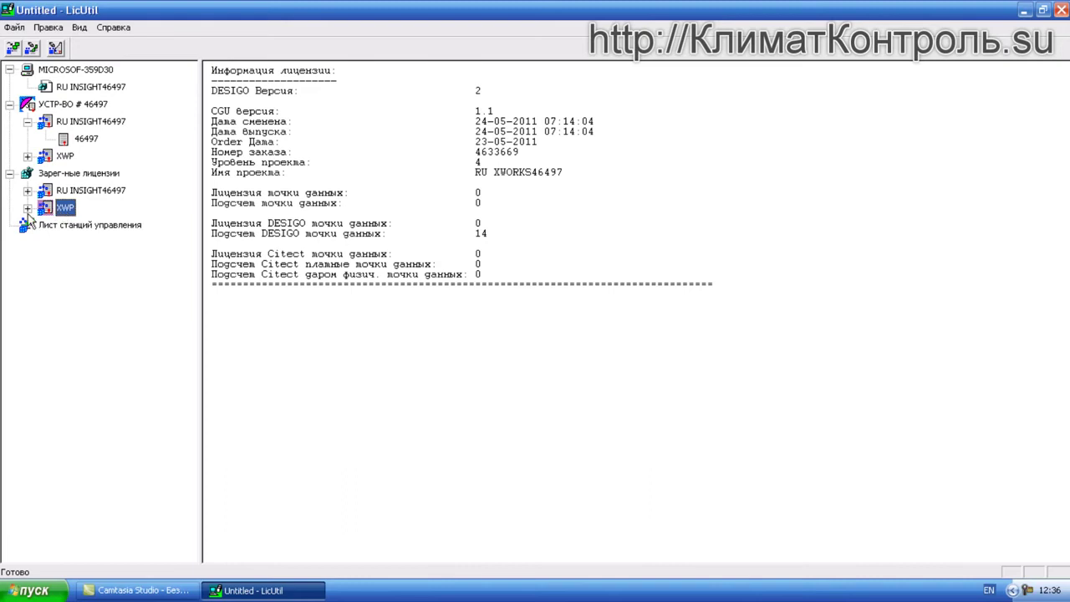
click(28, 208)
click(87, 226)
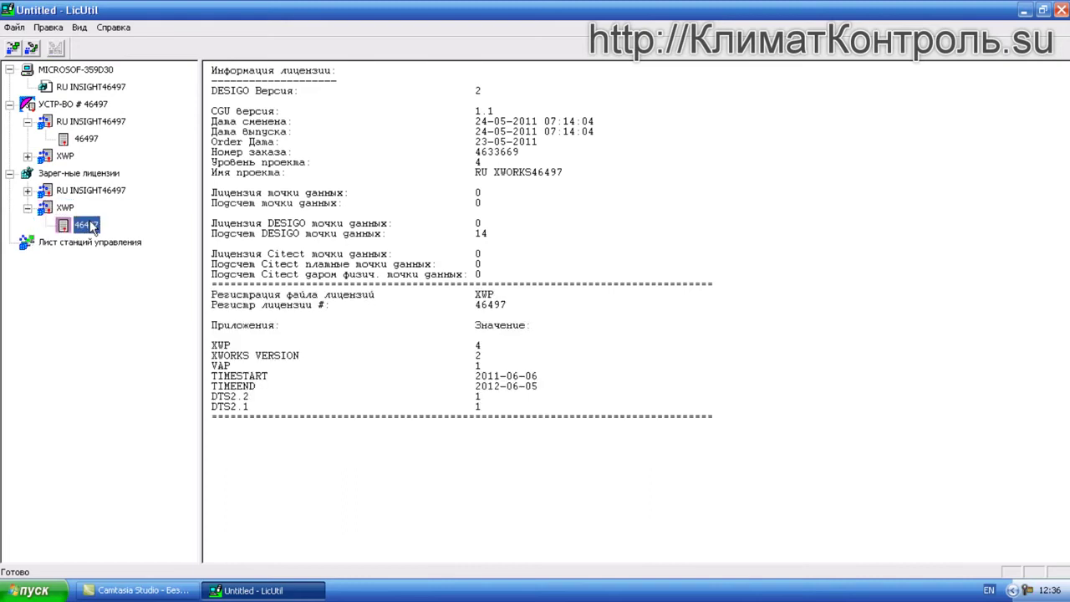
click(65, 207)
click(27, 208)
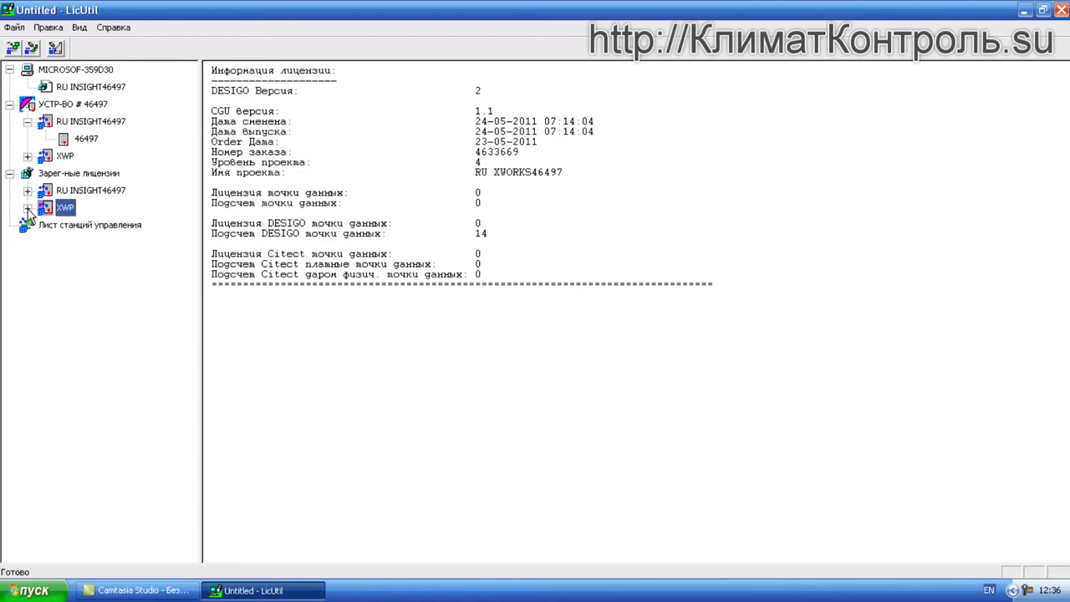
click(269, 592)
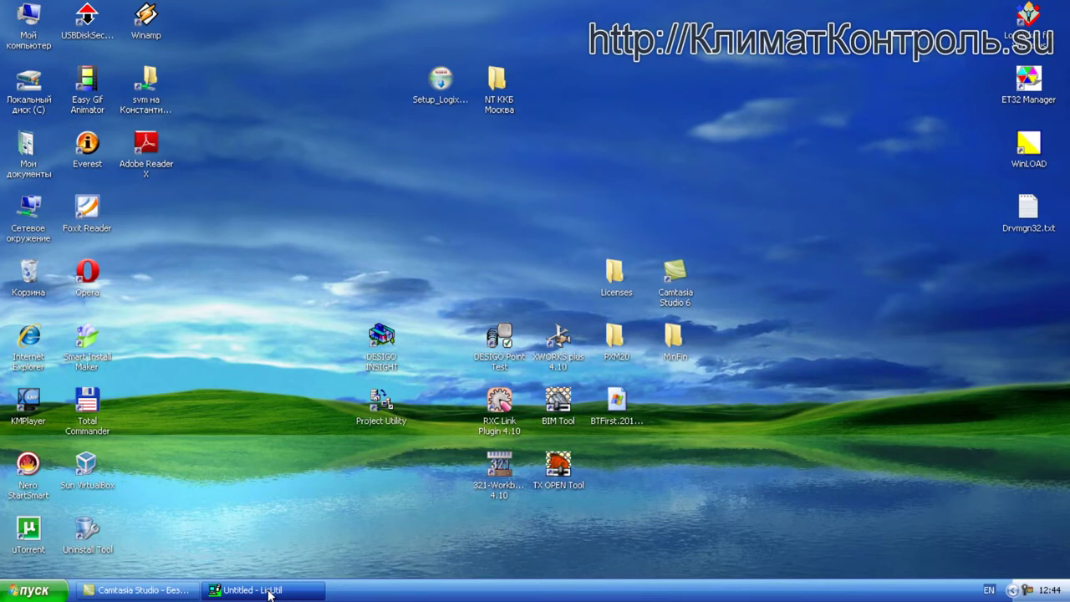
Bring the XWP licence details back into view in LicUtil, then close the licence utility.
click(269, 592)
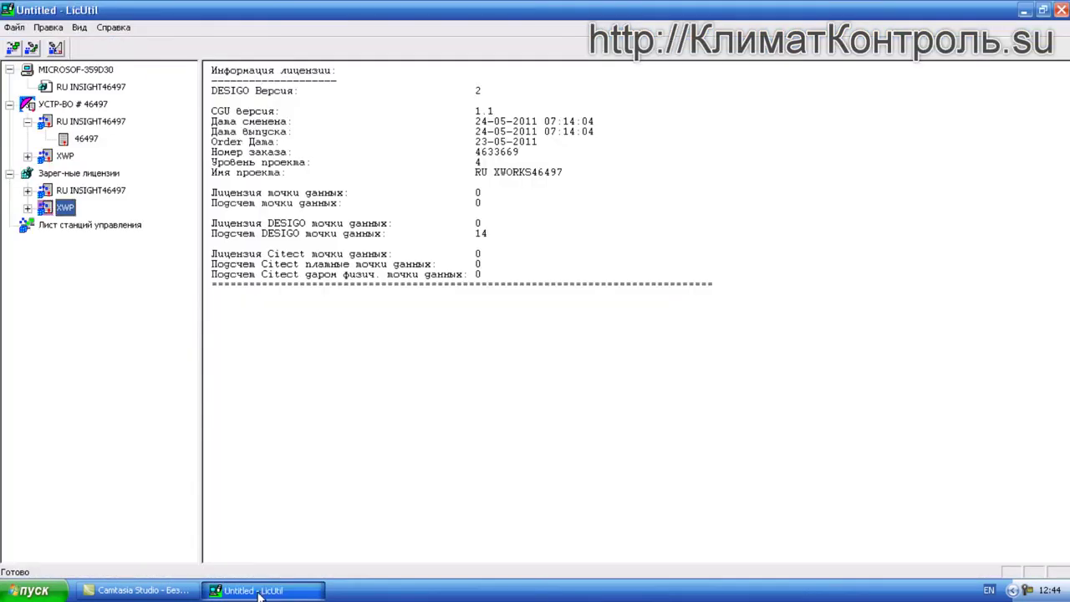
click(1062, 10)
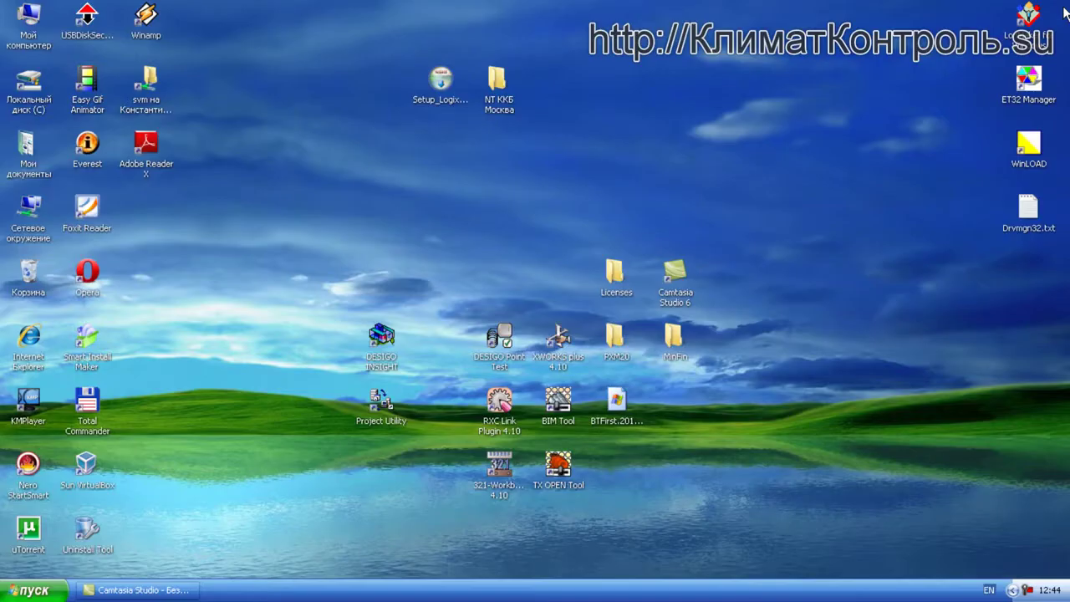
click(382, 340)
double_click(382, 340)
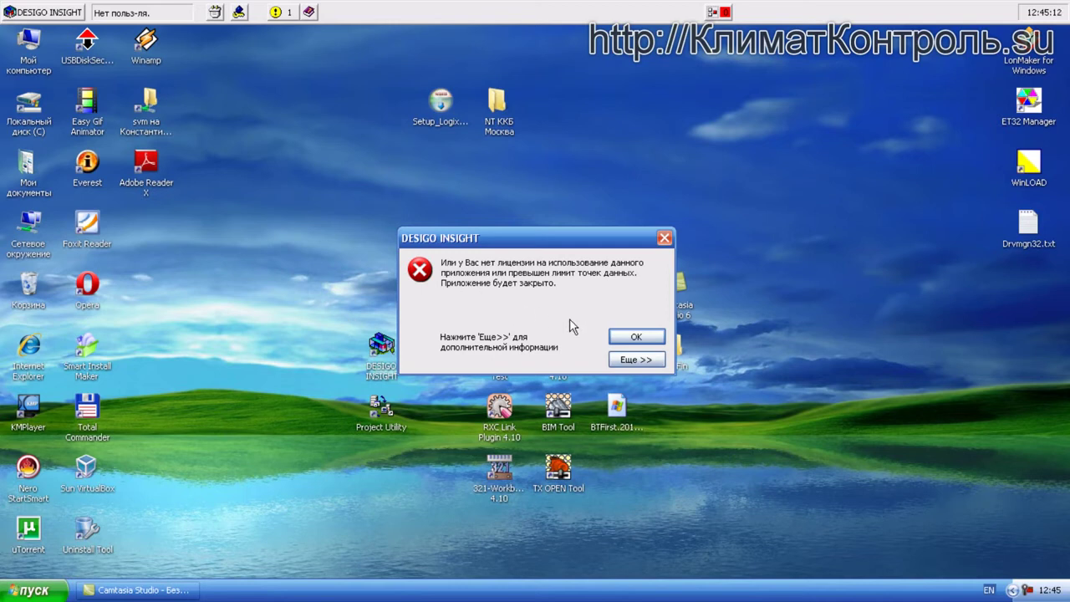
click(632, 336)
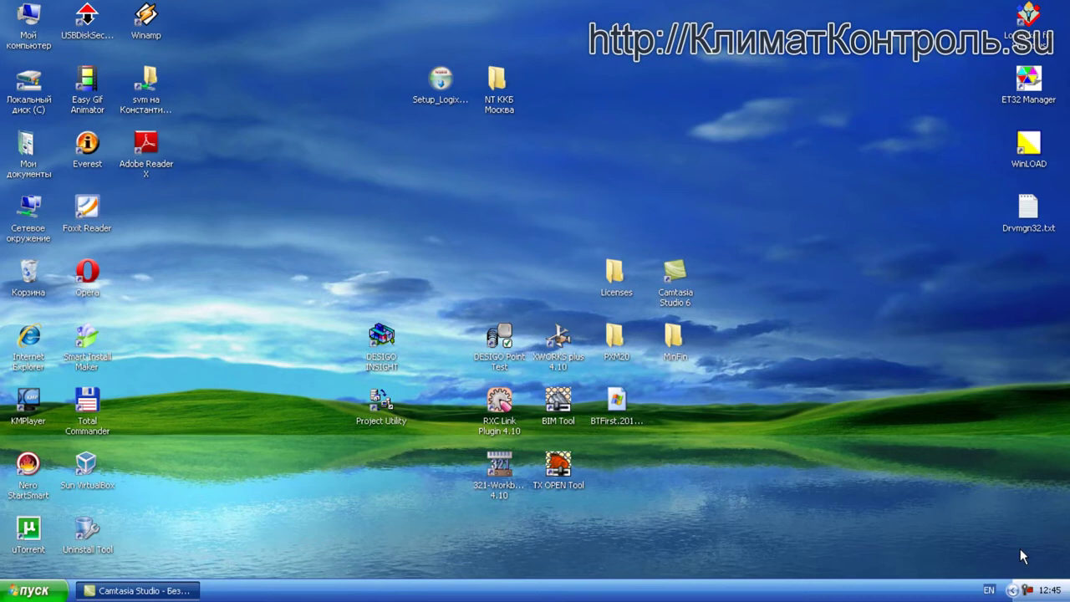
Stop the running Camtasia screen recording from the tray recorder panel.
click(1029, 591)
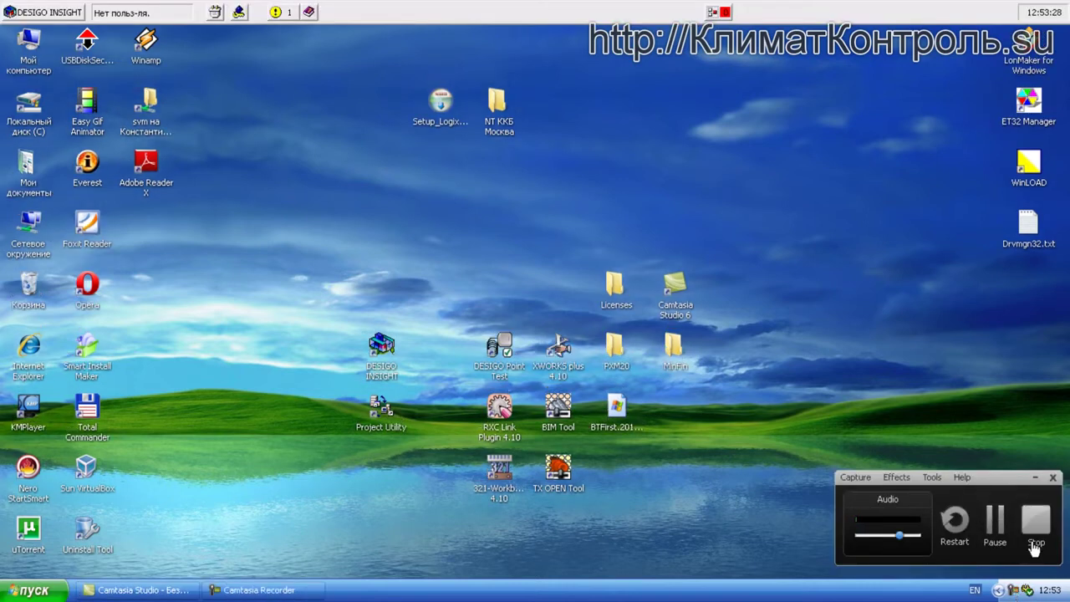
click(997, 525)
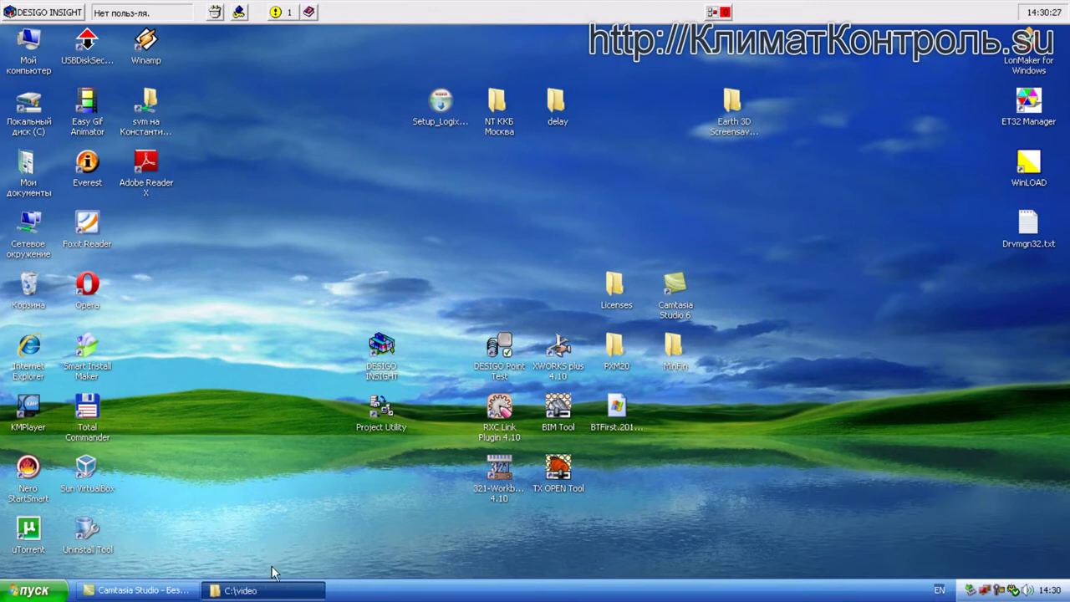
click(268, 592)
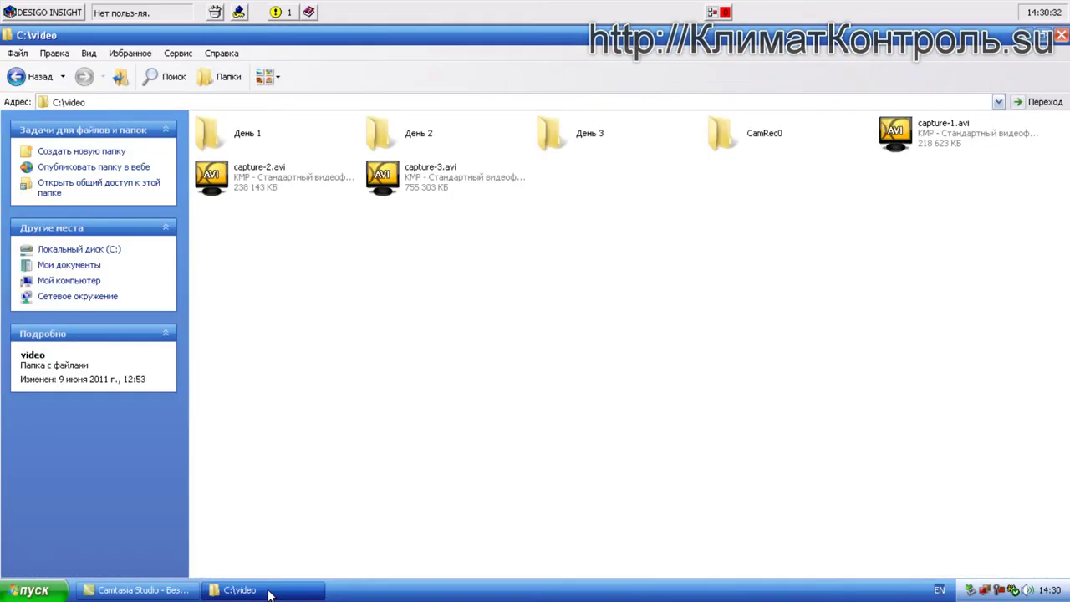
click(268, 592)
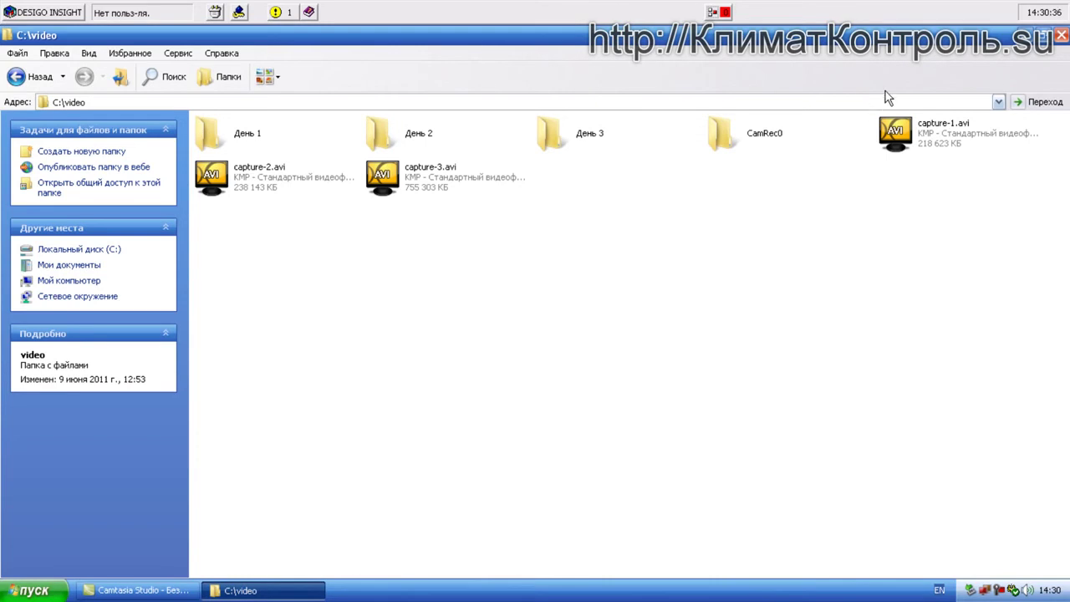
click(1024, 35)
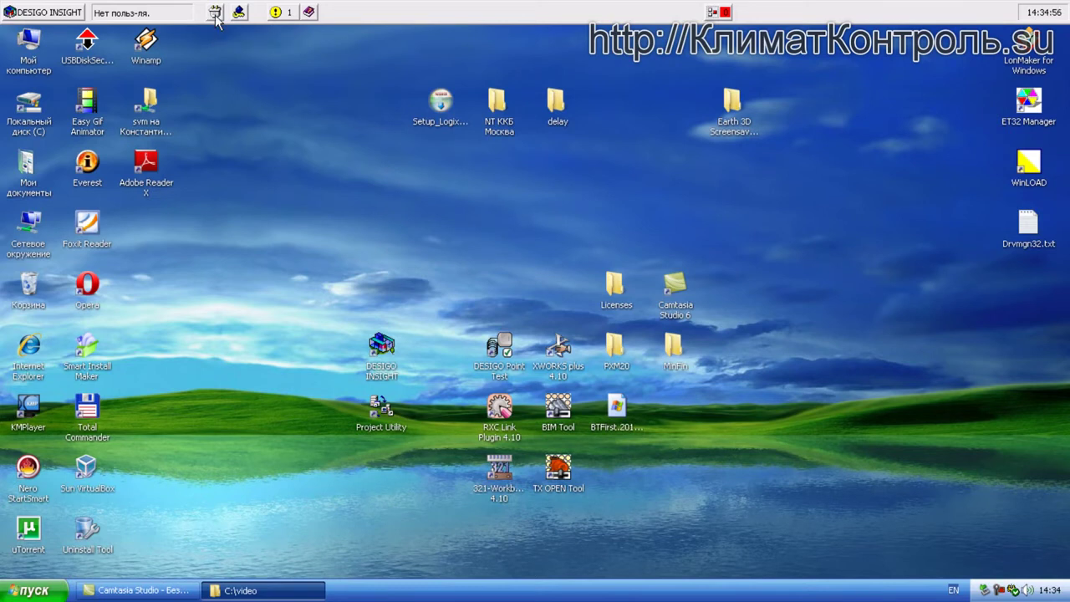
Log in to DESIGO INSIGHT with the administrator password and acknowledge the redefined user-limits warning.
double_click(144, 12)
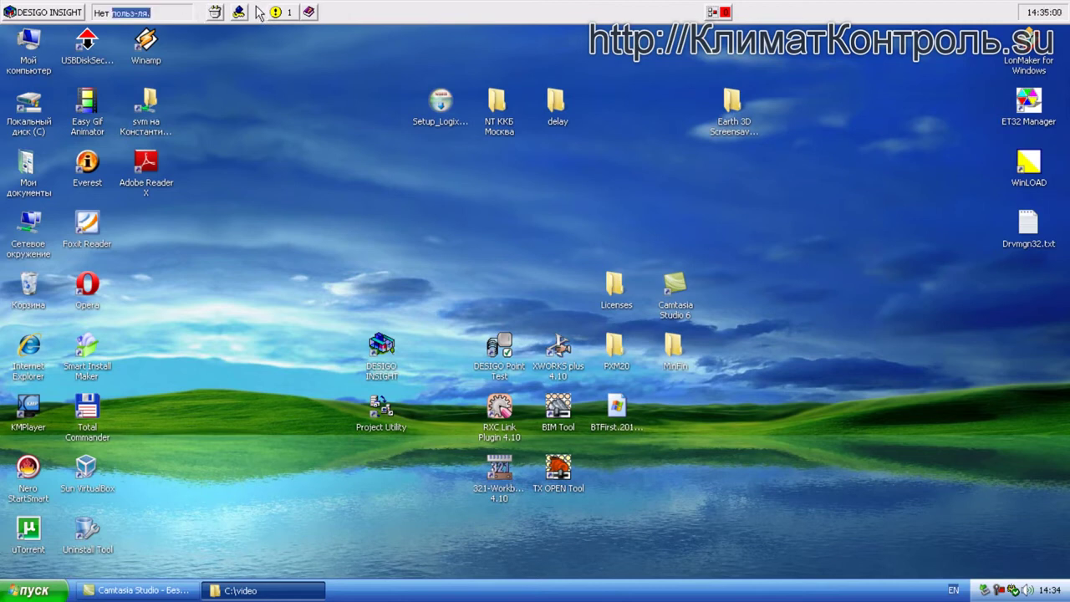
click(239, 13)
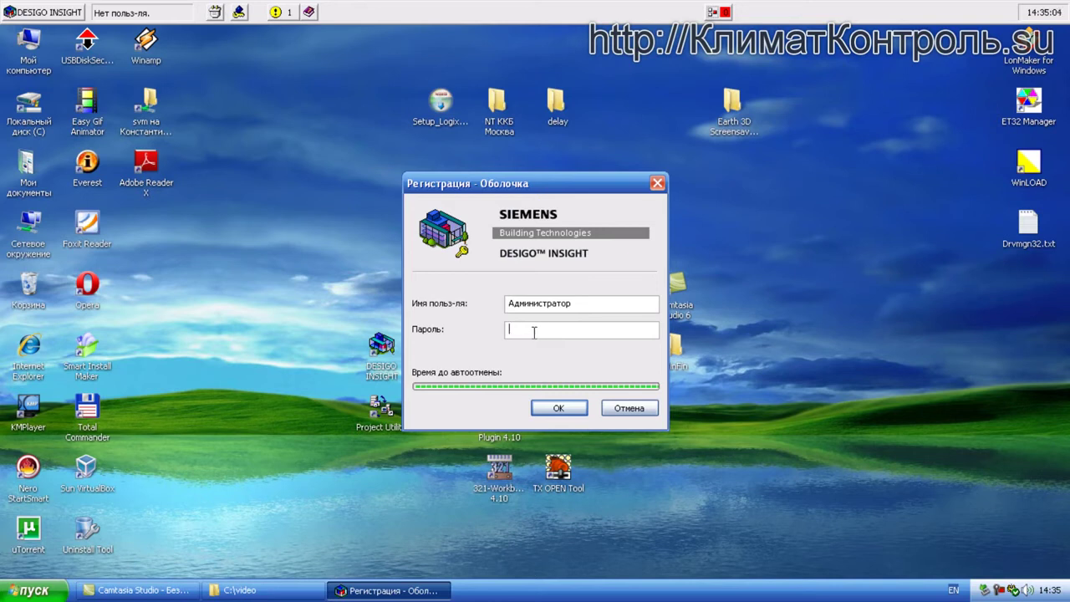
click(534, 332)
text(******)
click(573, 411)
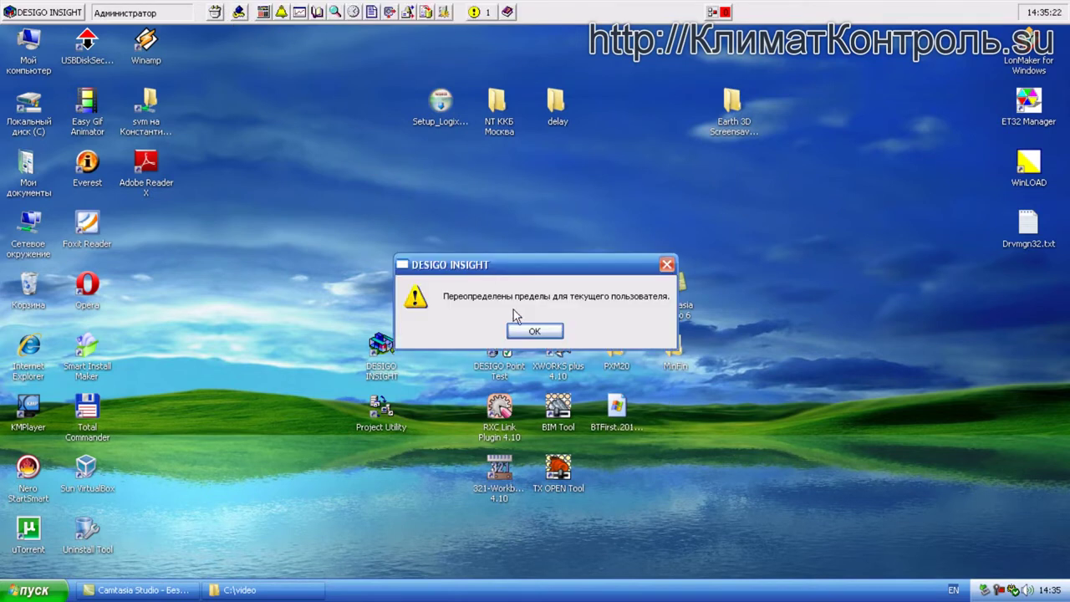
click(525, 329)
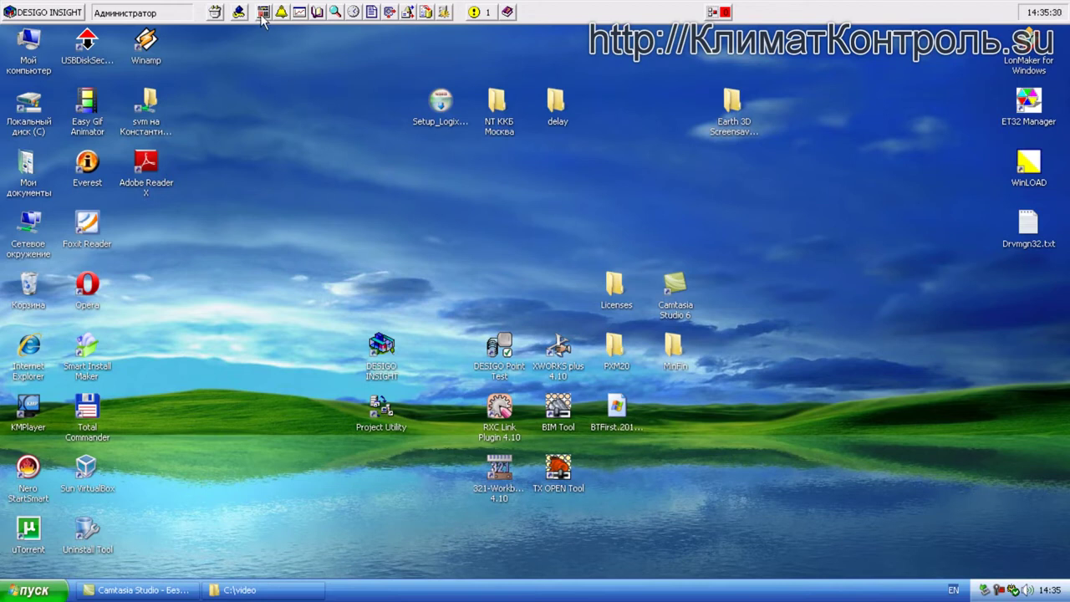
Connect the Siemens site with Подключить, review and cancel its Дополнение details, then close with Закрыть.
click(216, 11)
drag(379, 179, 284, 107)
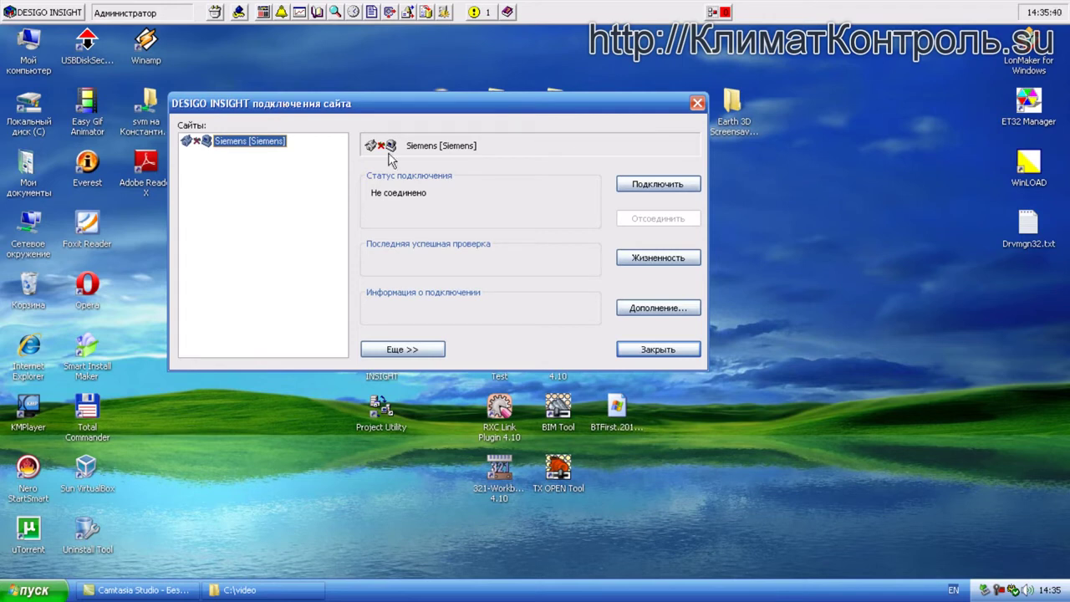
click(645, 186)
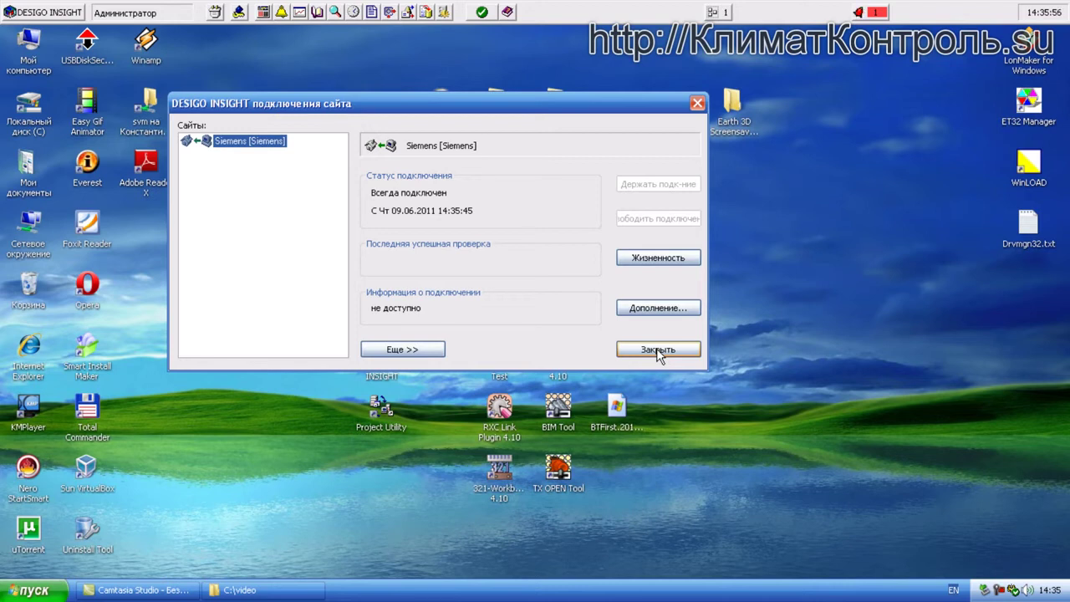
click(654, 308)
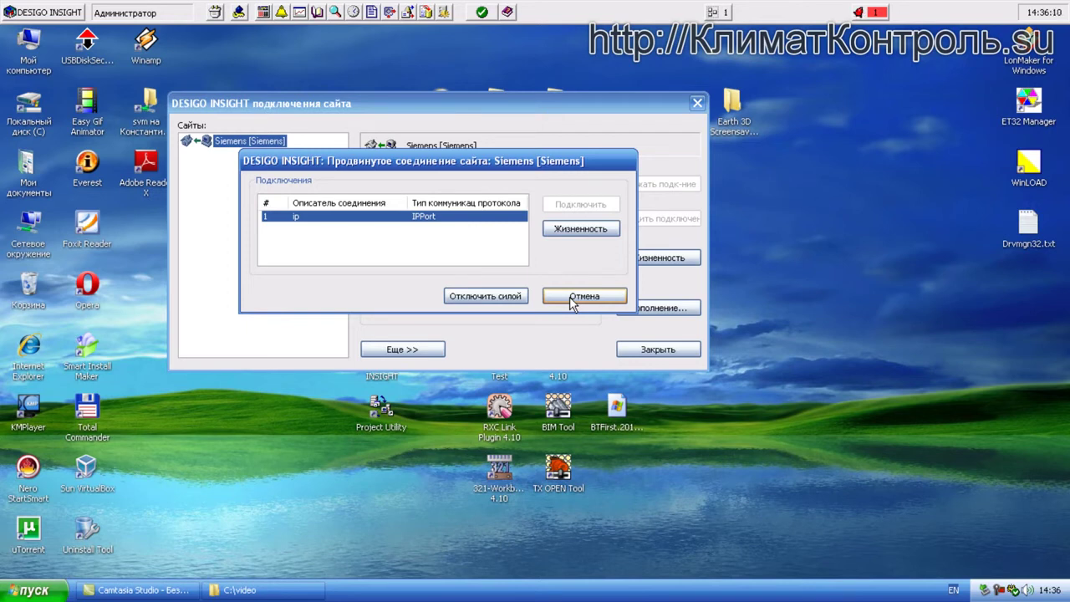
click(574, 298)
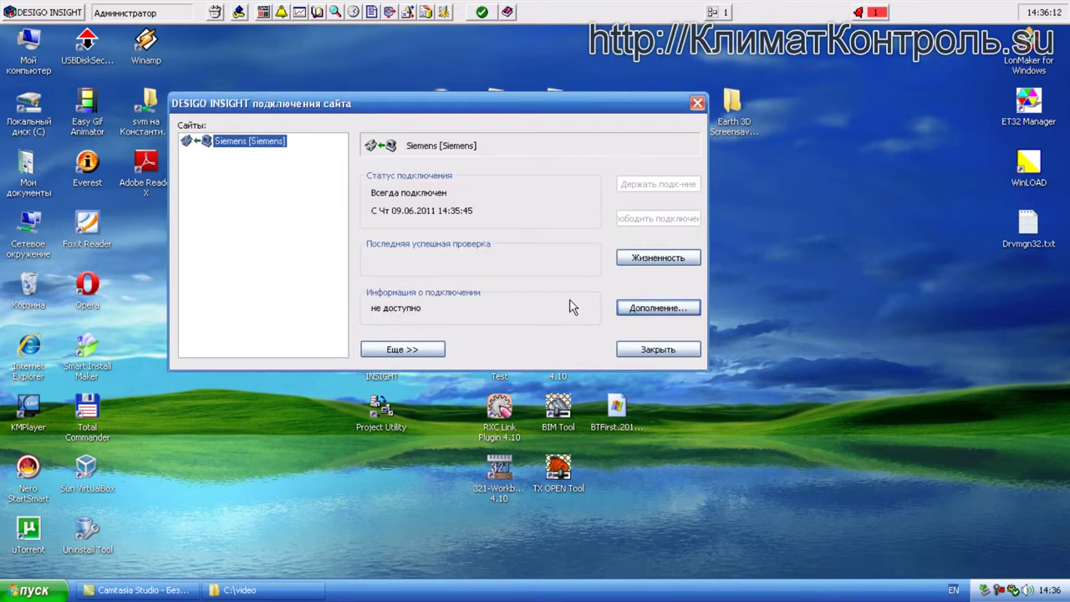
click(656, 351)
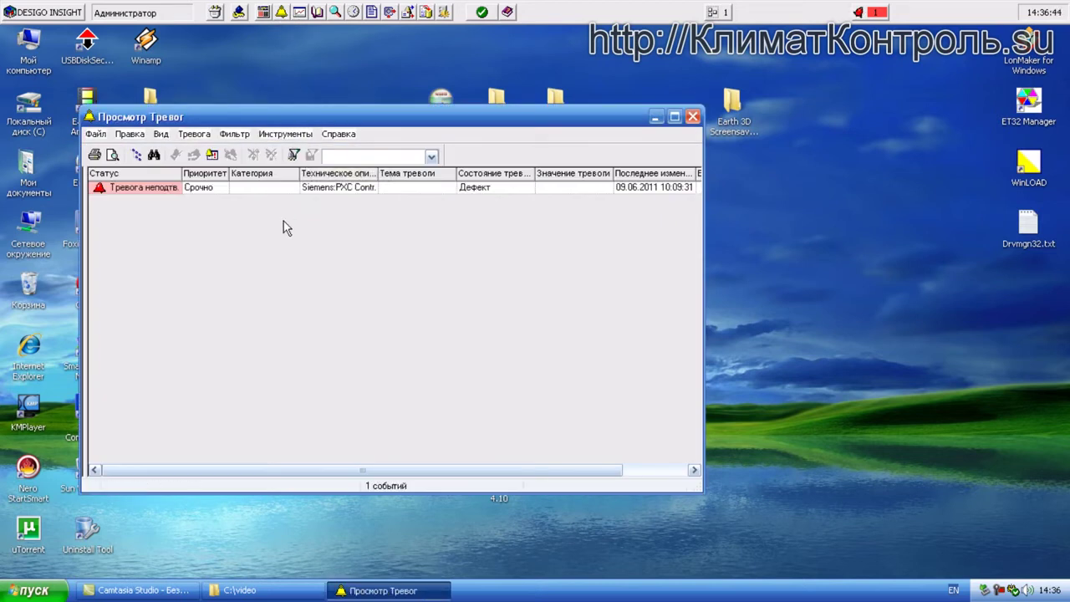
Widen the alarm viewer so more columns of the urgent Defect alarm are visible.
drag(702, 287, 955, 302)
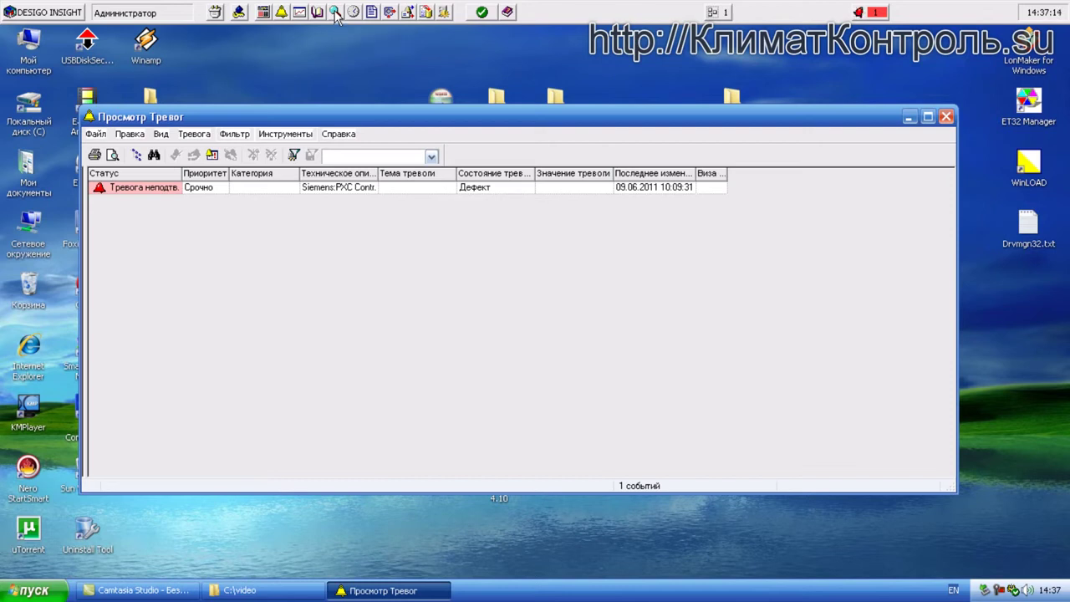
Maximize the object catalogue and expand Technical View > Siemens > Vent > P01 to show CmdFan's properties.
click(335, 13)
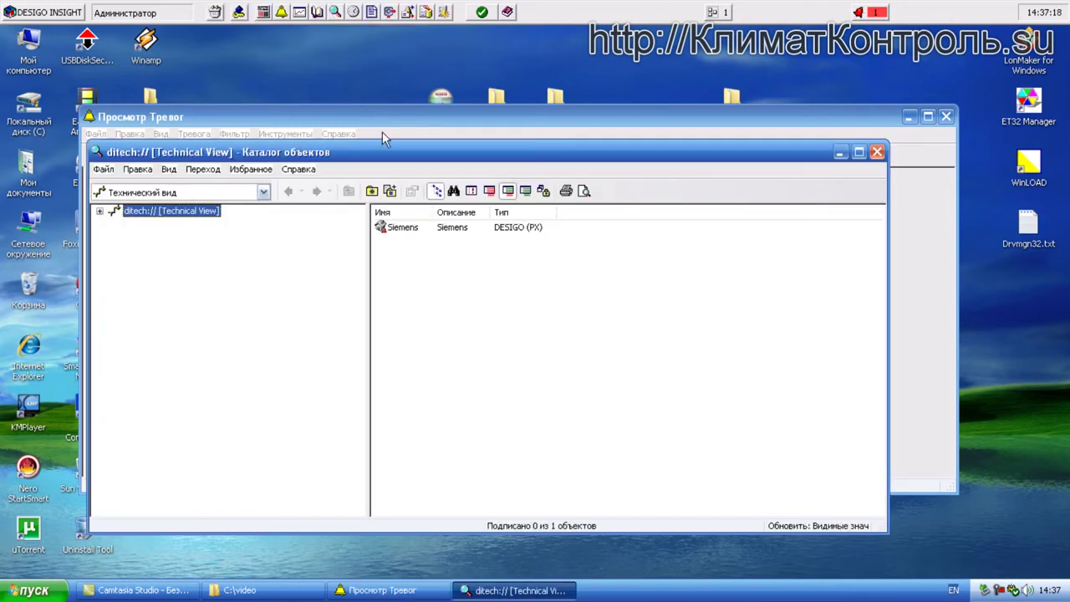
double_click(385, 153)
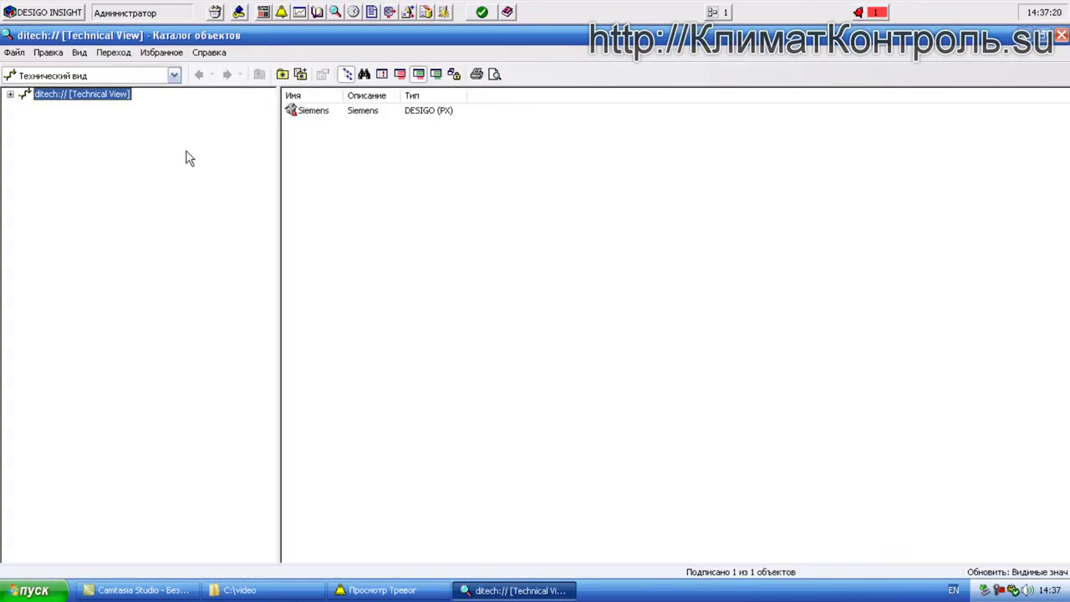
click(10, 94)
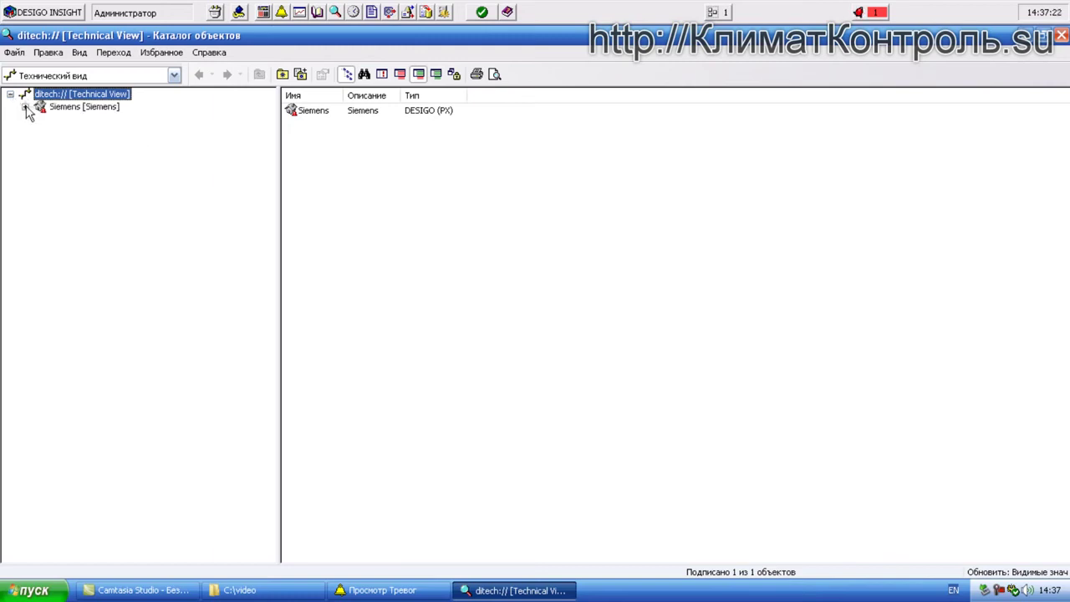
click(25, 107)
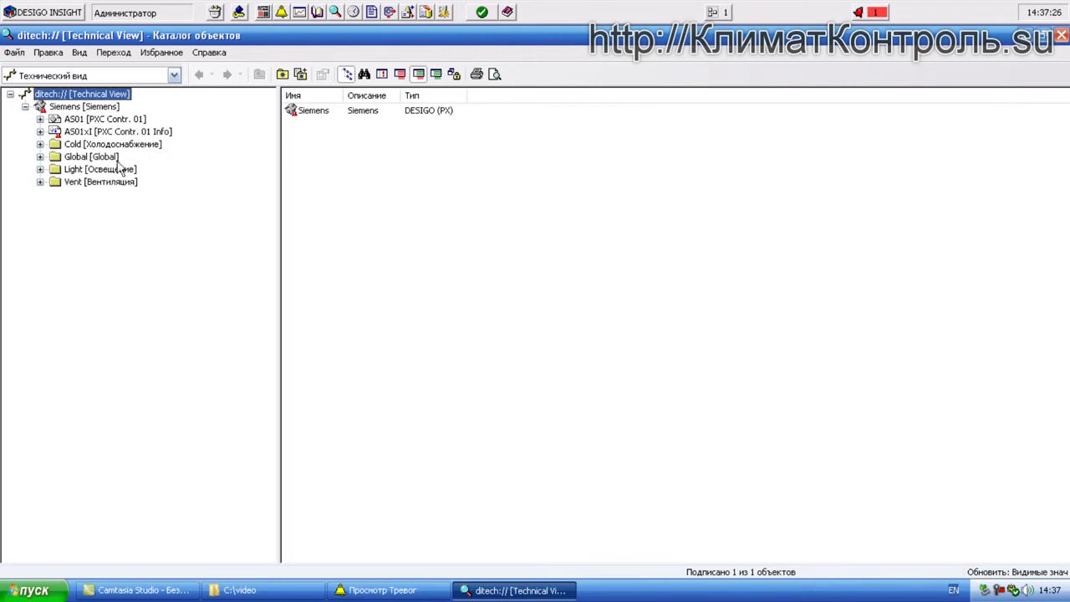
click(40, 182)
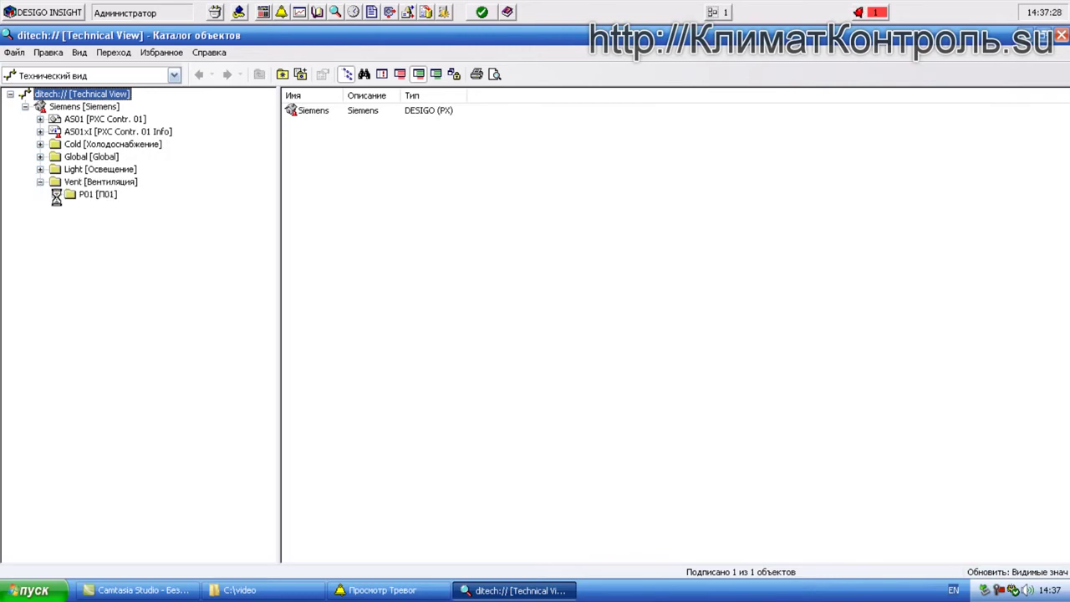
click(139, 206)
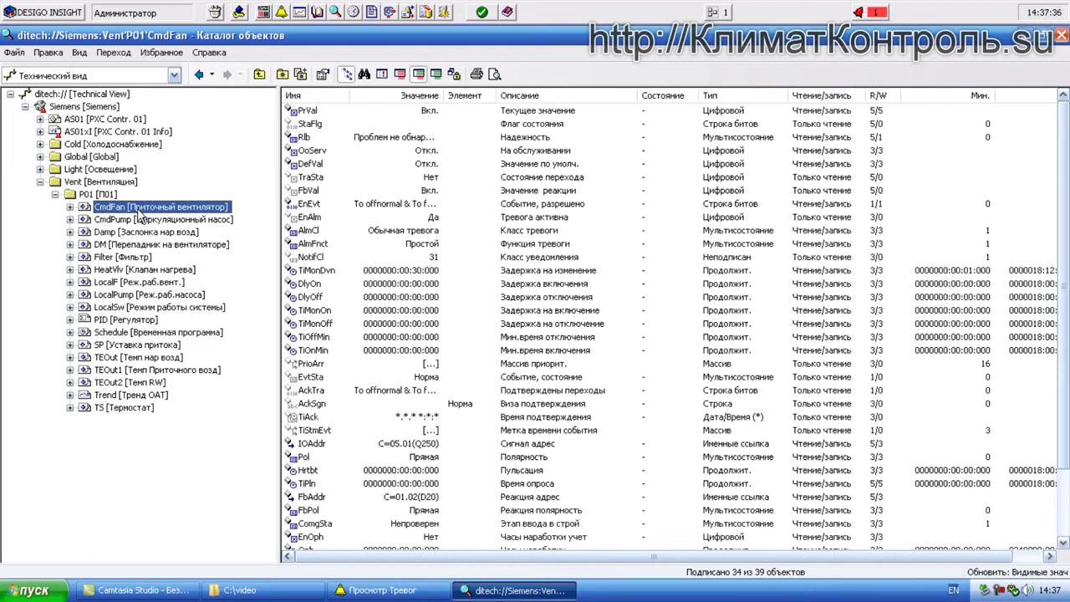
View the TEOut, TEOut1 and TEOut2 sensor properties, then collapse the P01 and Vent folders.
click(135, 358)
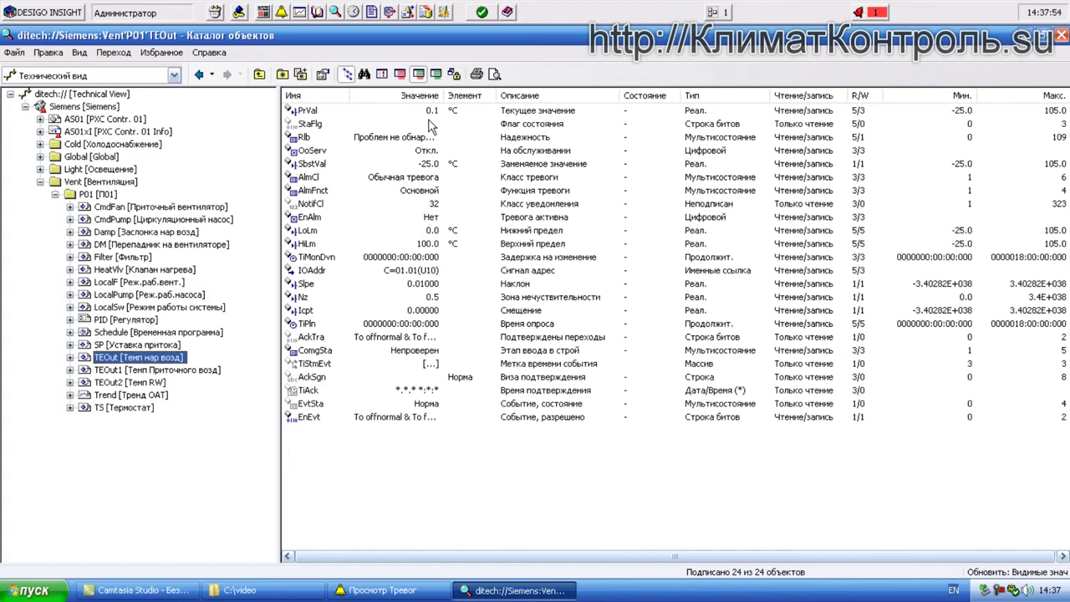
click(174, 371)
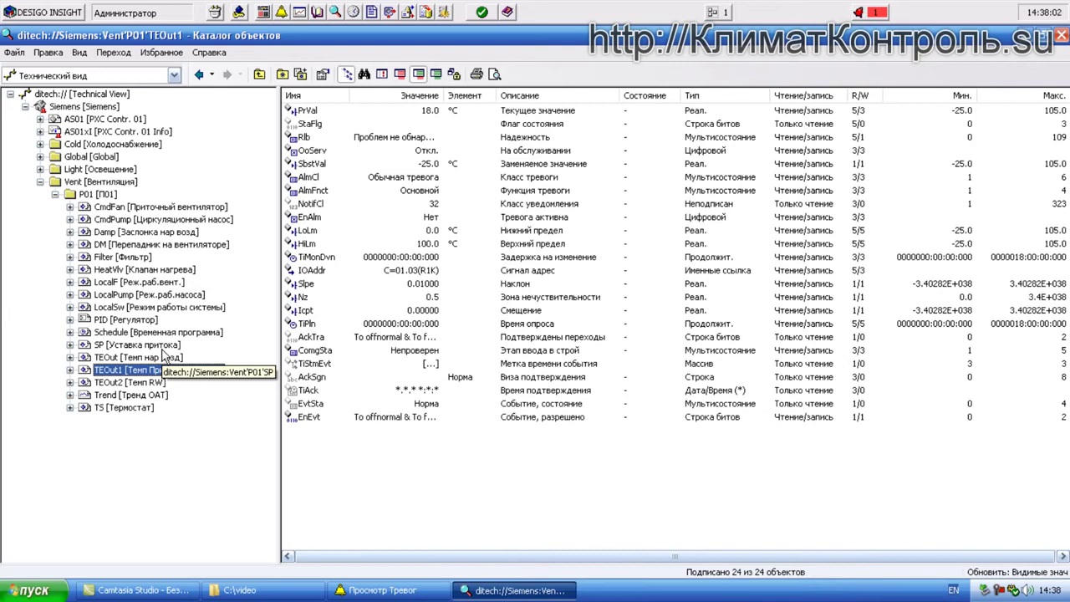
click(167, 358)
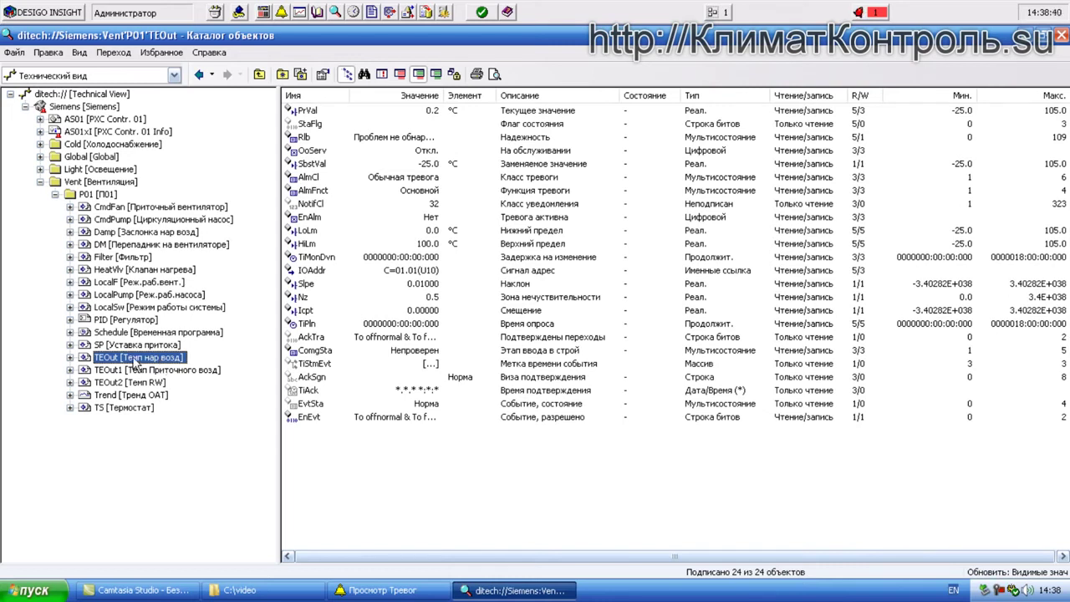
click(133, 385)
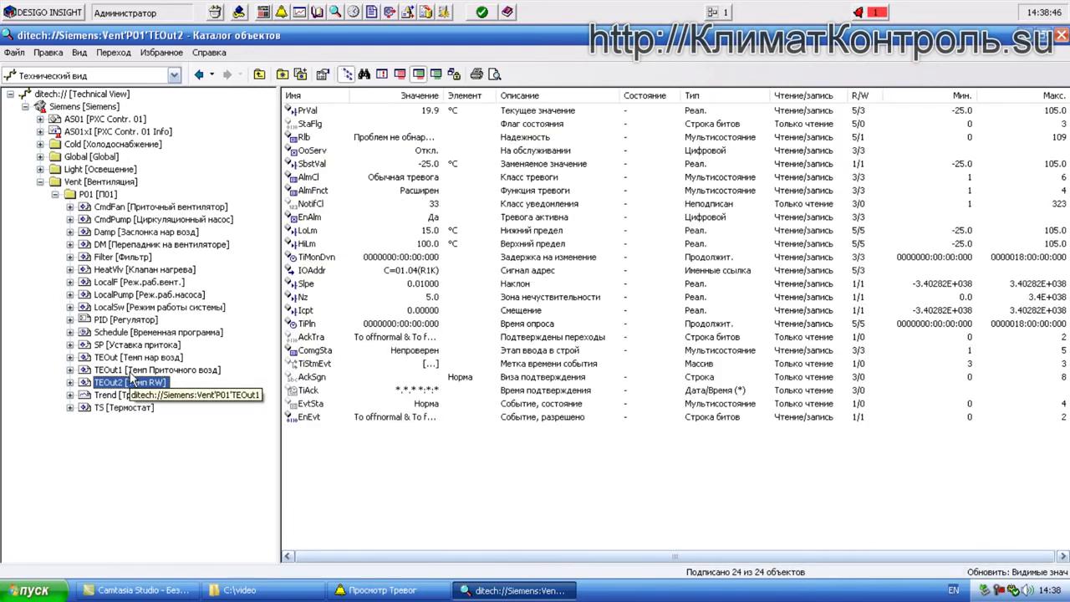
click(55, 194)
click(41, 182)
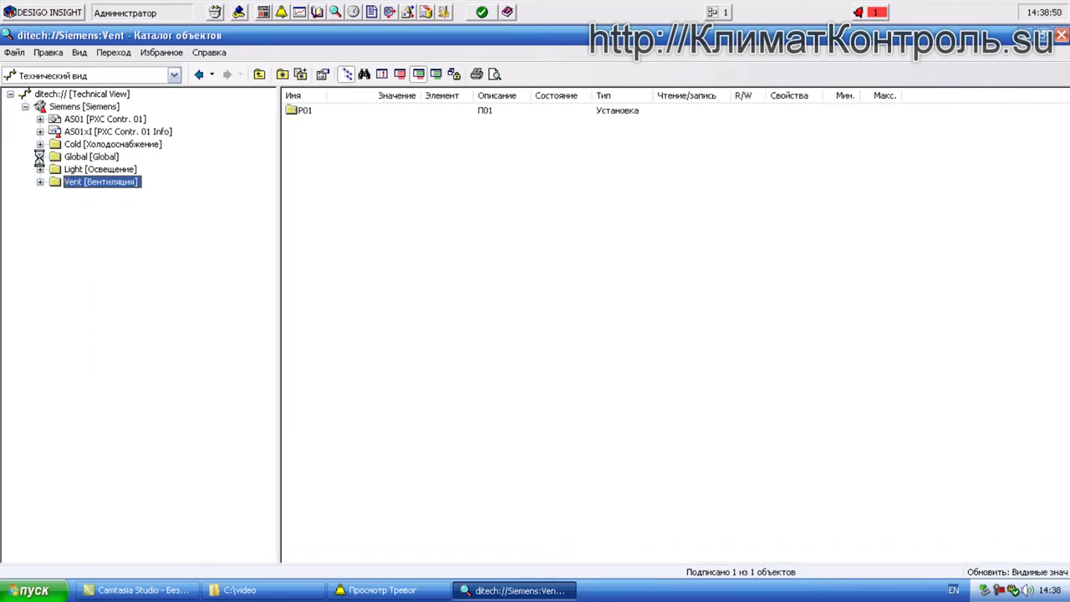
Expand Global, view the UsrPrf user profile, then collapse Global to list its 22 objects.
click(41, 157)
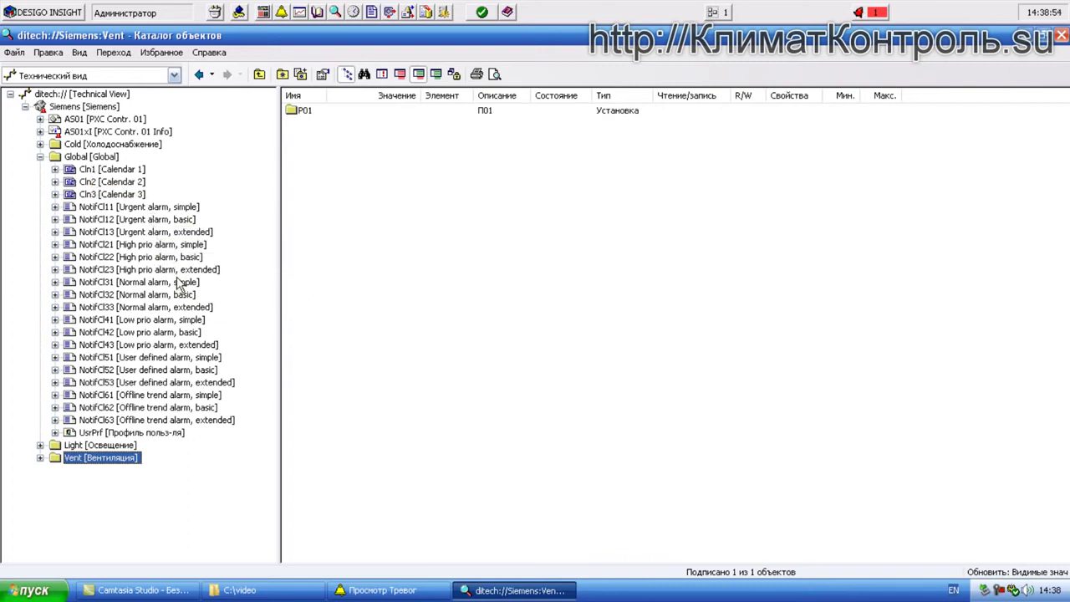
click(142, 434)
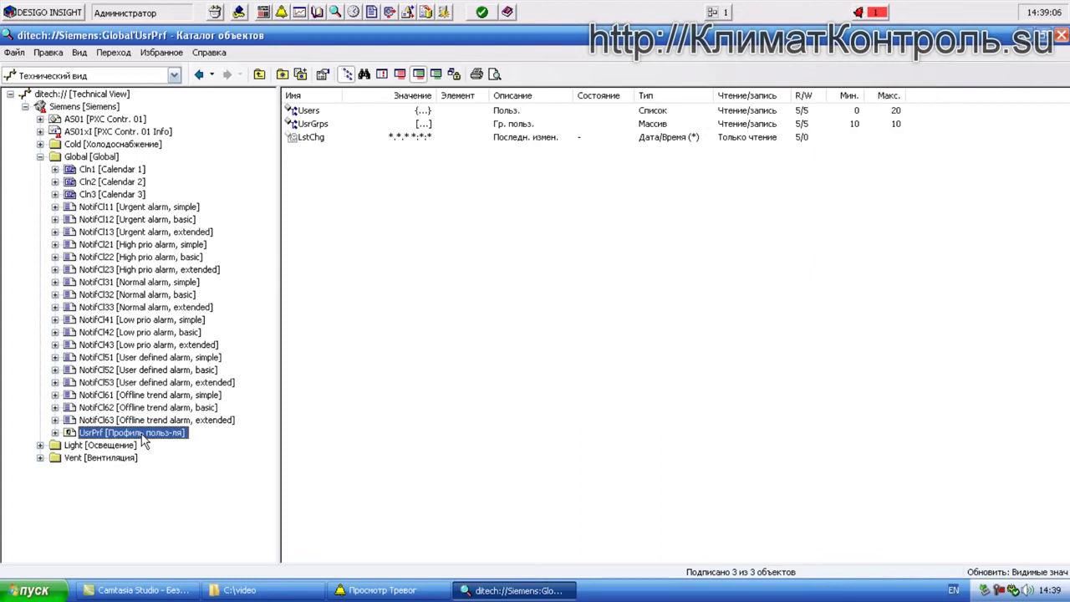
click(40, 157)
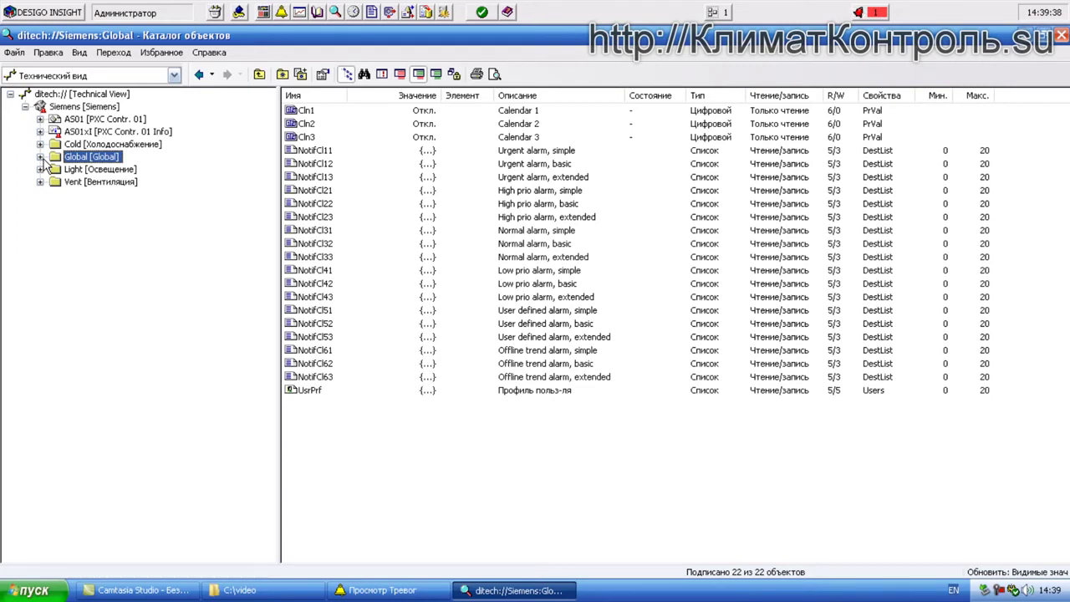
Re-expand Vent and P01 in the tree, then bring up the Расписание schedule window.
click(41, 181)
click(55, 195)
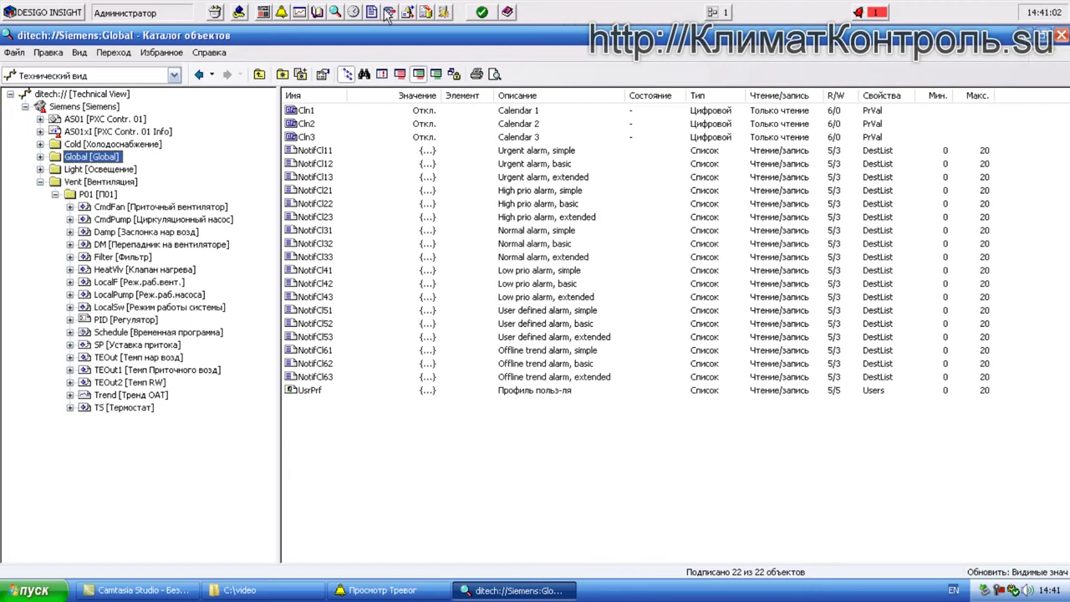
click(354, 13)
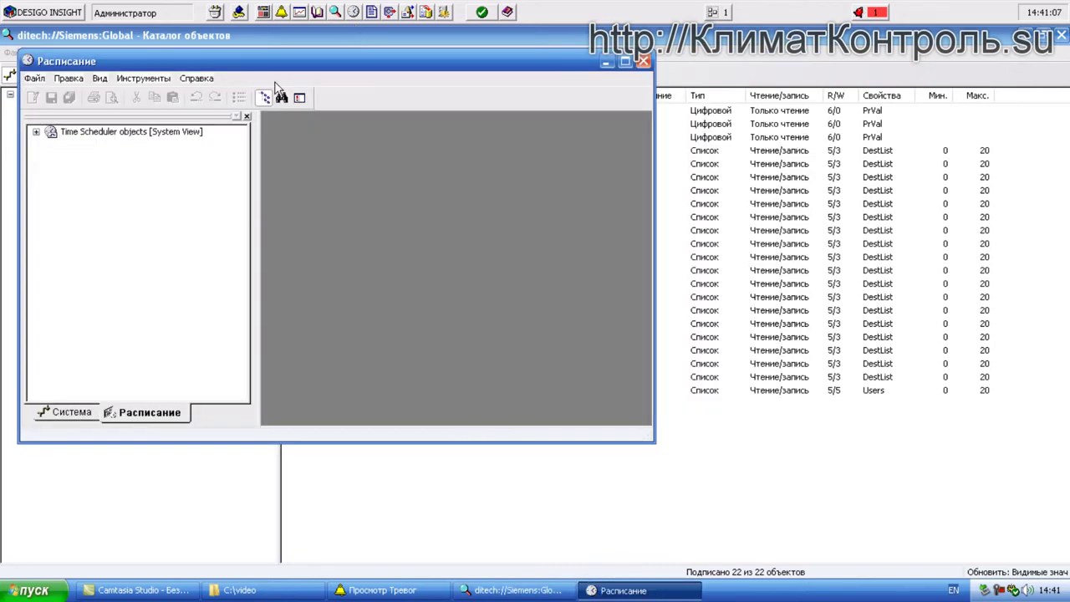
Browse AS01's weekly schedules for Light Group1 and Vent P01, then close the Расписание window.
click(36, 132)
click(51, 144)
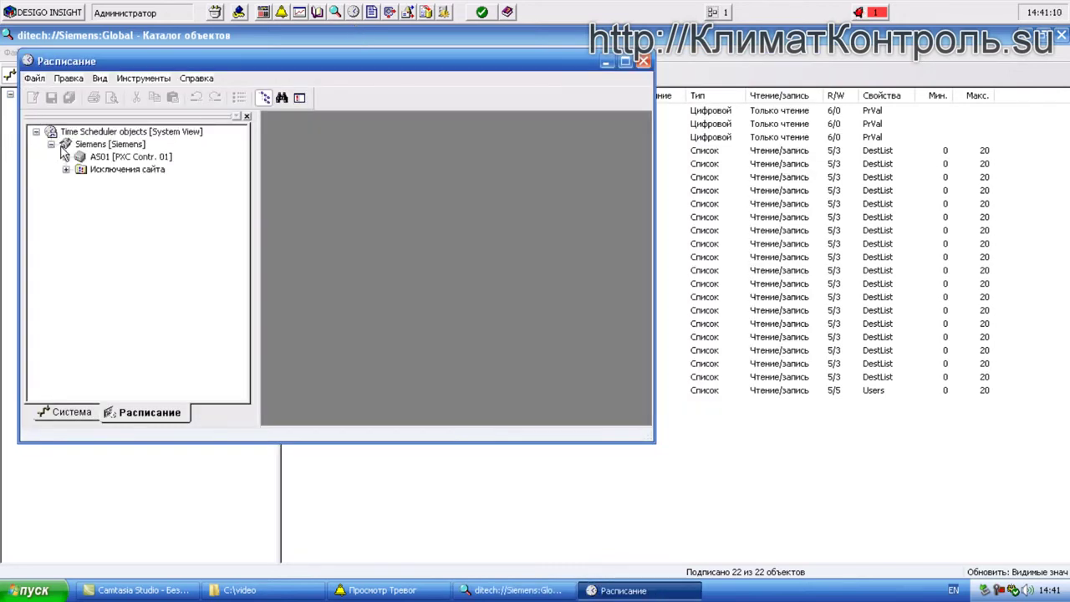
click(113, 169)
click(116, 157)
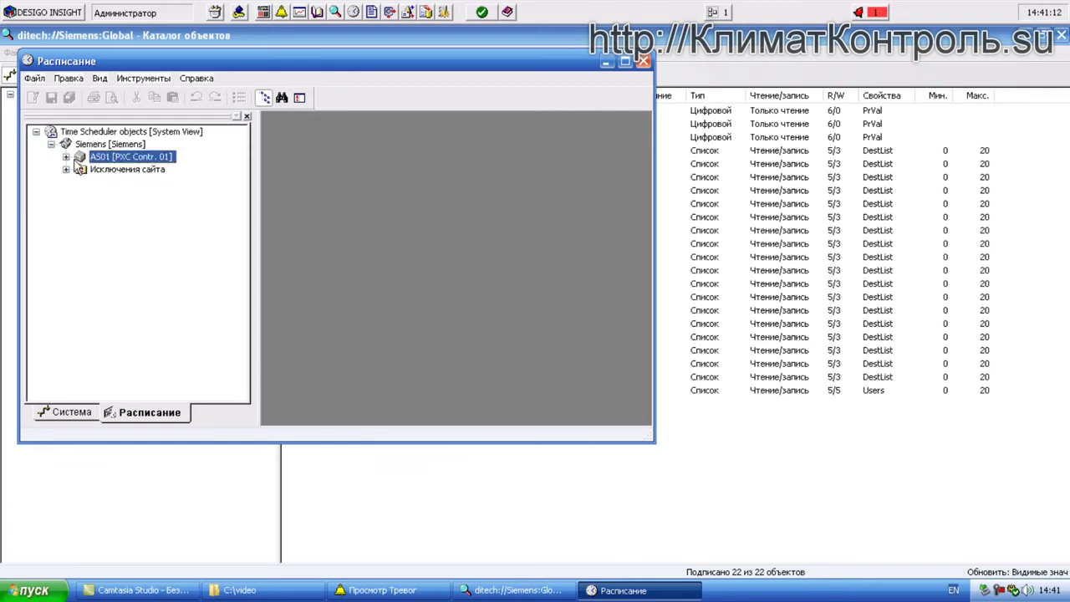
click(66, 157)
click(80, 169)
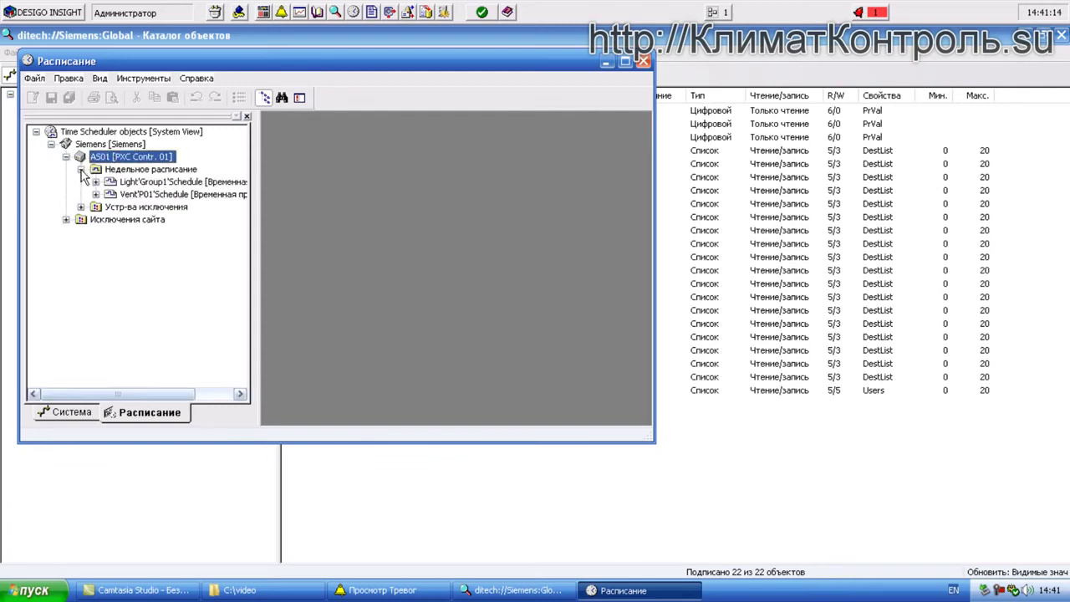
click(117, 187)
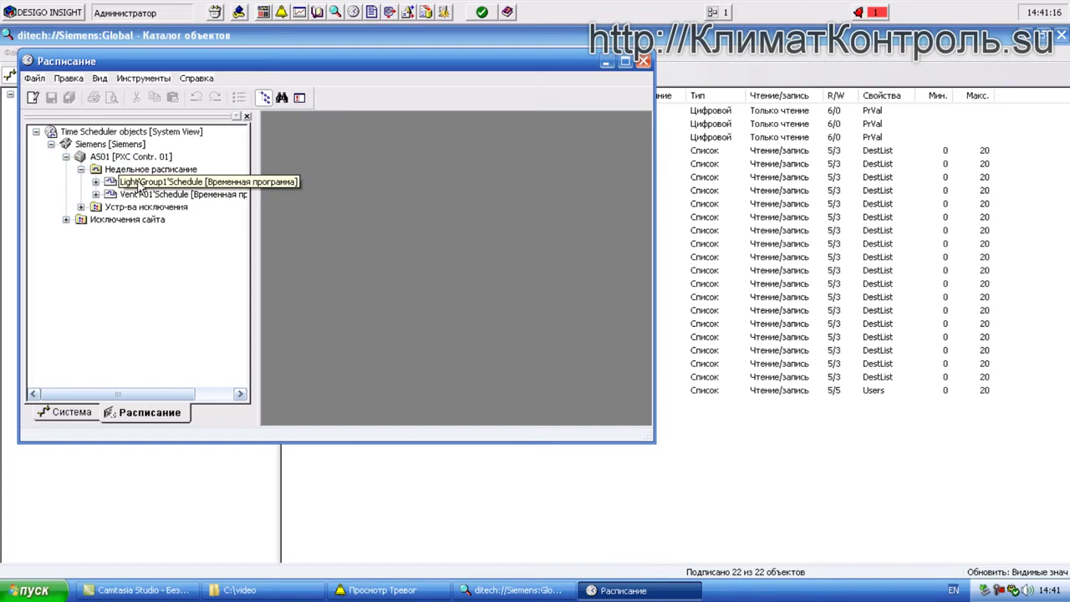
click(146, 195)
click(96, 181)
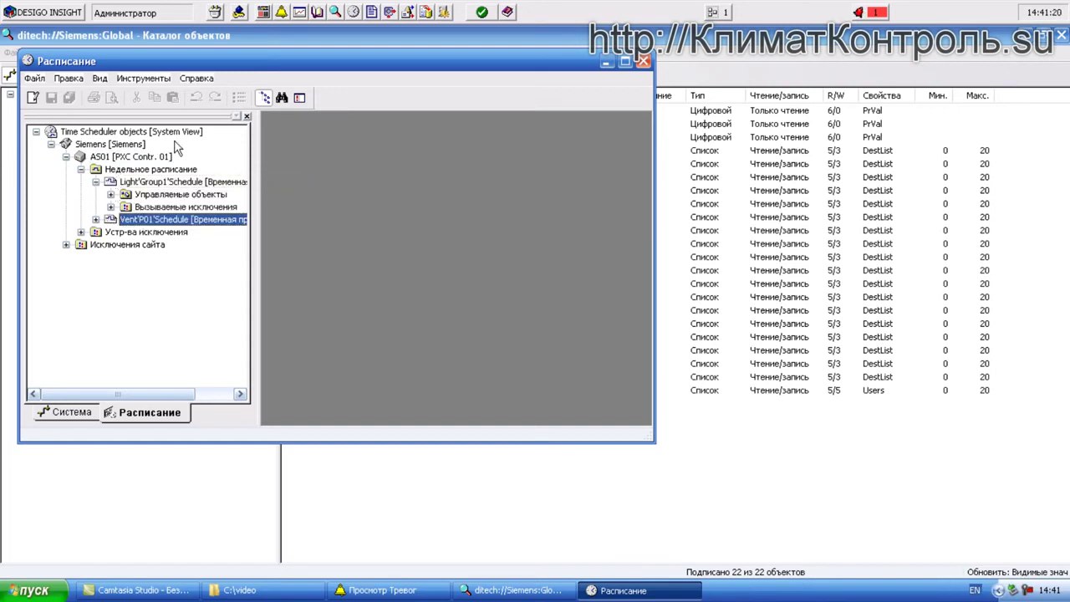
click(641, 61)
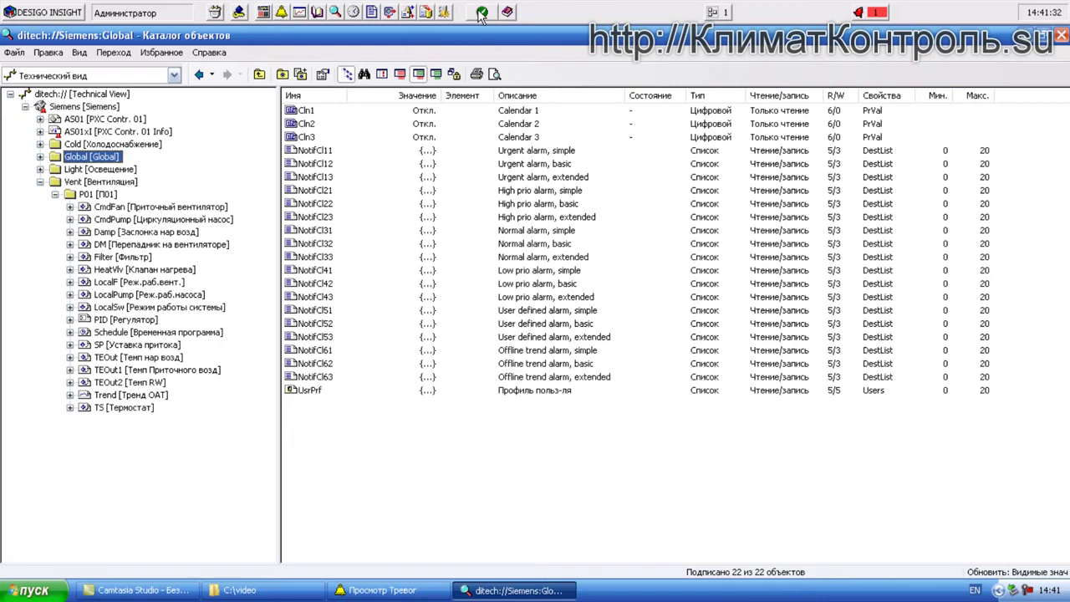
Check the supervisor system information, then close it and the object catalogue window.
click(482, 12)
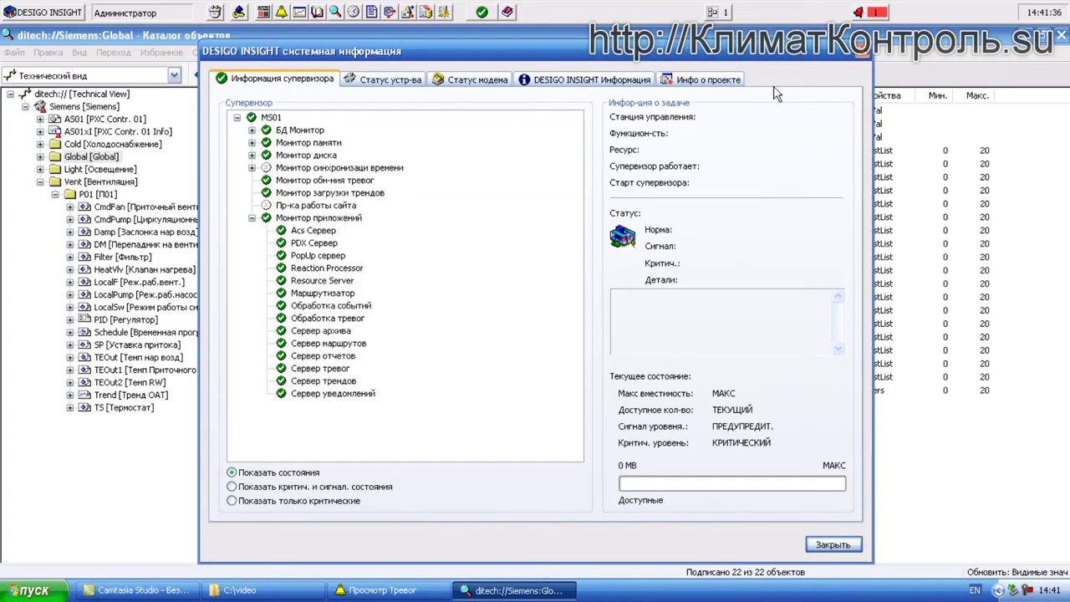
click(861, 52)
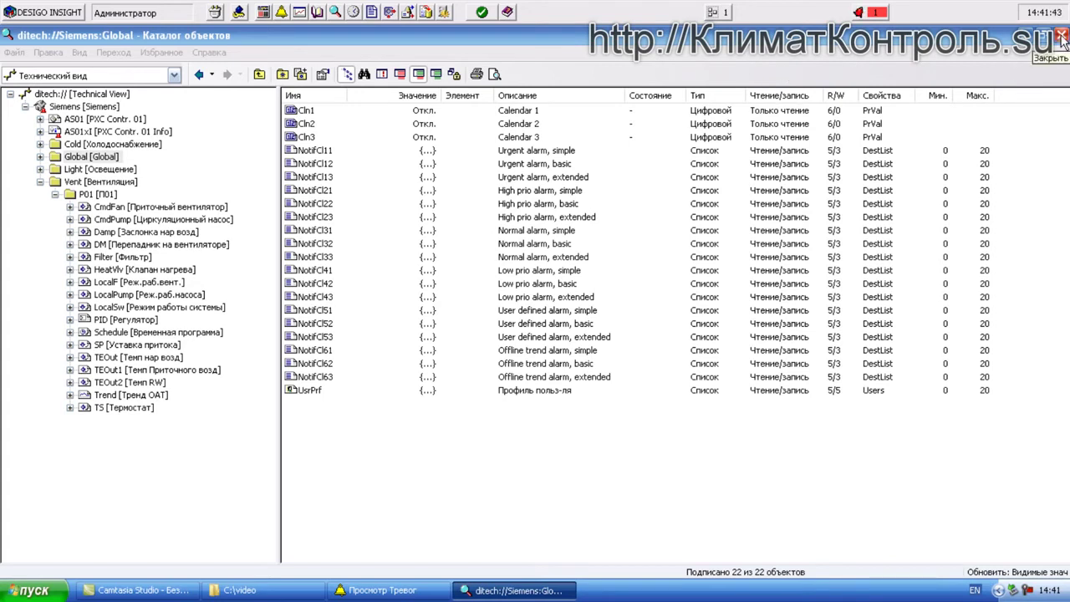
click(1061, 35)
Nudge the Просмотр Тревог window up, select the unacknowledged alarm, and close the viewer.
drag(444, 122, 446, 102)
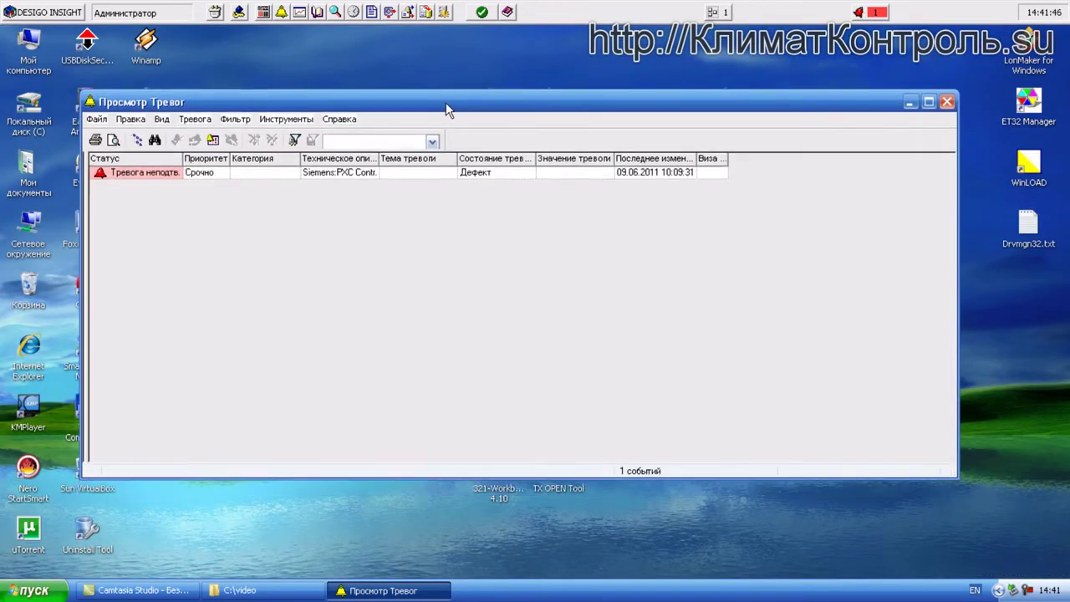
click(169, 172)
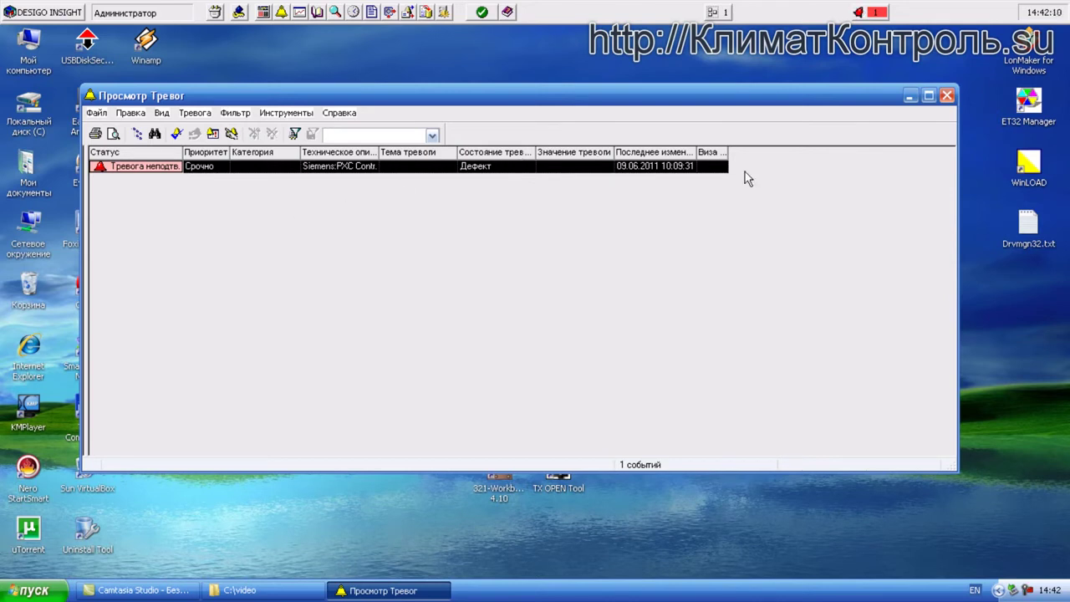
click(947, 95)
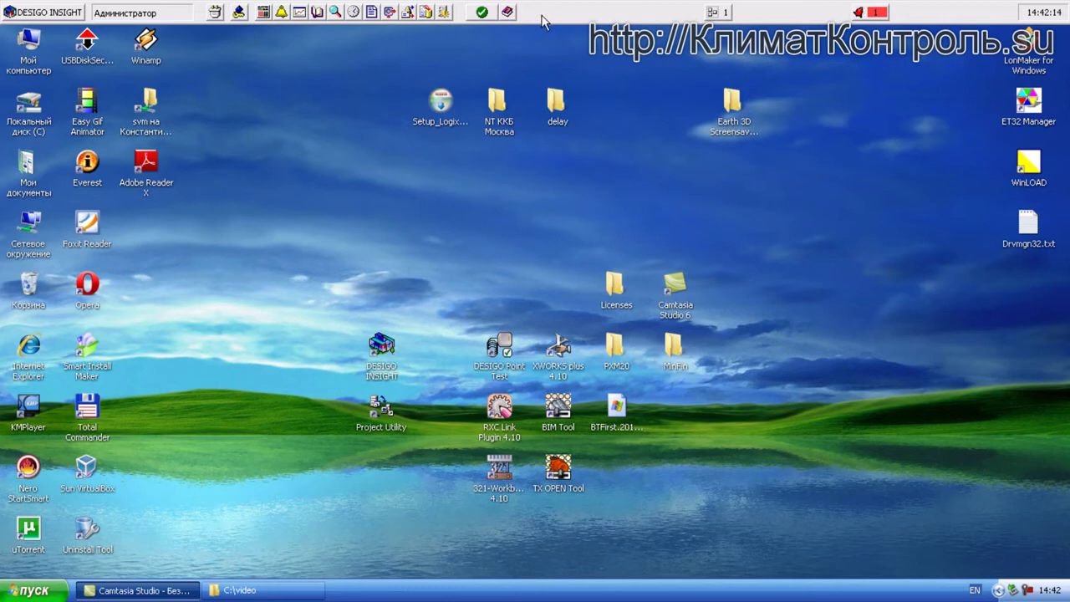
click(719, 13)
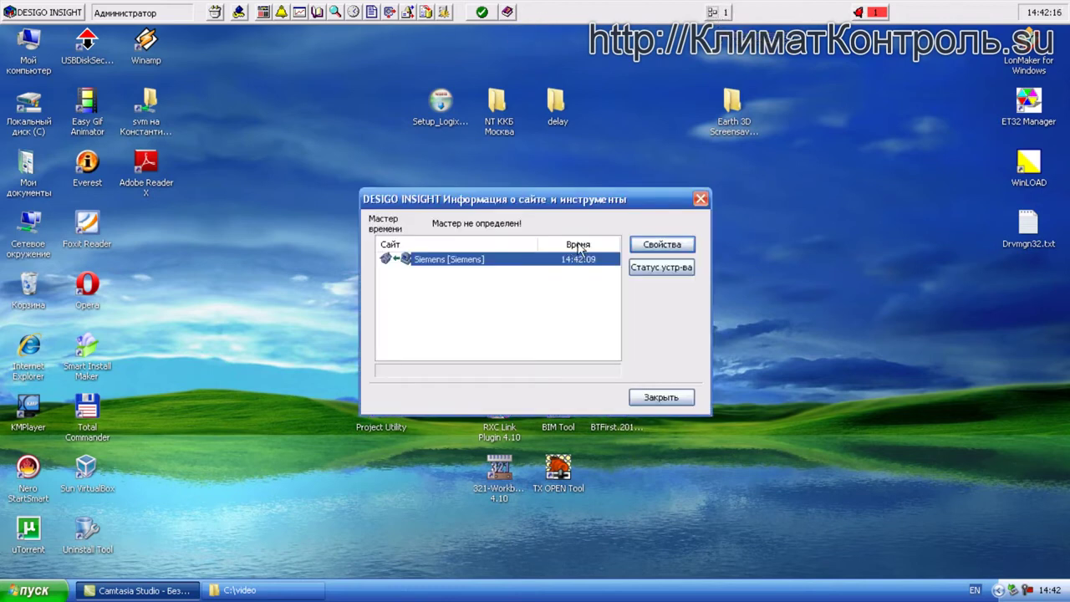
click(665, 268)
click(858, 51)
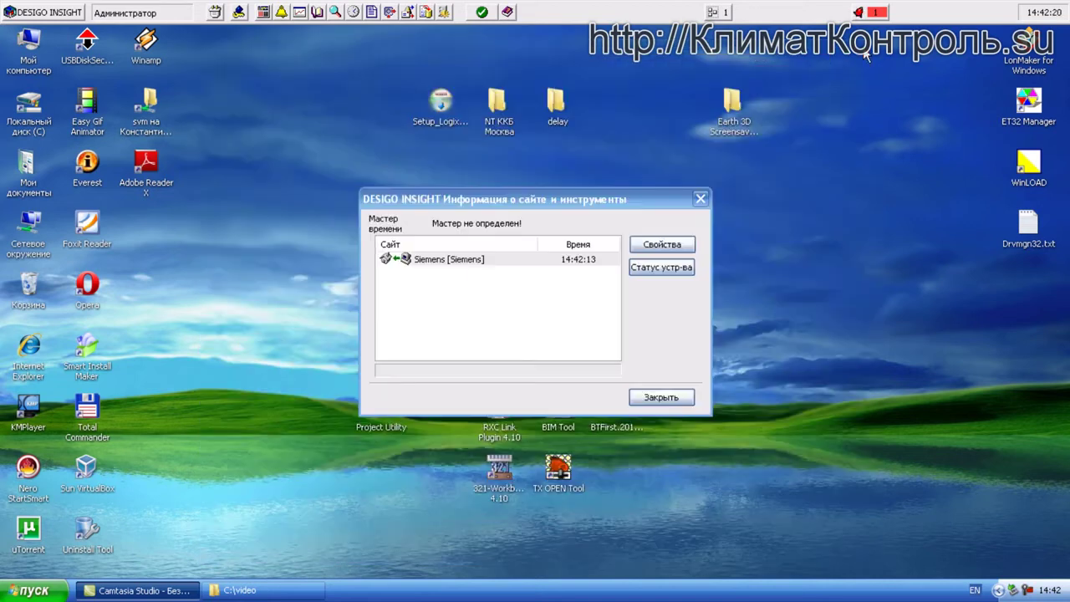
key(Escape)
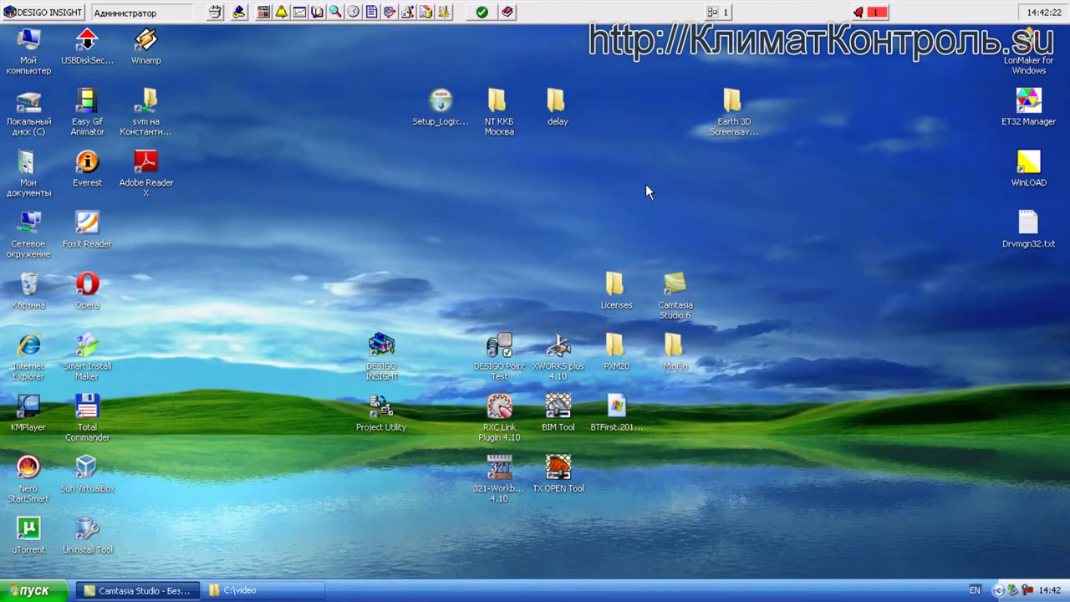
Reopen Просмотр Тревог from the toolbar and select the unacknowledged urgent Defect alarm.
click(860, 14)
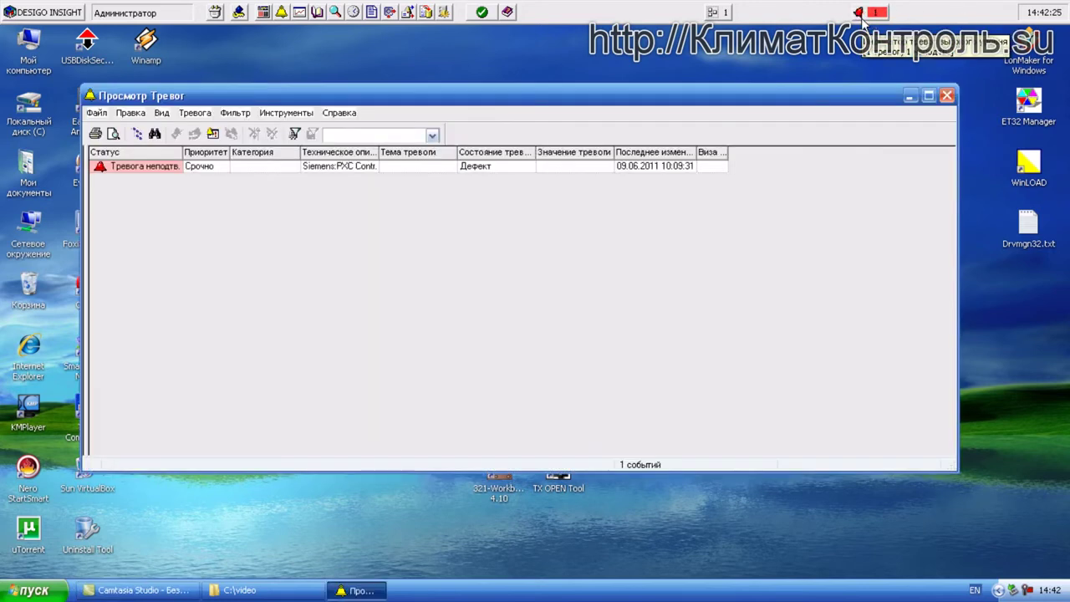
click(141, 171)
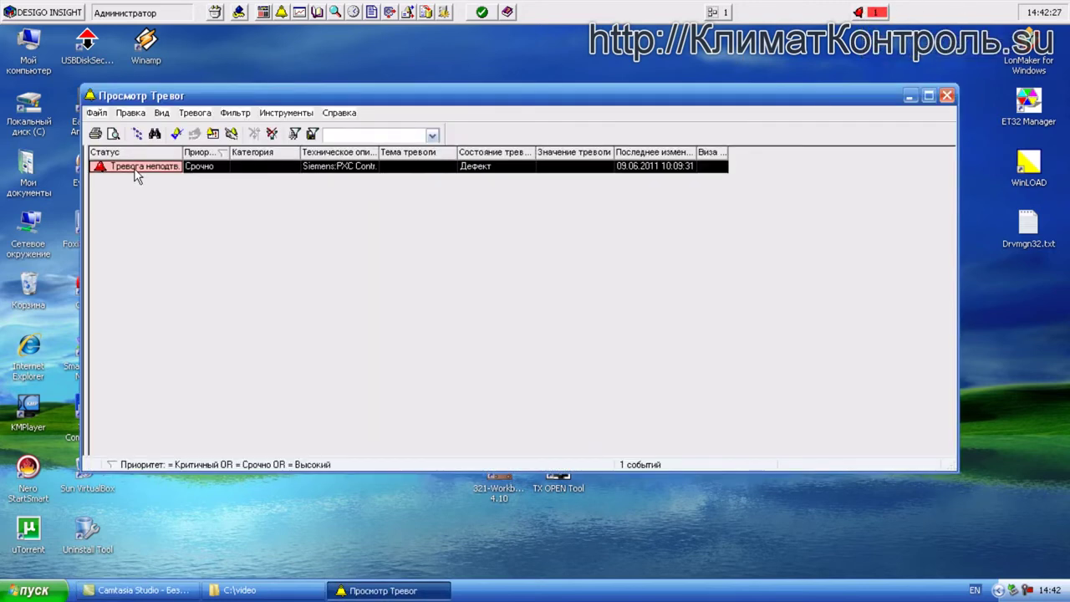
click(177, 138)
Acknowledge the urgent Siemens PXC Defect alarm, inspect the empty filter list, then close the viewer.
click(213, 134)
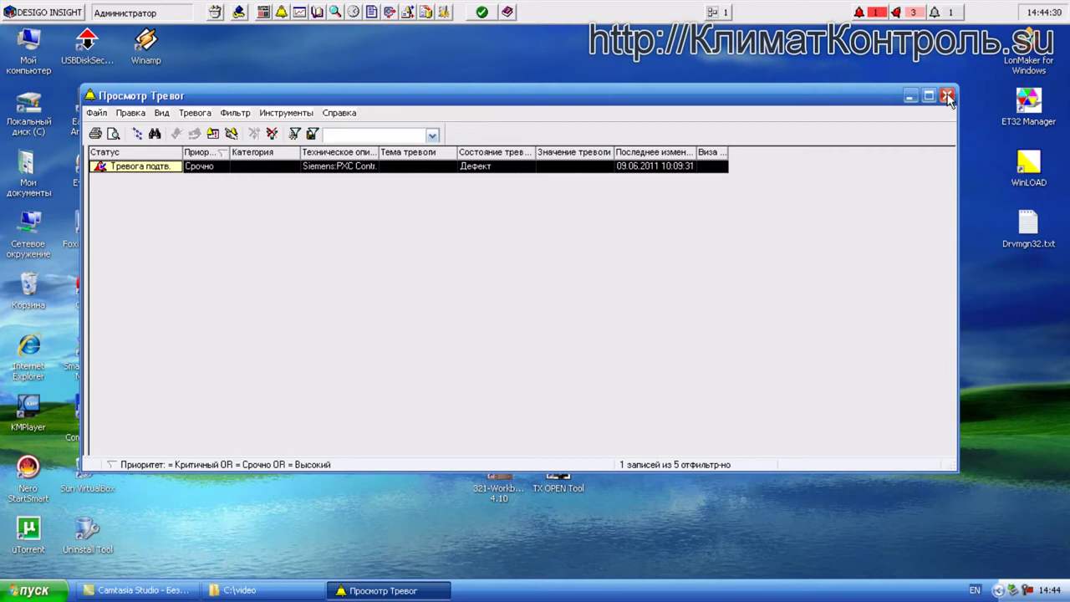
click(433, 134)
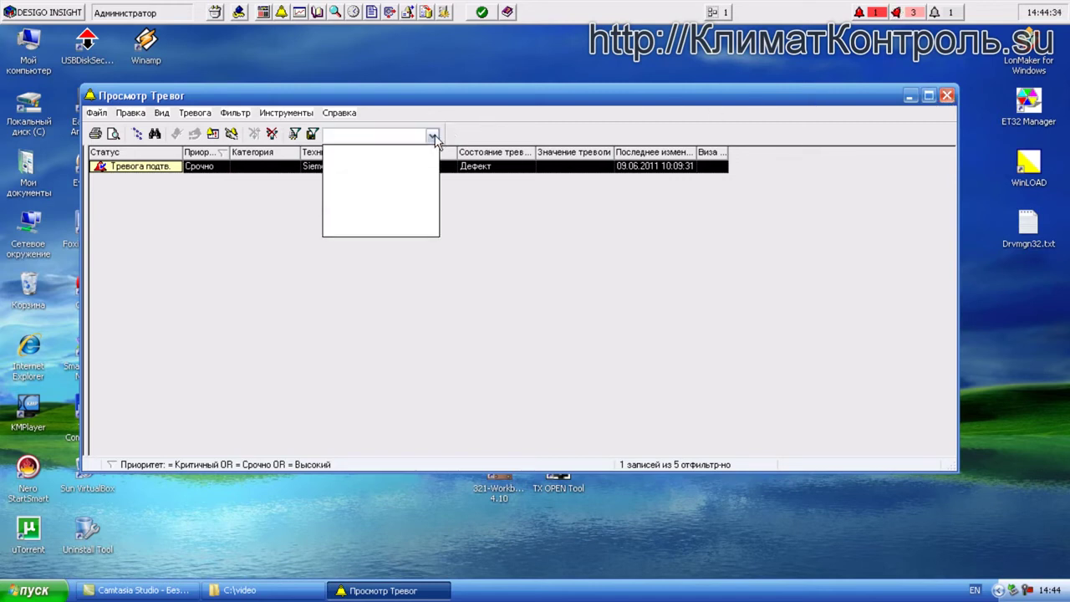
click(469, 133)
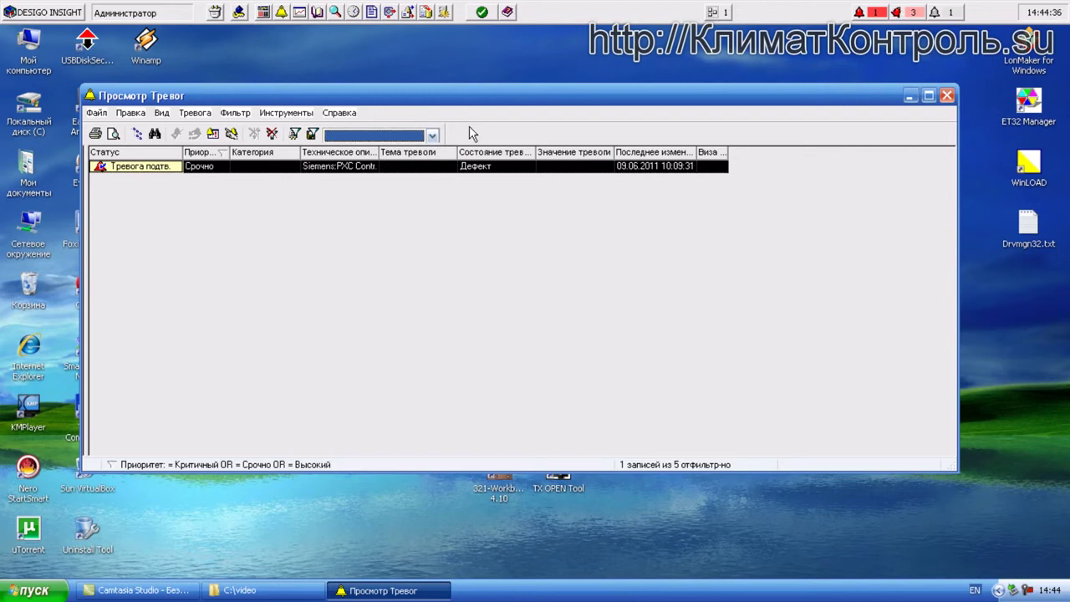
click(359, 209)
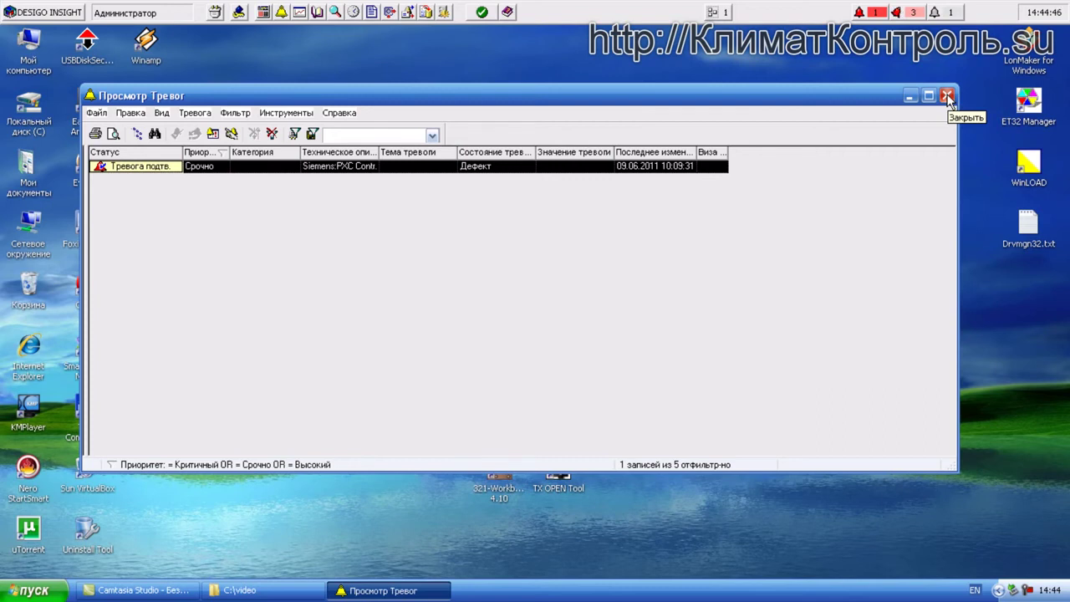
click(947, 96)
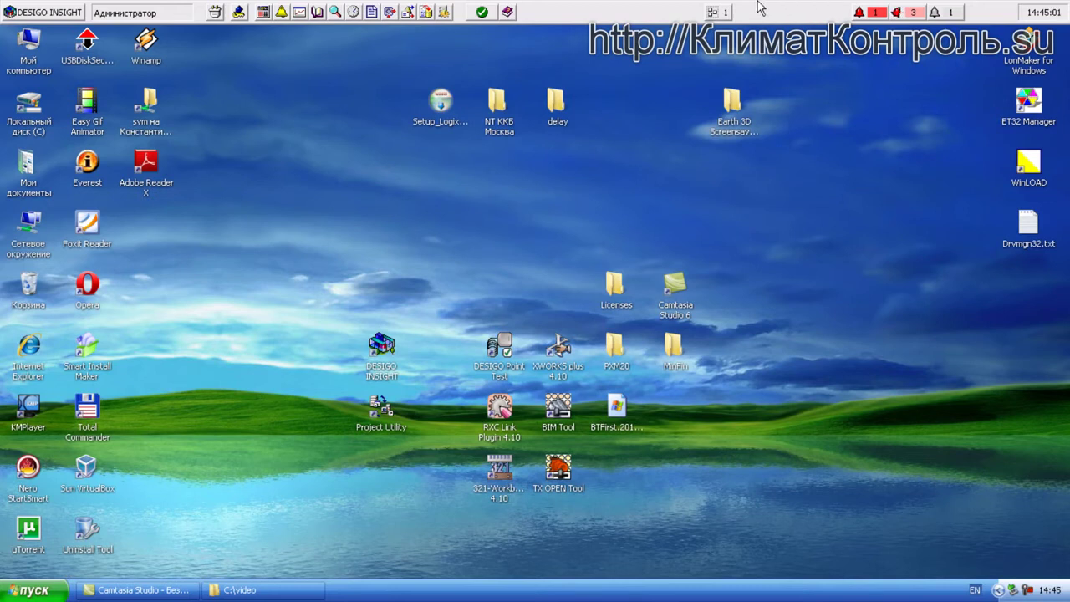
Open the DESIGO INSIGHT launcher menu from the top-left toolbar button.
click(50, 13)
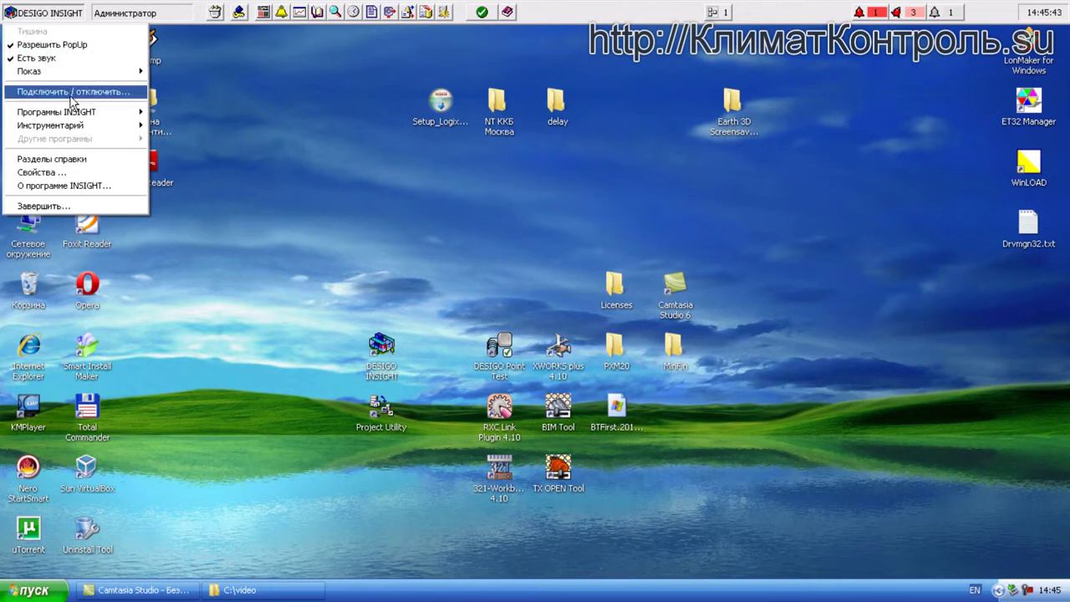
Launch Инструментарий > Enhanced Multi Object Editor and expand Siemens > Global to list NotifCl11–NotifCl63.
mouse_move(126, 125)
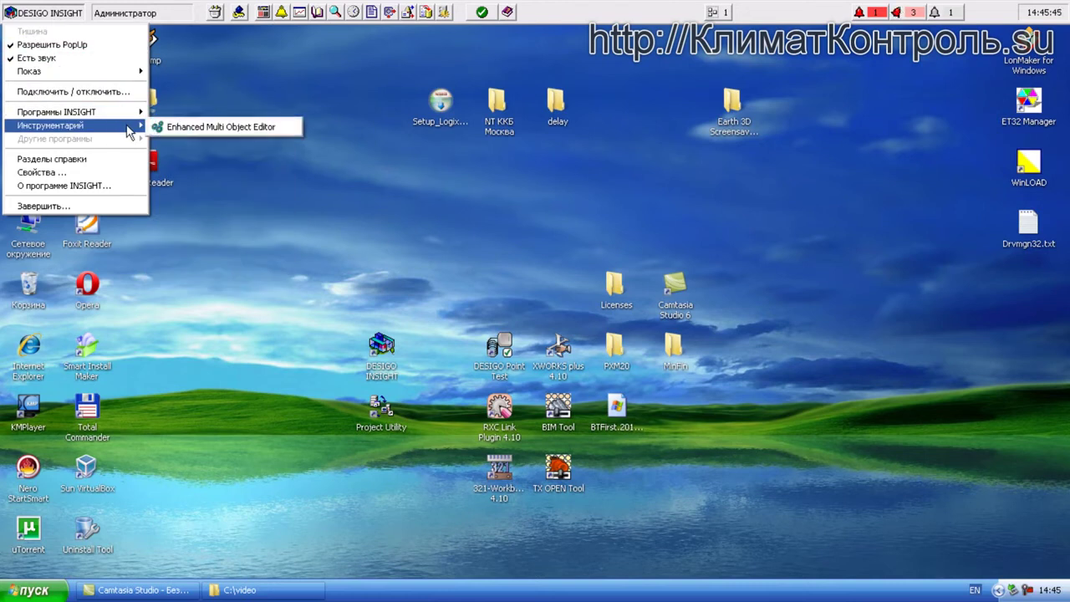
click(227, 127)
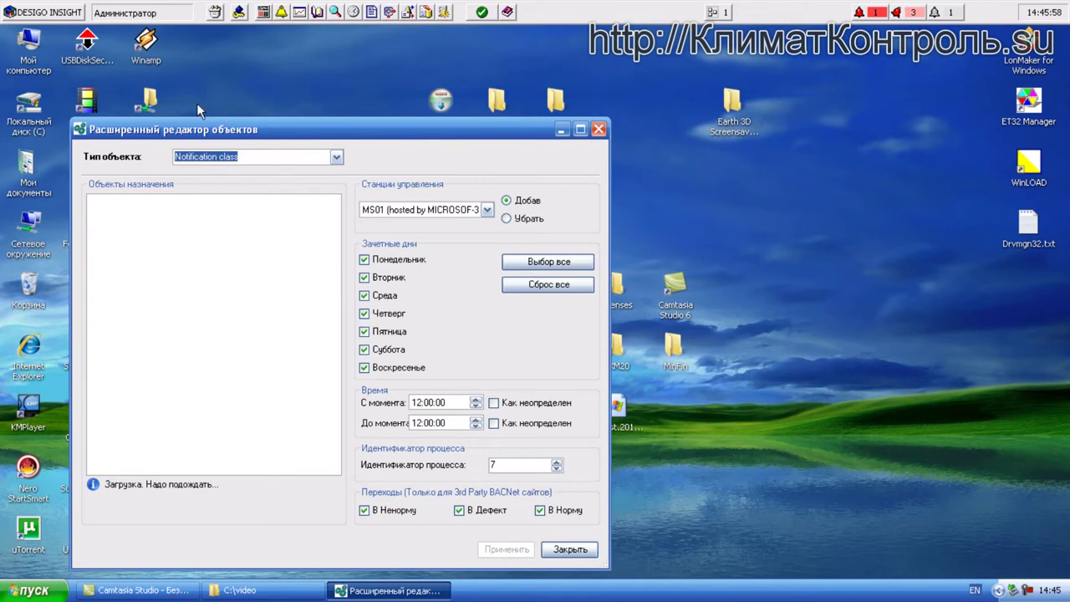
drag(329, 130, 476, 80)
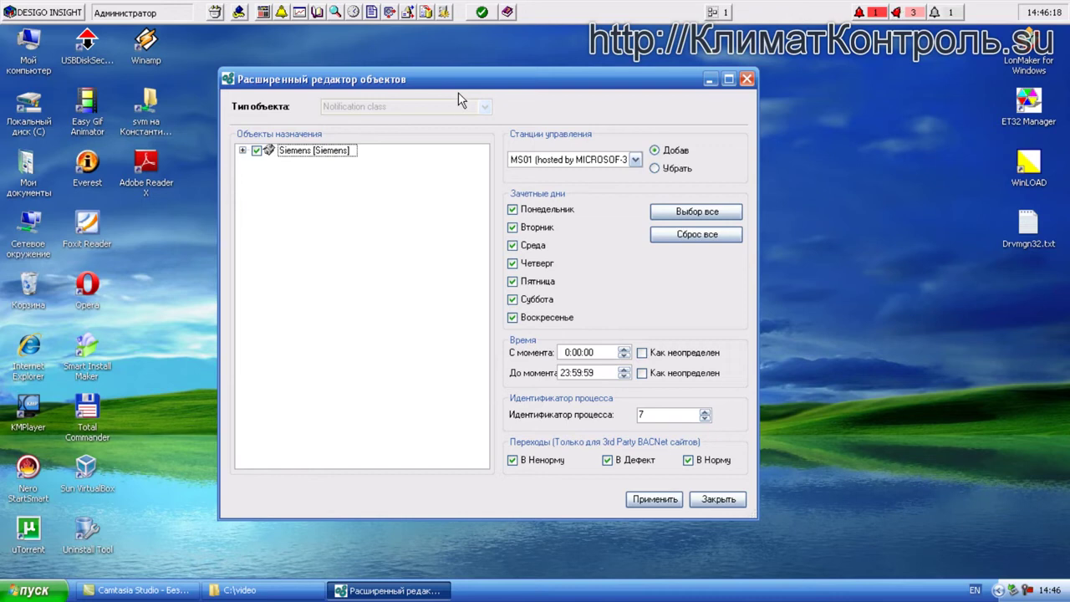
click(244, 151)
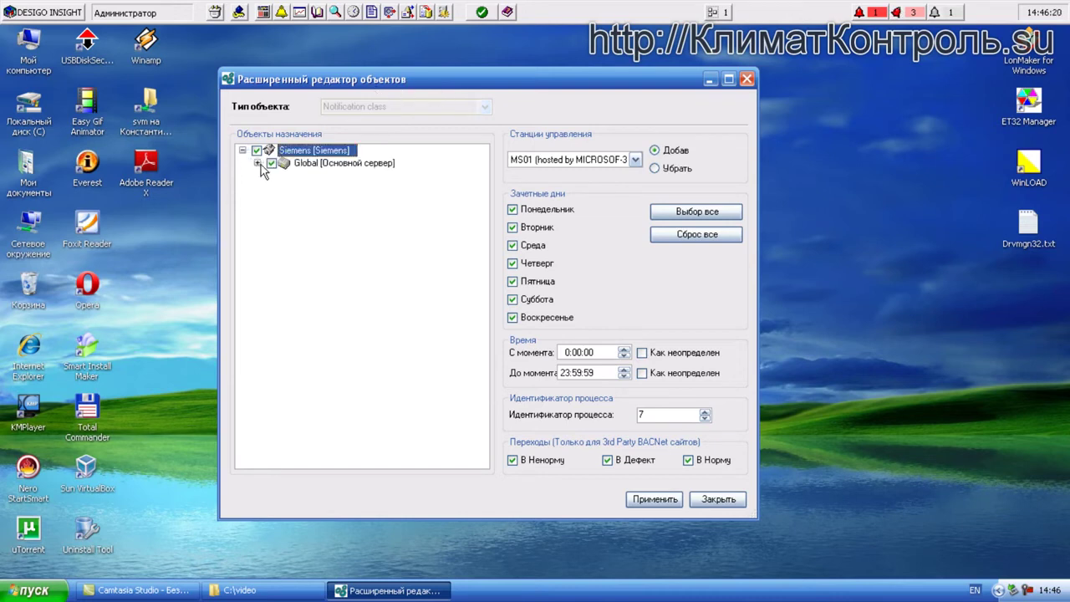
click(258, 164)
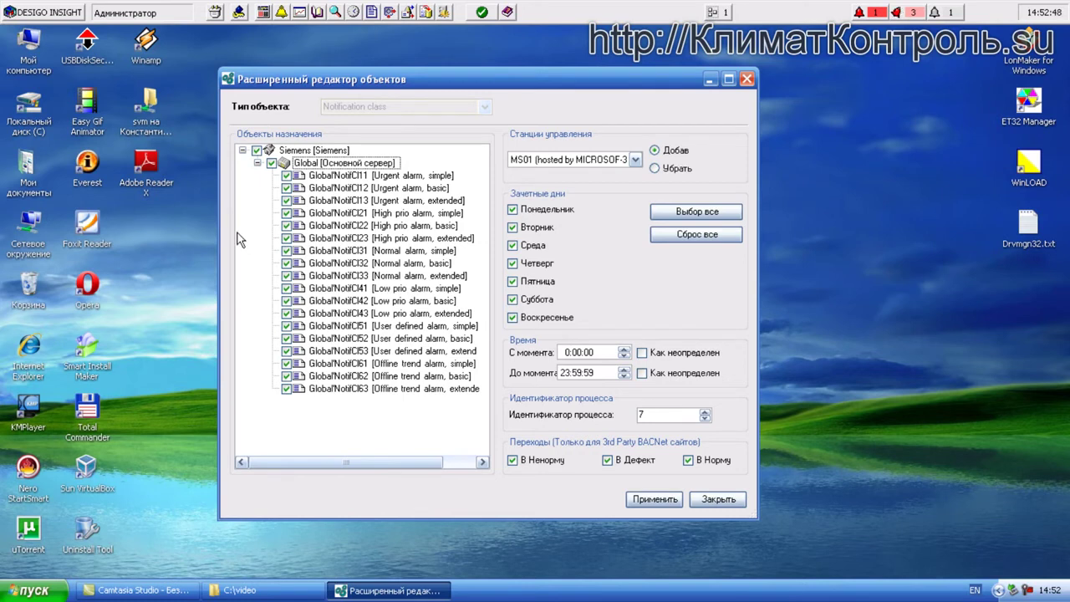
Apply station MS01 to the 18 notification classes, confirm the operation log, and close the editor.
click(655, 499)
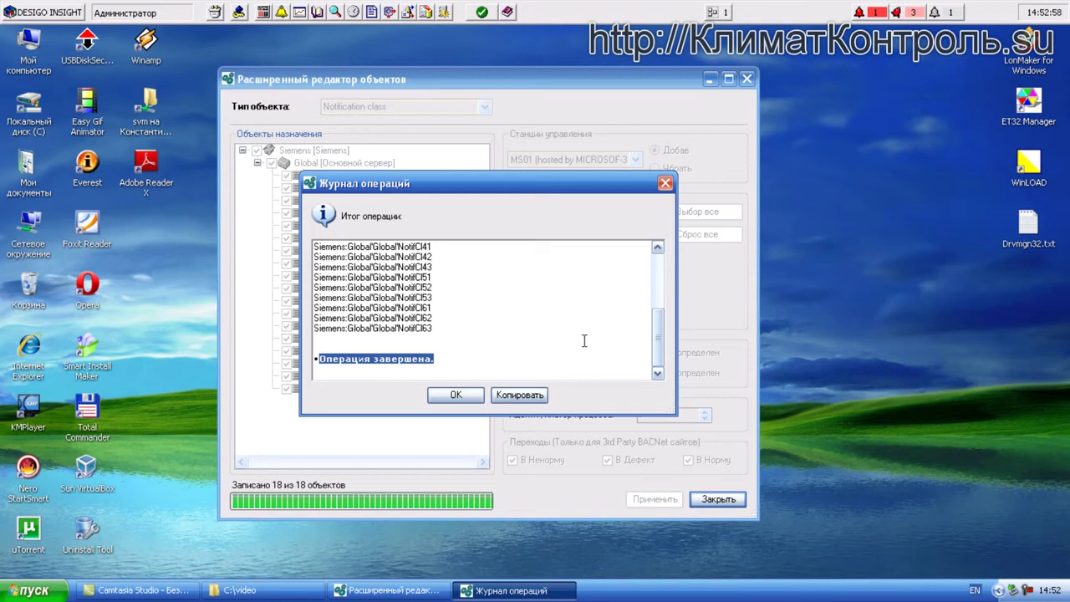
drag(658, 352, 671, 270)
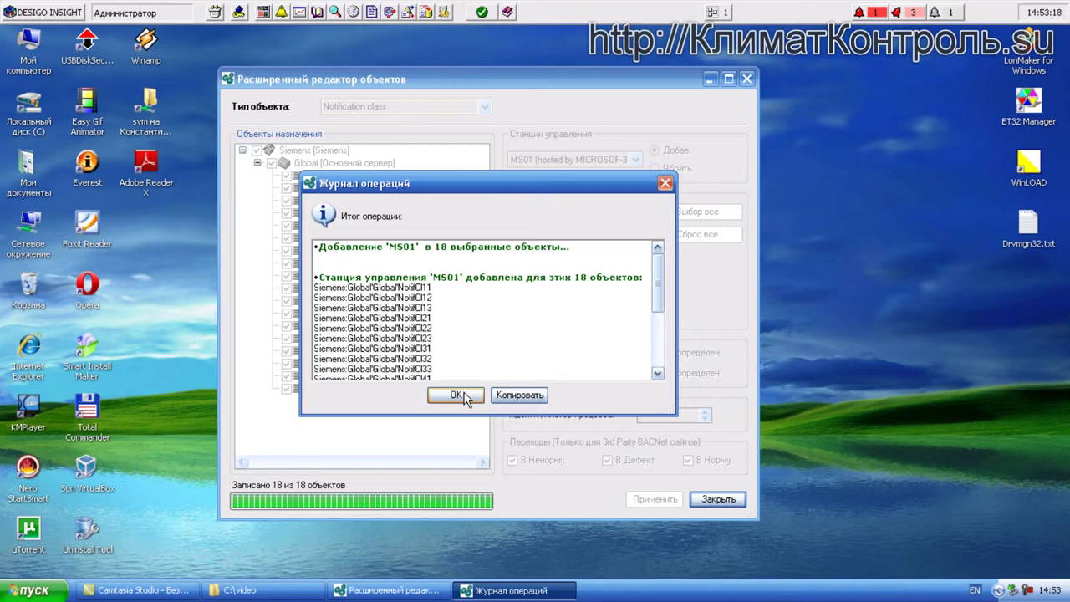
click(465, 398)
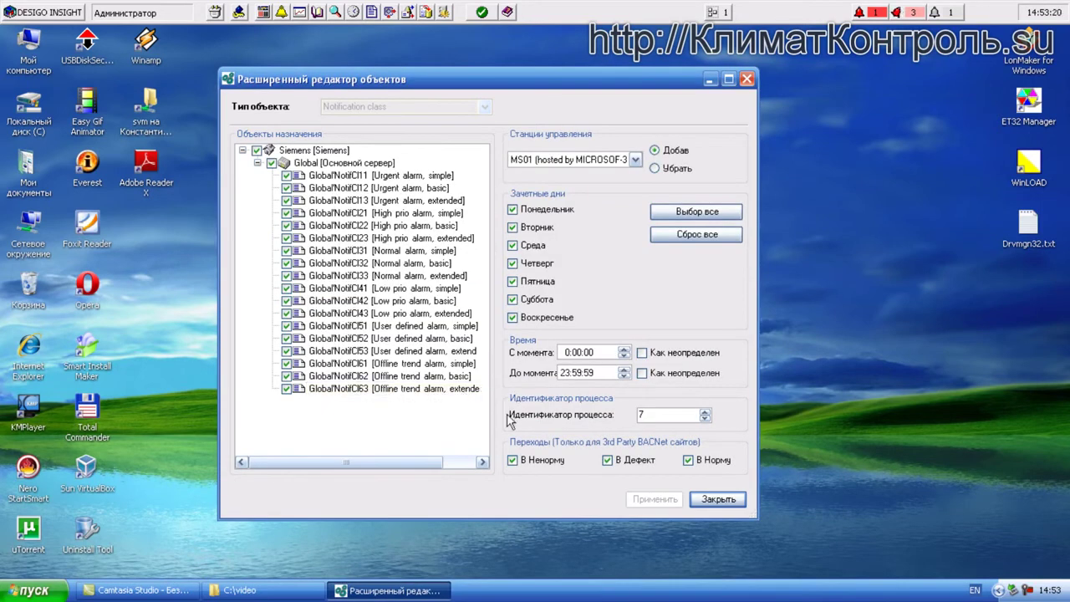
click(719, 500)
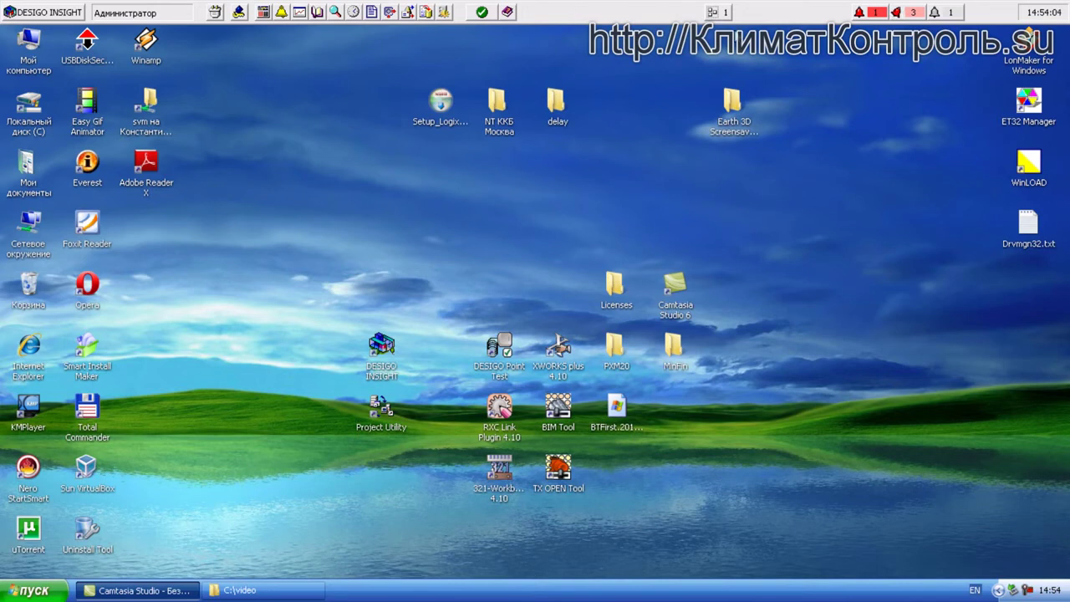
Acknowledge the unacknowledged medium-priority alarm in Просмотр Тревог, then close the viewer.
click(910, 15)
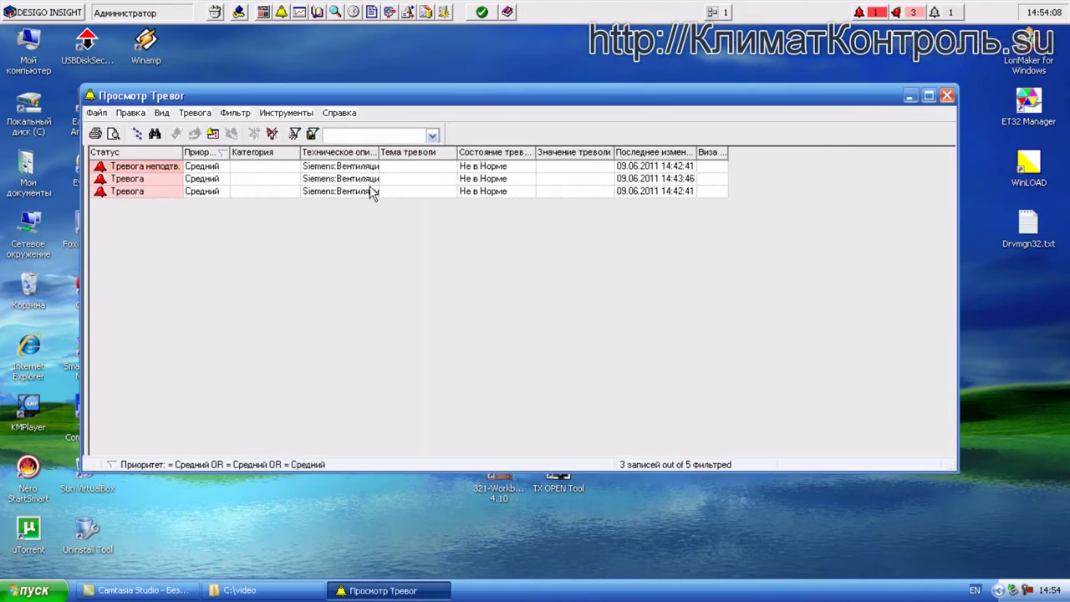
click(139, 168)
click(175, 135)
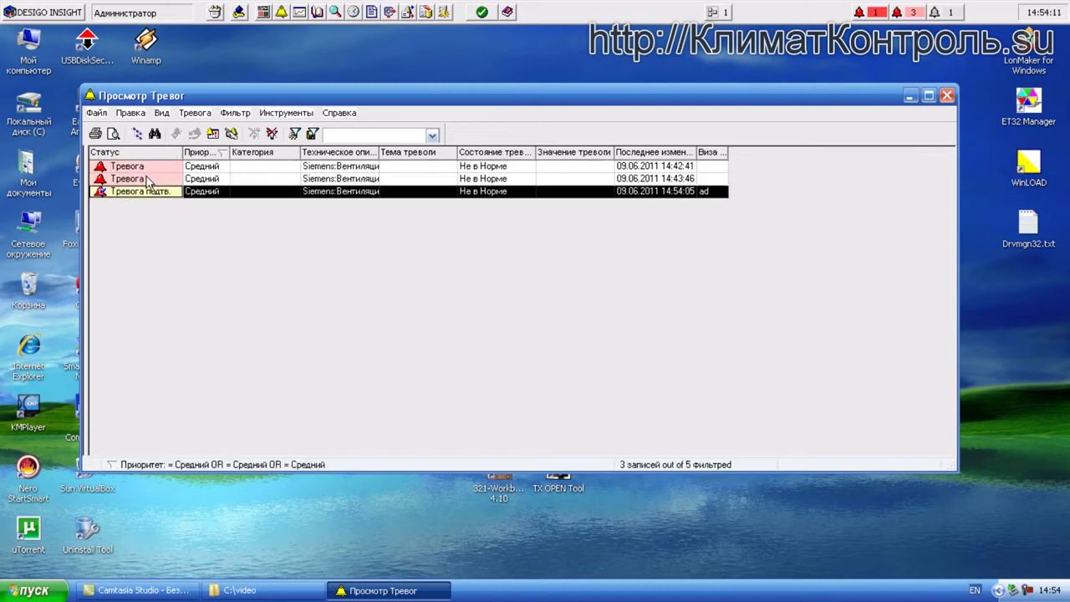
click(148, 178)
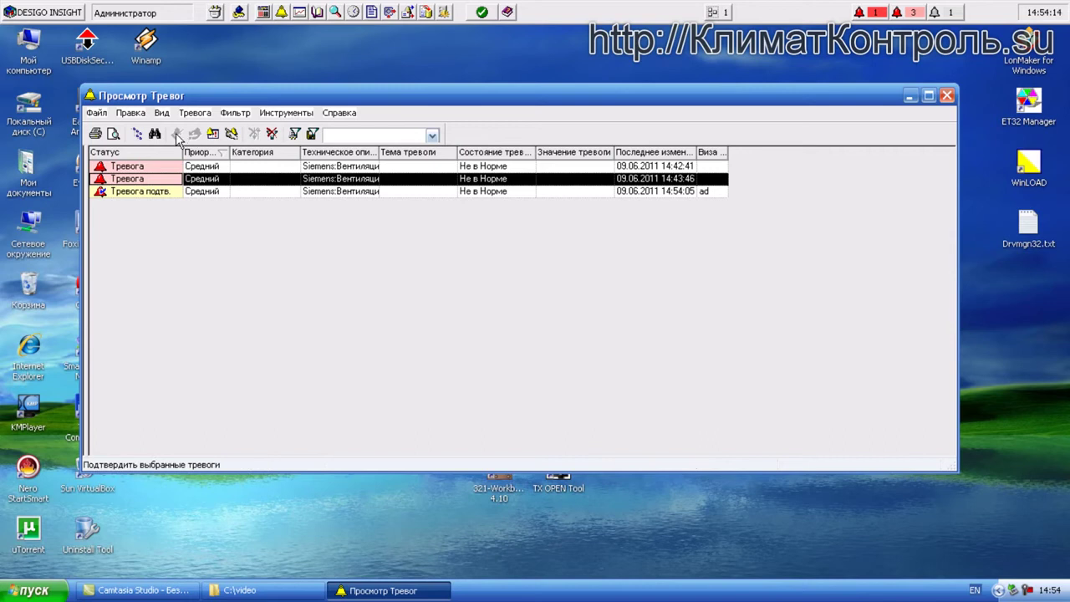
click(159, 167)
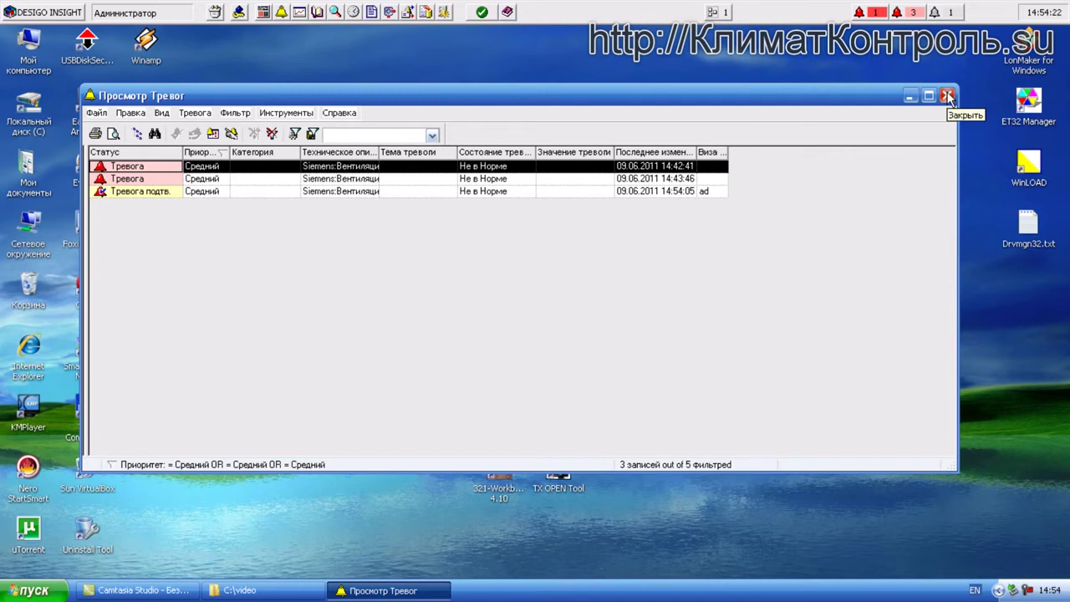
click(948, 95)
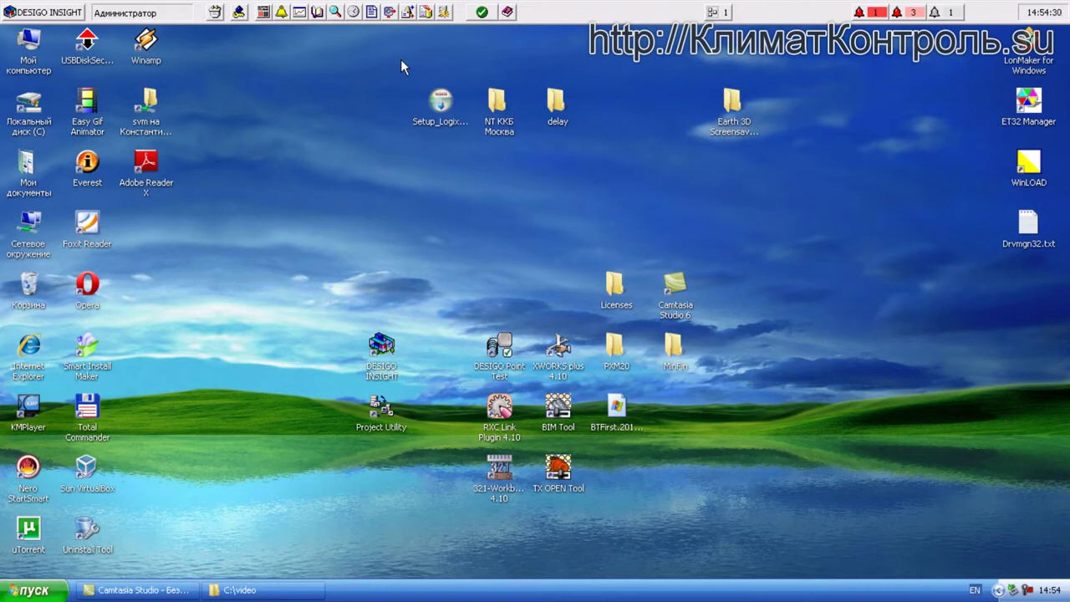
Launch Конфигуратор системы for BTFirst via DESIGO INSIGHT > Программы INSIGHT.
click(341, 61)
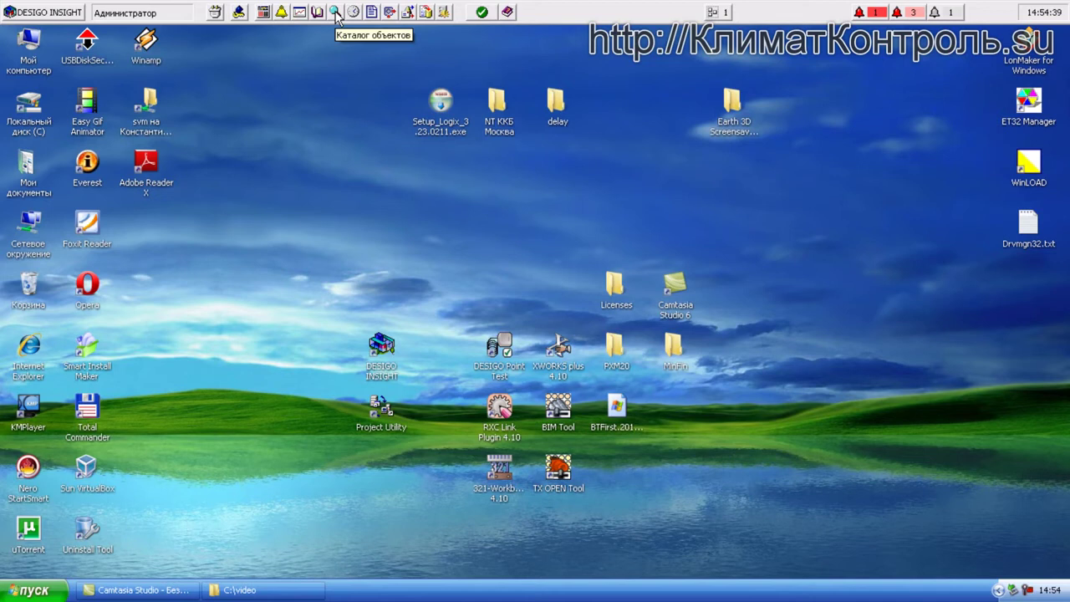
click(50, 14)
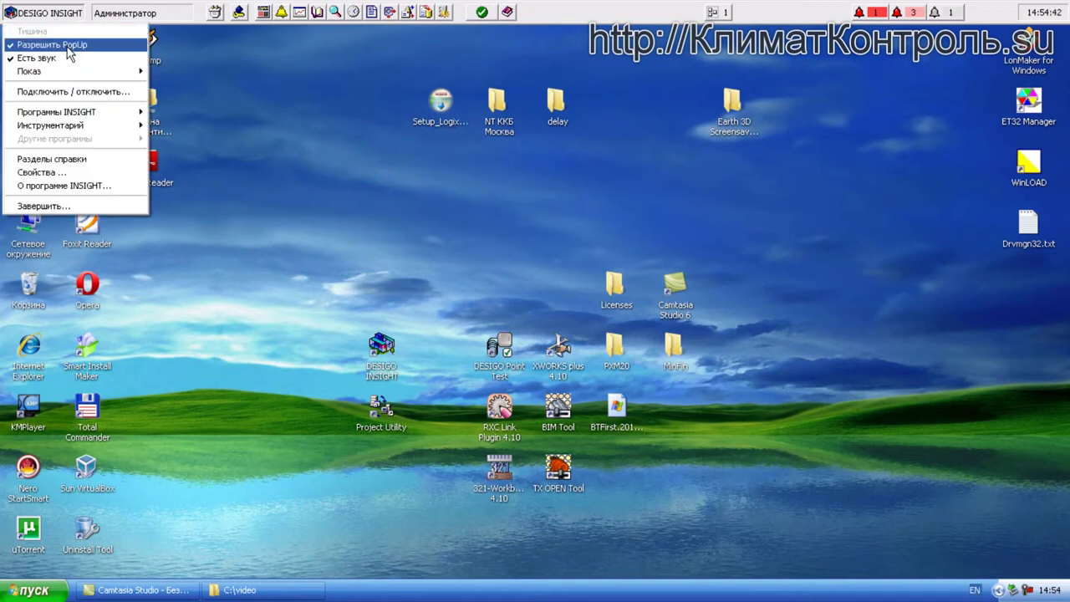
mouse_move(112, 125)
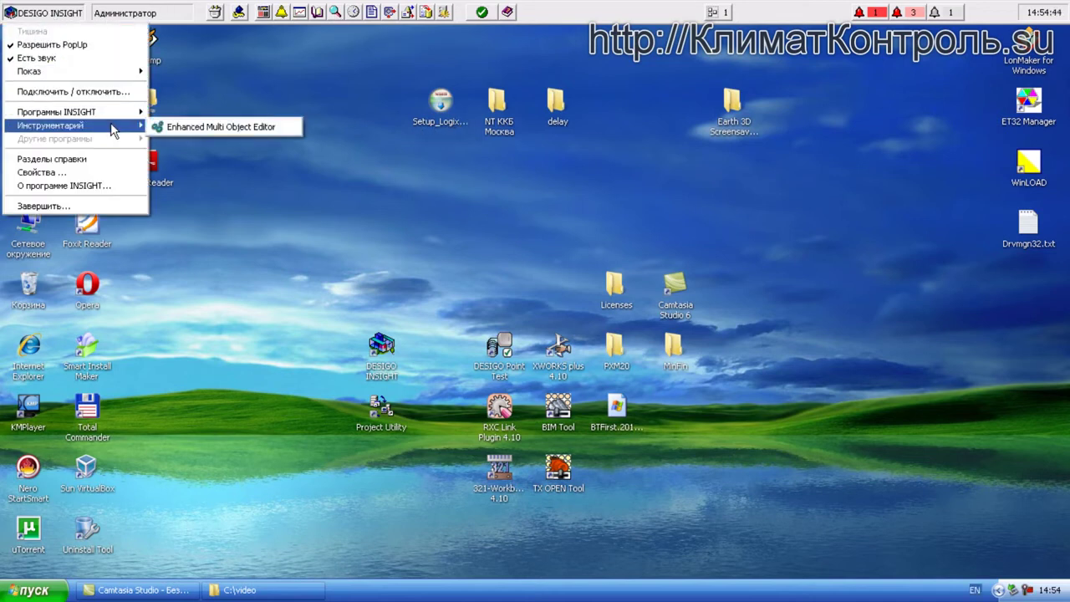
mouse_move(114, 115)
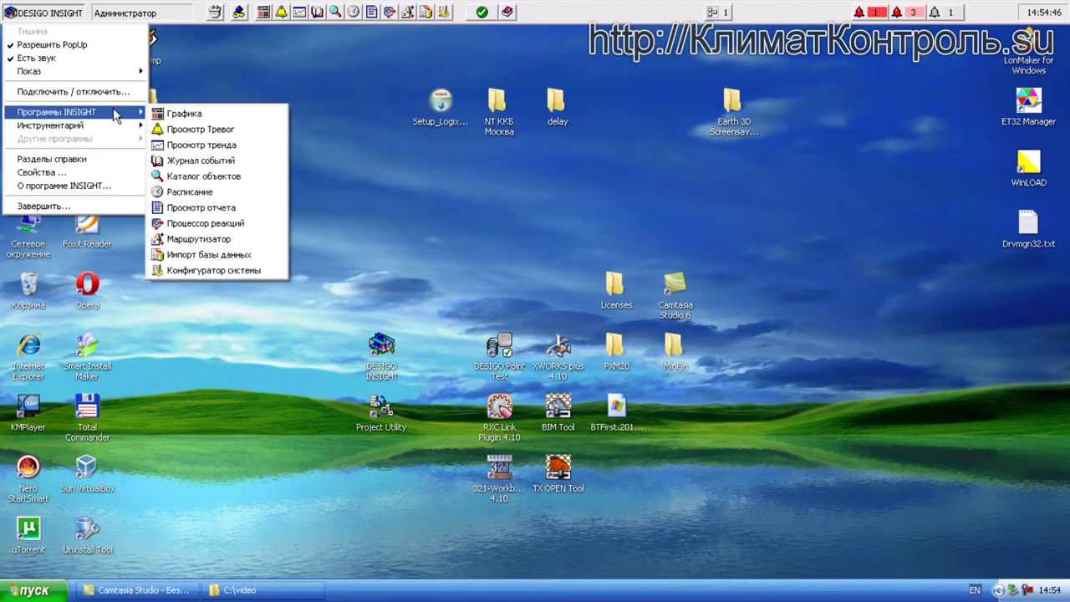
click(223, 276)
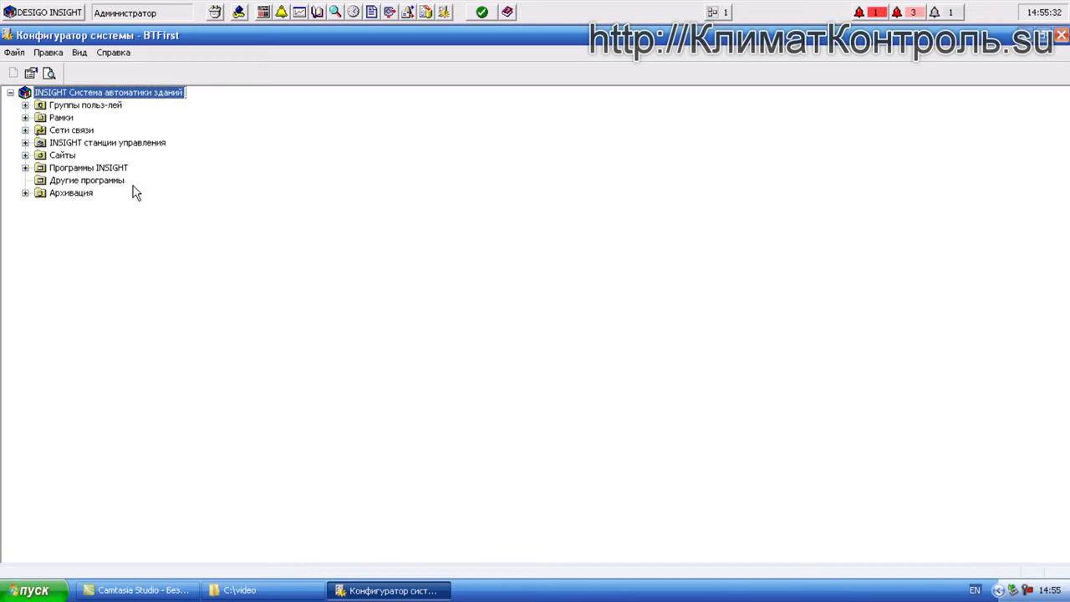
Expand Программы INSIGHT and Маршрутизатор, then select Группы маршрутизации.
click(43, 169)
click(25, 168)
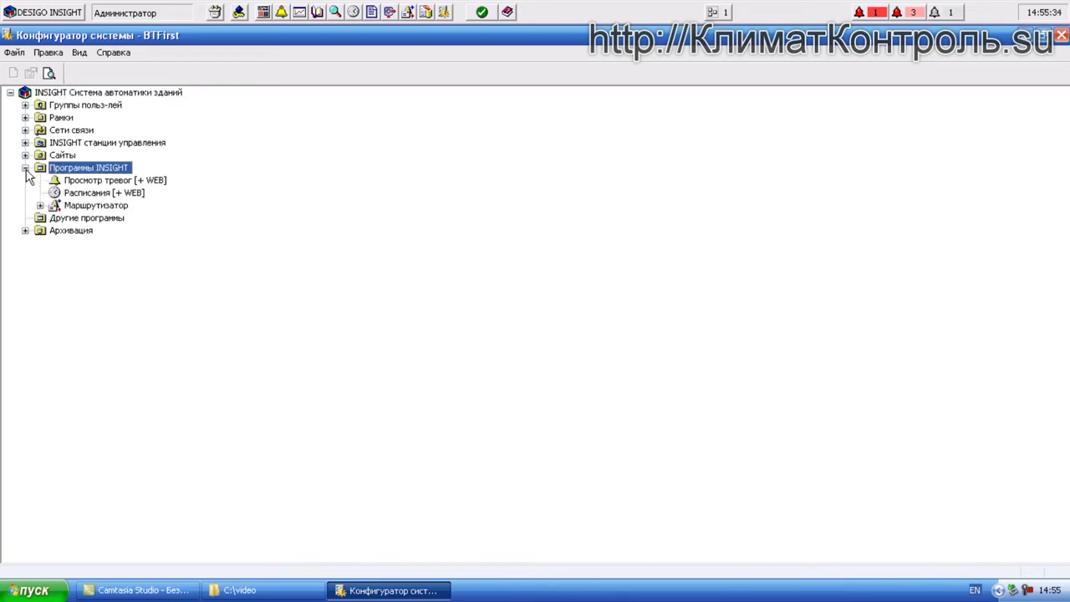
click(40, 206)
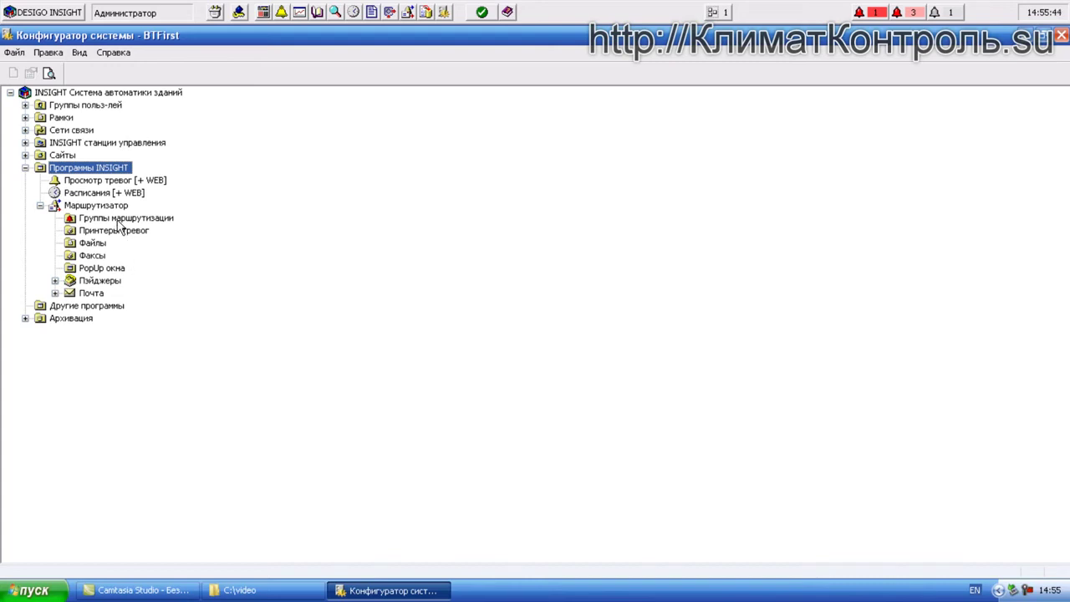
click(117, 222)
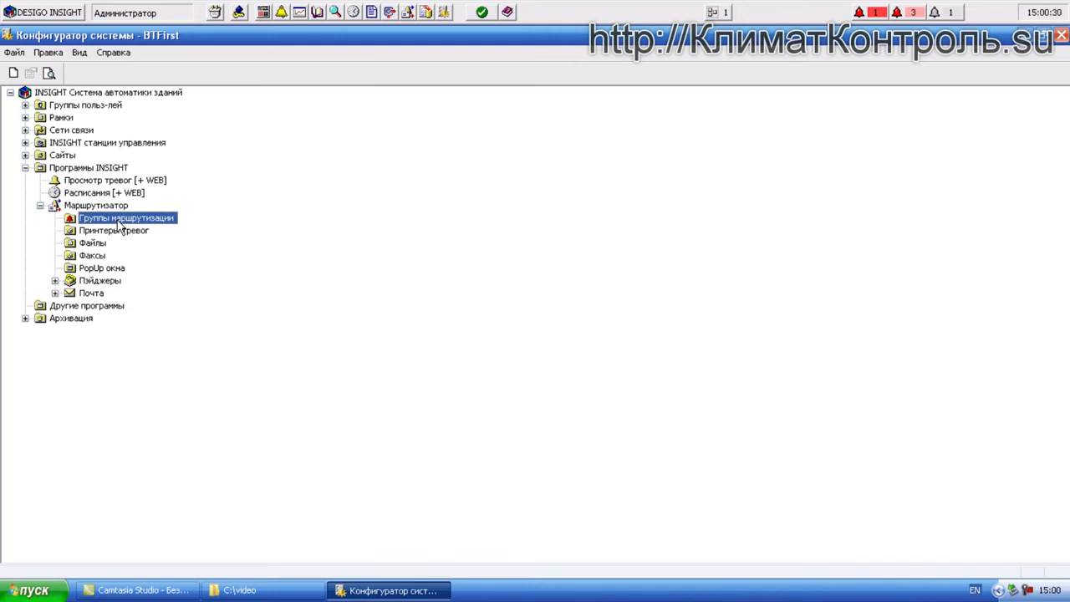
Add a routing group named PopUp with События тревожные enabled.
right_click(120, 225)
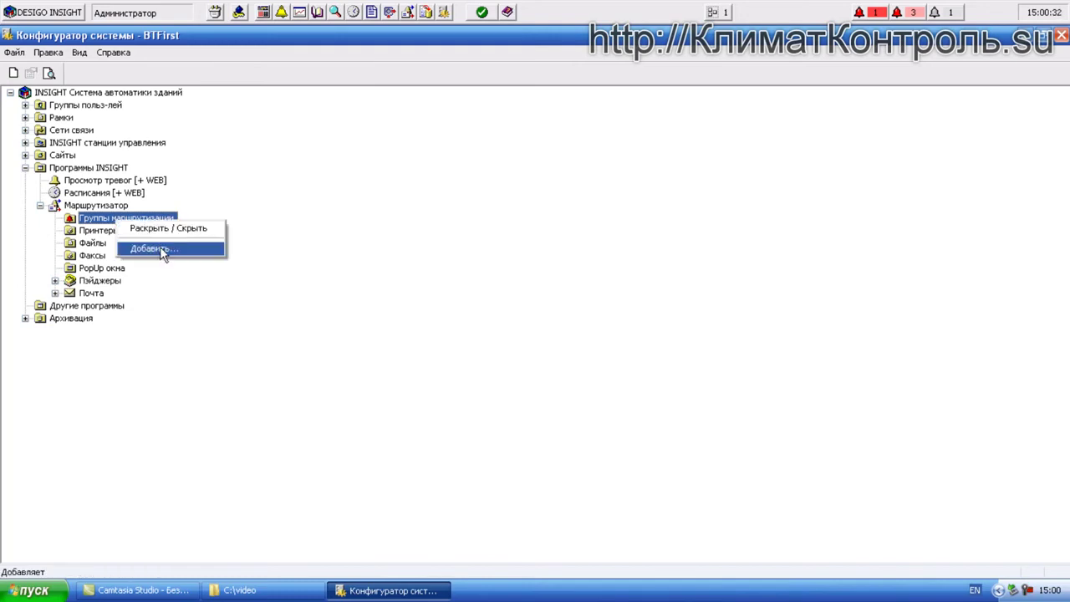
click(164, 248)
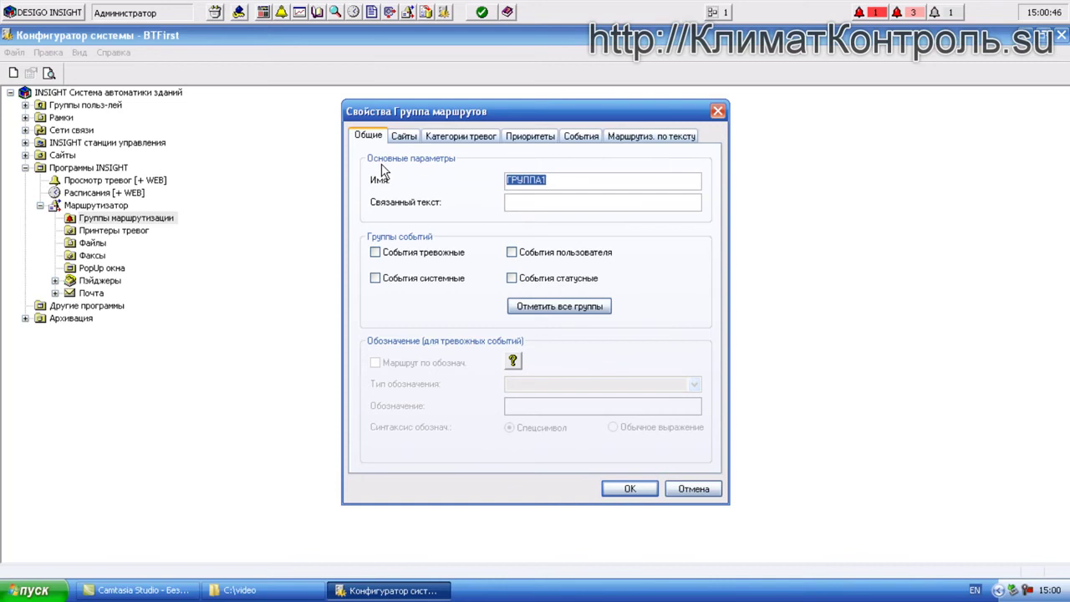
text(PopUp)
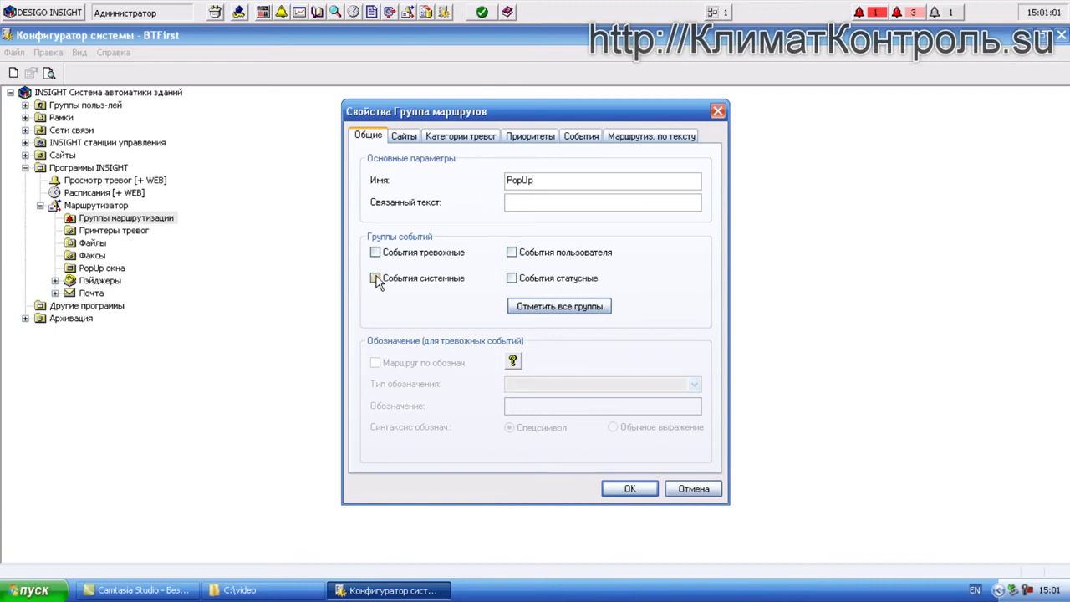
click(375, 252)
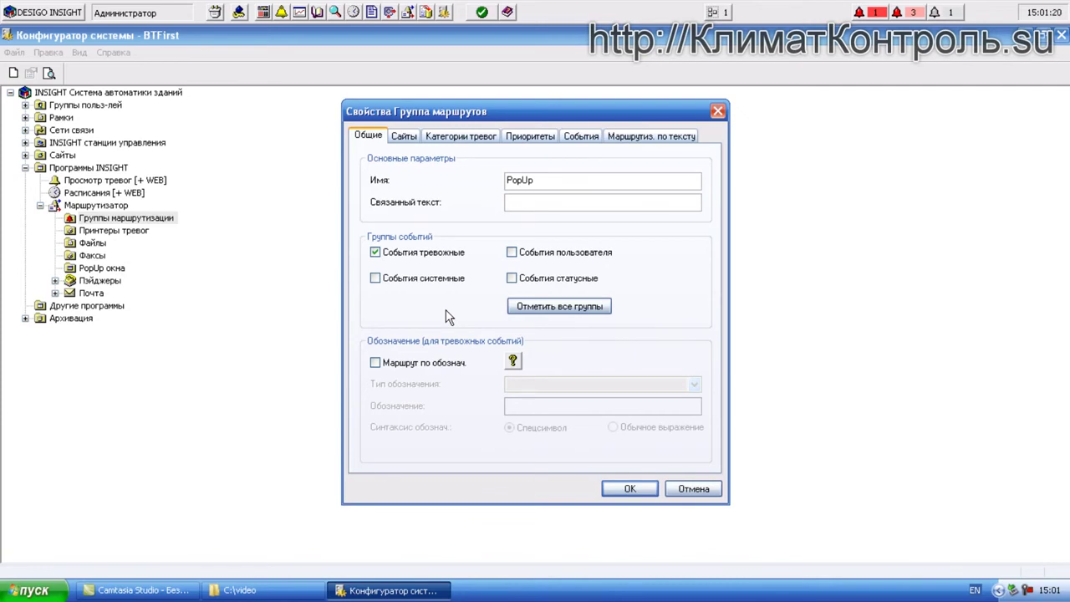
click(404, 136)
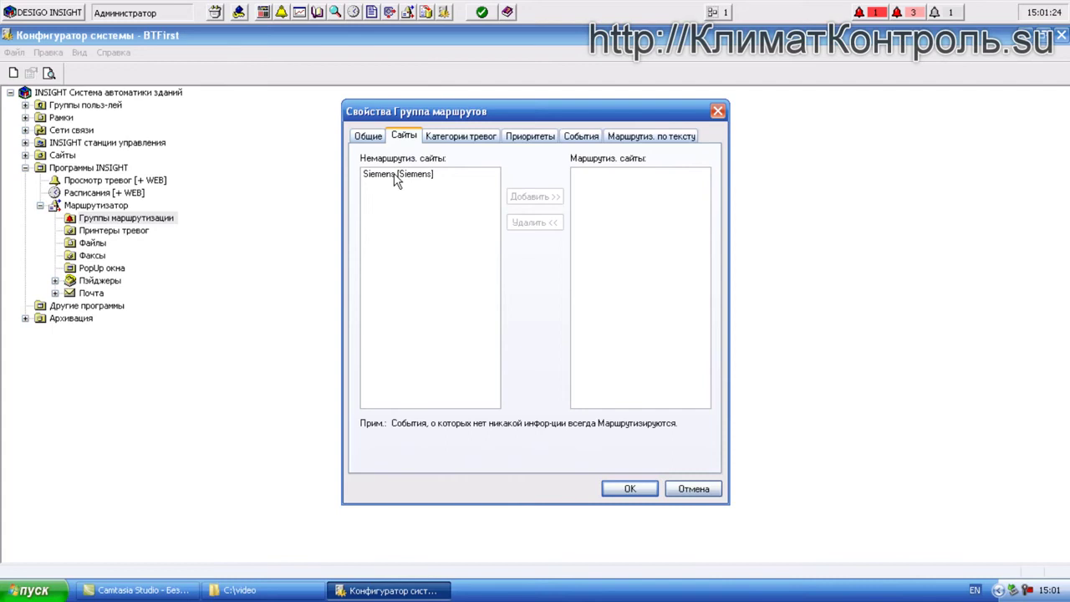
Route the Siemens site and alarms with no category for the PopUp group.
click(395, 175)
click(532, 197)
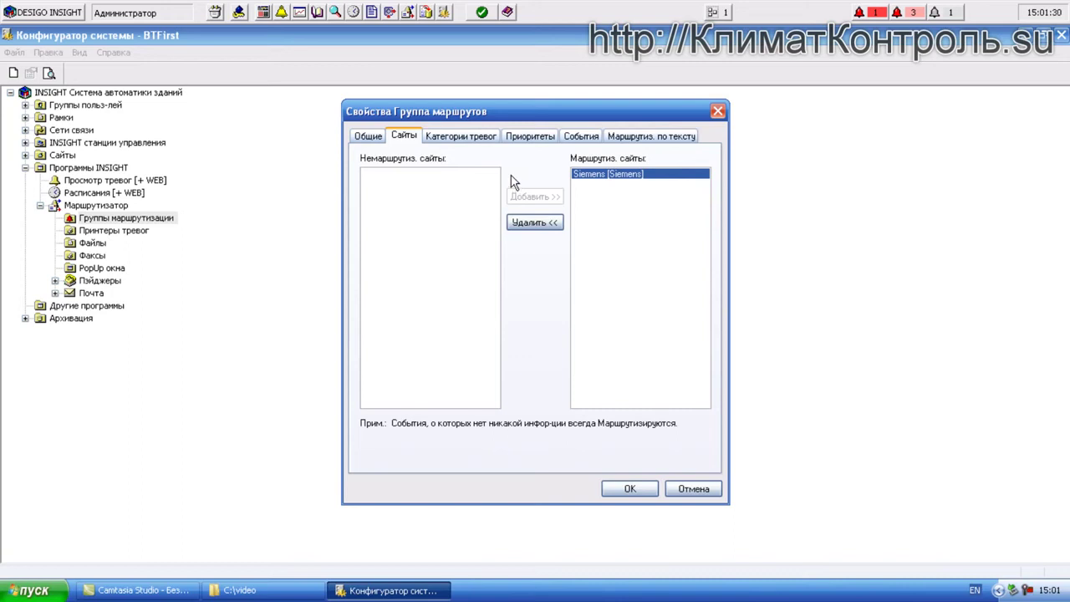
click(464, 139)
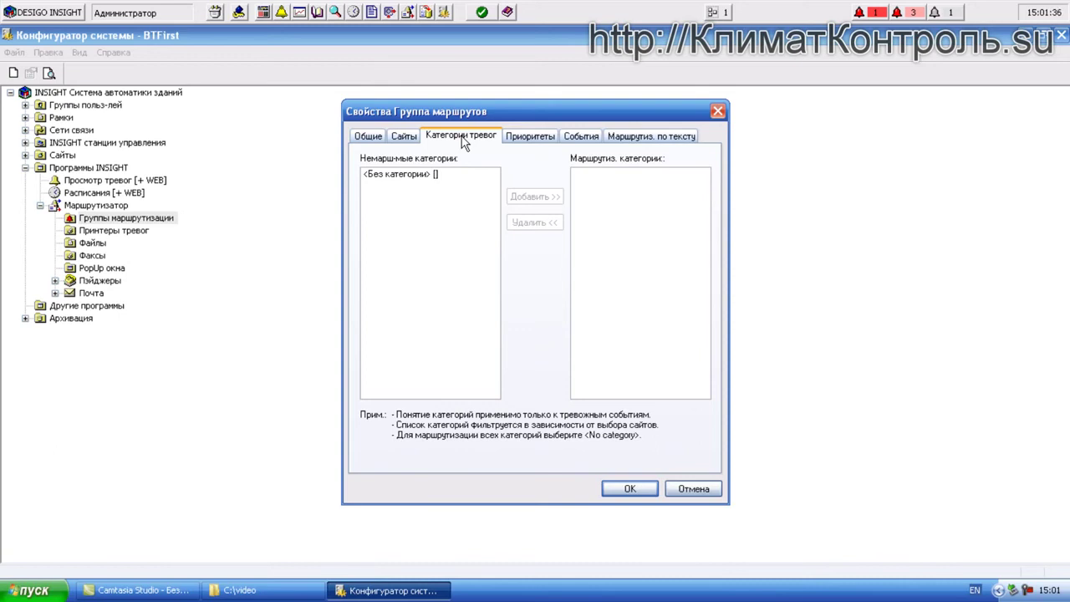
click(402, 175)
click(535, 196)
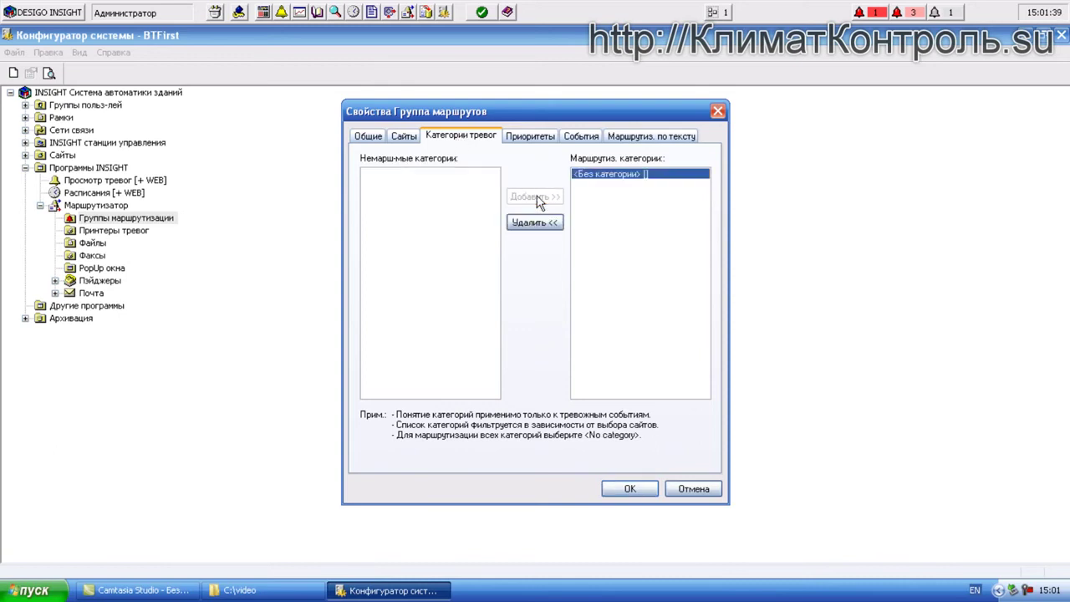
Enable all ten event priorities, 0 through 9, for the PopUp group.
click(532, 137)
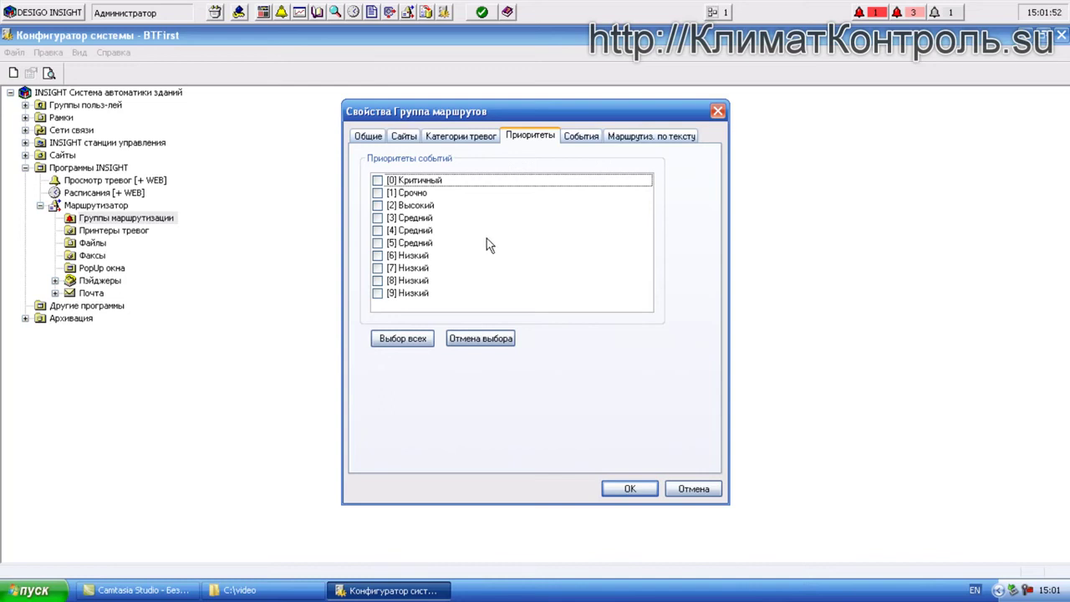
click(414, 346)
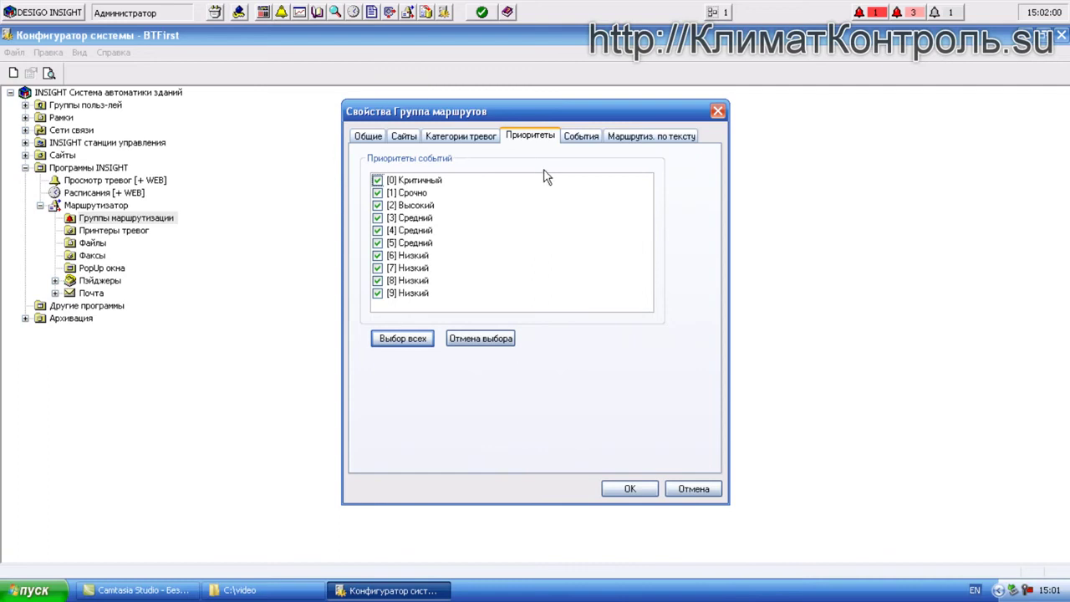
click(581, 140)
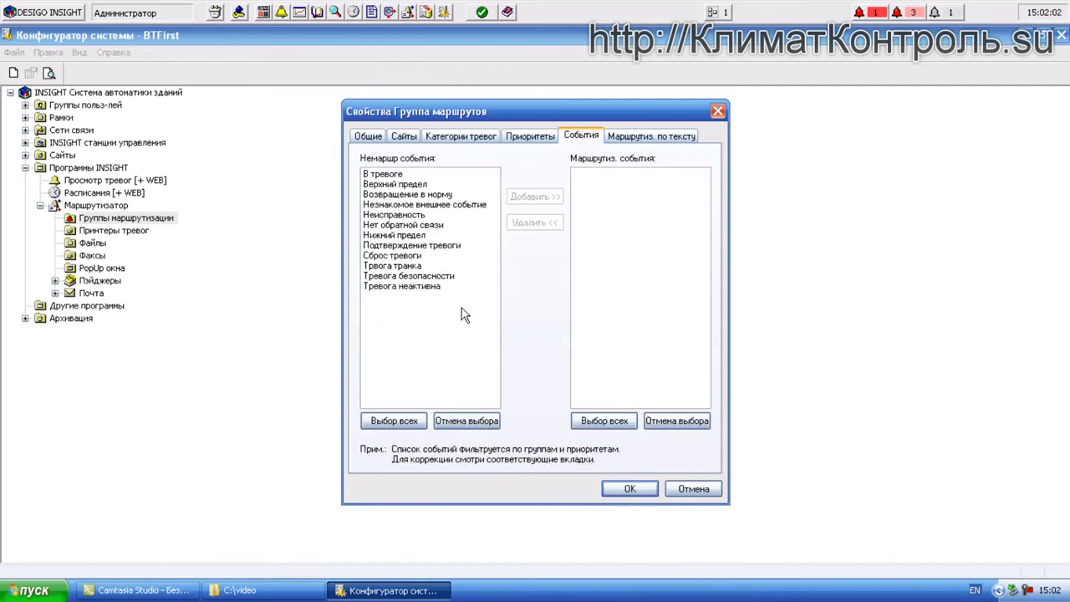
Route the В тревоге, Неисправность, Нижний предел and Верхний предел events, then confirm with OK.
click(451, 335)
drag(422, 275, 382, 177)
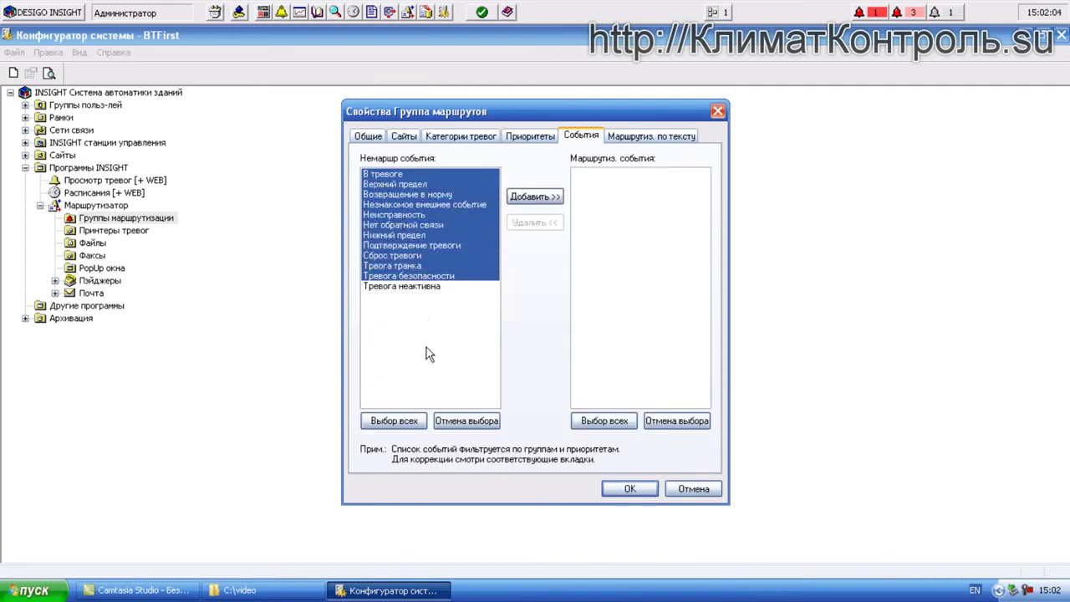
drag(429, 353, 376, 177)
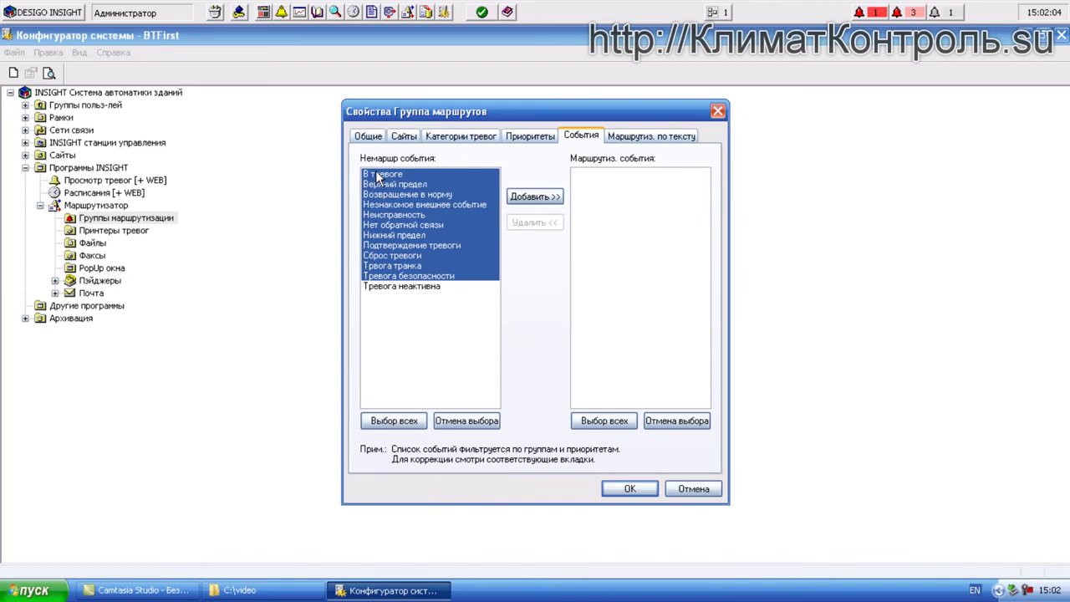
click(398, 319)
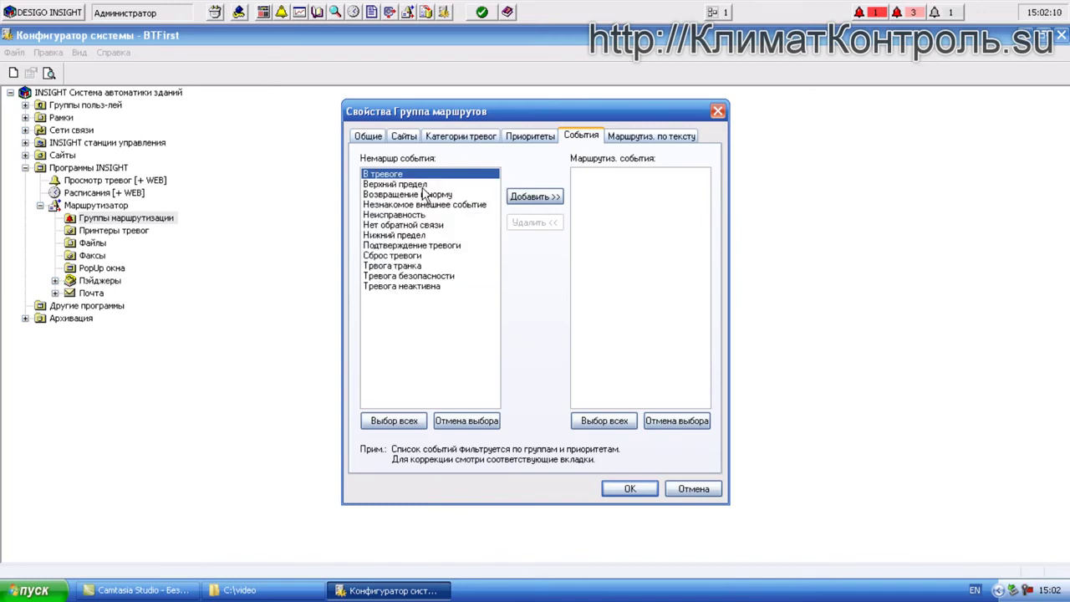
click(527, 197)
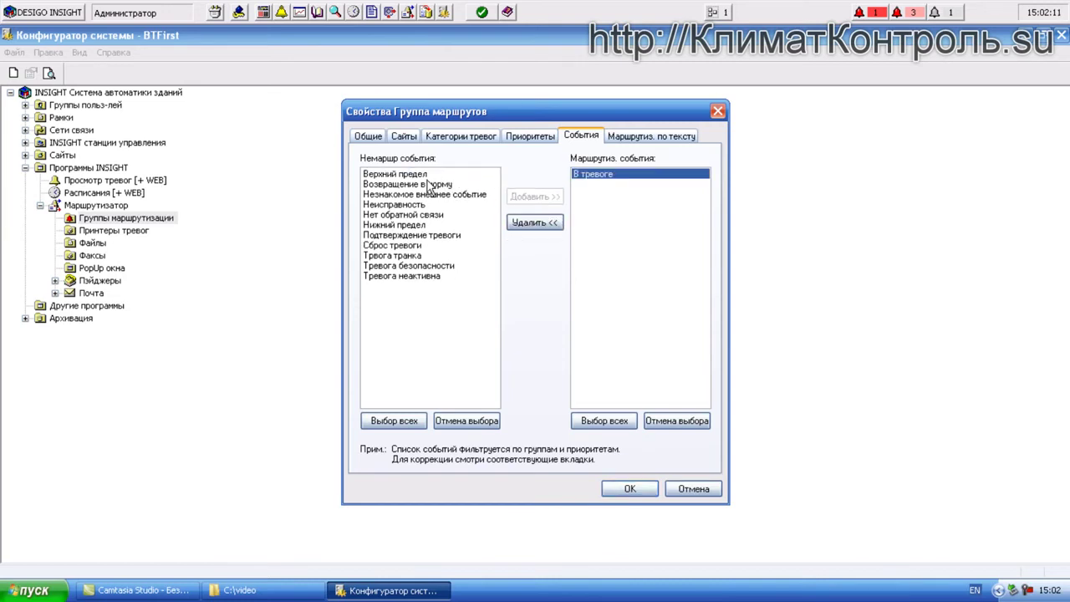
click(417, 205)
click(521, 201)
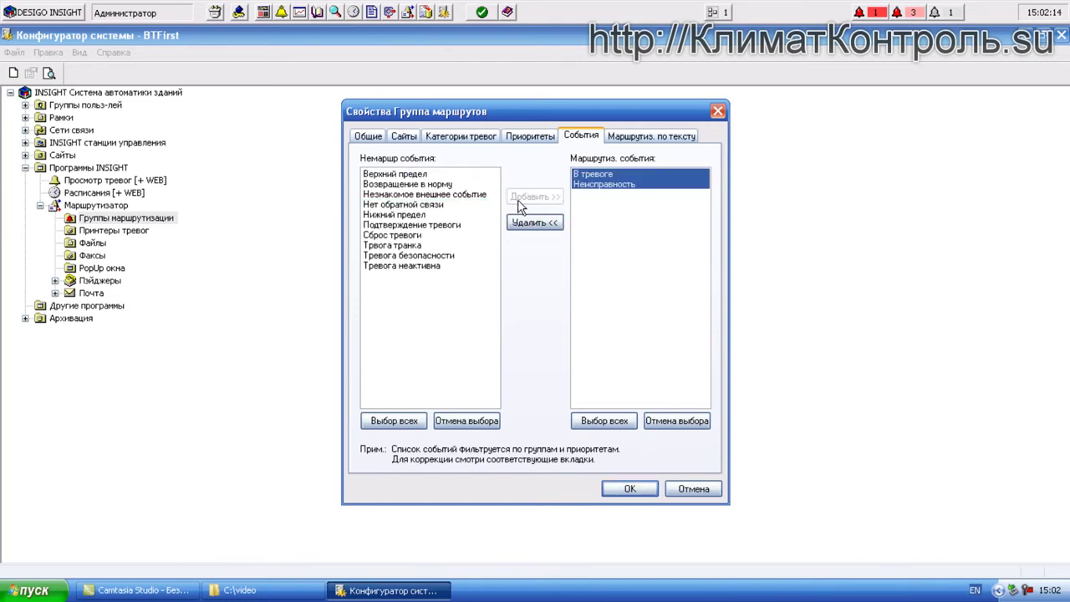
click(454, 215)
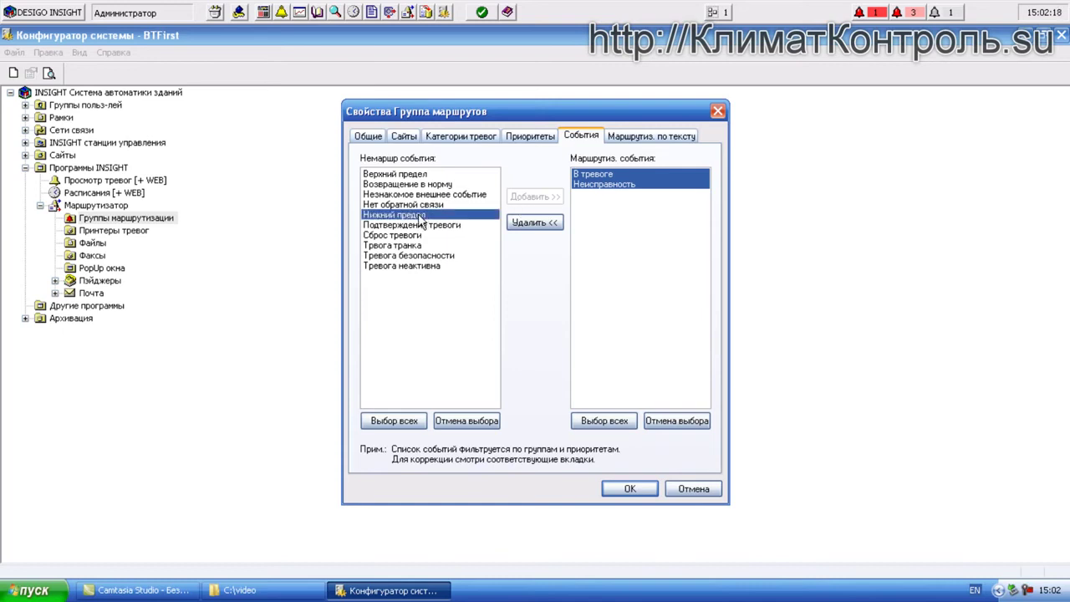
click(523, 203)
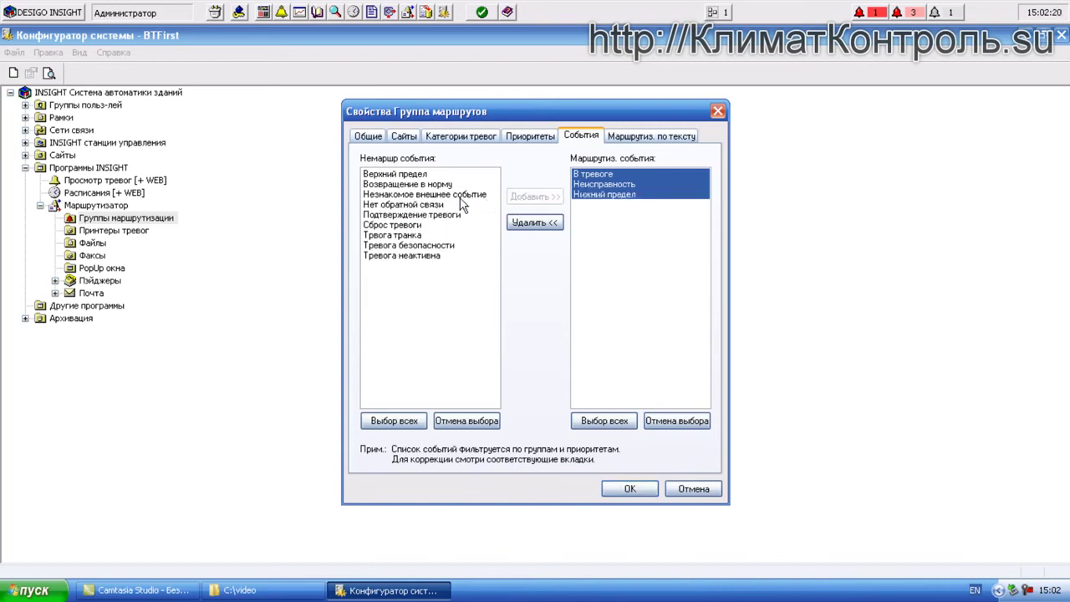
click(429, 174)
click(513, 203)
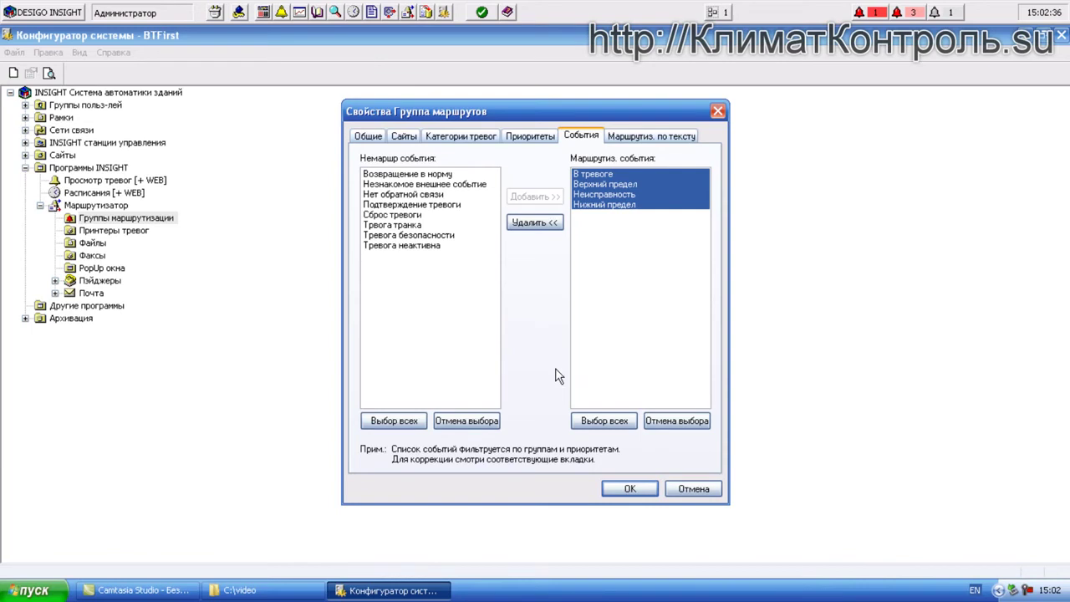
click(629, 488)
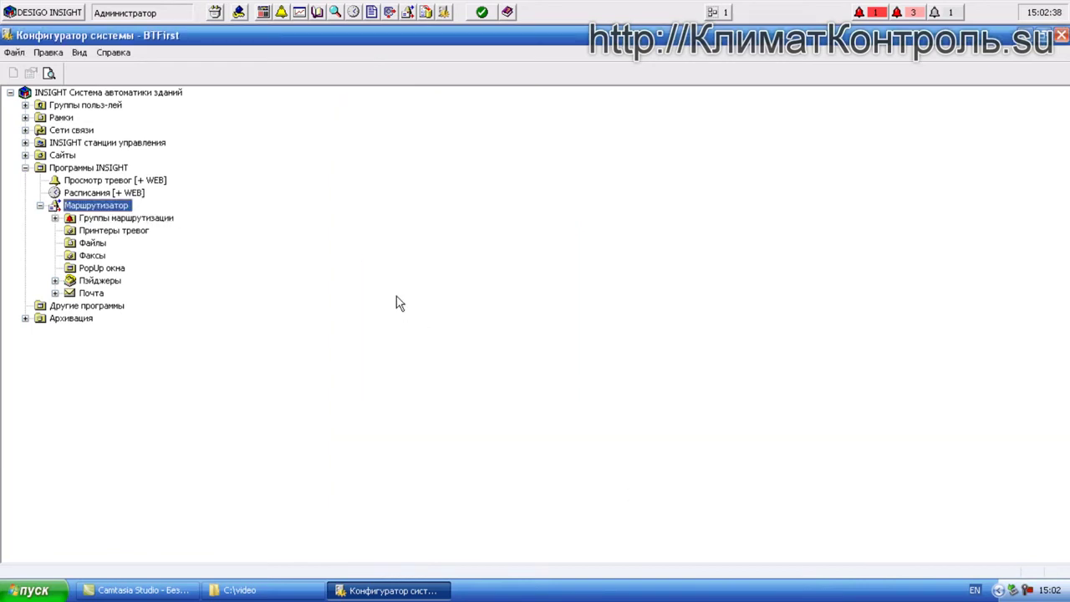
Expand Группы маршрутизации, review the PopUp group's properties, and close them unchanged.
click(54, 218)
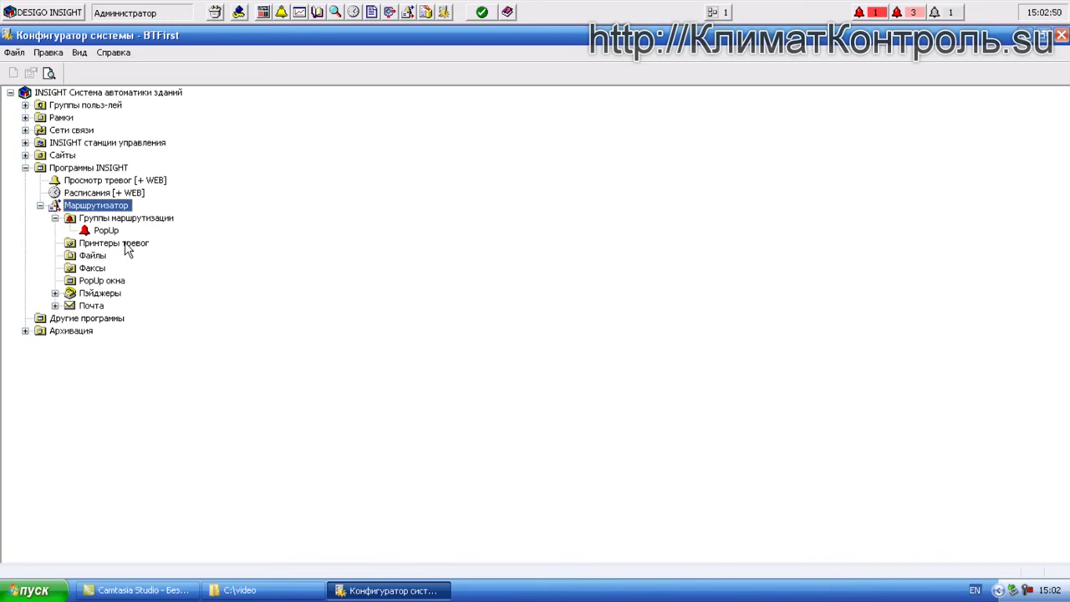
click(113, 231)
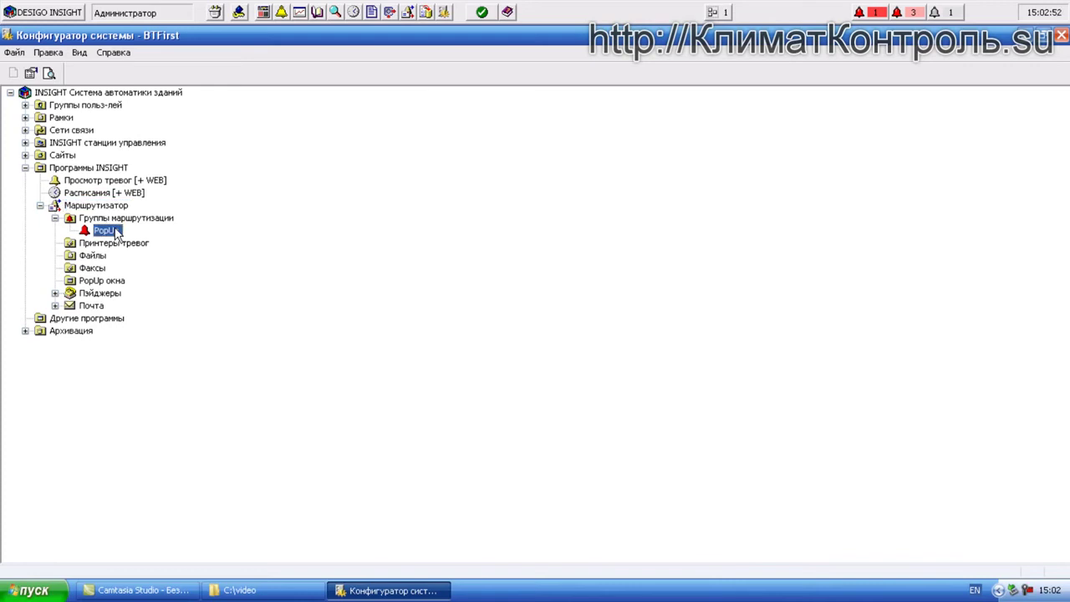
double_click(115, 231)
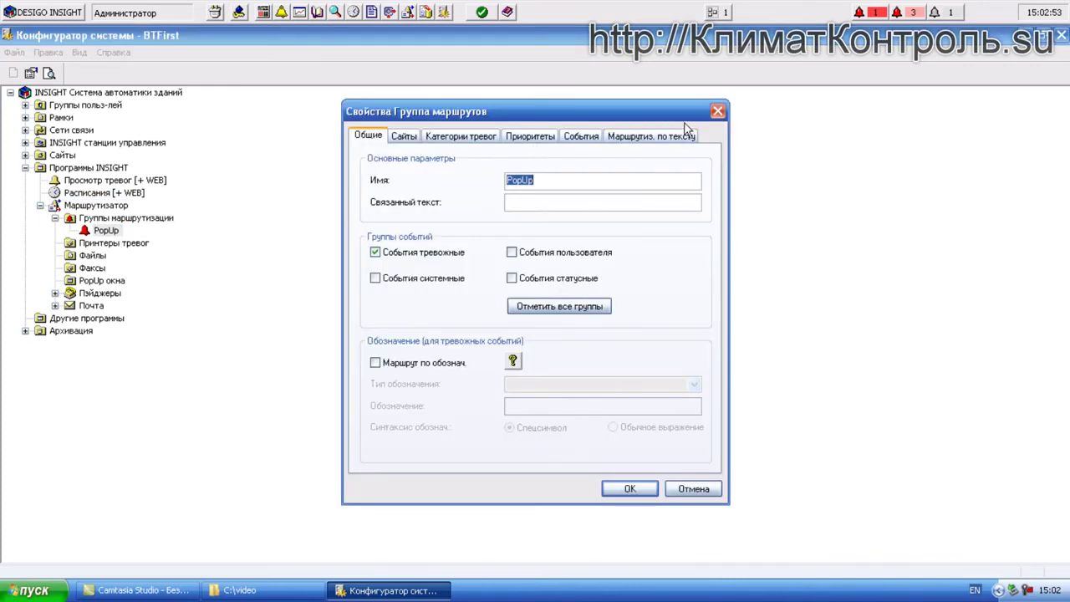
click(717, 112)
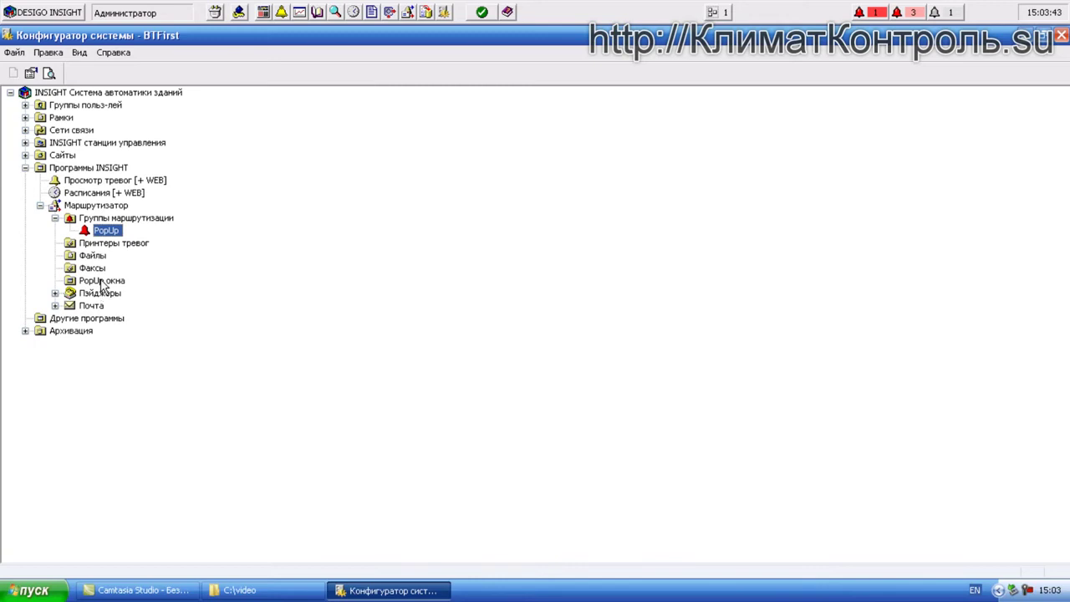
Add a PopUp окна recipient named PopUp on station MS01.
click(102, 283)
right_click(101, 285)
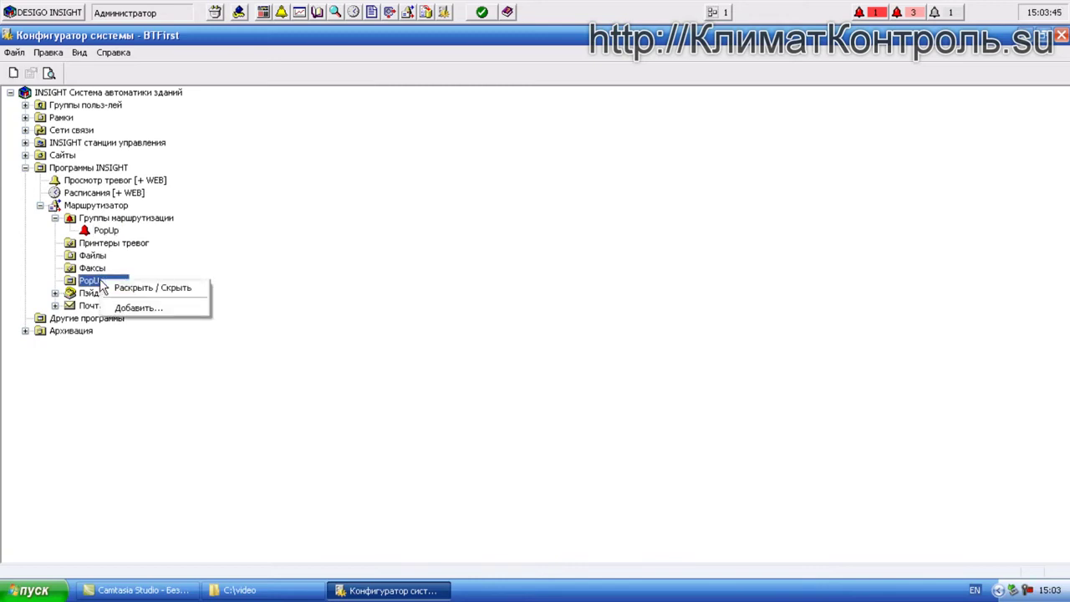
click(137, 309)
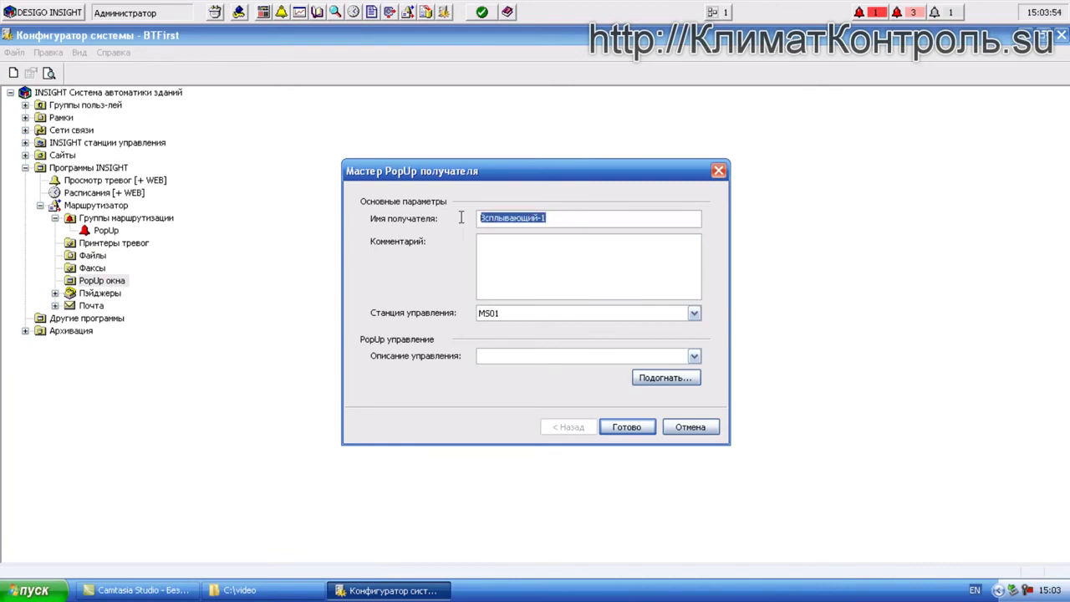
text(PopUp)
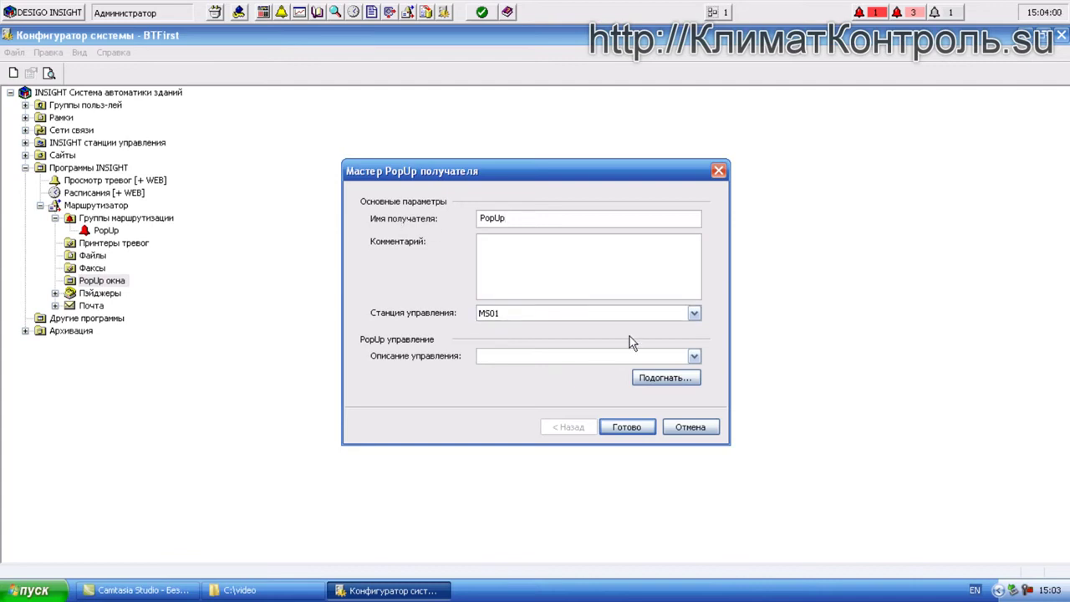
click(589, 356)
Open the Подогнать... editor and select Default Alarm Popup Control.
click(644, 376)
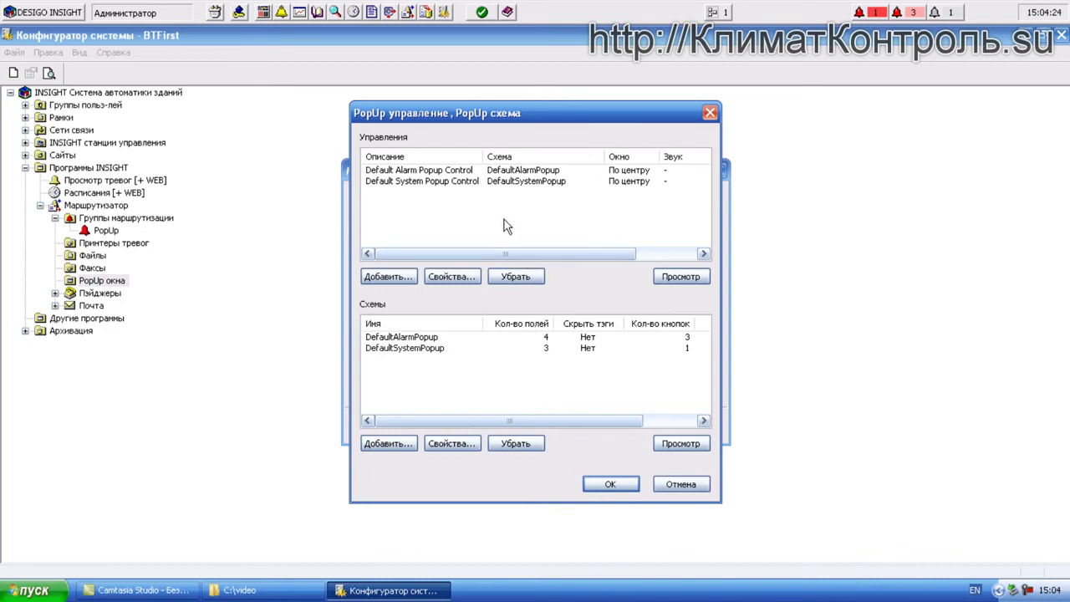
click(451, 172)
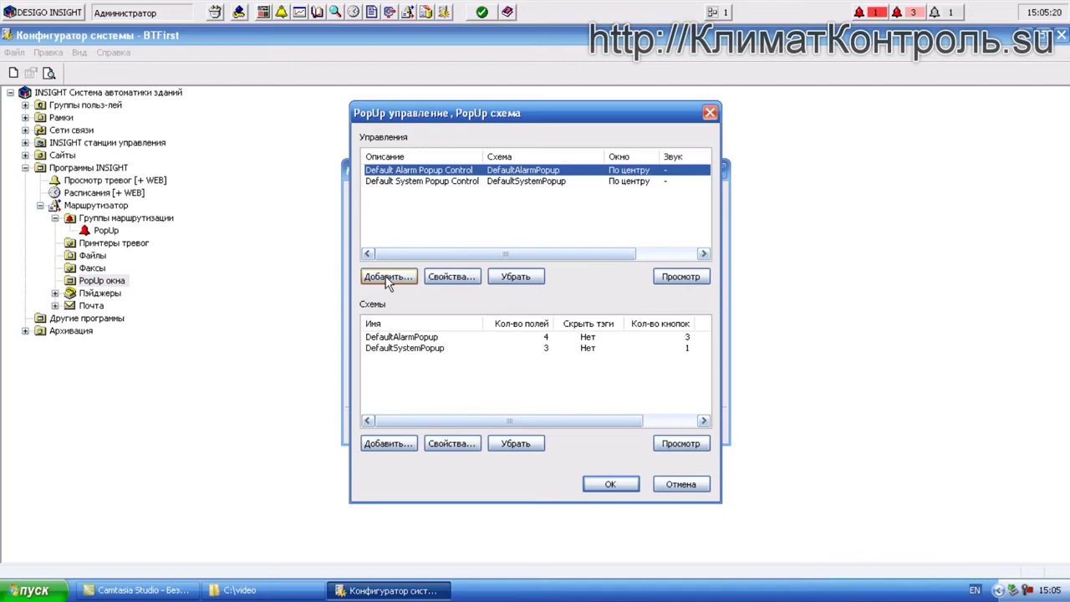
click(441, 183)
click(444, 172)
Turn on the Default Alarm Popup Control's sound and set it to C:\WINDOWS\Media\tada.wav.
click(439, 278)
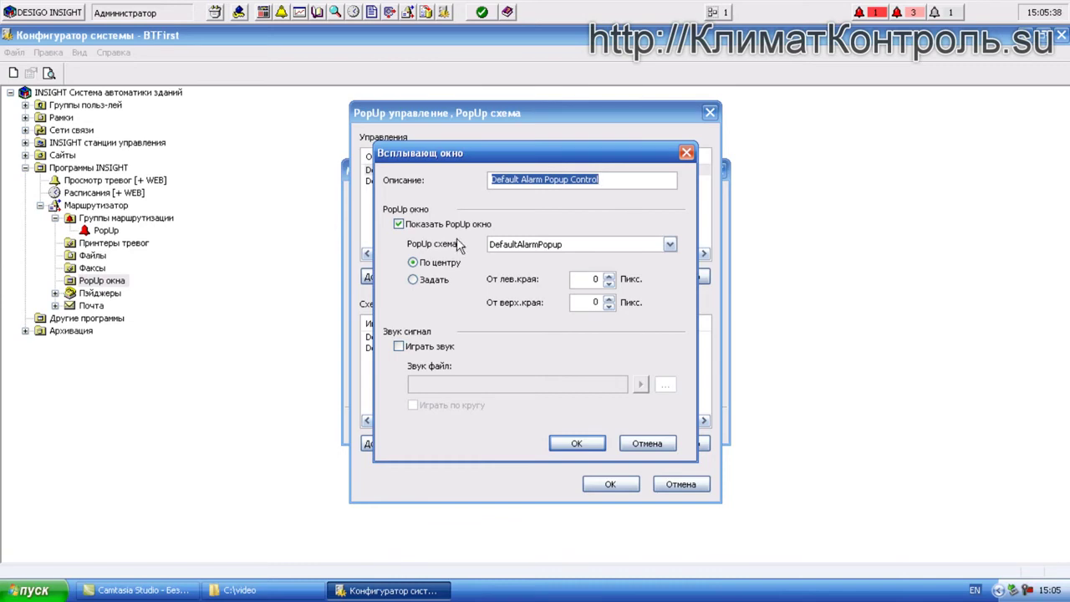
click(452, 348)
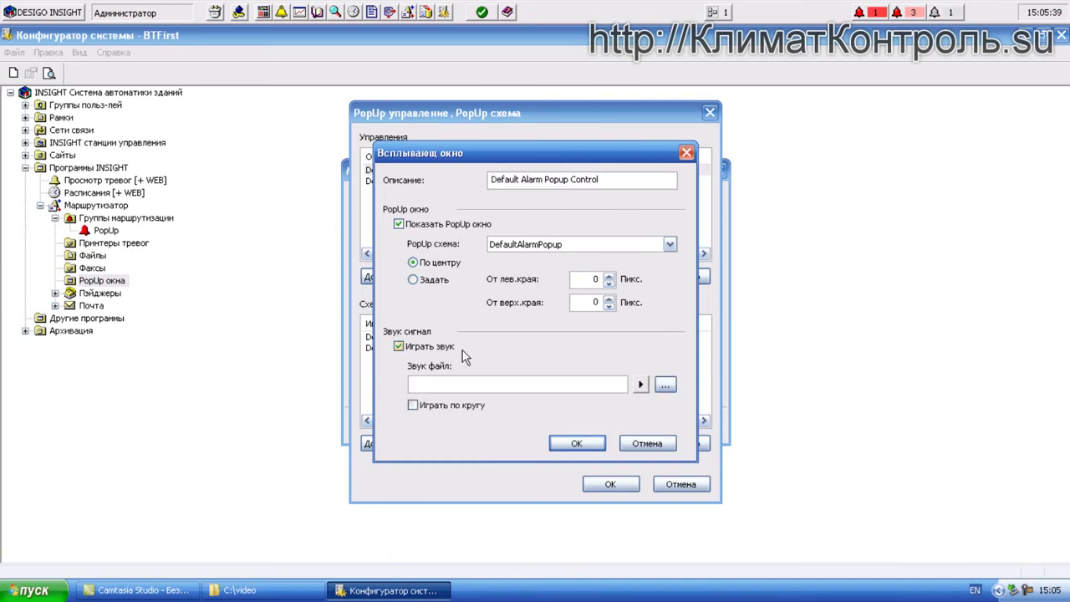
click(667, 386)
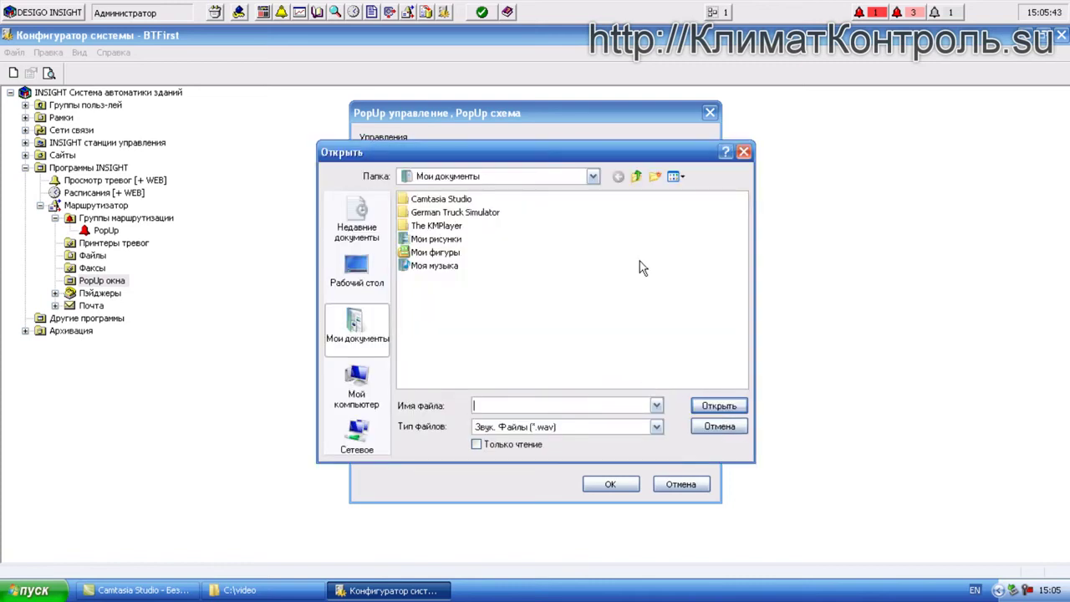
click(593, 177)
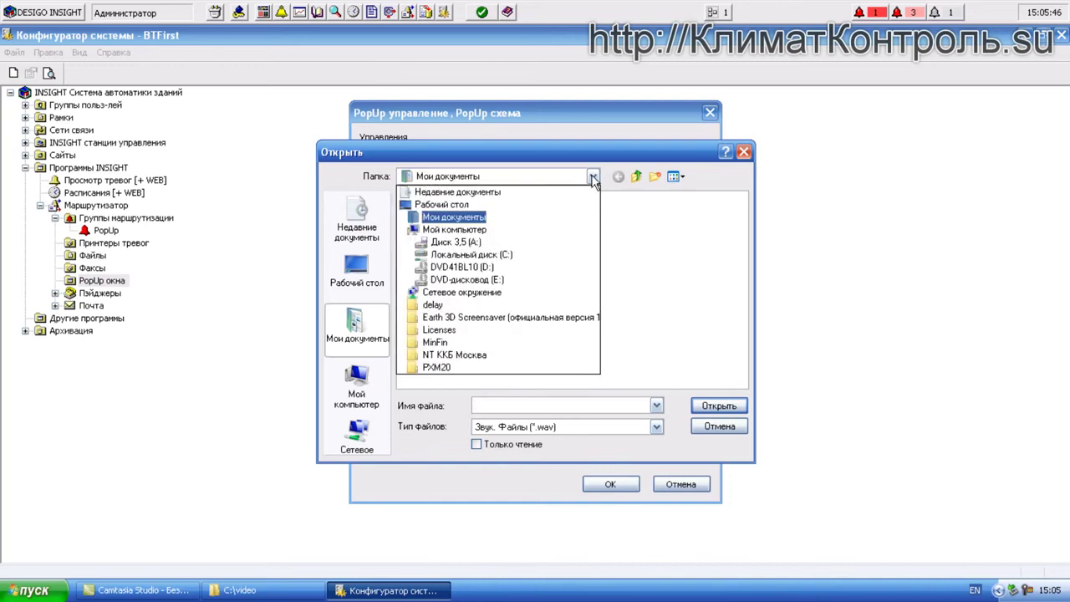
click(526, 256)
double_click(439, 346)
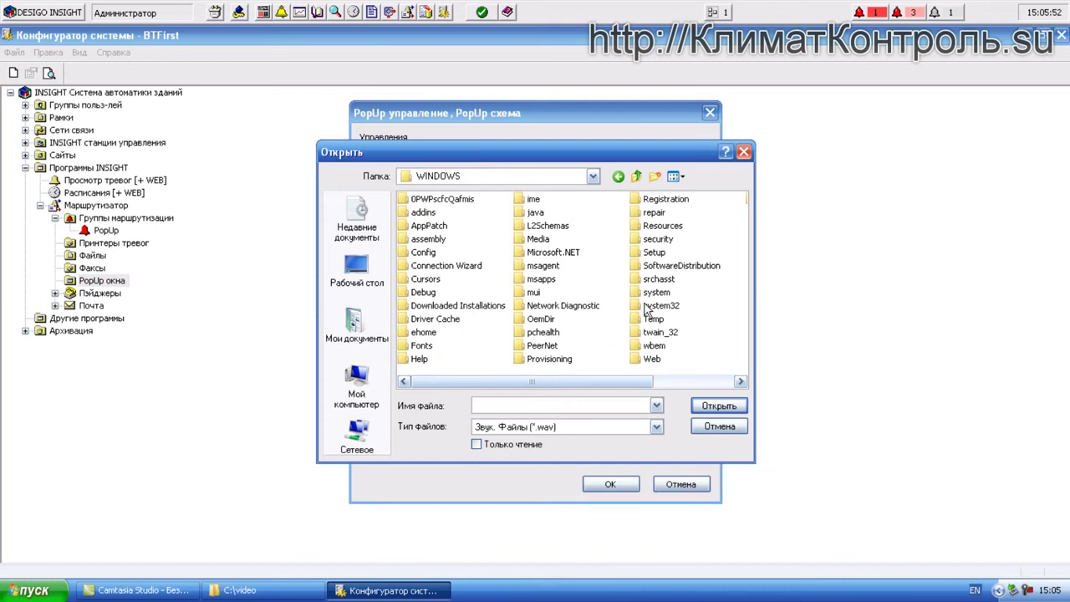
double_click(540, 240)
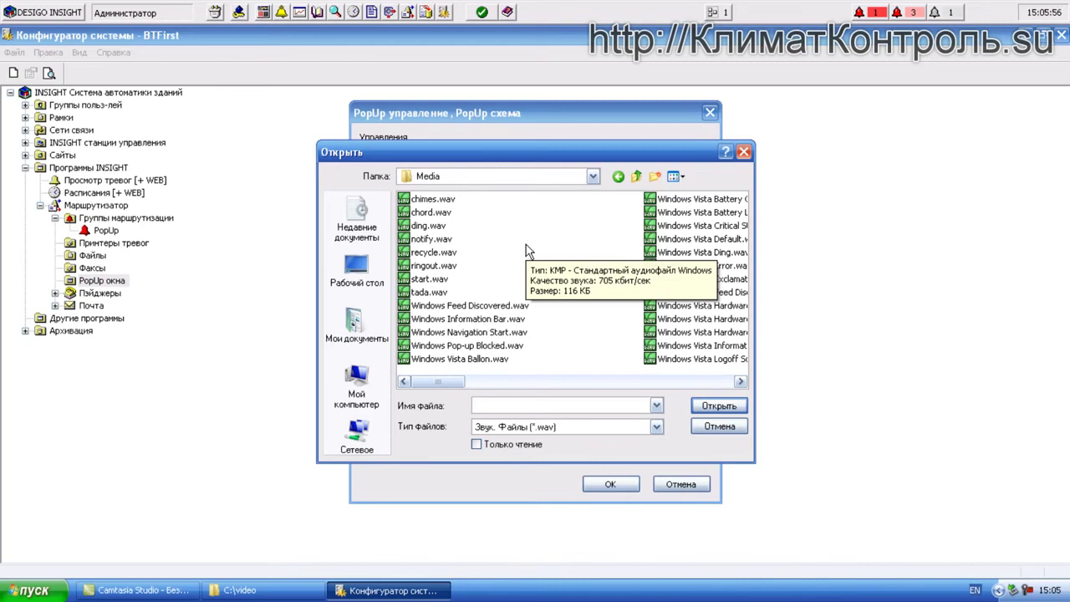
click(432, 293)
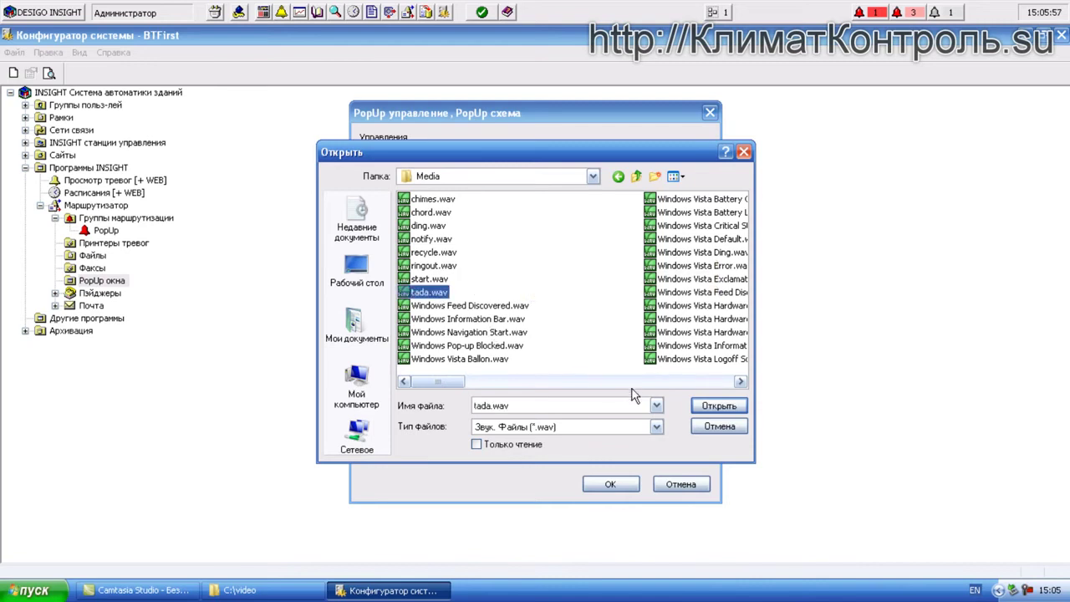
click(717, 405)
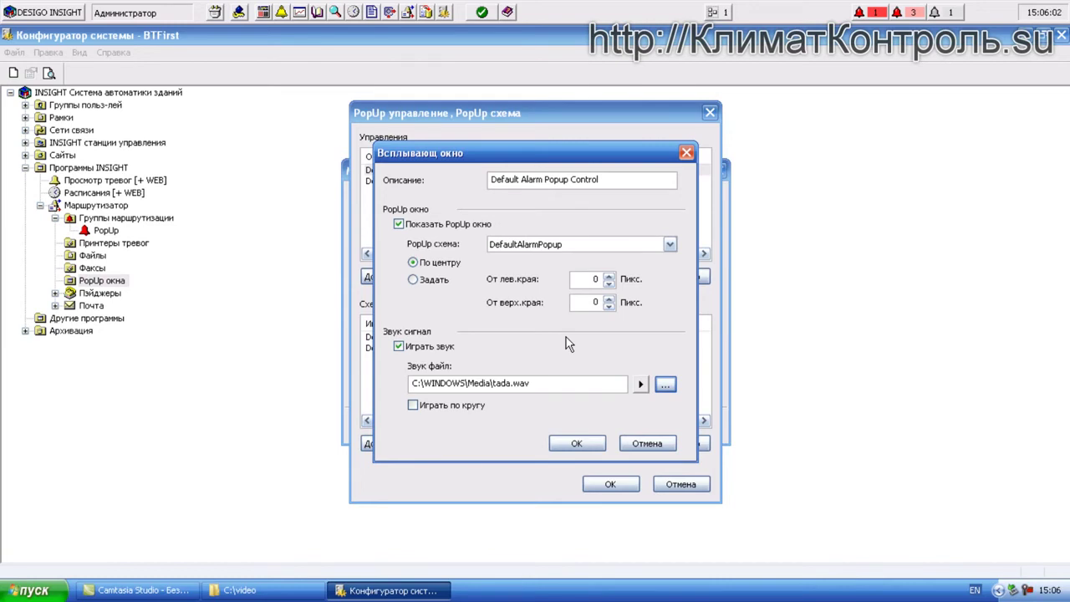
Make tada.wav loop, preview it while adjusting the volume, and confirm the popup window settings.
click(417, 406)
click(640, 387)
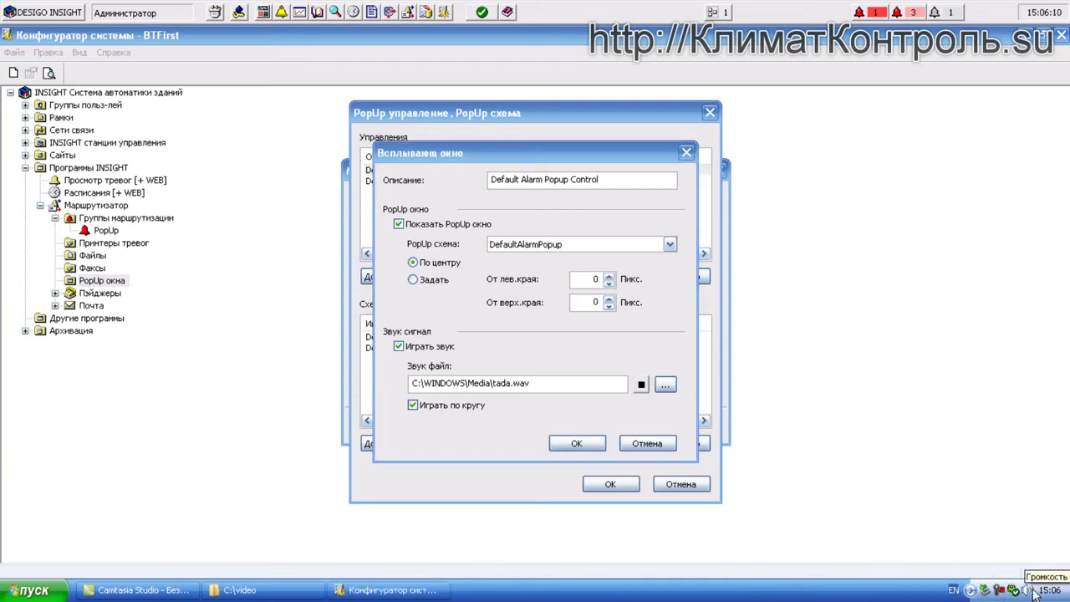
double_click(1029, 591)
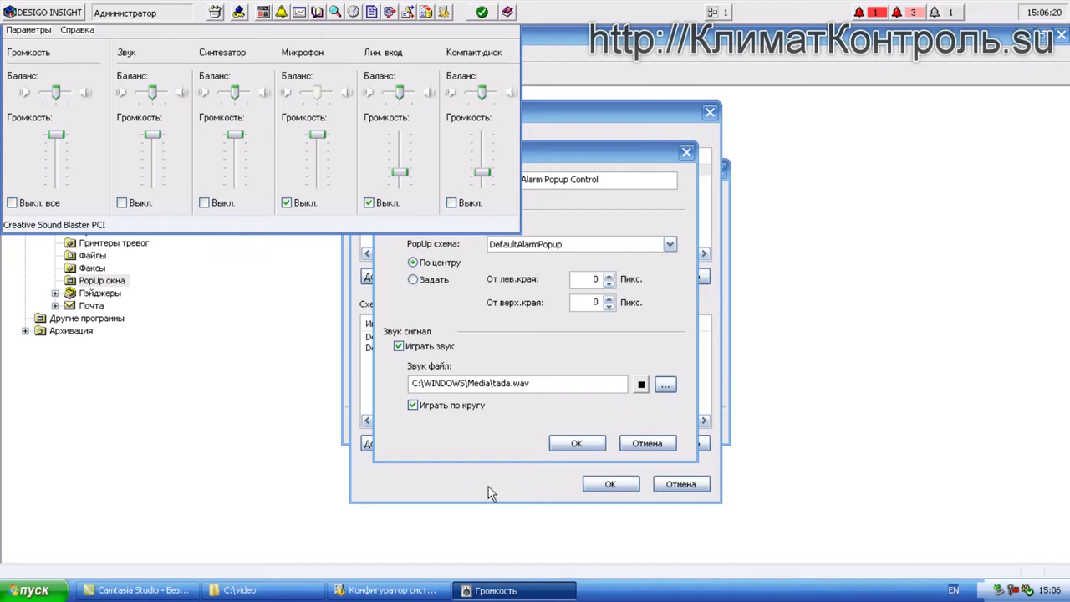
right_click(510, 589)
click(506, 572)
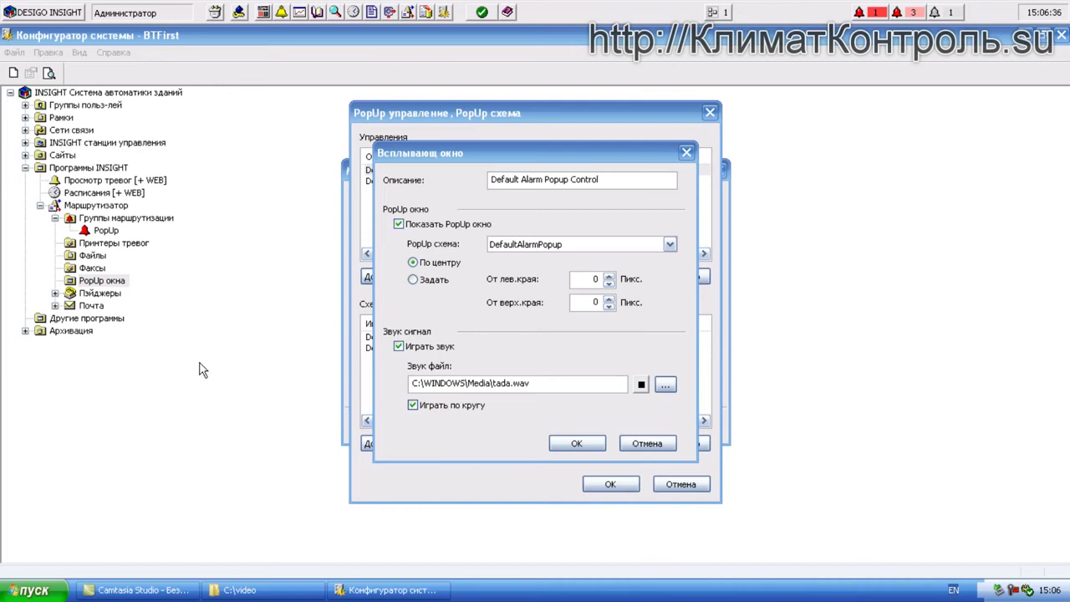
click(640, 384)
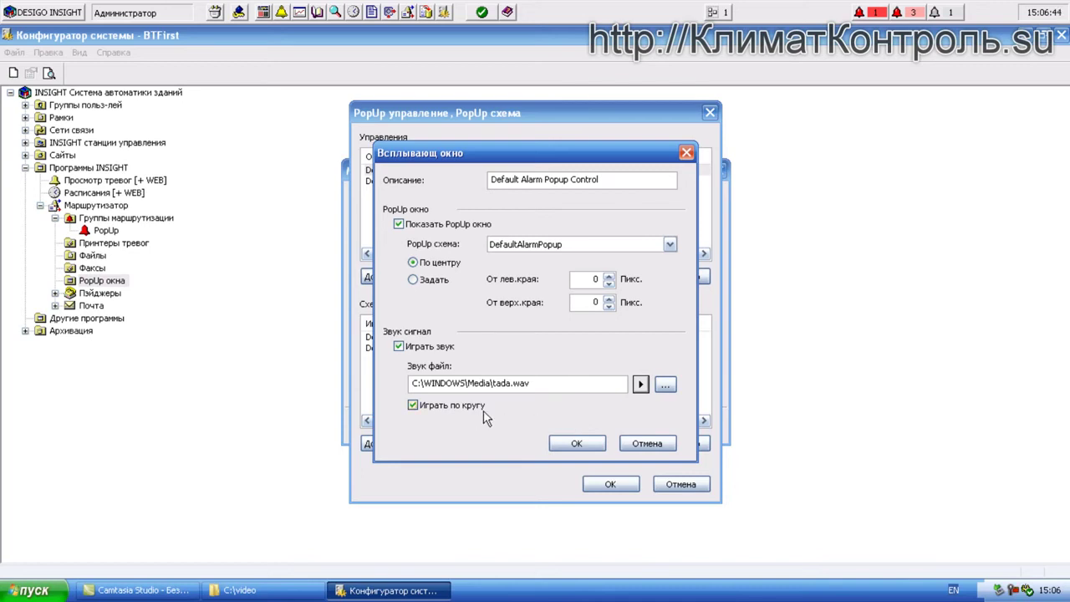
click(578, 449)
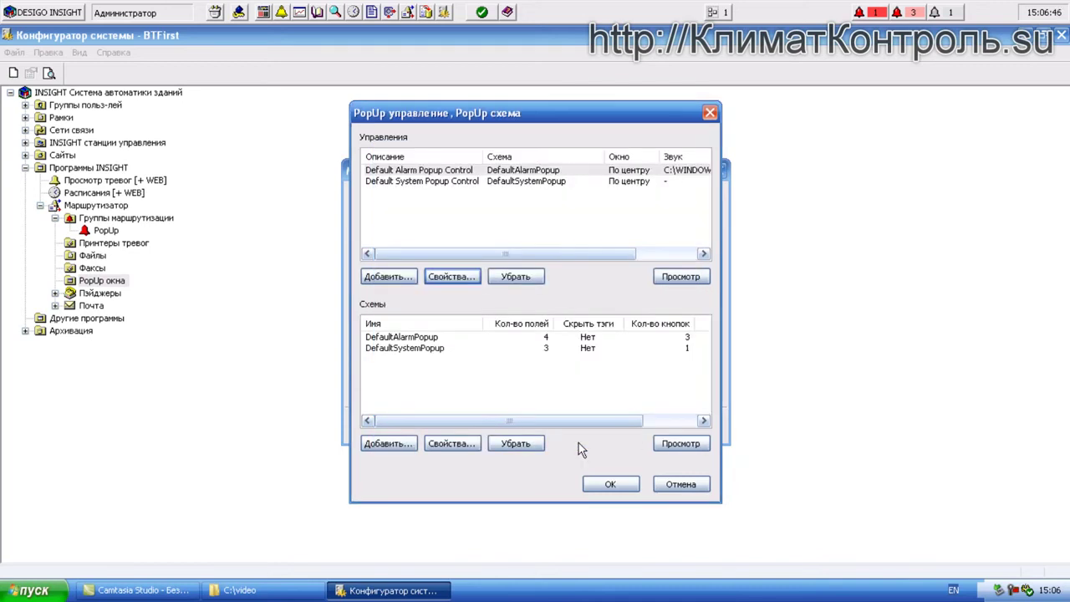
Choose Default Alarm Popup Control for the MS01 PopUp recipient and finish the wizard.
click(613, 489)
click(669, 378)
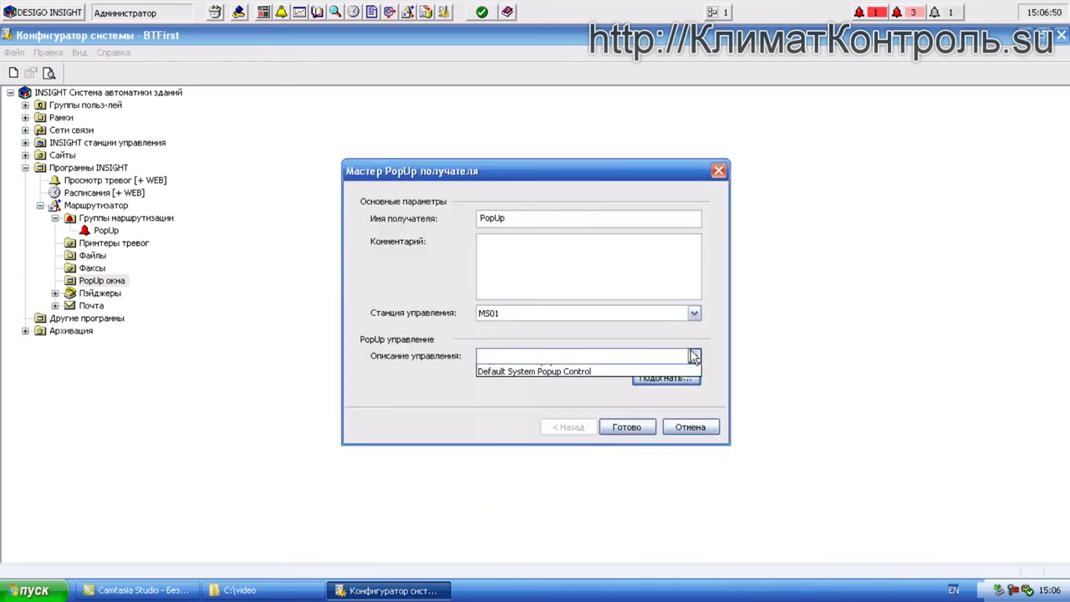
click(680, 371)
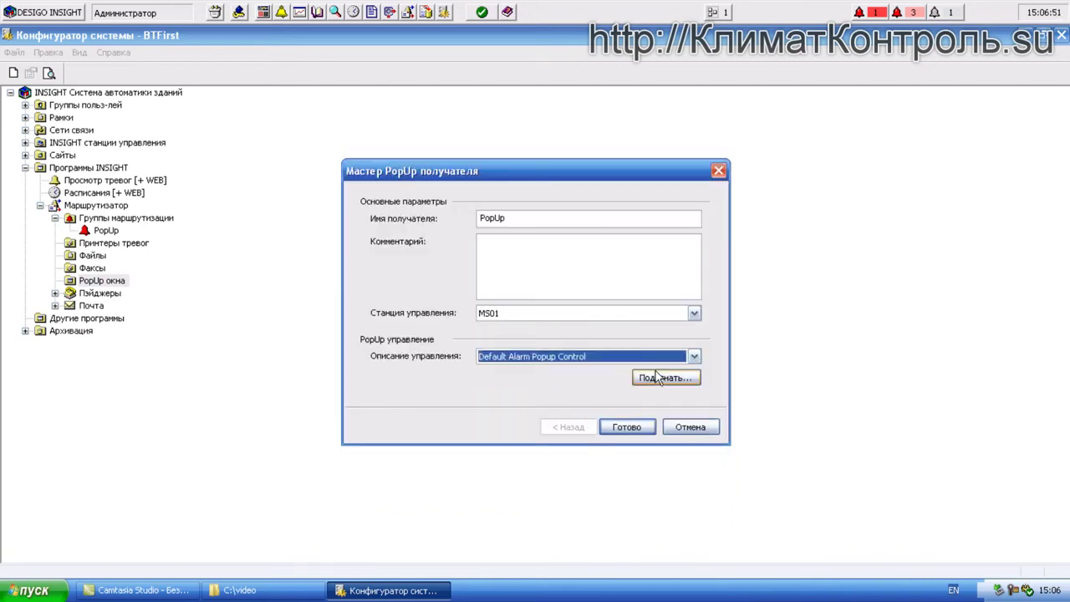
click(629, 427)
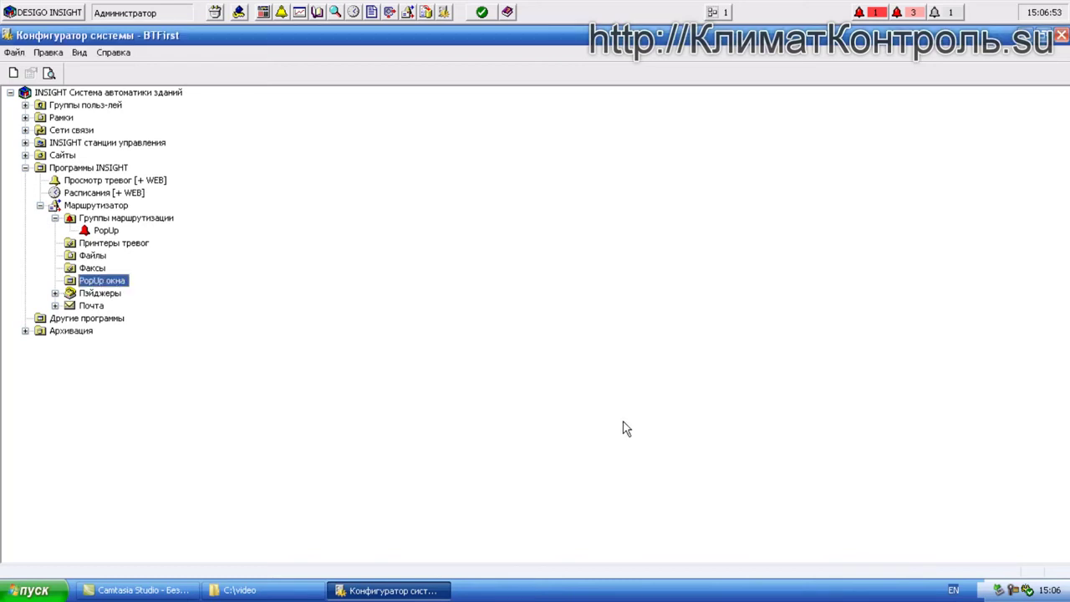
Expand PopUp окна and Группы маршрутизации to reveal the PopUp [MS01] recipient and PopUp group.
double_click(117, 268)
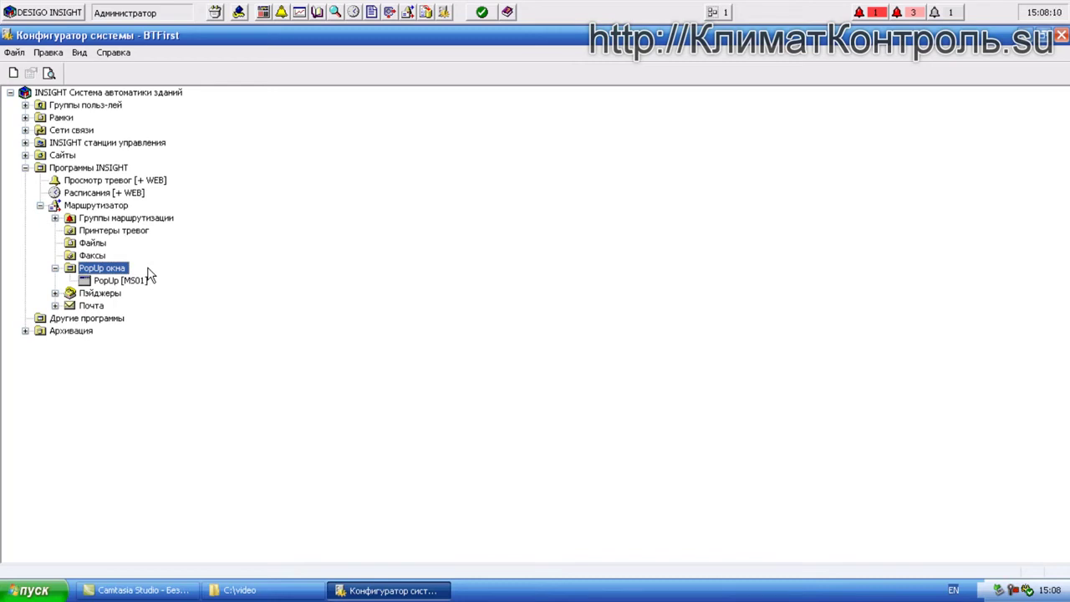
double_click(127, 218)
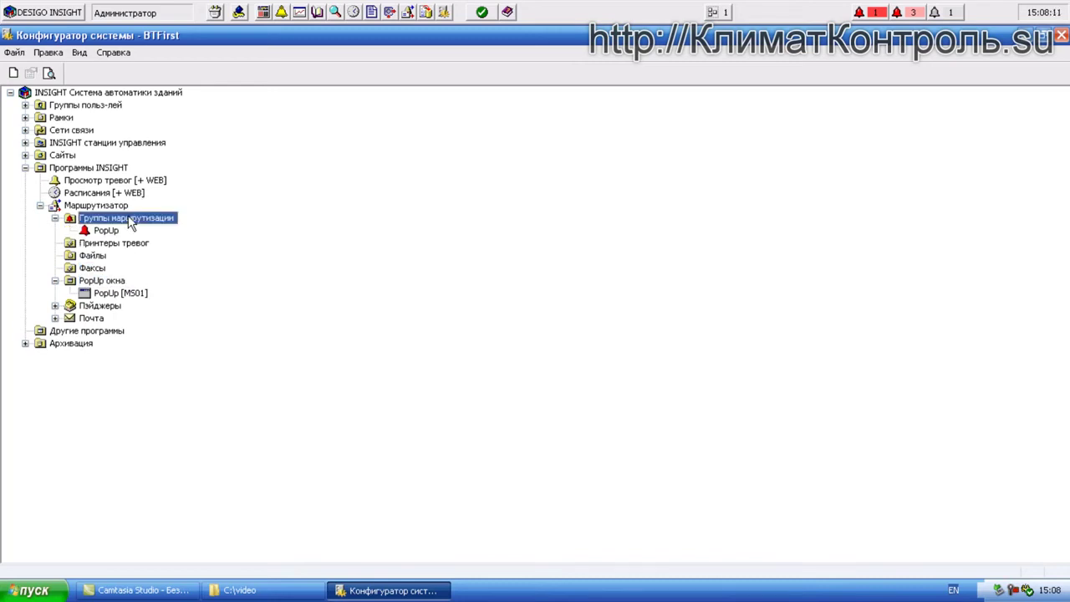
Launch Маршрутизатор from the DESIGO INSIGHT menu's Программы INSIGHT submenu.
double_click(50, 35)
click(46, 13)
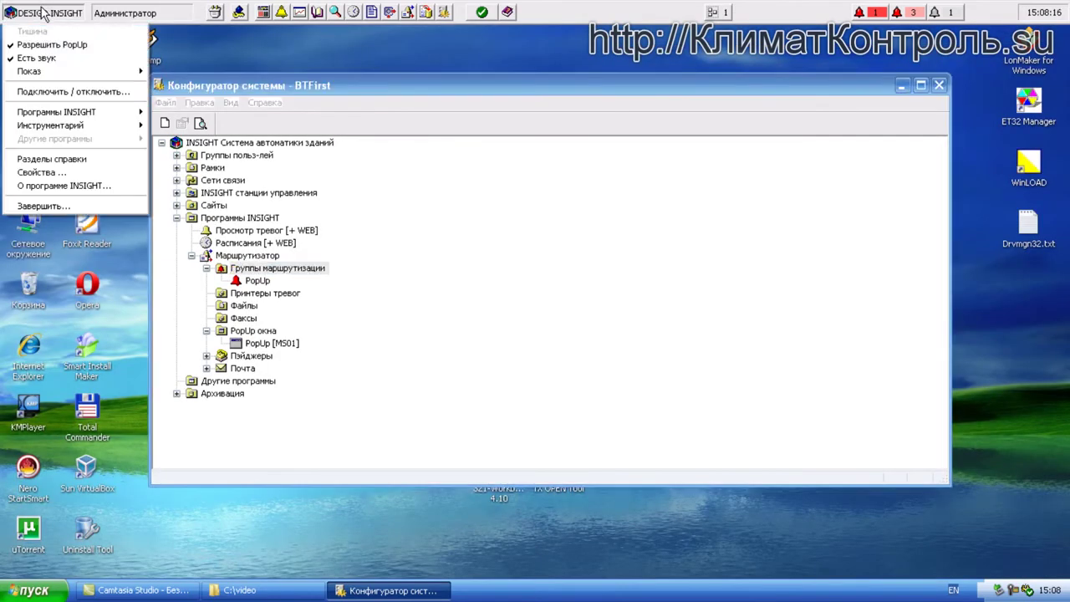
mouse_move(94, 118)
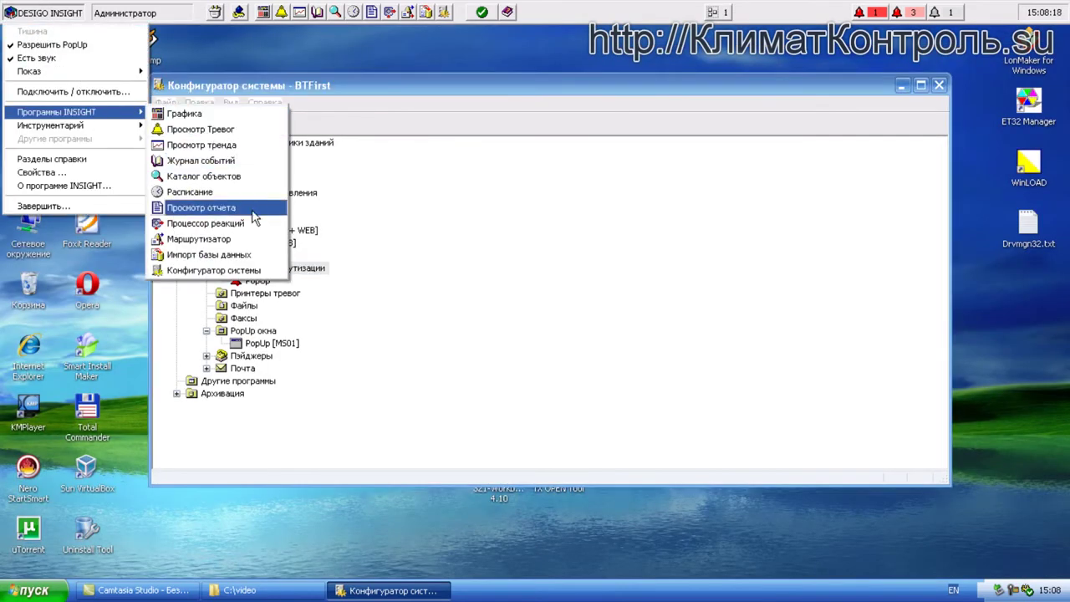
click(236, 242)
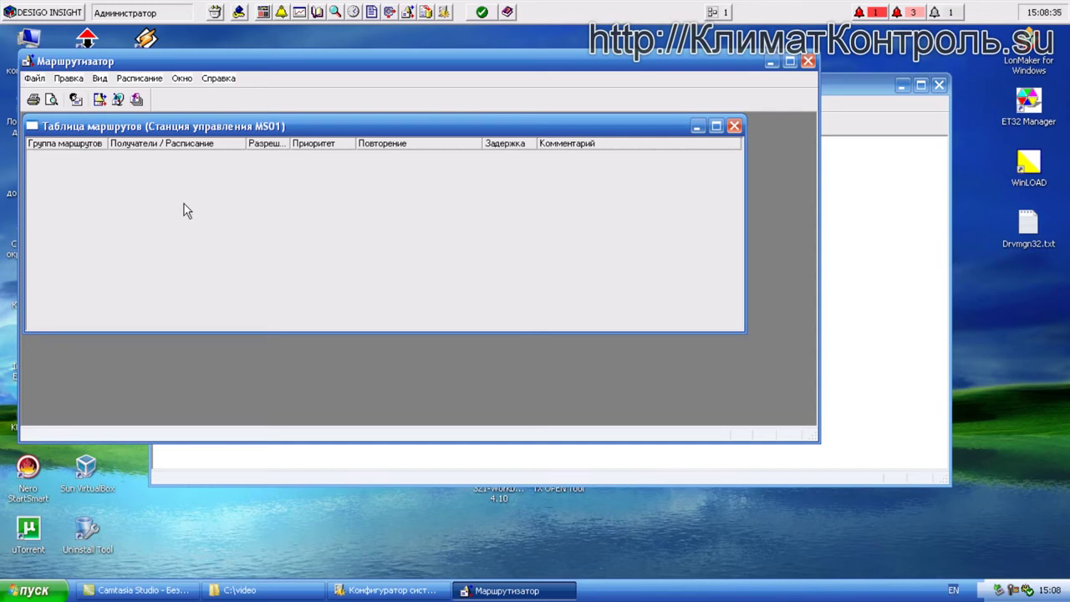
Insert a route from the PopUp routing group to the PopUp recipient, then close the Router.
right_click(184, 205)
click(216, 212)
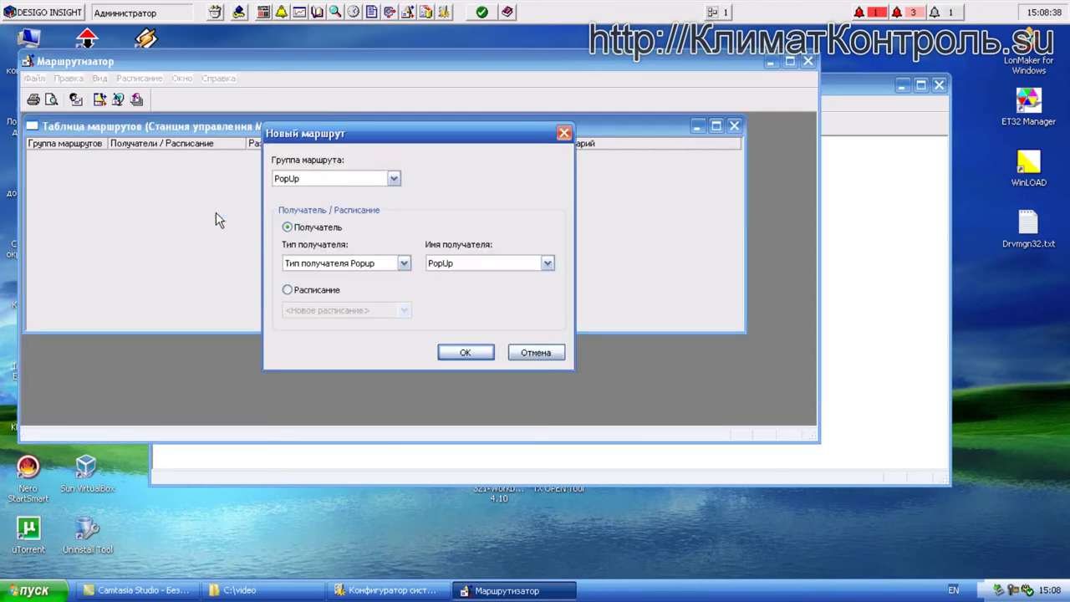
click(394, 178)
click(394, 180)
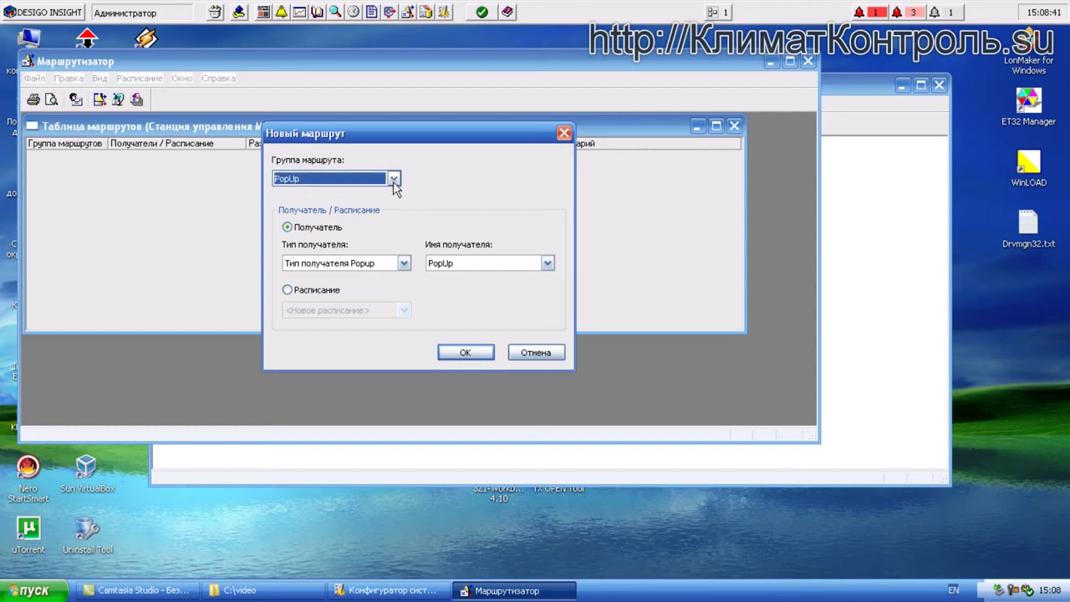
click(548, 263)
click(547, 264)
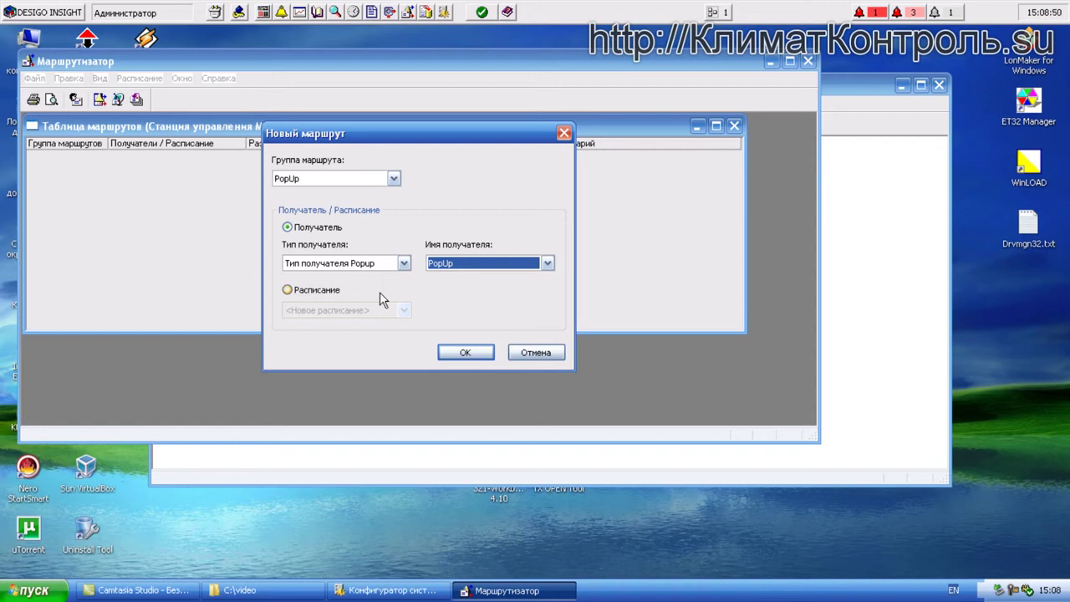
click(459, 352)
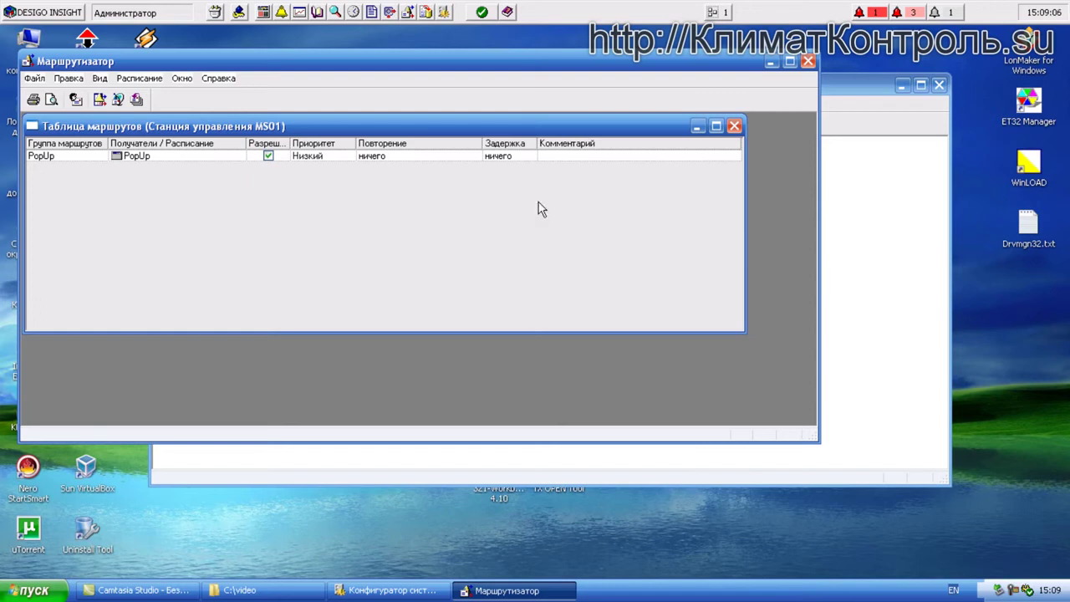
click(808, 61)
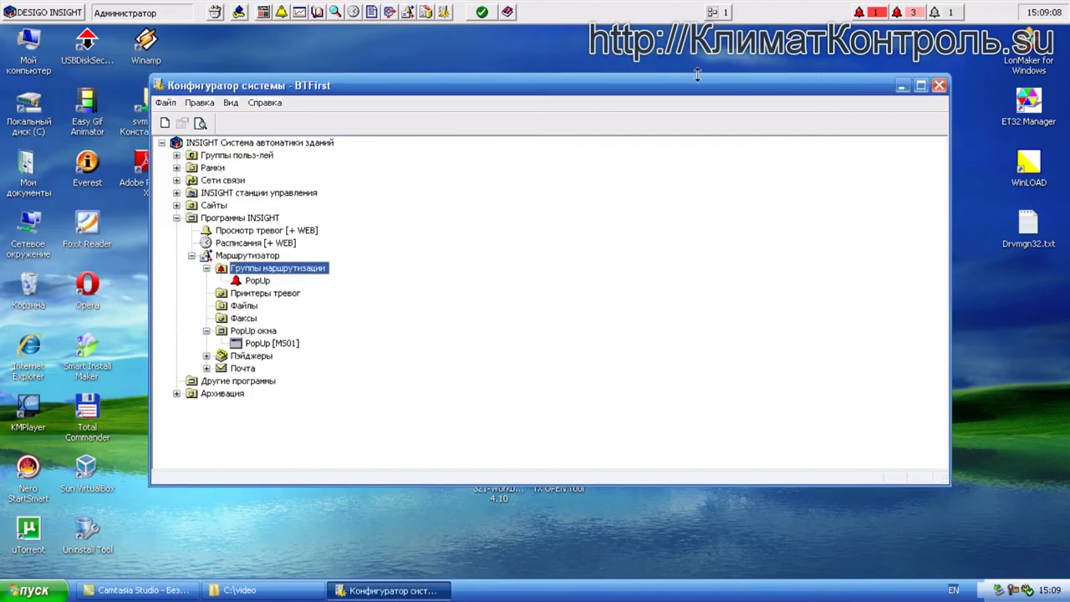
click(940, 87)
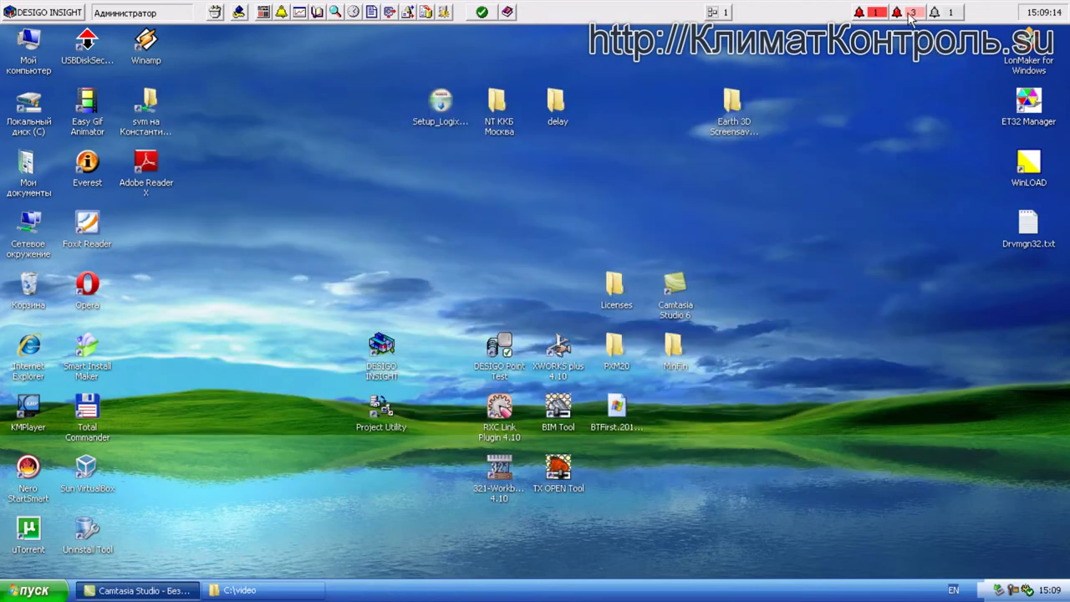
click(880, 22)
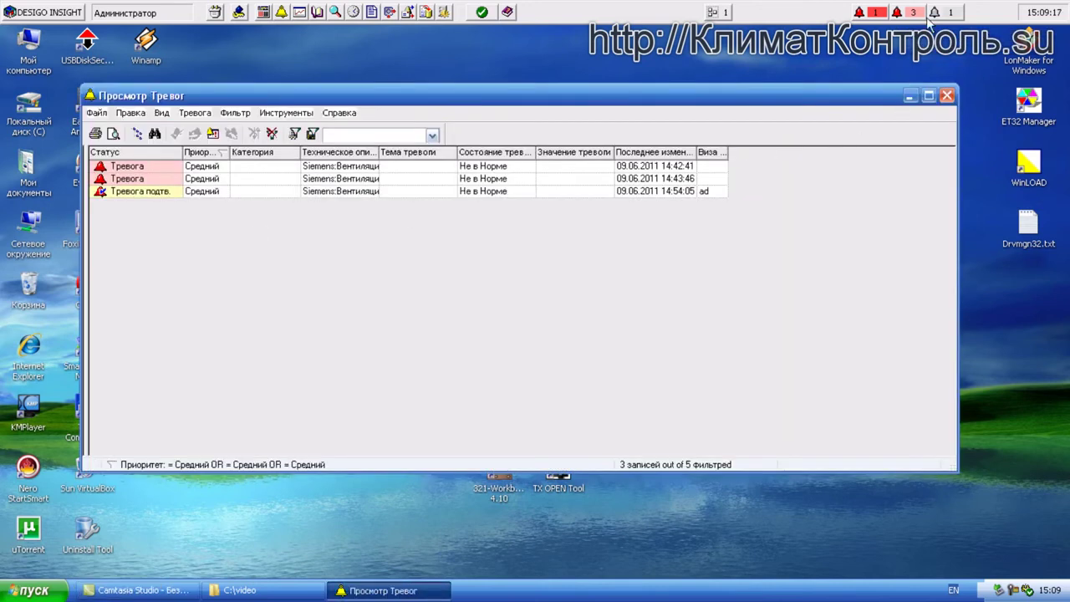
click(930, 18)
click(106, 171)
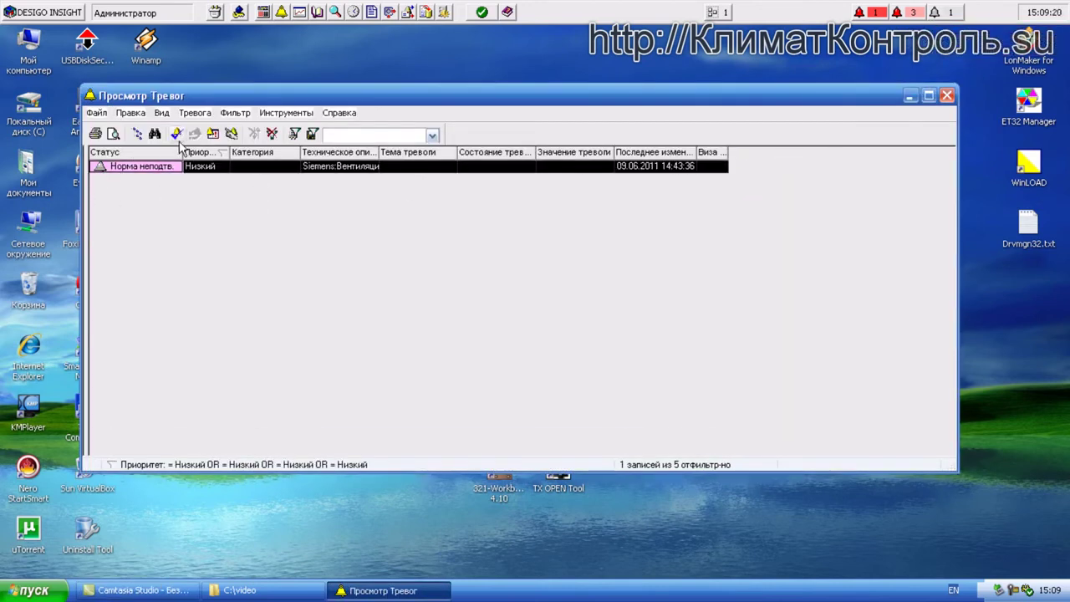
click(176, 135)
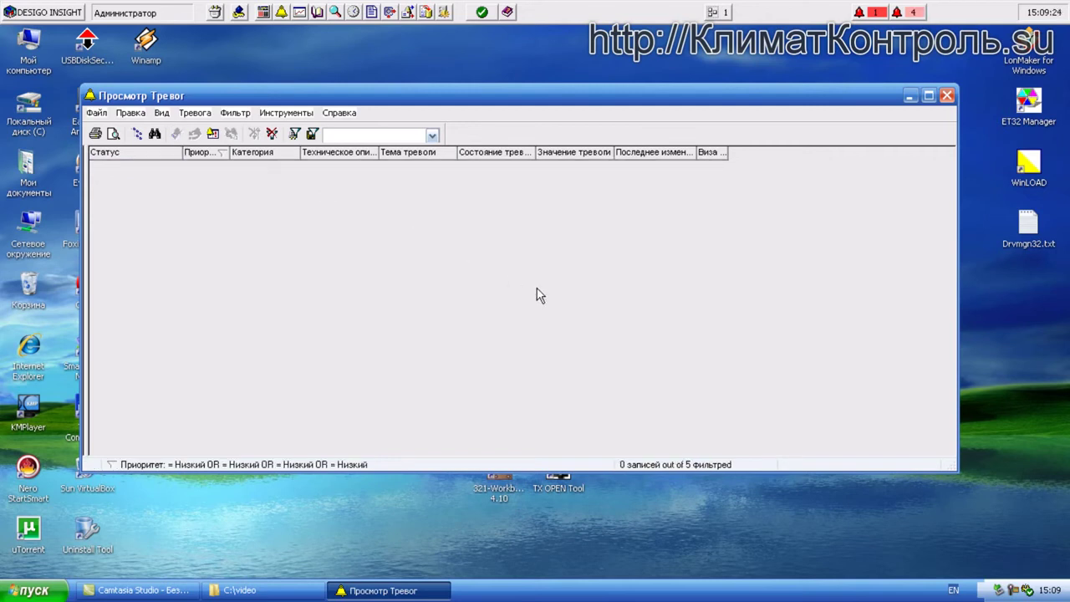
click(946, 95)
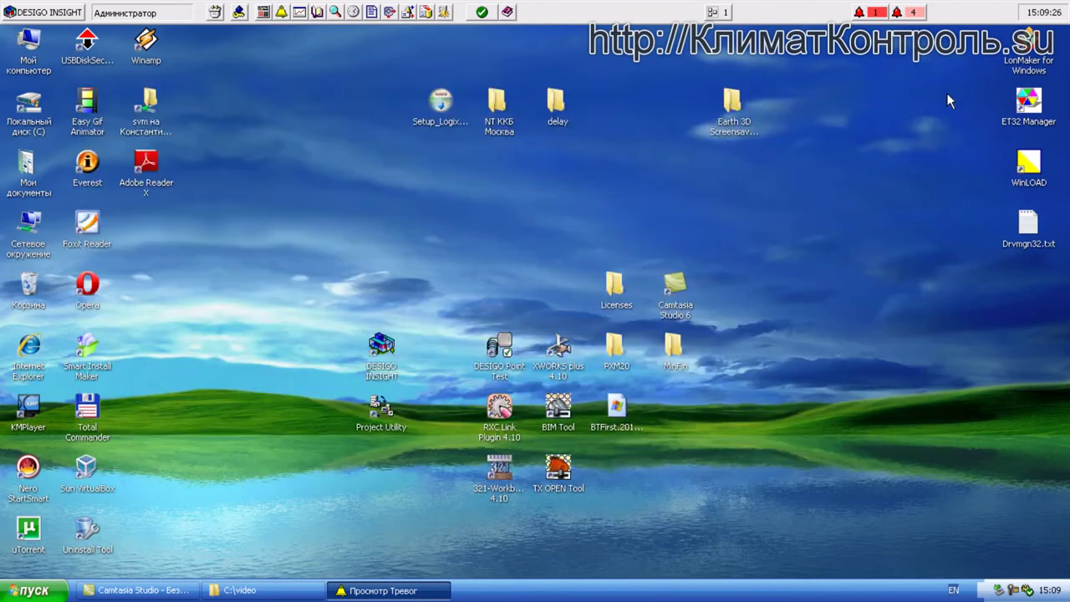
click(917, 14)
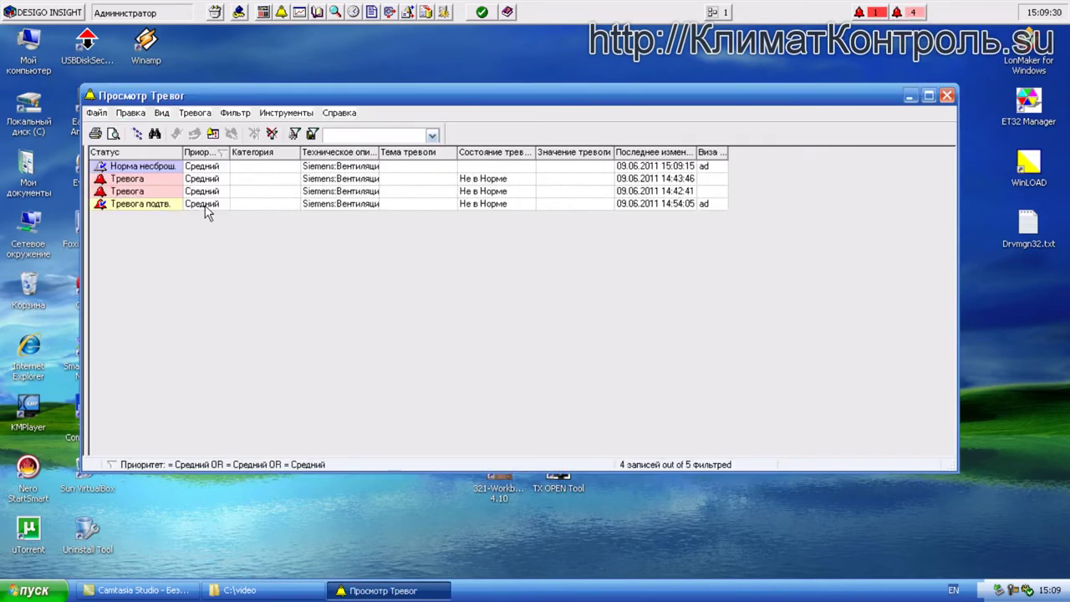
click(156, 166)
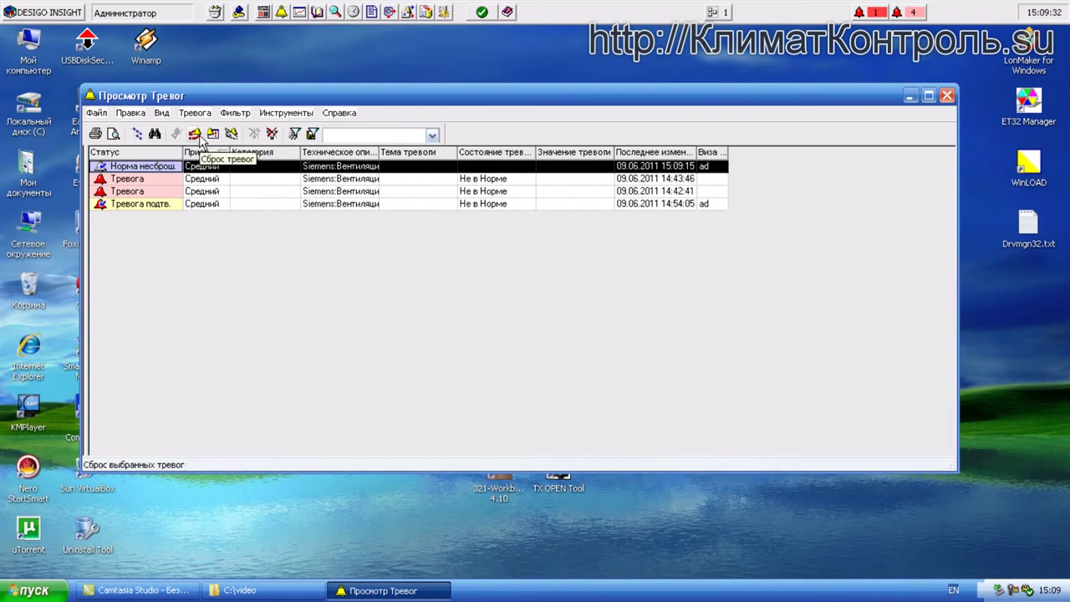
click(197, 139)
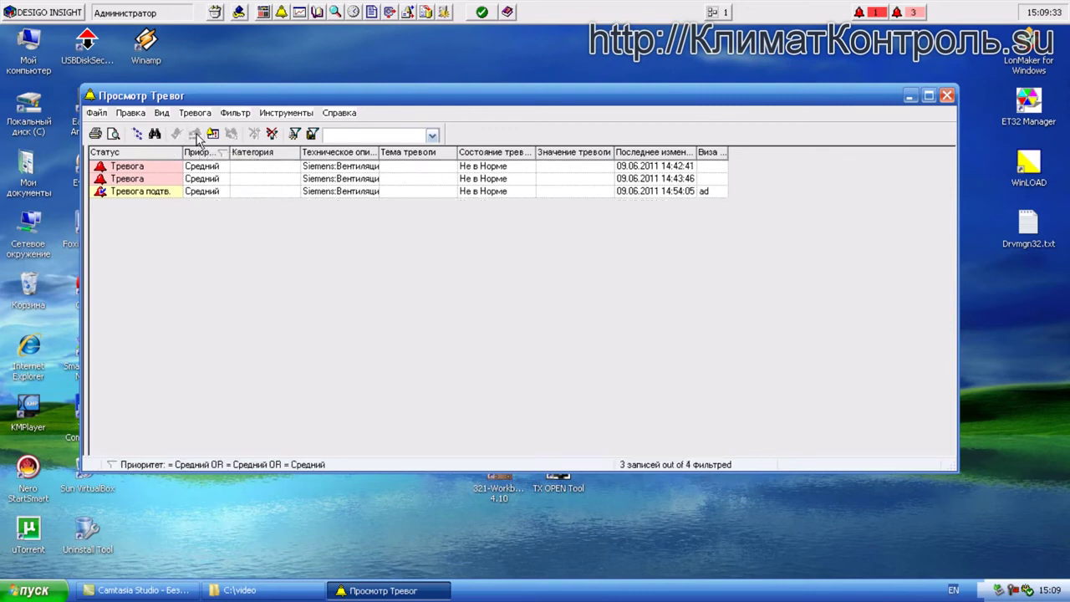
click(158, 166)
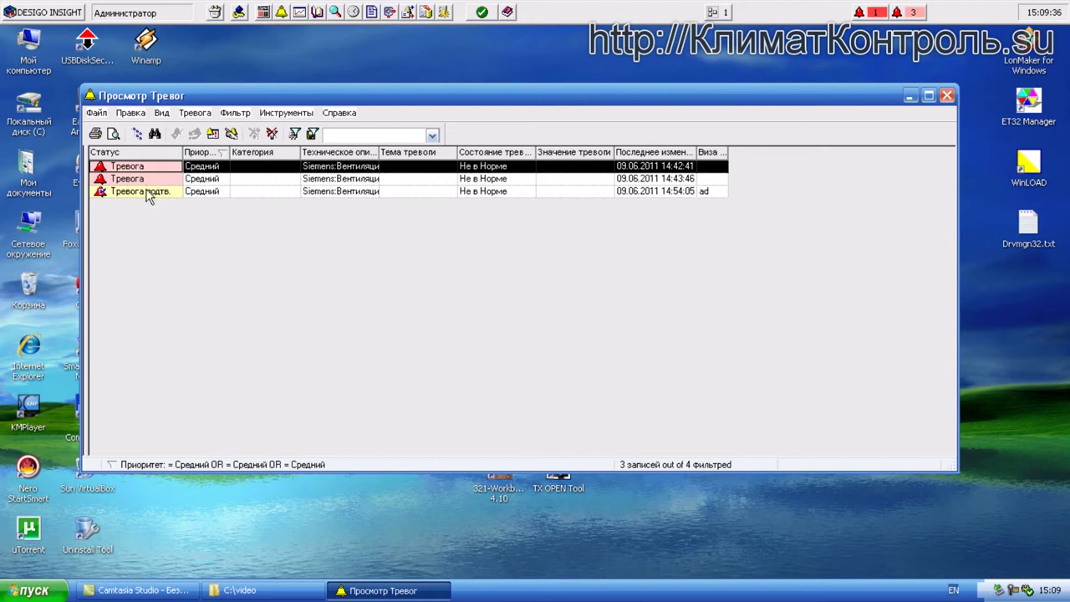
click(149, 192)
click(150, 180)
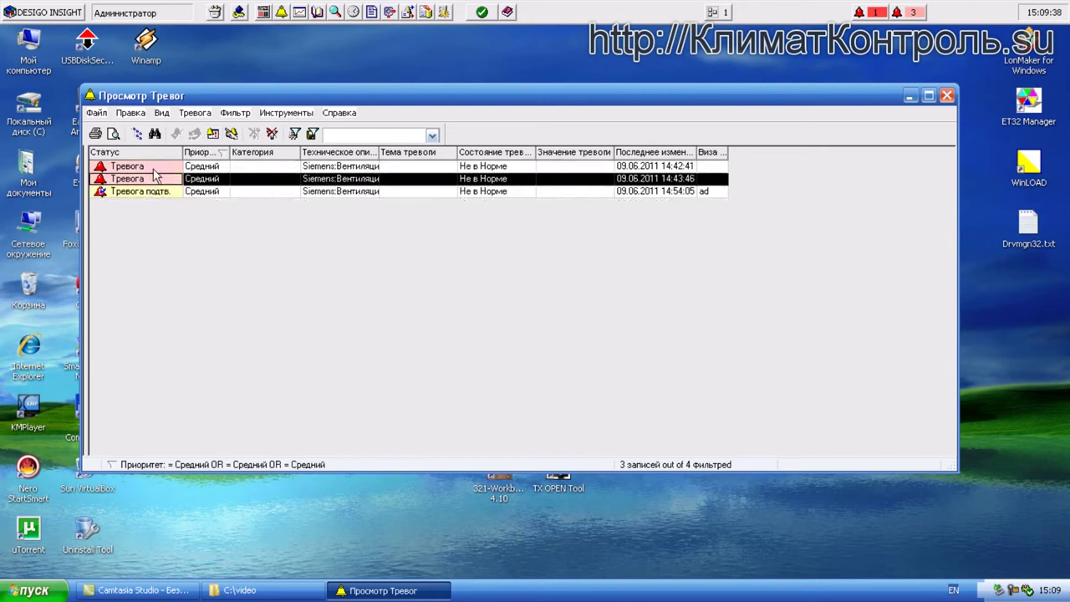
click(155, 168)
click(155, 179)
click(155, 192)
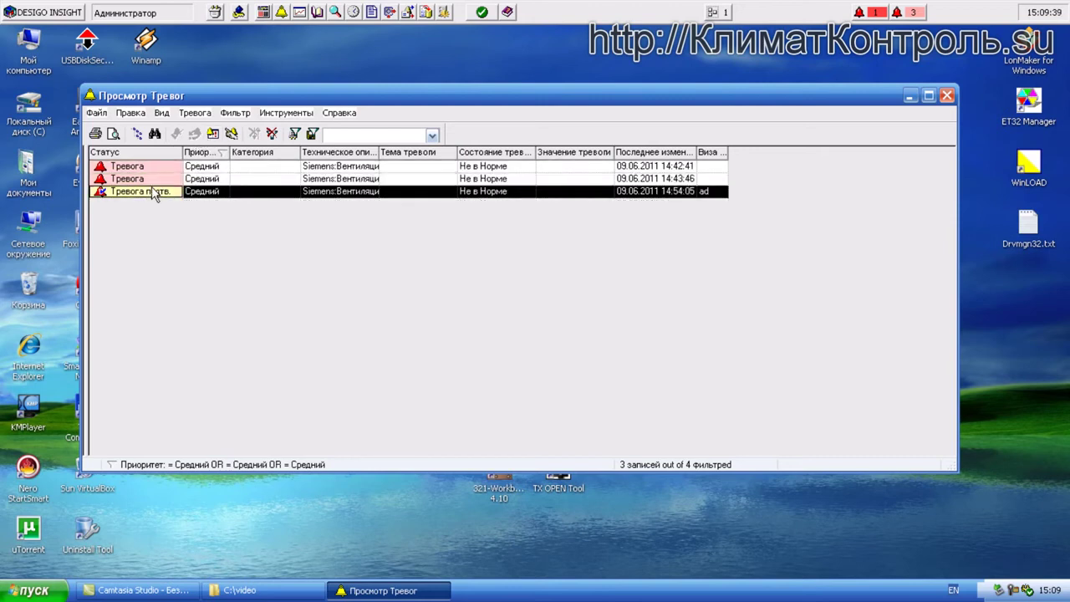
click(153, 180)
click(153, 168)
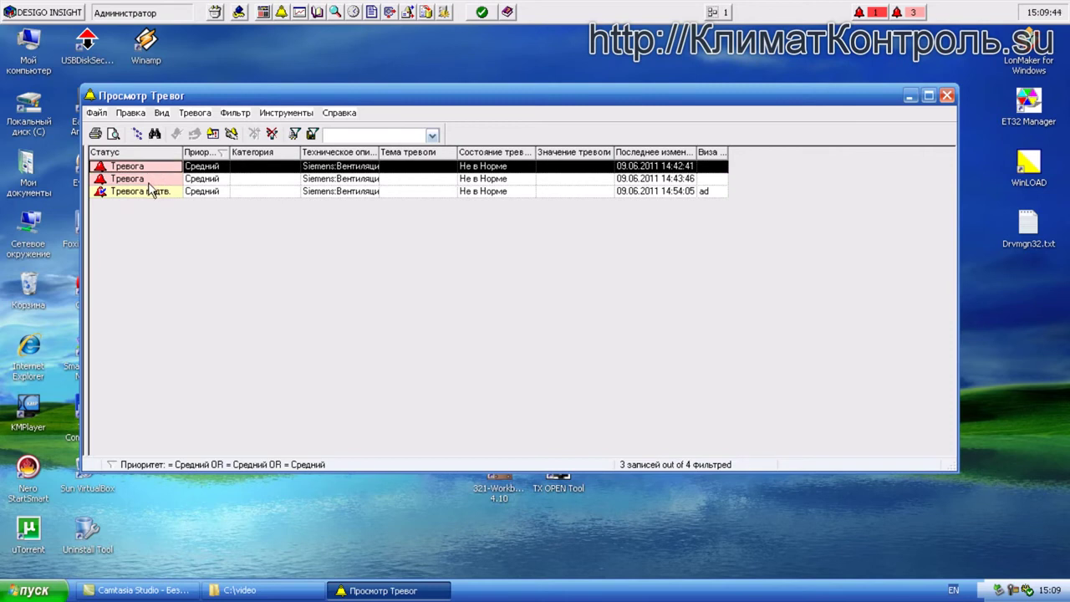
Refresh alarms for all sites, step through the alarm rows, and close both alarm viewer windows.
click(151, 192)
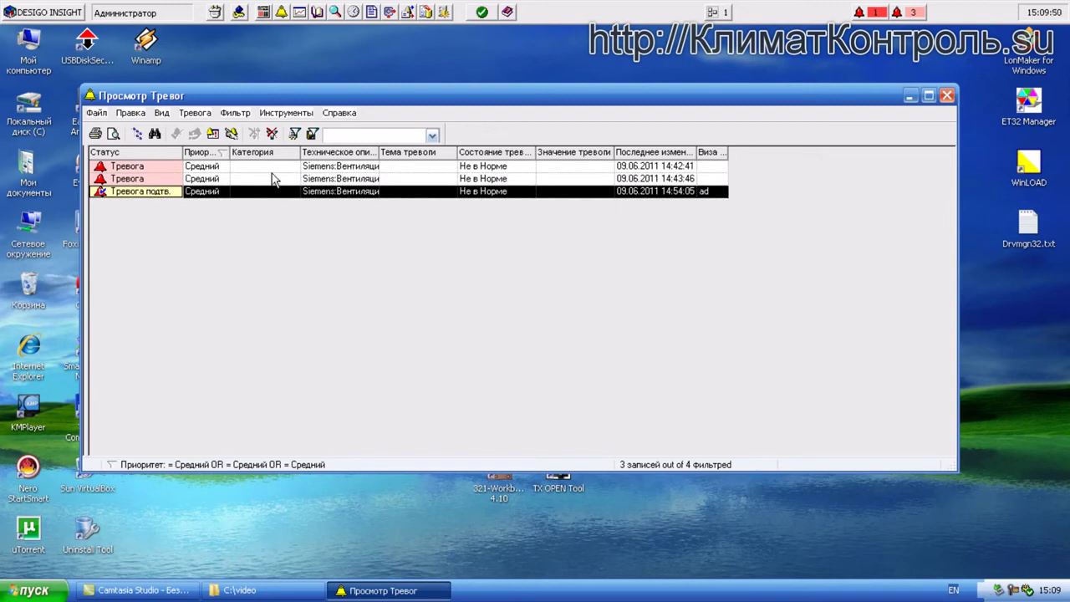
click(214, 135)
key(Up)
key(Up)
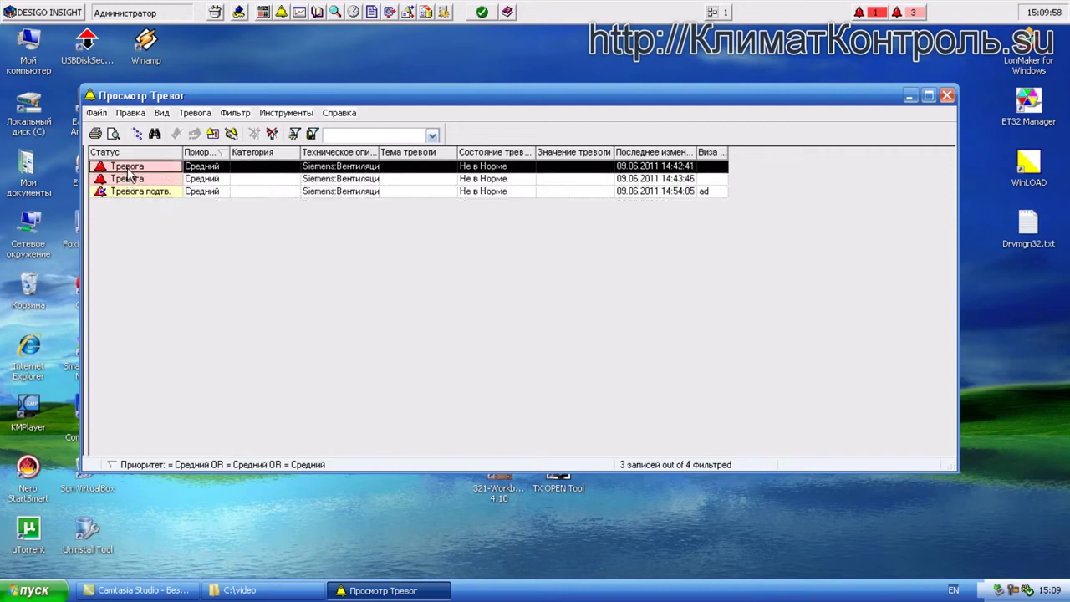
key(Down)
key(Down)
key(Up)
key(Up)
click(139, 191)
key(Up)
key(Up)
key(Down)
key(Down)
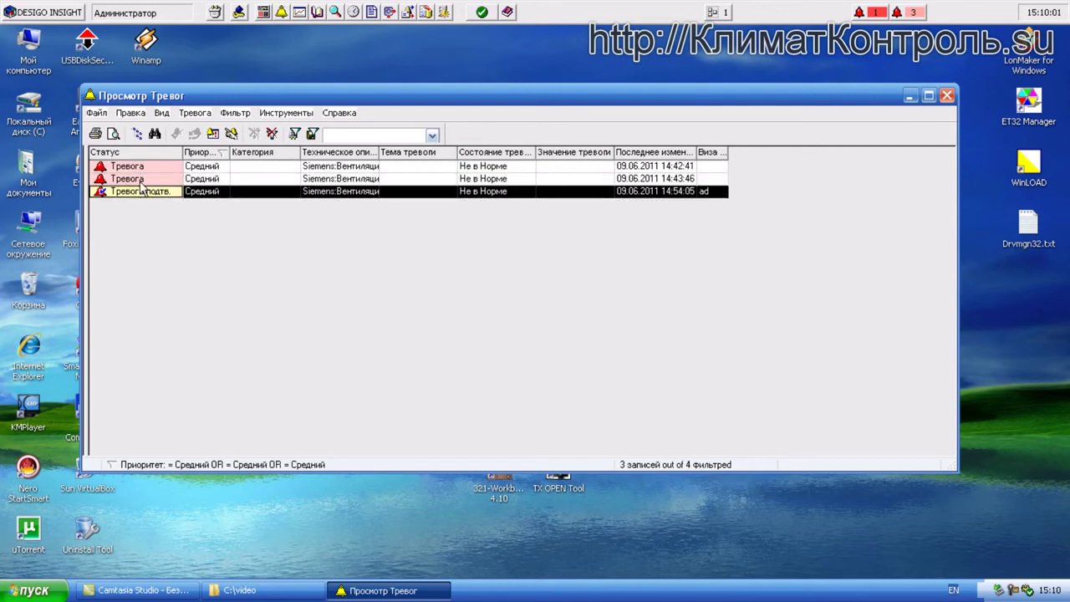
key(Up)
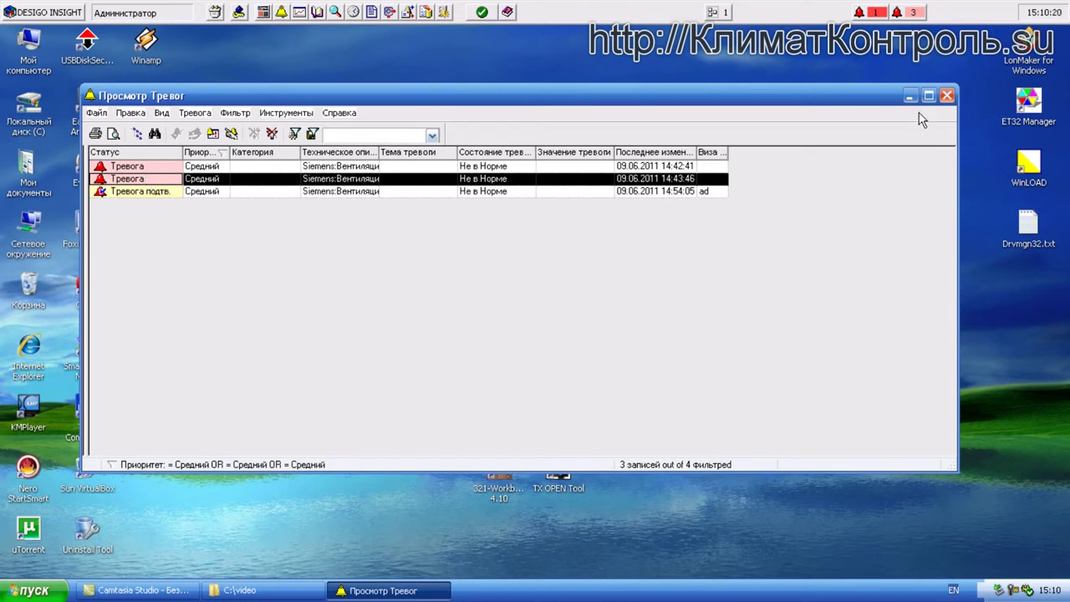
click(946, 95)
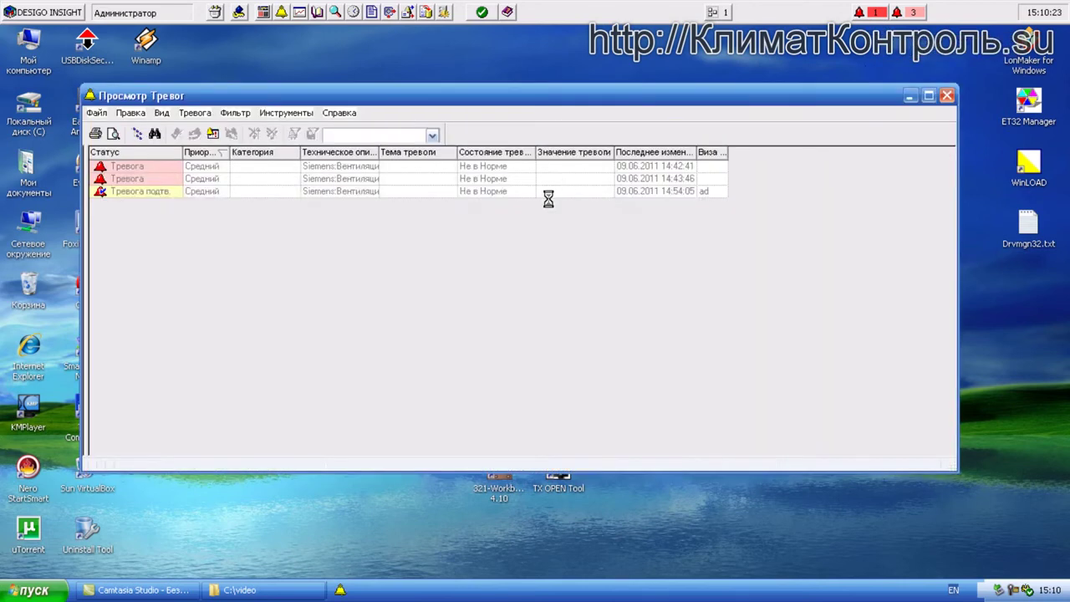
click(947, 95)
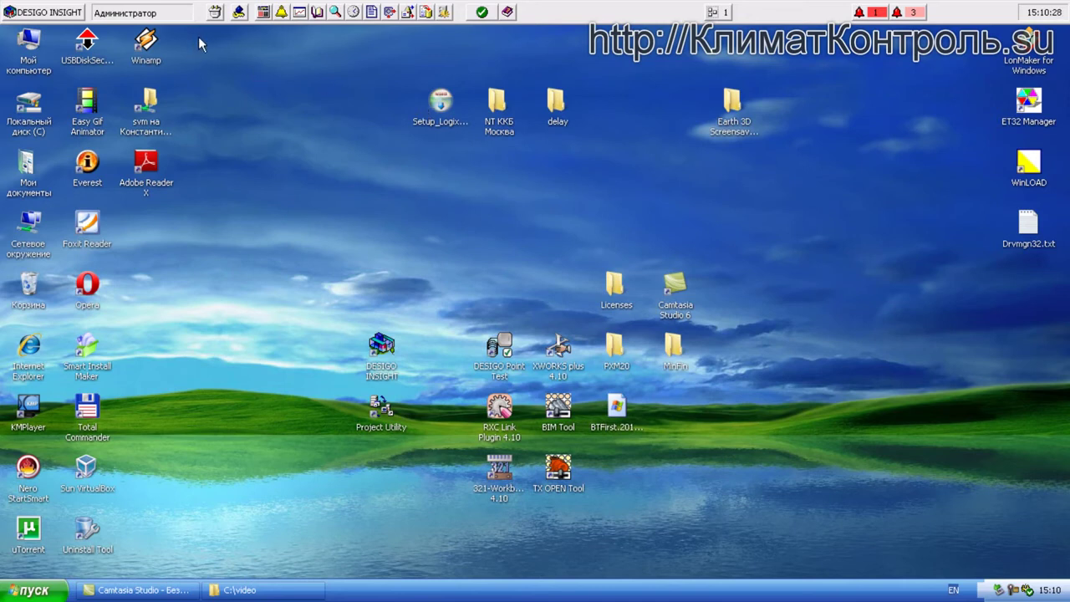
Restart Desigo Insight on this station via Завершить... with Перезапуск selected.
click(57, 14)
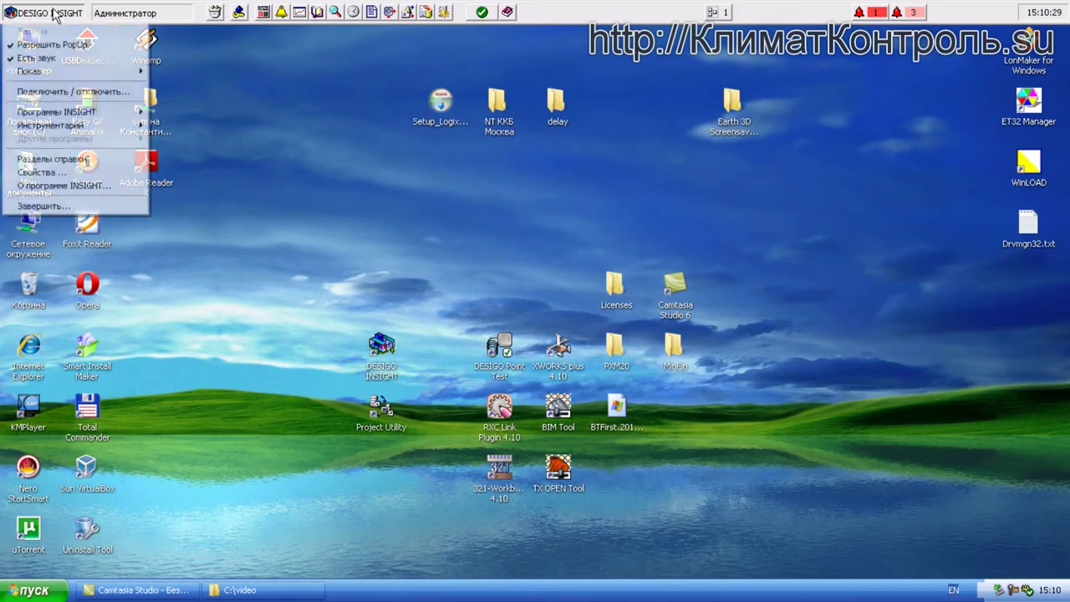
click(80, 206)
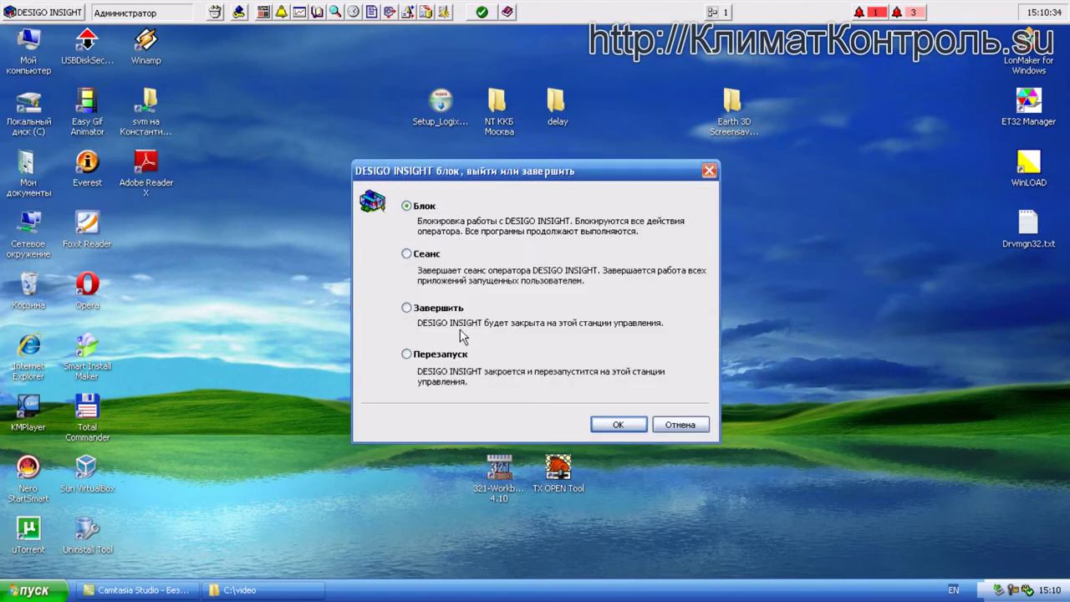
click(431, 353)
click(617, 424)
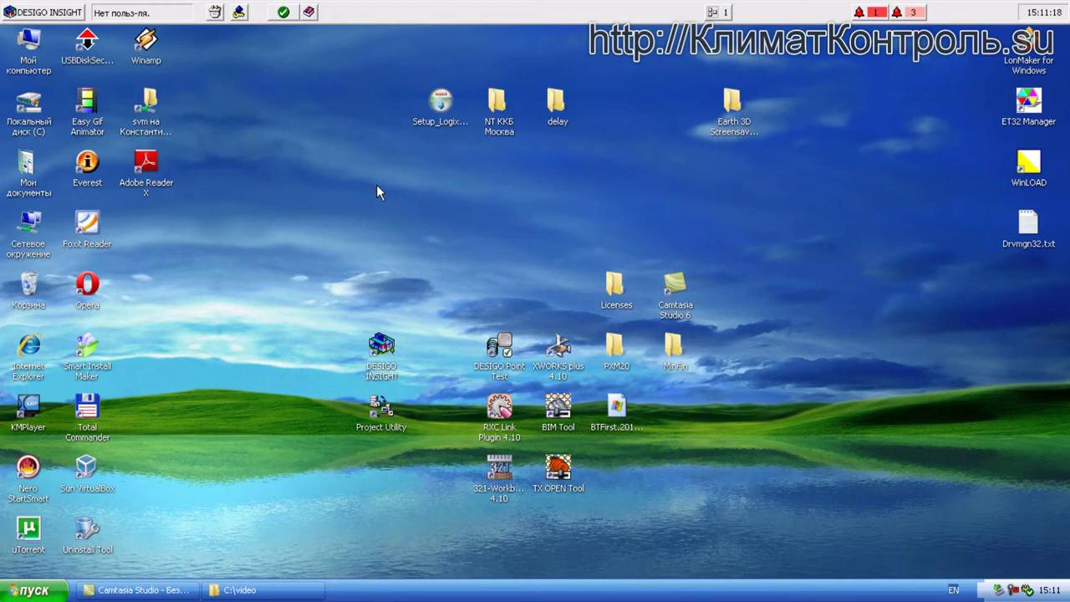
Log back on as the administrator, entering the operator credentials.
click(219, 16)
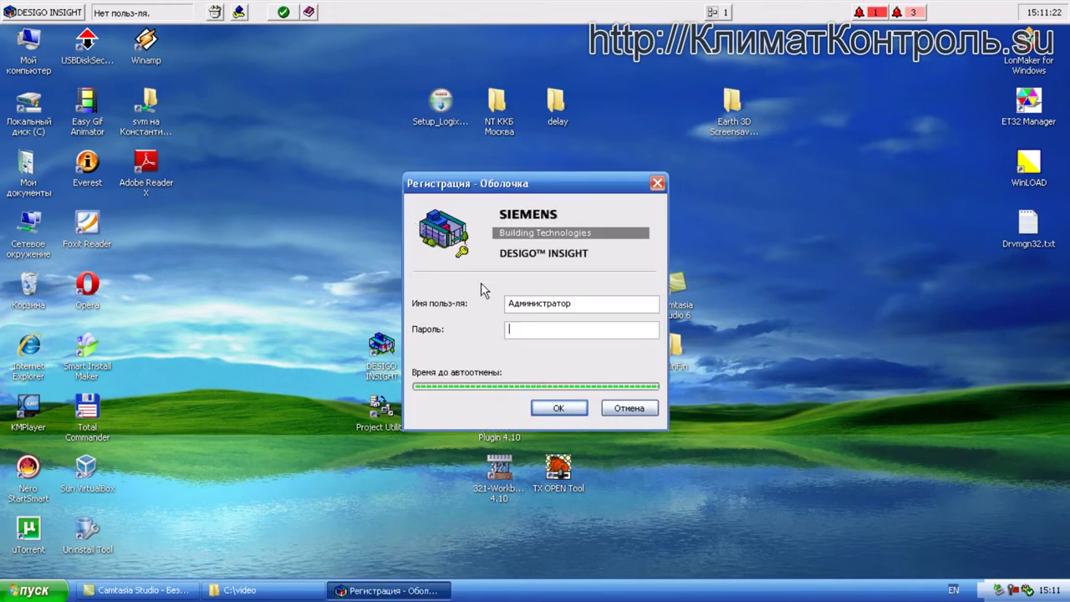
text(••)
click(559, 407)
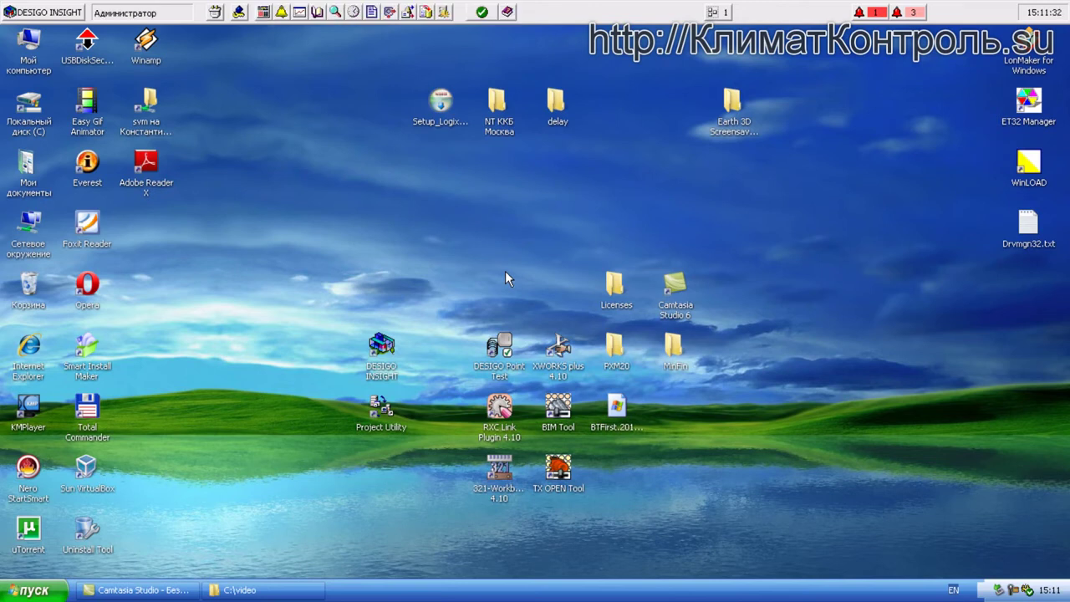
click(909, 14)
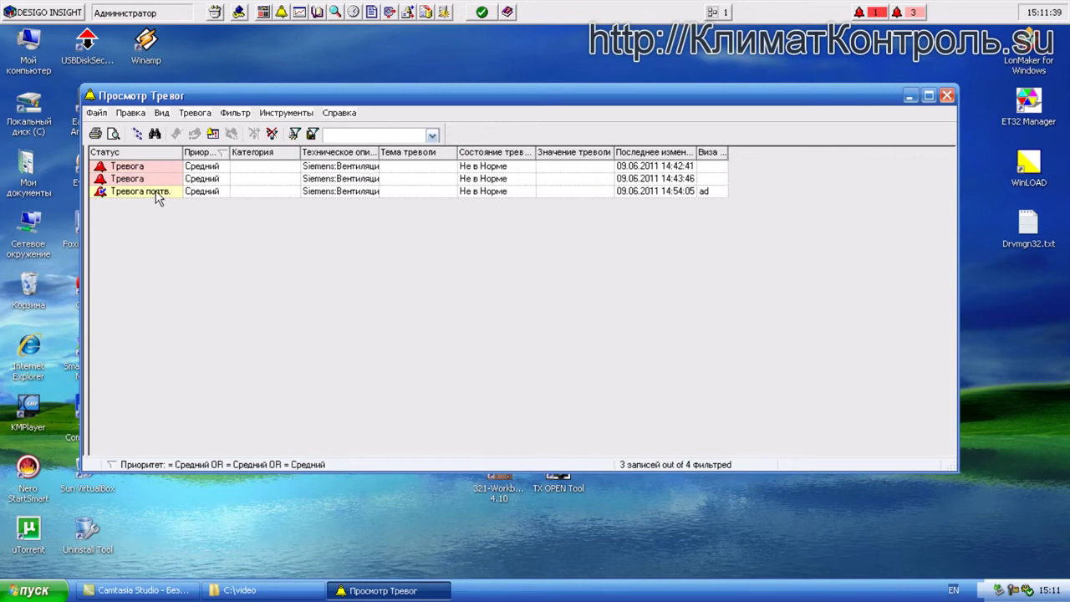
click(156, 194)
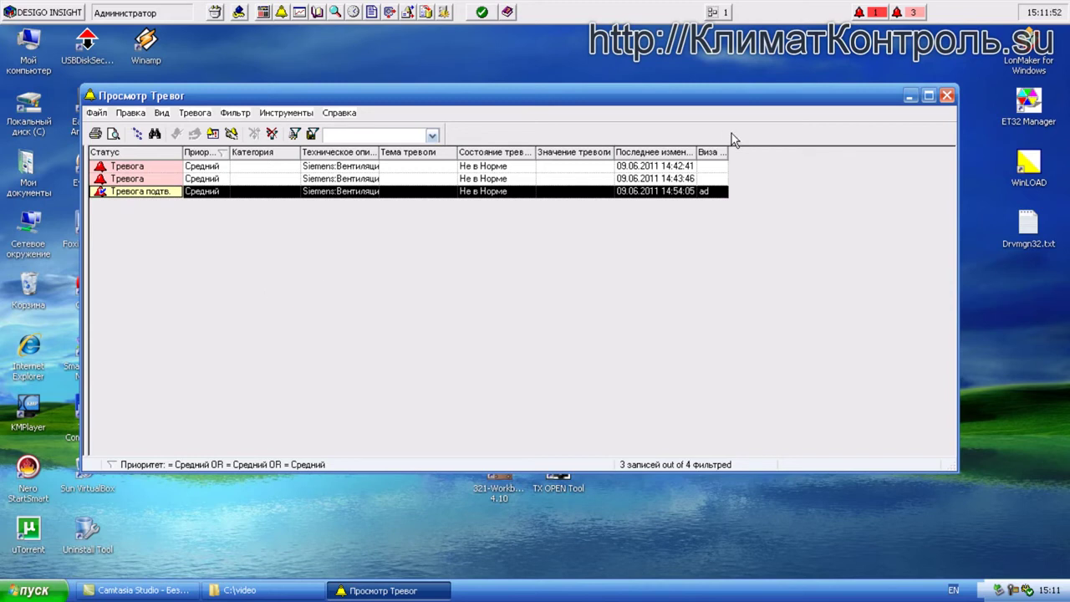
click(948, 95)
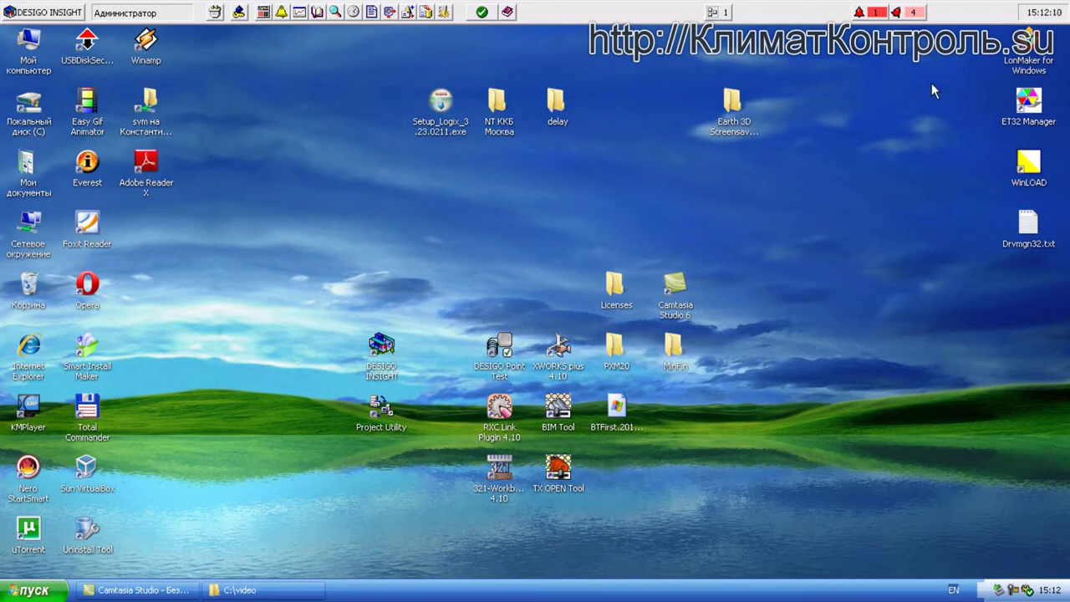
Open the new alarm from the flashing counter and acknowledge the -14.6 °C low-limit ventilation alarm.
click(911, 15)
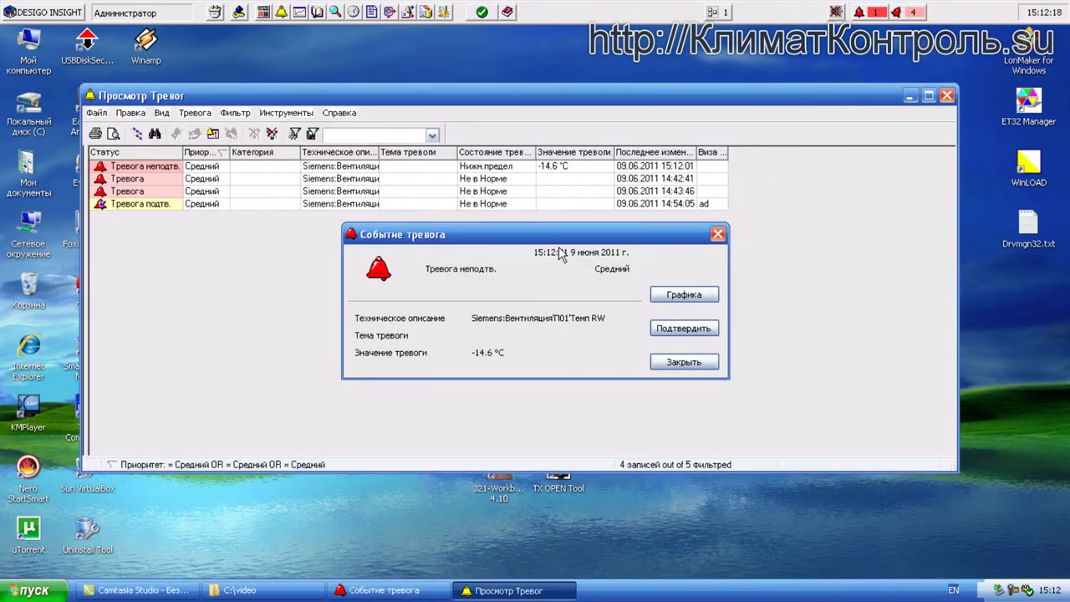
click(558, 240)
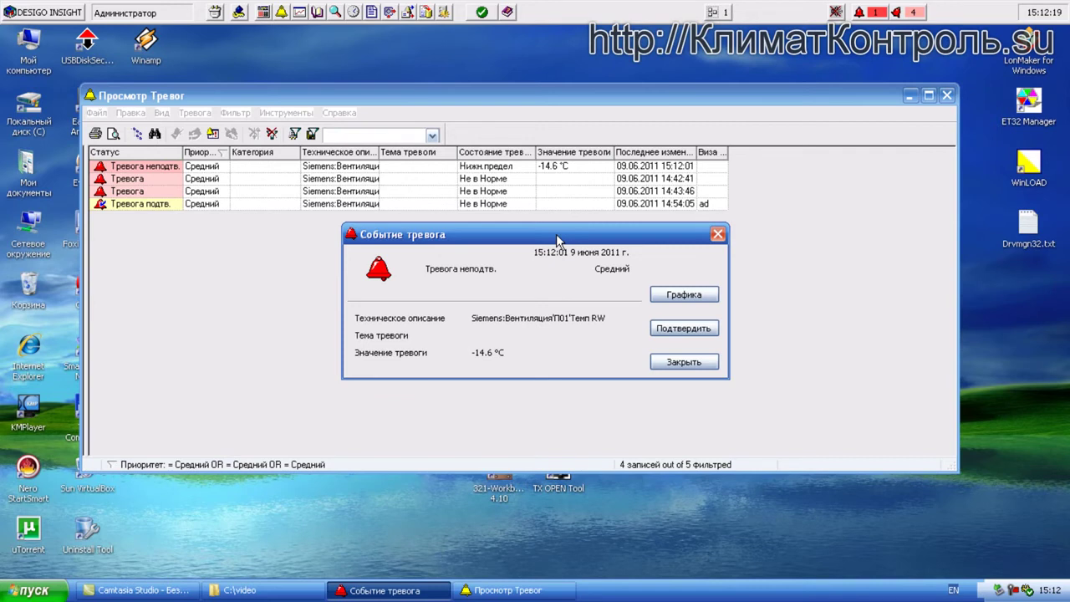
drag(559, 241, 514, 323)
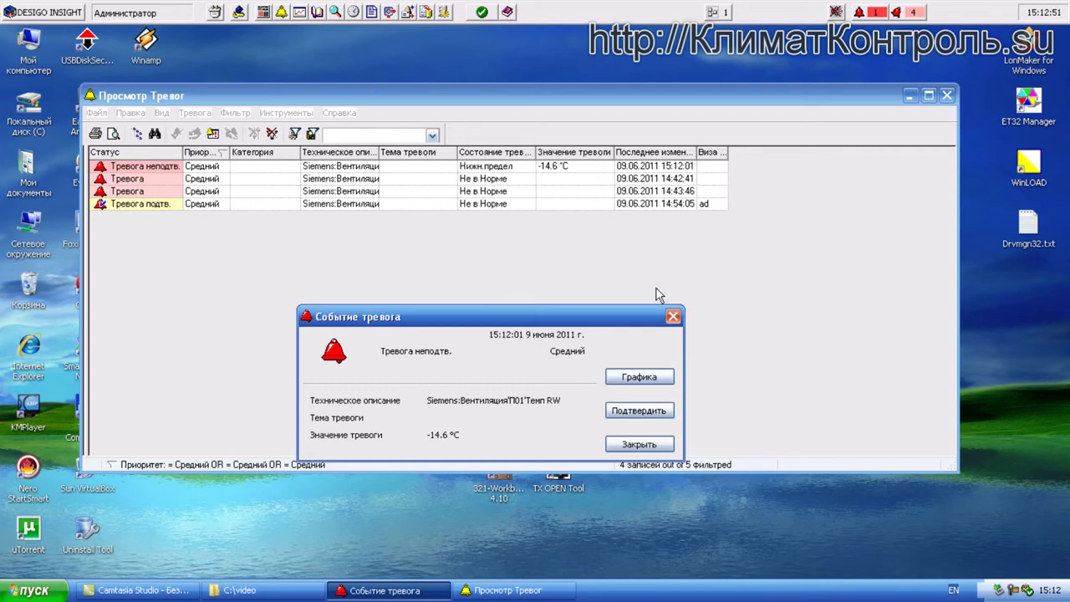
drag(527, 317, 546, 262)
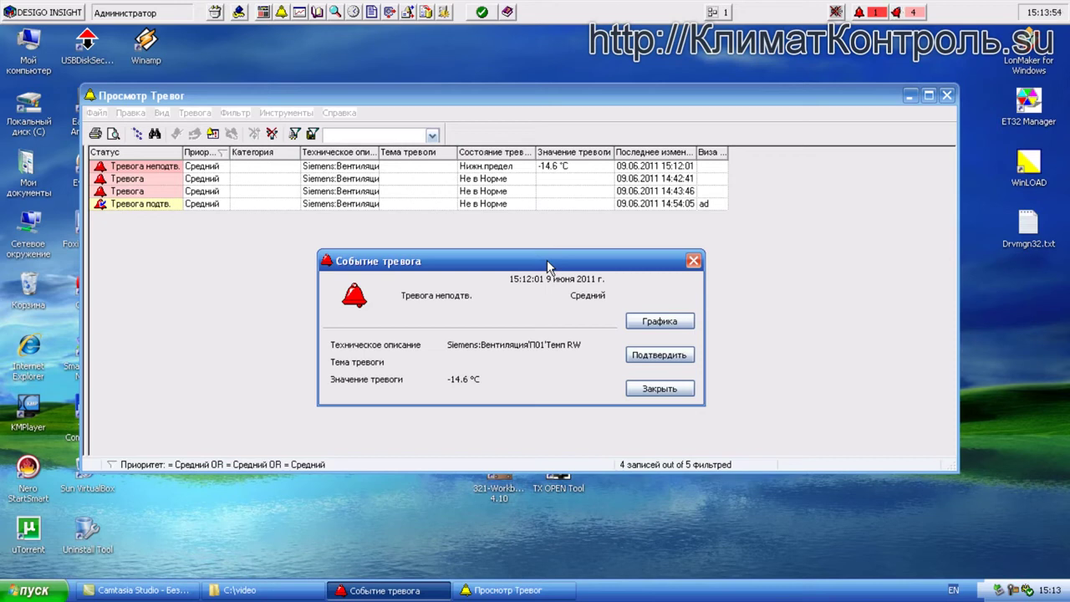
click(659, 356)
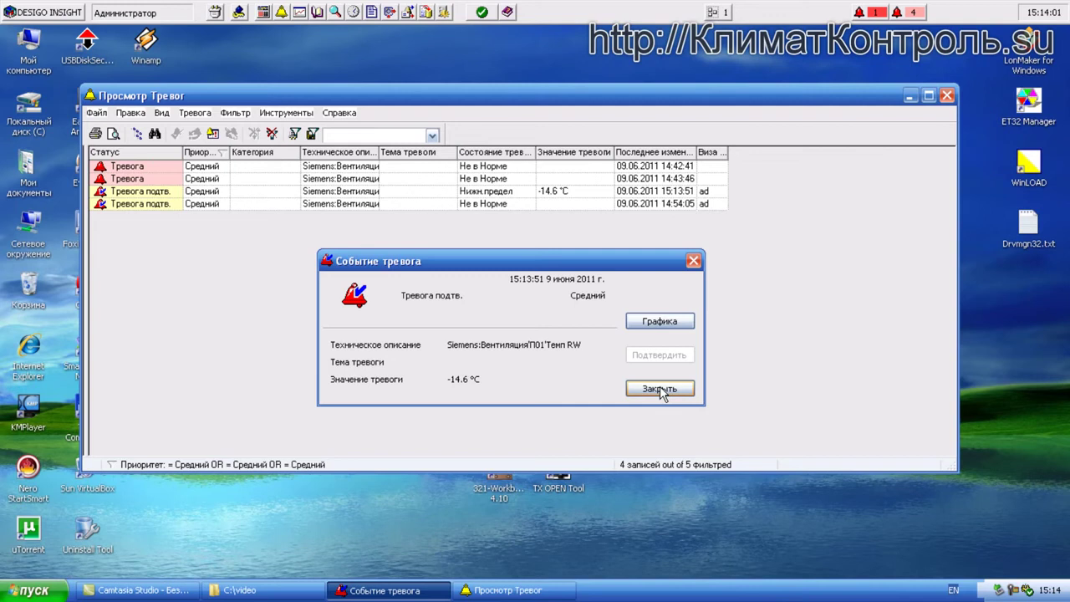
Close the alarm event details, review the four ventilation alarms, and close Просмотр Тревог.
click(659, 388)
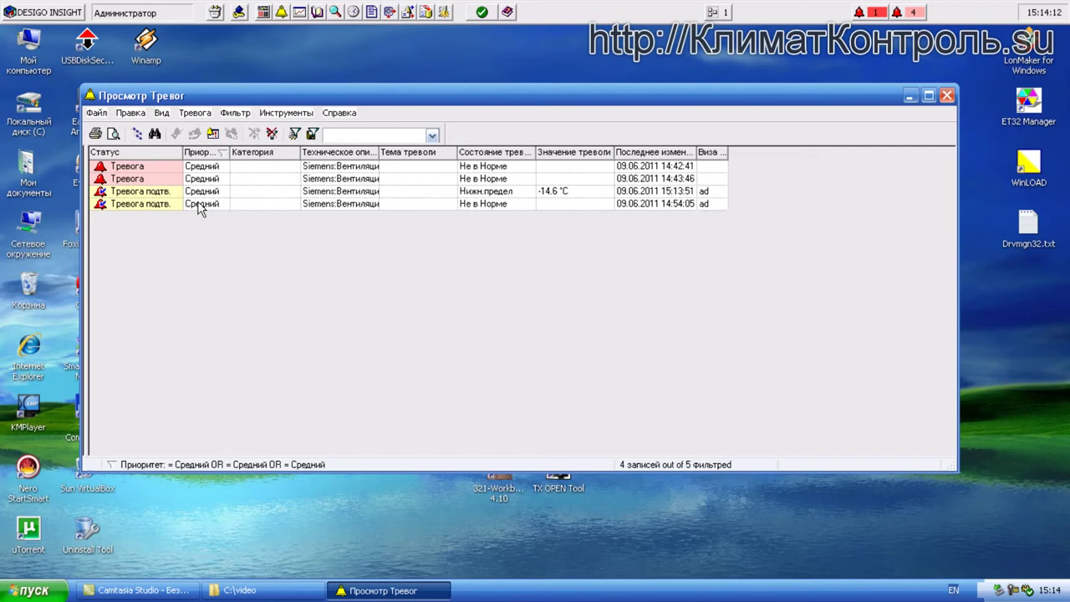
click(168, 192)
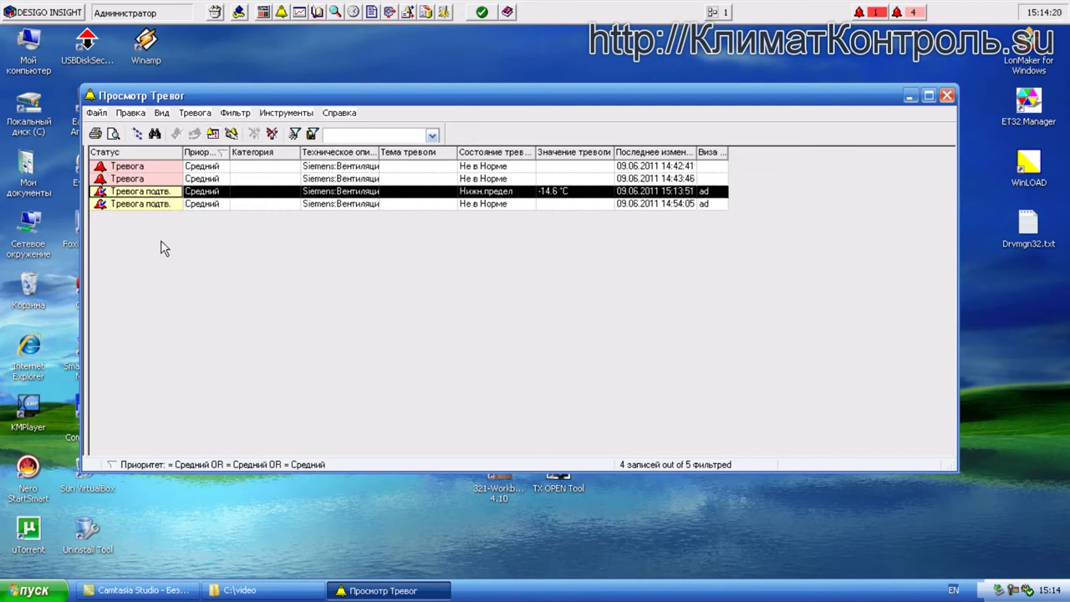
drag(154, 207, 151, 165)
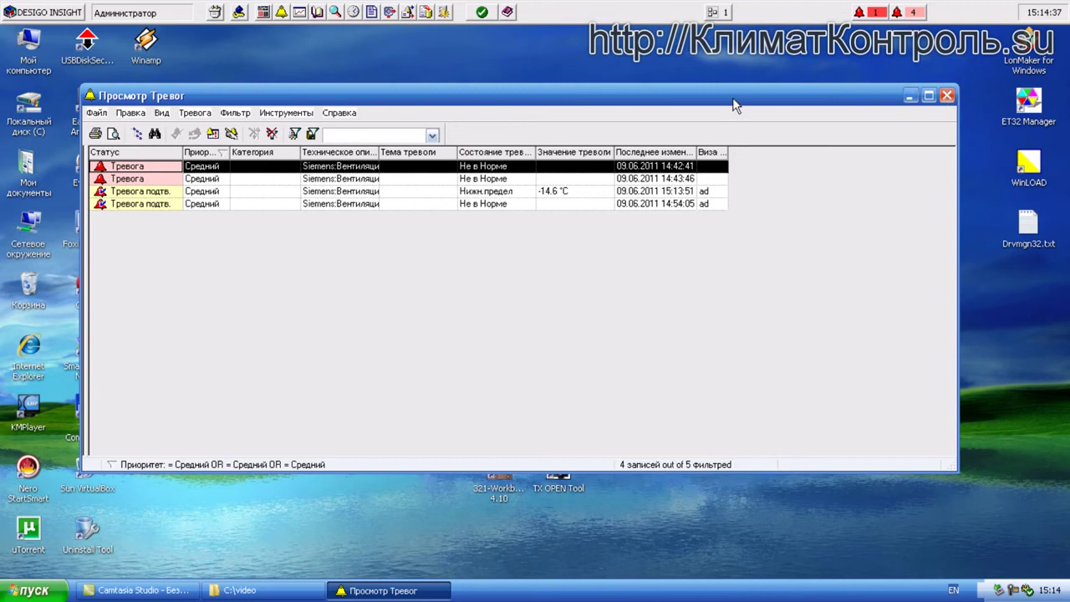
drag(733, 103, 706, 103)
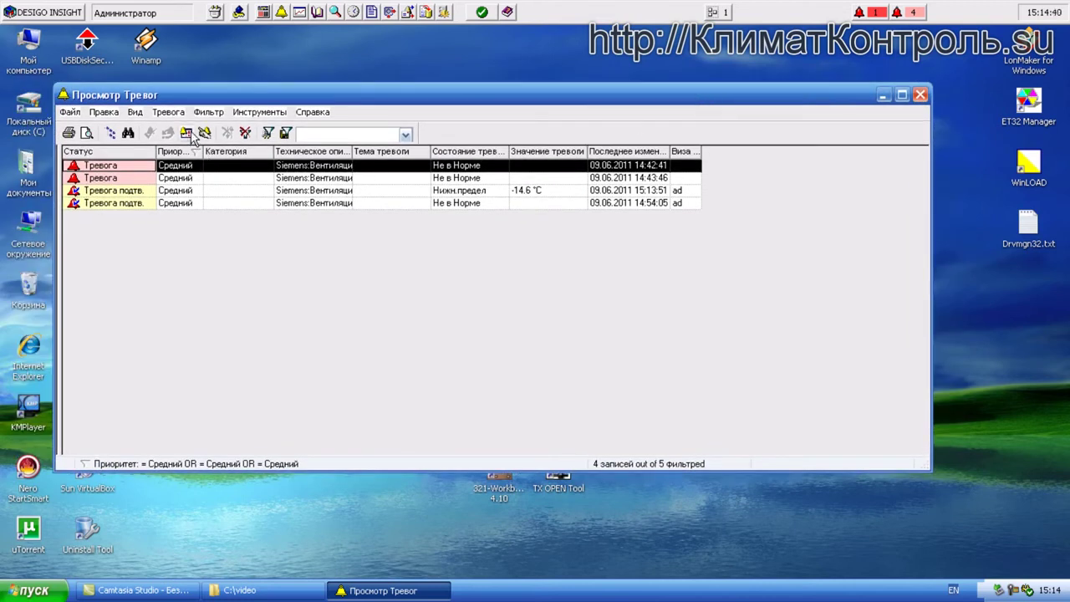
click(919, 95)
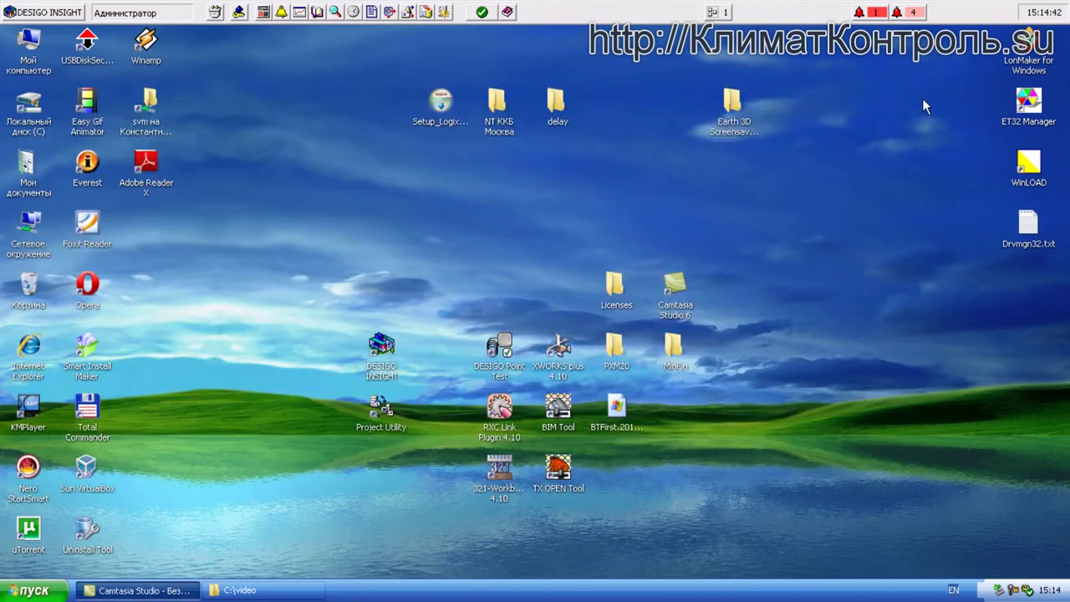
Review the four alarms, selecting the 14:43:46 and 14:42:41 entries, then close the alarm viewer.
click(913, 13)
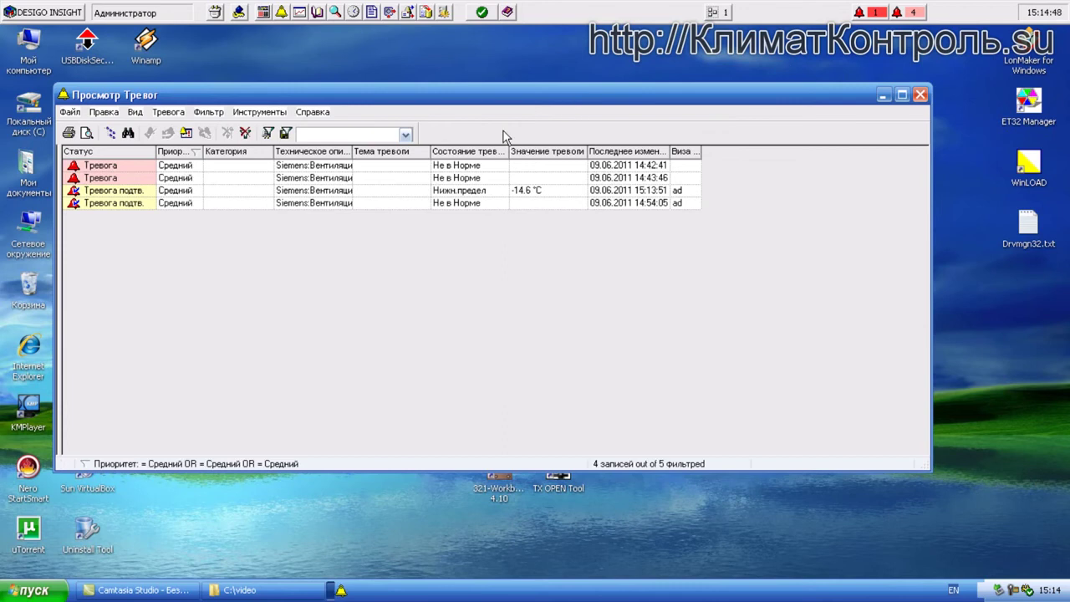
mouse_move(489, 96)
mouse_down()
mouse_move(481, 90)
mouse_move(485, 117)
mouse_up()
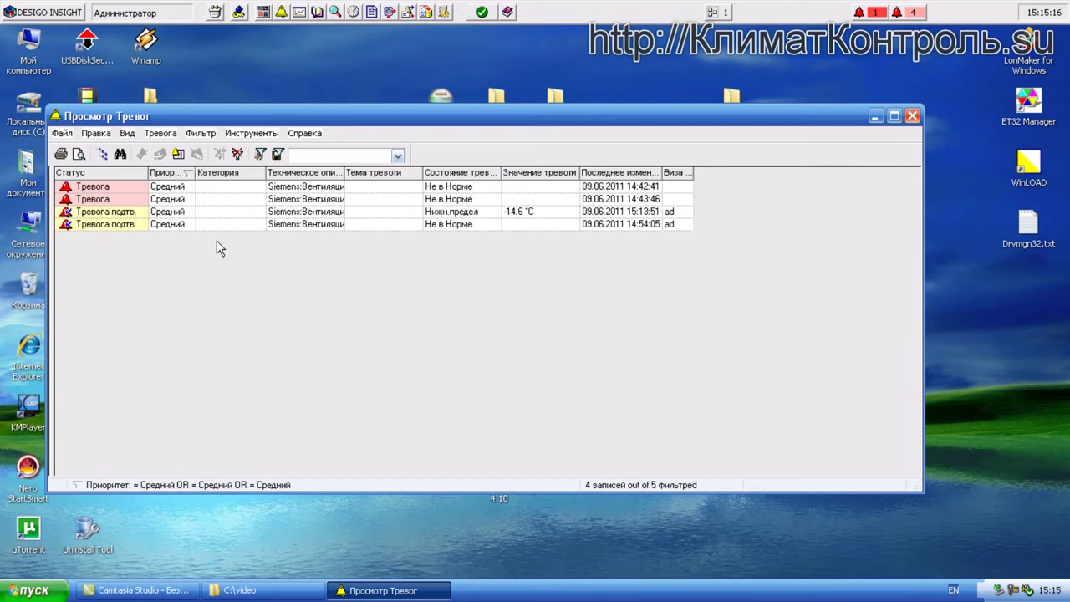
drag(481, 125, 511, 115)
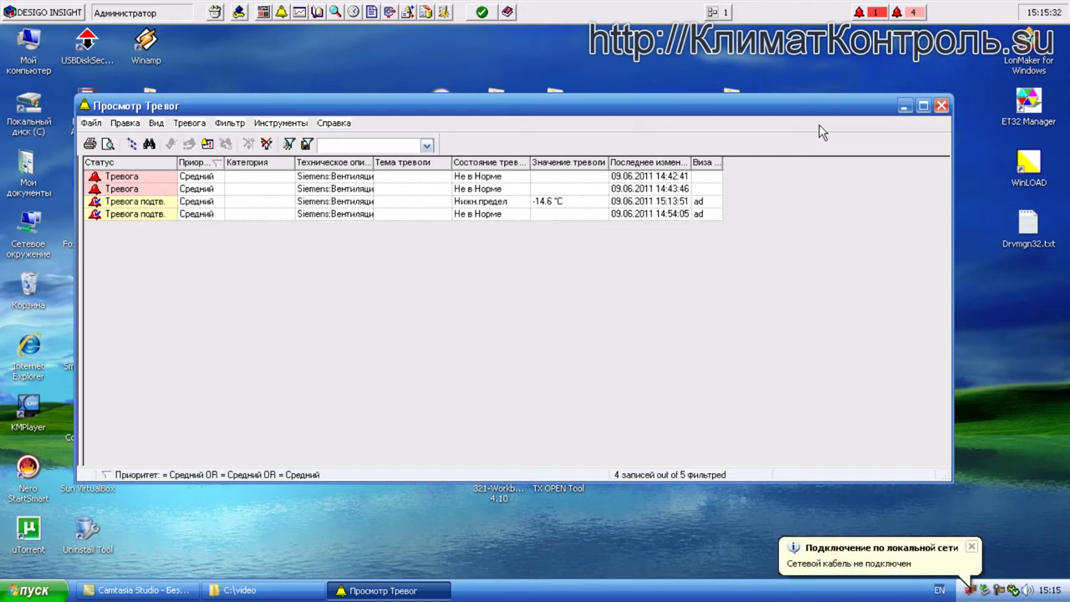
click(144, 185)
click(147, 176)
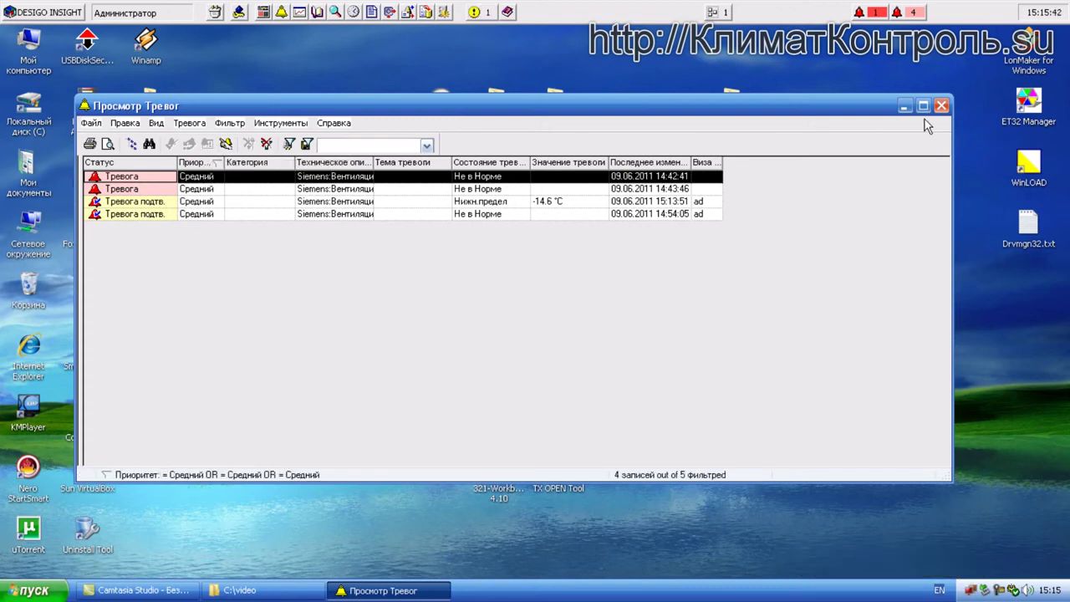
click(937, 110)
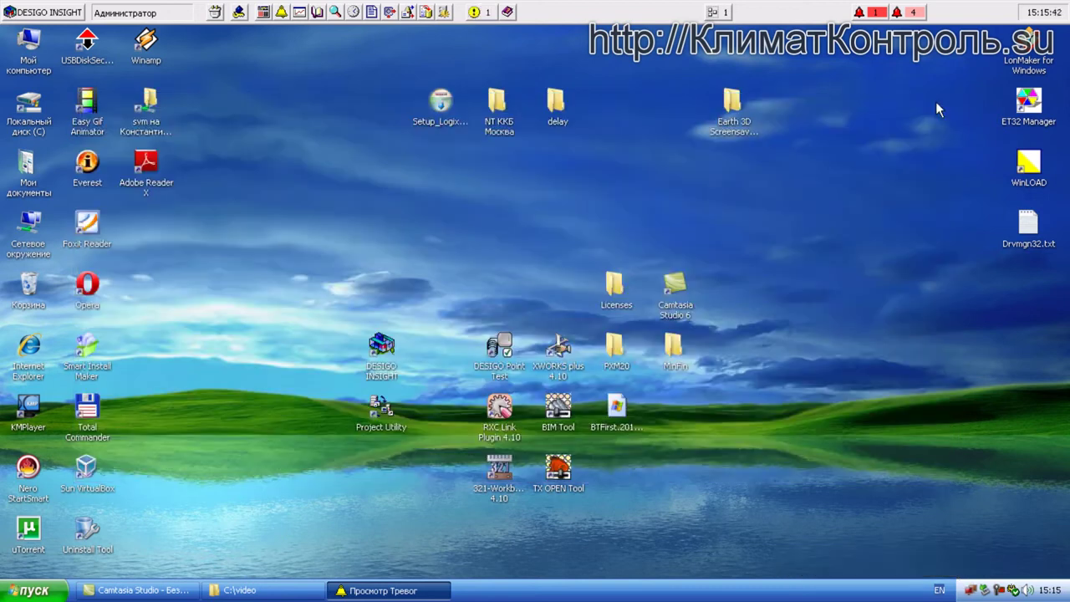
Reopen and close the alarm viewer, then bring up the DESIGO INSIGHT main menu.
click(912, 16)
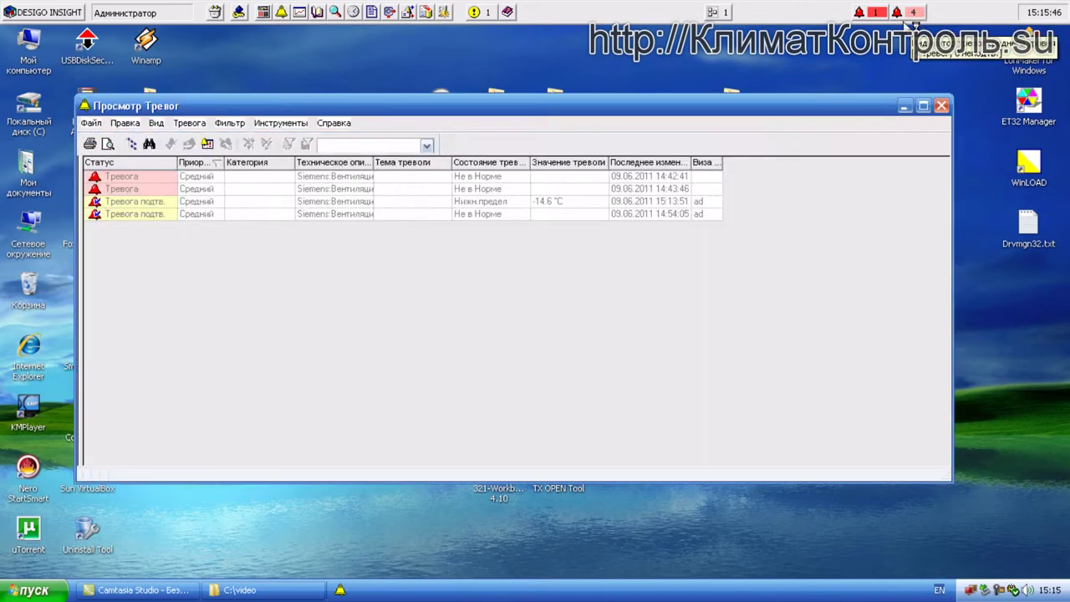
click(942, 107)
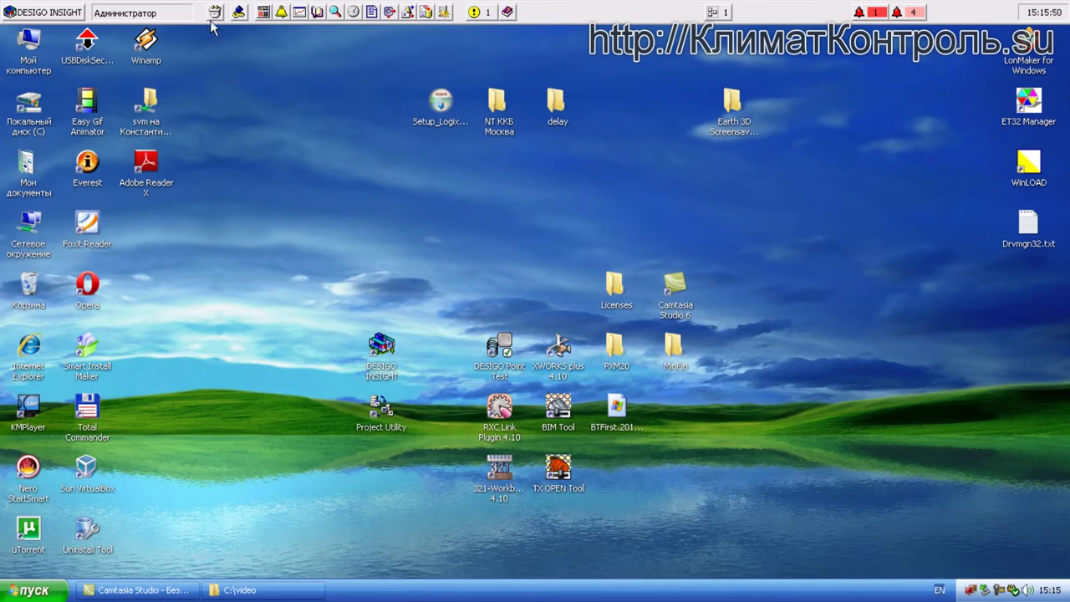
click(51, 18)
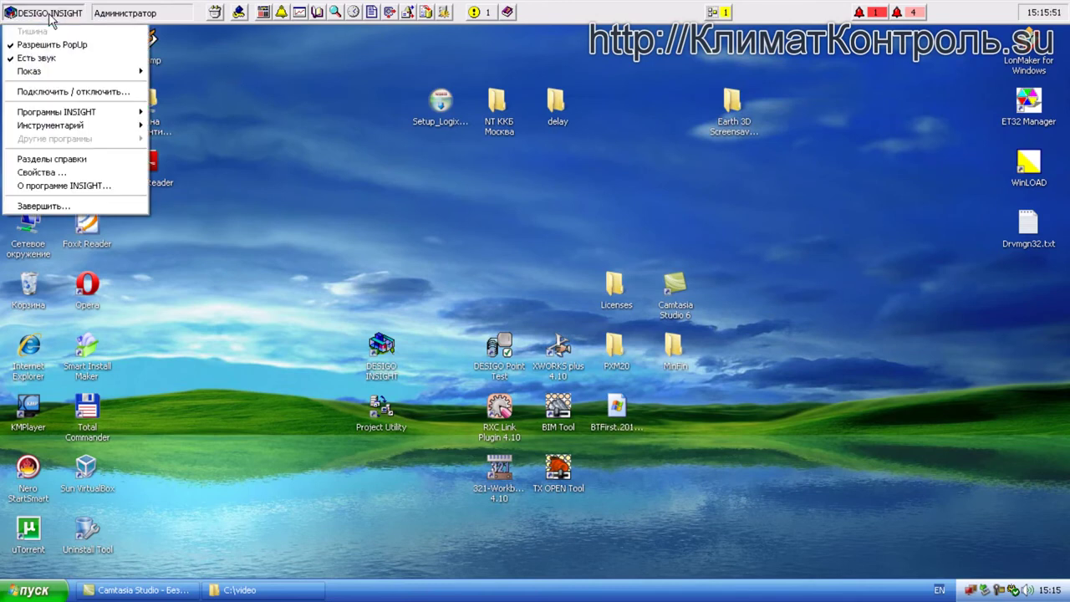
Exit Desigo Insight via Завершить, confirming with OK, and dismiss the socket and server-start errors.
click(75, 205)
click(618, 425)
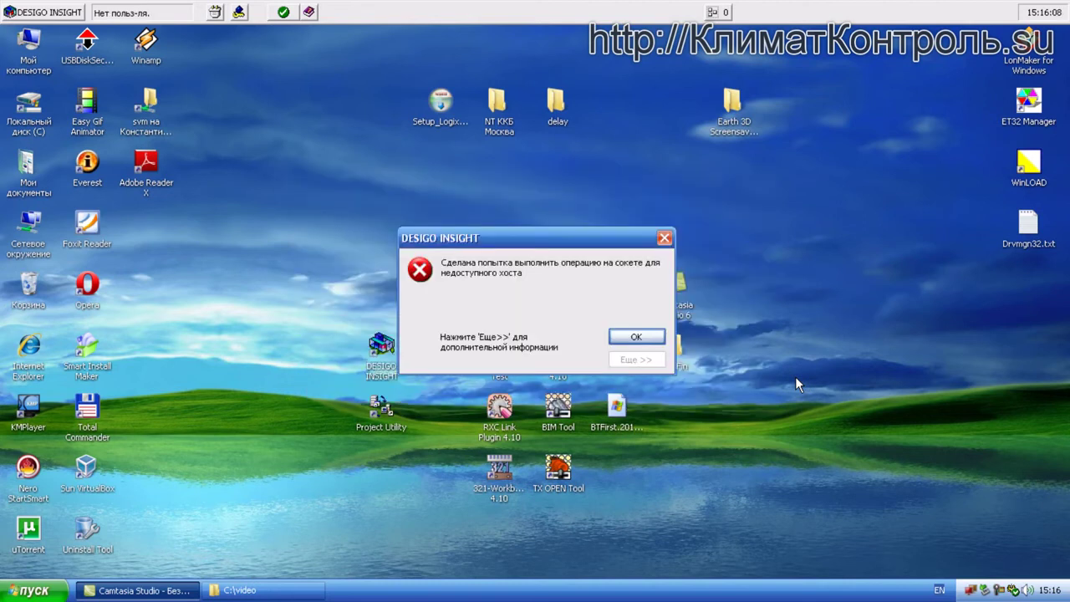
click(634, 338)
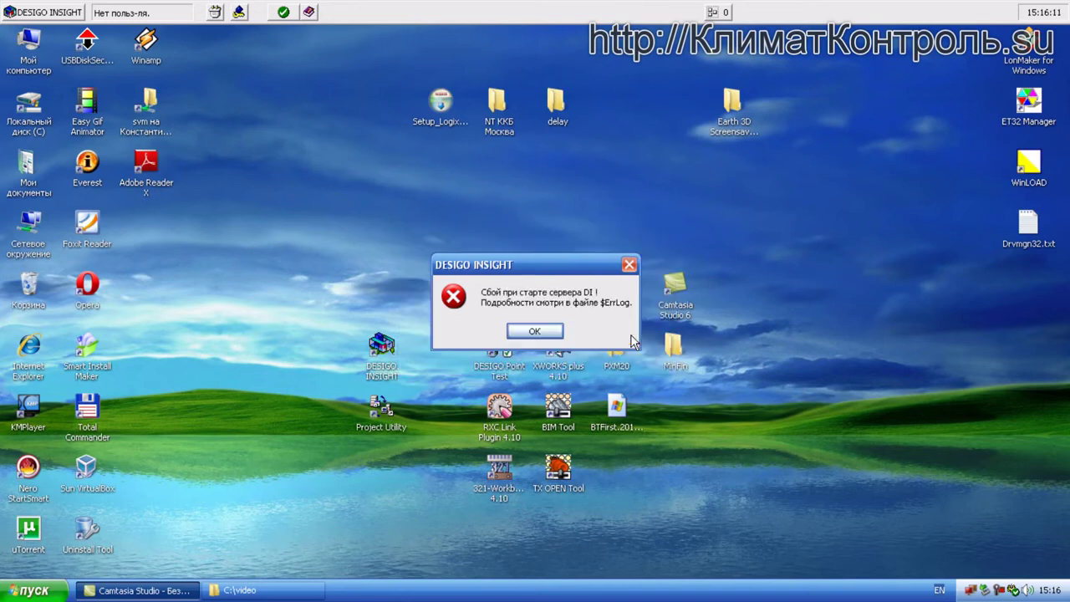
click(535, 332)
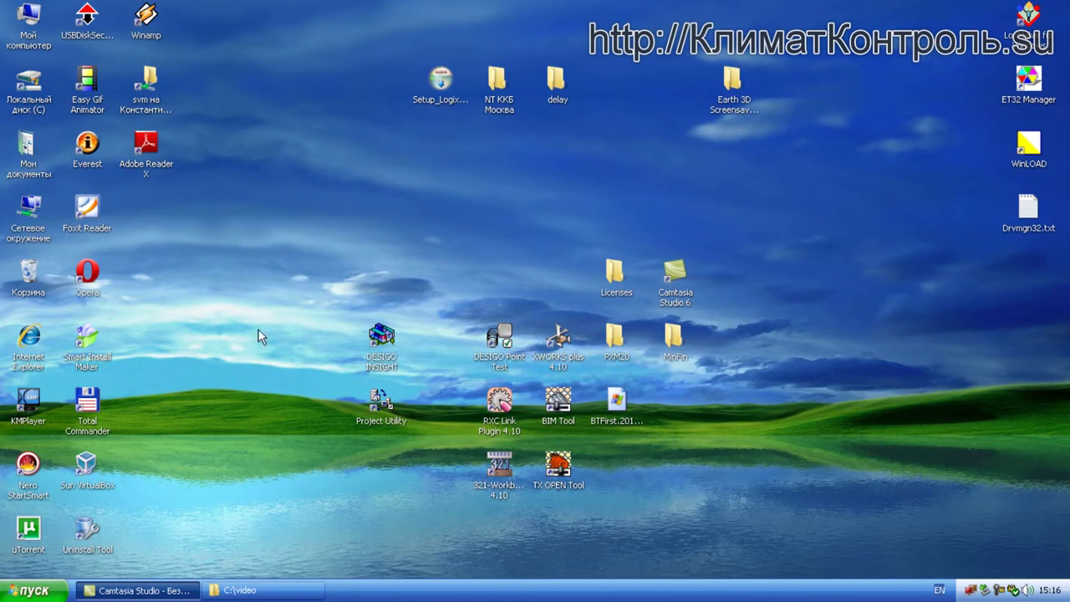
Relaunch Desigo Insight from the desktop icon and dismiss the resulting socket and startup errors.
click(374, 344)
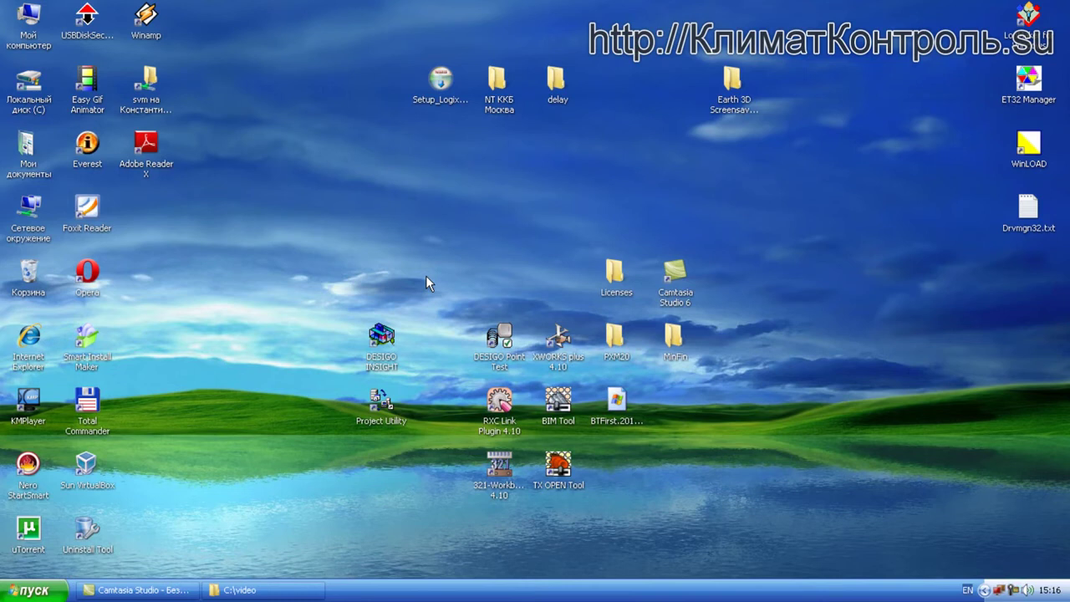
double_click(382, 336)
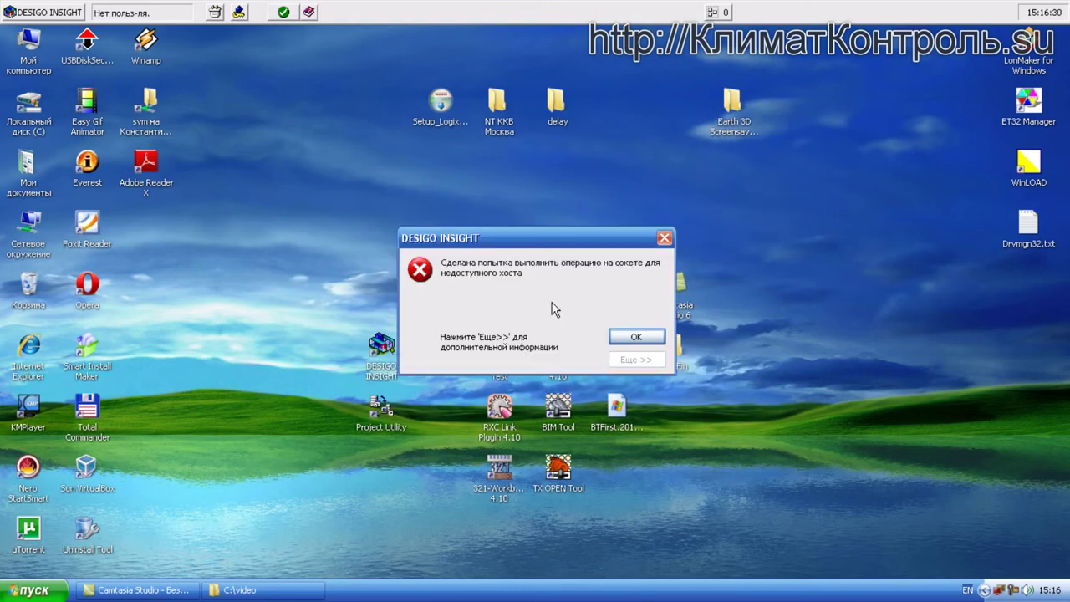
click(642, 339)
click(535, 335)
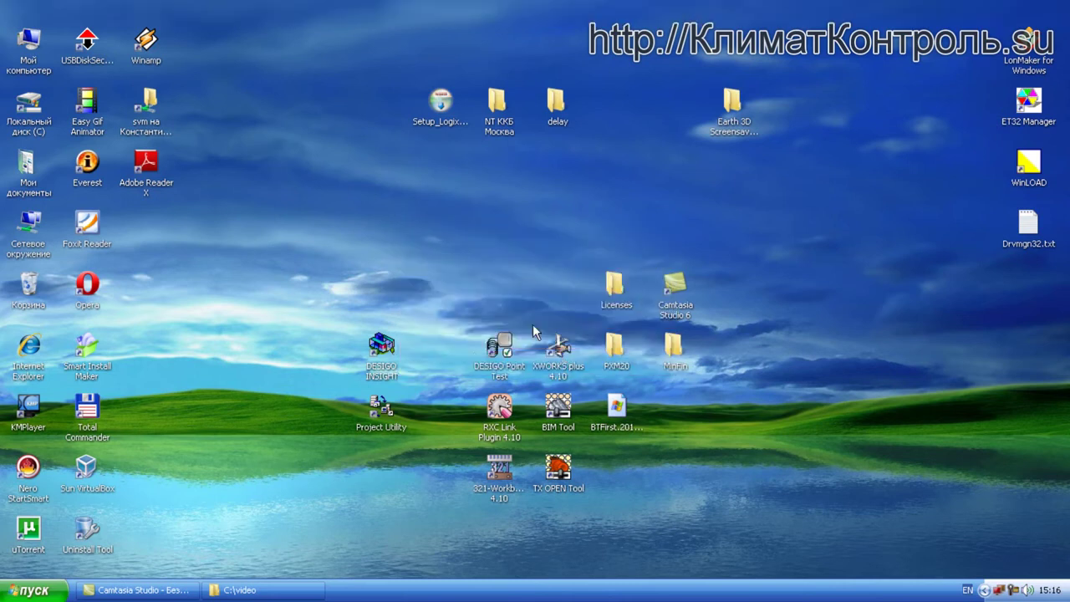
click(1020, 592)
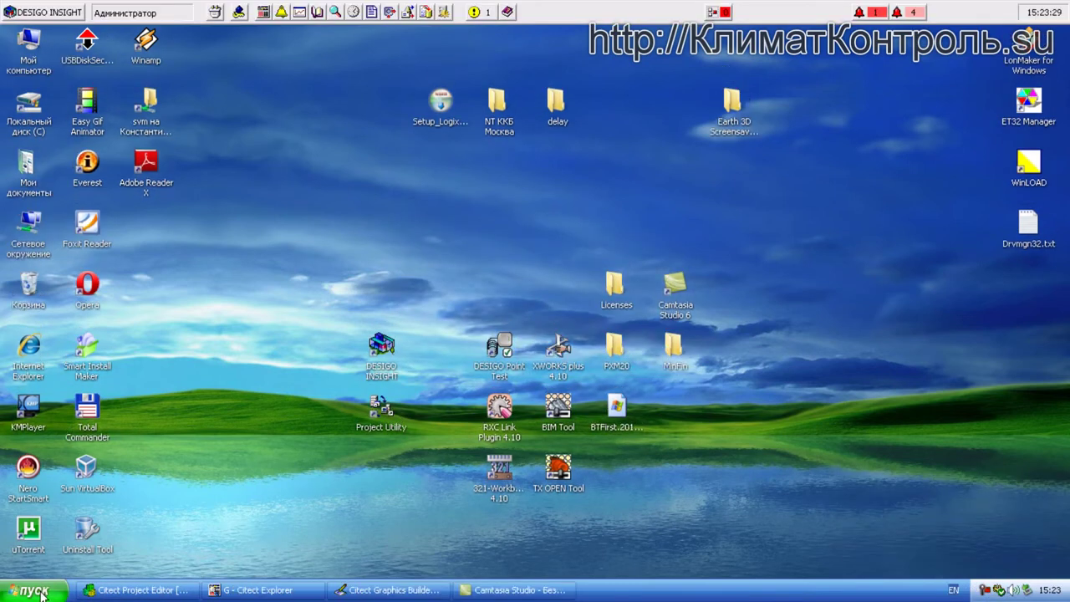
Launch CITECT Explorer from Start > All Programs > DESIGO INSIGHT 4.1 and show the G project window.
click(42, 593)
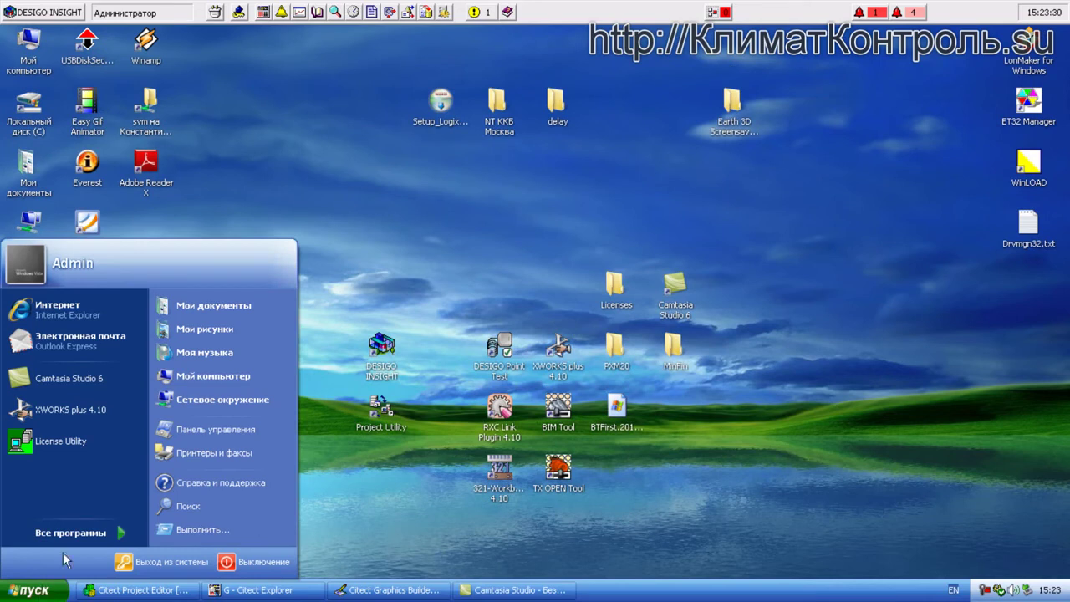
click(82, 534)
mouse_move(224, 581)
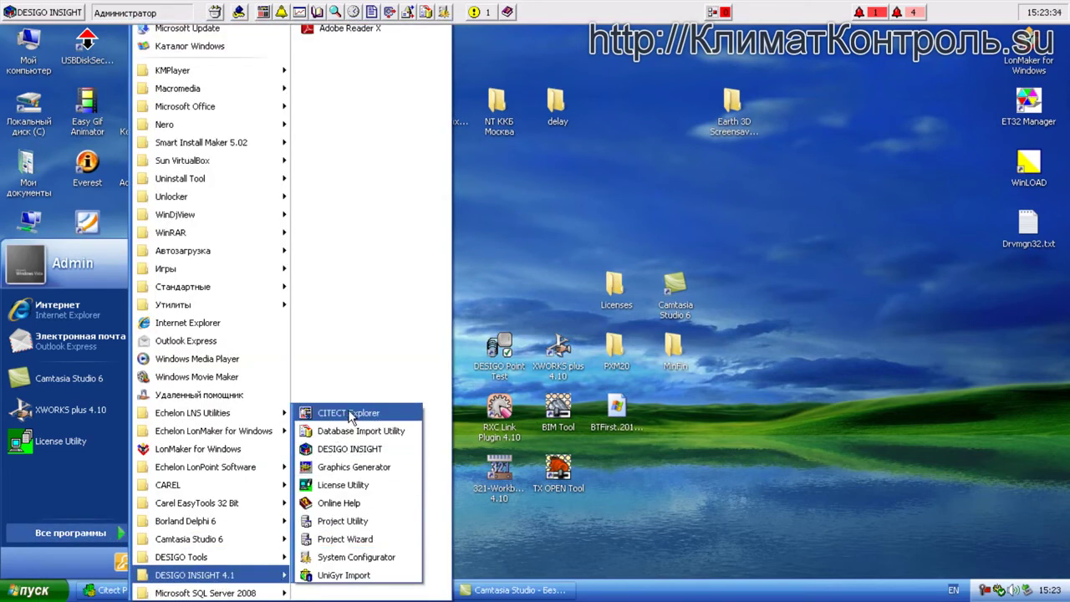
click(401, 413)
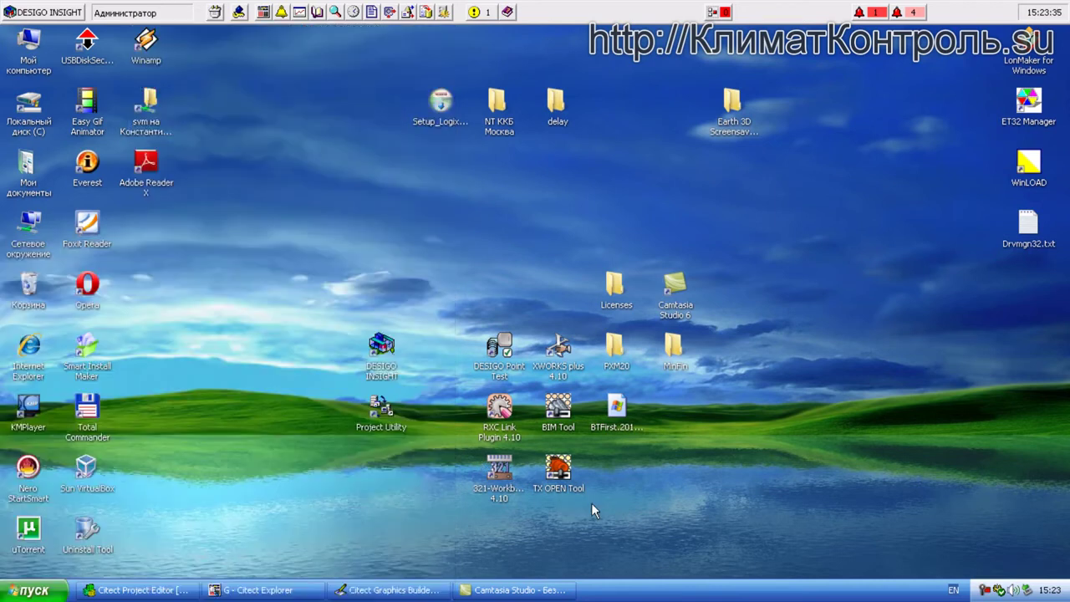
click(389, 590)
click(291, 592)
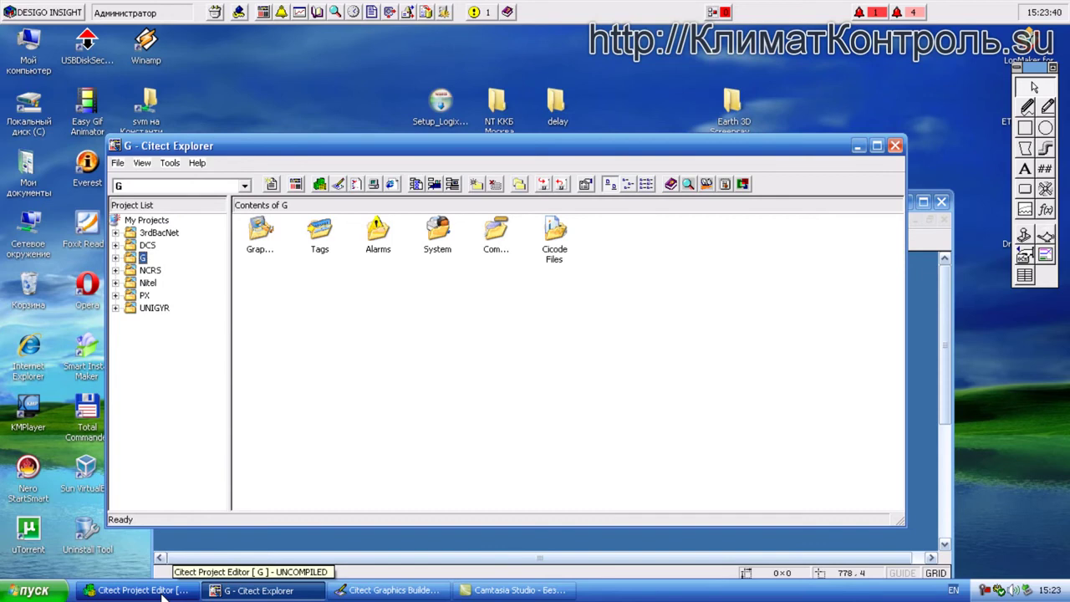
Expand project PX, open its Graphics folder, and bring up the four-alarm Desigo alarm list.
click(133, 590)
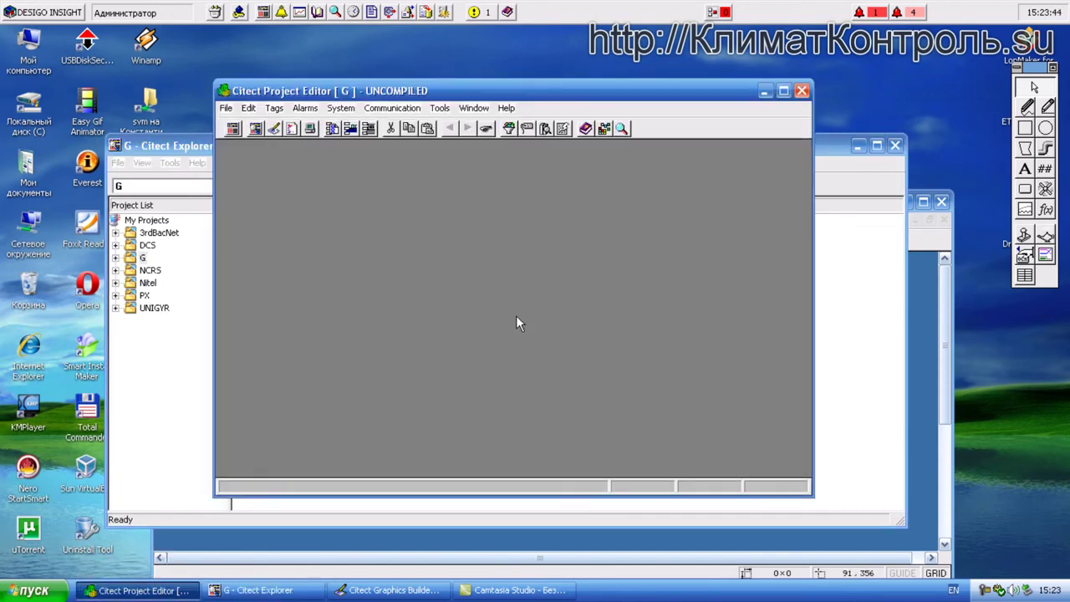
click(176, 148)
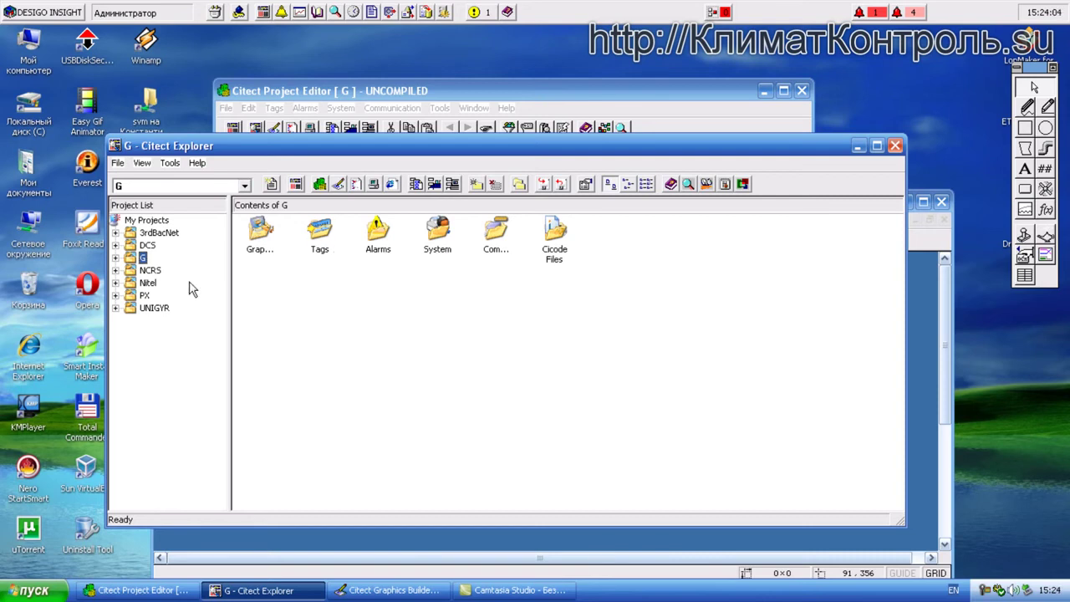
click(148, 298)
click(117, 296)
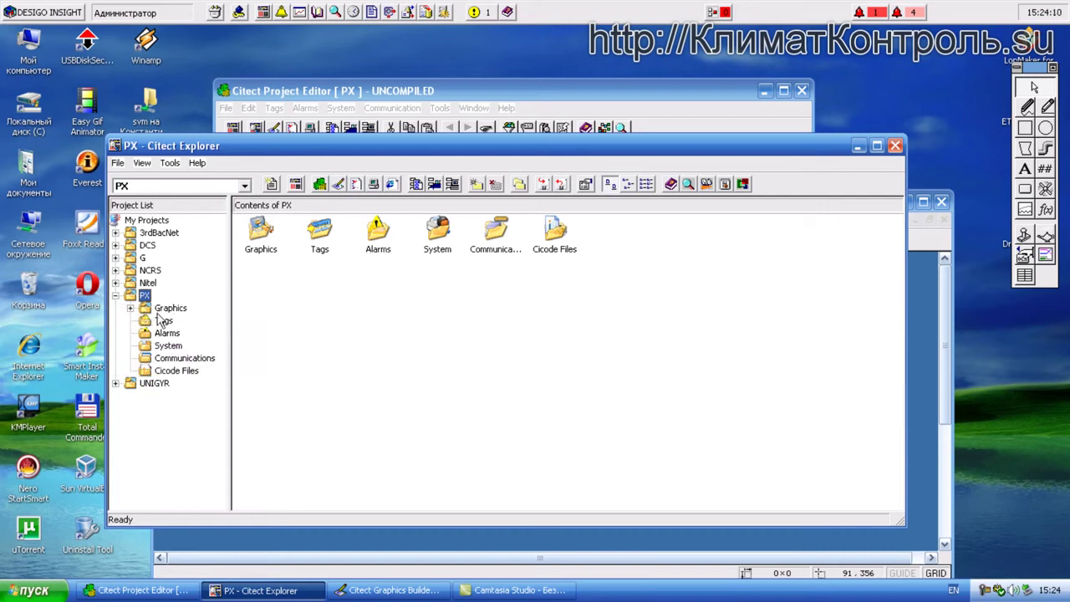
double_click(170, 309)
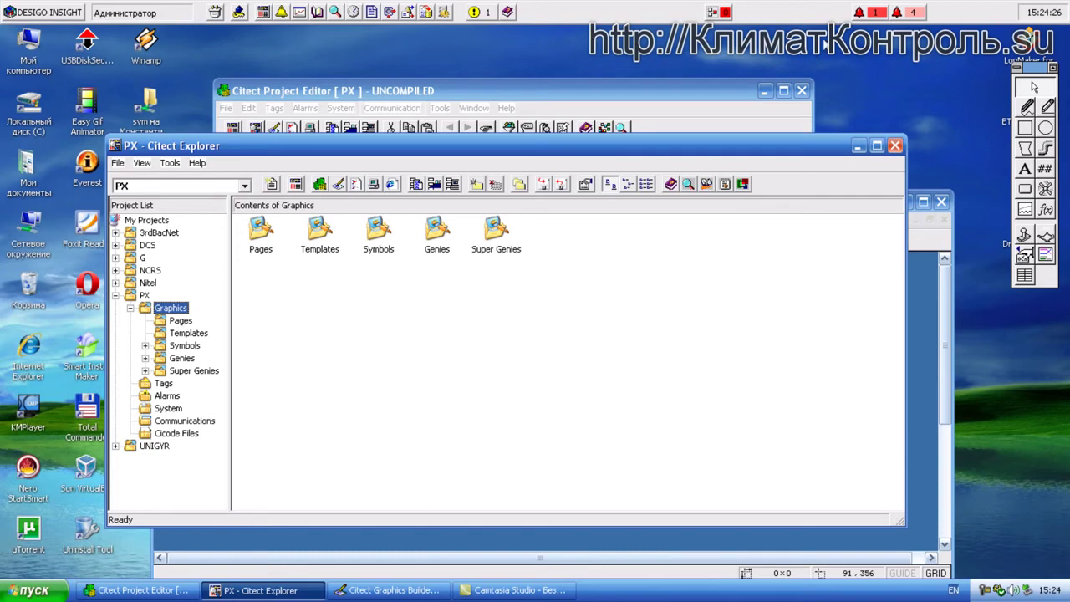
click(911, 15)
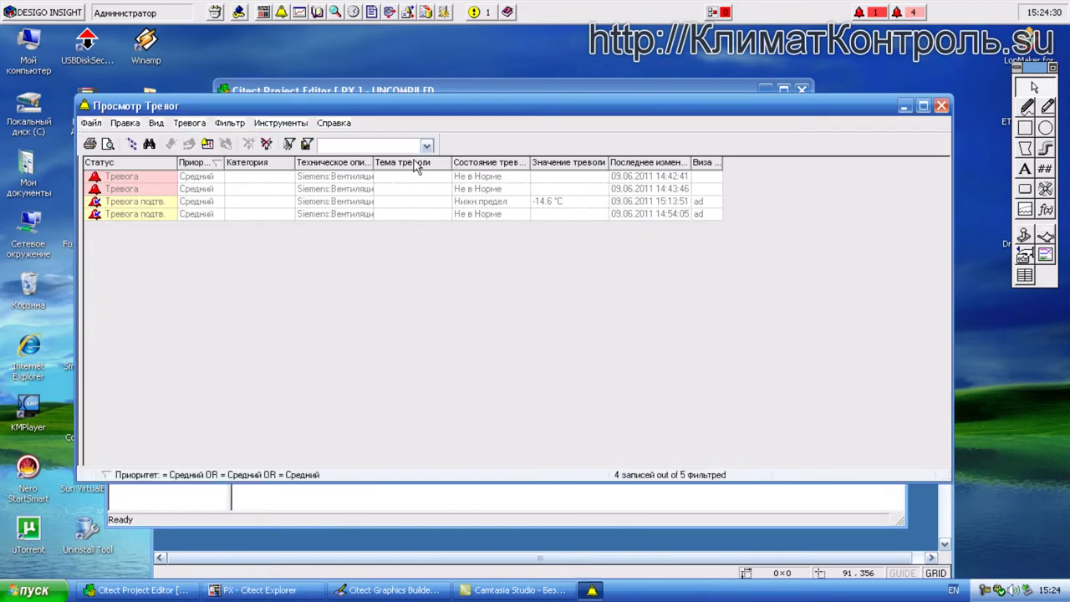
Inspect the 14:54:05 and -14.6 °C low-limit alarms, then close the alarm viewer.
click(143, 216)
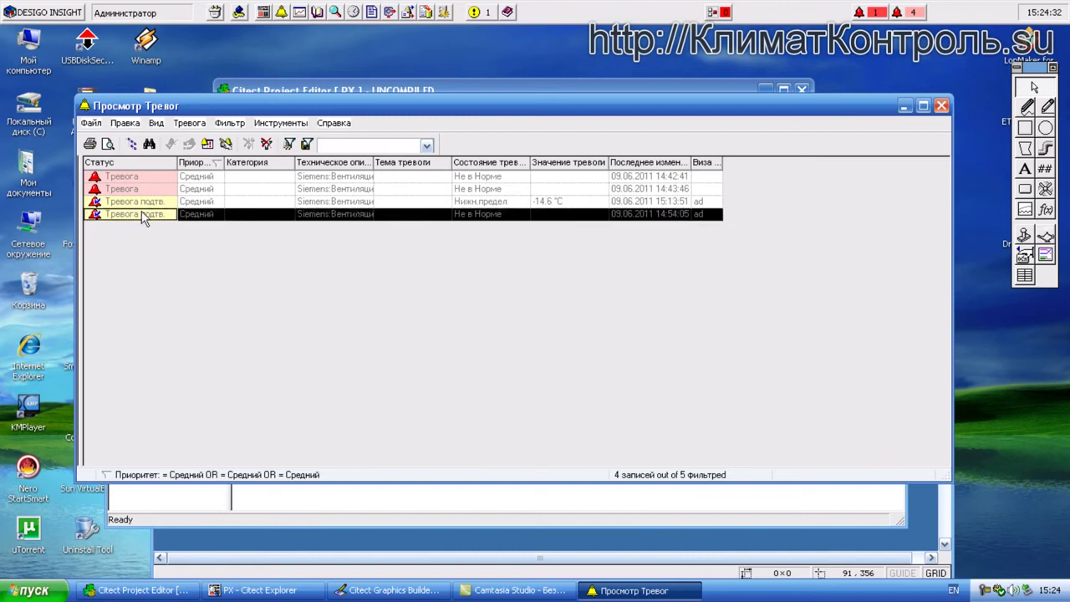
click(144, 203)
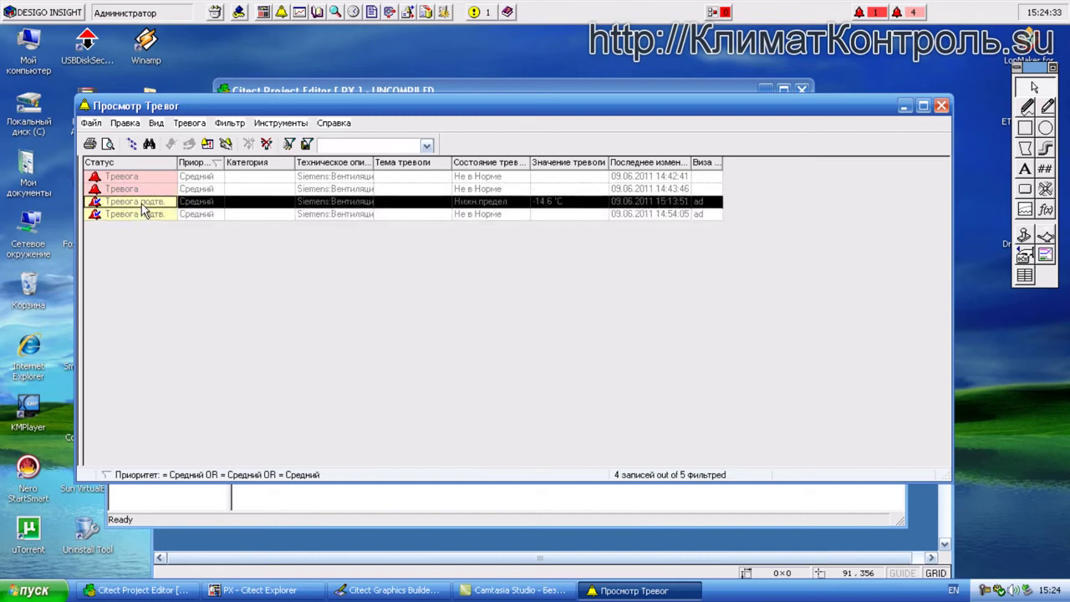
click(940, 105)
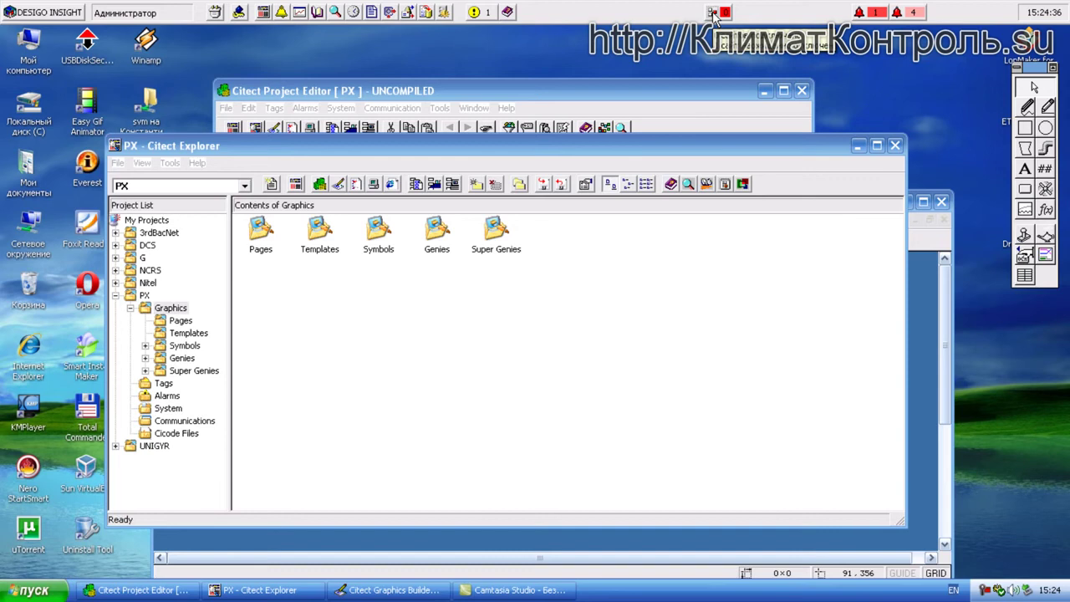
Check site device status and supervisor information until PDX Сервер shows OK, then close both dialogs.
click(712, 13)
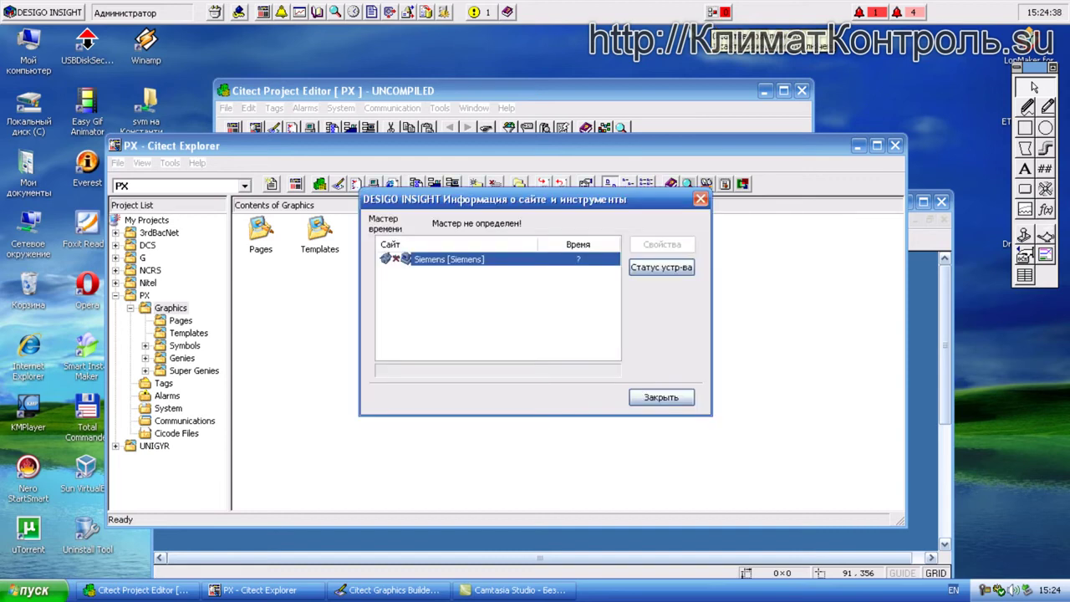
click(661, 267)
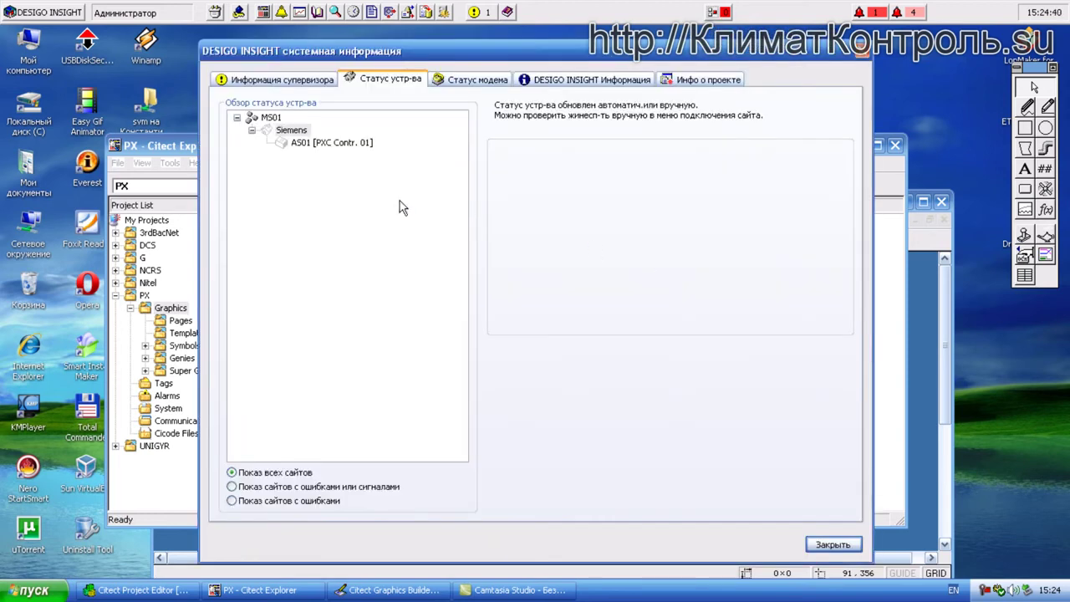
click(296, 81)
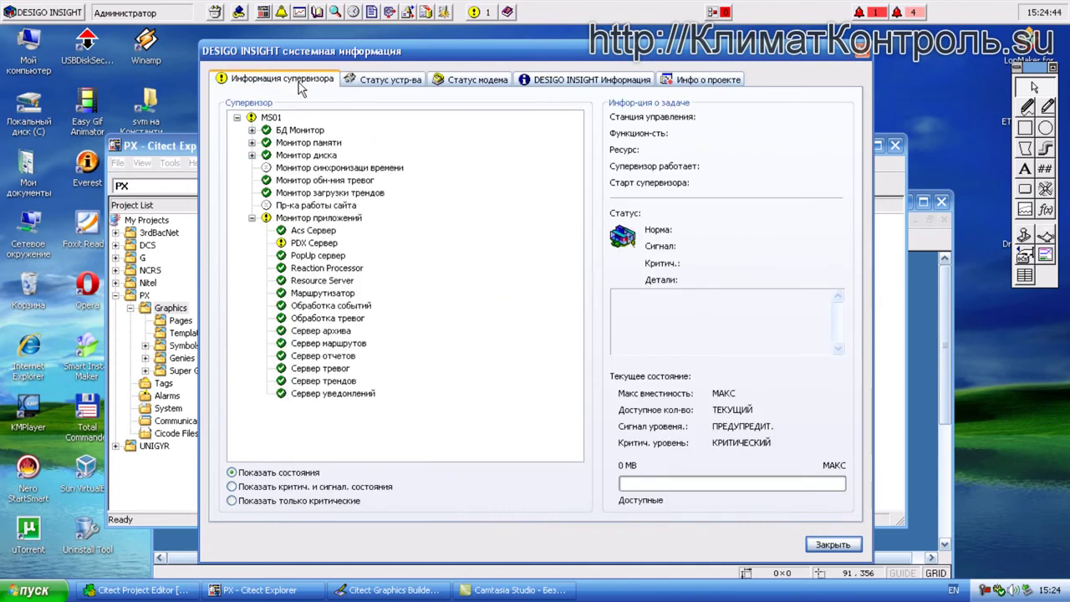
click(866, 54)
click(474, 13)
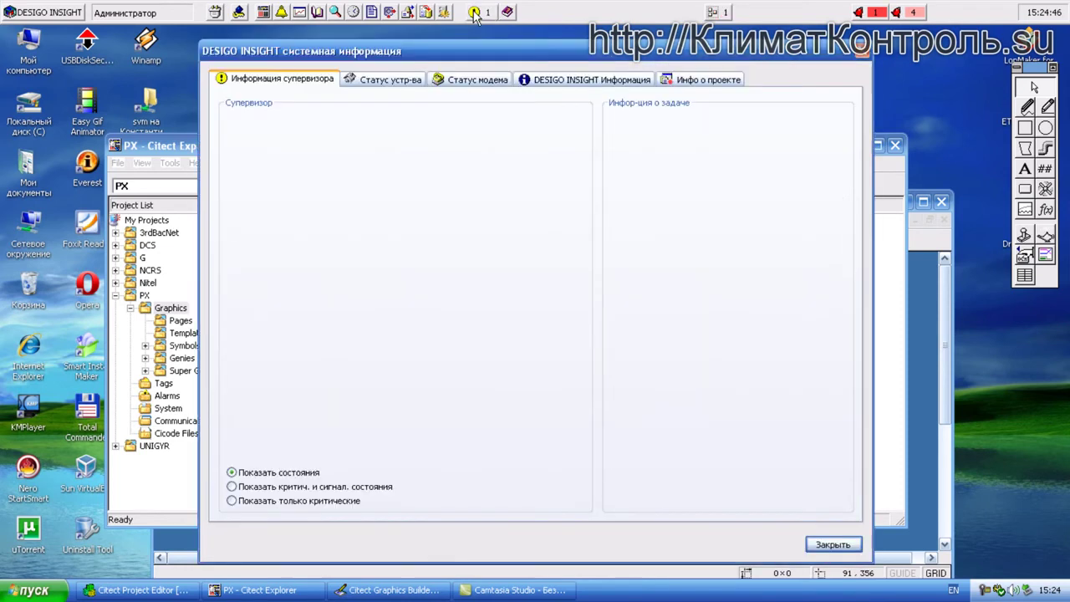
click(323, 246)
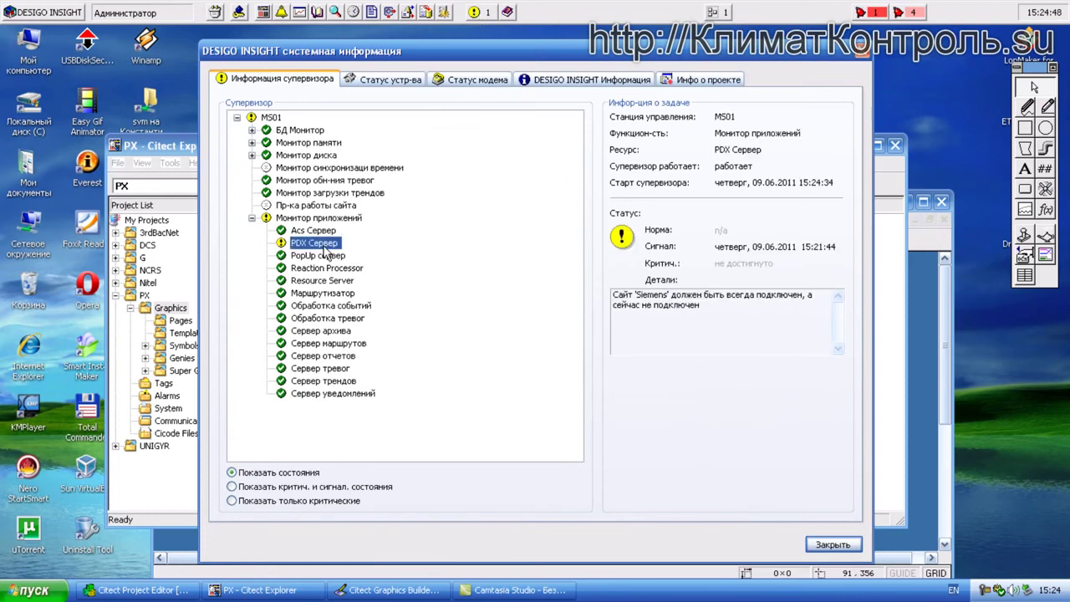
click(866, 54)
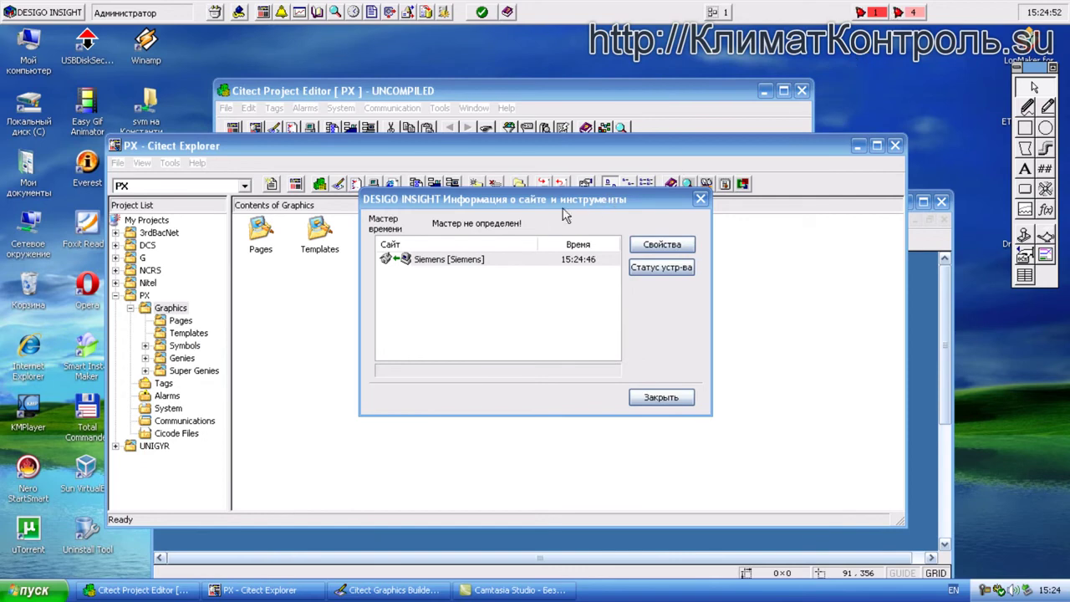
drag(581, 211, 552, 211)
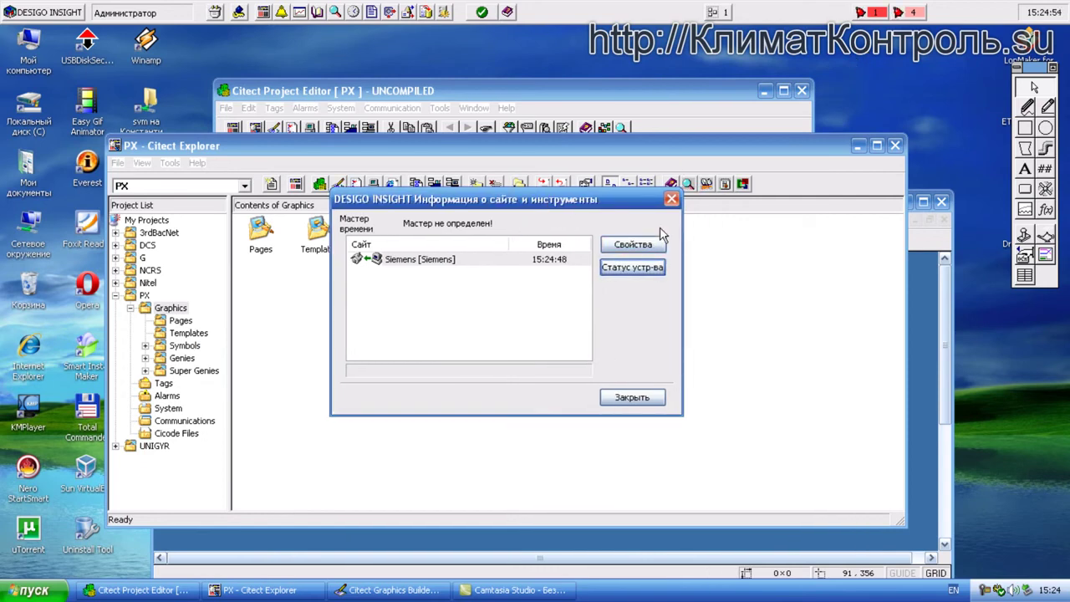
click(636, 398)
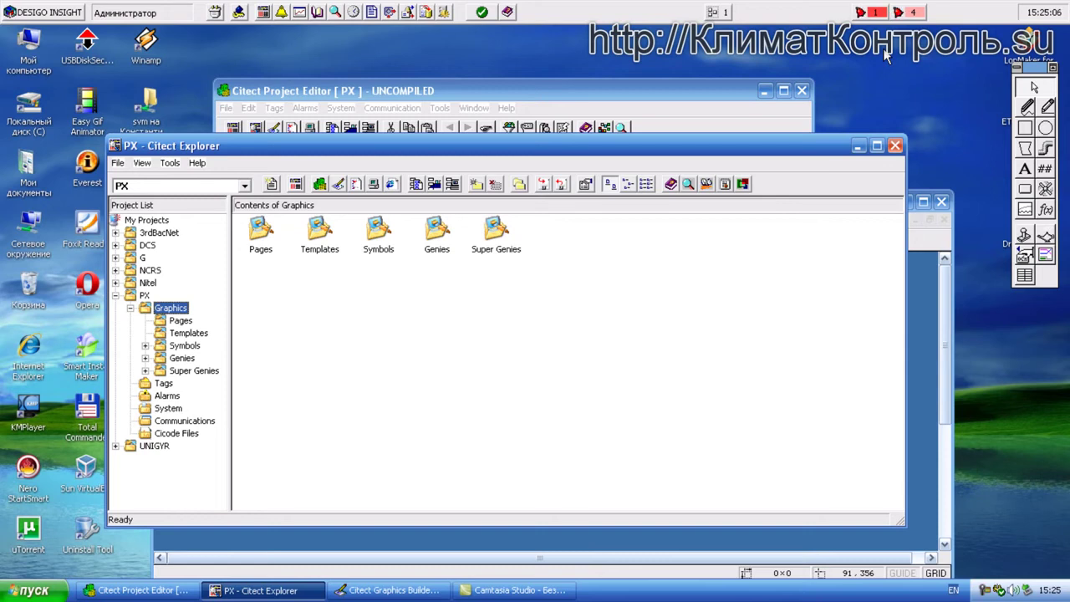
Browse the PX and Nitel projects, then list all projects (unigyr, g, ncrs, px, nitel, dcs, 3rdbacnet) under My Projects.
drag(654, 151, 648, 81)
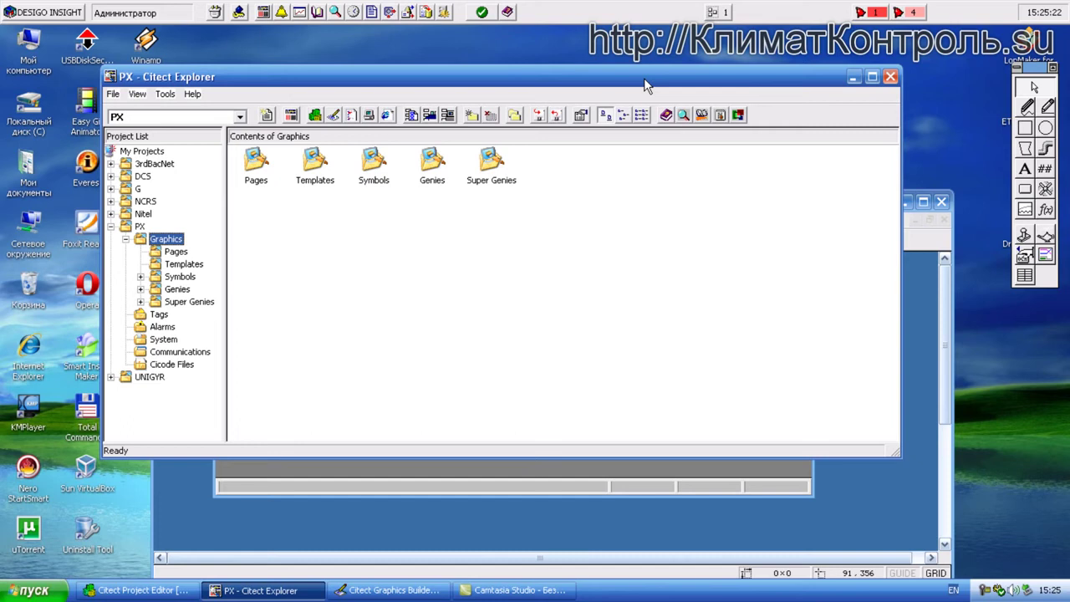
click(111, 227)
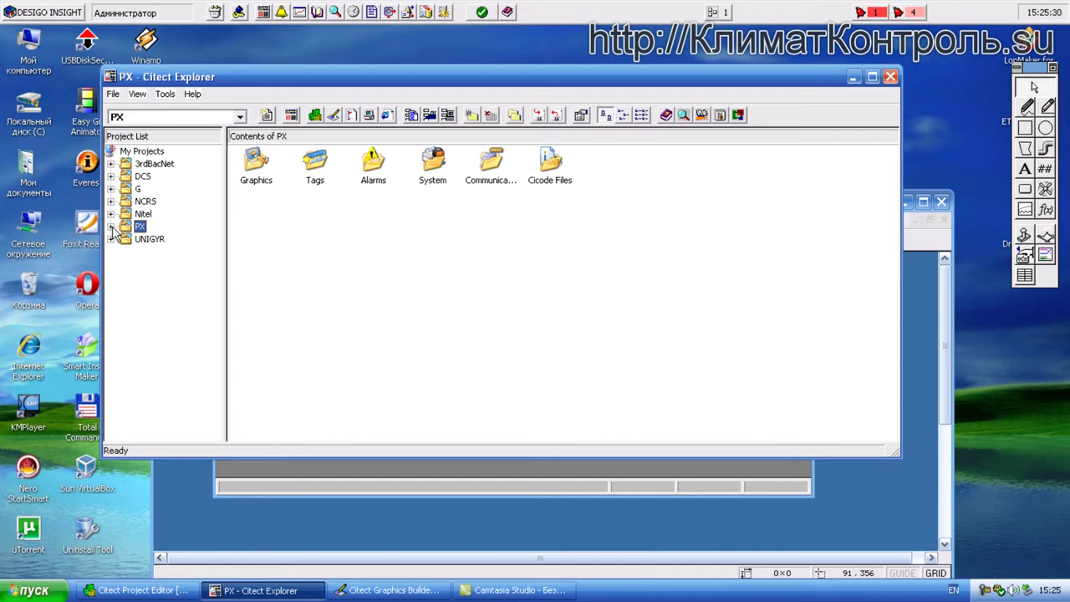
click(143, 214)
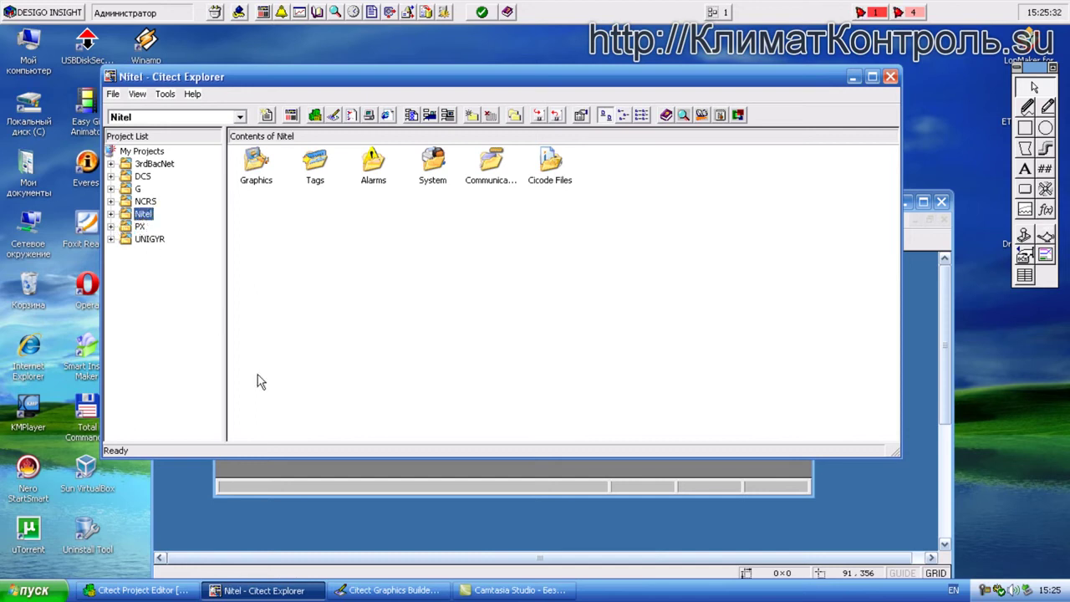
click(363, 474)
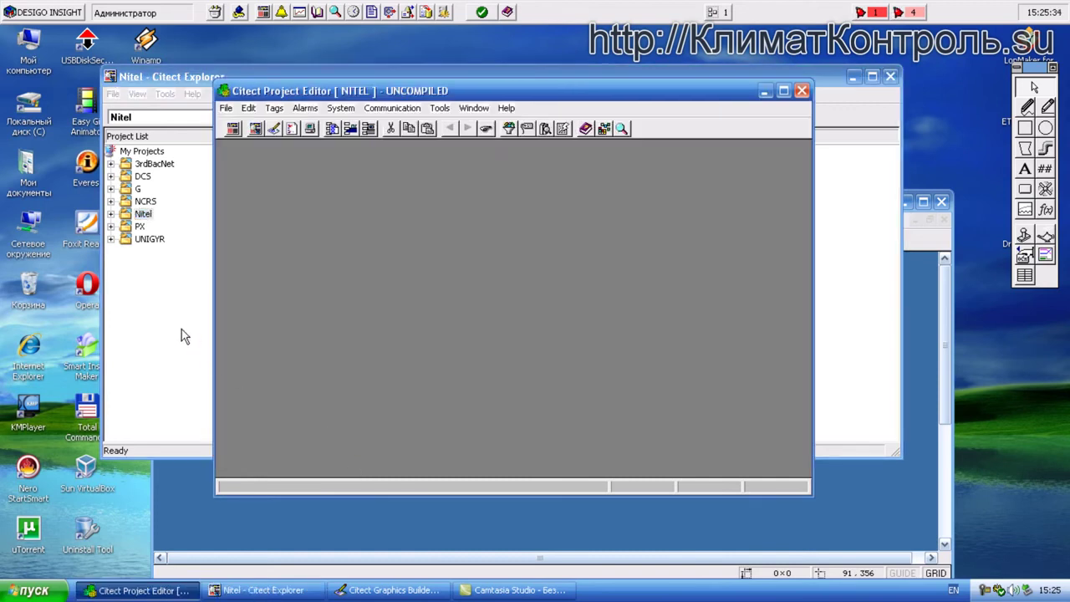
click(140, 226)
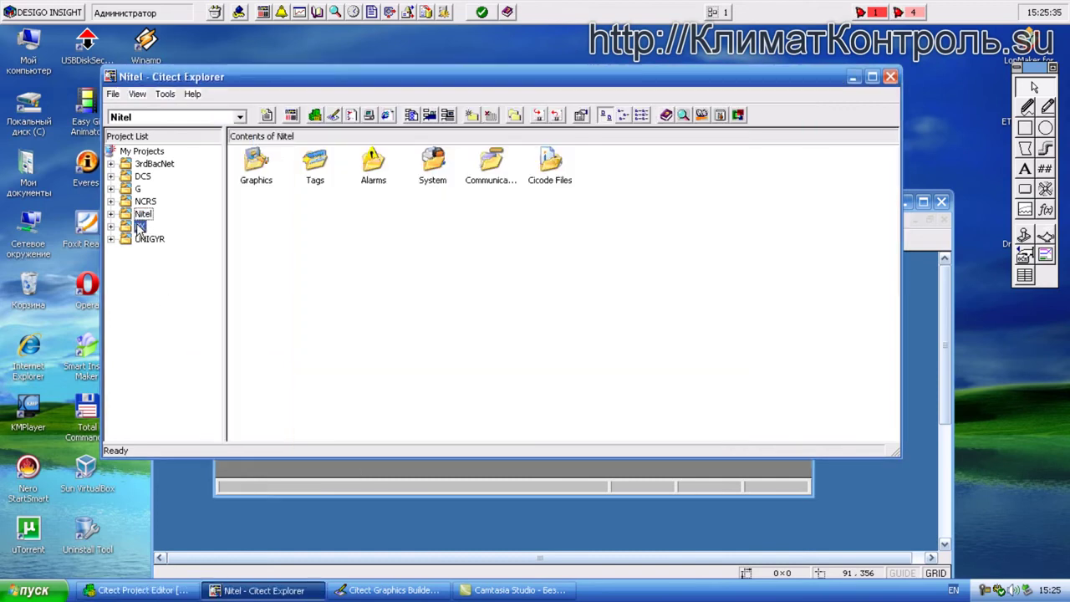
click(310, 471)
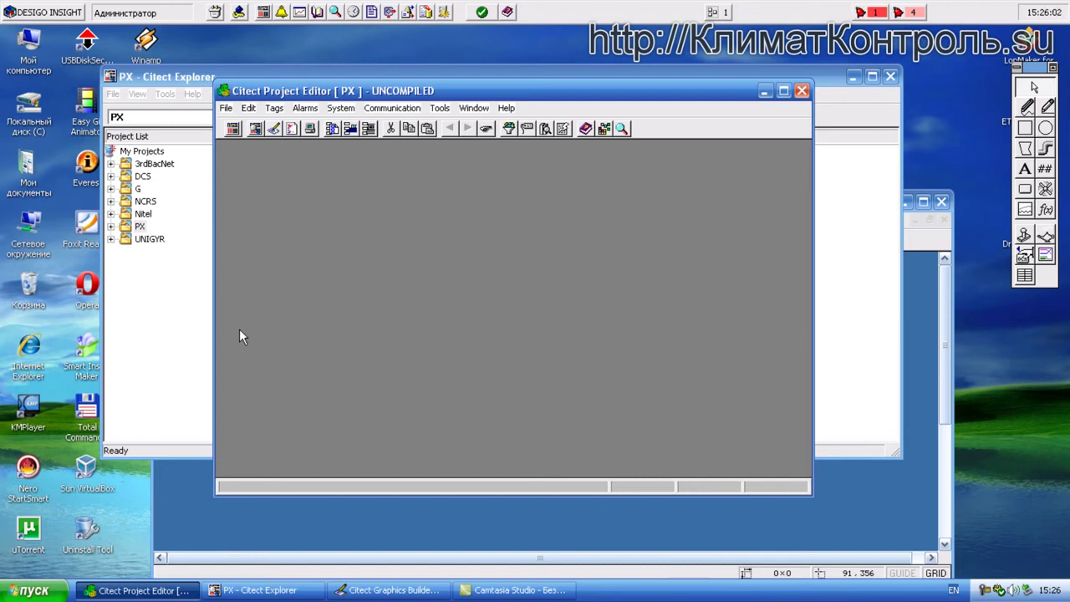
click(177, 191)
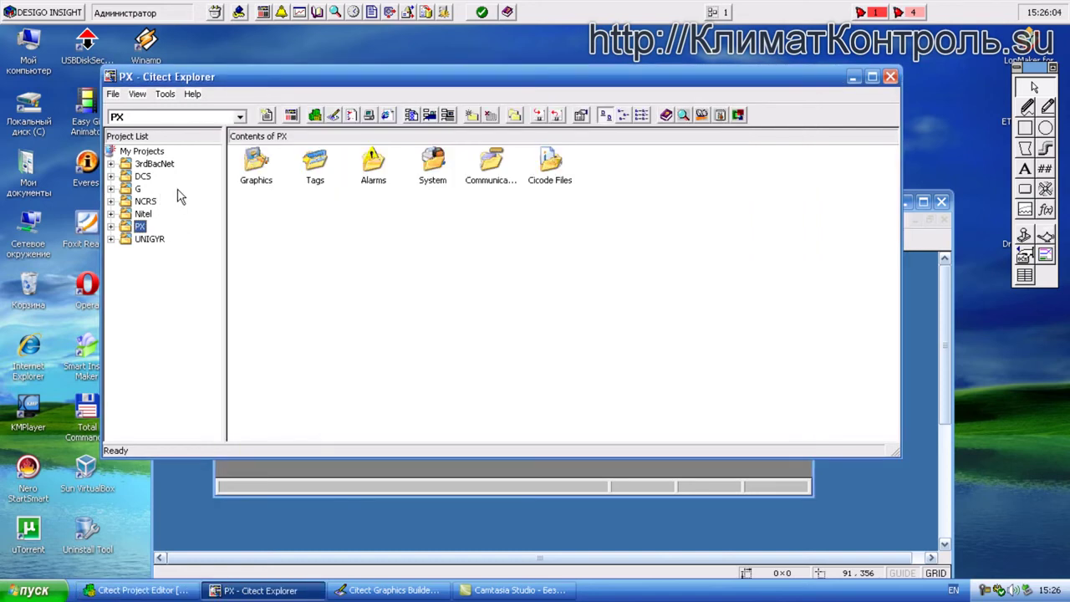
click(144, 151)
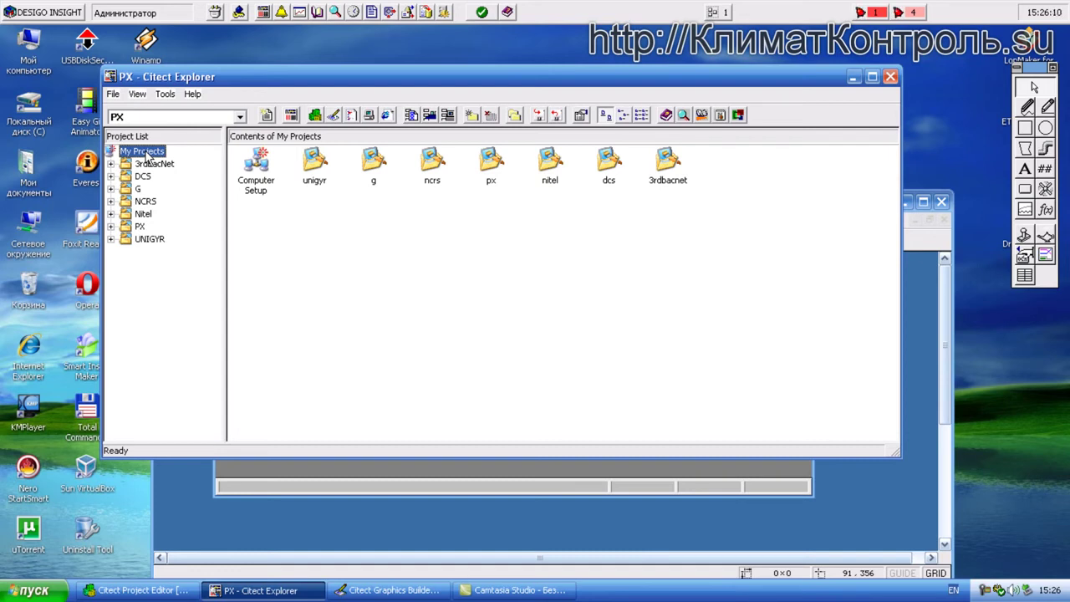
Create a New Project from the My Projects context menu and name it BTFirstG.
right_click(147, 157)
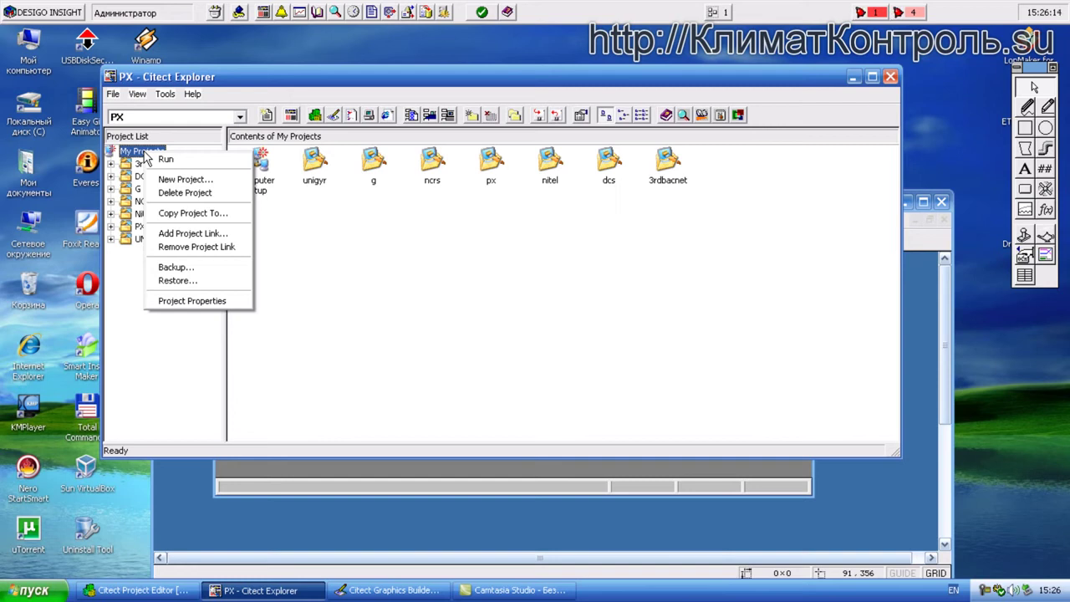
click(189, 182)
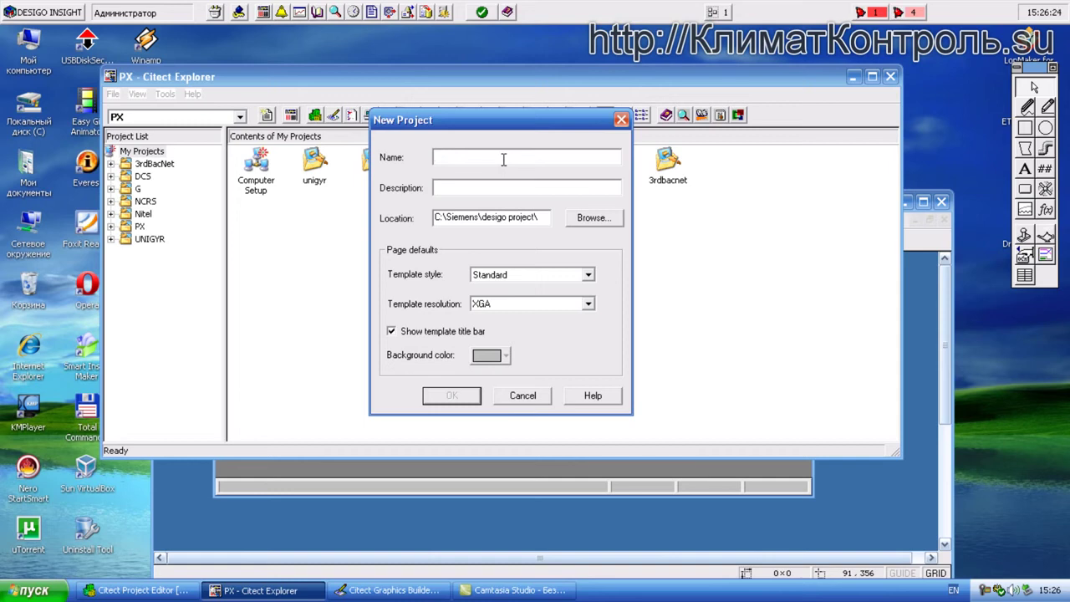
text(BTFirstG)
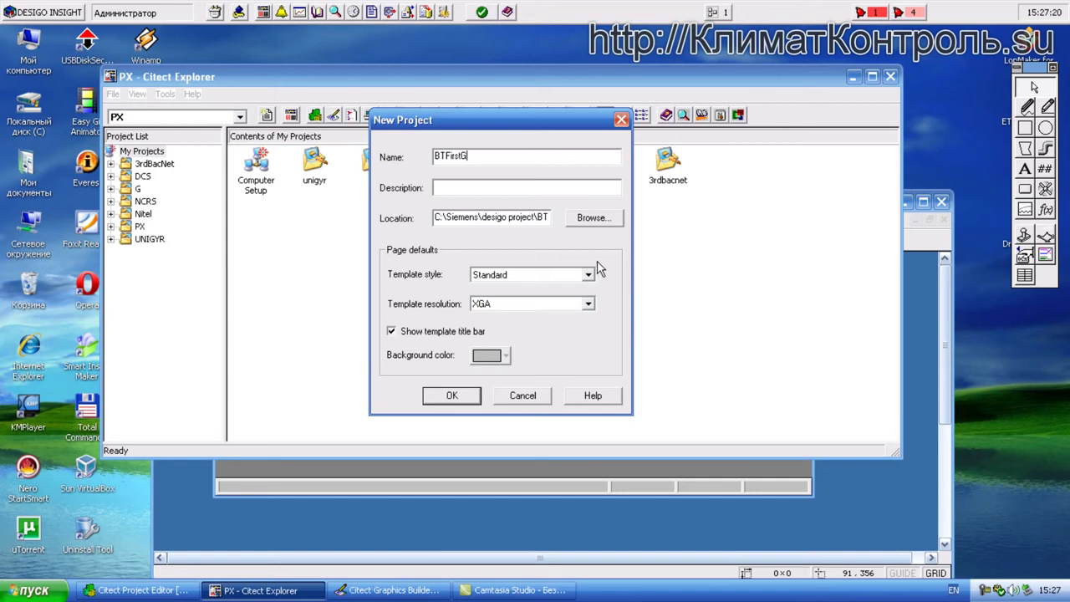
Browse the Template resolution dropdown for BTFirstG, leaving XGA with Standard style.
click(588, 305)
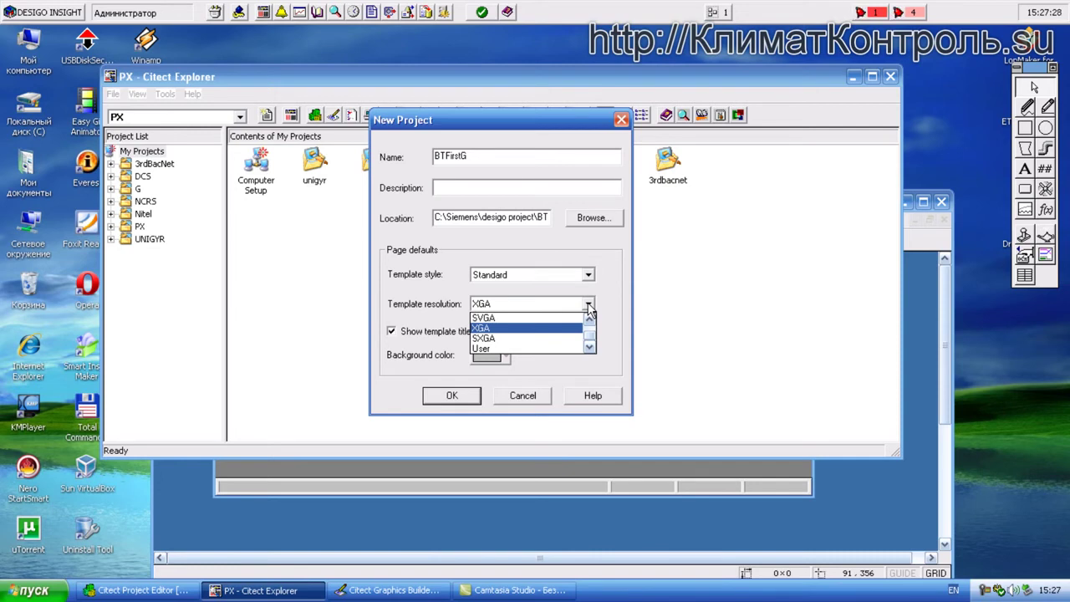
click(590, 320)
click(590, 320)
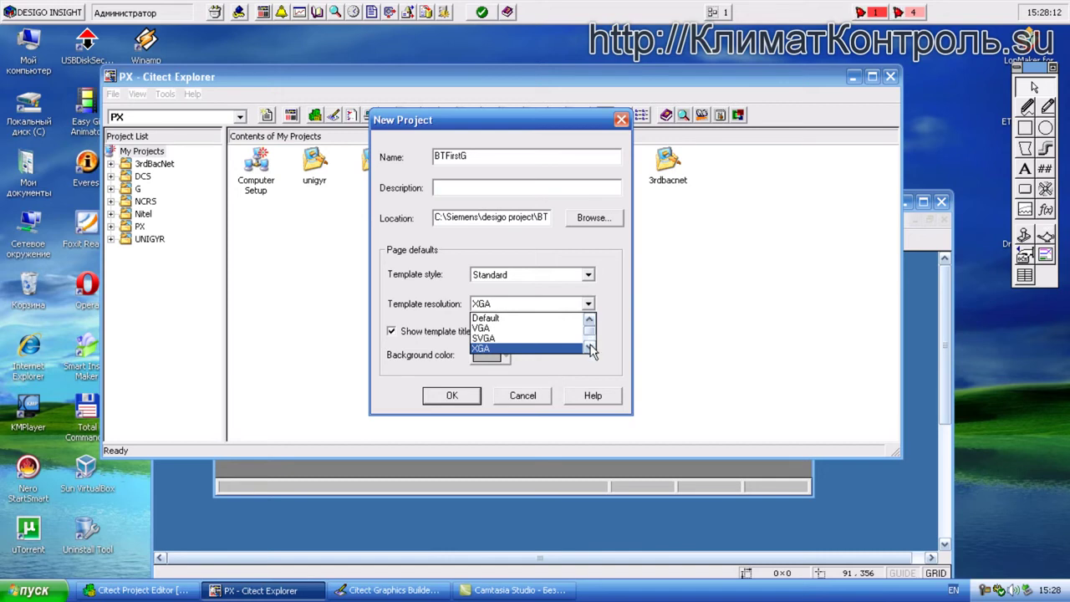
click(590, 347)
click(589, 347)
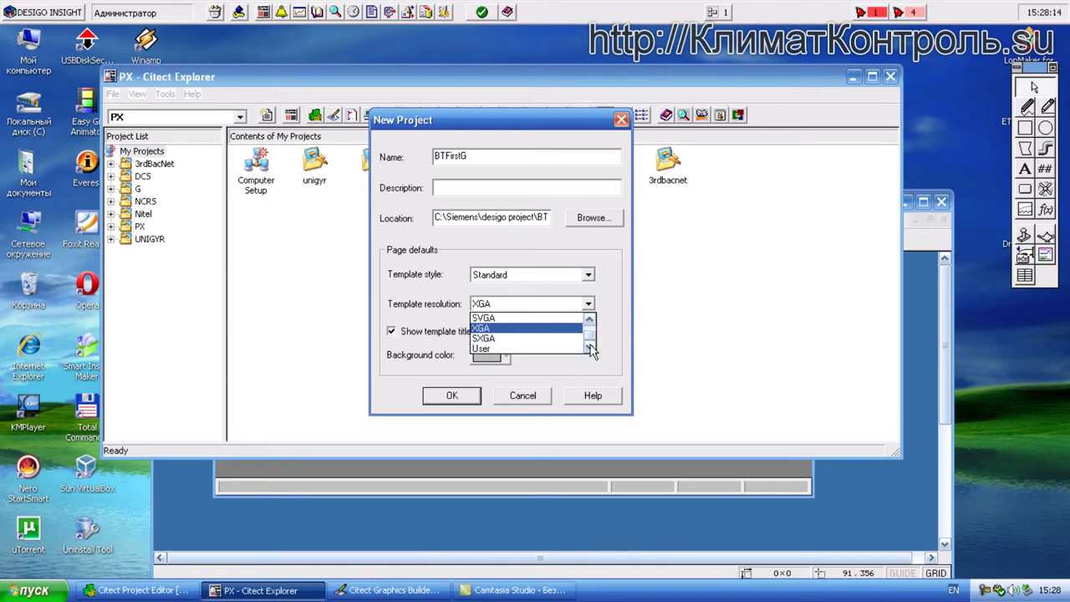
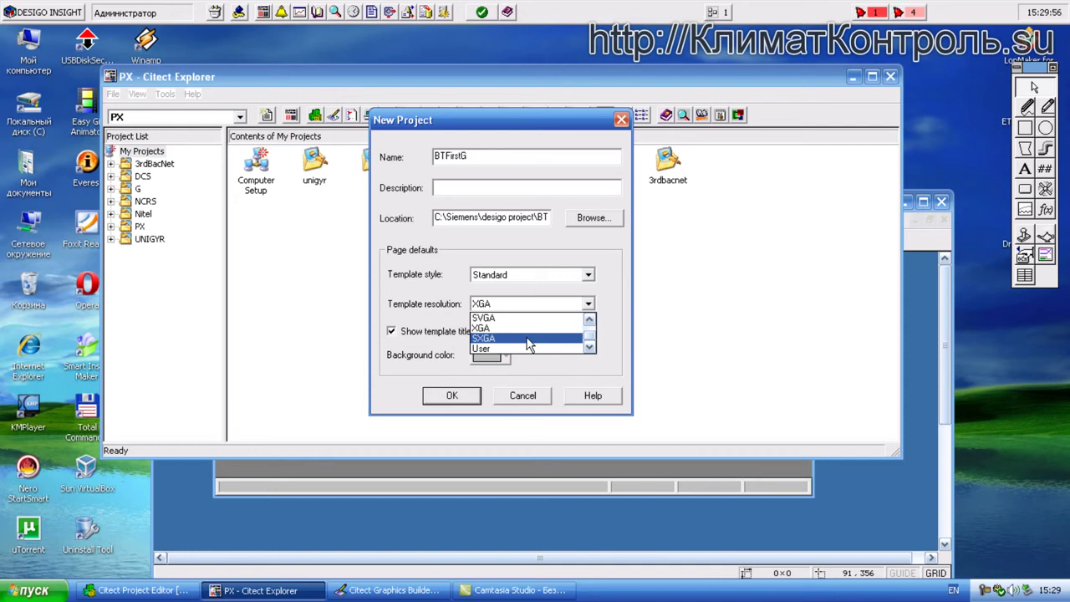
Leave XGA selected as the template resolution in the New Project dialog.
click(293, 18)
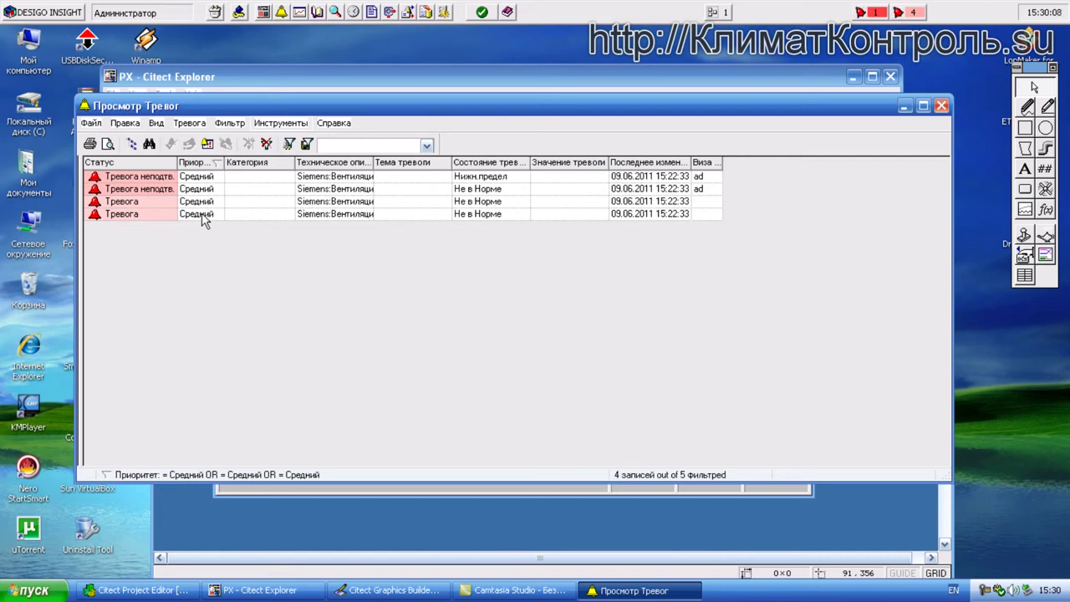
Look through the four ventilation alarm rows, then minimize the alarm viewer.
click(156, 178)
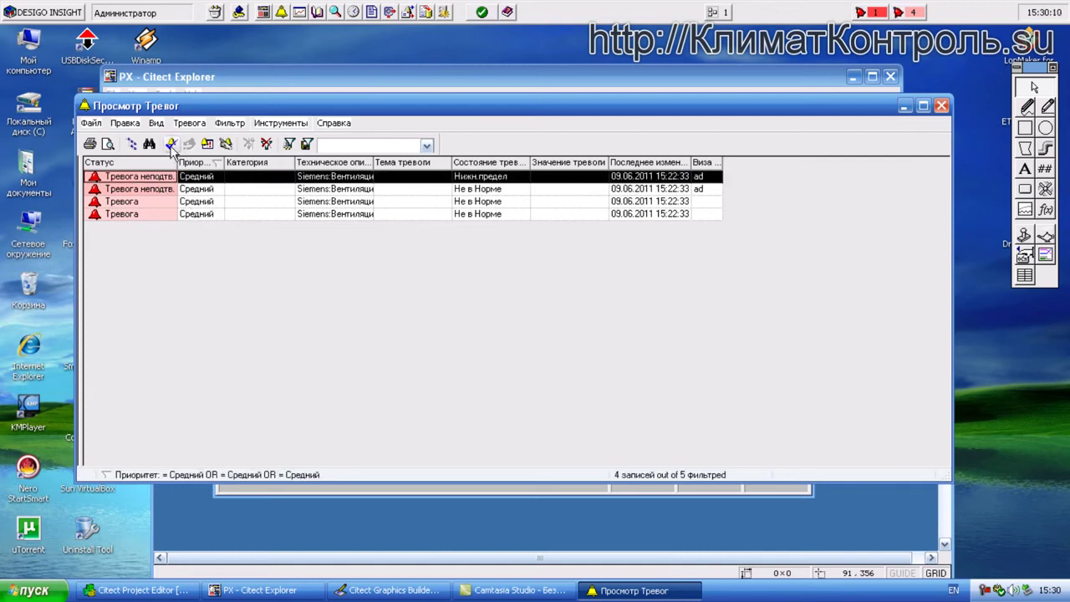
click(142, 191)
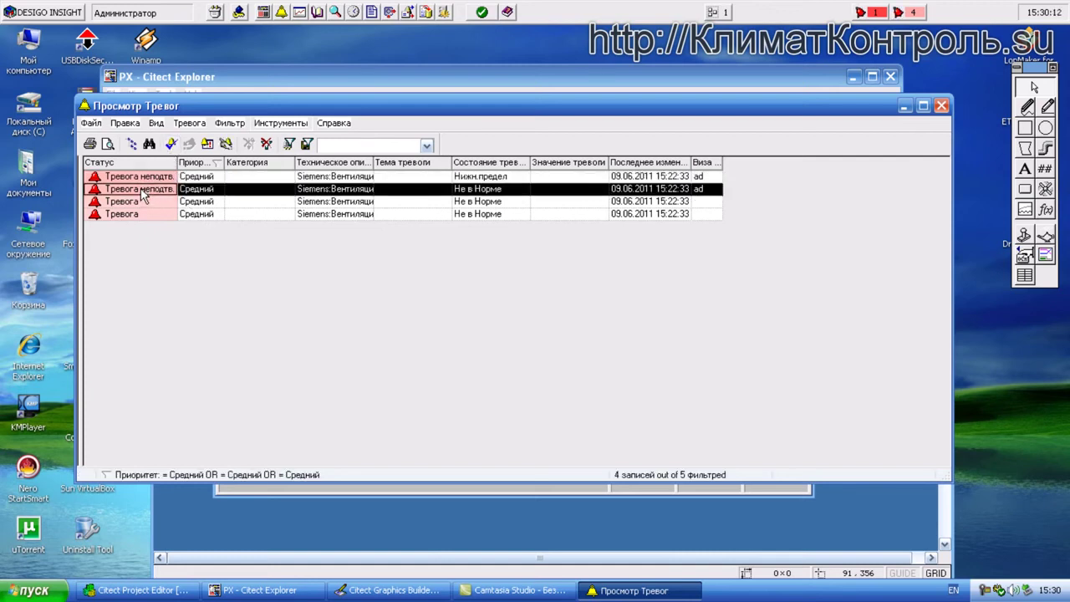
click(144, 202)
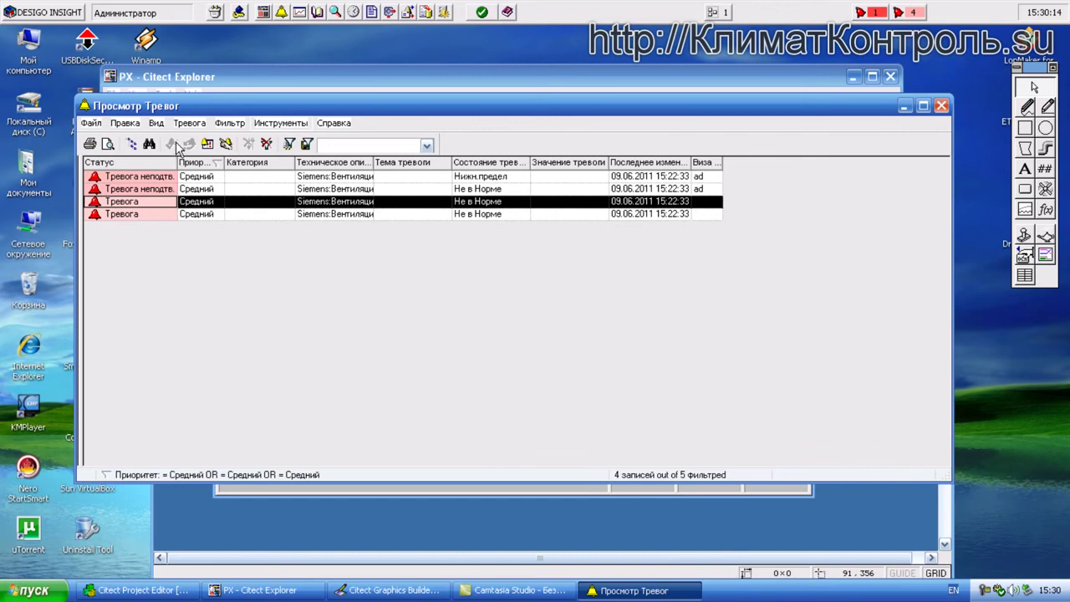
click(147, 178)
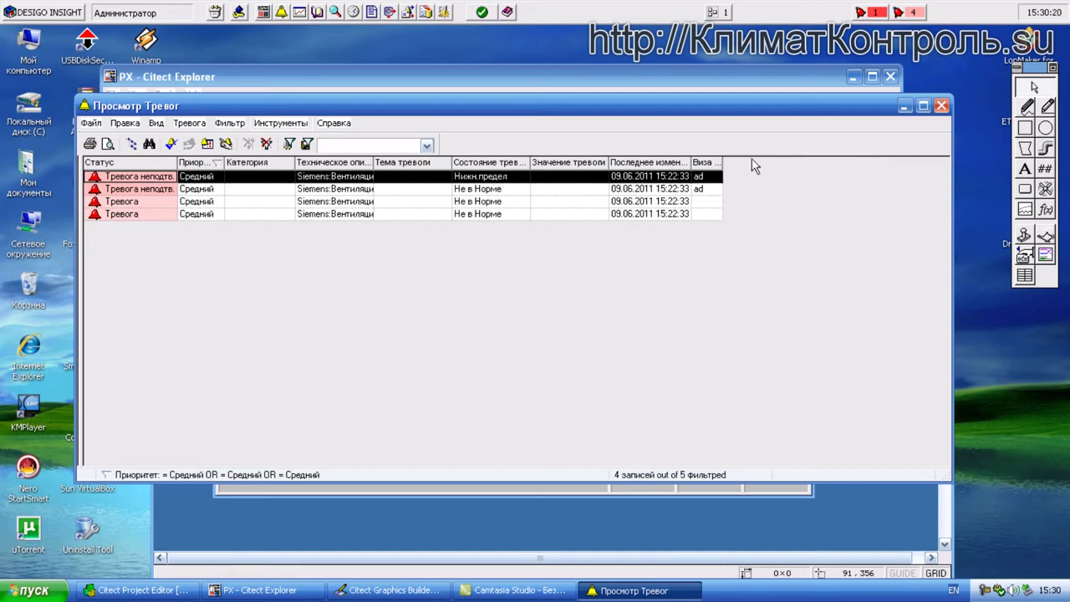
click(905, 105)
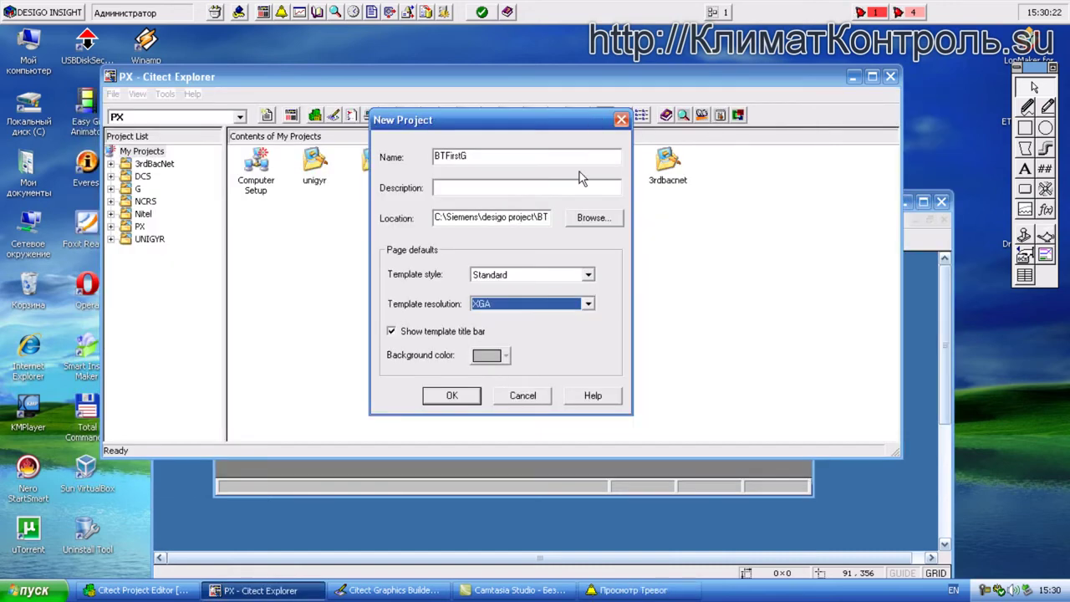
Create BTFirstG with SXGA template resolution and a red page background colour.
click(589, 304)
click(556, 339)
click(502, 358)
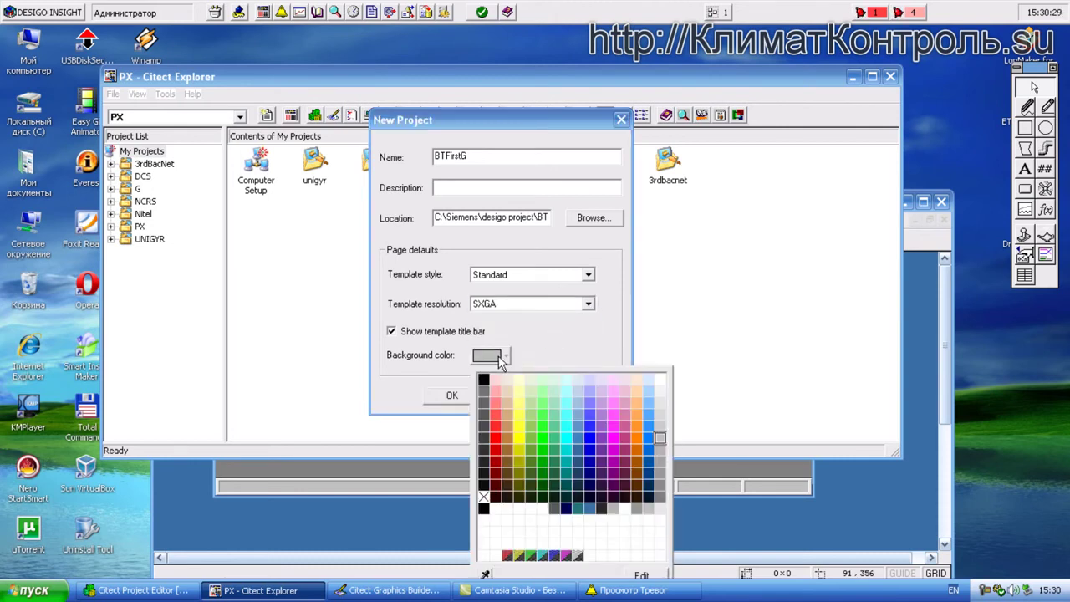
click(500, 433)
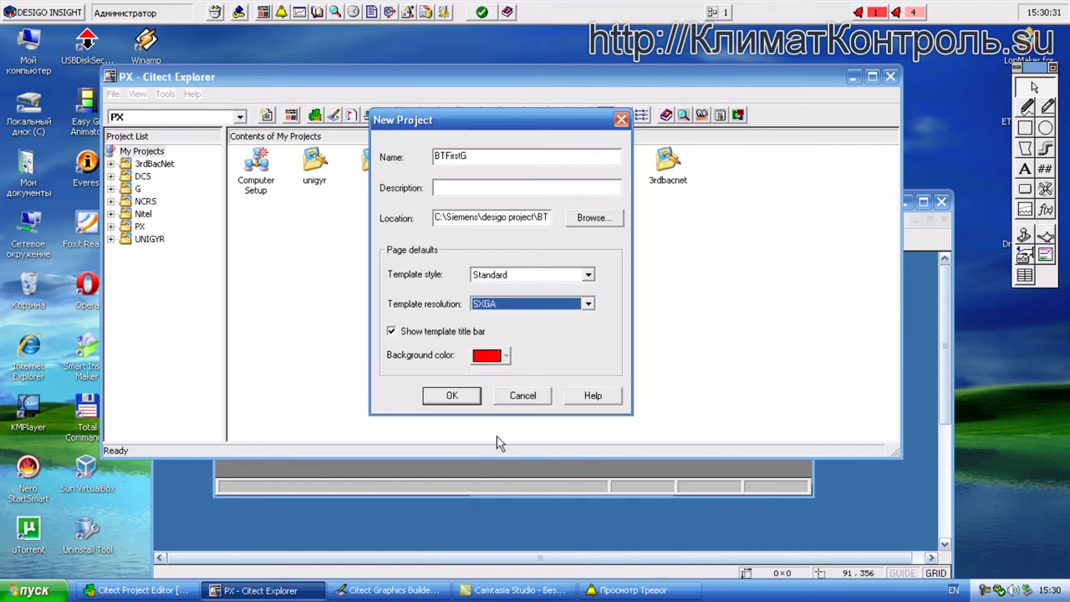
click(466, 398)
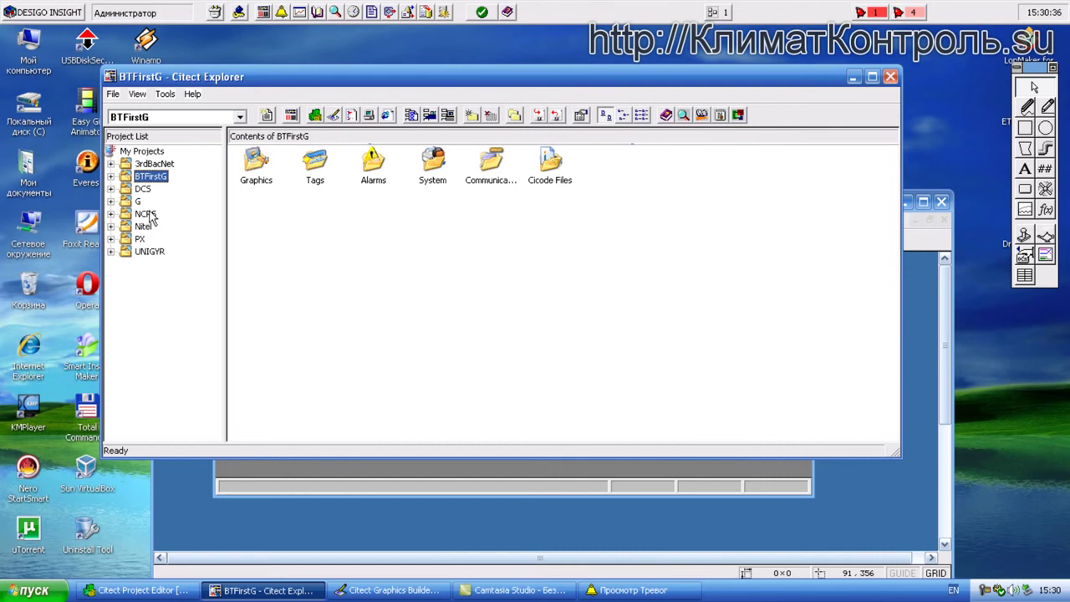
Expand BTFirstG, Graphics and Symbols, then show the empty Pages folder.
click(110, 176)
click(126, 189)
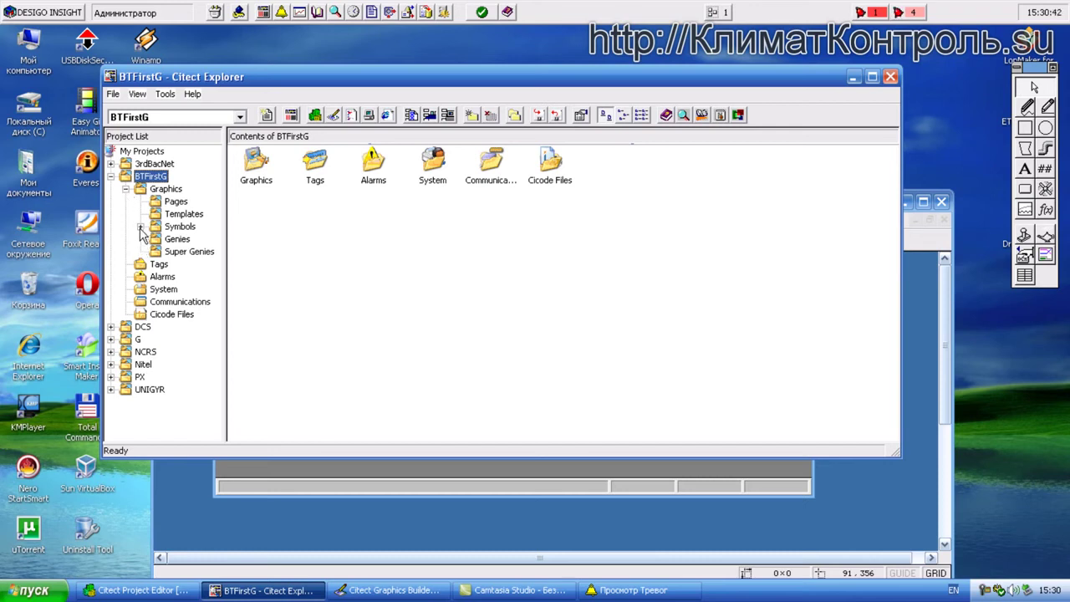
click(140, 228)
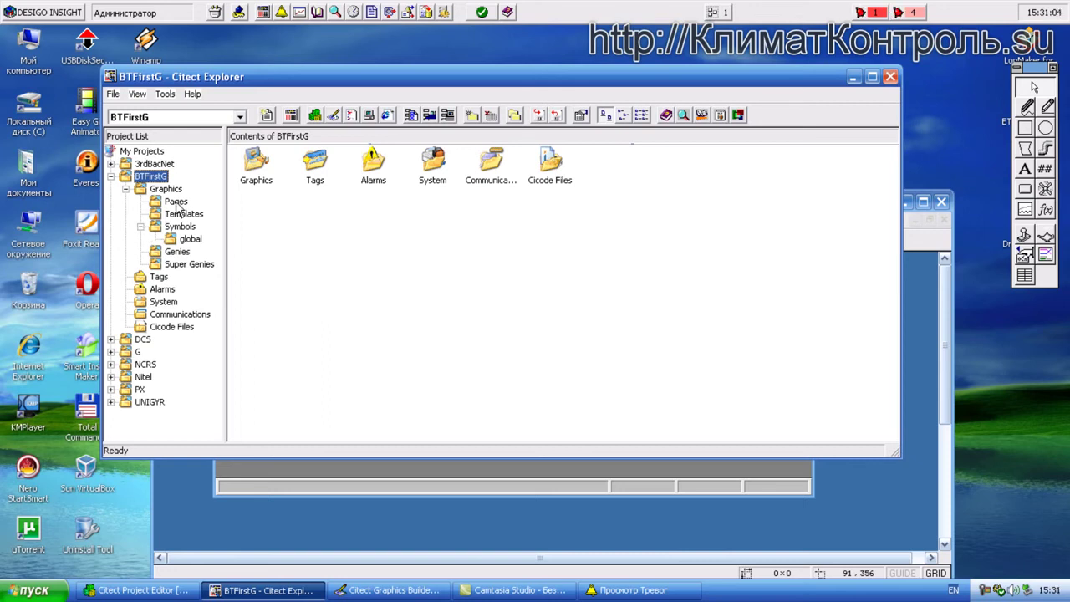
click(176, 202)
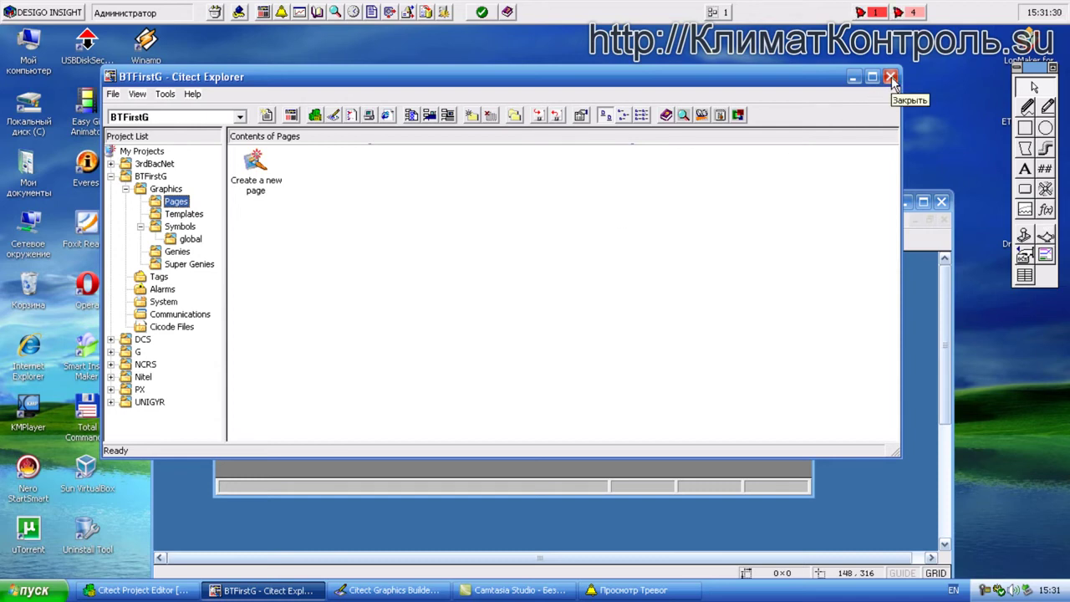
Close Citect Explorer and shut down Desigo Insight via Завершить.
click(891, 77)
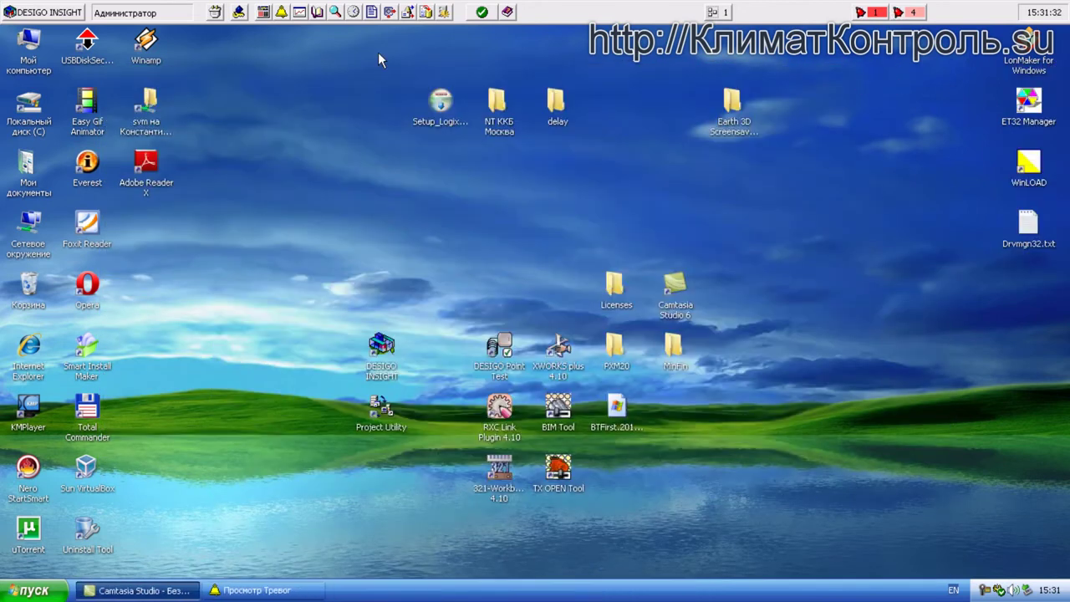
click(28, 15)
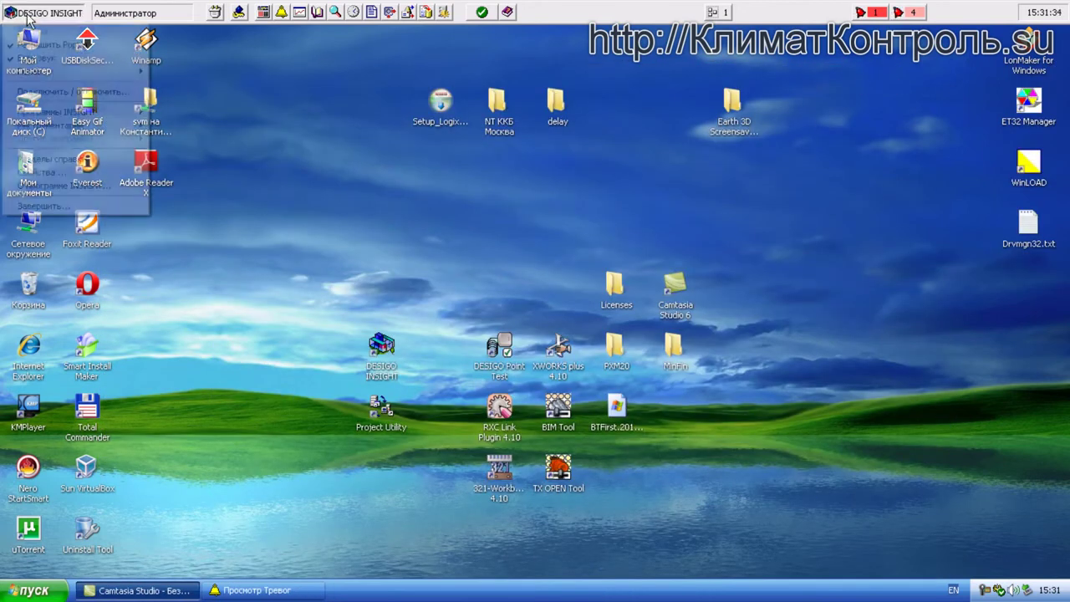
click(64, 207)
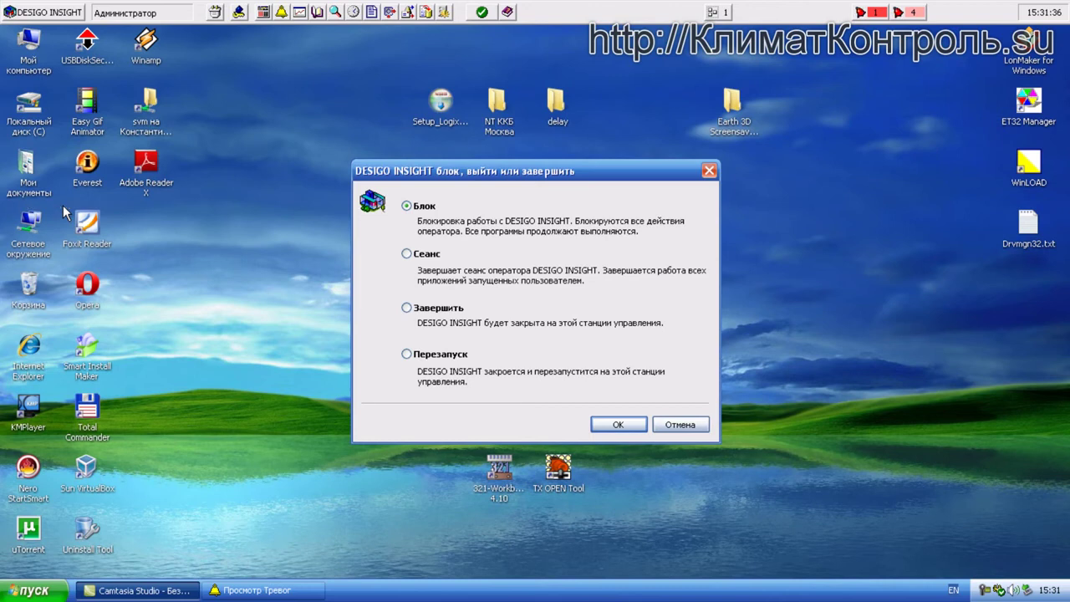
click(407, 308)
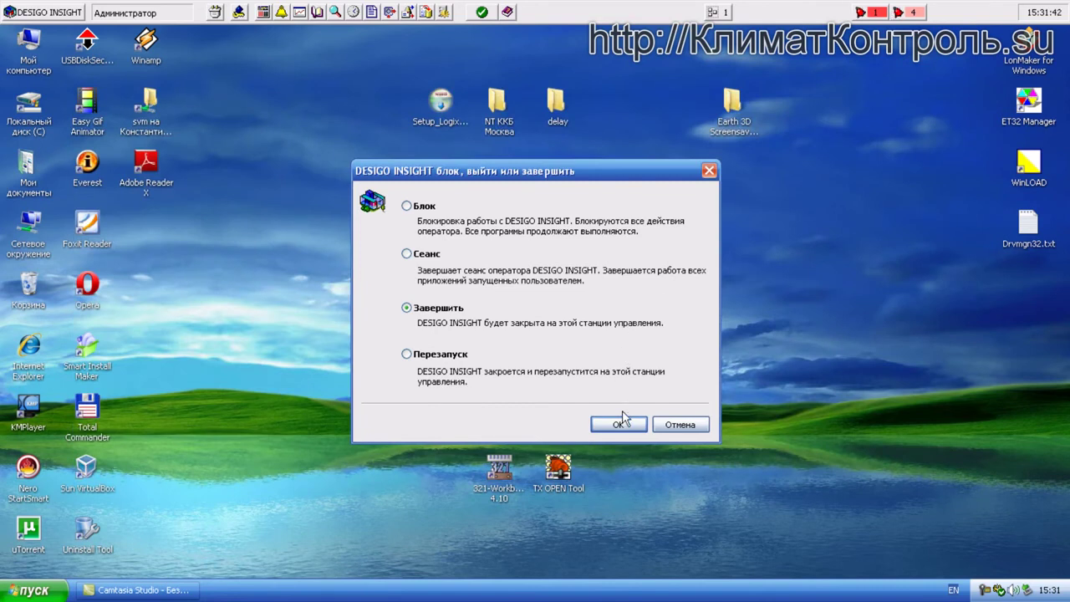
click(619, 424)
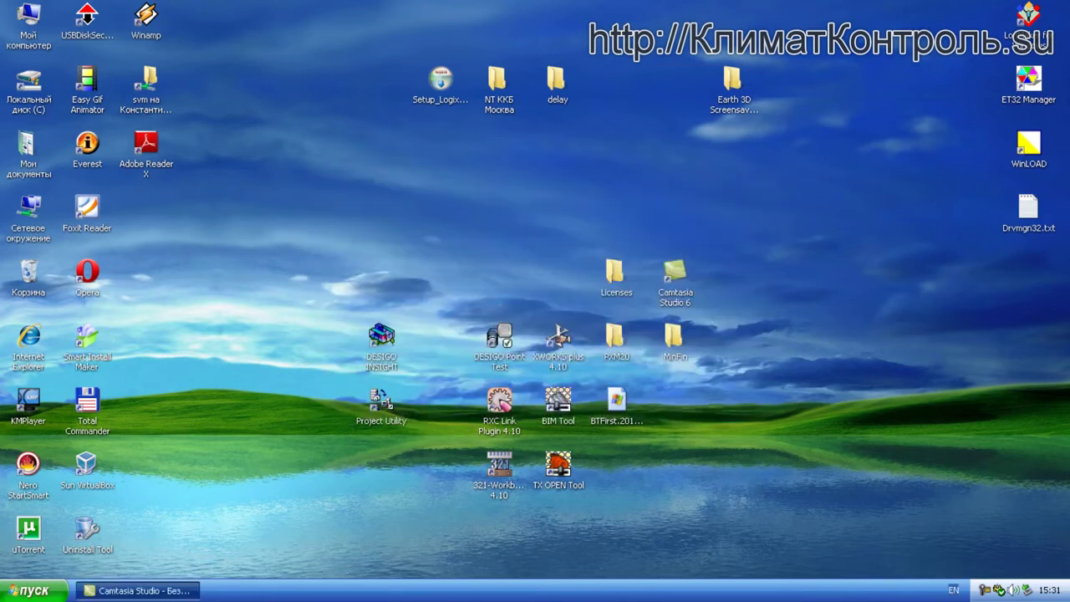
Bring up the input language Key Settings from the language bar.
right_click(953, 591)
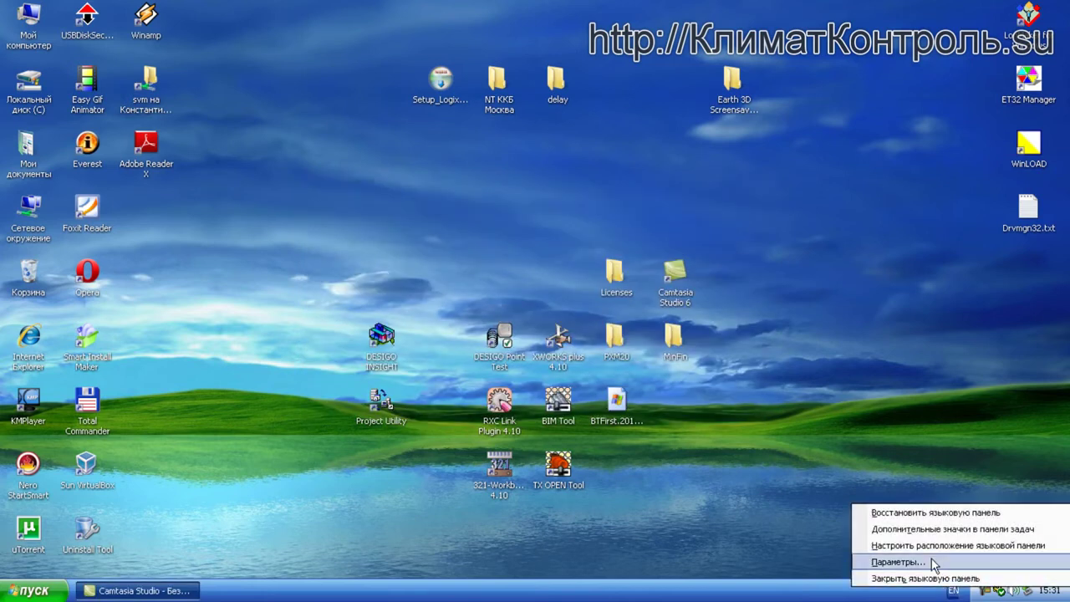
click(933, 564)
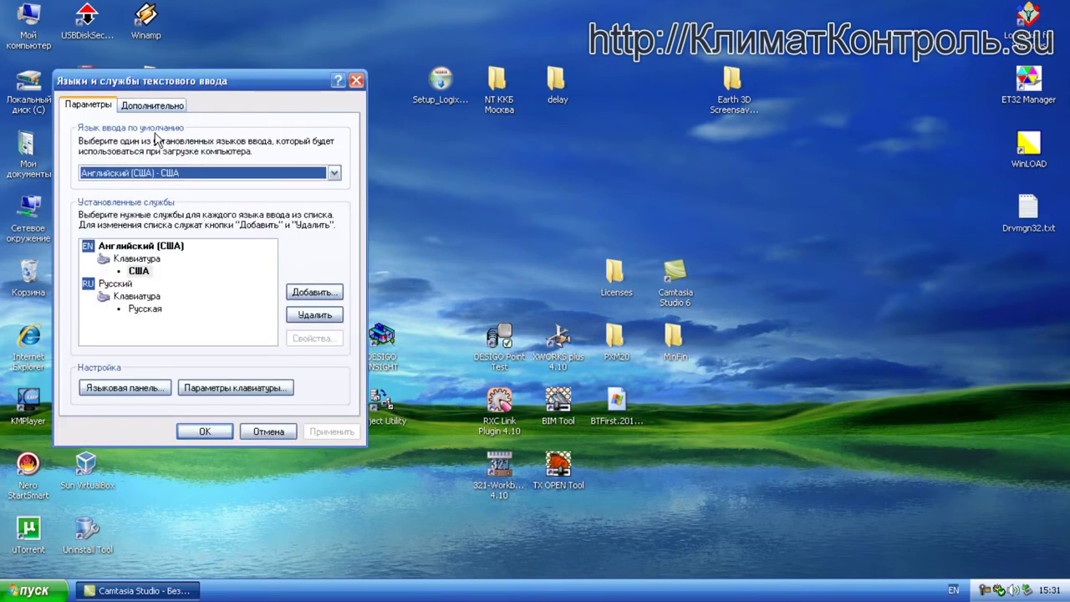
click(235, 395)
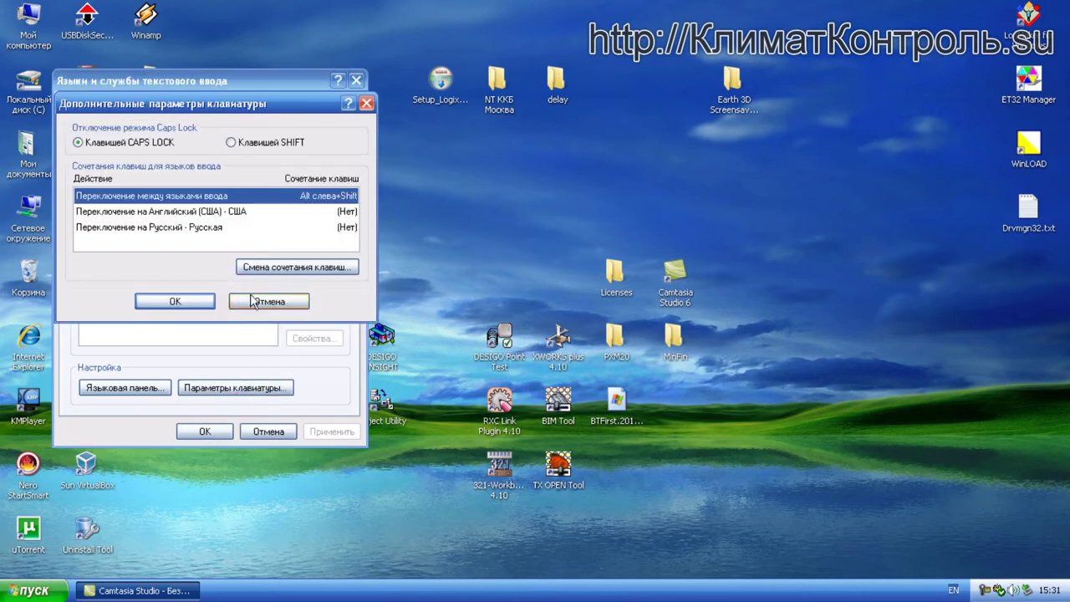
click(269, 270)
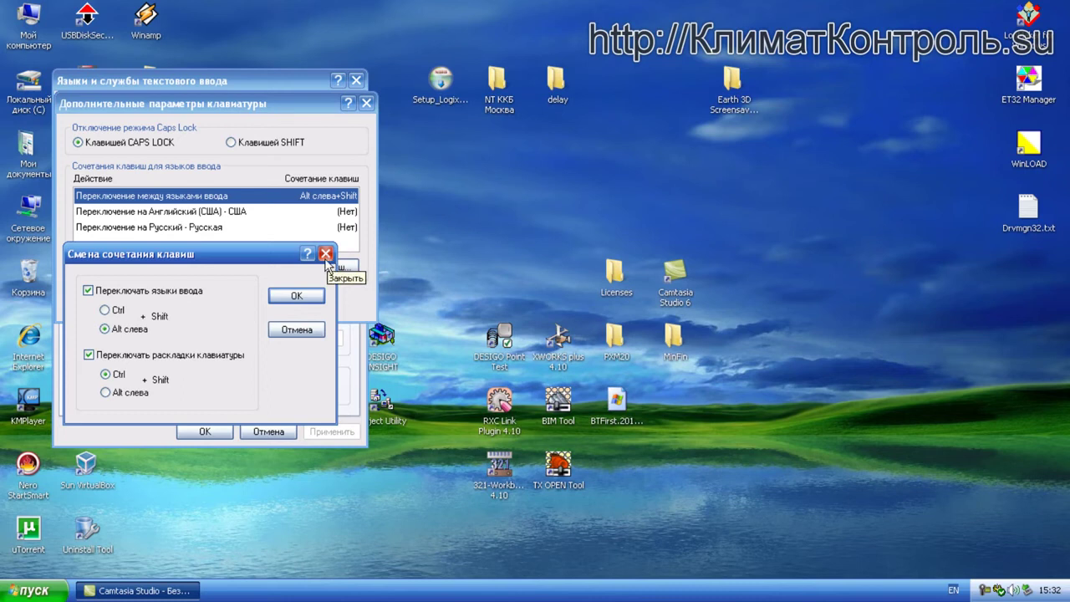
click(299, 299)
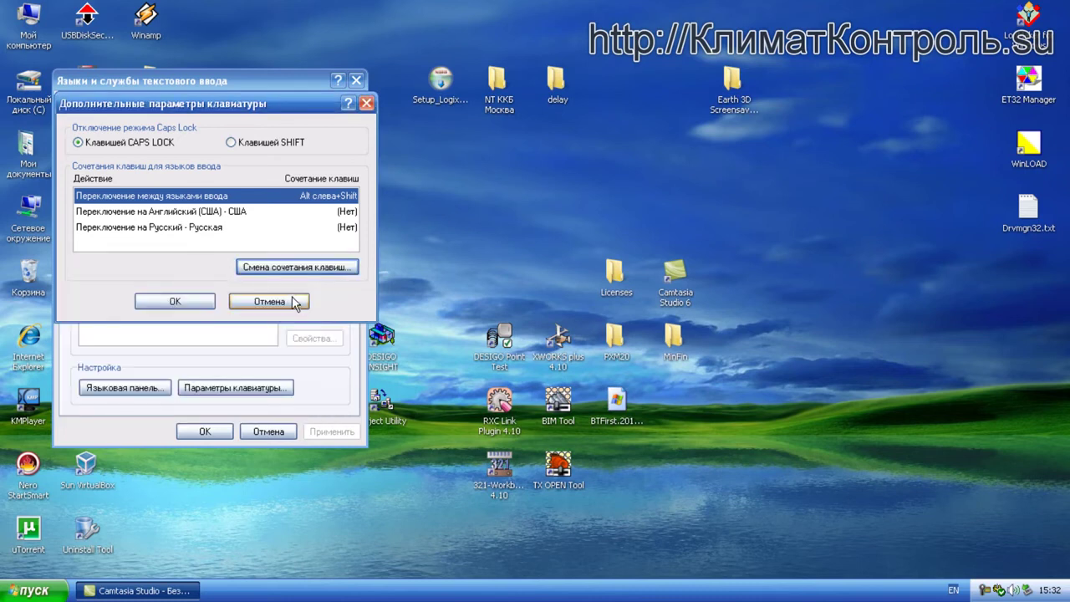
click(316, 268)
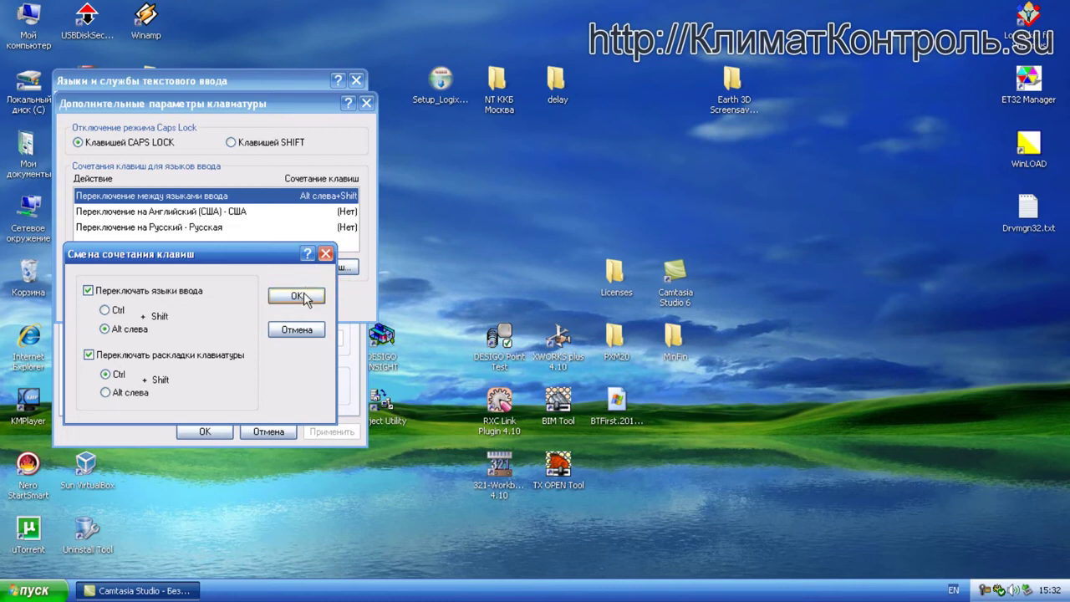
click(303, 297)
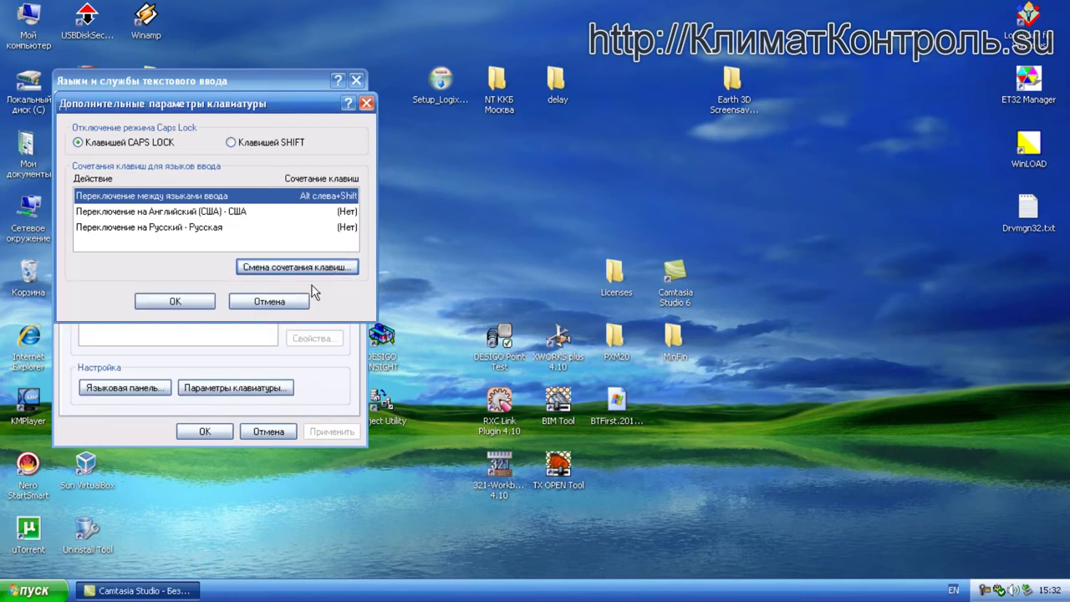
Assign Left Alt+Shift+1 as the shortcut for switching to English.
click(153, 215)
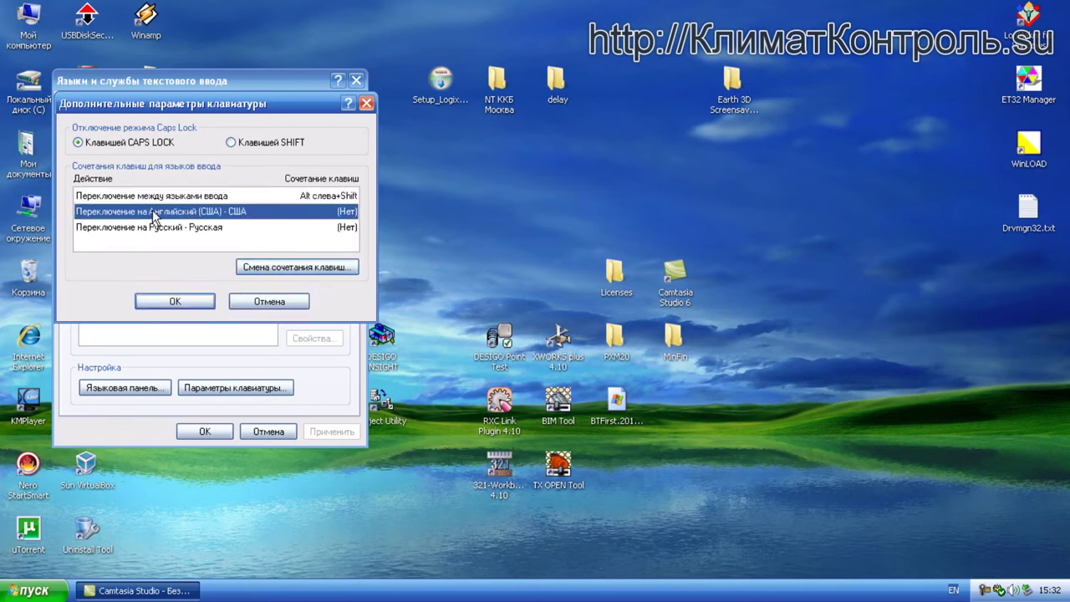
click(268, 270)
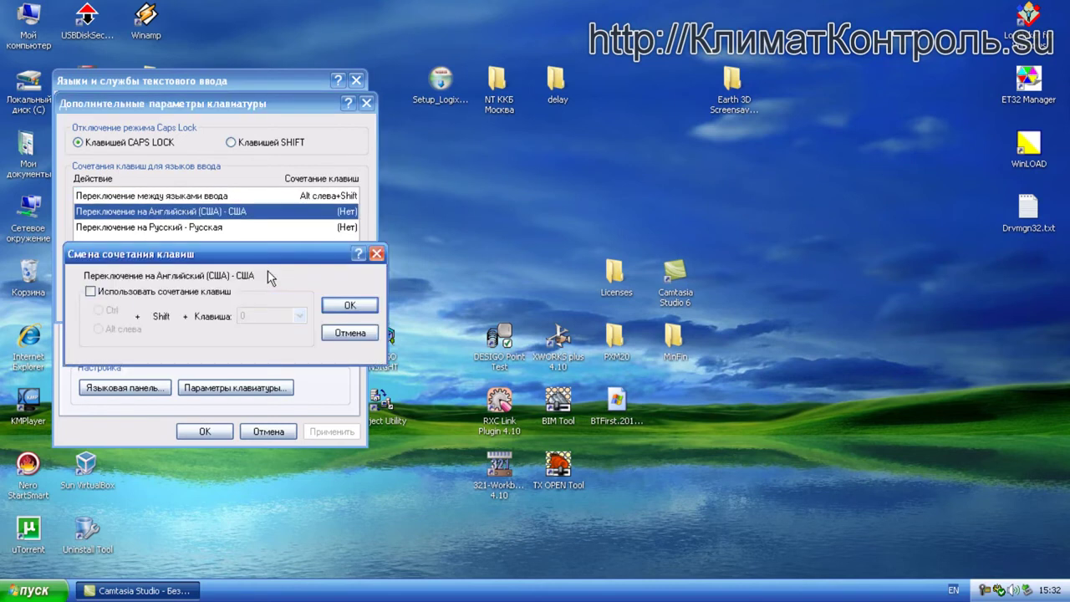
click(153, 291)
click(143, 325)
click(295, 316)
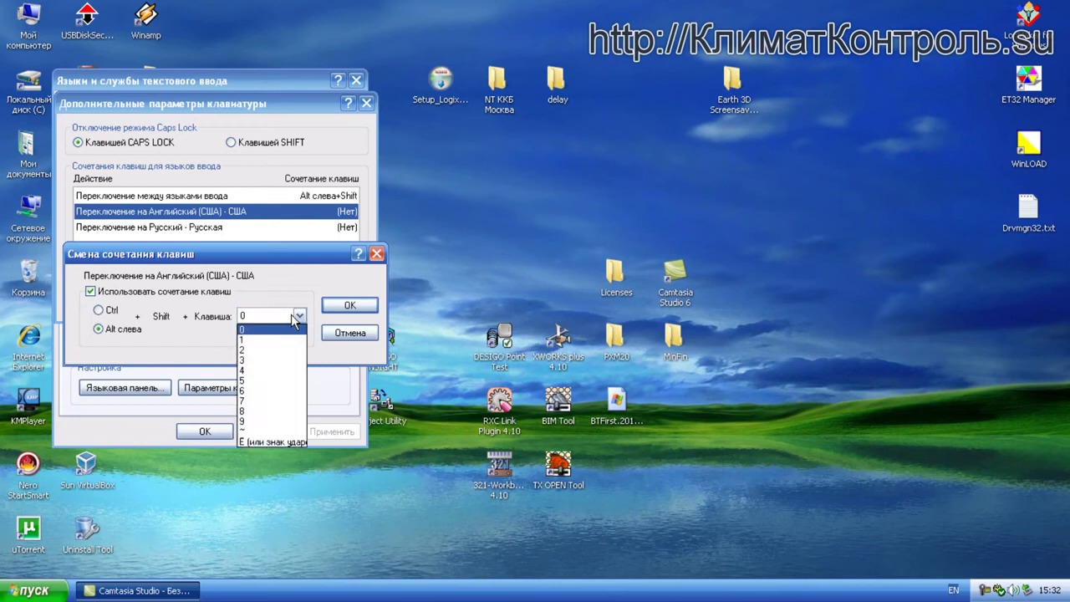
click(279, 339)
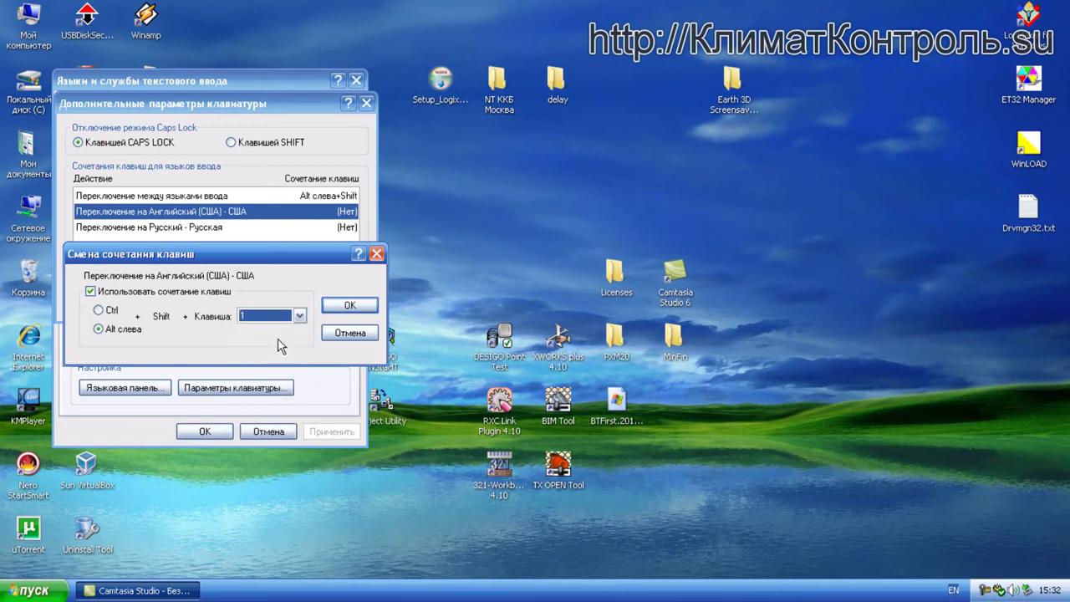
click(334, 306)
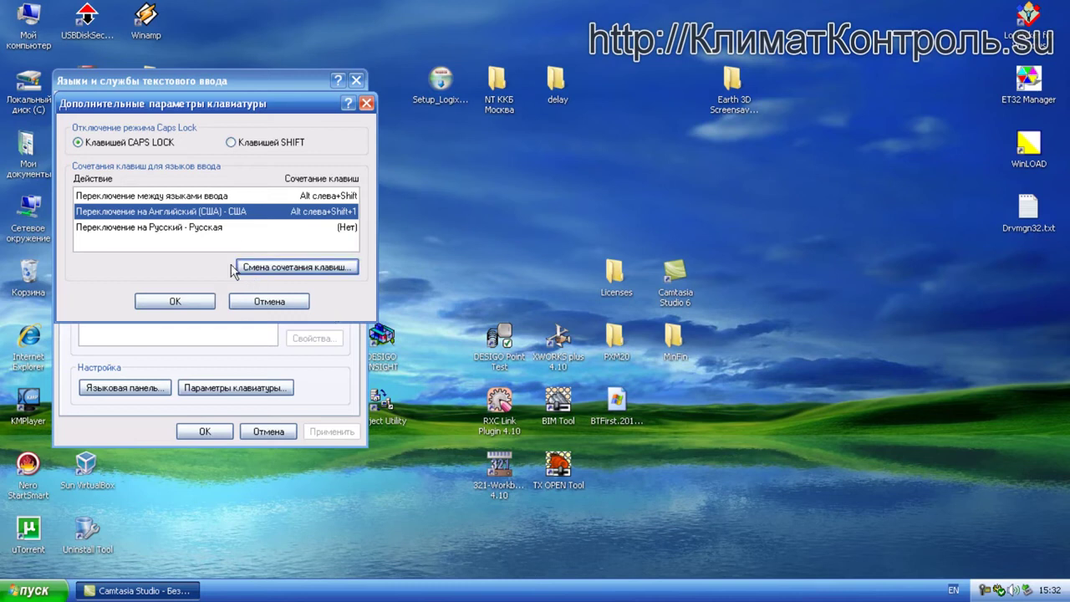
Assign Left Alt+Shift+2 for Russian, apply, and close the language settings.
click(235, 235)
click(276, 266)
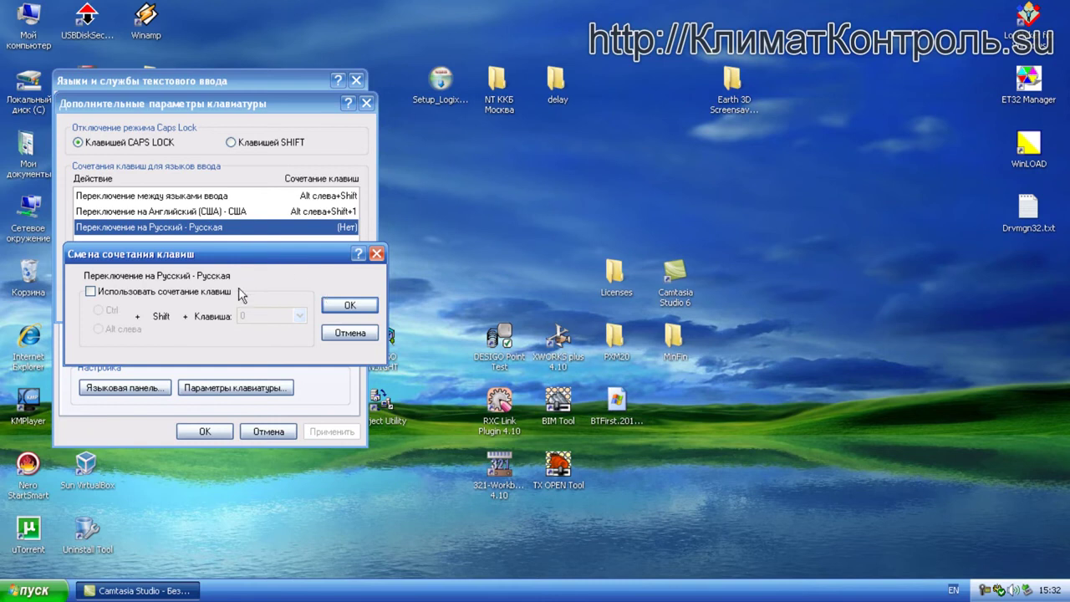
click(216, 293)
click(298, 316)
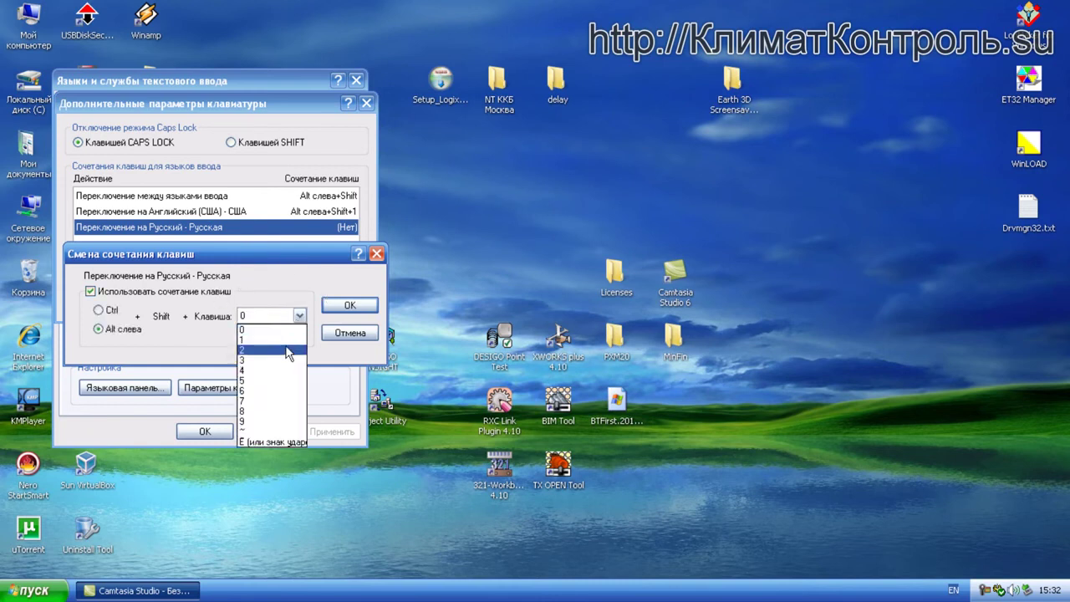
click(288, 350)
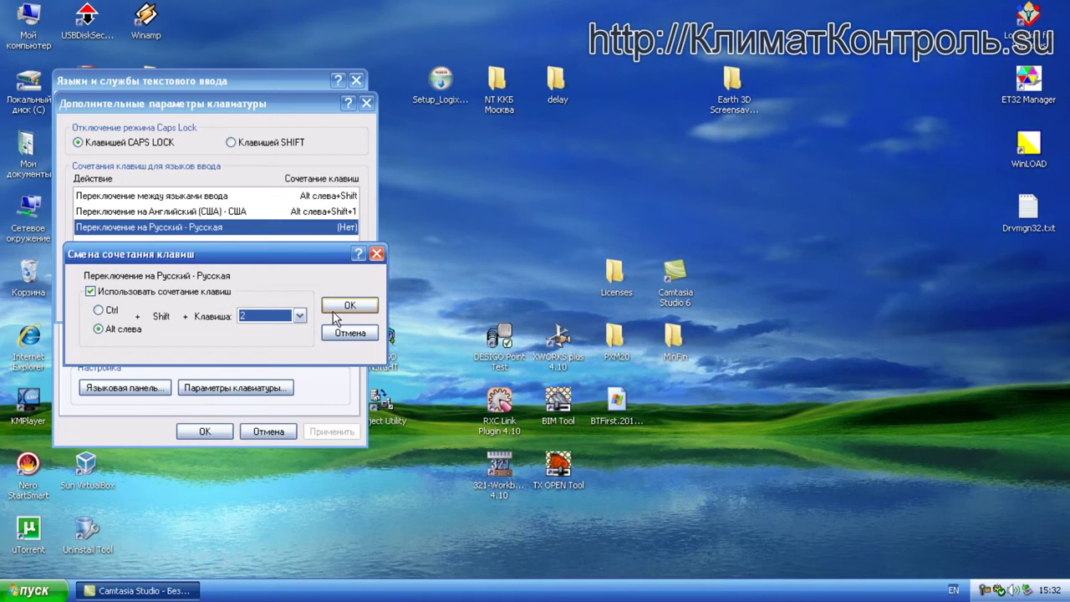
click(341, 306)
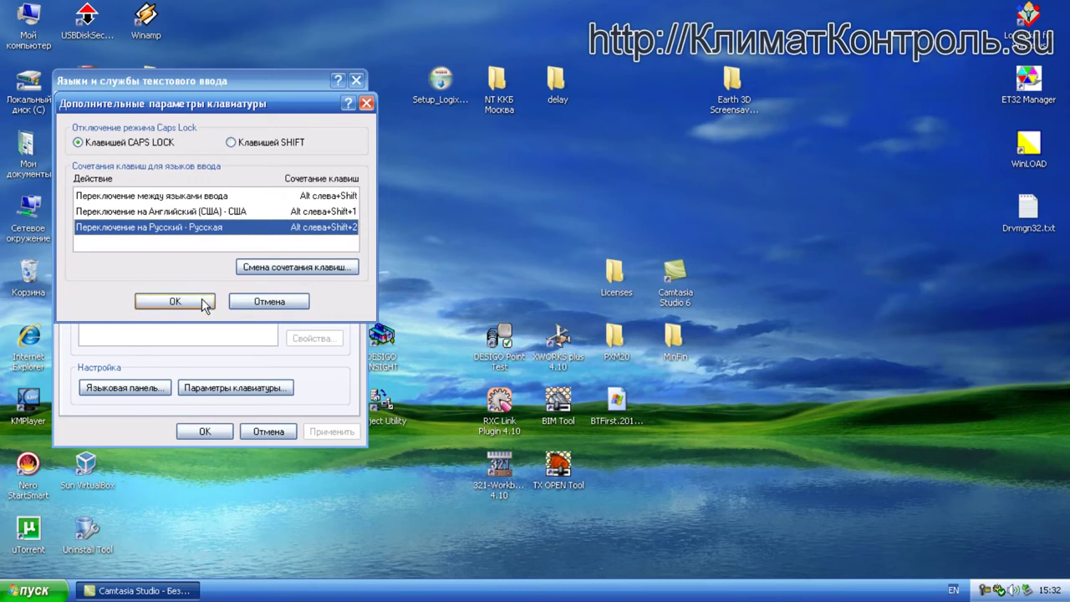
click(206, 301)
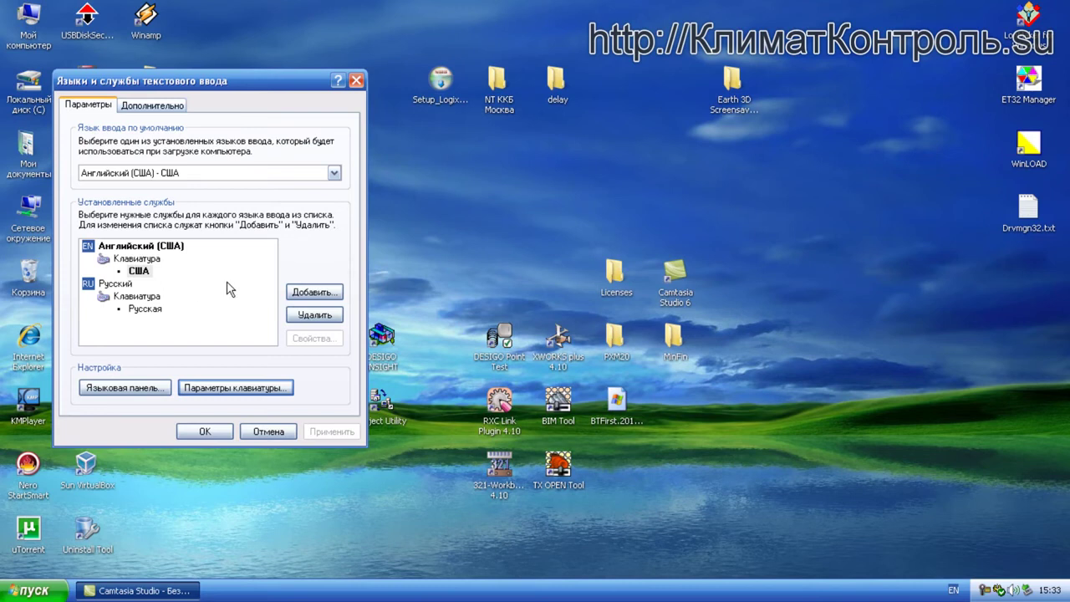
drag(205, 81, 485, 133)
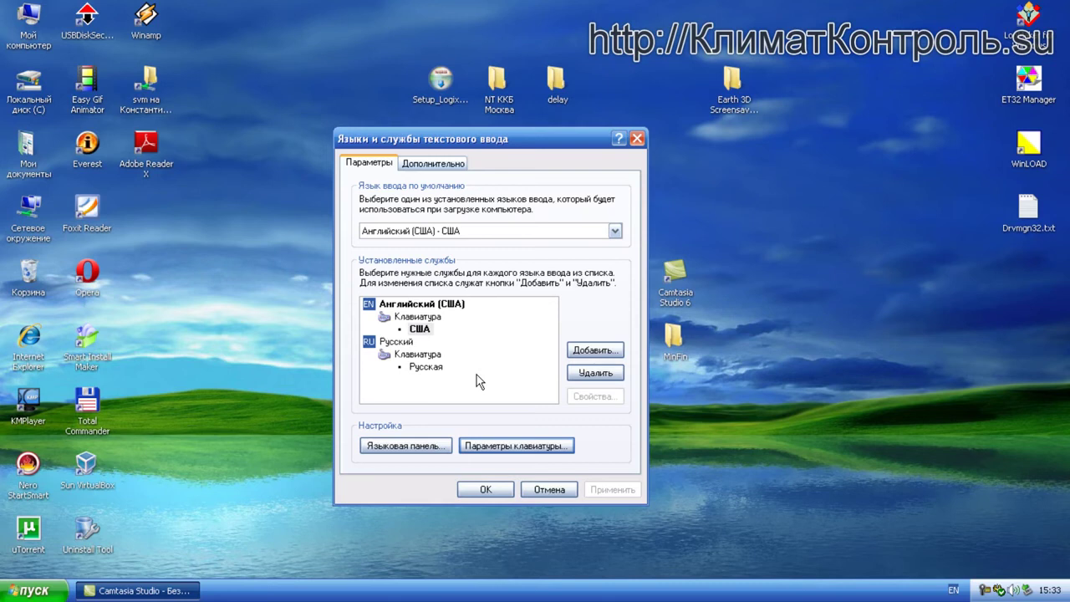
click(530, 492)
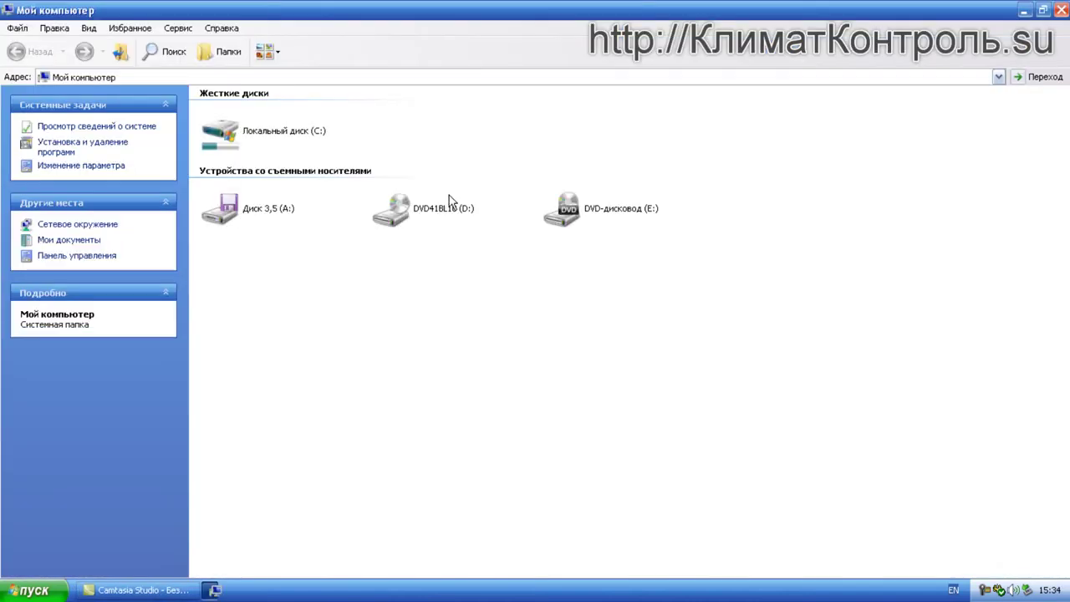
Dismiss the DESIGO INSIGHT installer and run AutoPlay.exe from the DVD's DESIGO Library CPS folder.
click(422, 215)
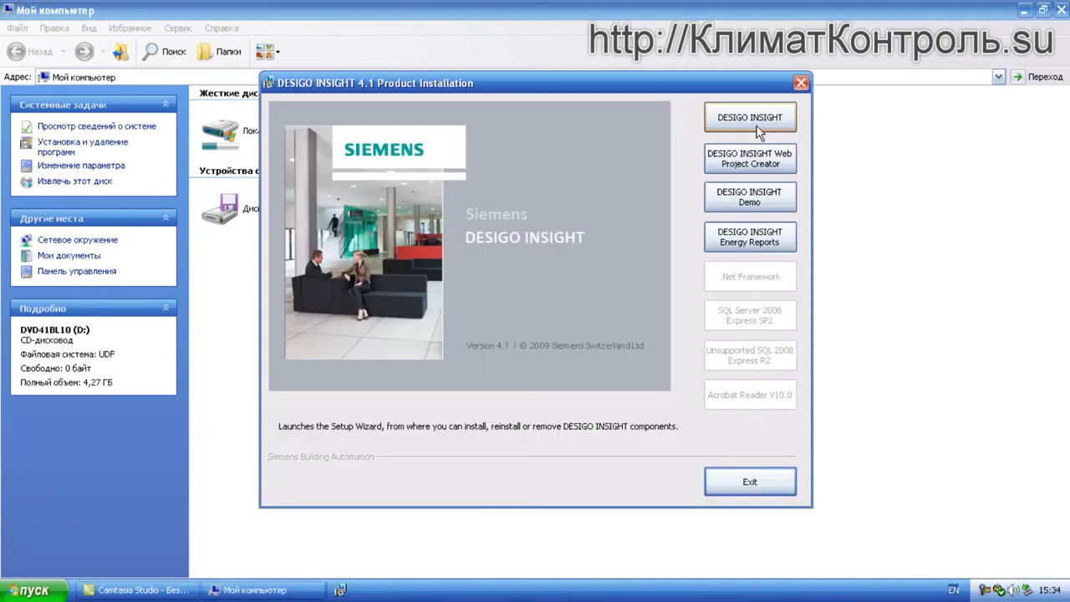
click(801, 81)
right_click(434, 210)
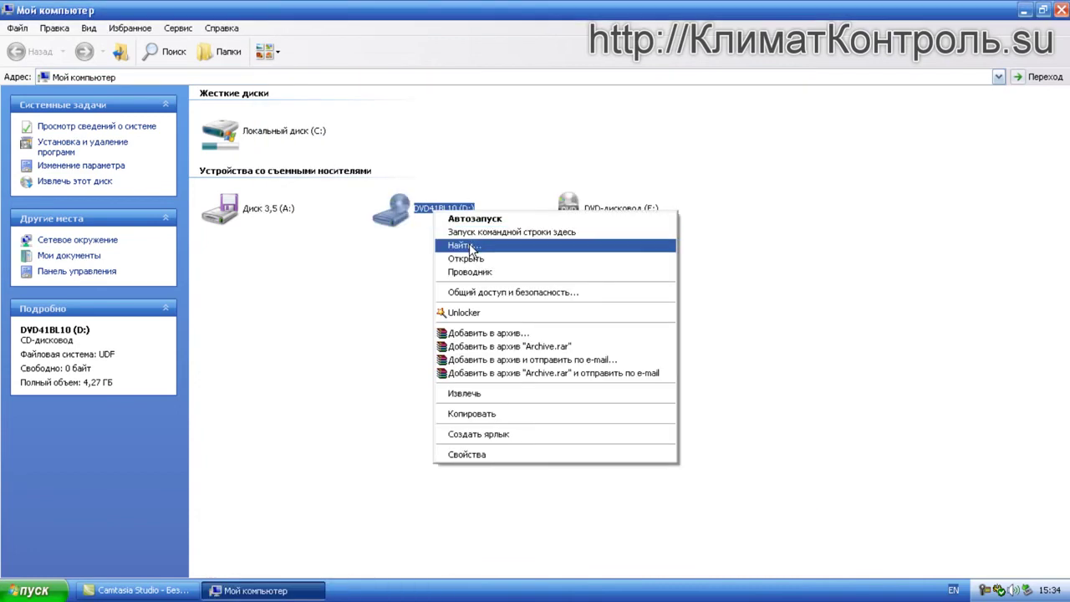
click(489, 261)
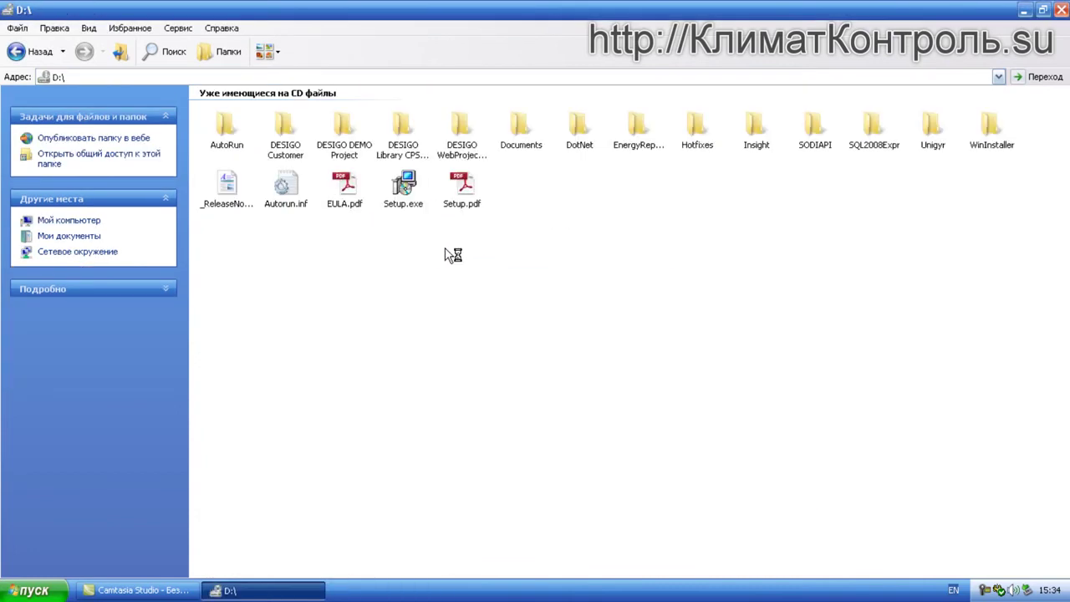
double_click(396, 130)
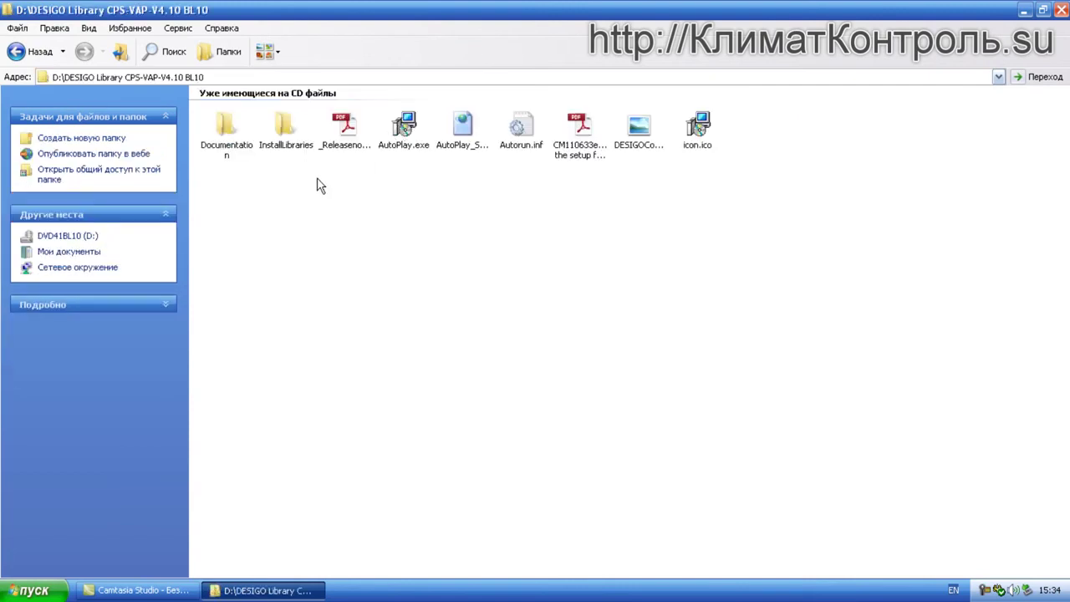
double_click(406, 140)
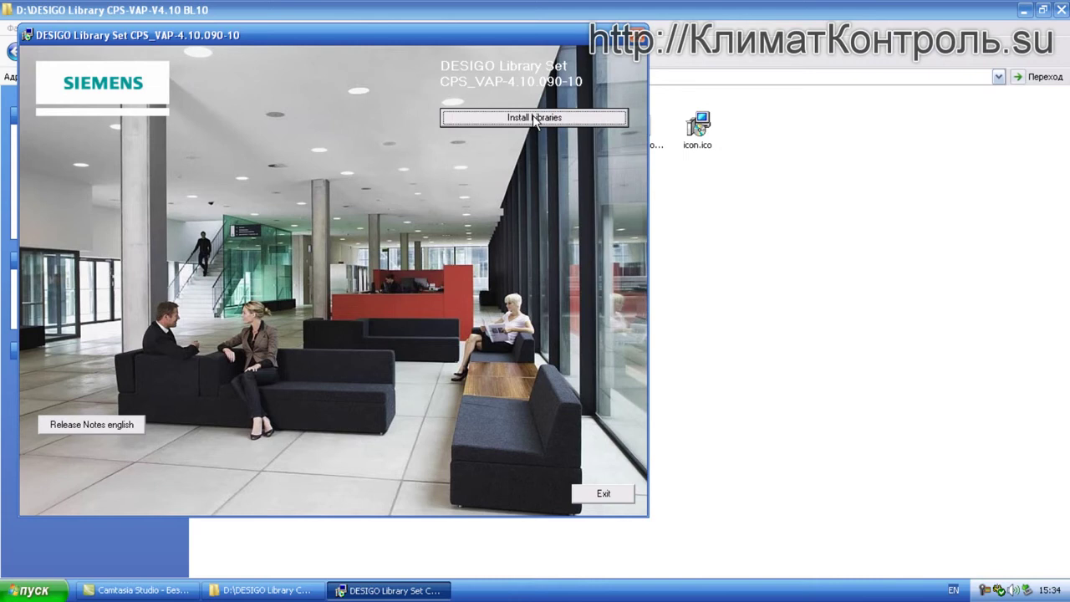
drag(336, 35, 446, 47)
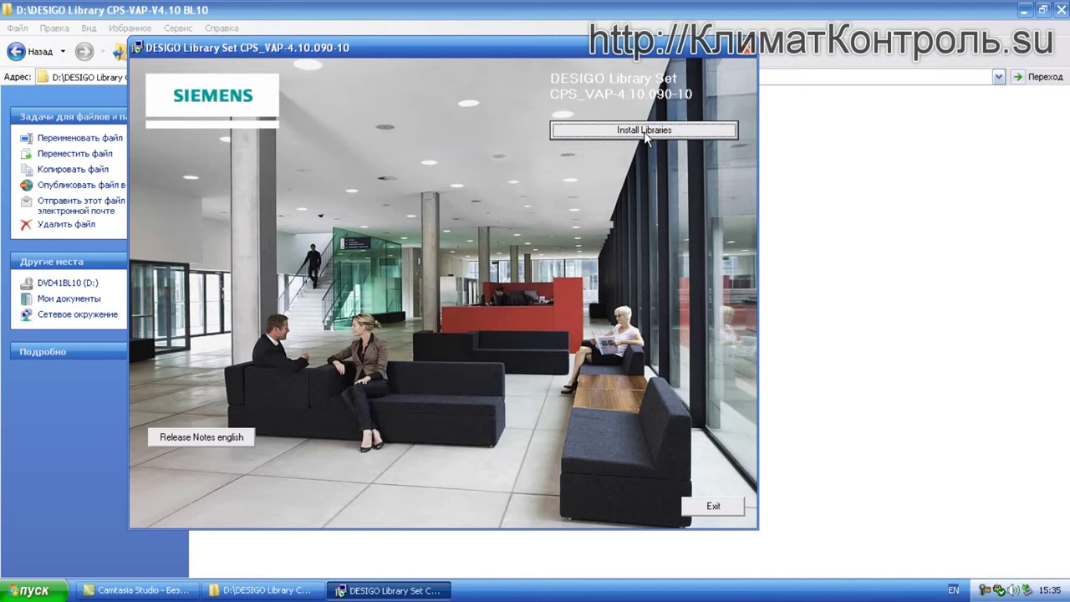
Install the INSIGHT libraries for DI 4.1 through the DESIGO Library Set wizard.
click(646, 132)
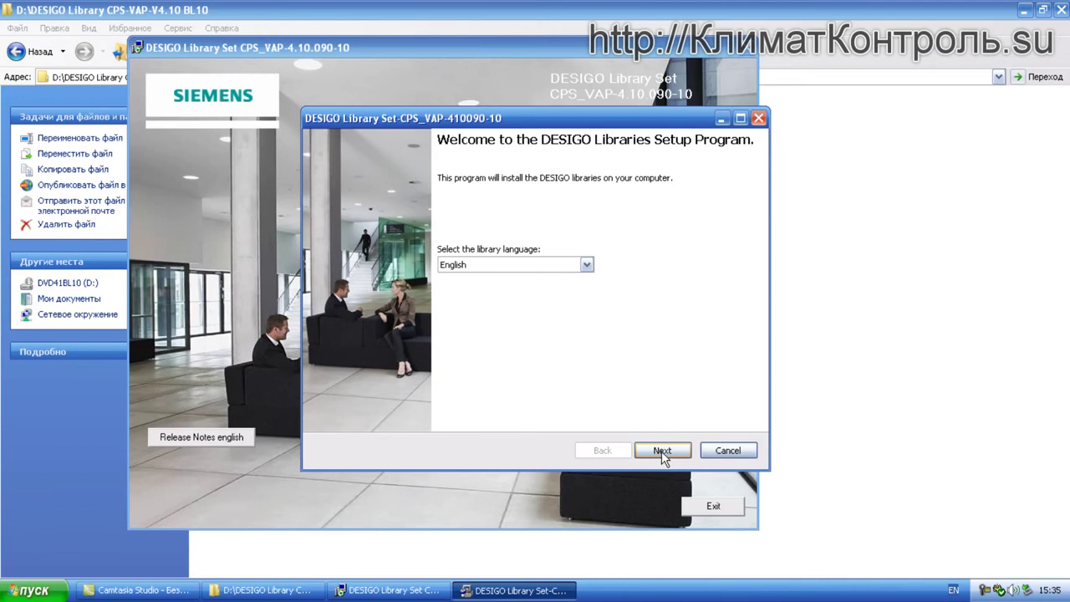
click(661, 450)
click(661, 450)
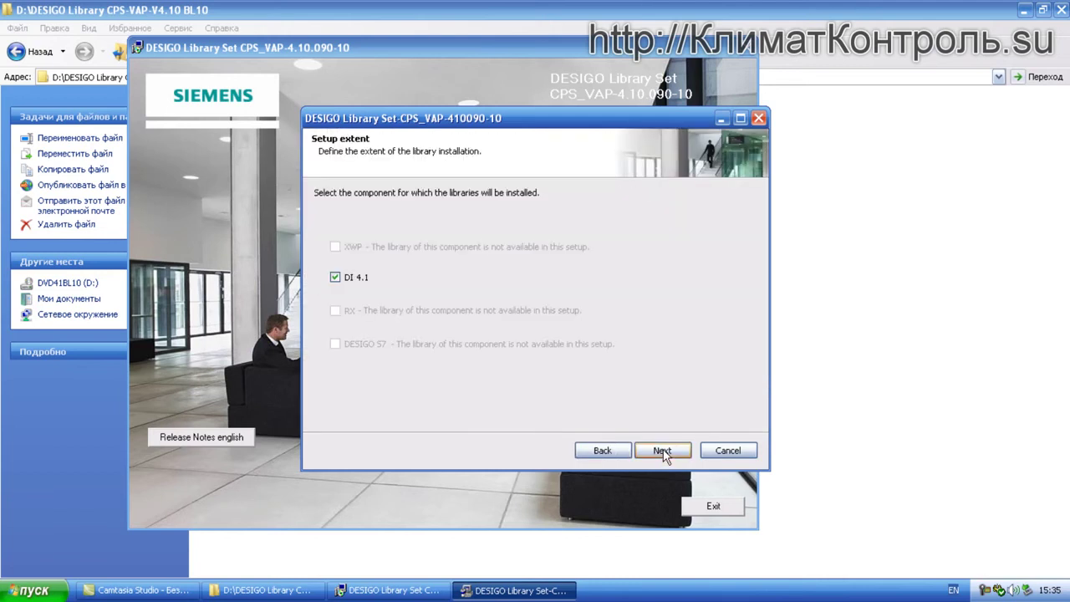
click(662, 451)
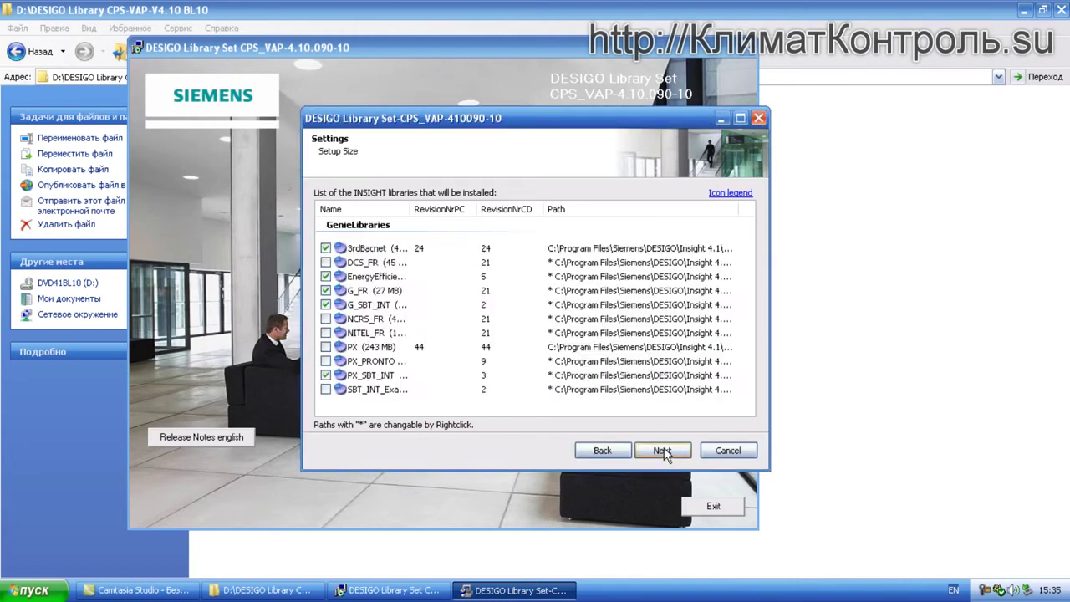
click(663, 452)
click(663, 452)
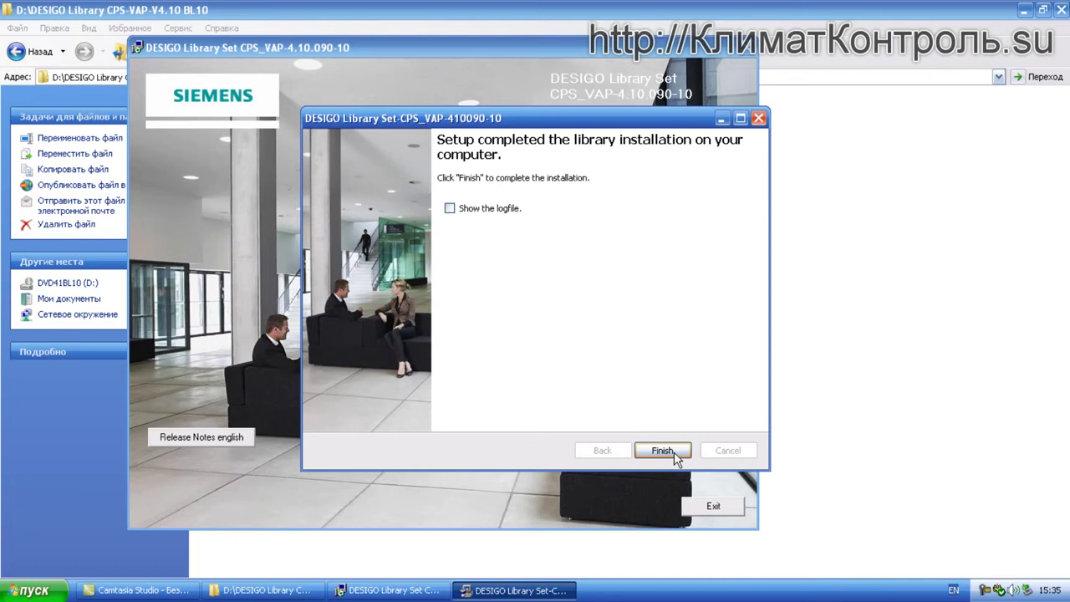
click(662, 451)
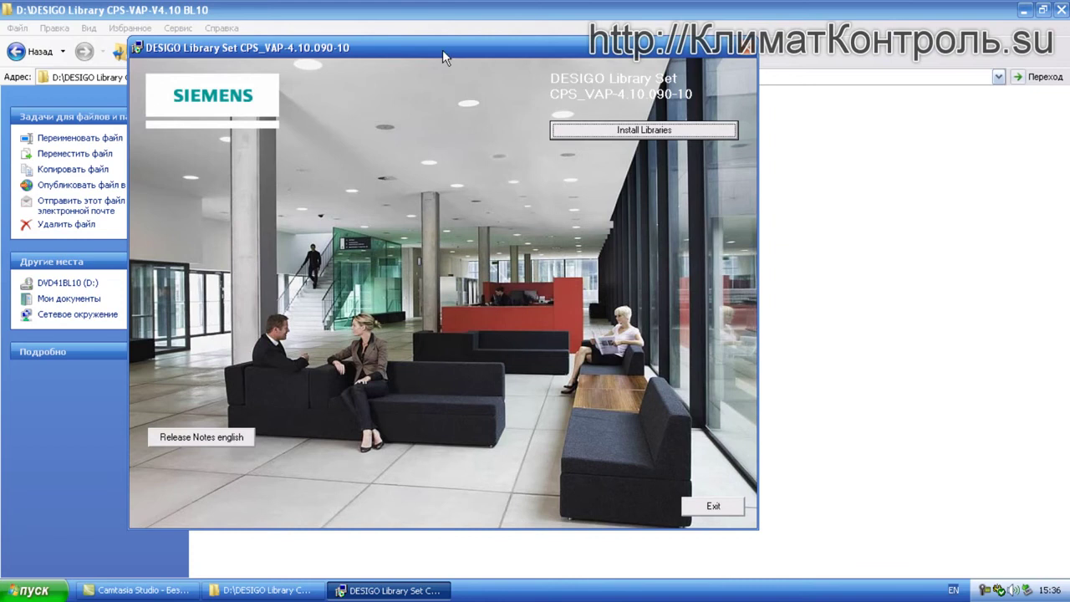
Close the DESIGO Library Set launcher and the D:\ DVD folder window.
drag(442, 49, 520, 45)
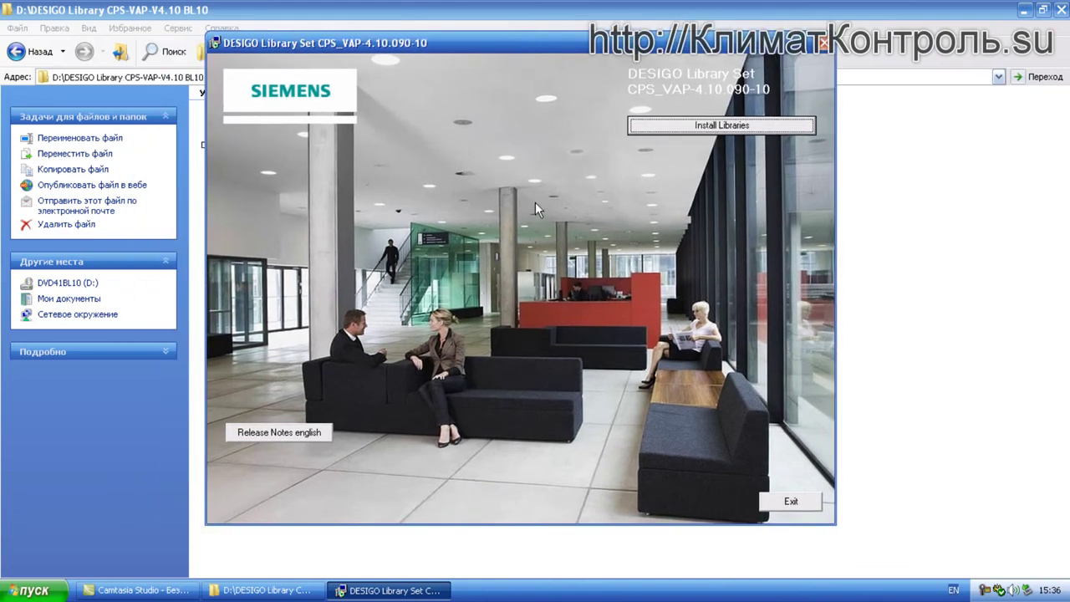
click(794, 501)
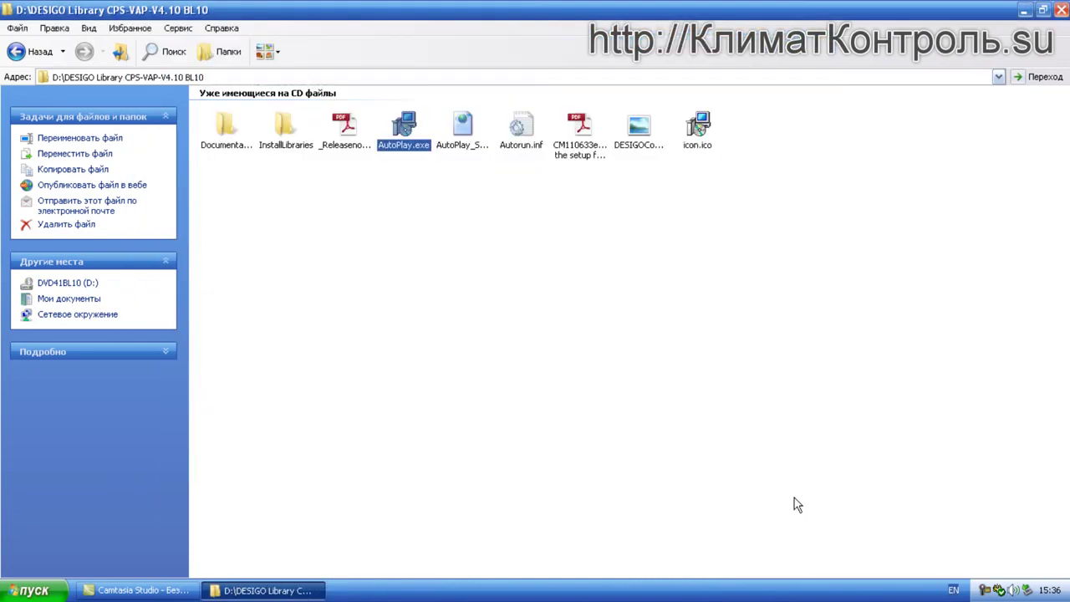
click(544, 343)
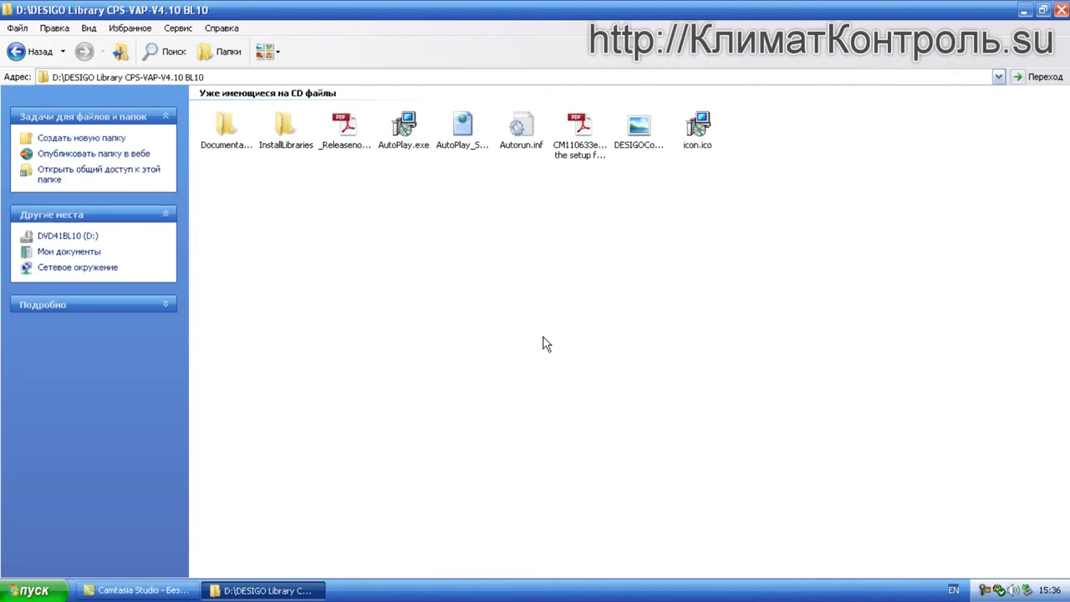
click(1062, 10)
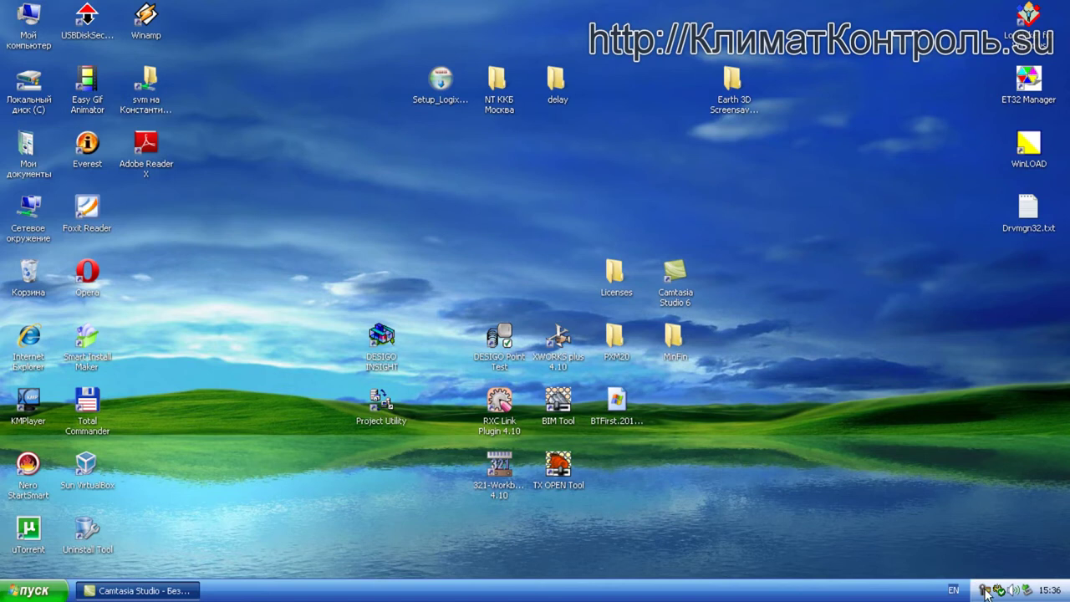
Launch Desigo Insight and reach its login with the PXC alarm pending.
key(F9)
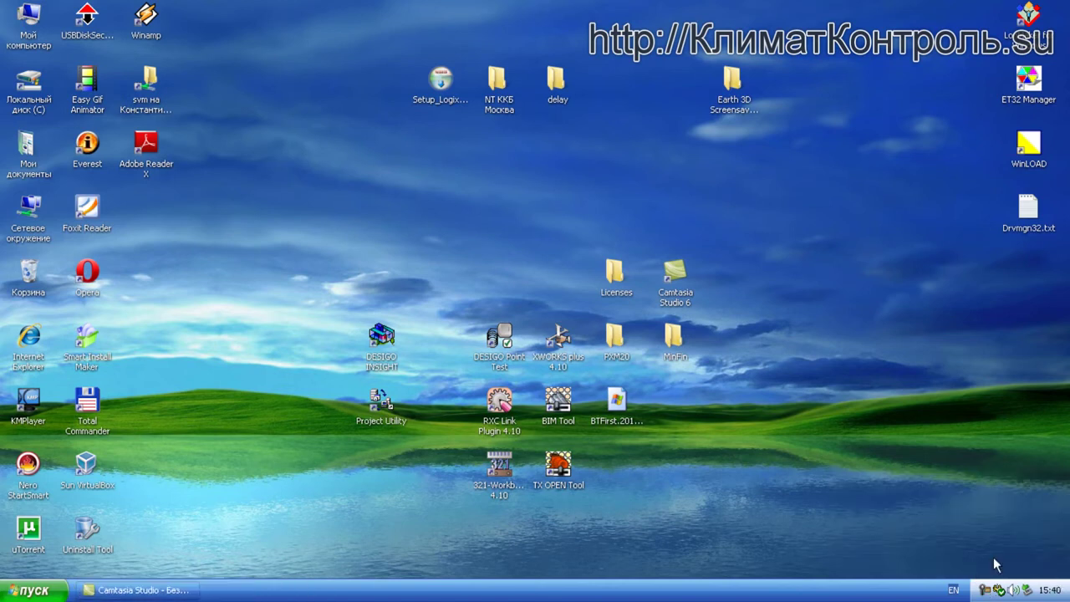
key(F9)
double_click(383, 350)
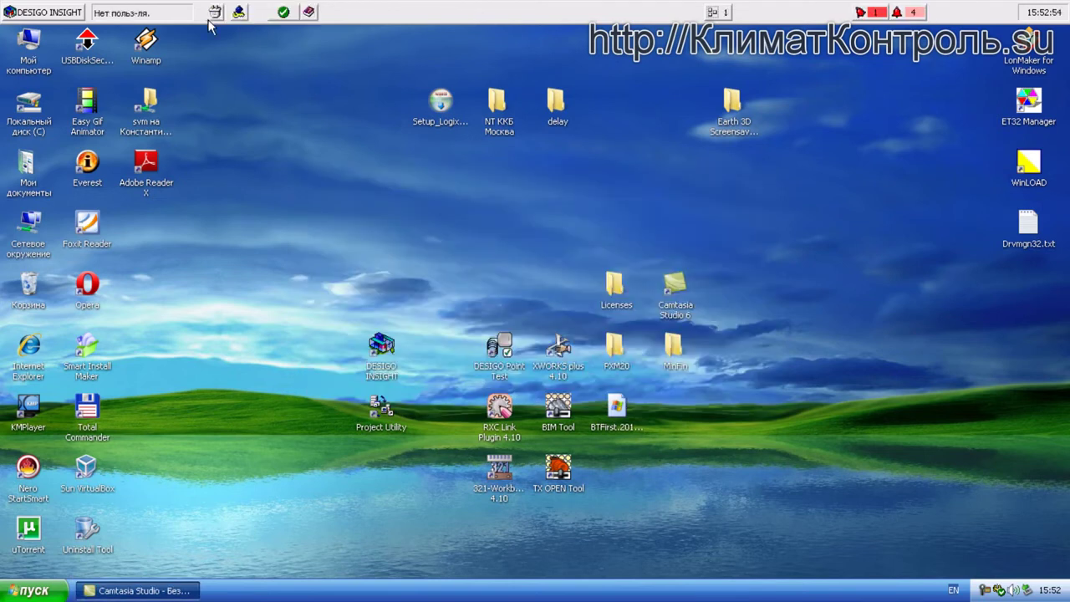
click(239, 12)
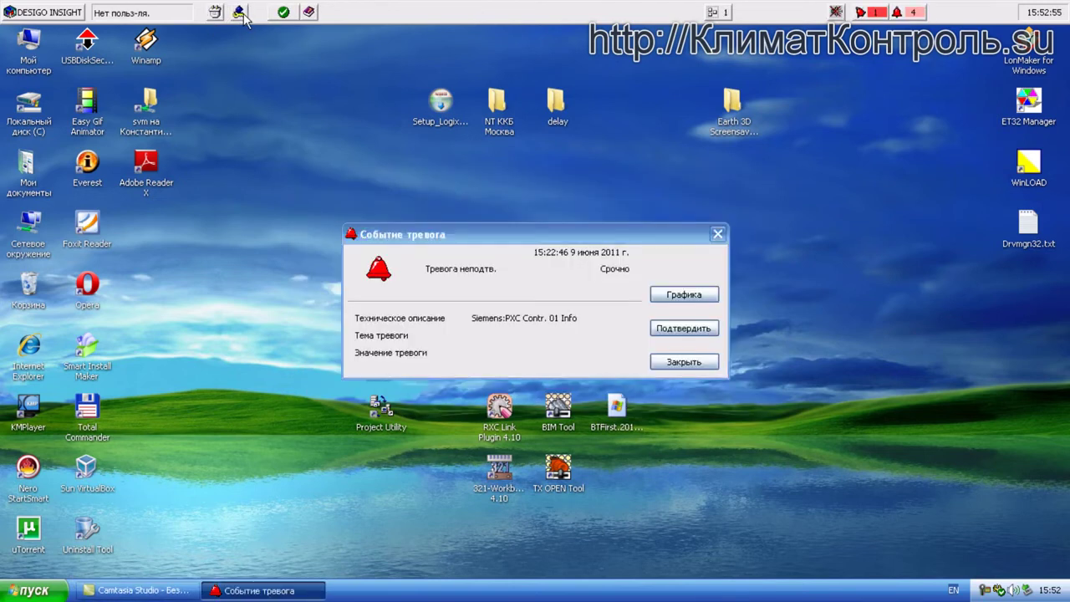
click(709, 243)
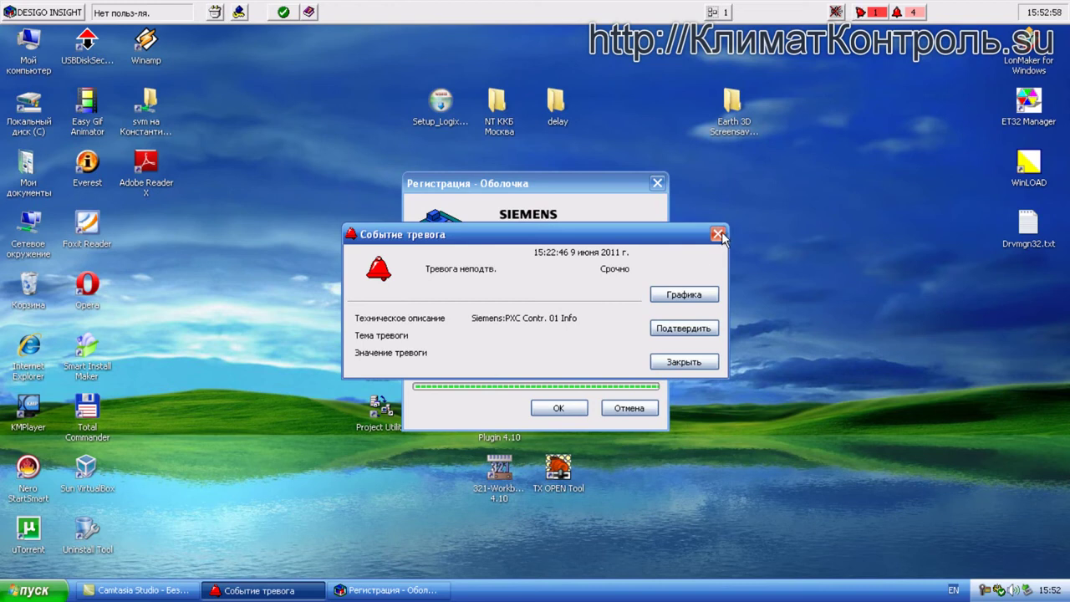
click(701, 332)
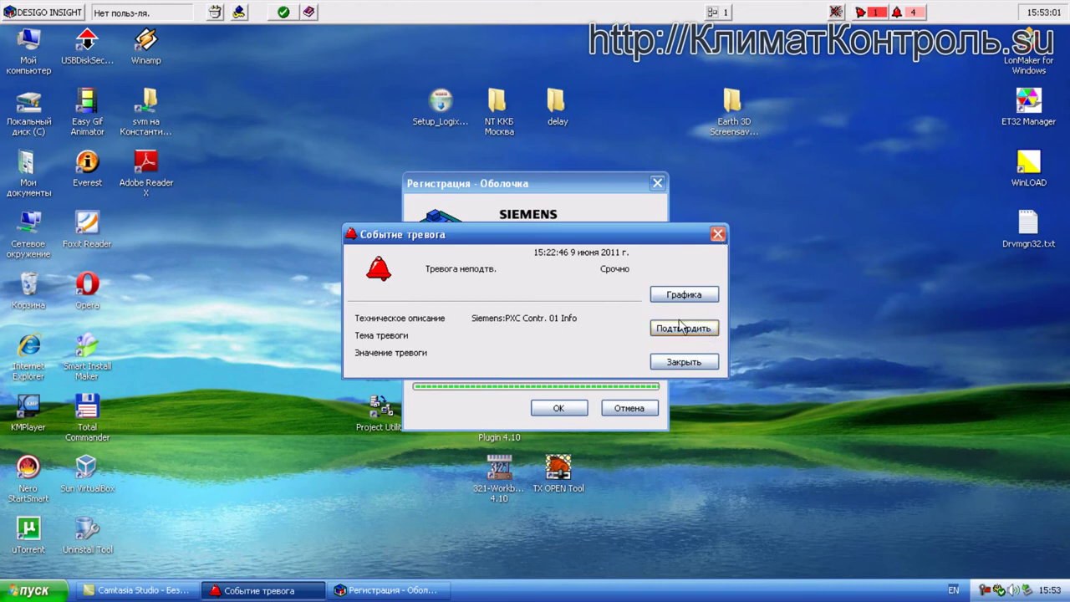
click(701, 332)
click(691, 333)
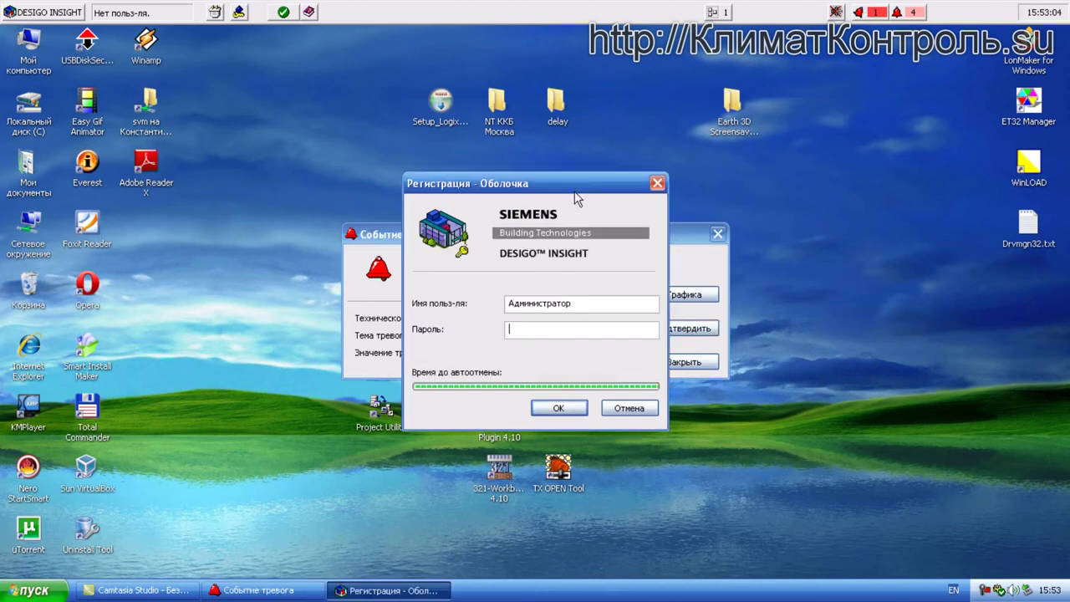
click(689, 333)
click(597, 210)
click(710, 333)
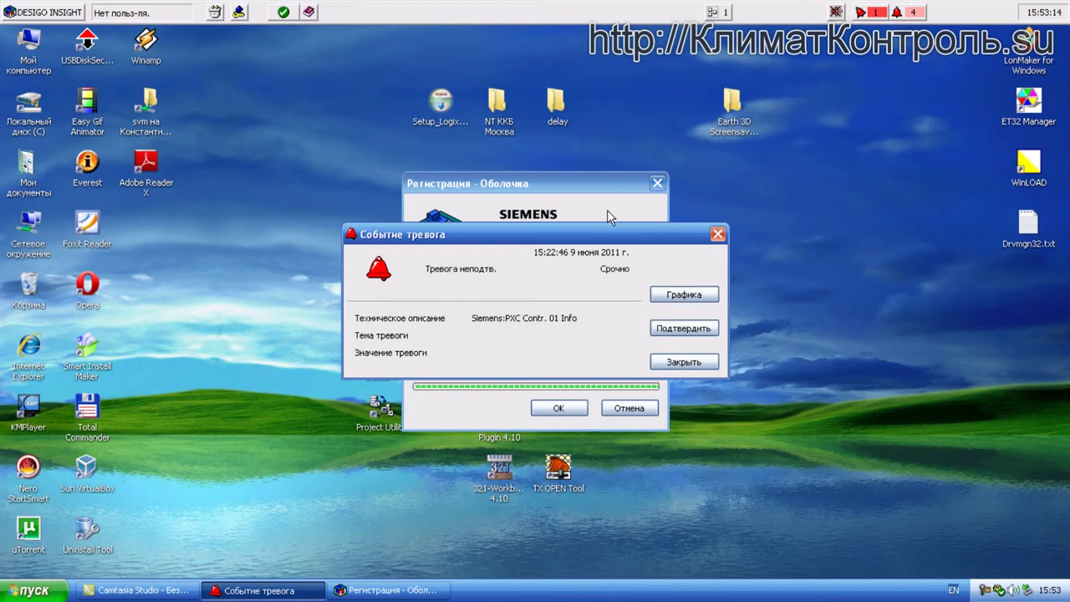
Log in as Администратор, then acknowledge and close the PXC Contr. 01 alarm.
click(610, 216)
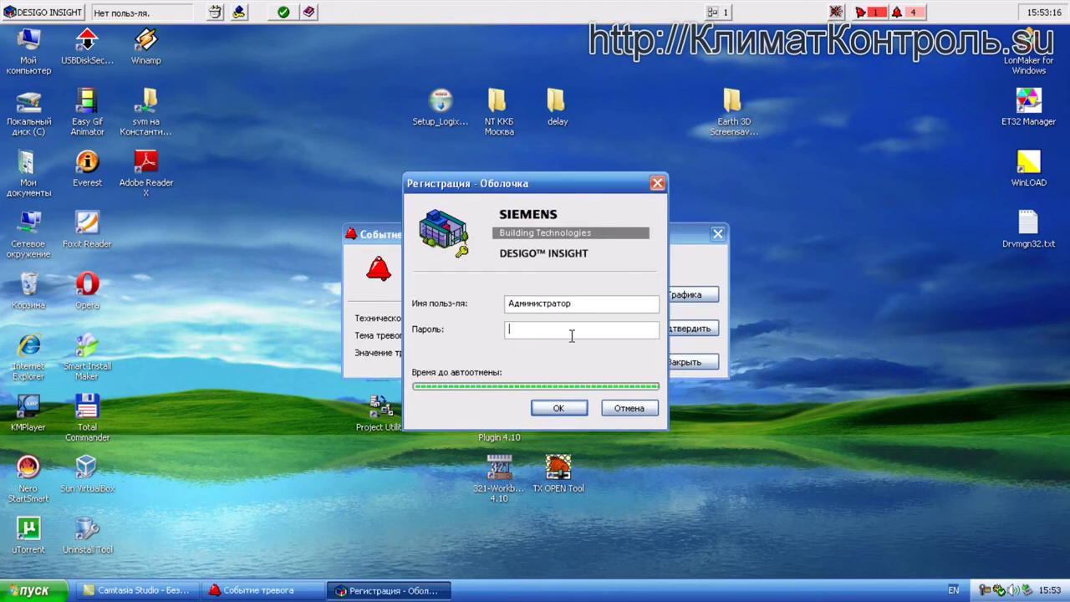
text(*******)
key(Return)
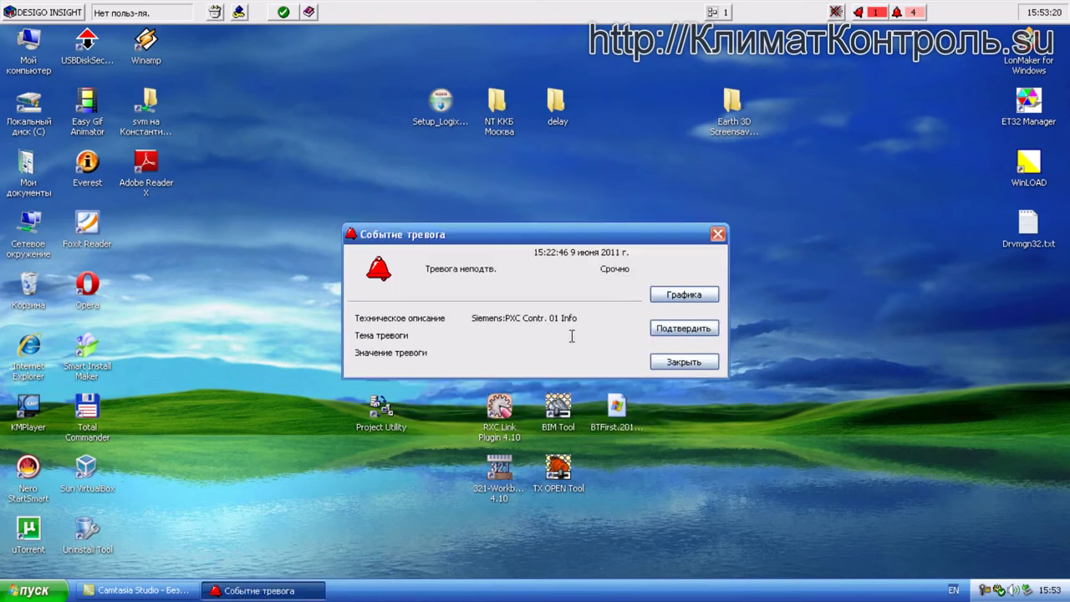
click(684, 332)
click(685, 362)
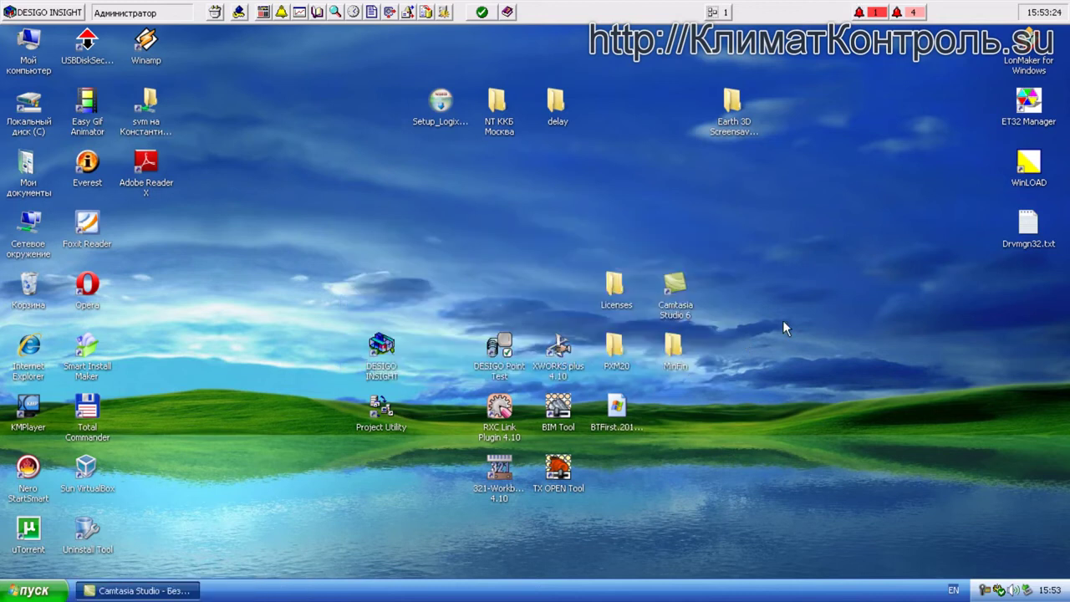
Launch CITECT Explorer from Start > All Programs > DESIGO INSIGHT 4.1.
click(29, 590)
mouse_move(79, 532)
mouse_move(284, 575)
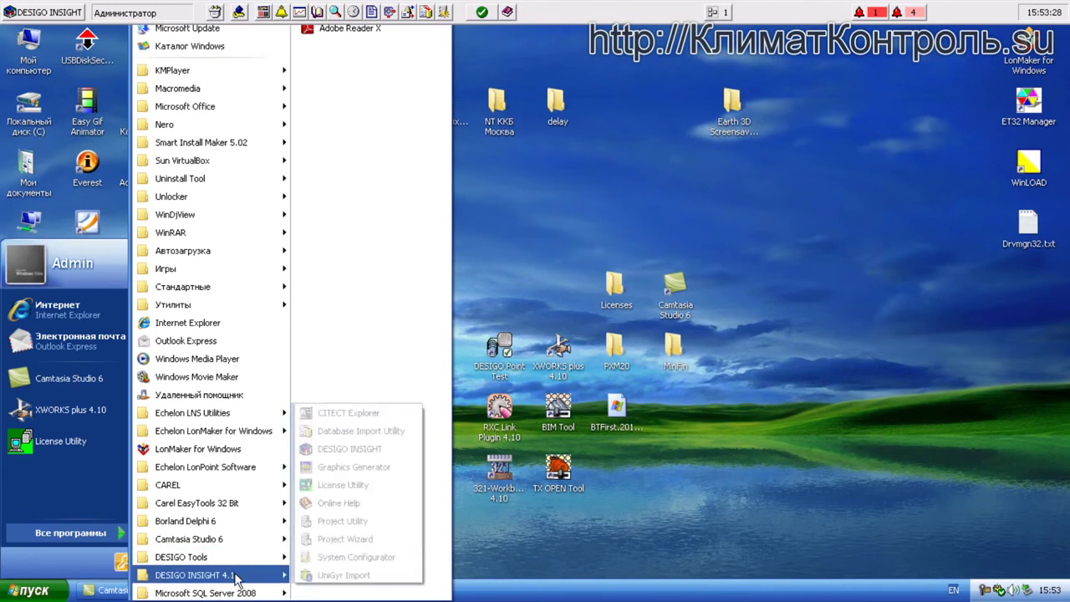
click(376, 413)
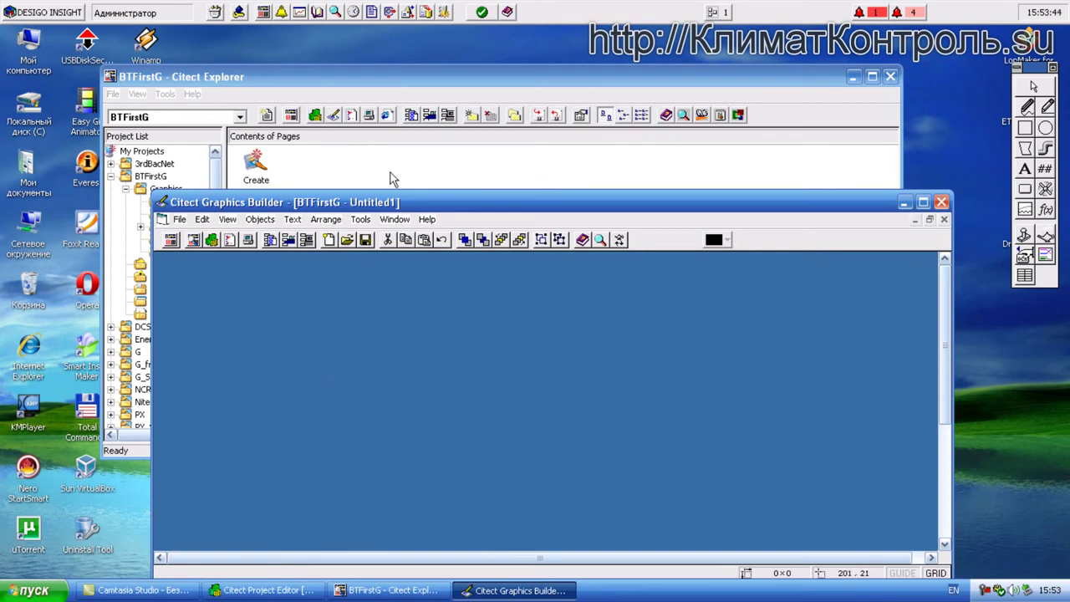
drag(424, 207, 449, 142)
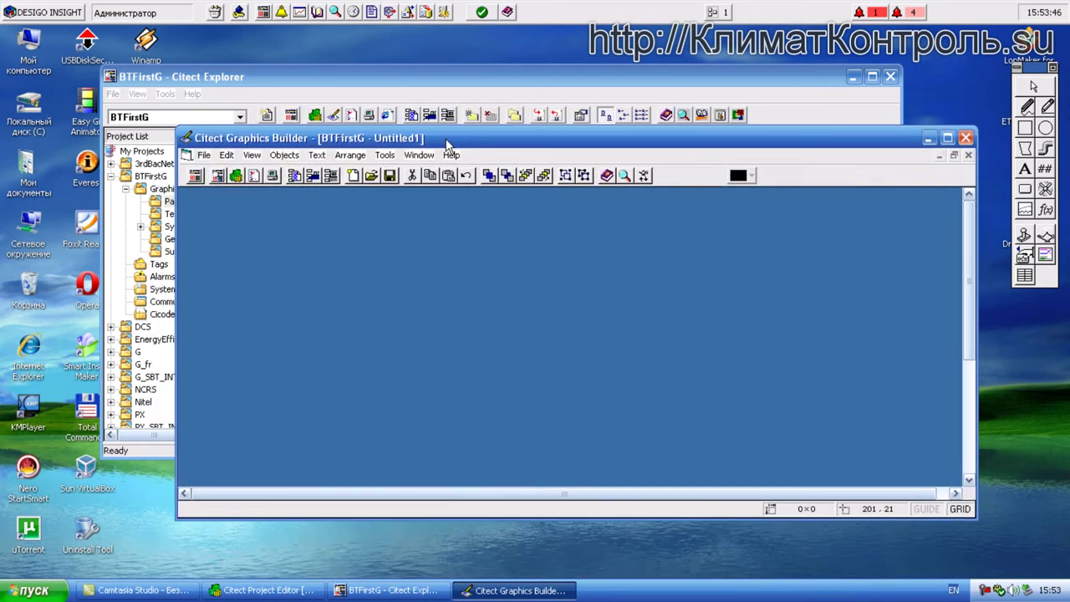
click(416, 80)
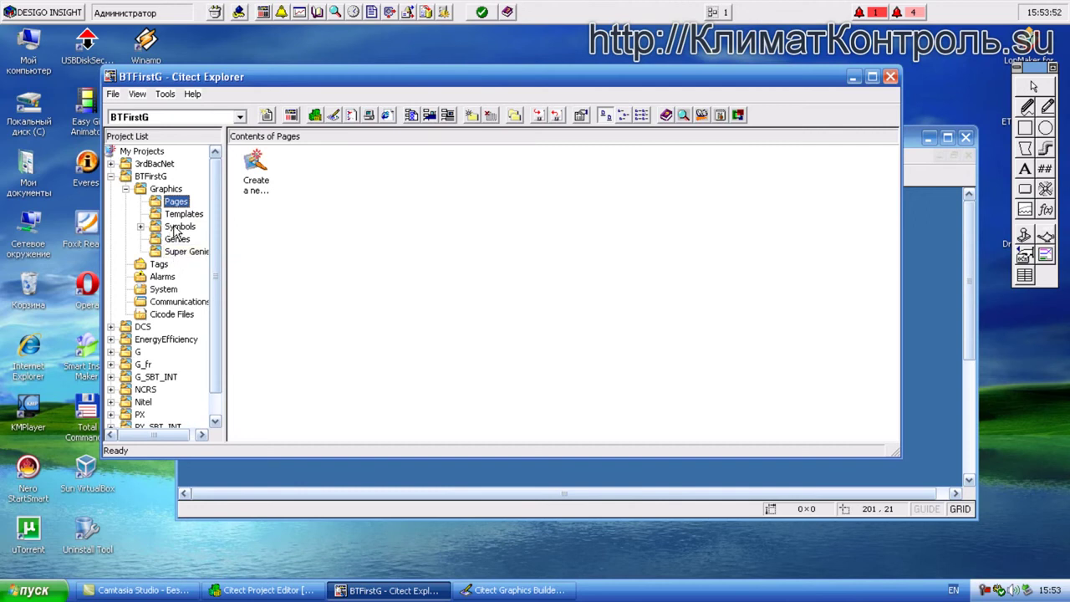
Browse BTFirstG's Symbols, Templates and Pages folders, then bring up the Citect Project Editor.
click(176, 227)
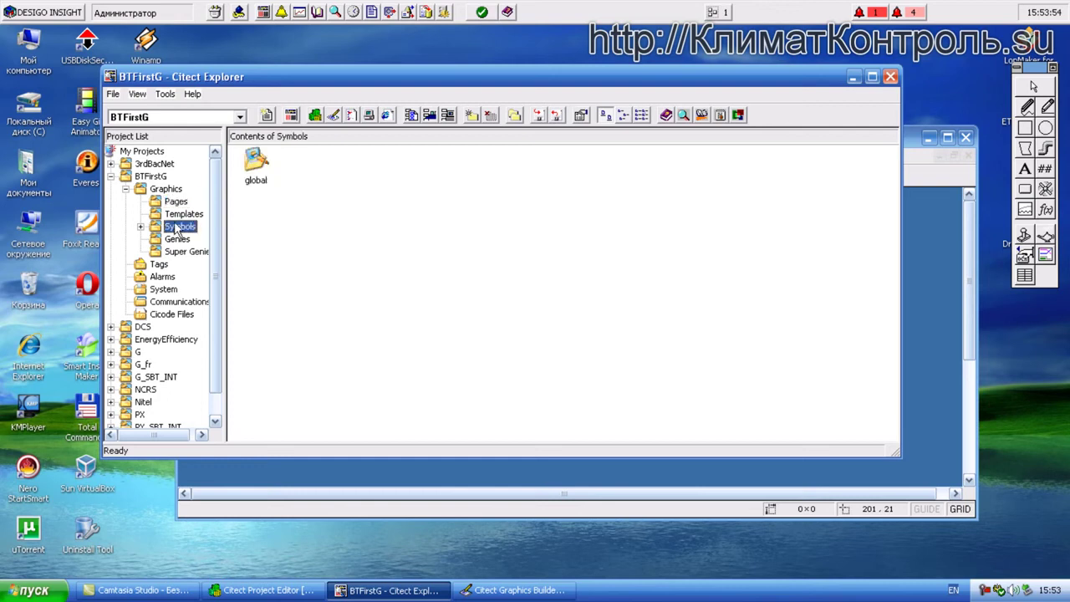
click(176, 203)
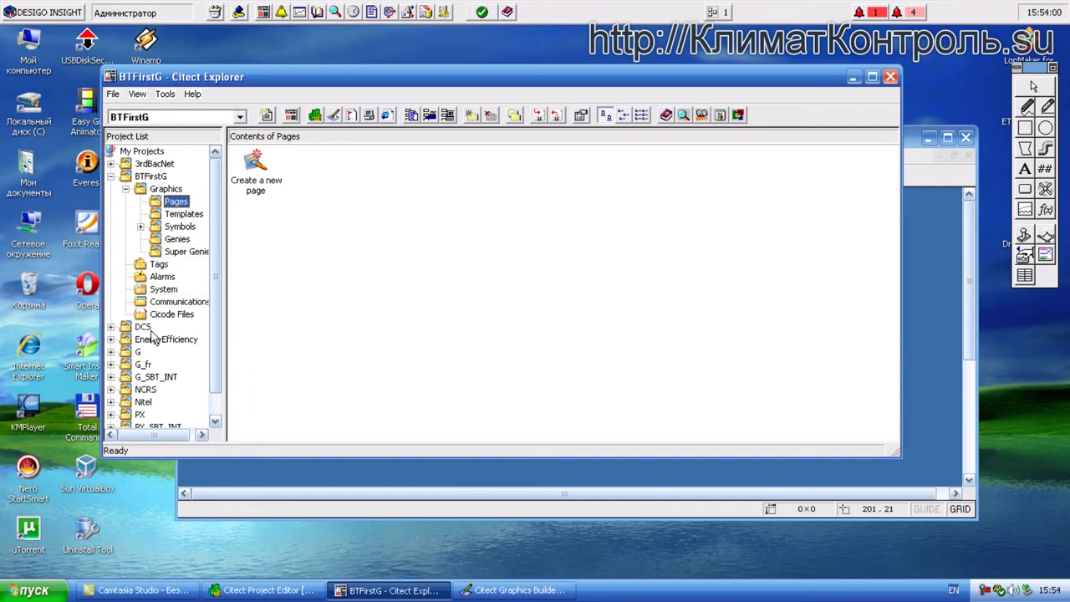
click(146, 327)
click(182, 214)
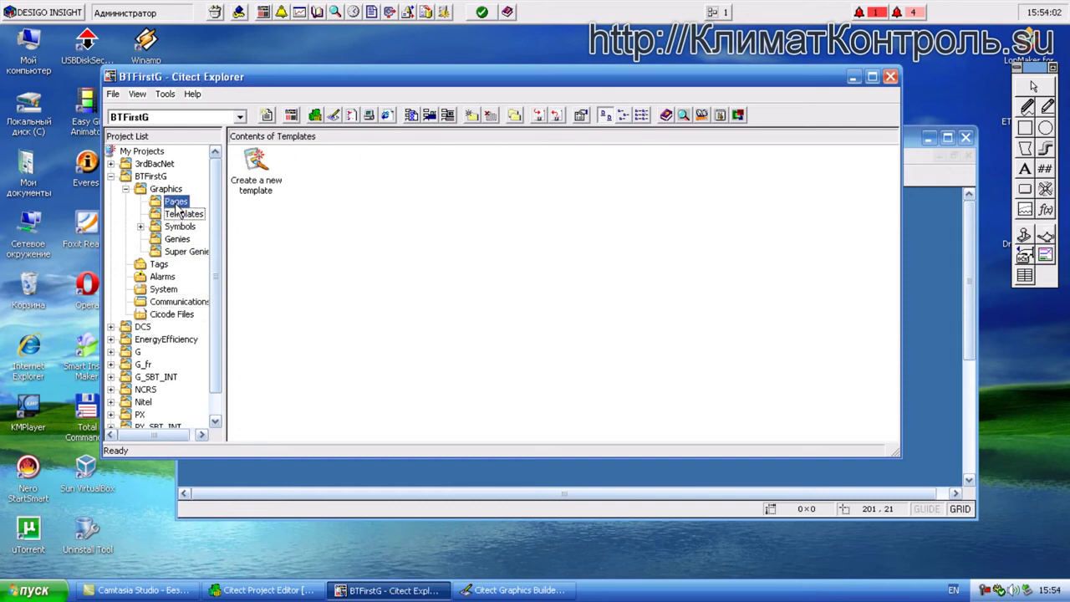
click(176, 202)
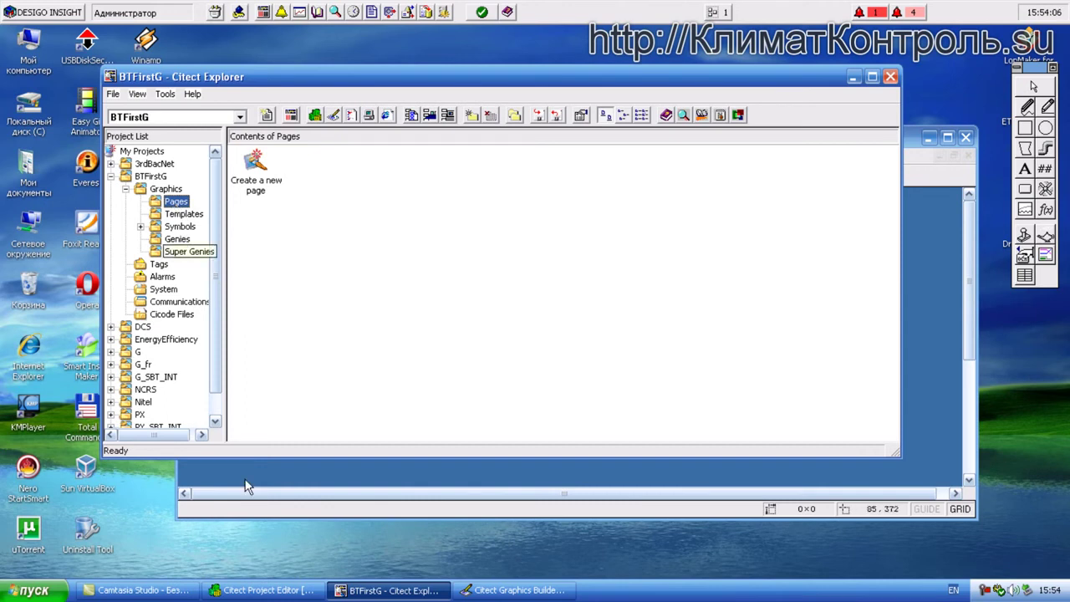
click(274, 591)
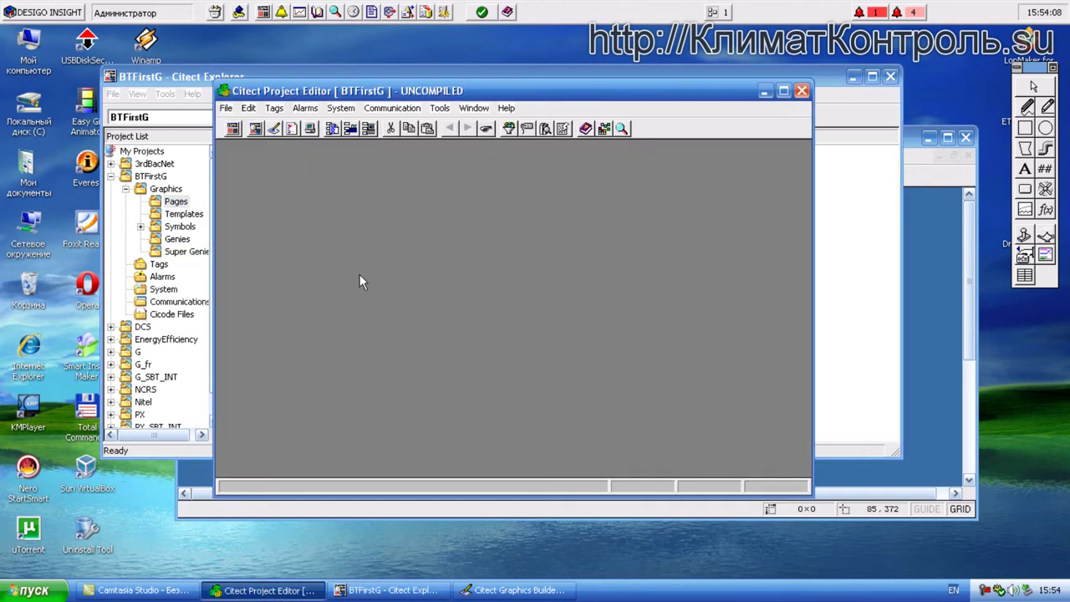
Nudge the BTFirstG Project Editor window and look through the File and System menus.
drag(474, 98, 491, 114)
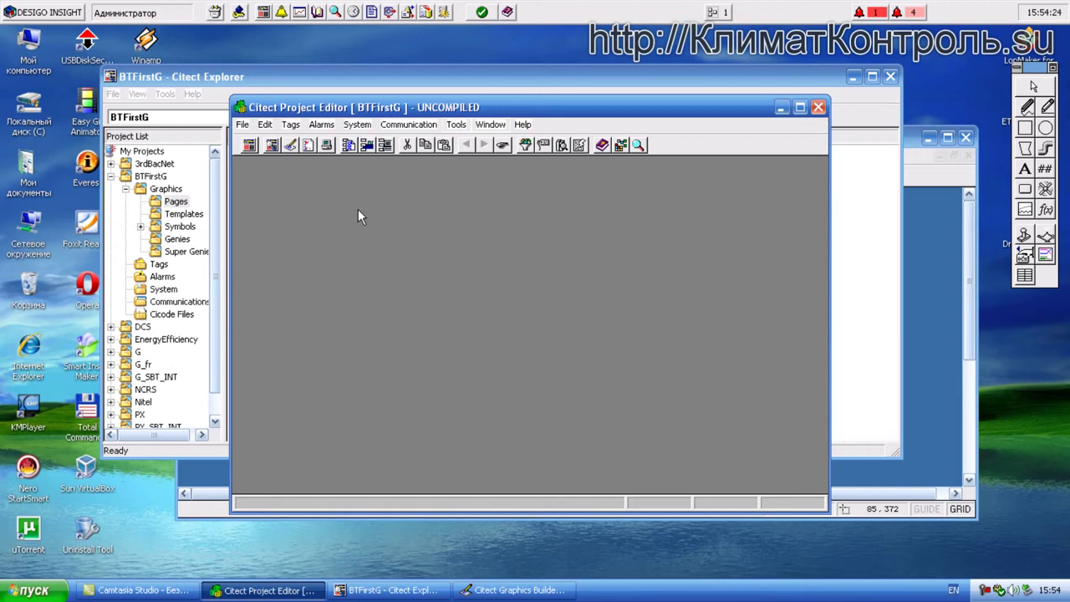
click(242, 126)
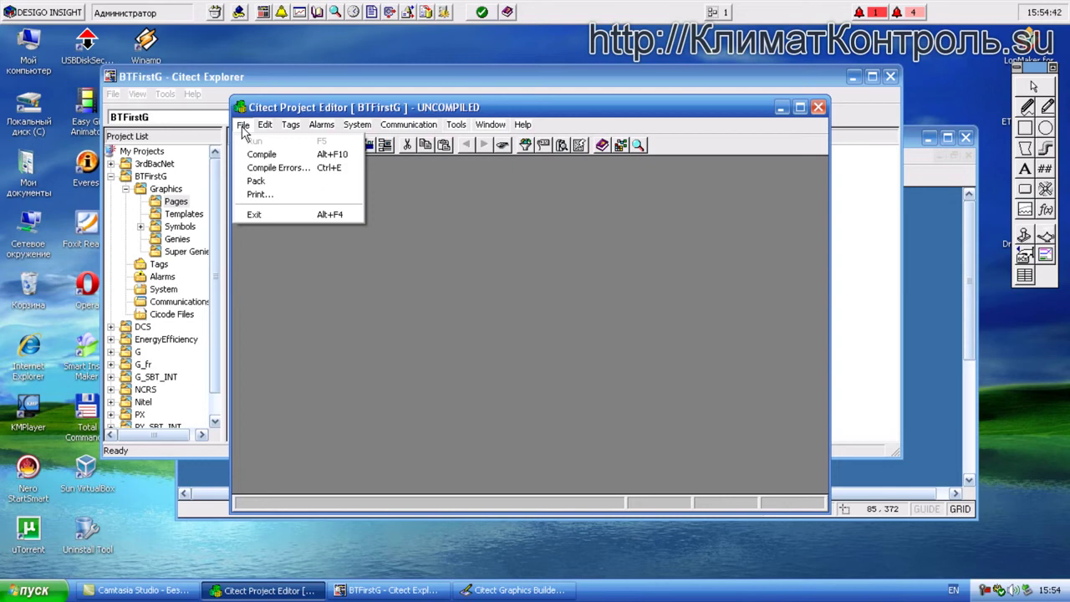
mouse_move(360, 130)
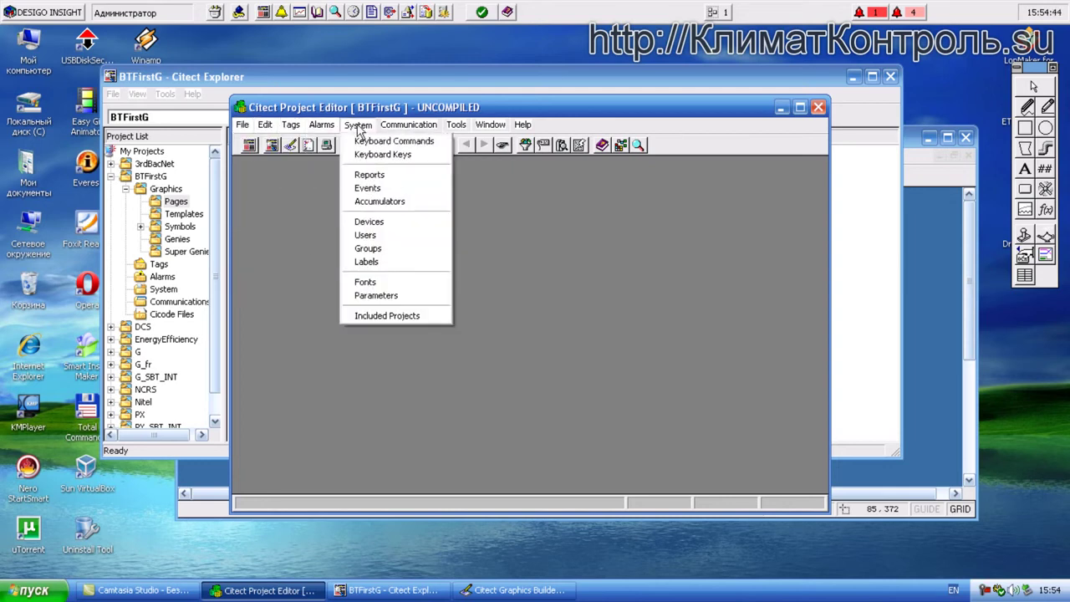
Open System > Included Projects and enter PX as the project name.
click(395, 316)
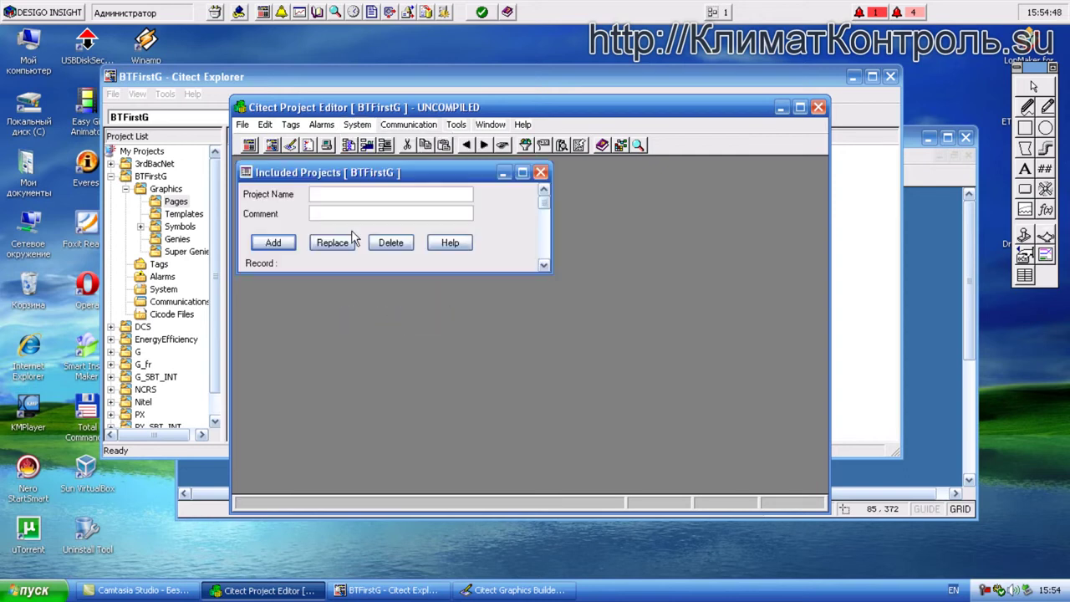
click(368, 195)
text(PX)
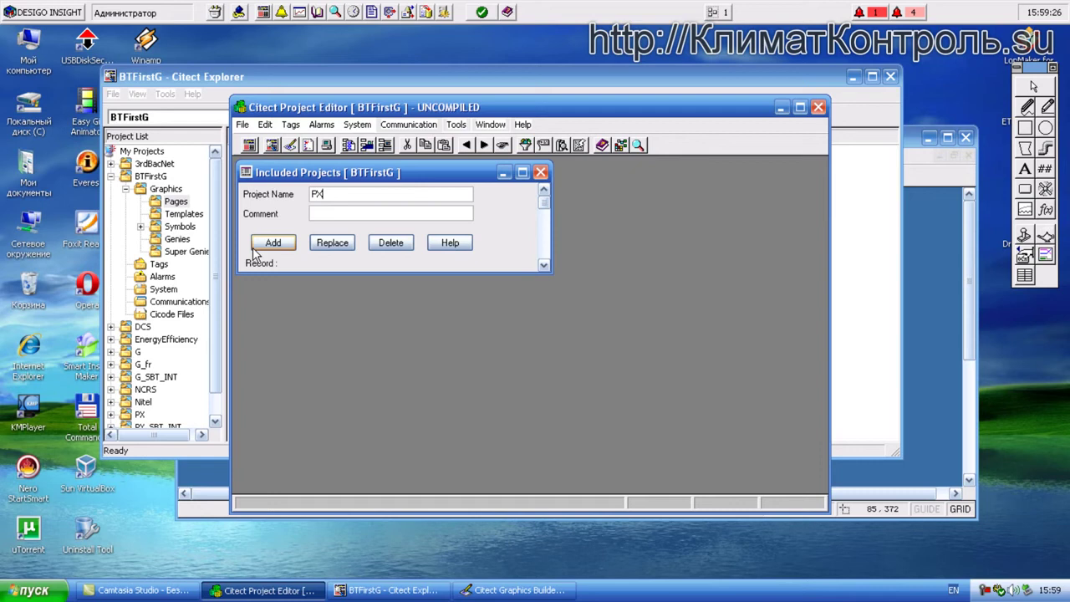
Correct the mistyped name back to PX and add it as an included project.
text(1c)
key(BackSpace)
key(BackSpace)
click(277, 249)
click(274, 244)
Extend the name to PX_SBT_INT and add it as a second included project.
click(334, 194)
text(_)
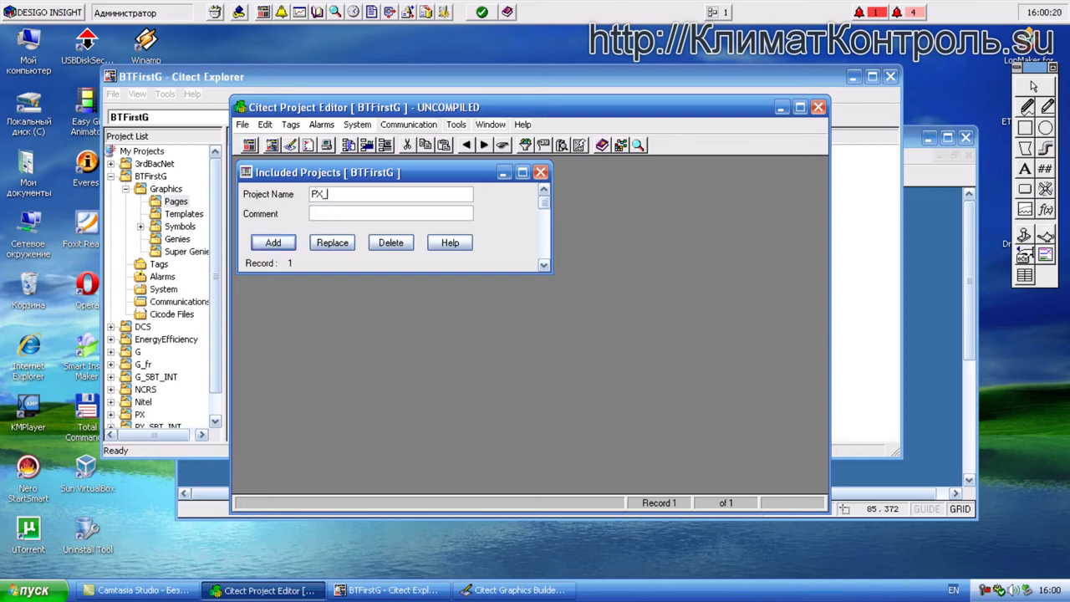
text(SBT_INT)
click(274, 242)
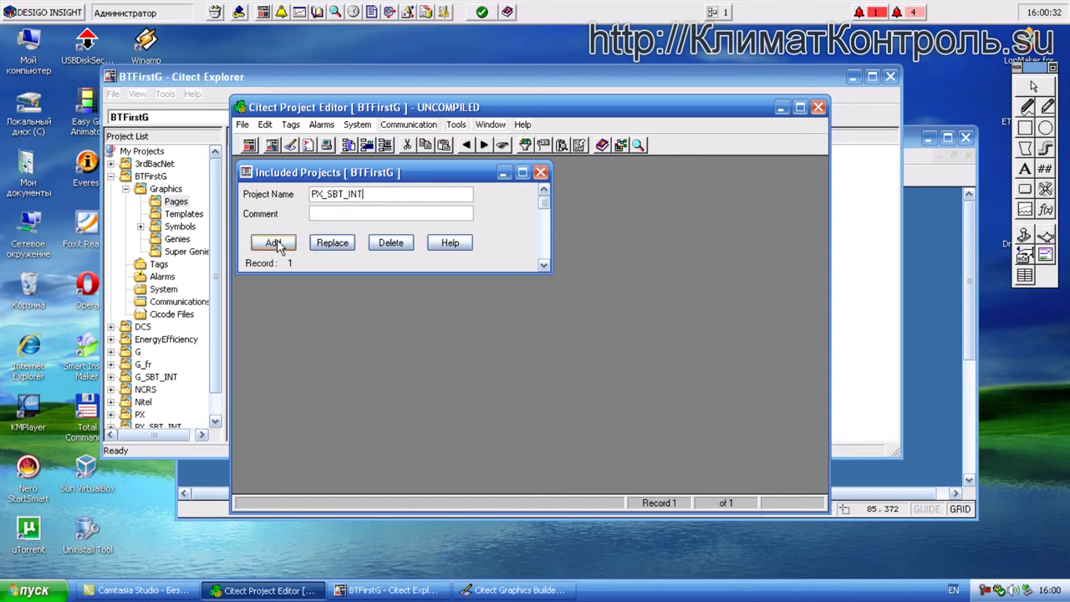
click(278, 243)
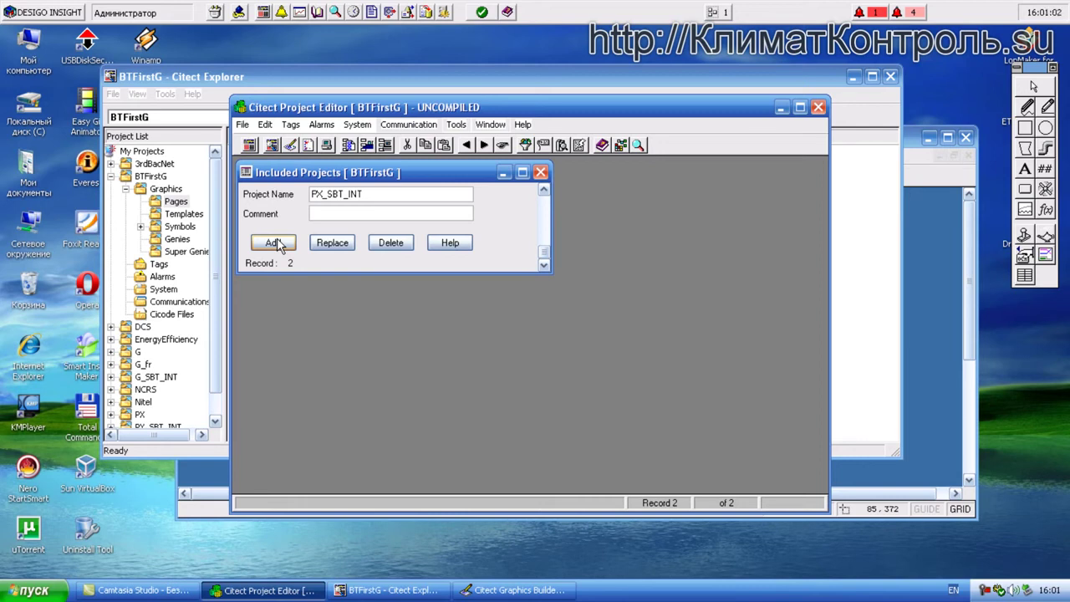
Run File > Compile on the BTFirstG project.
click(243, 126)
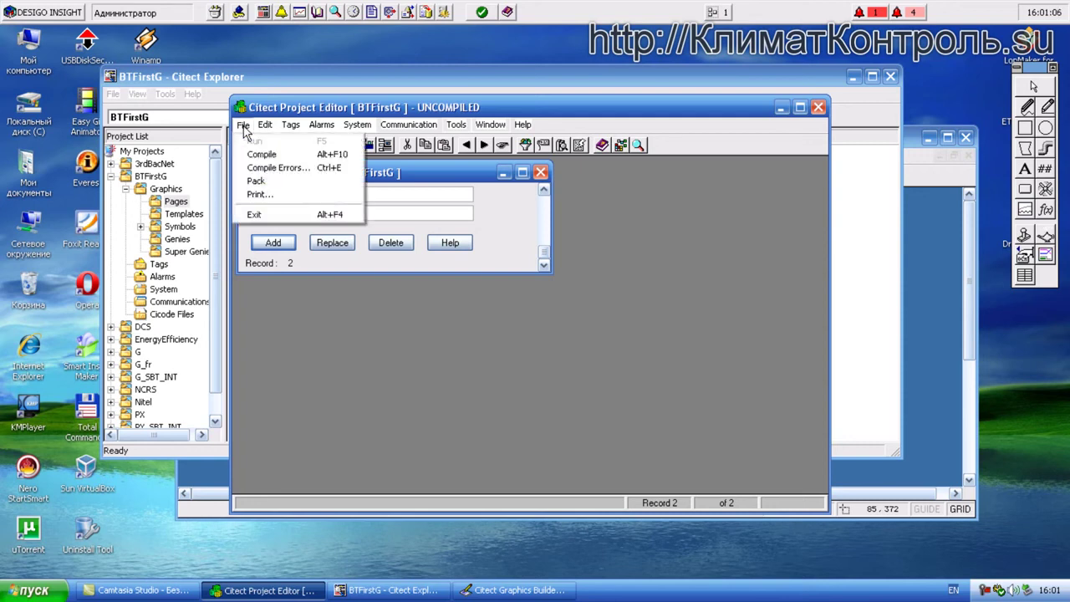
click(294, 159)
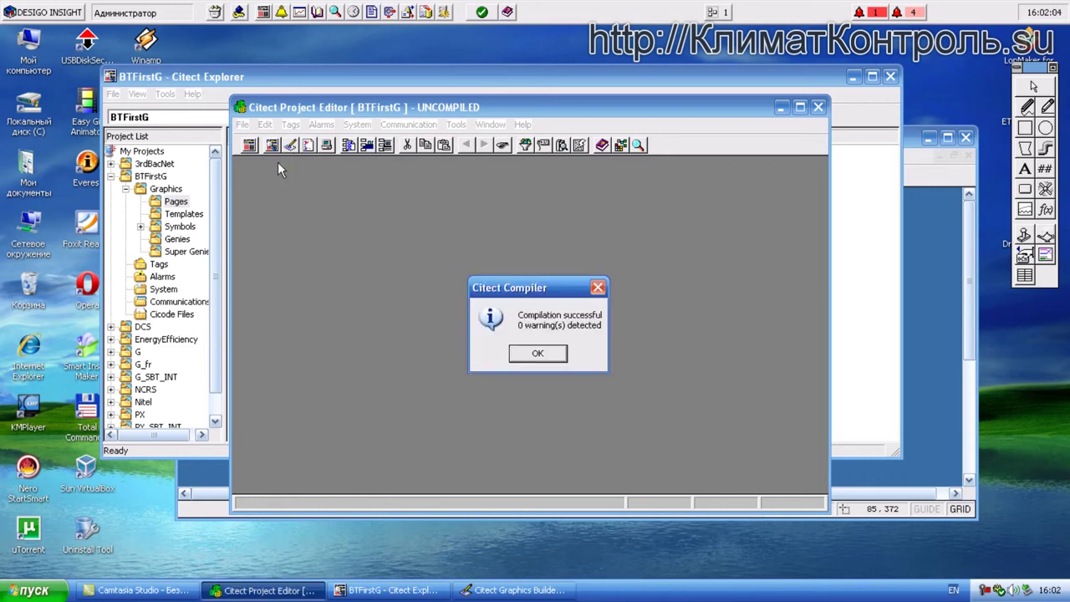
Acknowledge the compile success, accept the compile options, and close the post-compilation notice.
click(535, 354)
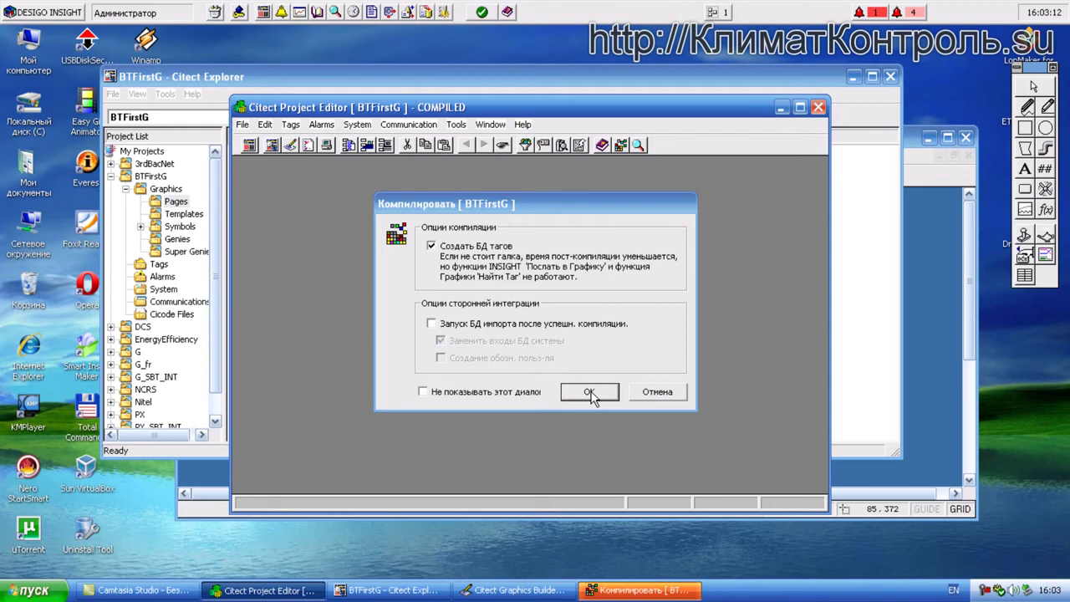
click(590, 392)
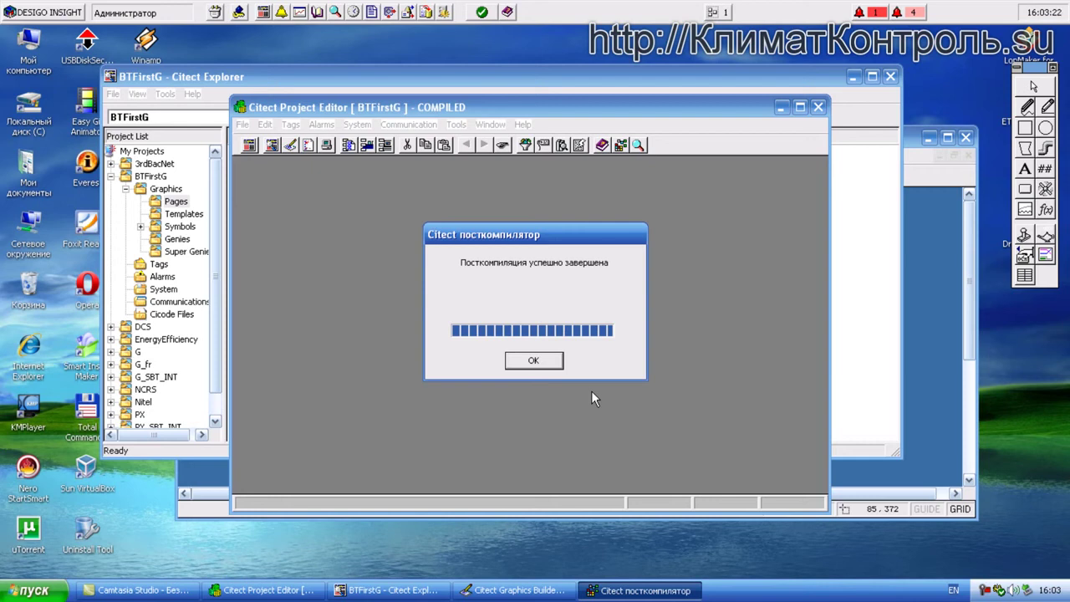
click(523, 361)
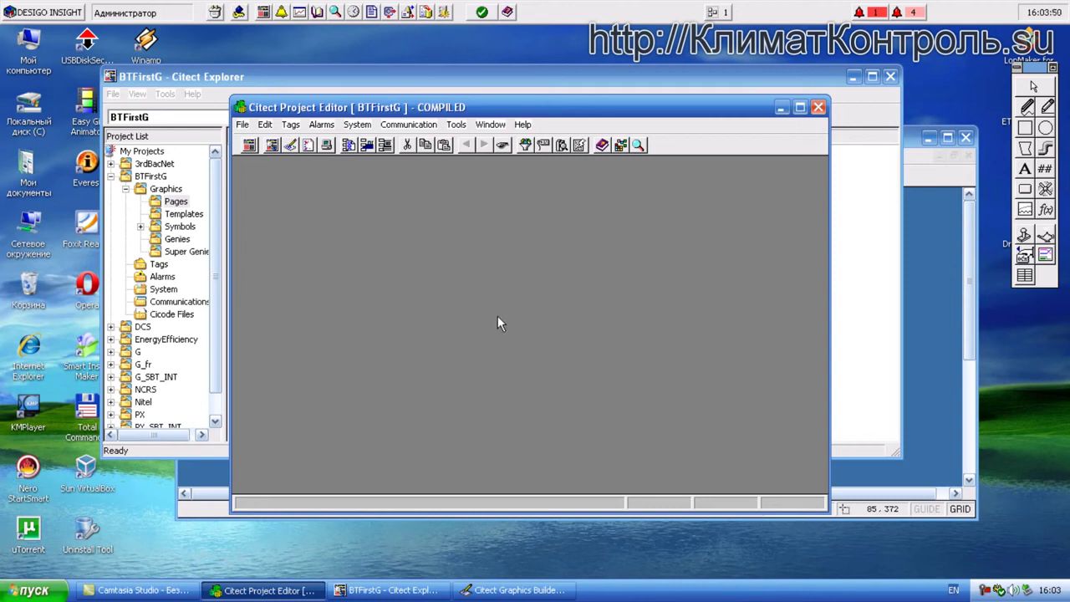
Create an I/O Server record named IOServer, then maximize the editor and move the form aside.
click(409, 126)
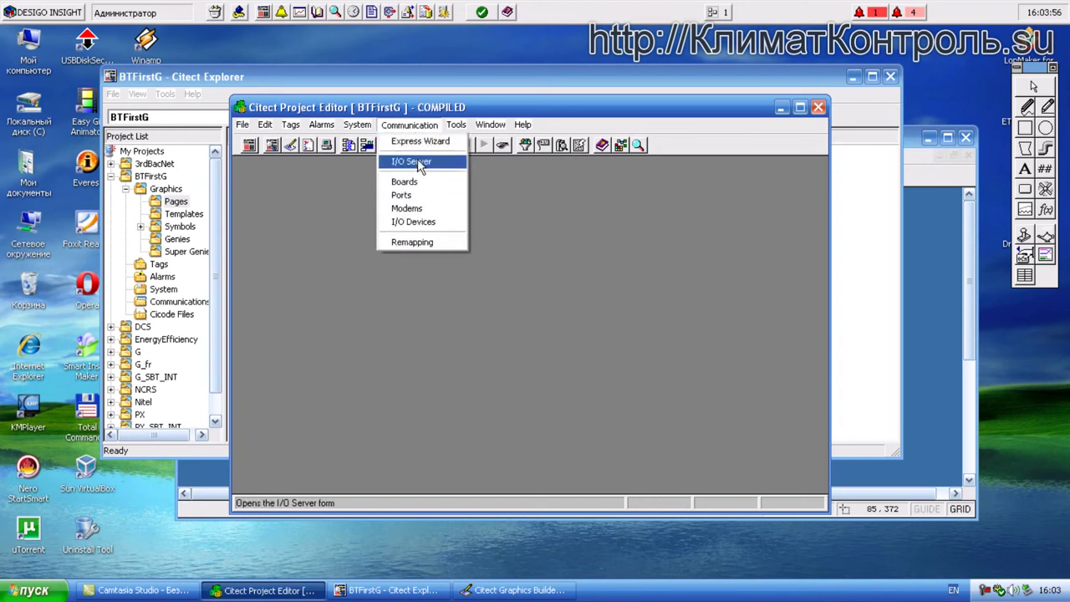
click(419, 163)
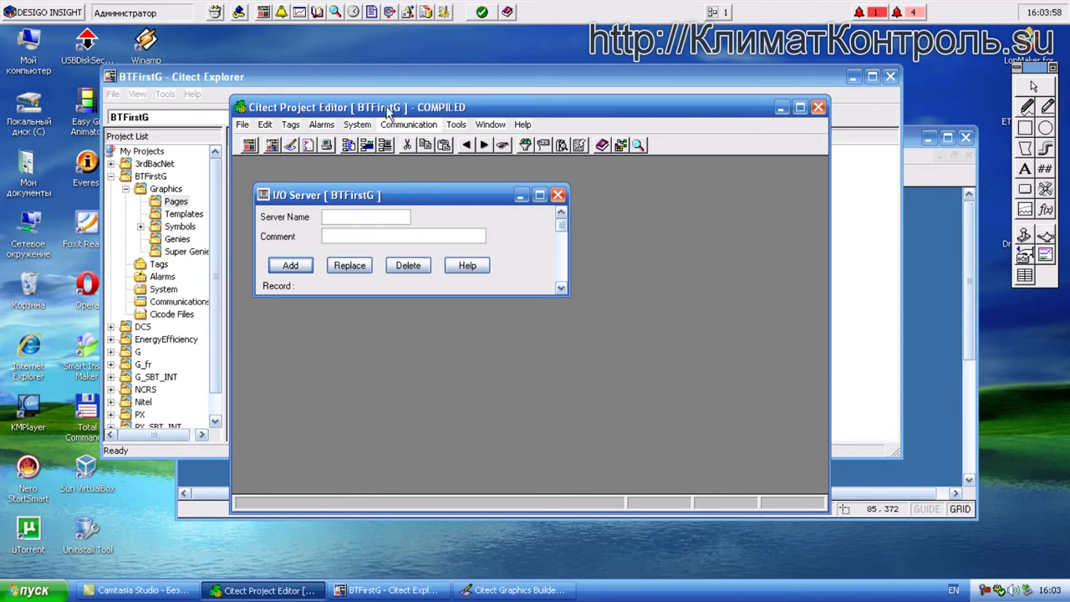
click(409, 123)
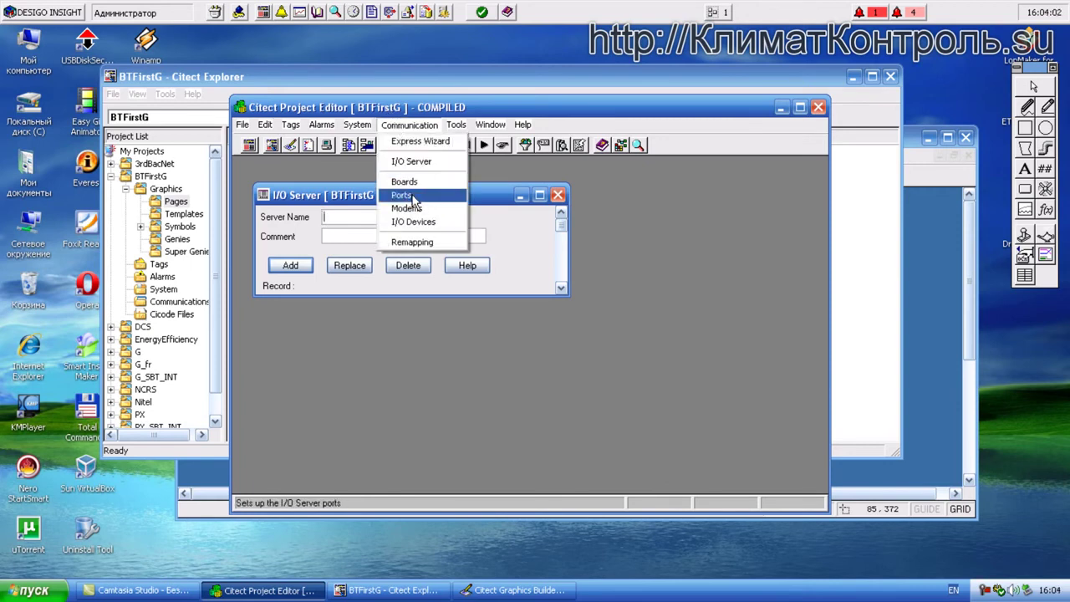
click(352, 213)
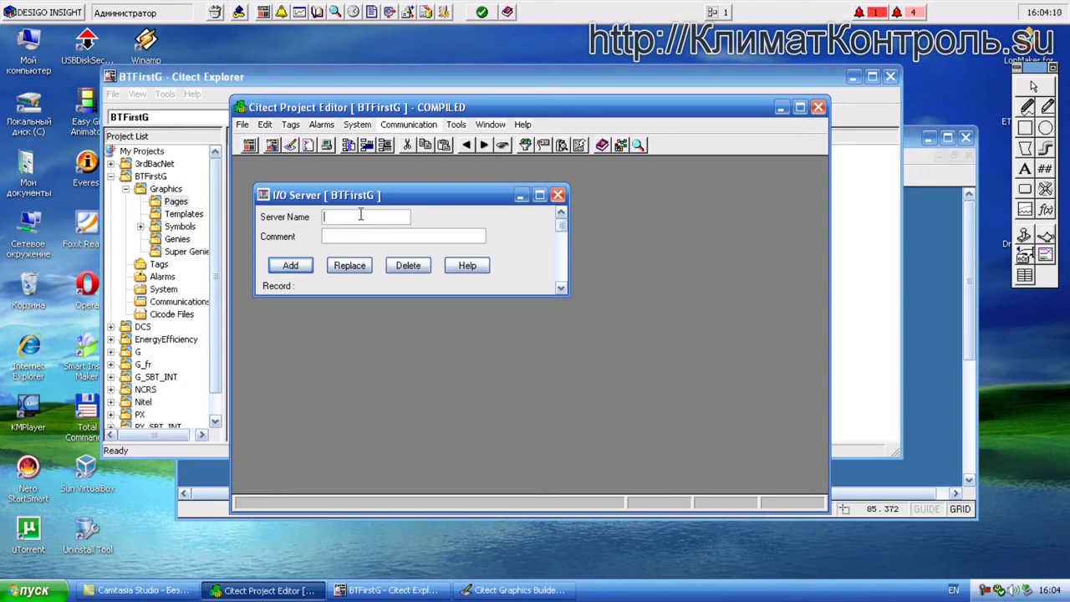
text(IOServer)
click(290, 265)
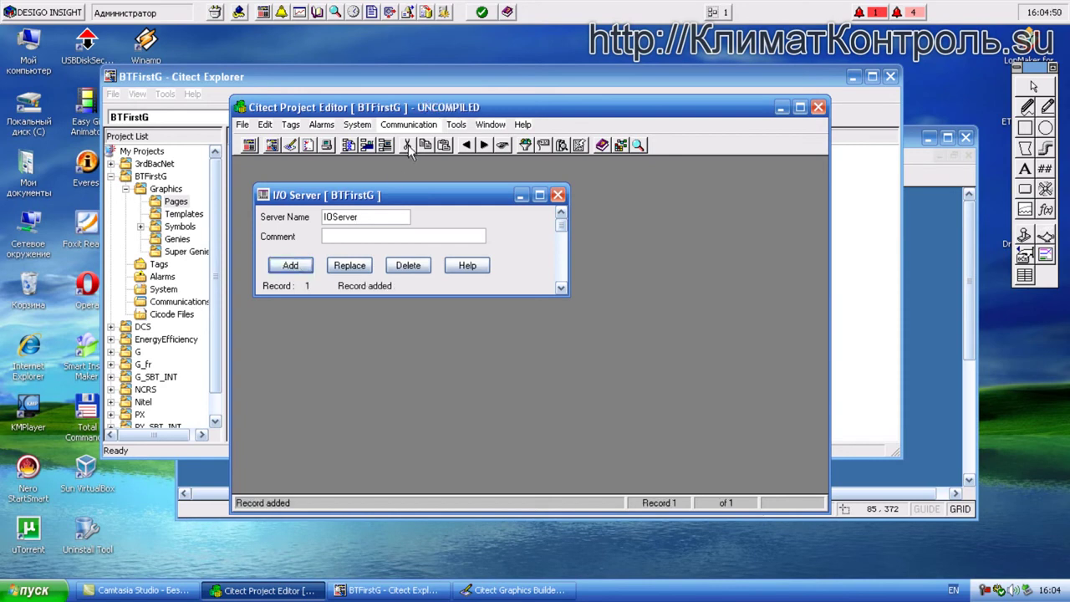
double_click(426, 112)
drag(218, 127, 200, 108)
Open Communication > Ports and drag the Ports form below the I/O Server form.
click(176, 52)
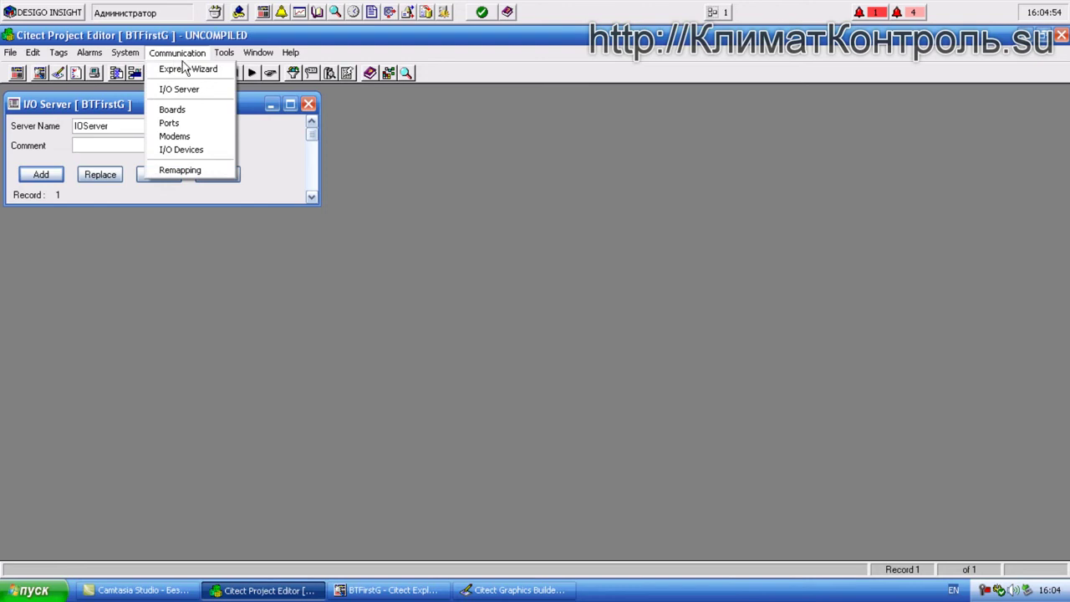
click(194, 123)
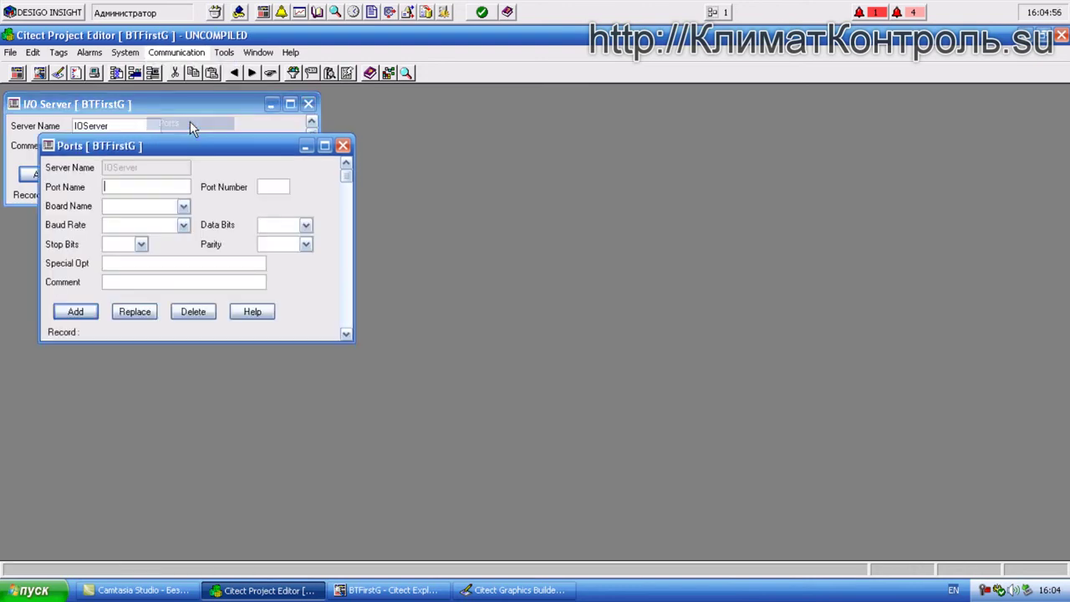
drag(192, 149, 156, 227)
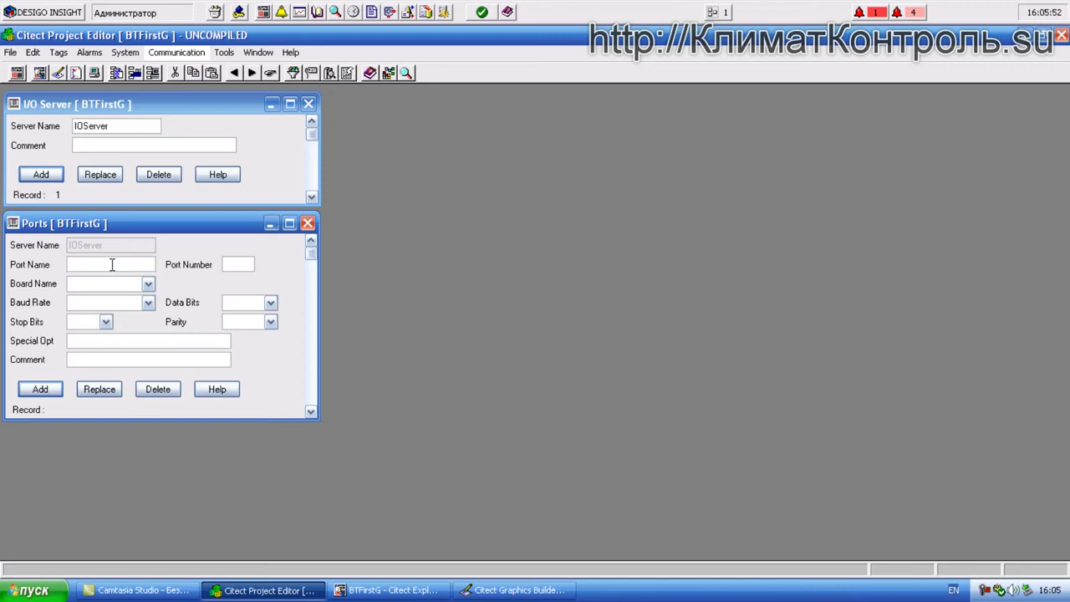
Add port PDX on board PDX with port number -1.
text(PDX)
click(103, 285)
text(PDX)
click(235, 261)
text(-1)
click(41, 390)
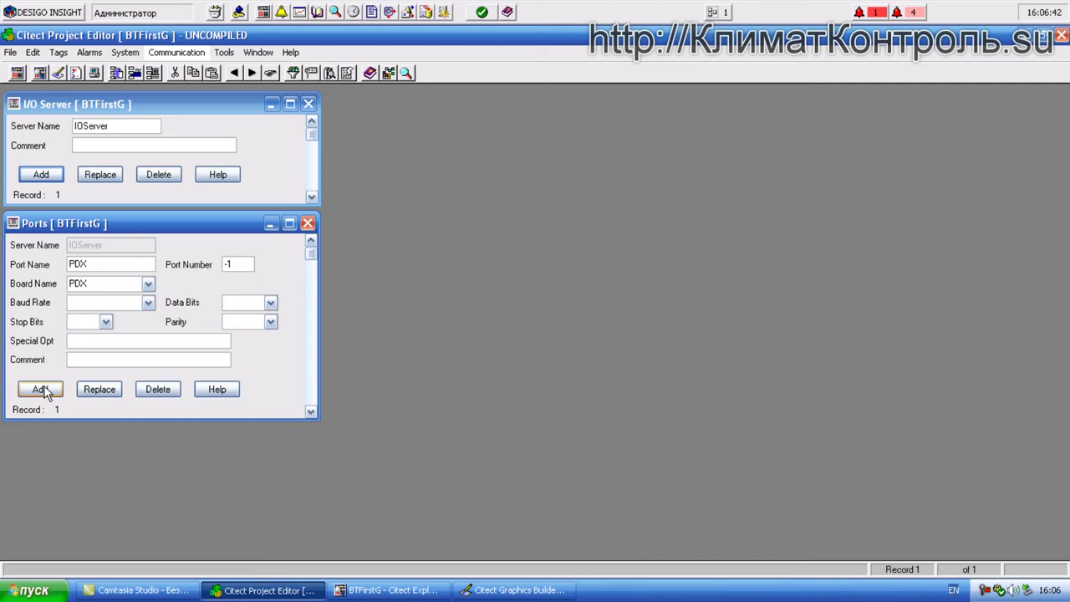
click(185, 55)
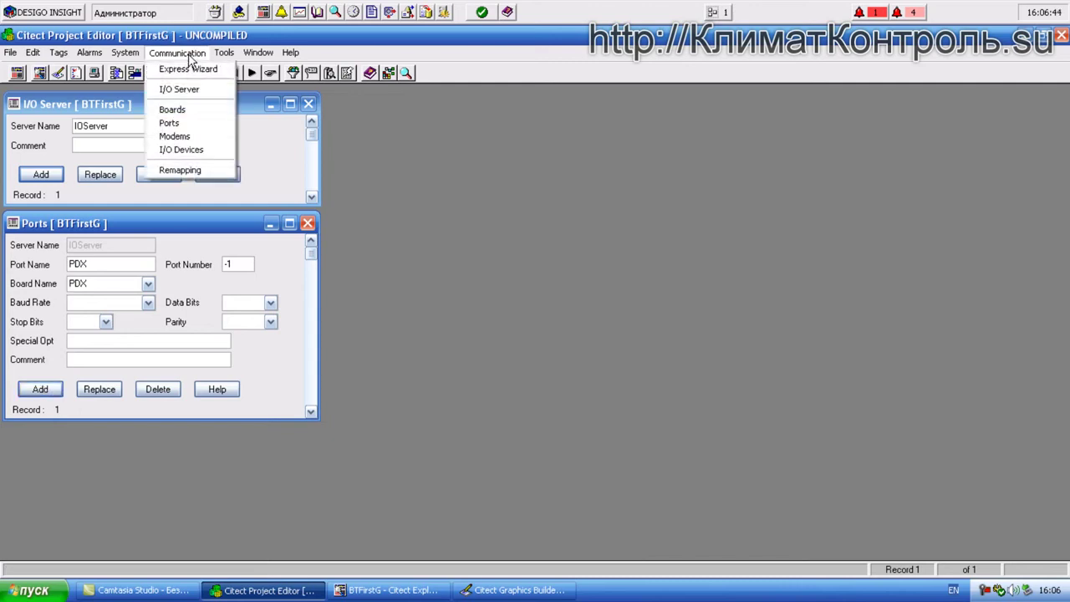
Open the I/O Devices form beside the Ports form and browse the protocol list.
click(181, 149)
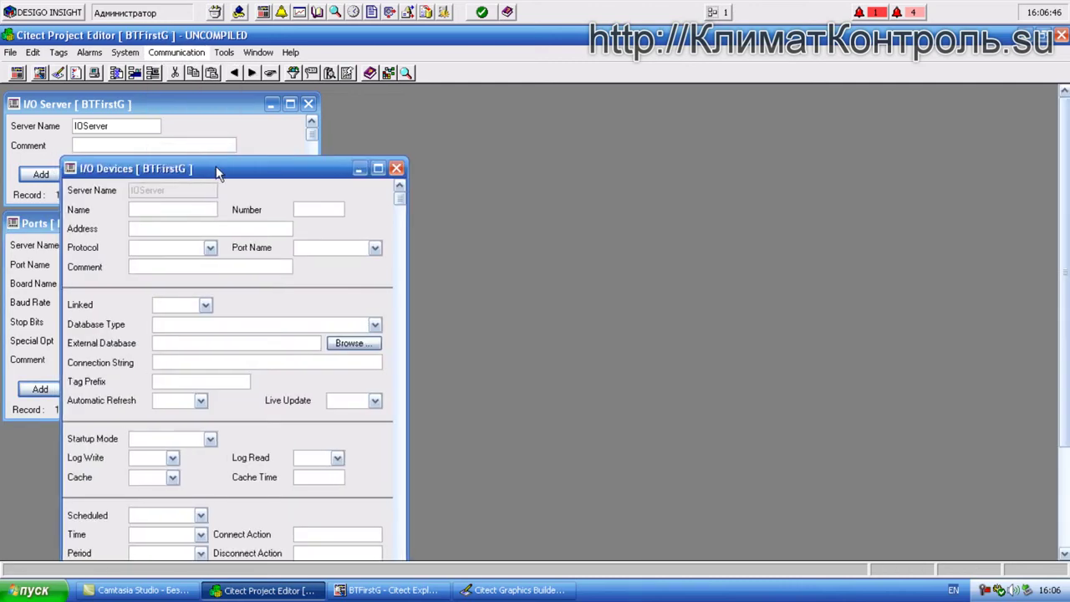
drag(215, 166, 578, 100)
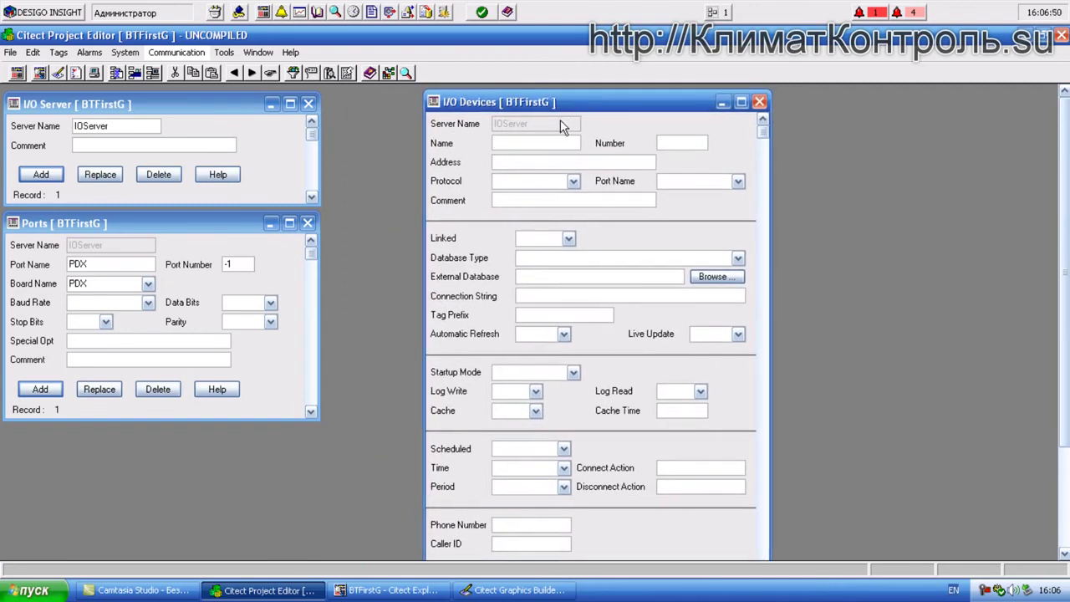
click(569, 149)
click(574, 181)
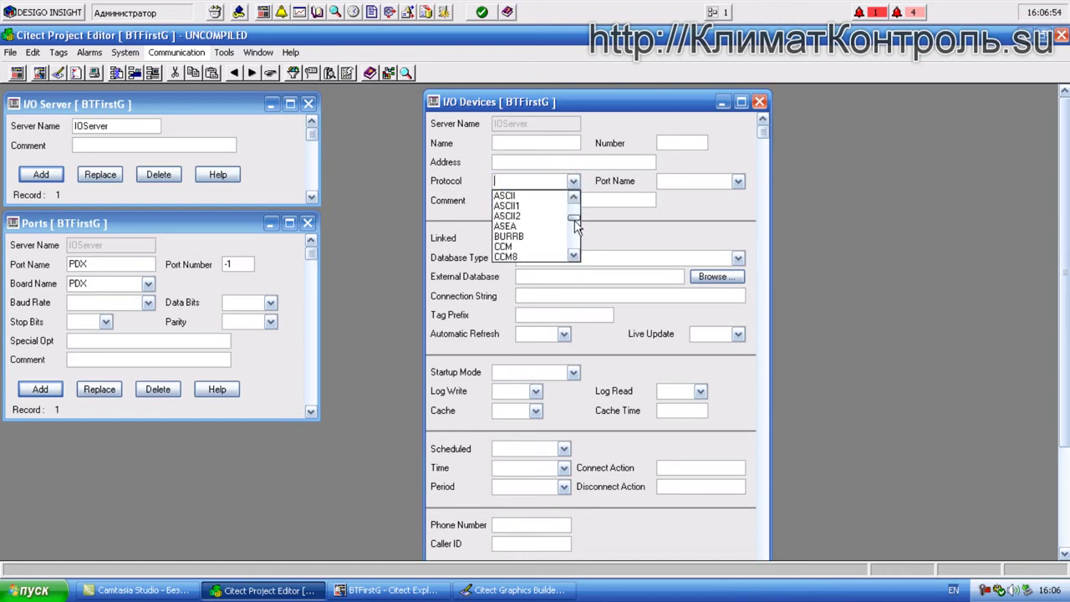
drag(574, 222, 575, 227)
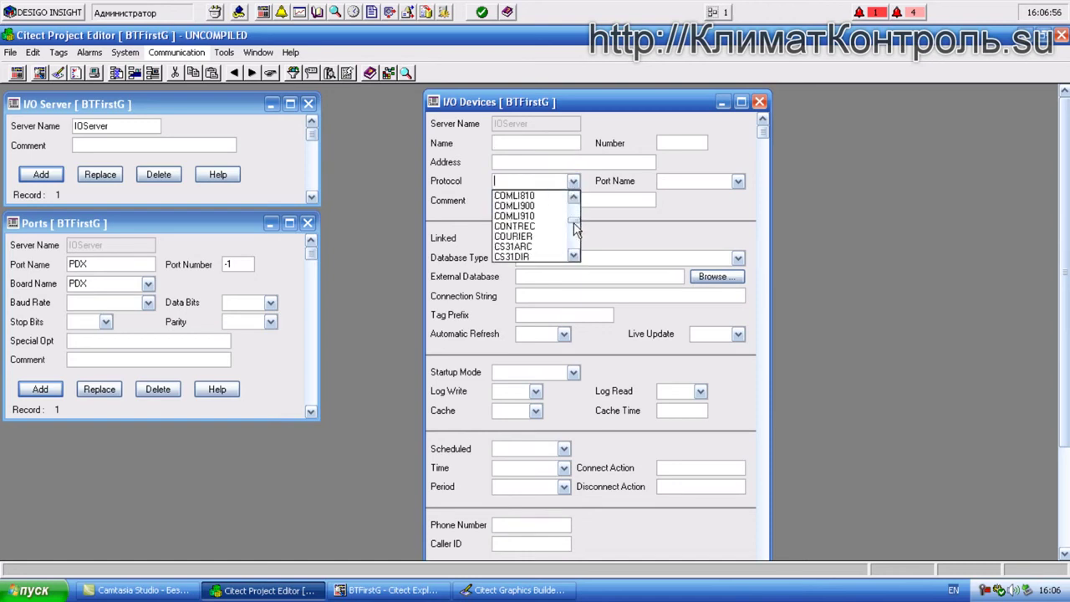
click(574, 255)
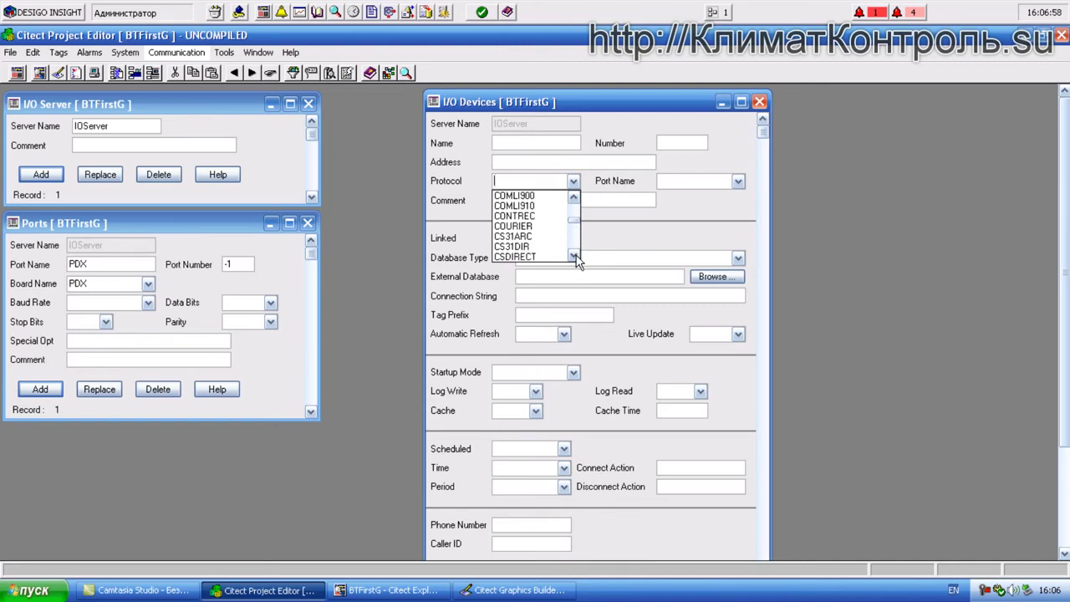
click(575, 255)
click(575, 255)
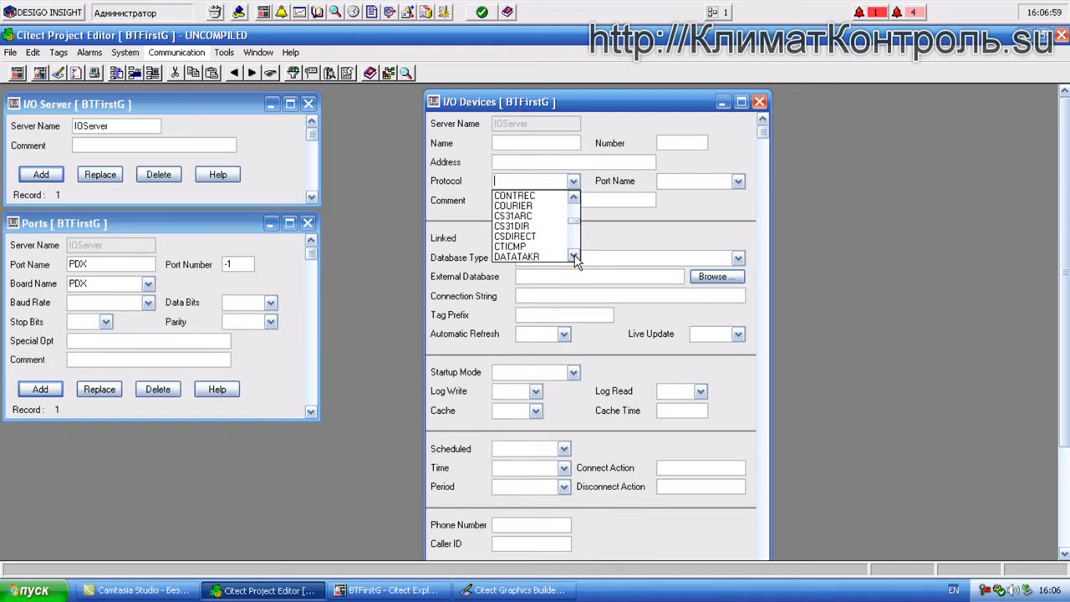
click(574, 198)
click(574, 198)
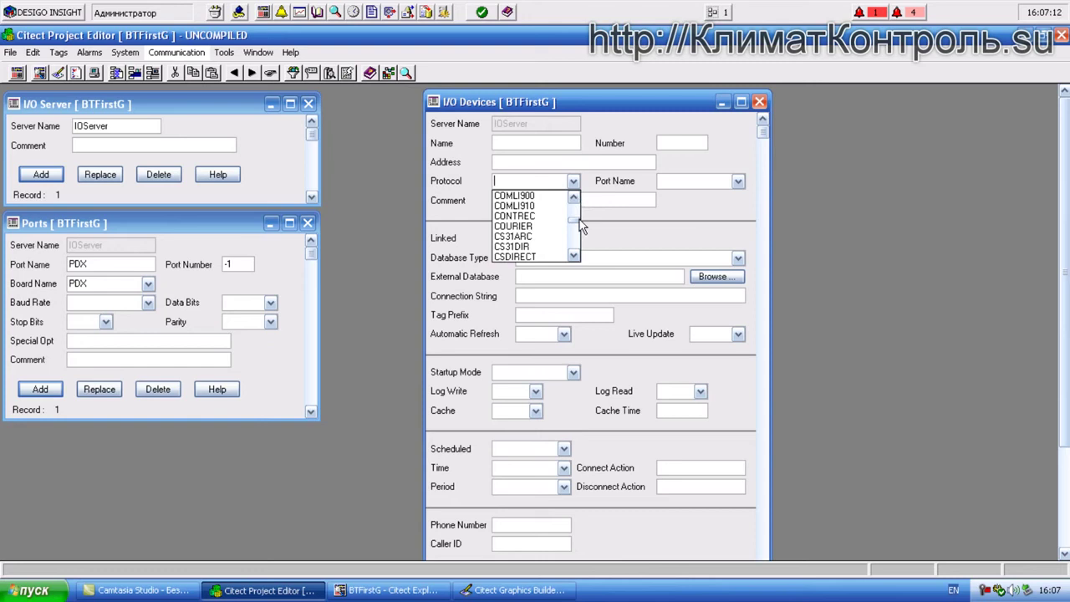
mouse_move(576, 220)
mouse_down()
mouse_move(580, 240)
mouse_move(576, 206)
mouse_up()
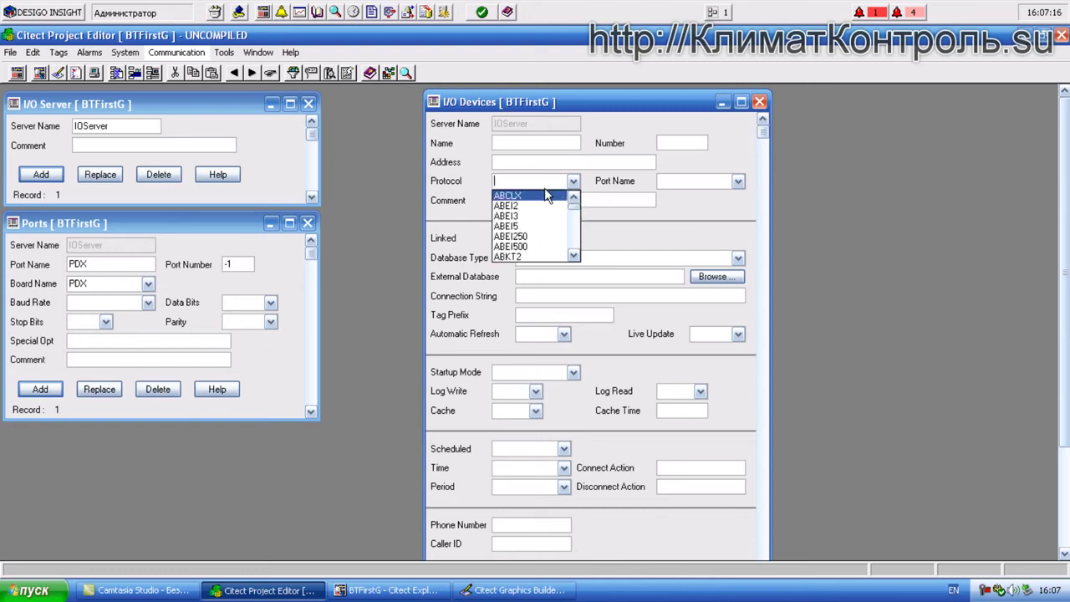
Choose COSCTDRV as the protocol by typing 'cos', and paste COSCTDRV as the device name.
click(541, 180)
text(c)
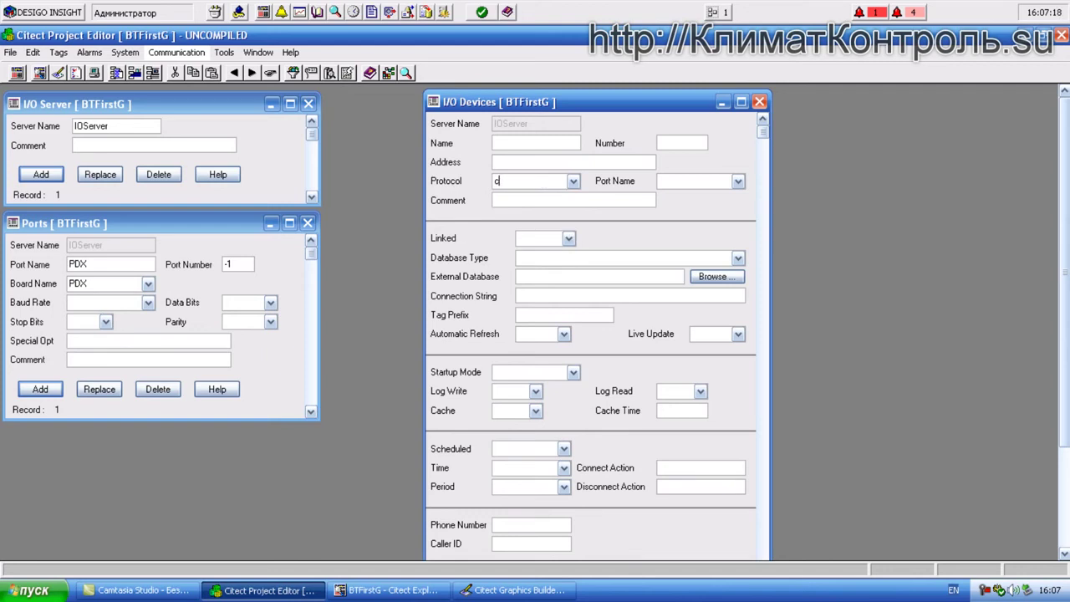
text(o)
click(574, 182)
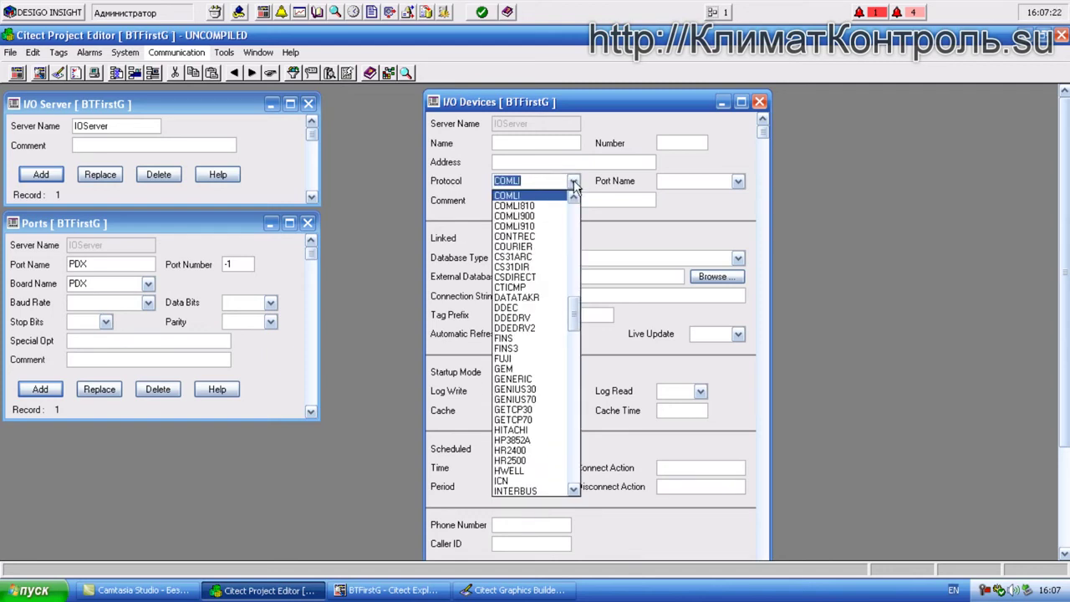
click(548, 185)
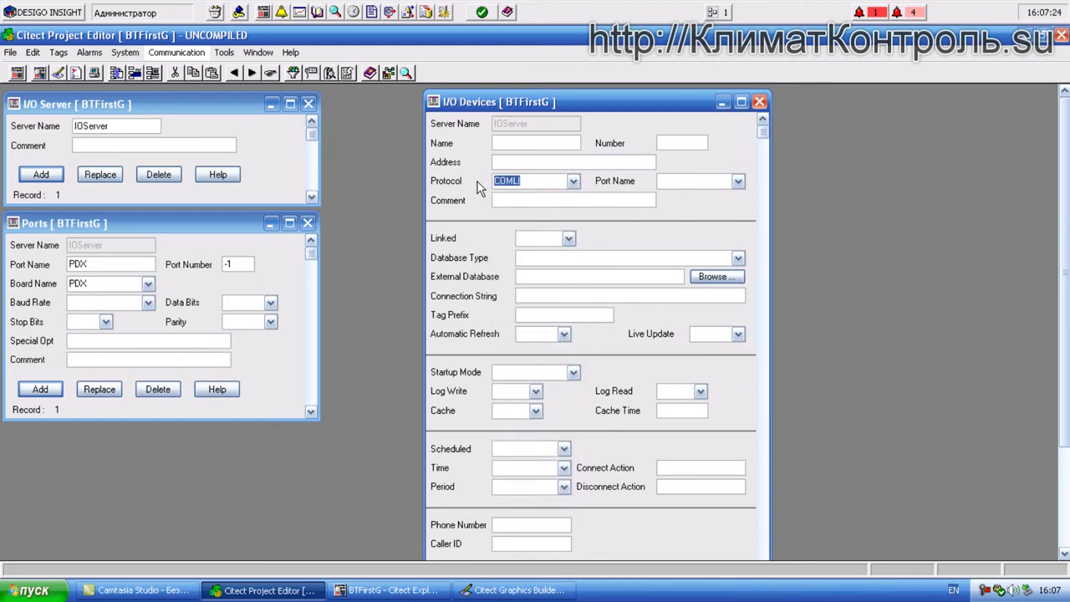
text(cos)
click(573, 181)
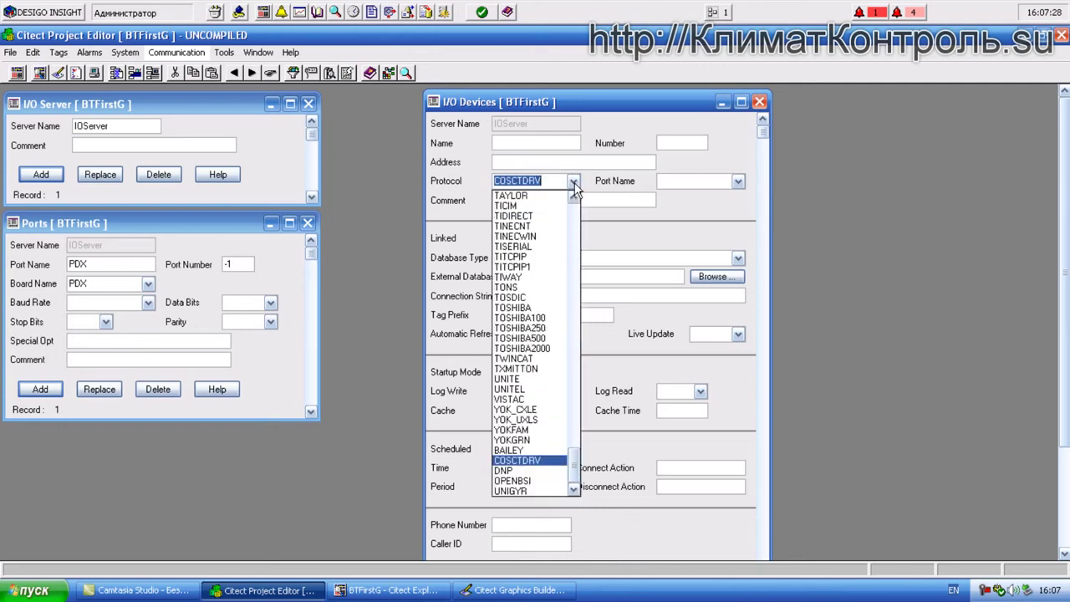
click(545, 462)
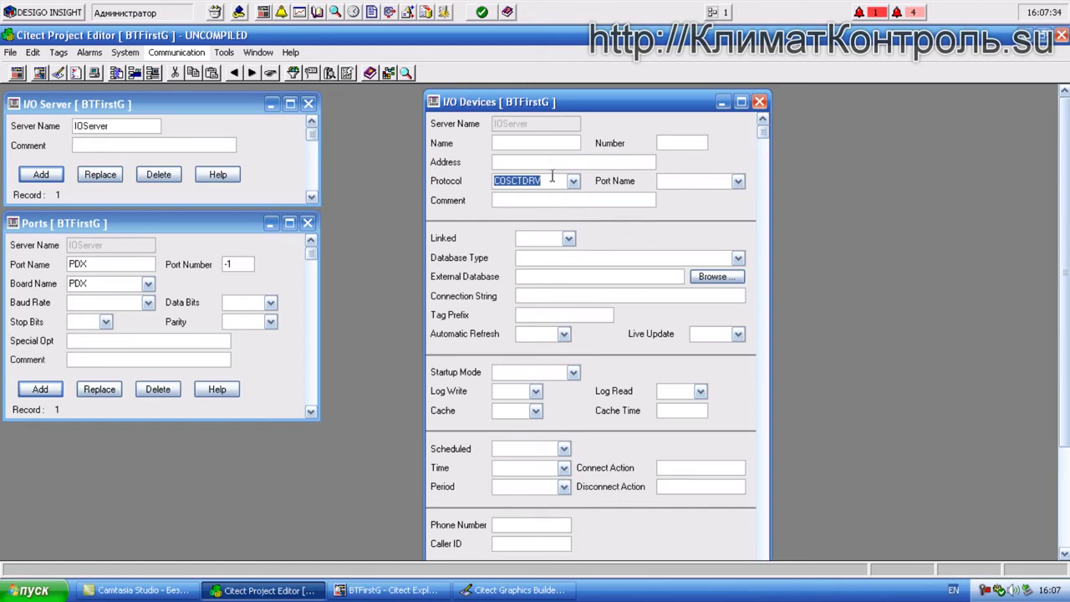
click(522, 138)
text(COSCTDRV)
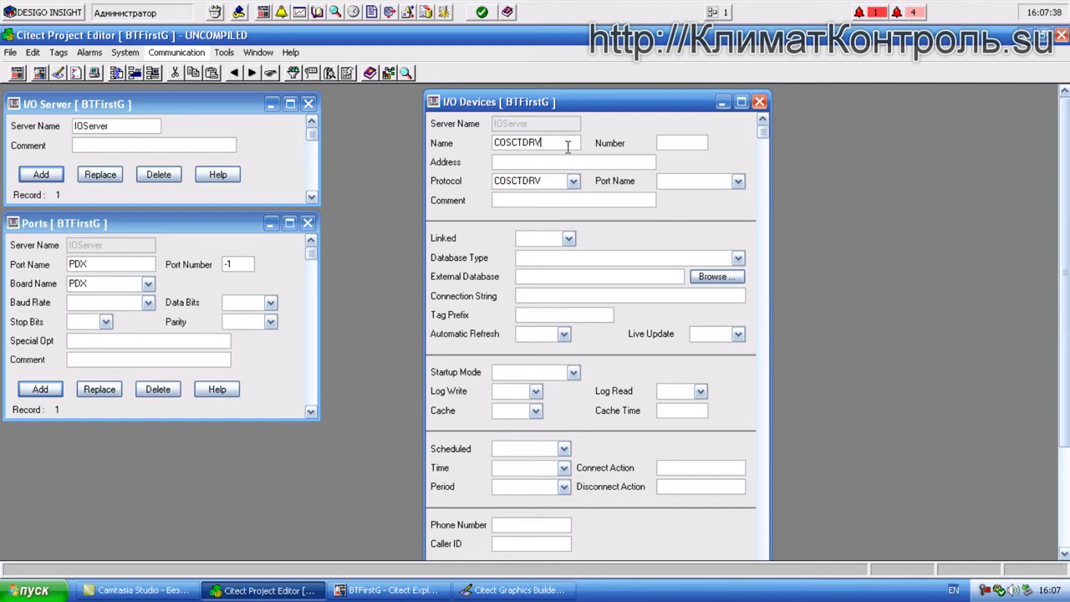
Assign port PDX and number 1 to the COSCTDRV device and add it as a new record.
click(738, 181)
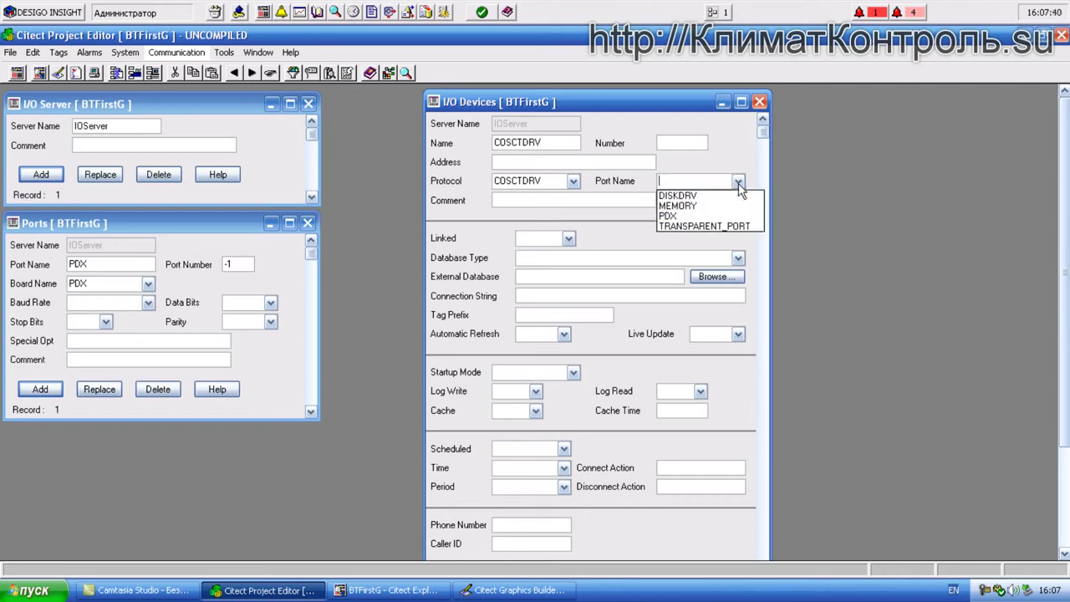
click(709, 215)
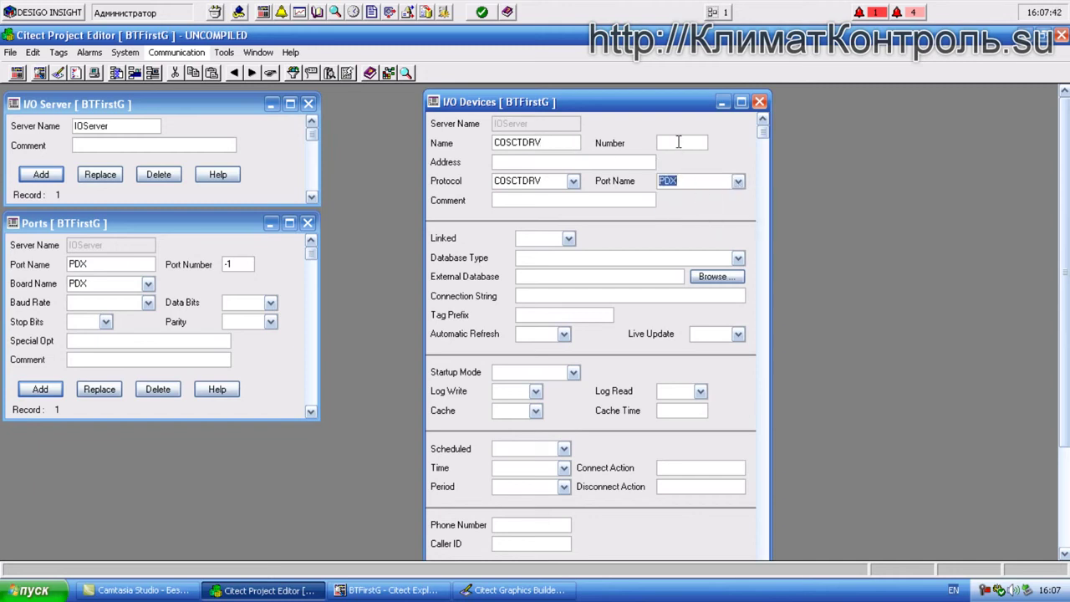
click(679, 142)
text(1)
drag(603, 110, 614, 85)
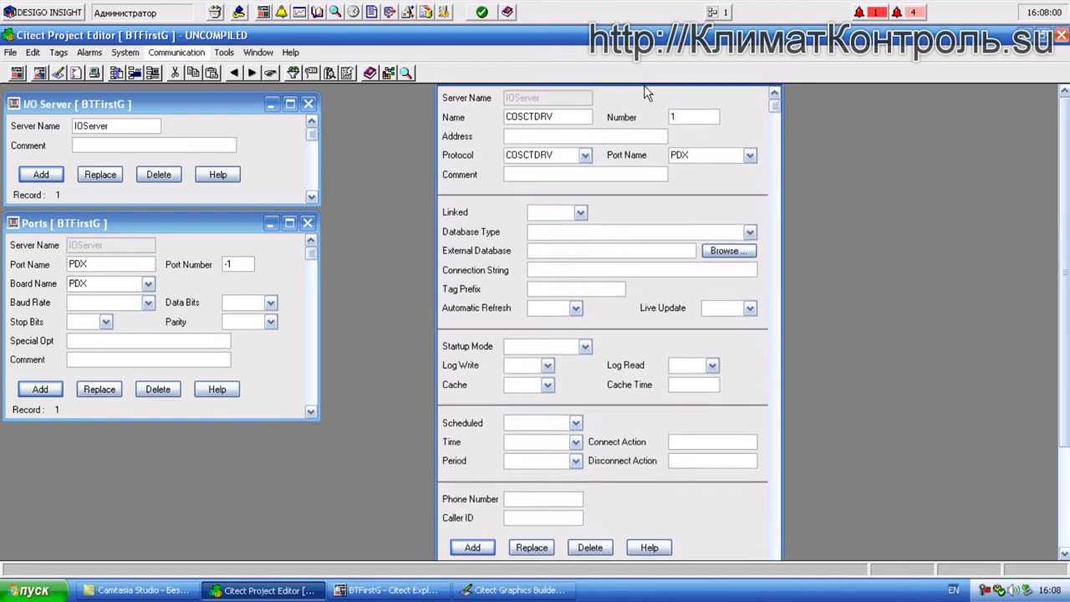
drag(645, 87, 646, 98)
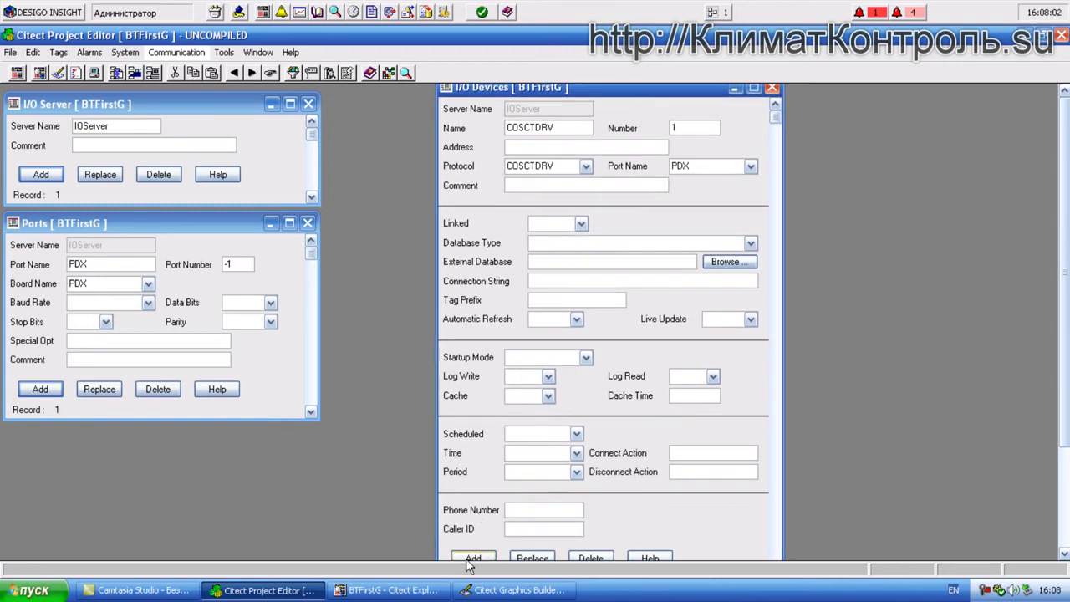
drag(607, 91, 607, 103)
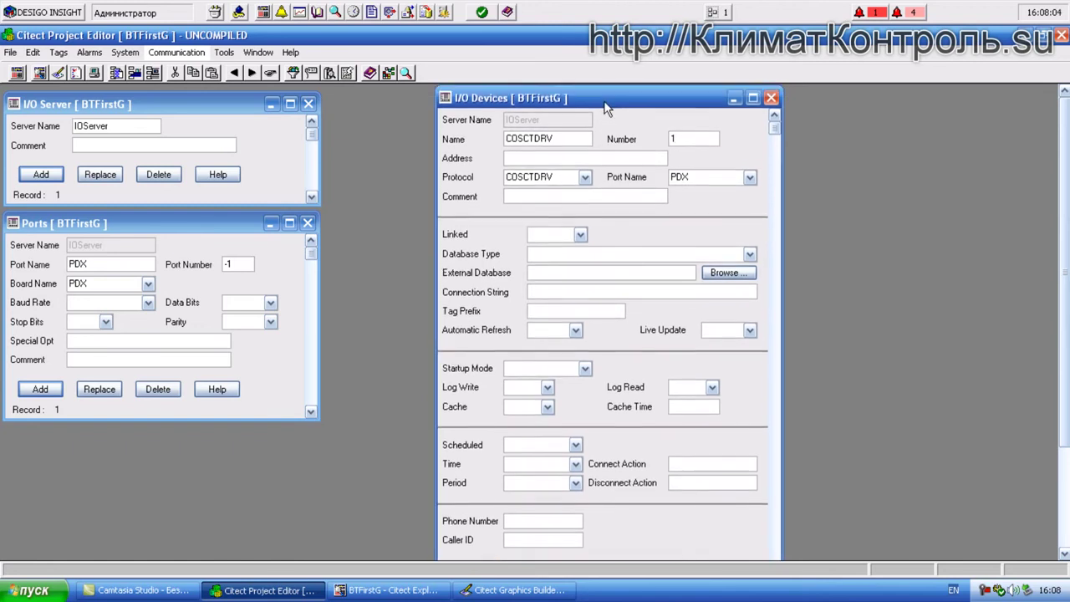
drag(1065, 275, 1064, 299)
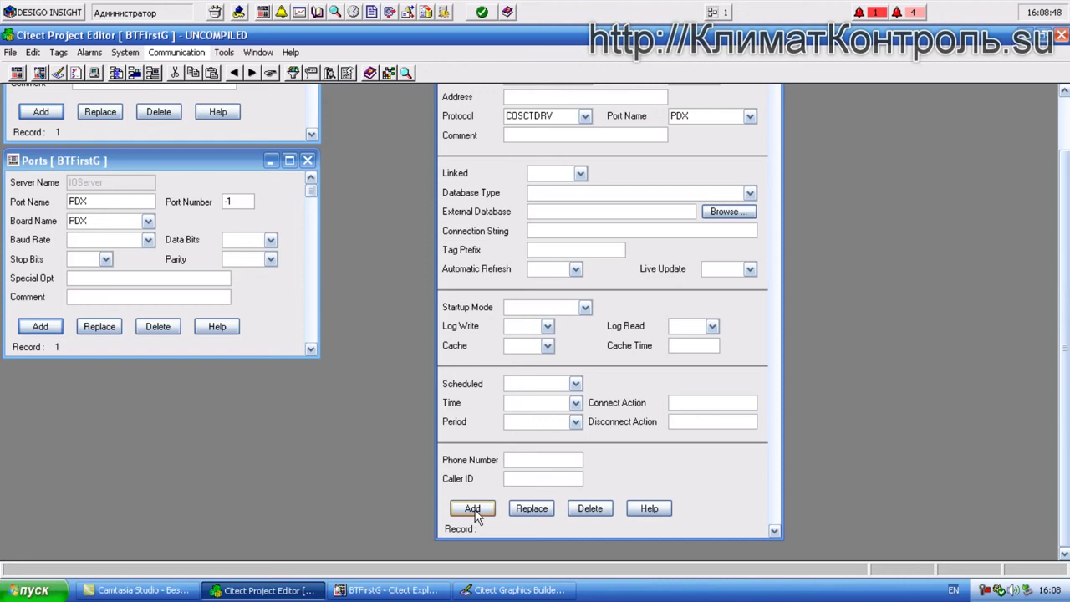
click(472, 510)
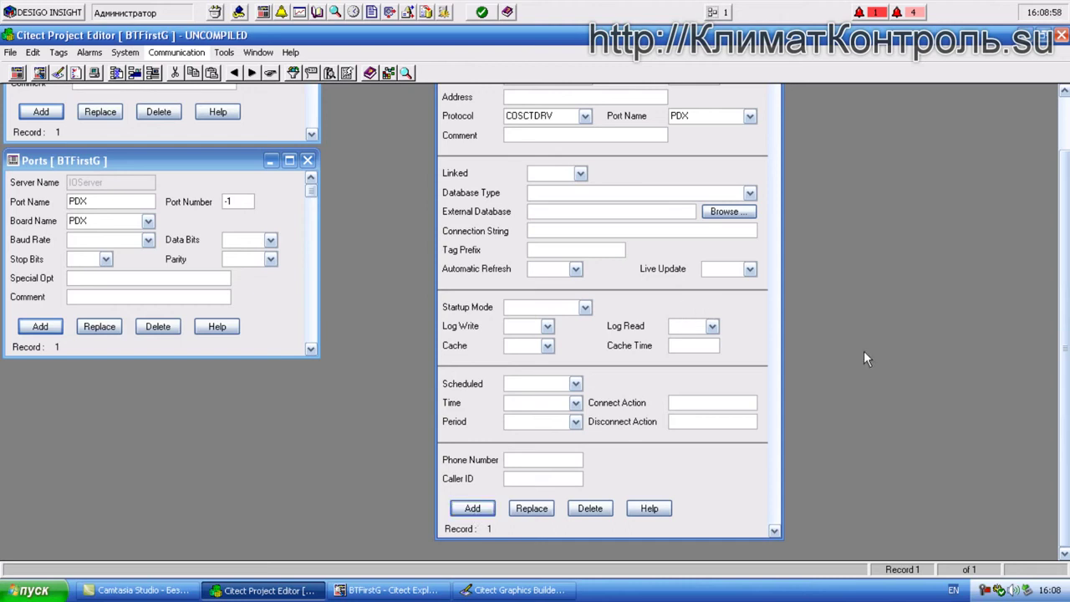
Rearrange the I/O Server and Ports forms so the Ports form sits under the server form.
drag(1067, 366, 1067, 301)
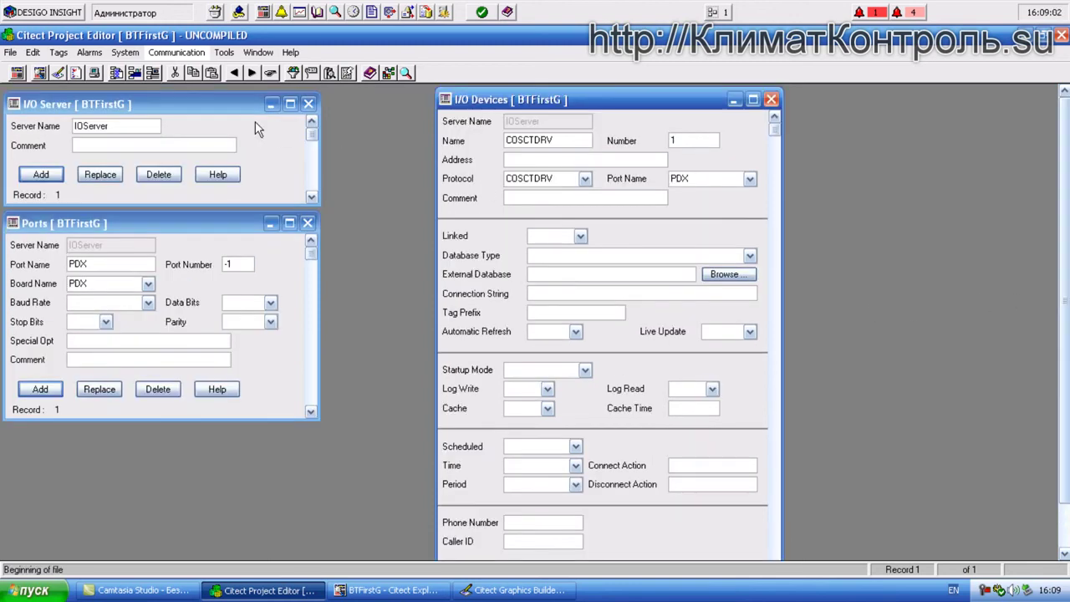
click(206, 108)
drag(205, 108, 204, 101)
drag(138, 218, 140, 210)
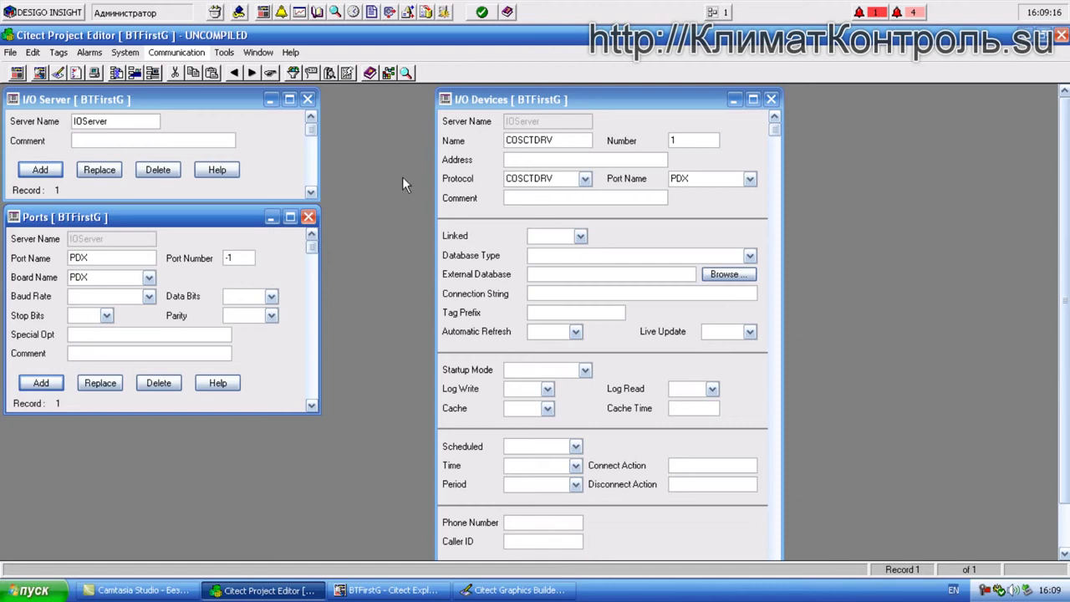
click(205, 100)
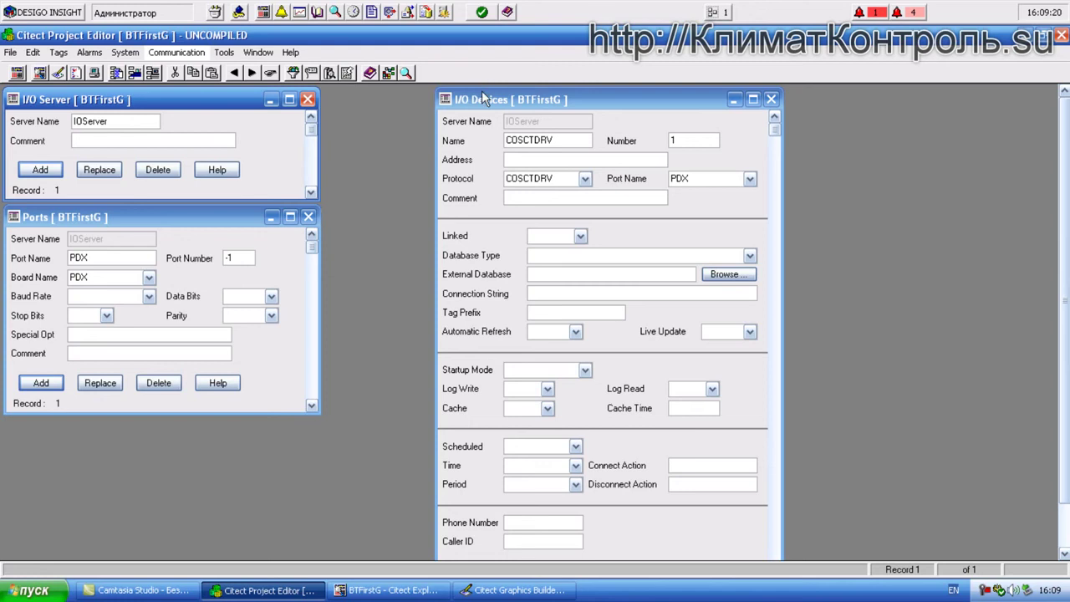
click(642, 100)
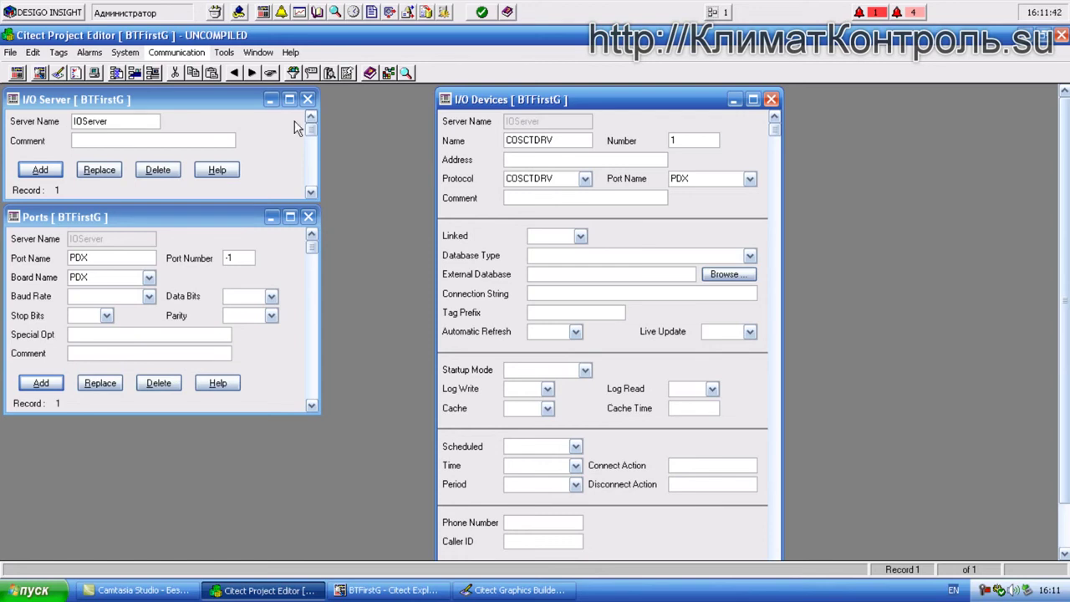
Compile BTFirstG, accept the success message and compile options, and let post-compilation finish.
click(10, 53)
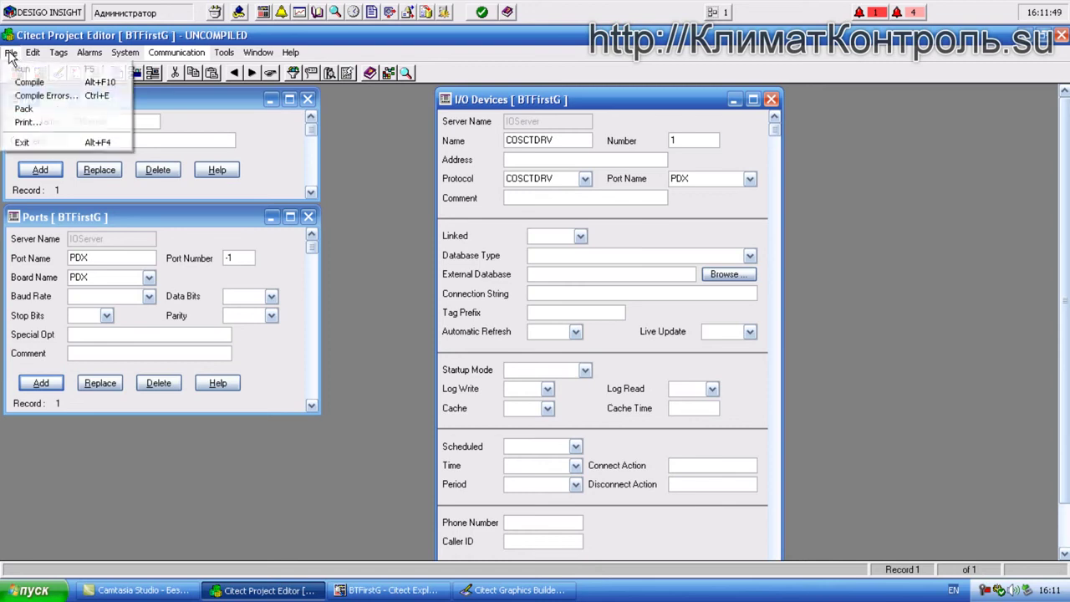
click(55, 84)
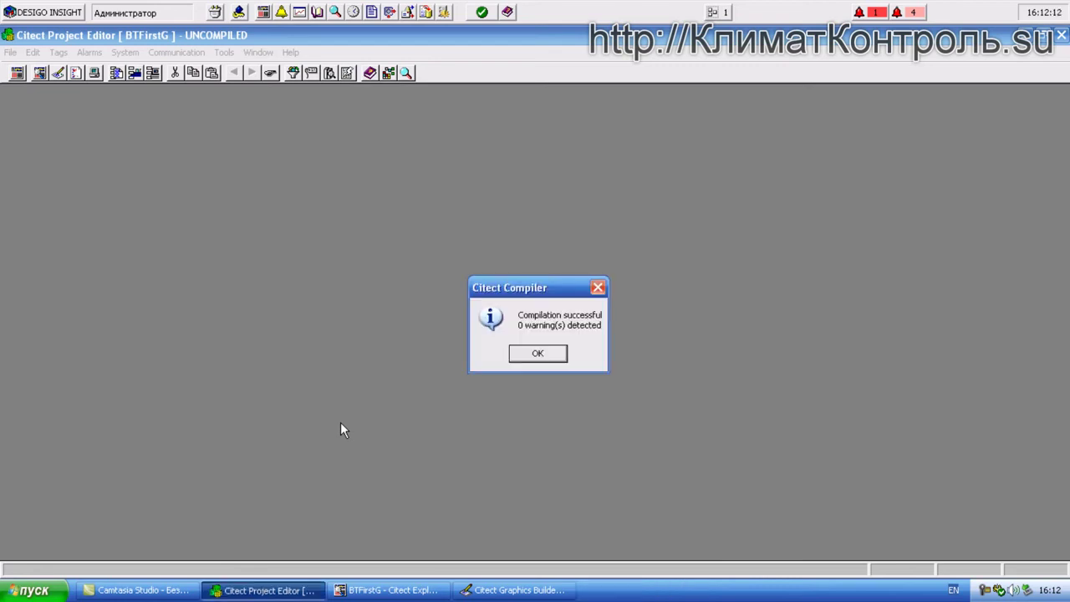
click(540, 355)
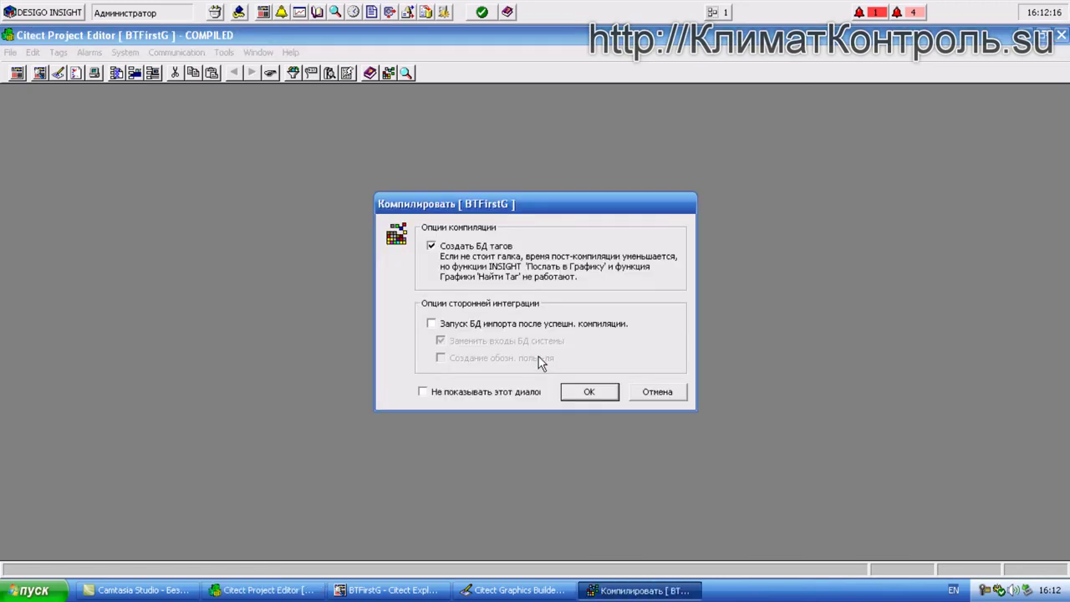
click(589, 392)
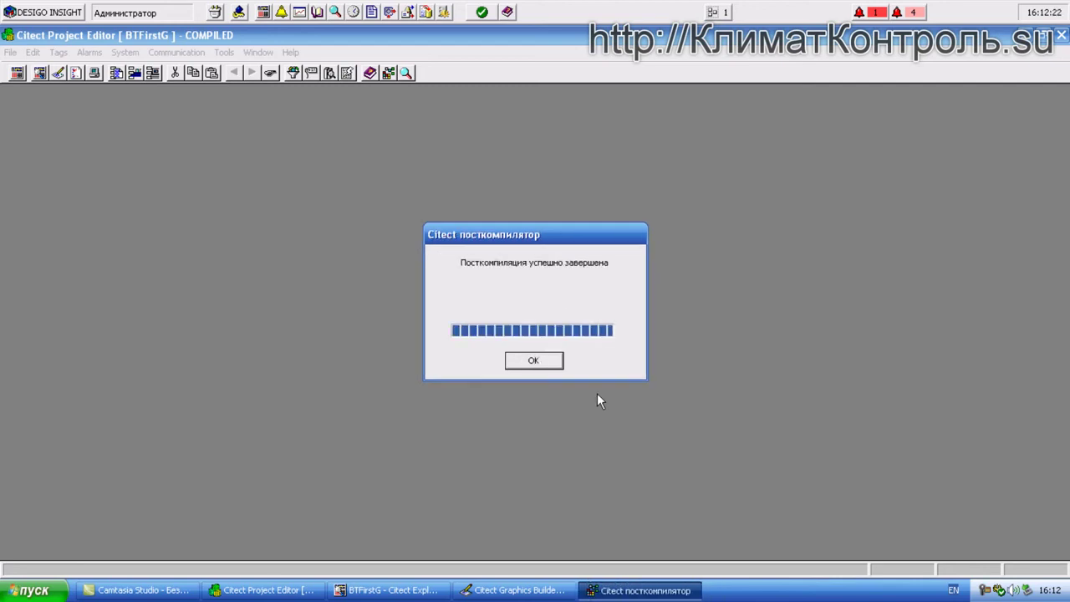
click(533, 360)
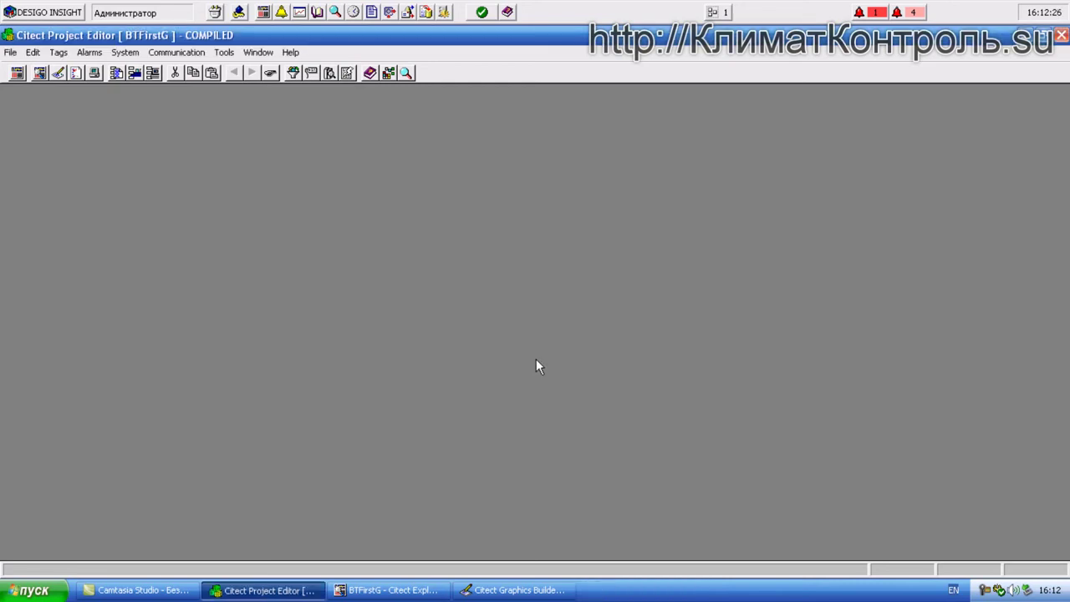
Cancel the drive's AutoPlay scan and open removable drive F: in Explorer.
click(29, 590)
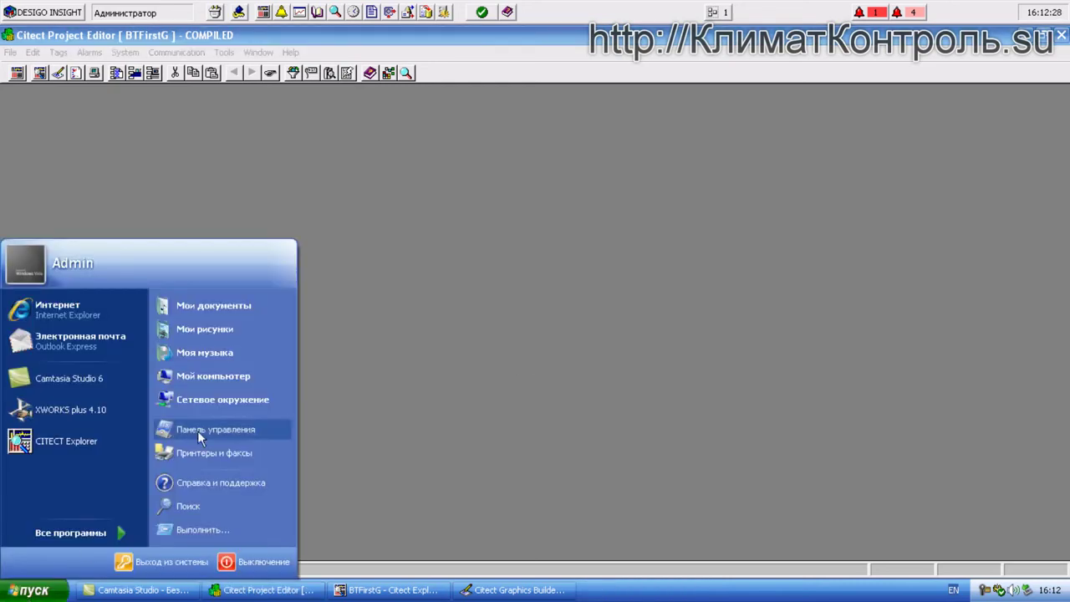
click(230, 380)
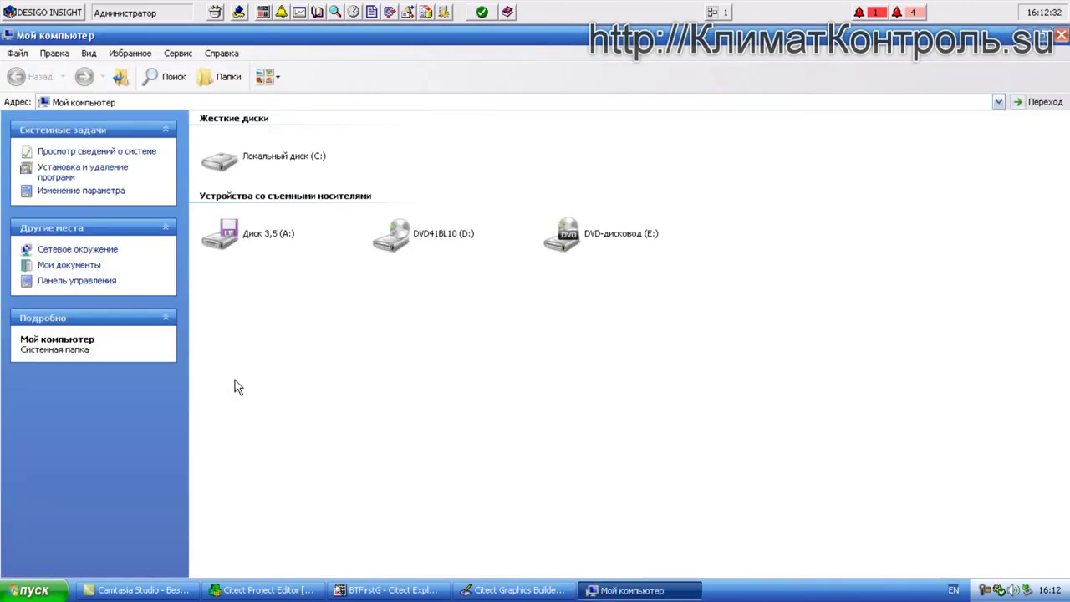
click(1061, 36)
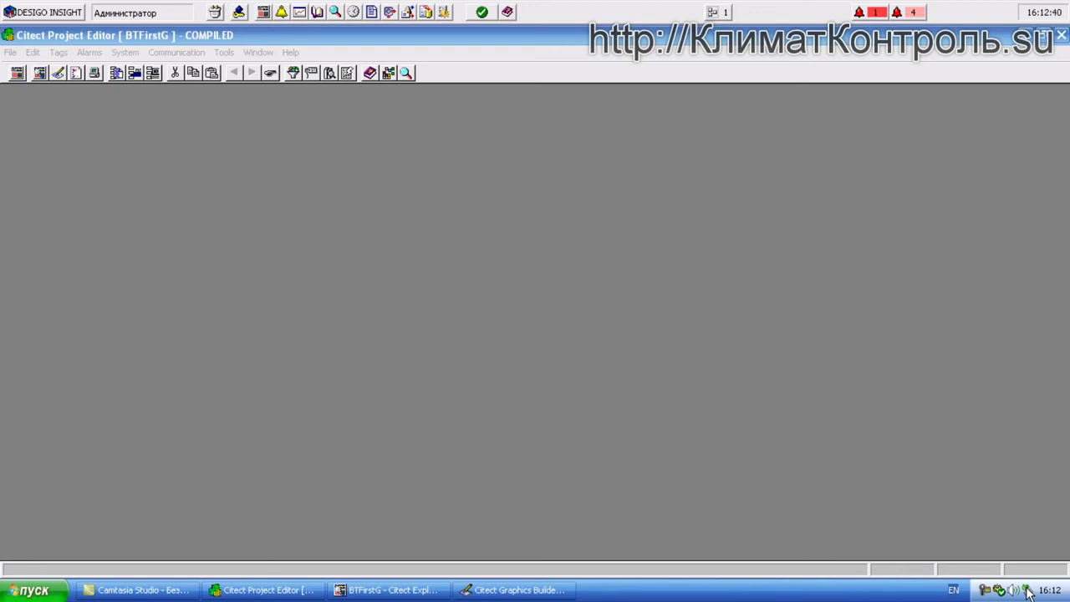
click(1027, 590)
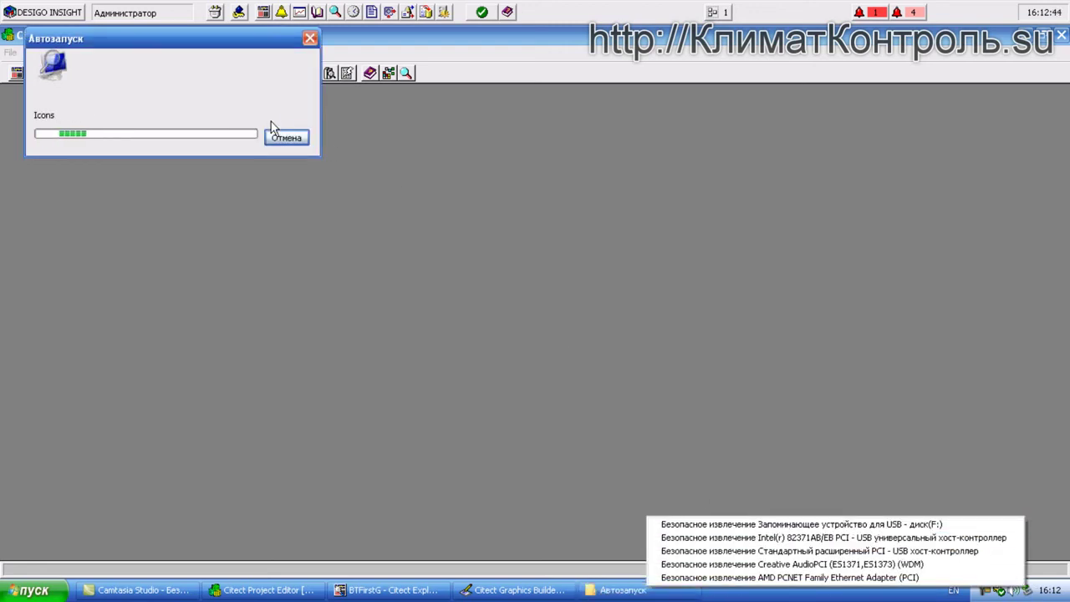
click(286, 144)
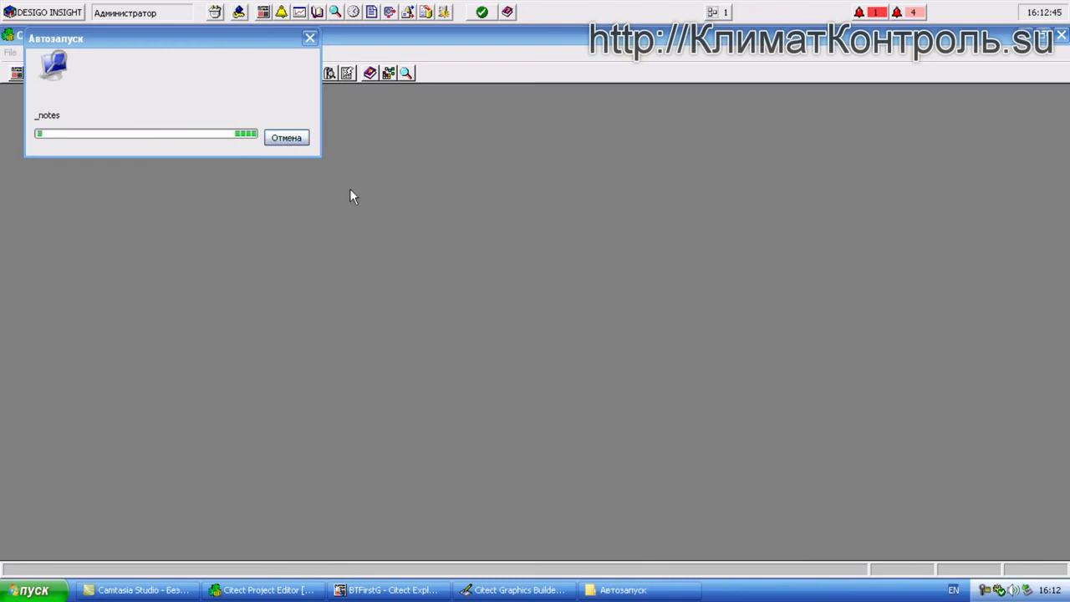
click(287, 140)
double_click(550, 362)
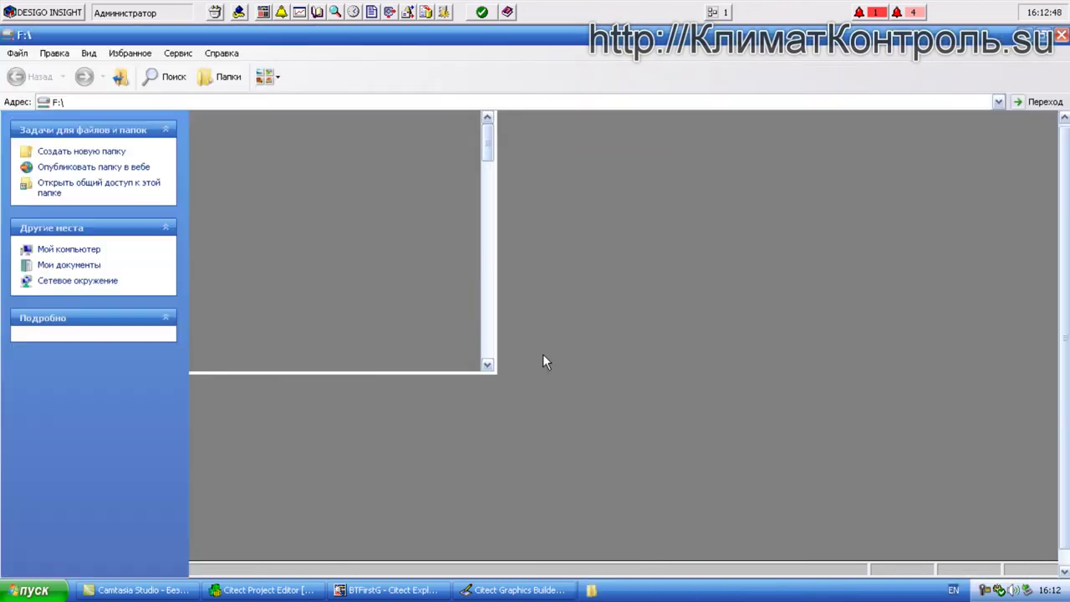
Drill down from DDD through its subfolders and Documents into the inner ABB folder.
double_click(685, 134)
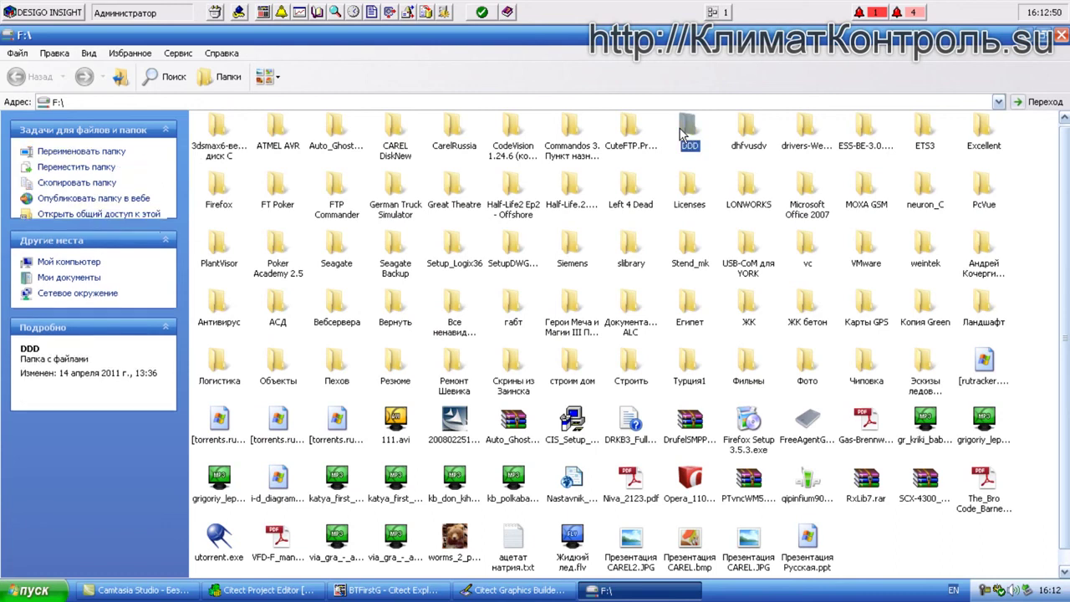
double_click(215, 136)
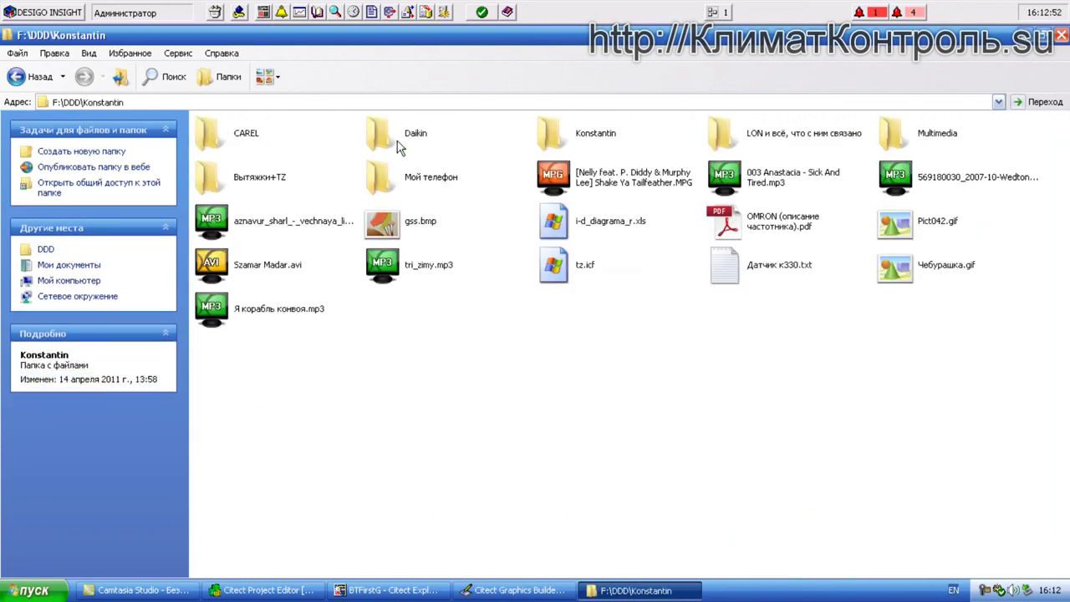
double_click(571, 139)
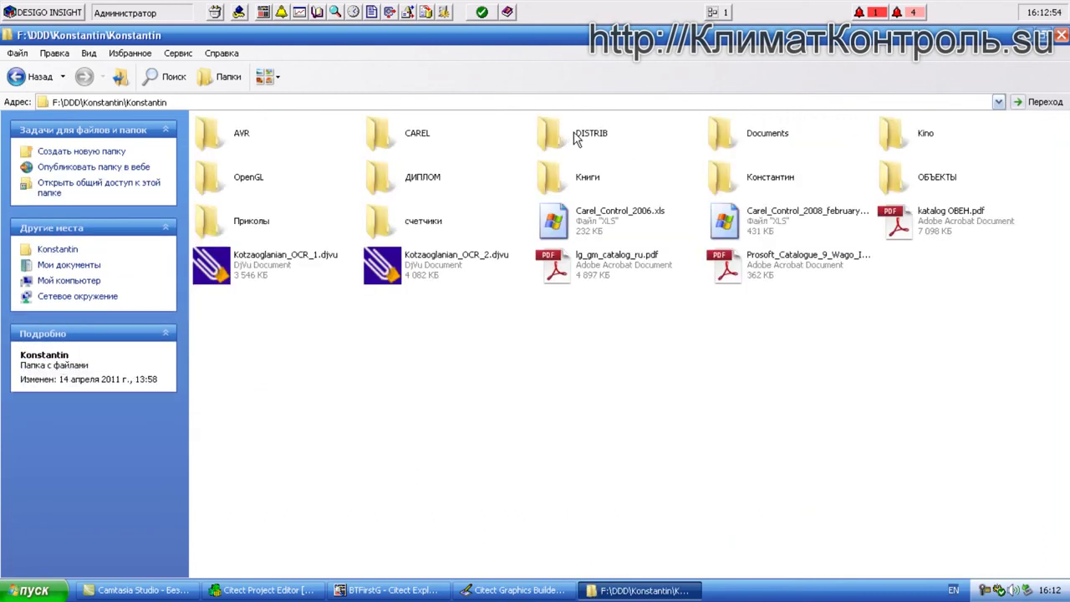
double_click(743, 138)
double_click(227, 137)
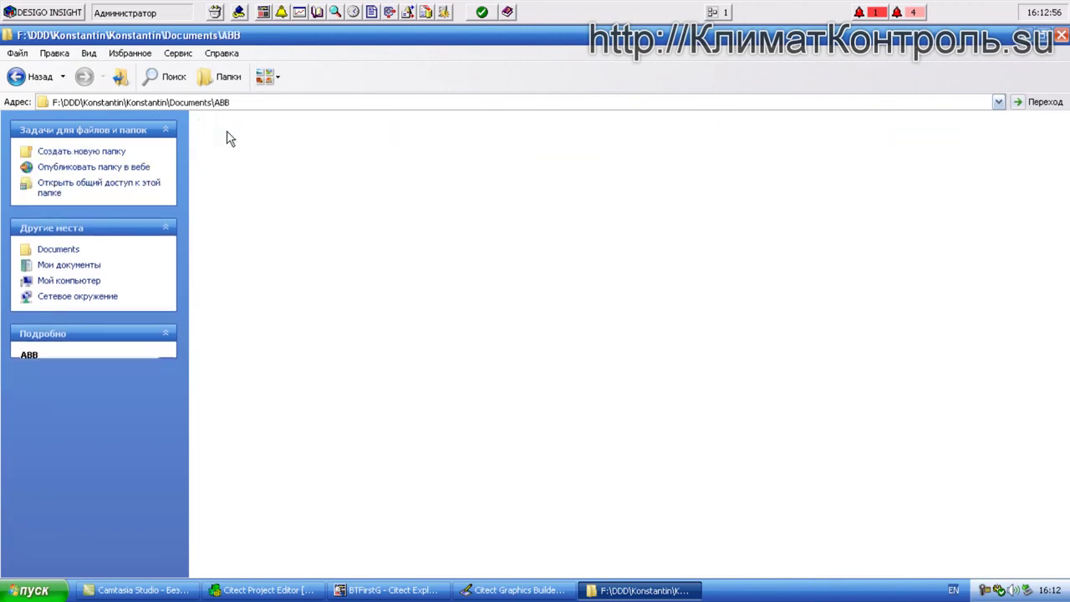
double_click(230, 136)
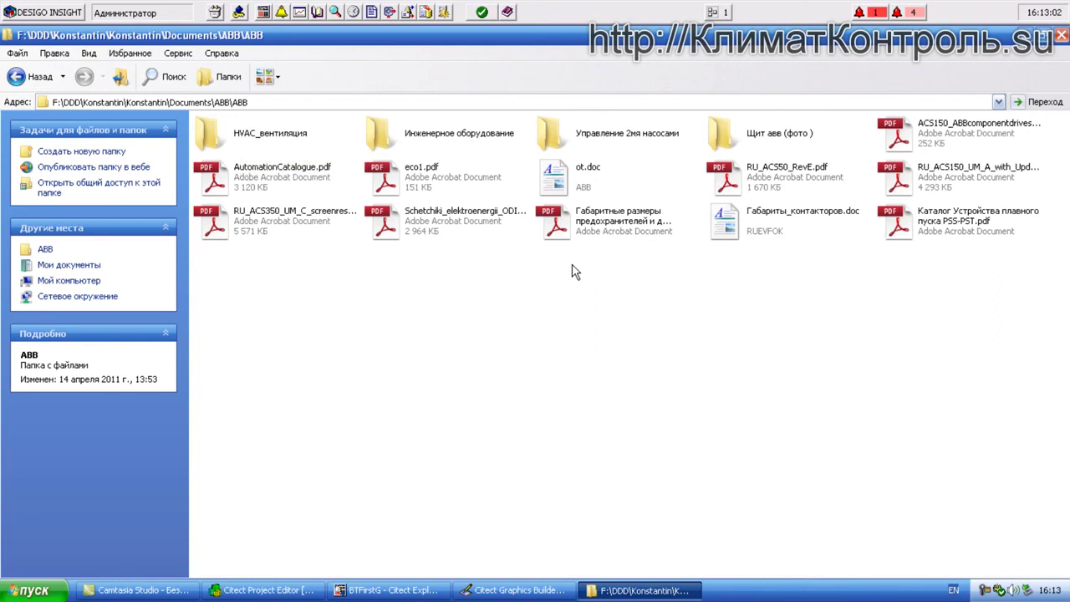
Select the ACS350 and ACS150 manuals, browse HVAC_вентиляция\Примеры реализации, then return to ABB.
click(294, 220)
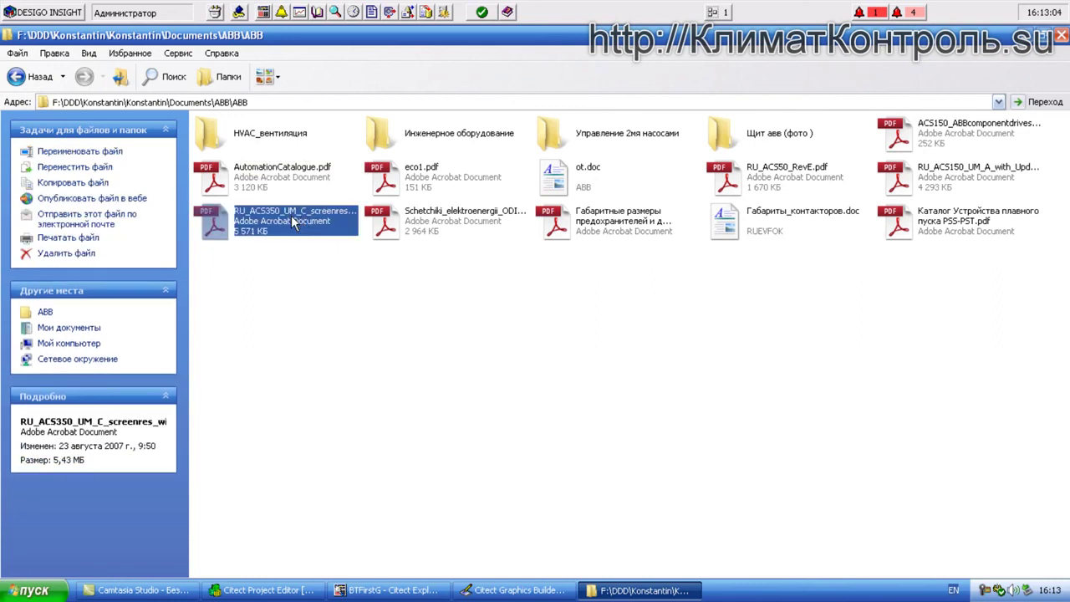
click(938, 180)
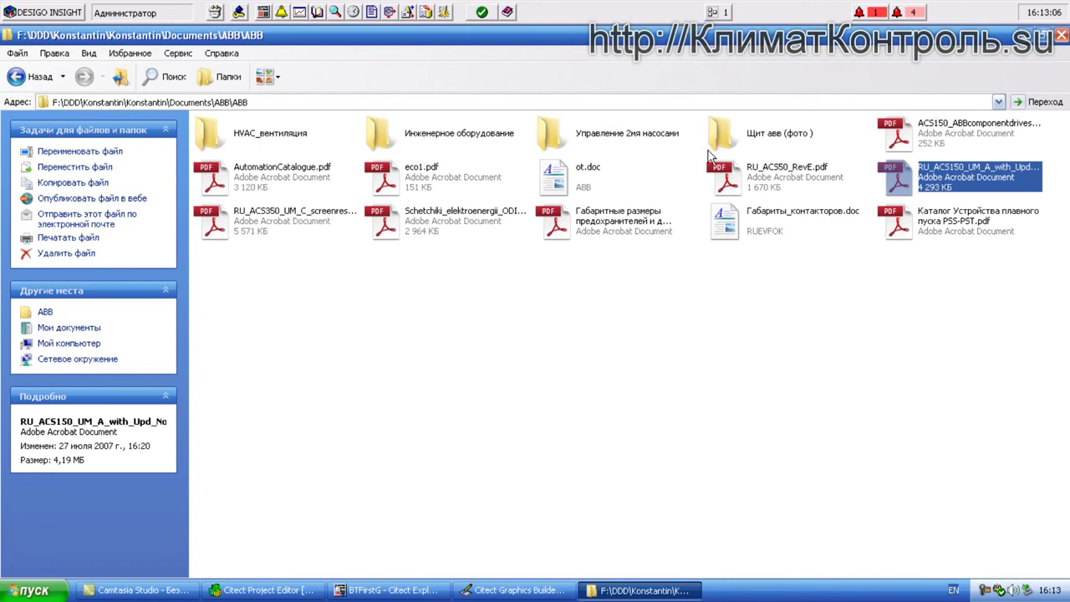
double_click(295, 135)
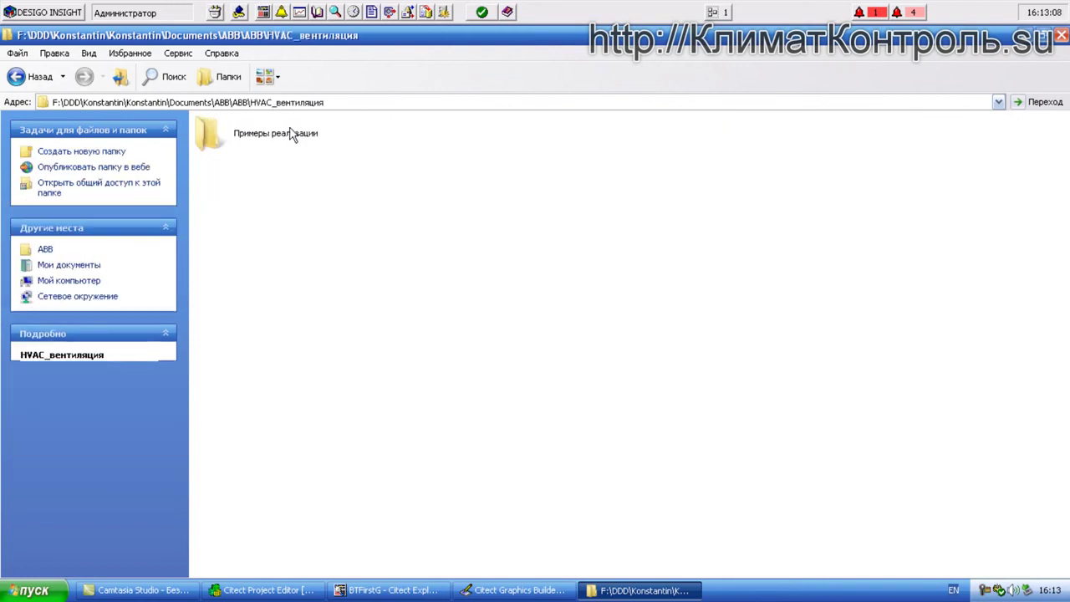
double_click(291, 135)
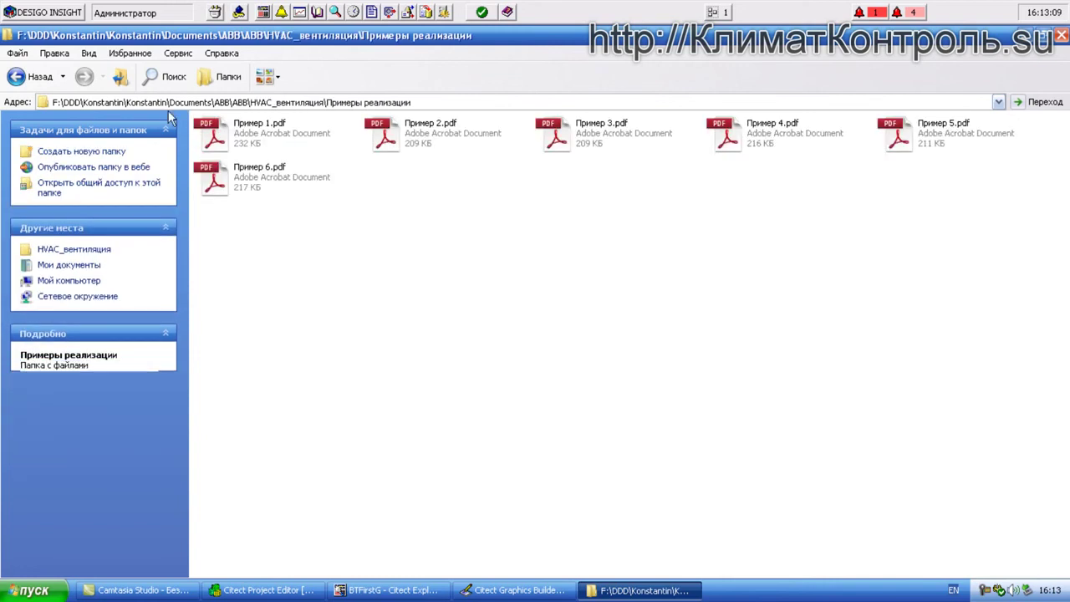
click(119, 77)
click(119, 77)
Check Инженерное оборудование's ACH550_HVAC applications (RU).pdf, then return to ABB and reselect ACS350.
double_click(403, 139)
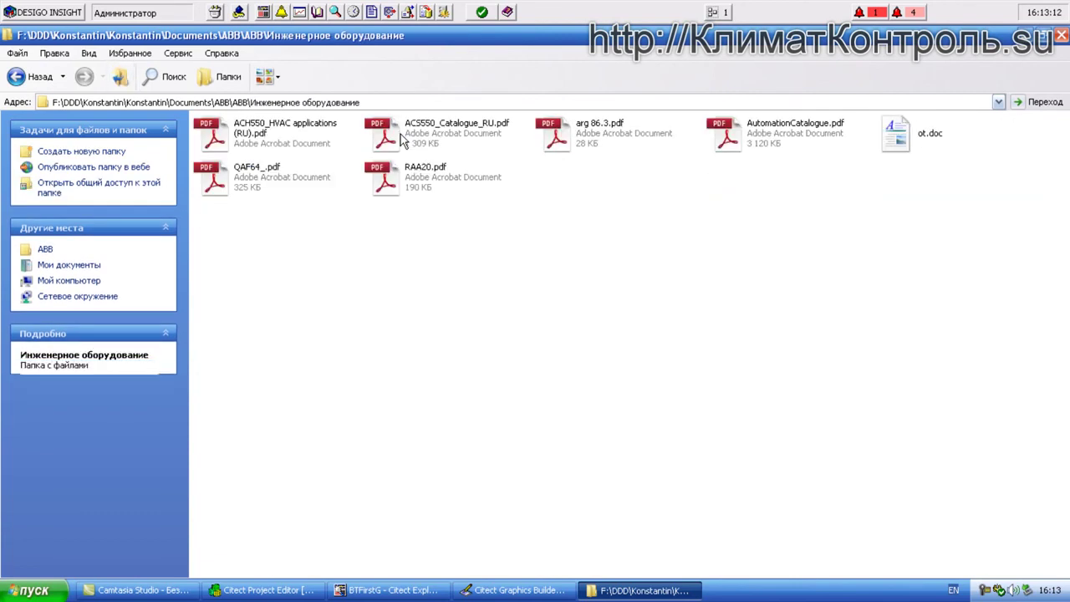
click(303, 134)
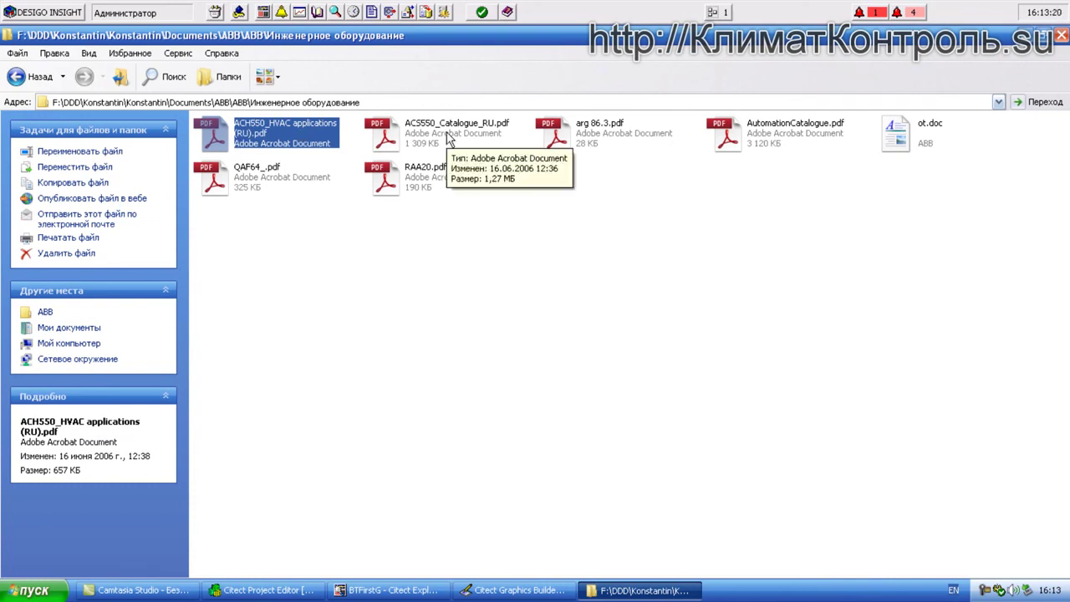
click(424, 293)
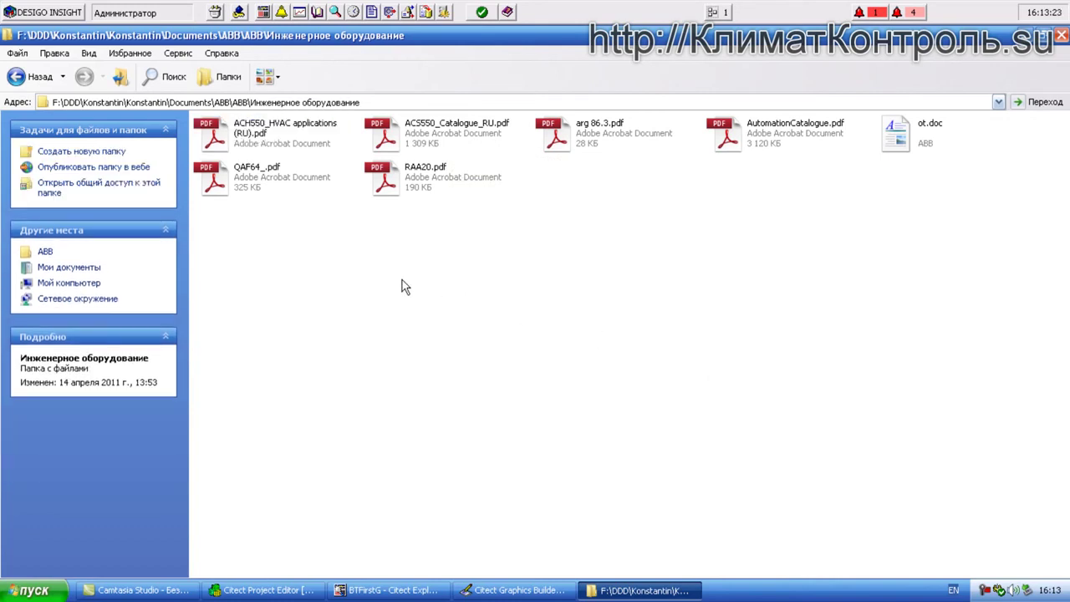
click(121, 78)
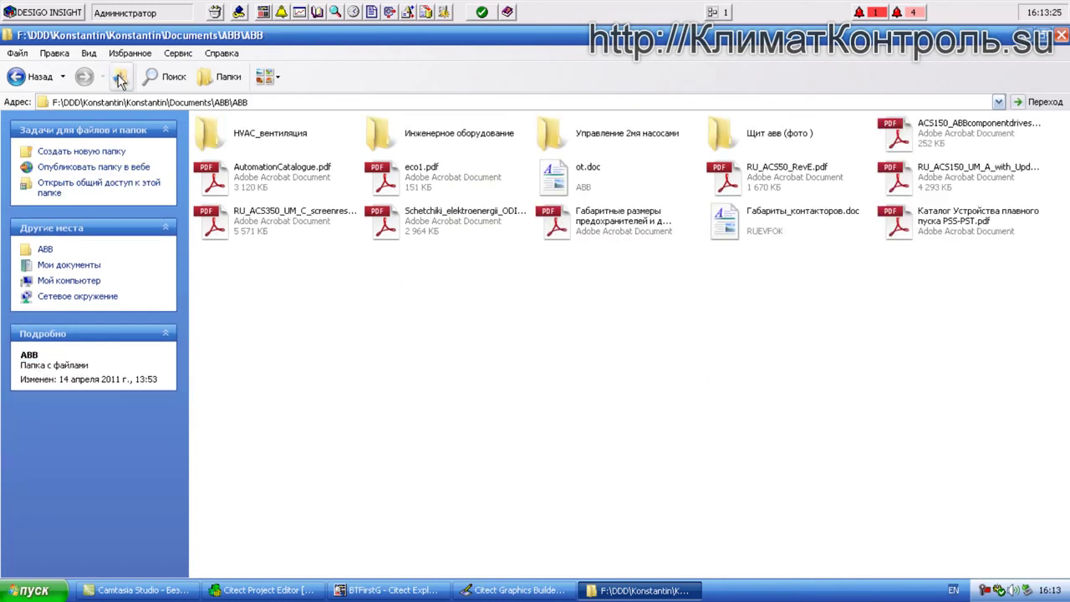
click(295, 220)
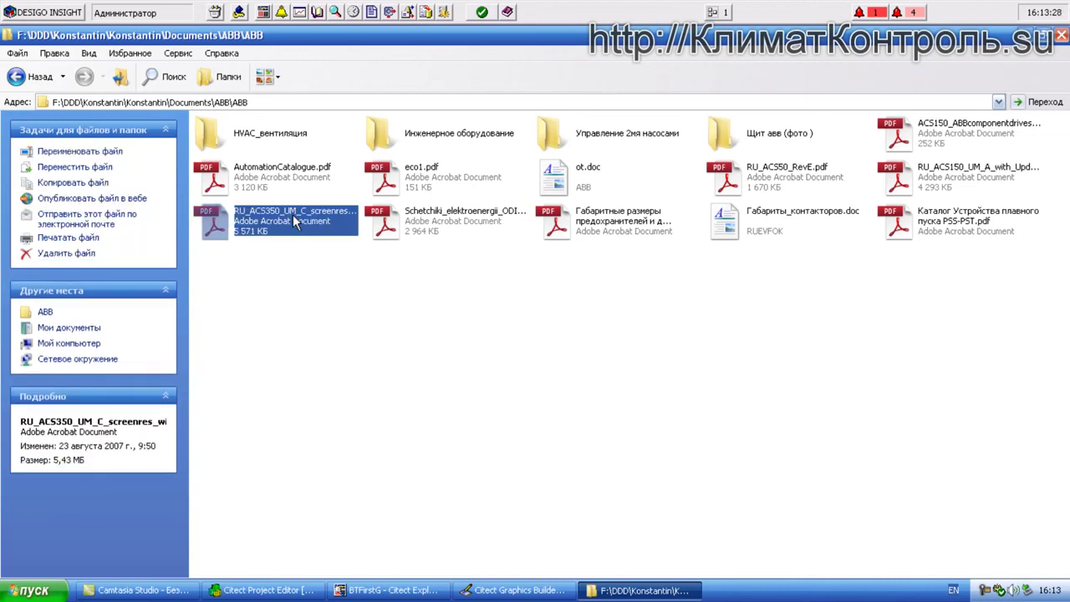
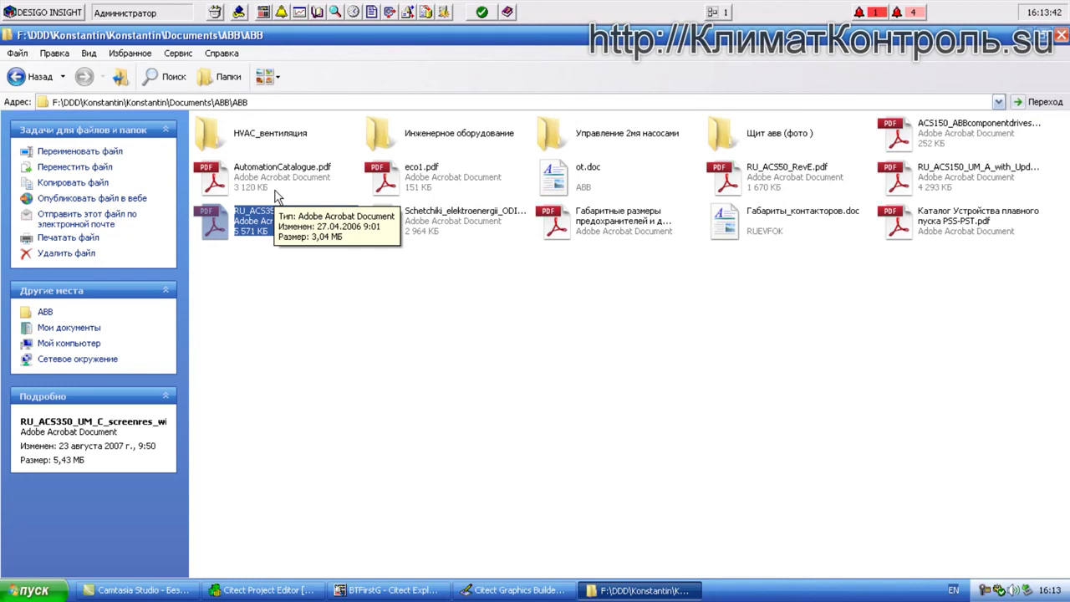
Open the RU_ACS350 user manual PDF from the inner ABB\ABB folder in Adobe Reader.
click(967, 178)
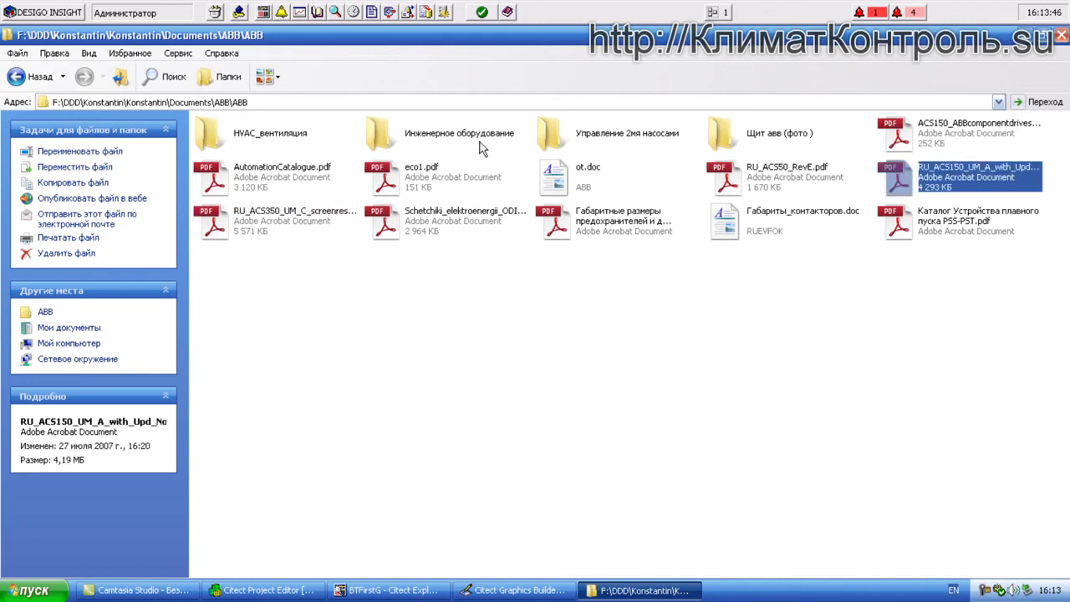
click(118, 78)
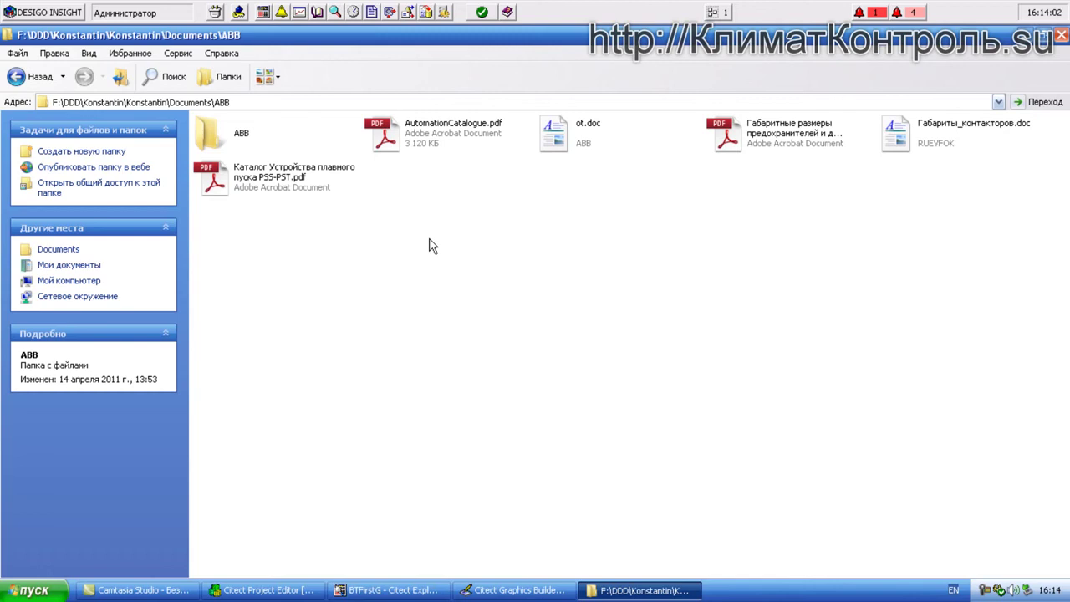
drag(1058, 284, 38, 94)
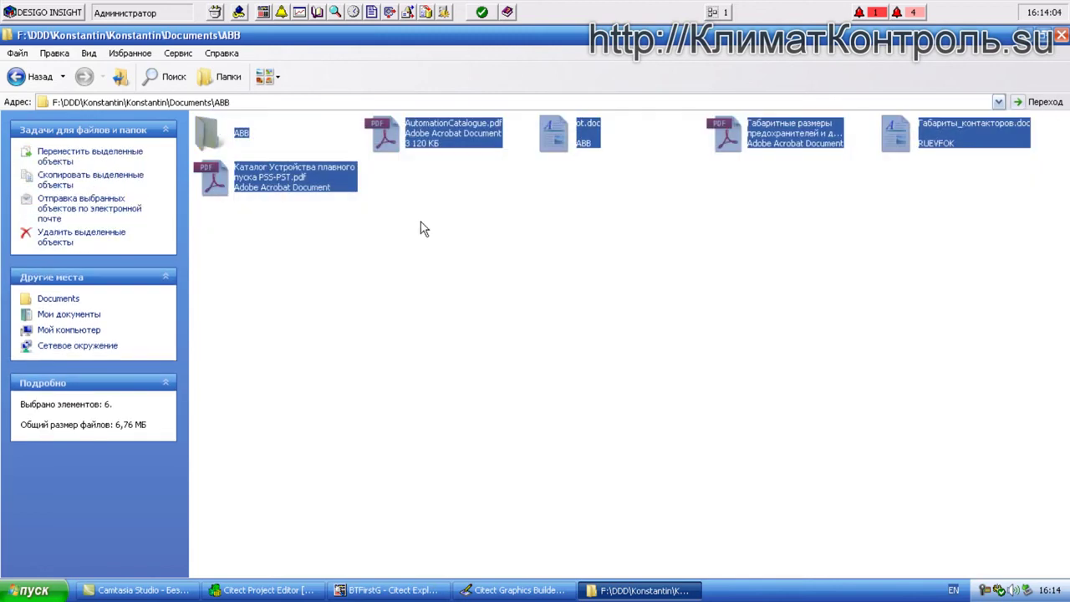
click(608, 349)
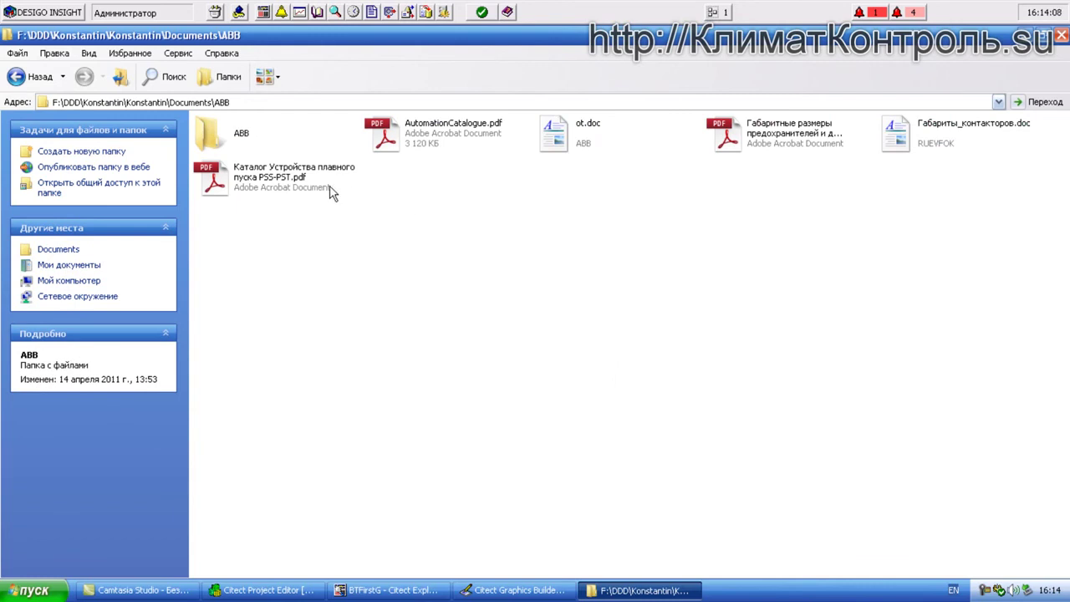
double_click(210, 132)
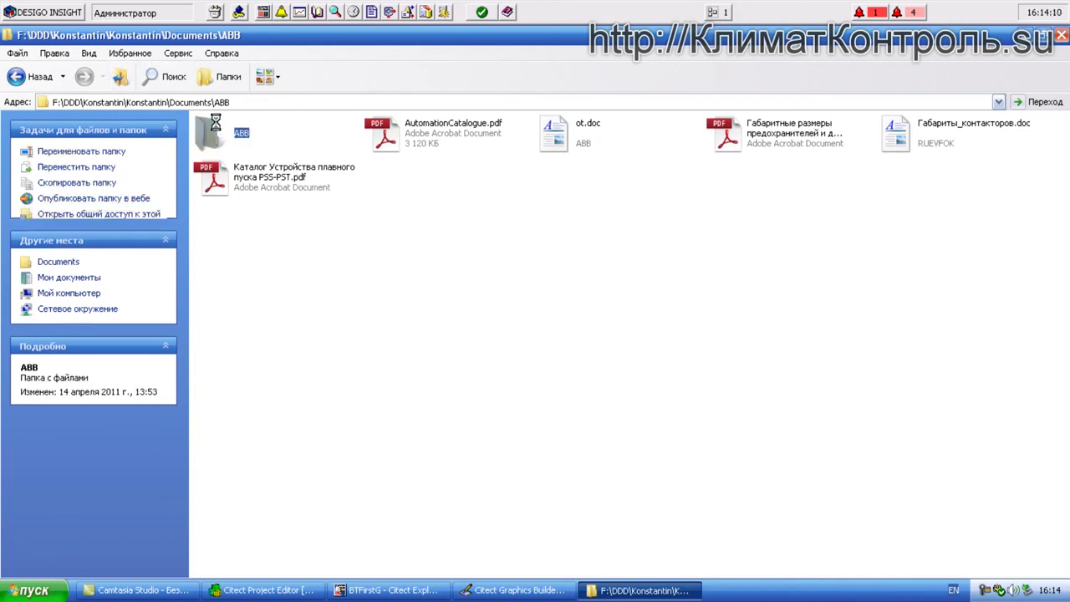
double_click(286, 224)
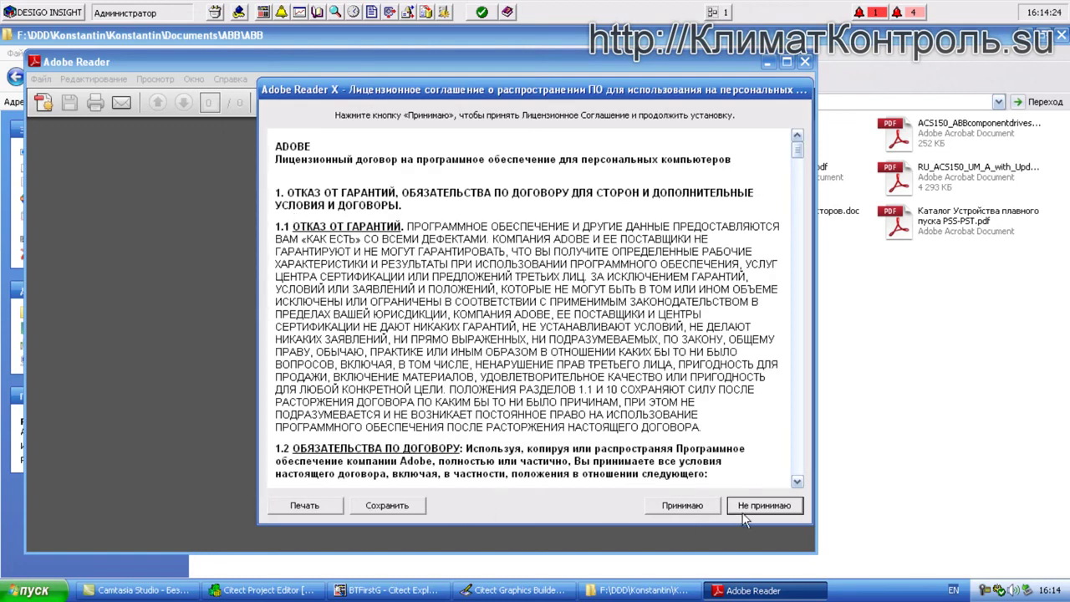
Accept the Adobe Reader licence agreement and maximize the reader window.
click(683, 506)
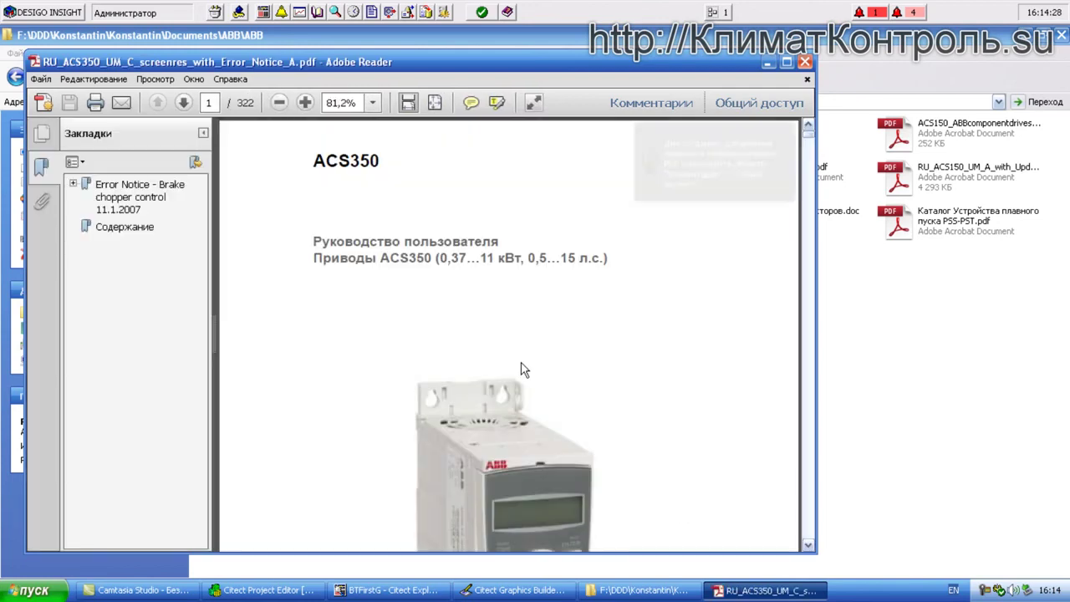
scroll(594, 347, down, 5)
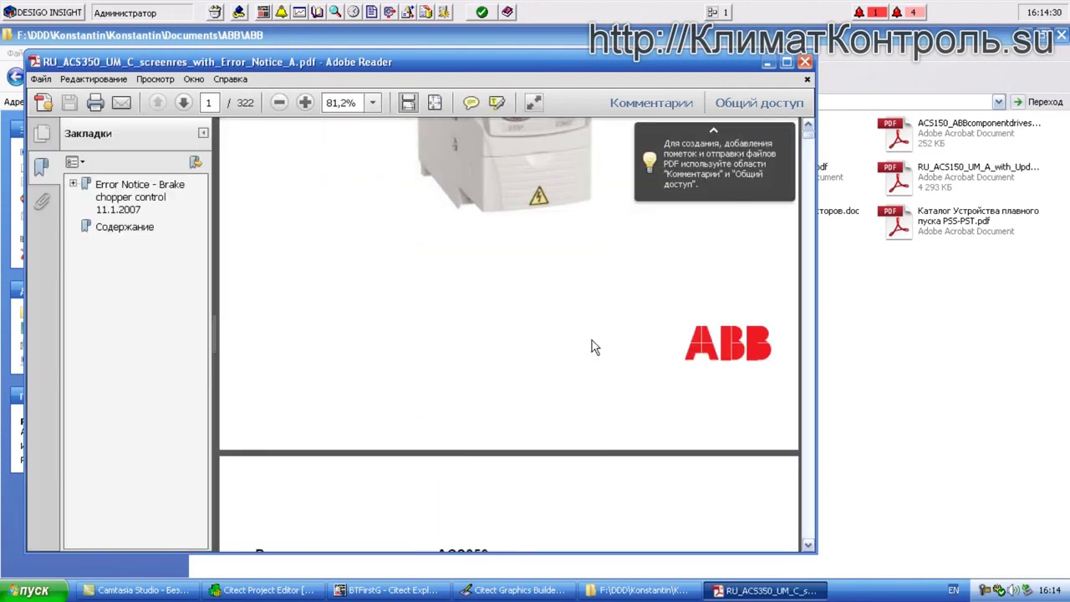
scroll(594, 347, down, 15)
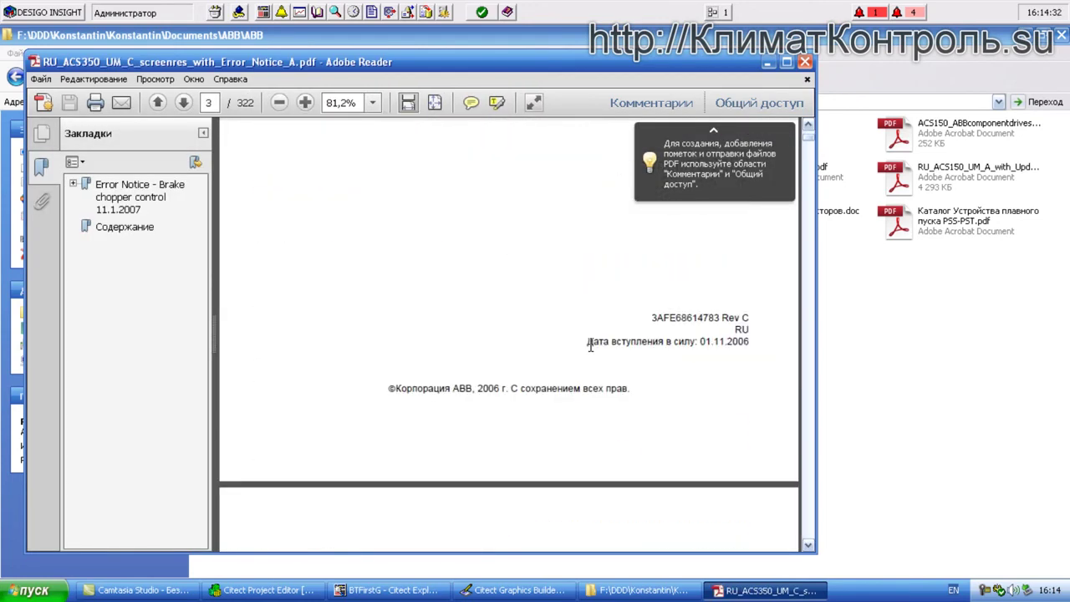
scroll(592, 349, down, 5)
double_click(506, 62)
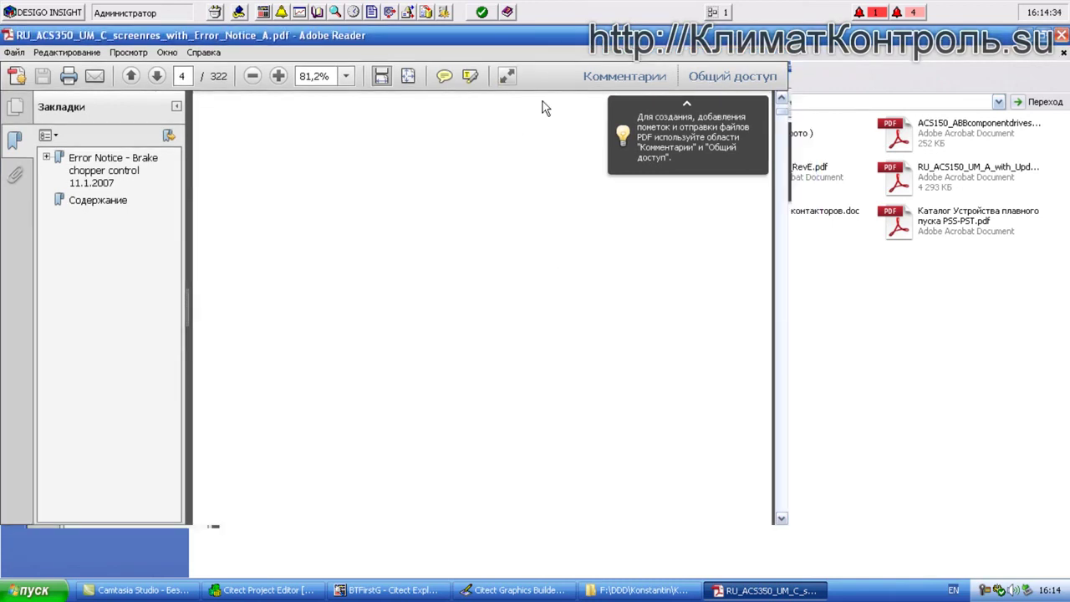
scroll(657, 310, down, 5)
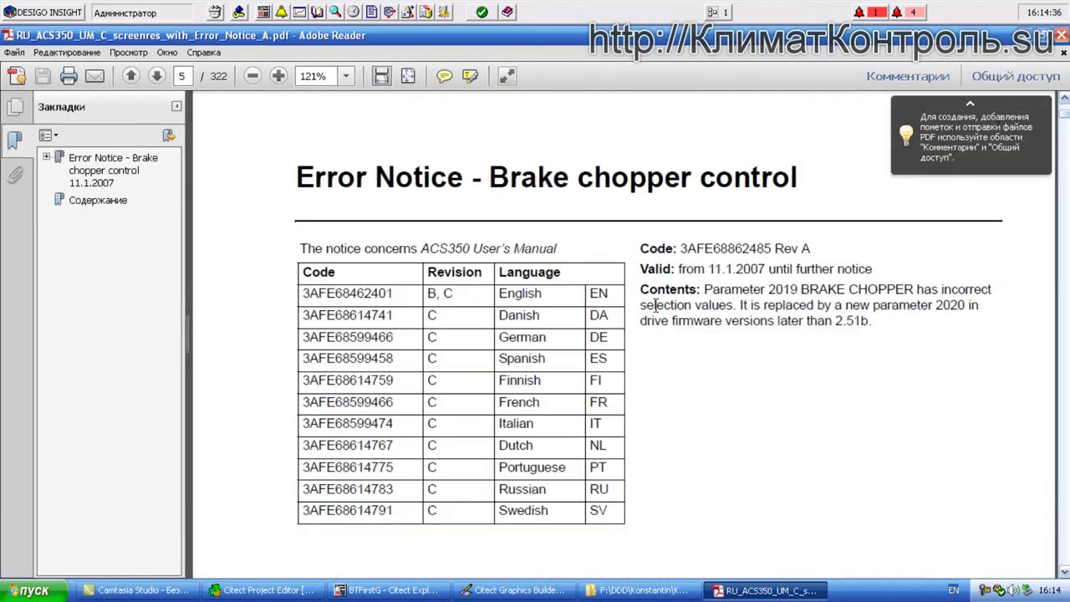
scroll(657, 306, down, 10)
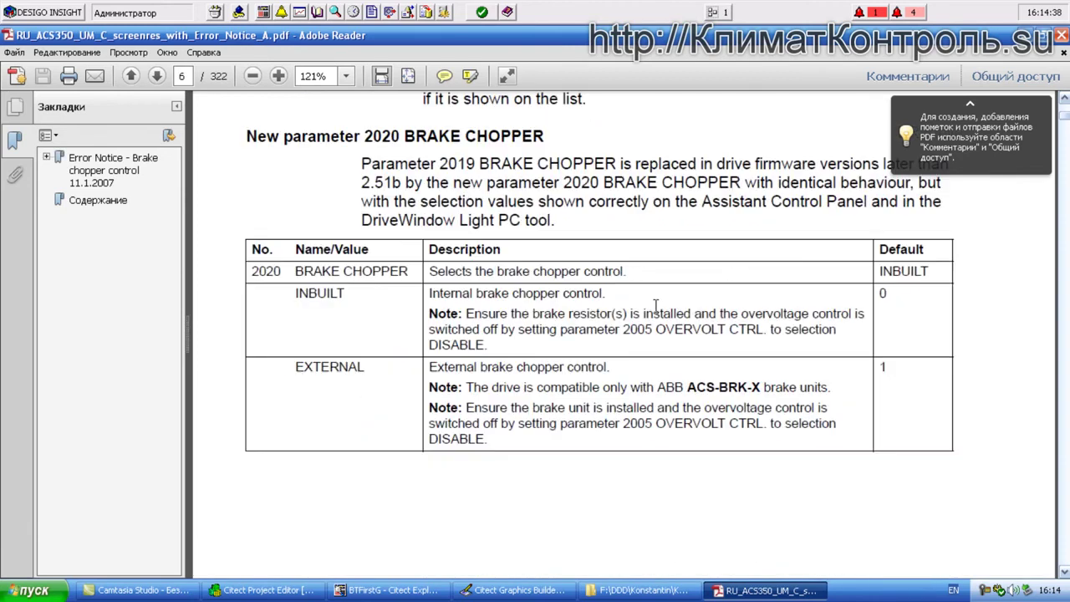
scroll(657, 309, down, 10)
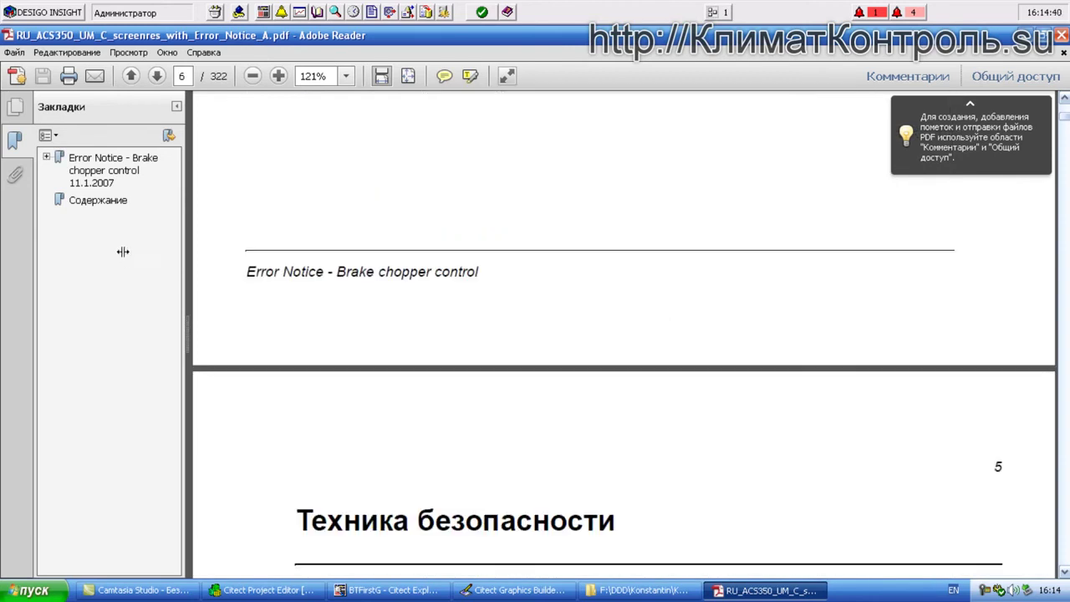
scroll(376, 270, down, 10)
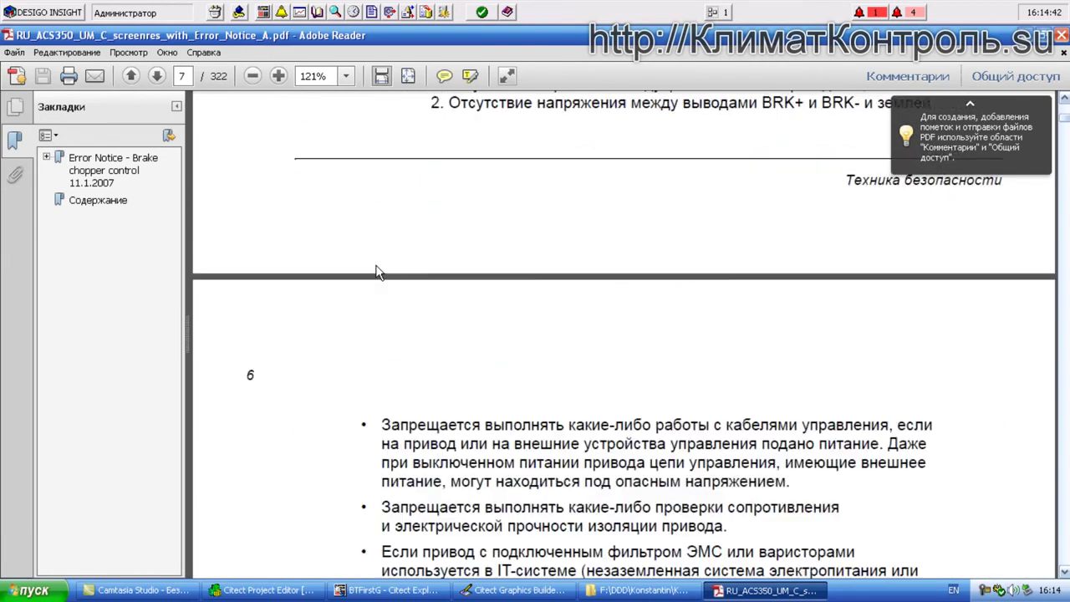
scroll(375, 270, down, 5)
Go through the manual's table of contents to the programmable relay outputs section.
click(97, 201)
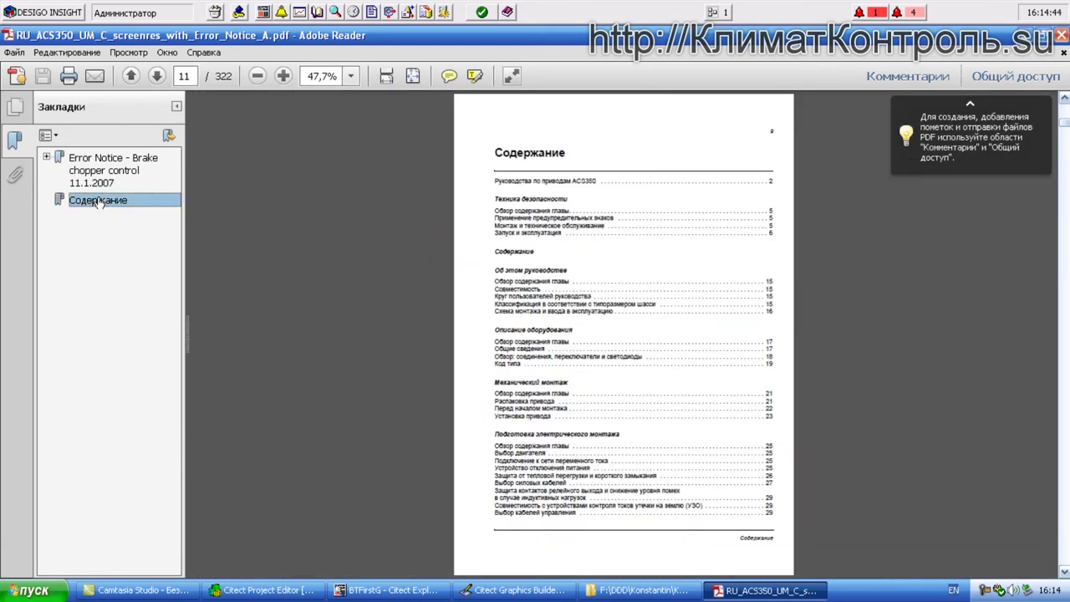
scroll(698, 340, down, 2)
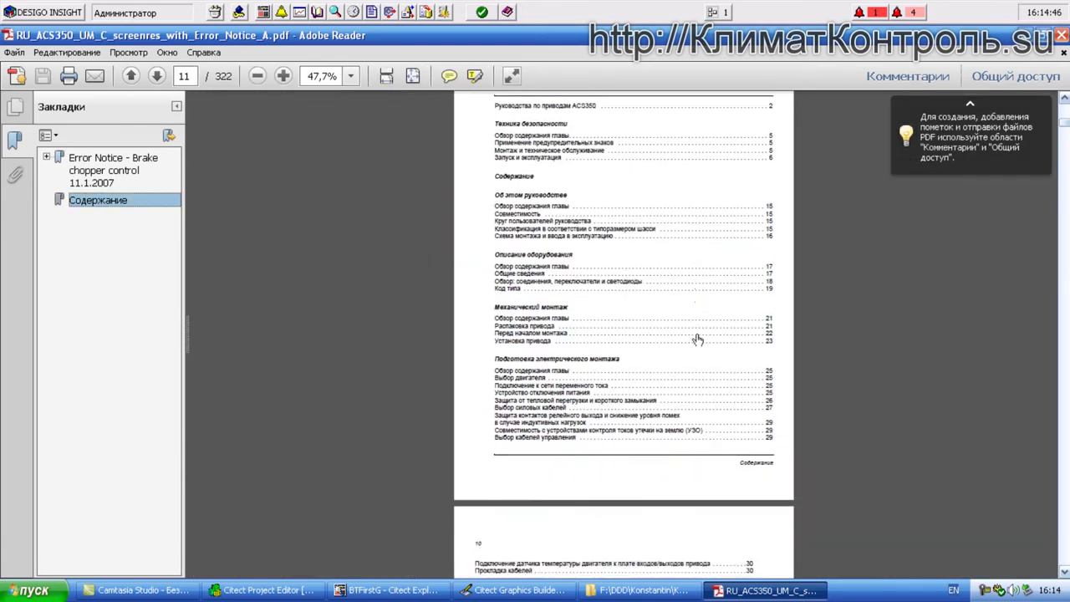
scroll(698, 339, down, 8)
scroll(698, 340, down, 3)
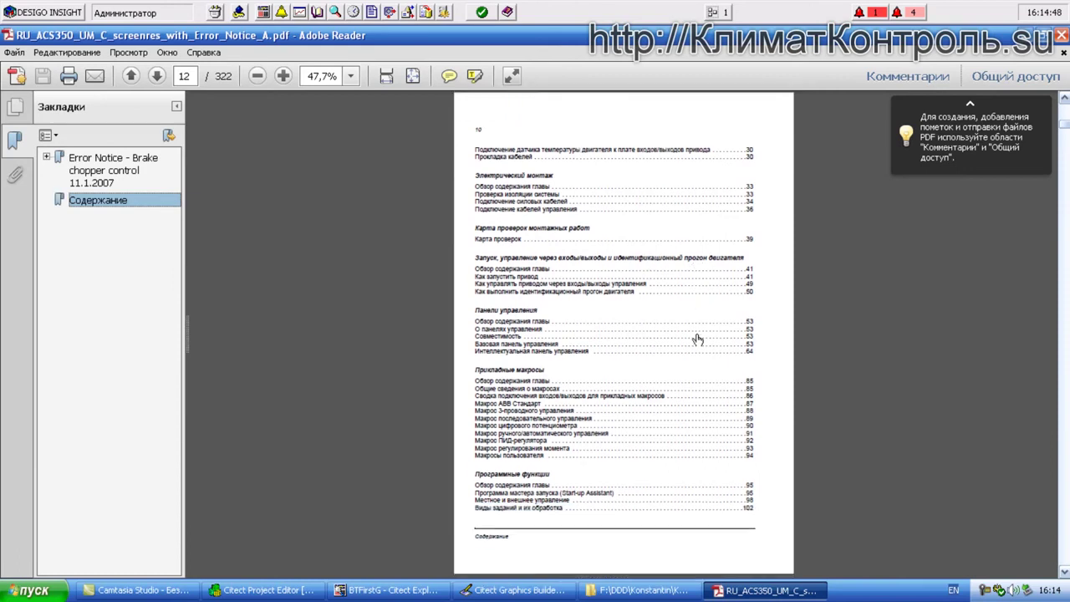
scroll(699, 340, down, 6)
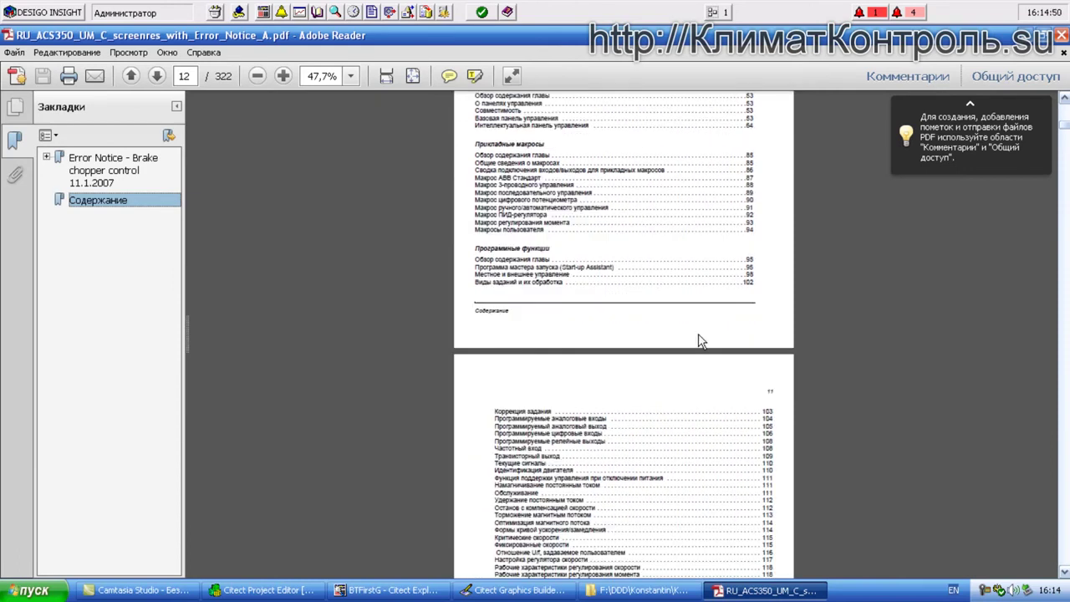
scroll(699, 339, down, 3)
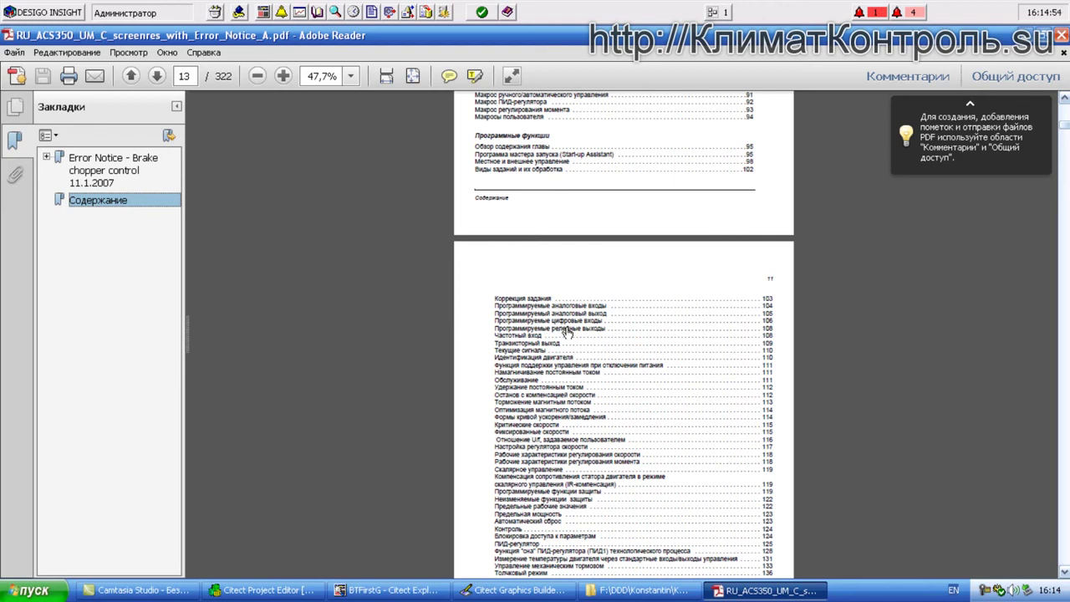
click(567, 330)
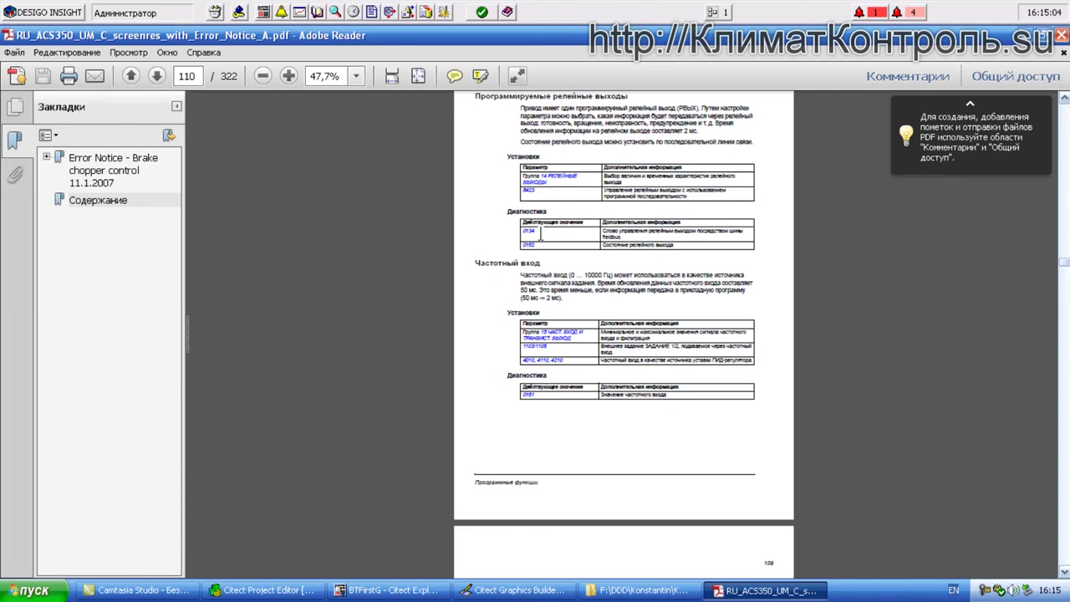
View the relay output parameter table on page 169 at 100%, then minimize Reader and Explorer.
click(554, 179)
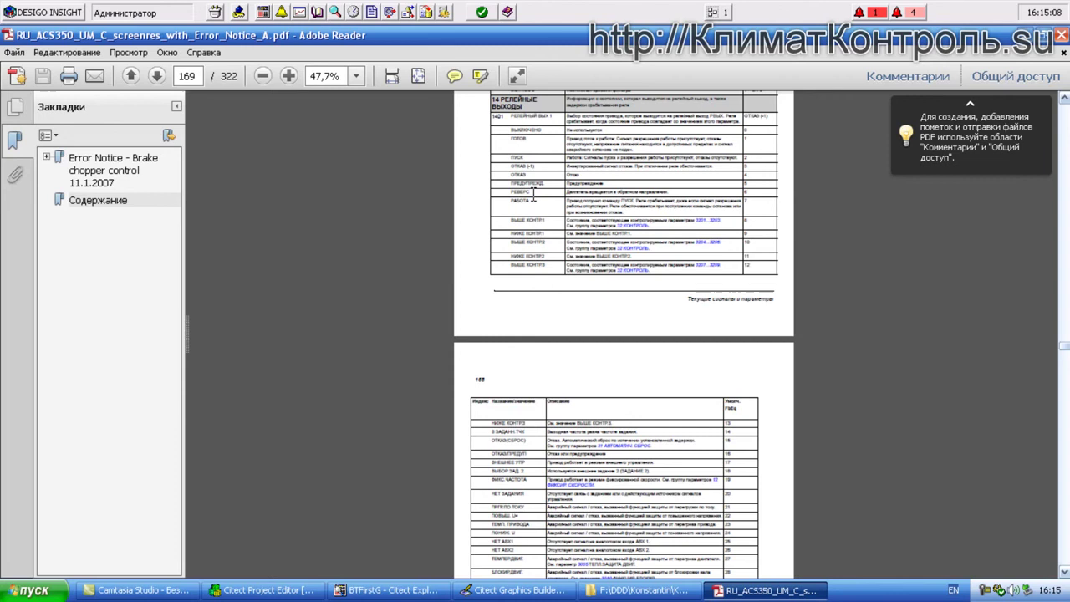
click(290, 74)
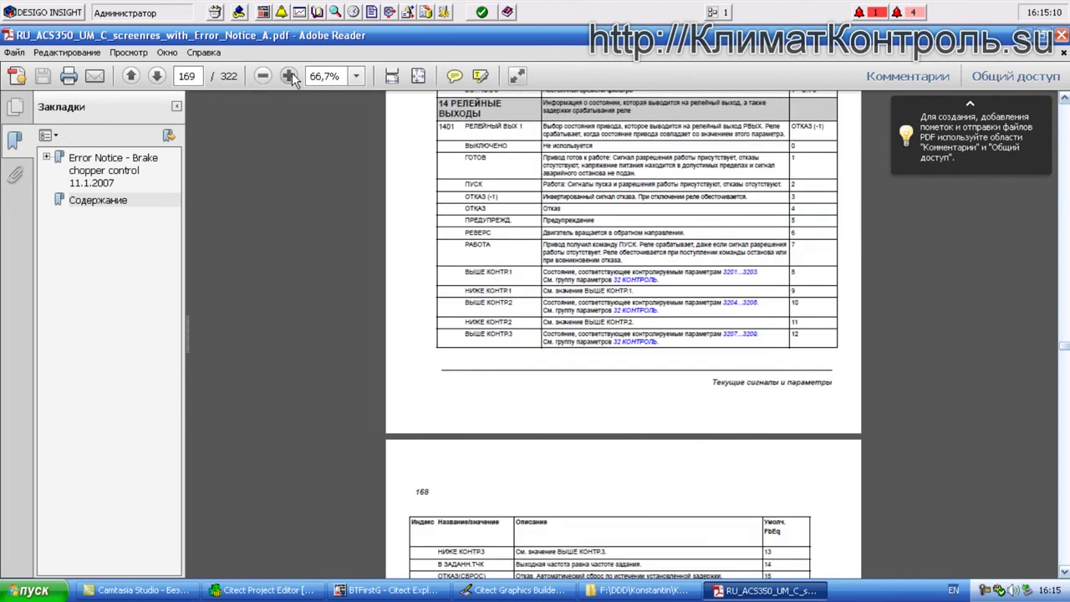
click(290, 74)
click(290, 75)
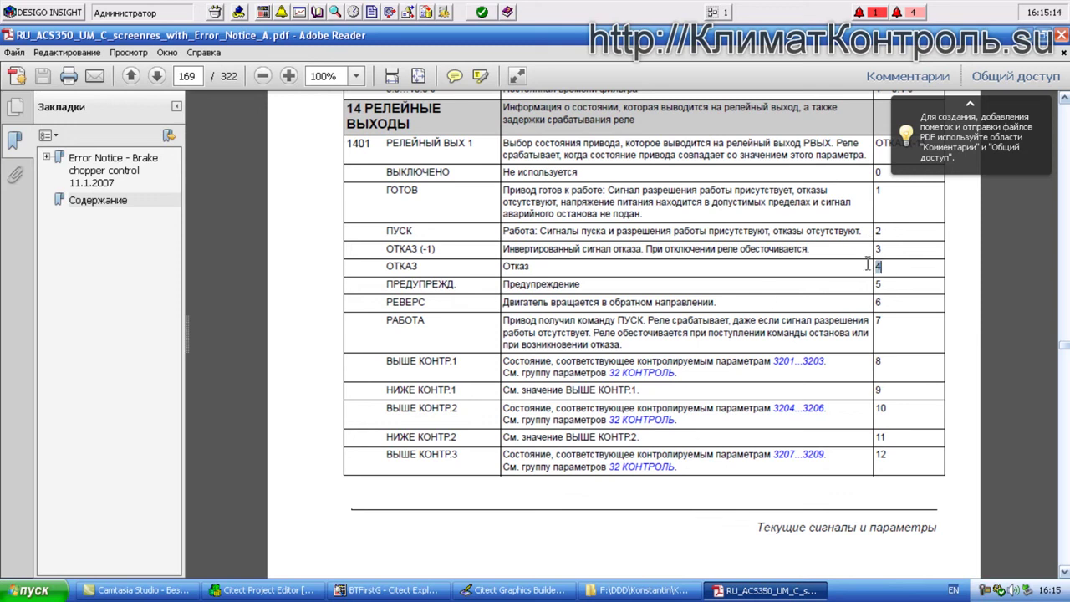
drag(865, 257, 889, 268)
click(442, 269)
click(1033, 35)
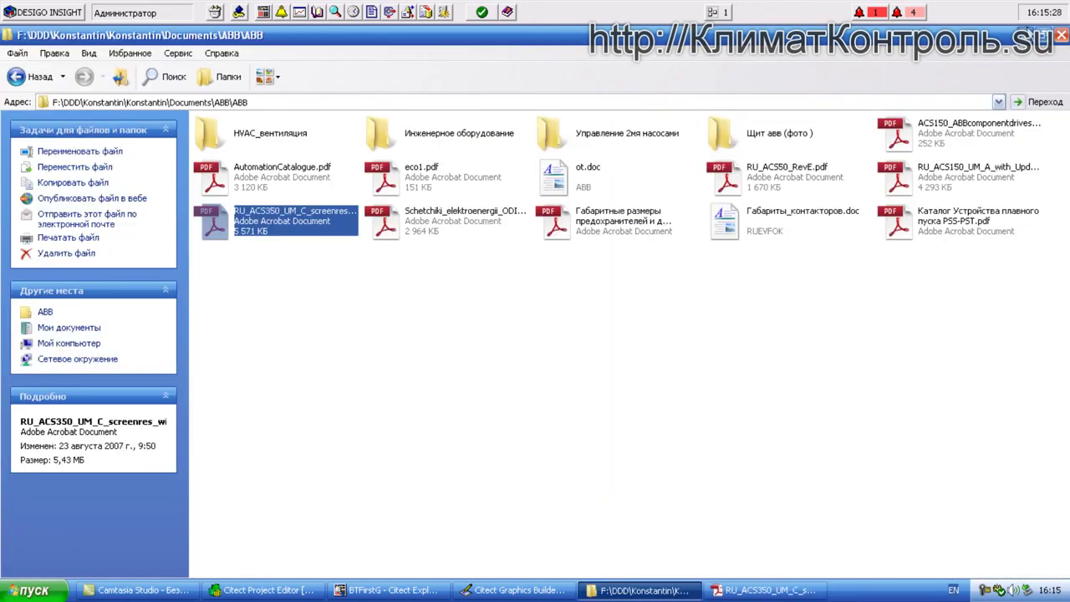
click(1034, 35)
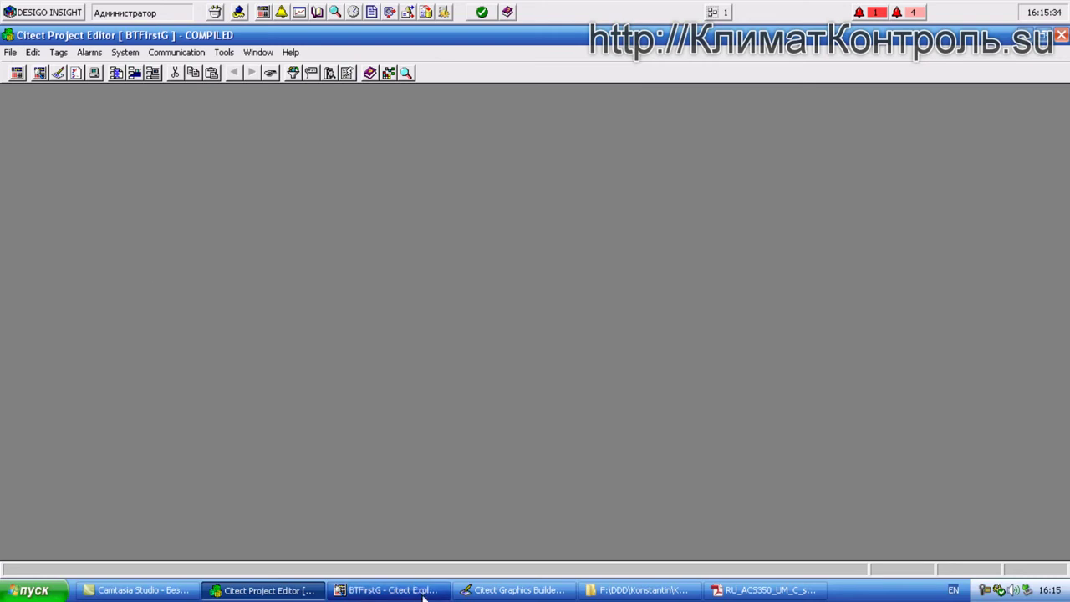
Start a new graphics page from Graphics Builder's File menu.
click(496, 592)
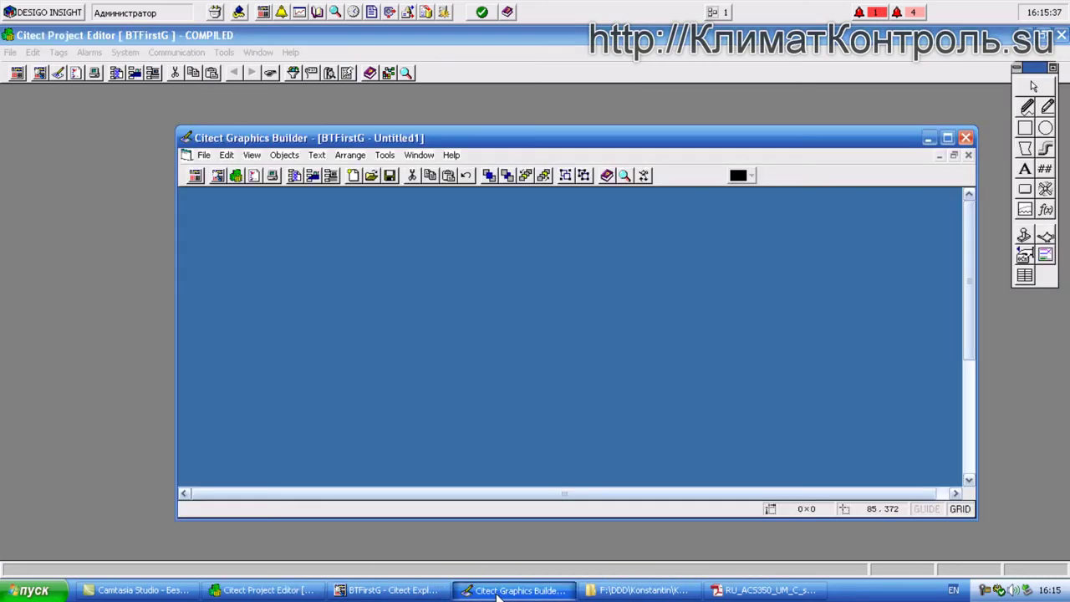
click(204, 157)
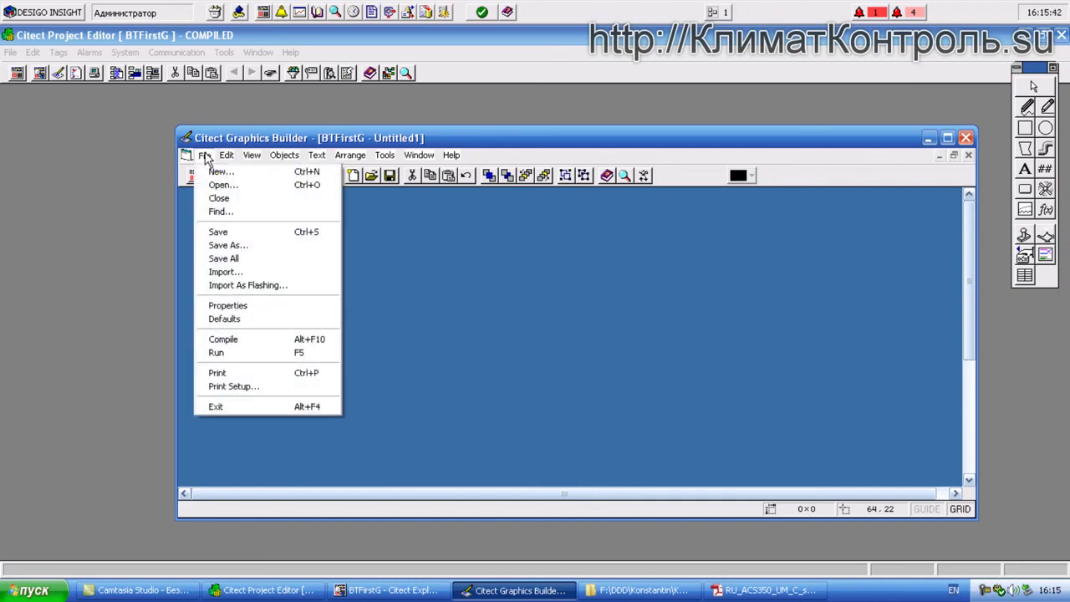
click(221, 172)
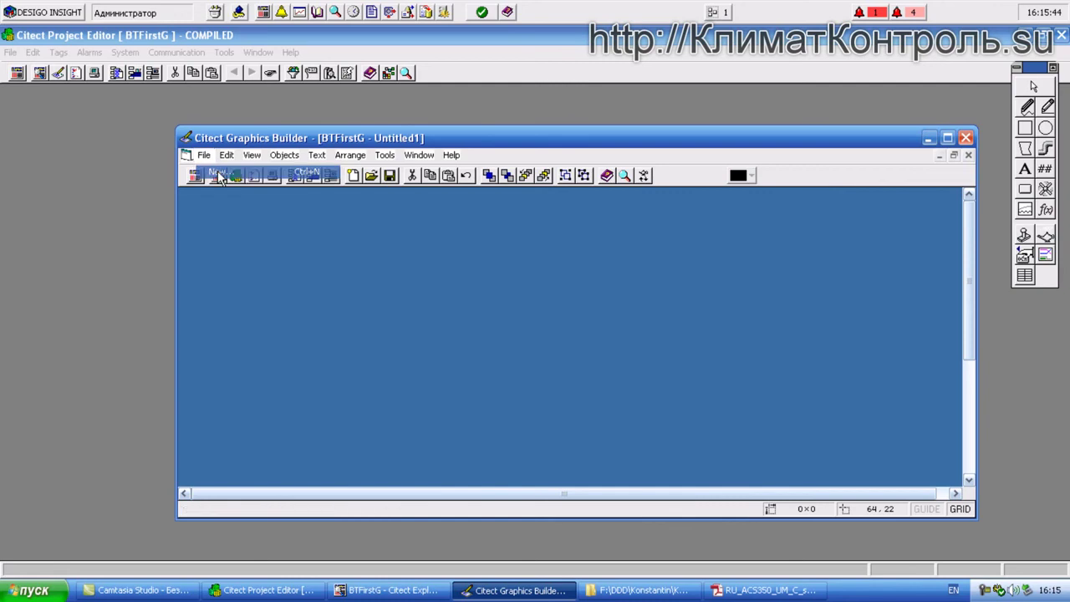
click(251, 257)
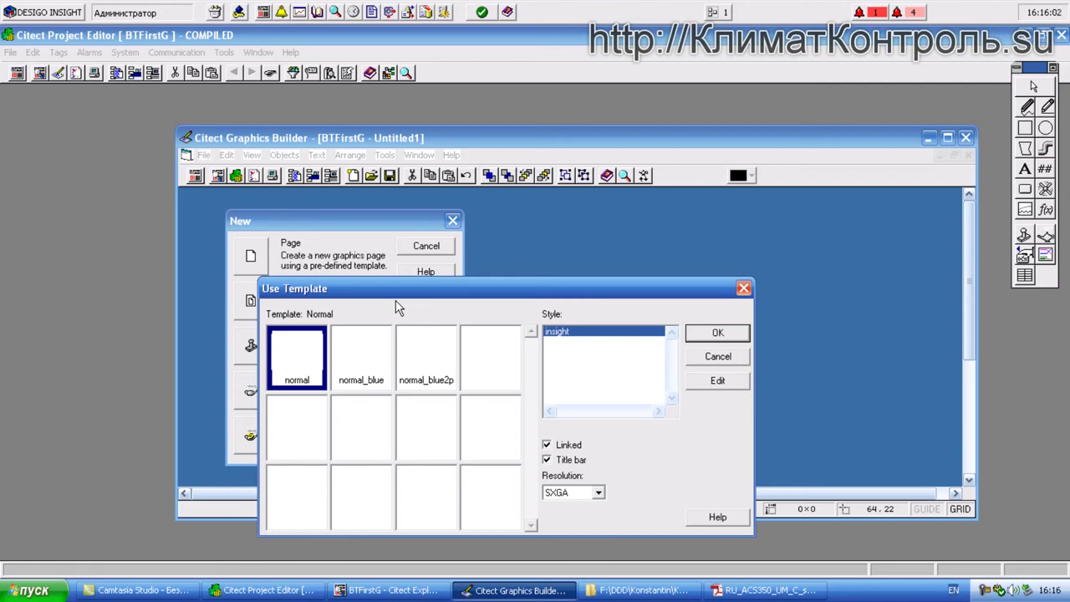
Leave the normal template selected and bring Citect Explorer to the front.
click(386, 332)
click(428, 352)
click(368, 354)
click(311, 357)
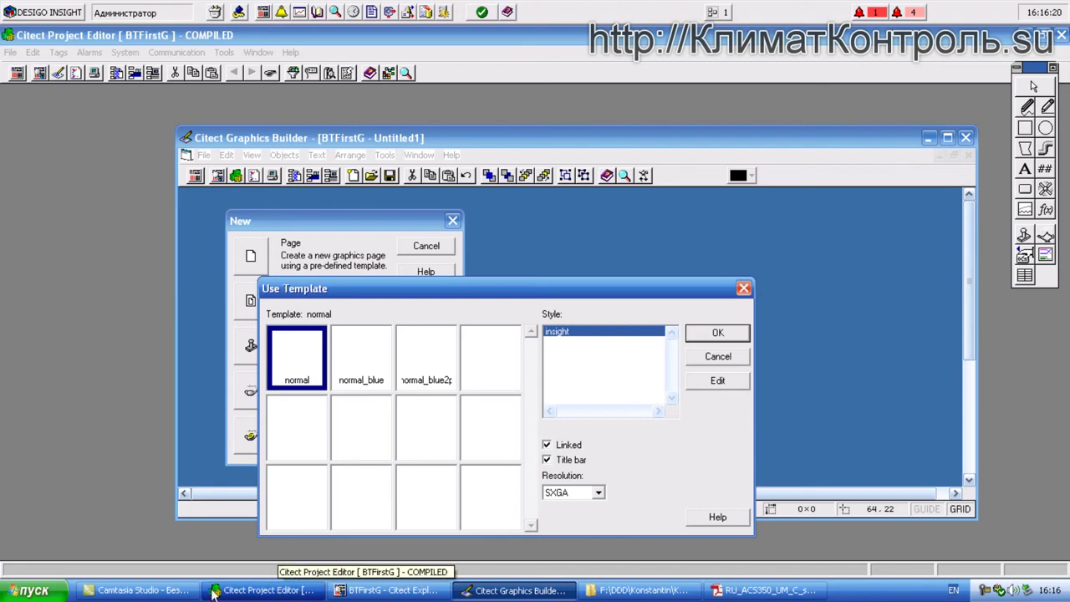
click(338, 590)
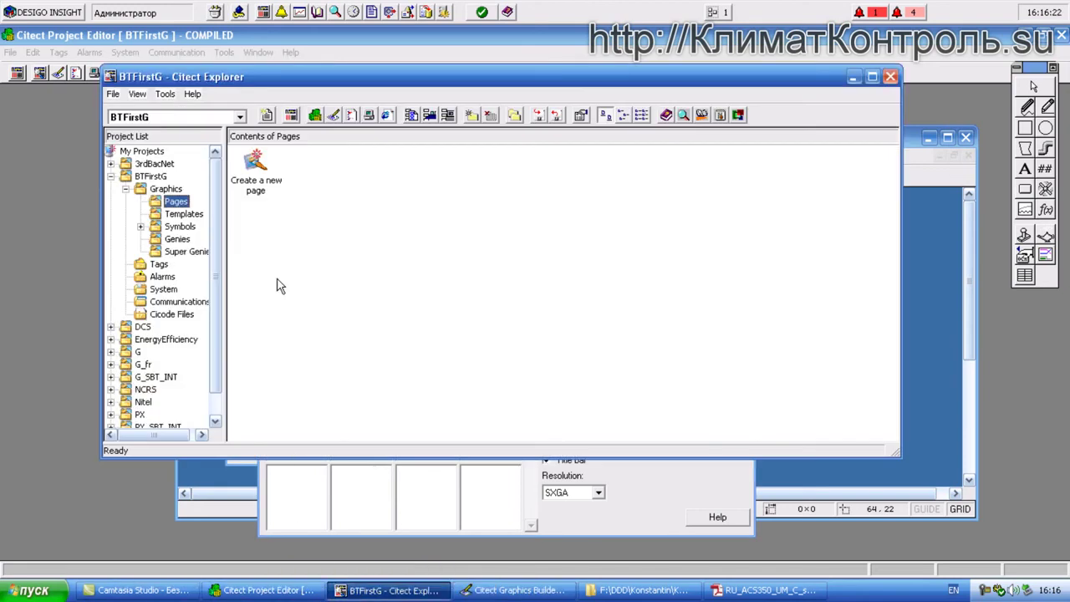
Review BTFirstG's project links in InClue, then close it and minimize Citect Explorer.
click(739, 115)
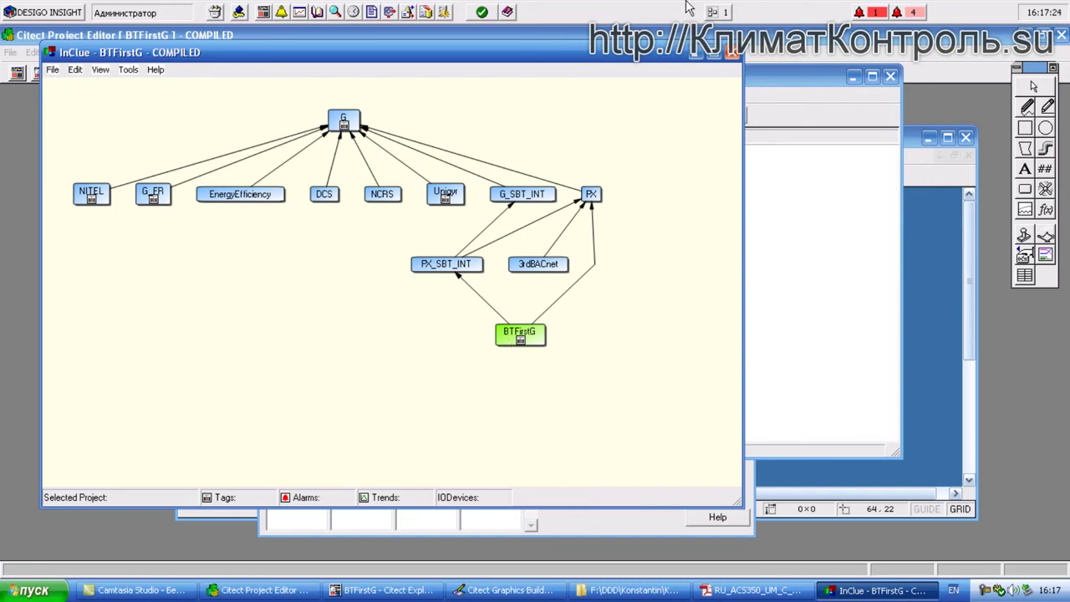
click(733, 55)
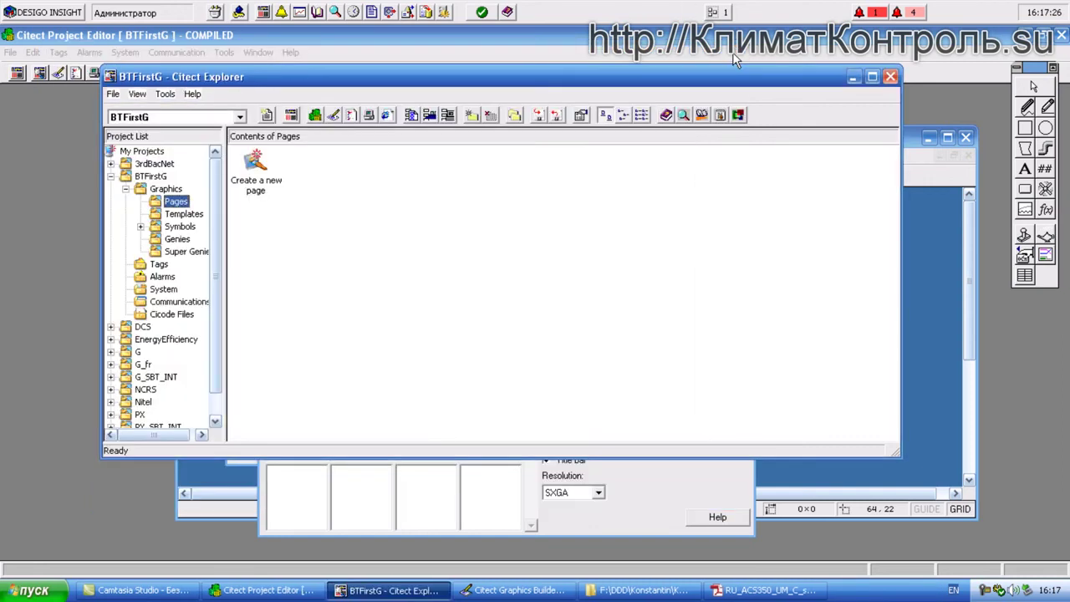
click(851, 79)
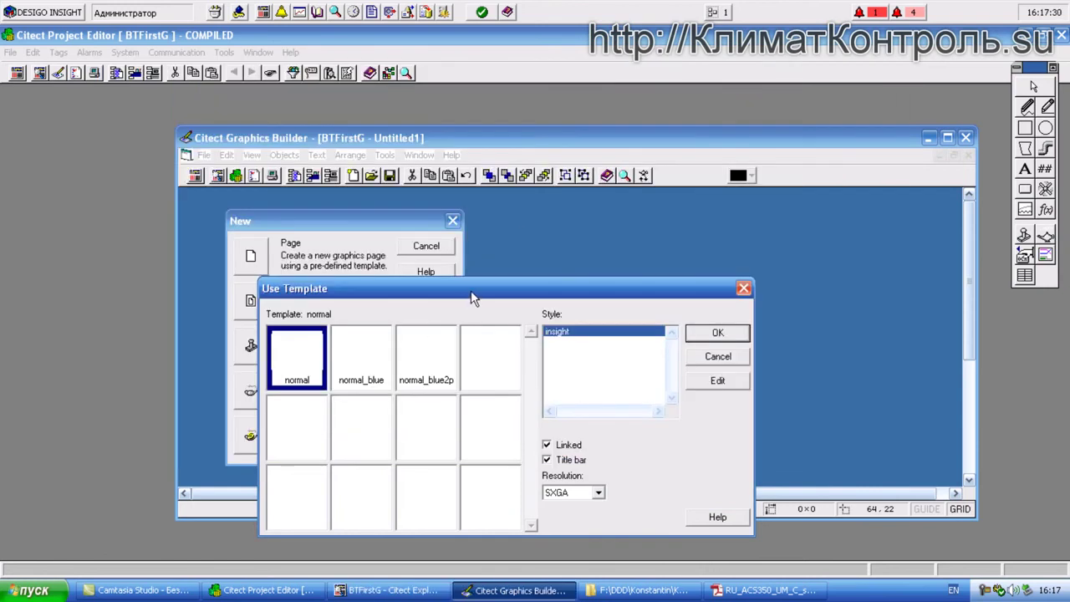
Create the page from the normal template at SXGA resolution and maximize Graphics Builder.
drag(471, 293, 536, 216)
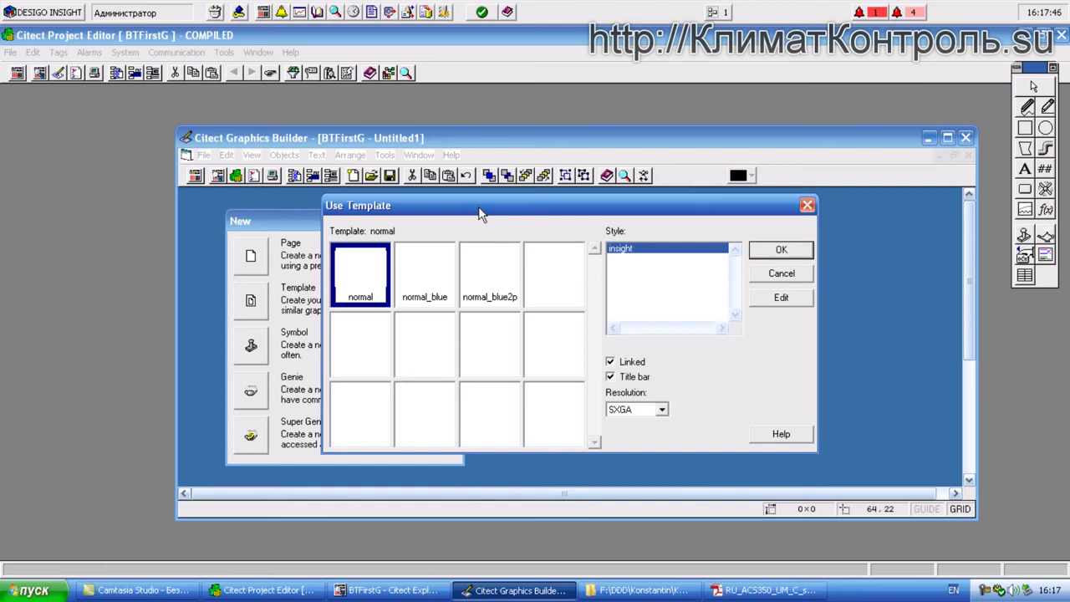
click(662, 409)
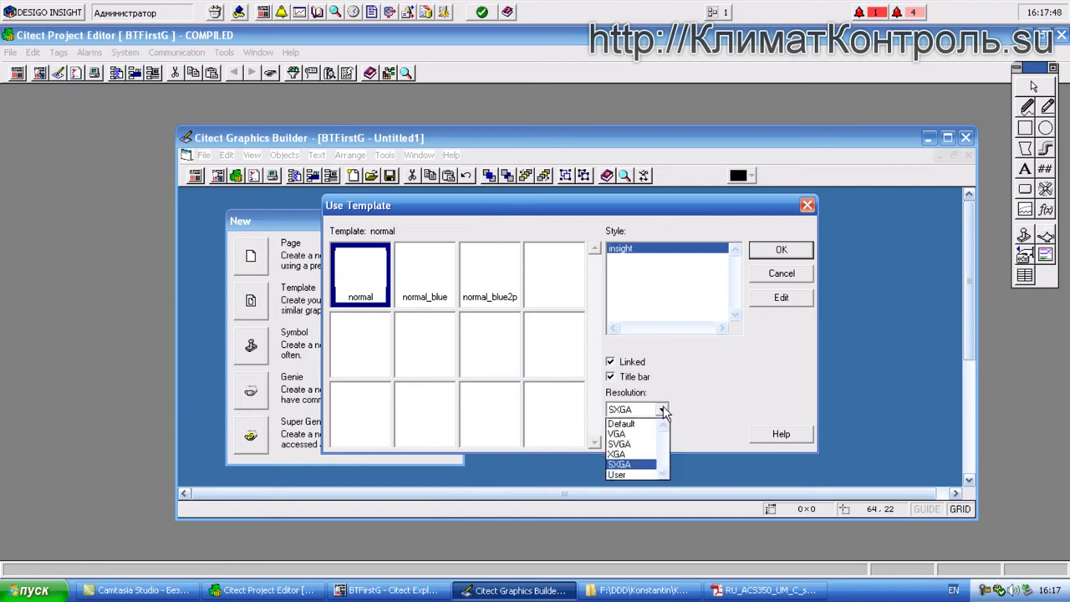
click(627, 454)
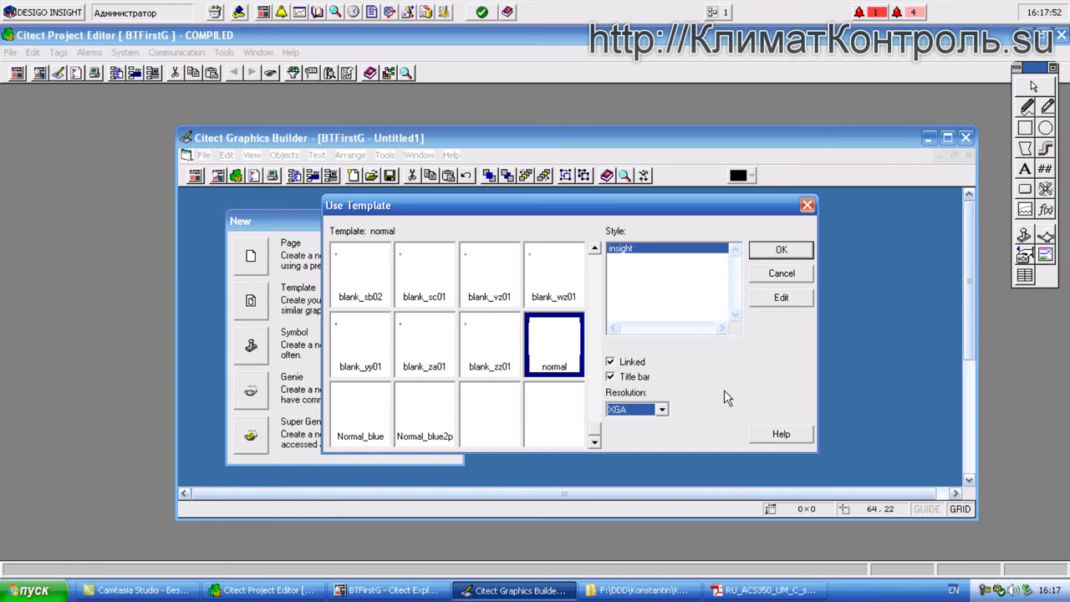
key(Down)
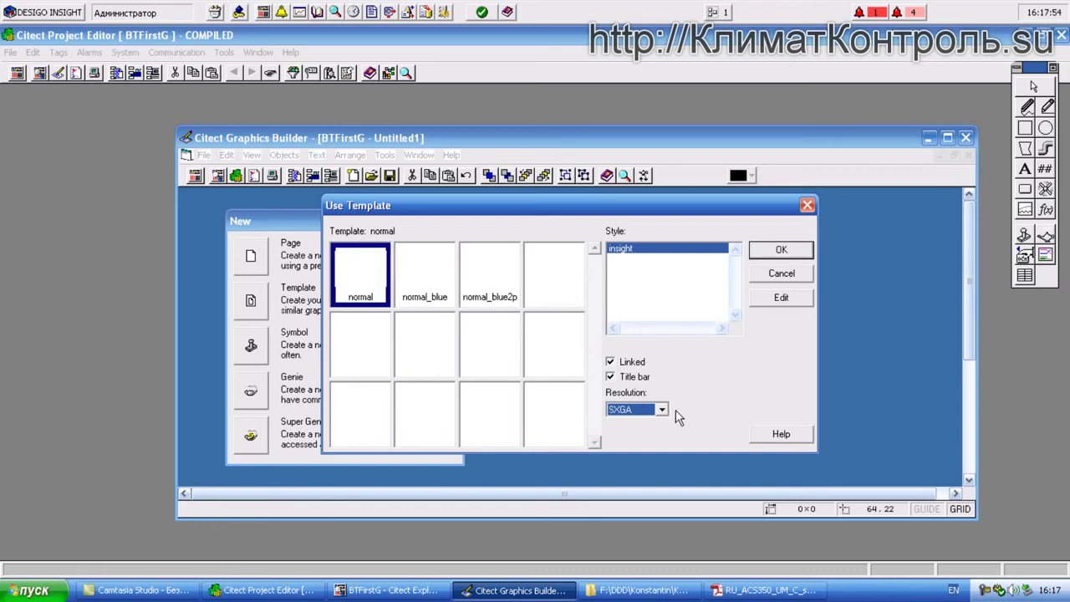
click(779, 251)
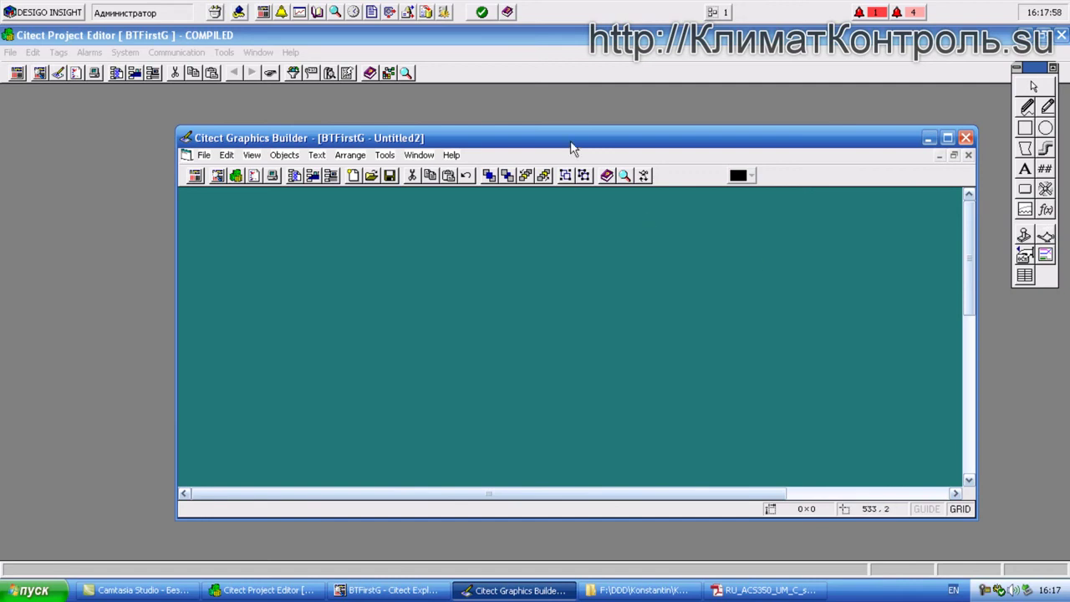
drag(572, 144, 496, 128)
double_click(496, 128)
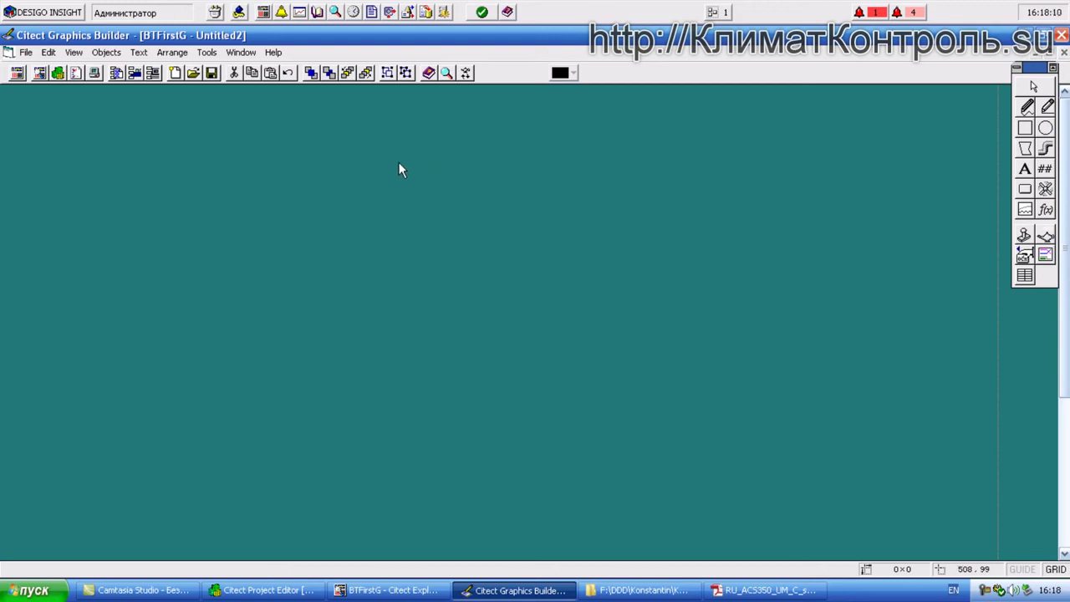
Save the new page as 'Top' in the BTFirstG project using Save As.
click(25, 53)
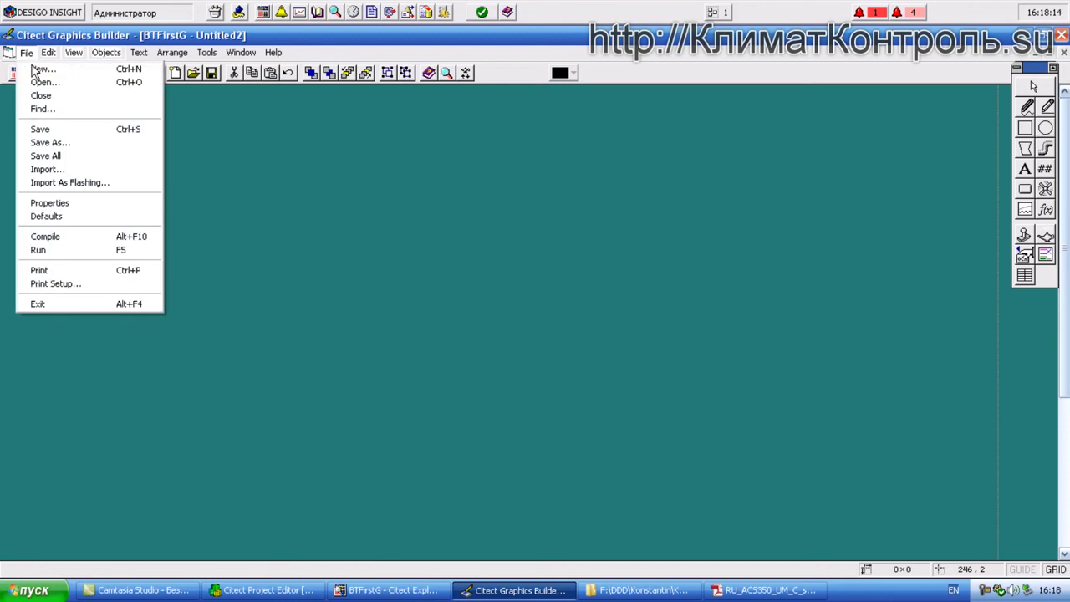
click(92, 147)
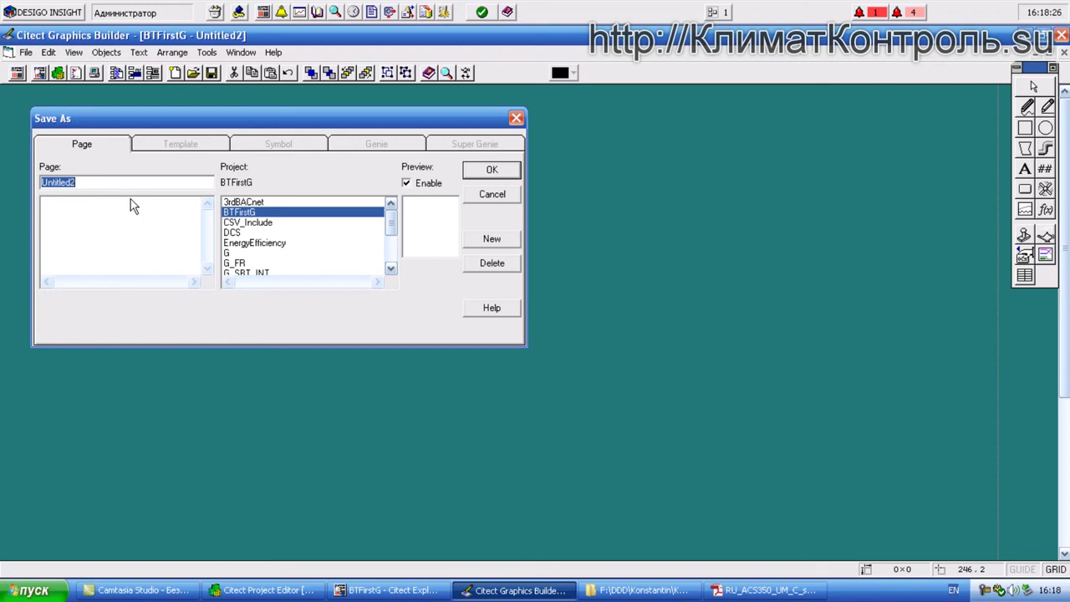
drag(391, 225, 138, 185)
text(Top)
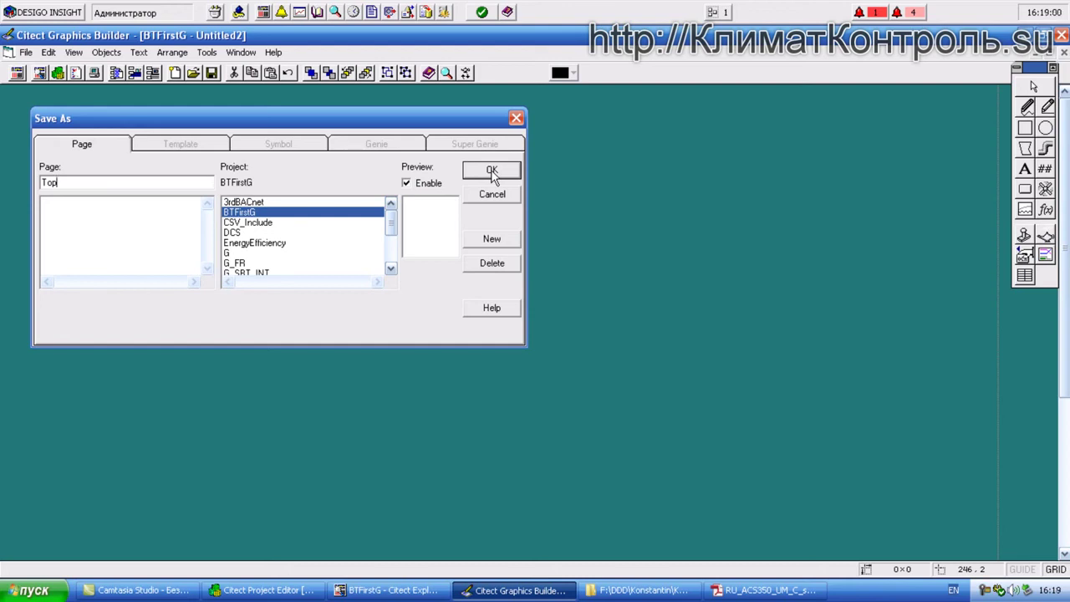
click(492, 172)
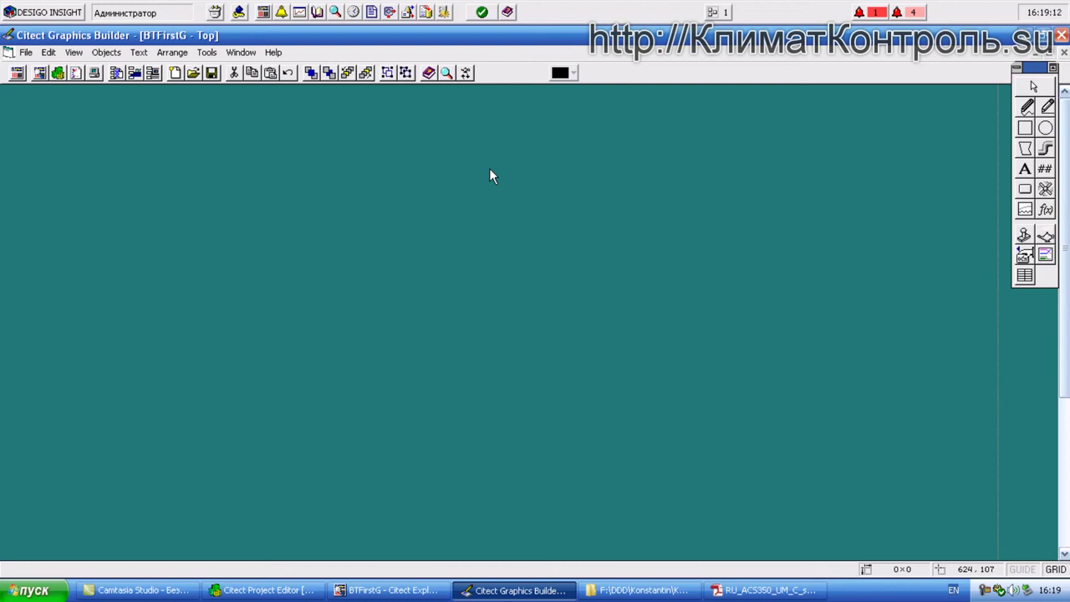
Open the Top page's properties on the Appearance settings, keeping SXGA resolution.
right_click(334, 166)
click(393, 251)
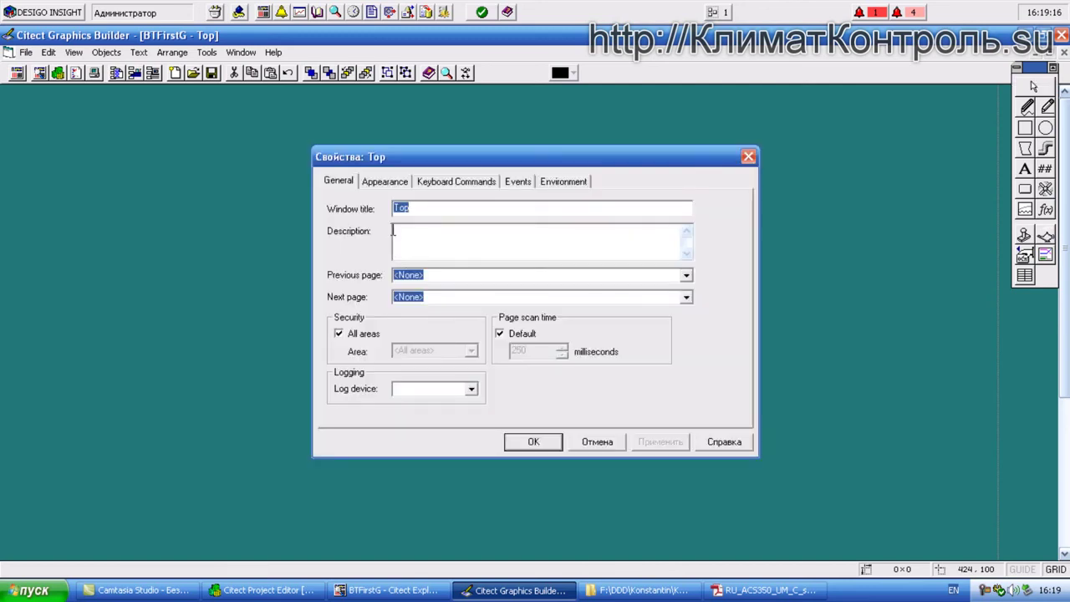
click(380, 184)
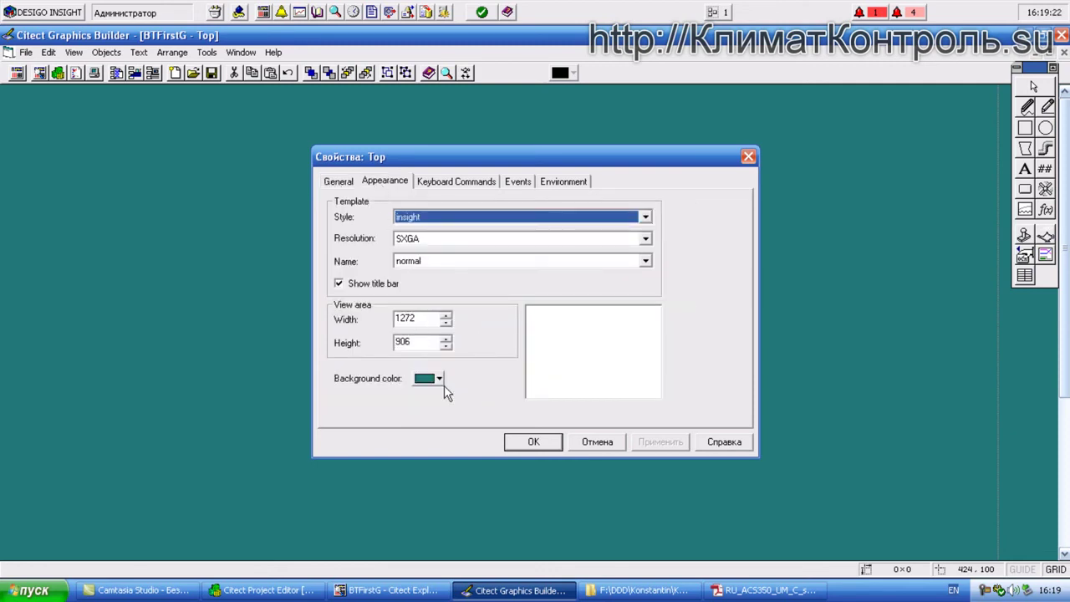
click(645, 239)
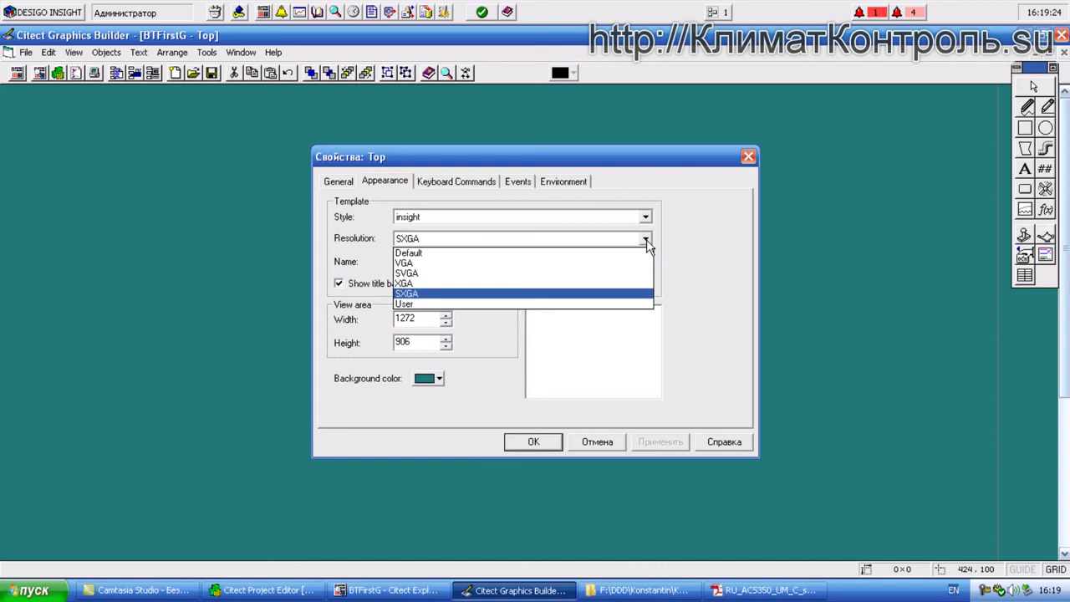
click(646, 239)
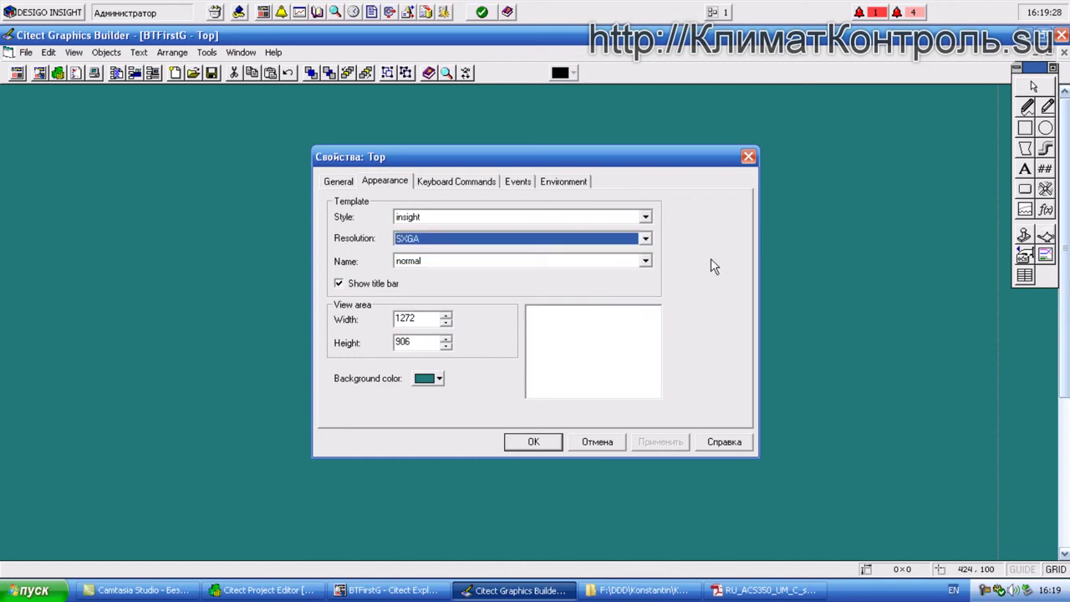
click(420, 342)
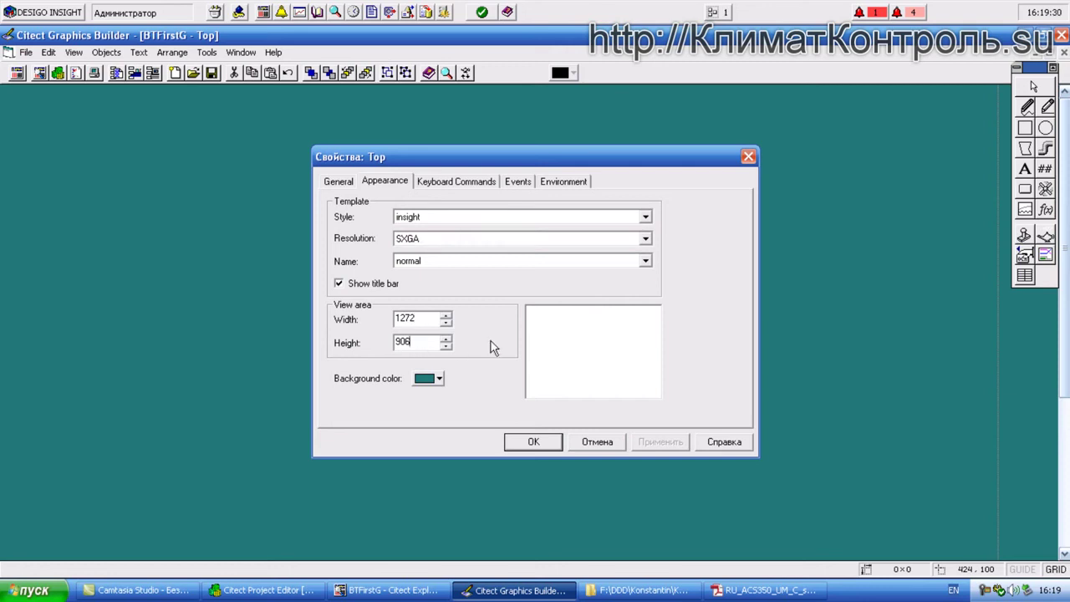
Set the page background colour to green and apply it.
click(439, 379)
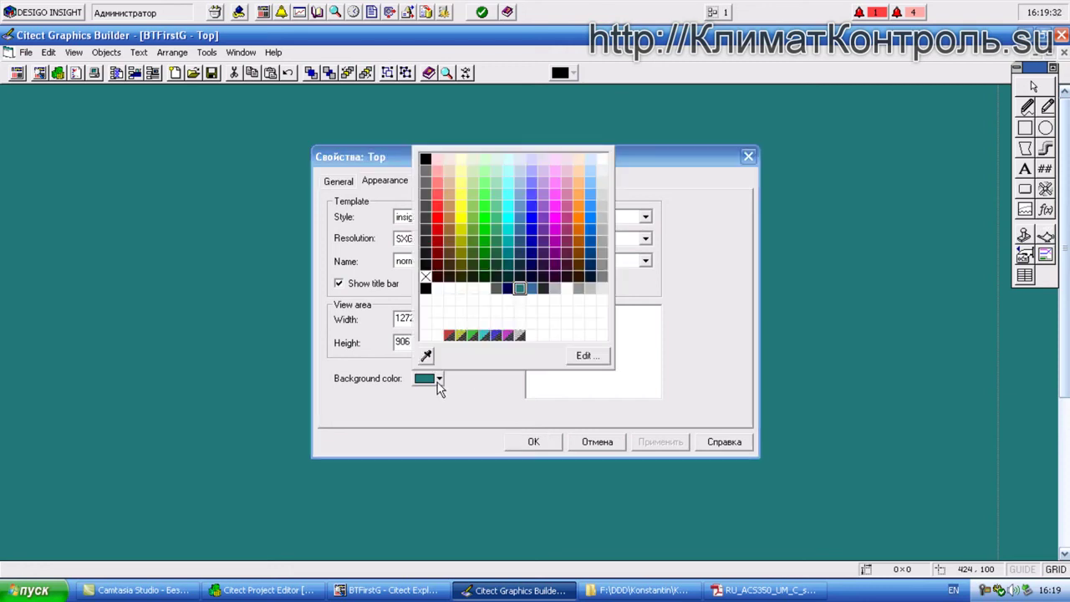
click(577, 226)
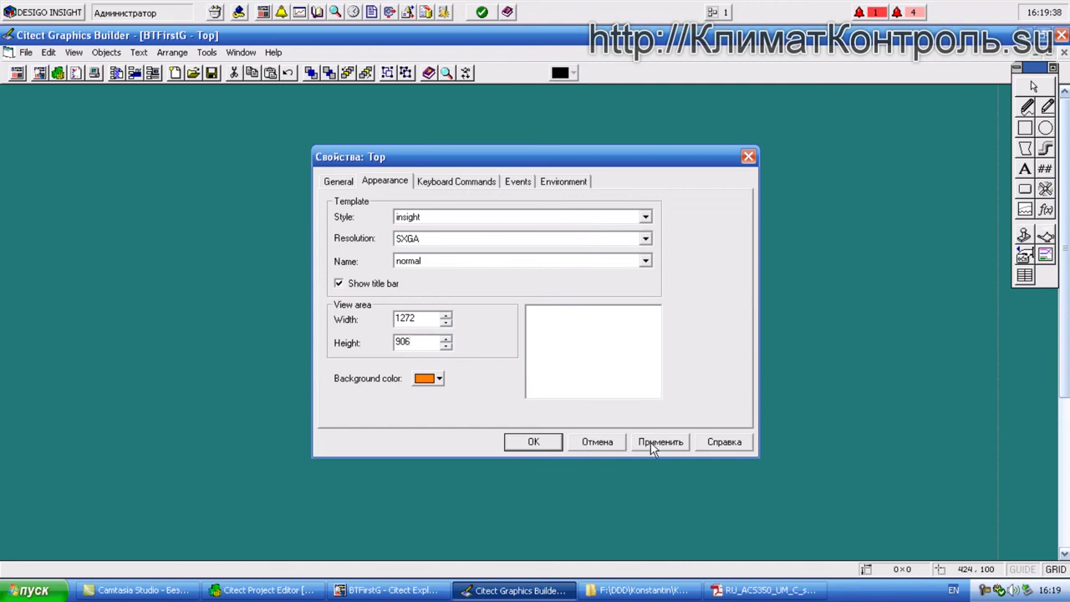
click(653, 448)
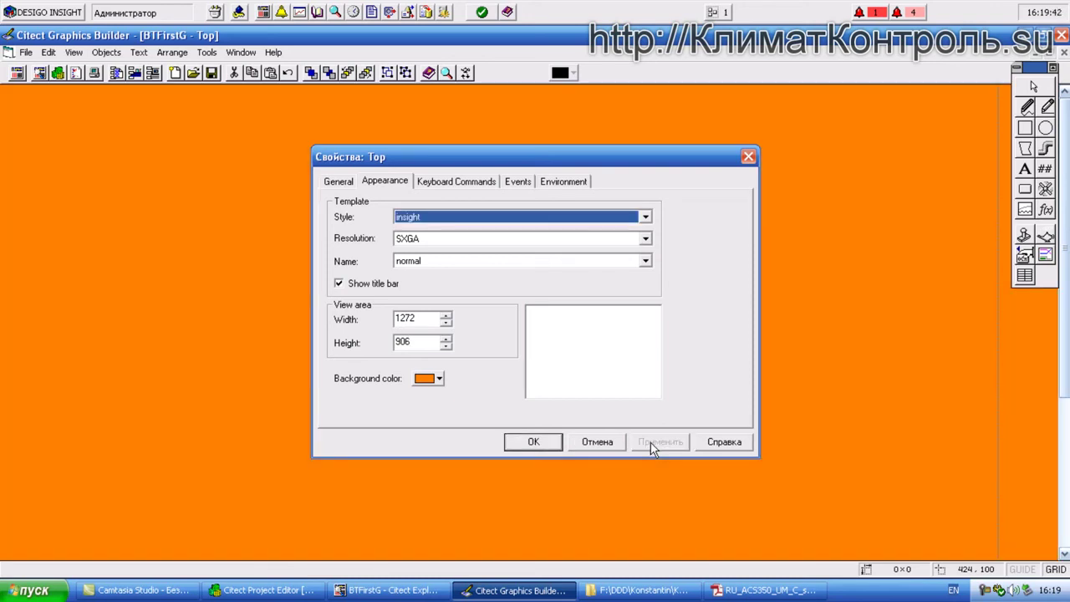
click(440, 381)
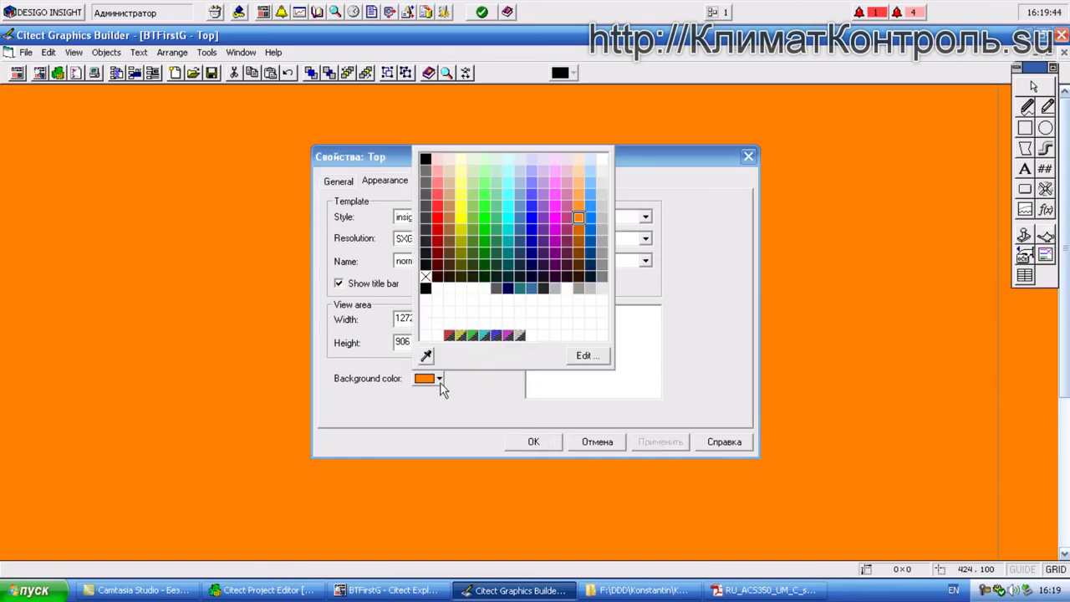
click(489, 253)
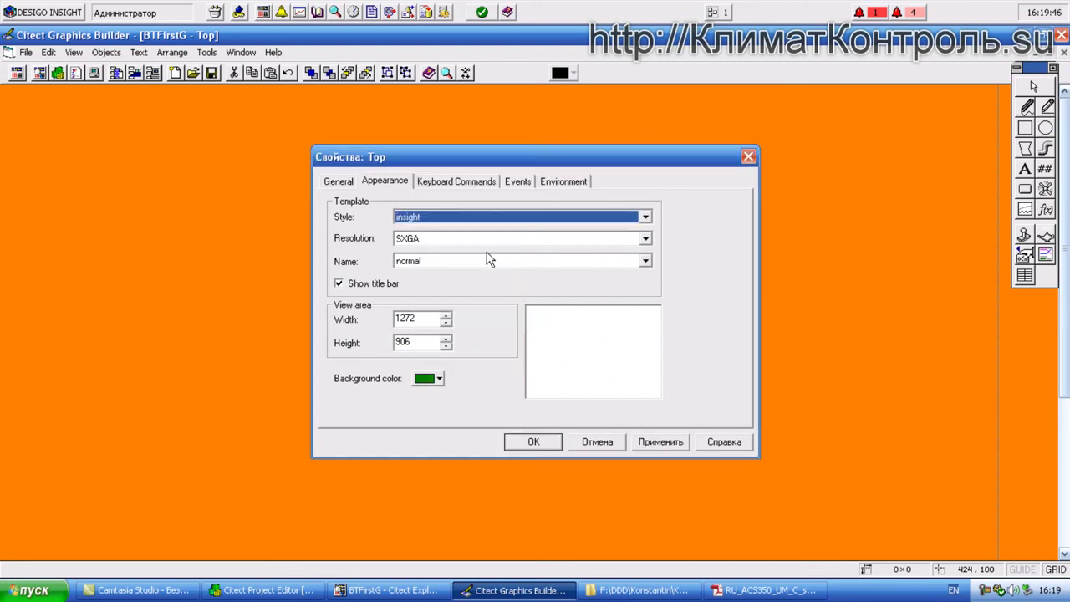
click(656, 442)
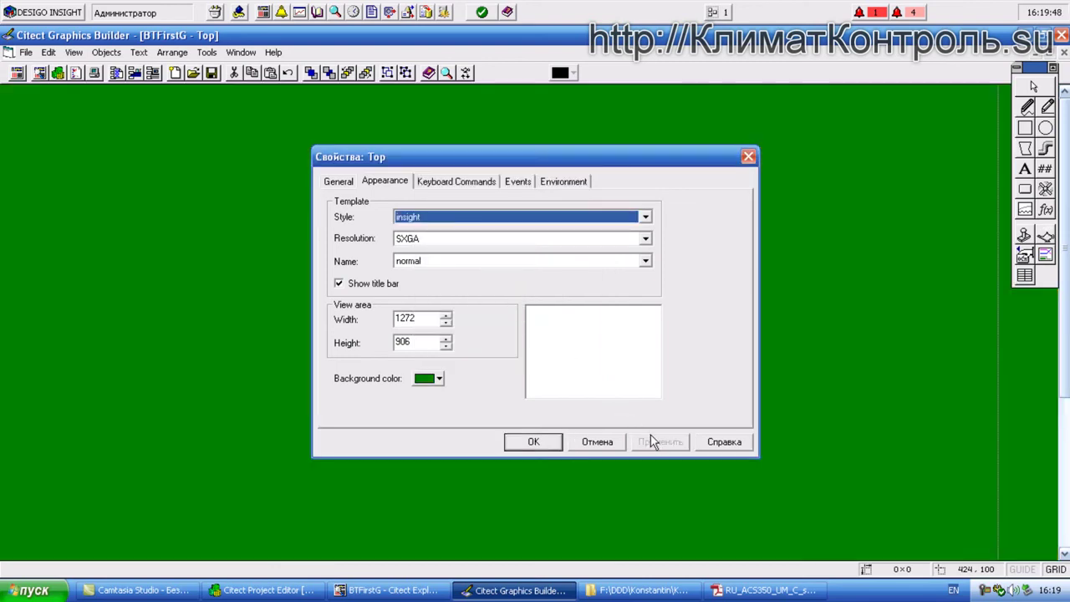
click(533, 446)
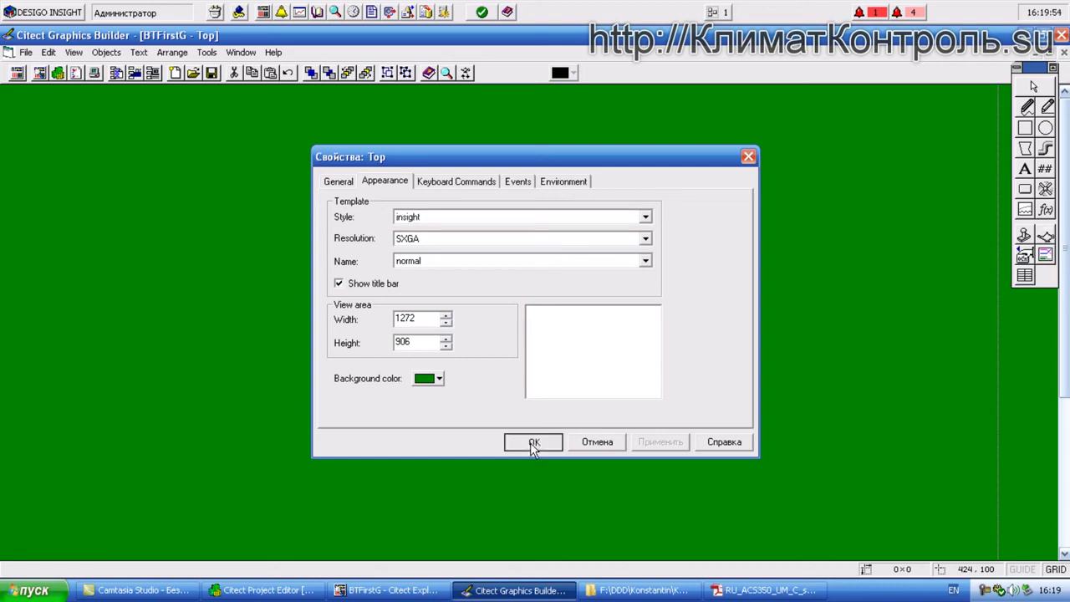
click(535, 442)
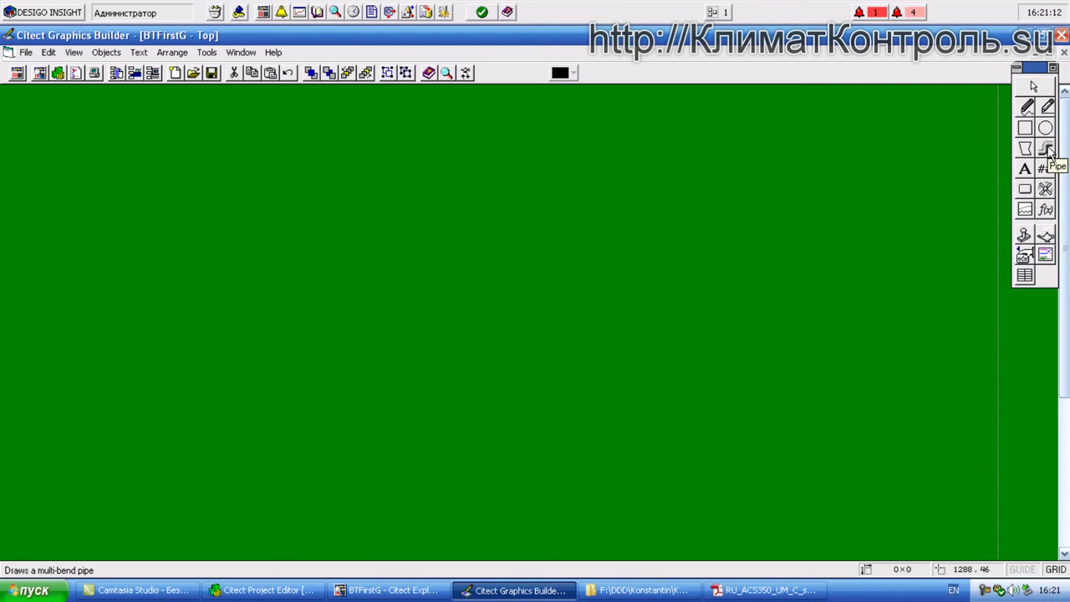
Draw a horizontal pipe across the middle of the Top page.
click(1048, 151)
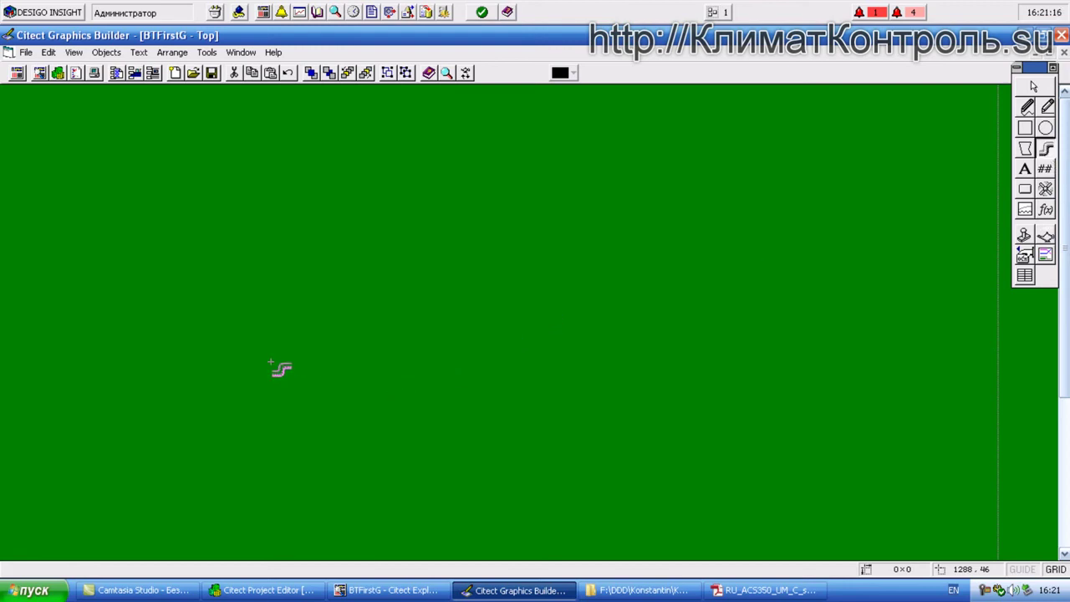
key(Escape)
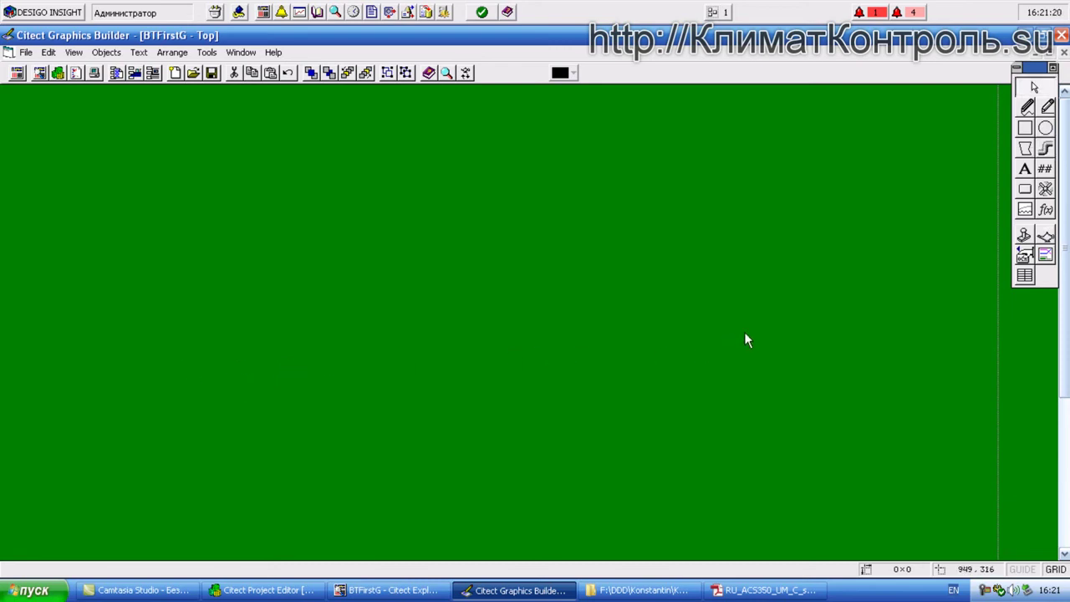
click(1045, 148)
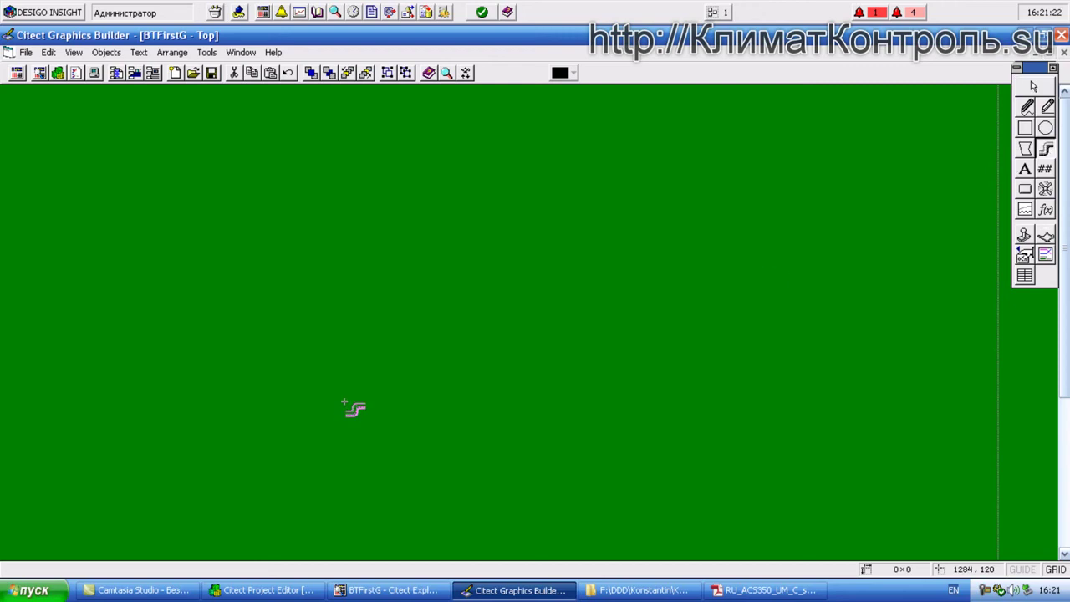
key(Escape)
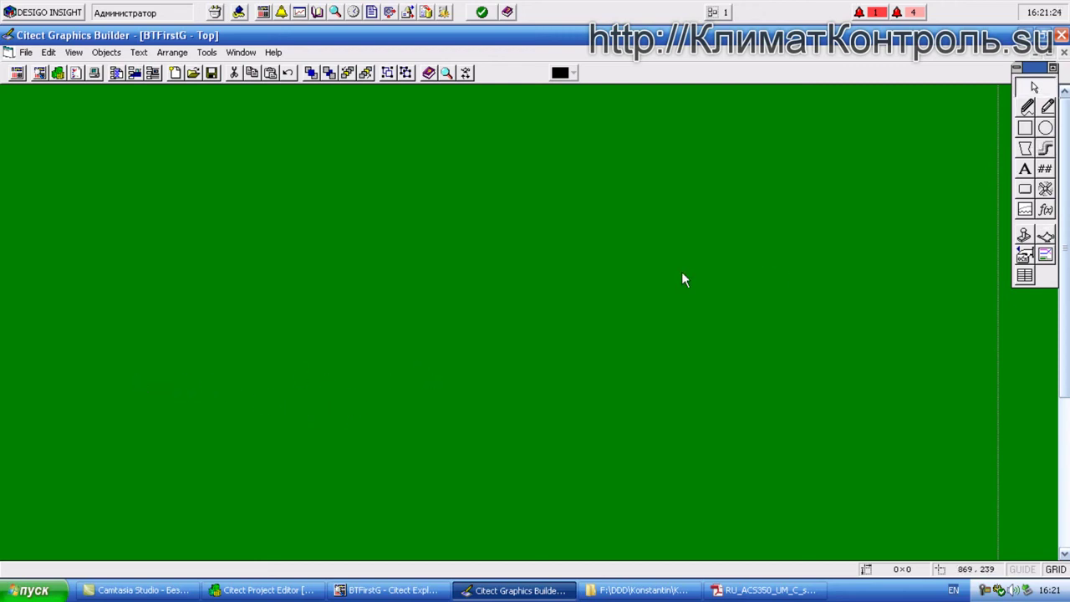
click(1046, 148)
click(179, 362)
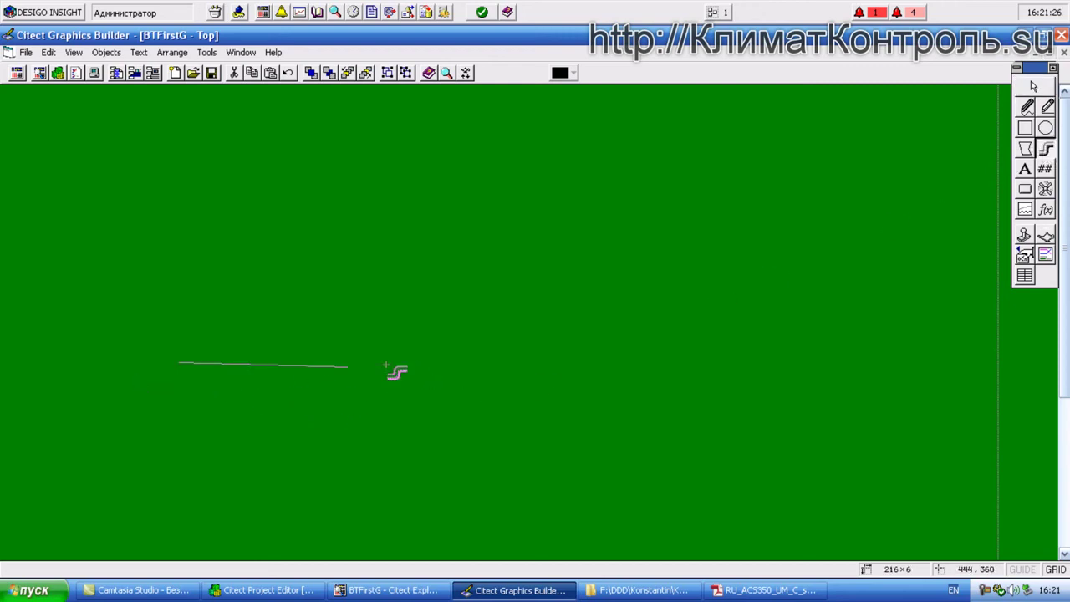
click(784, 365)
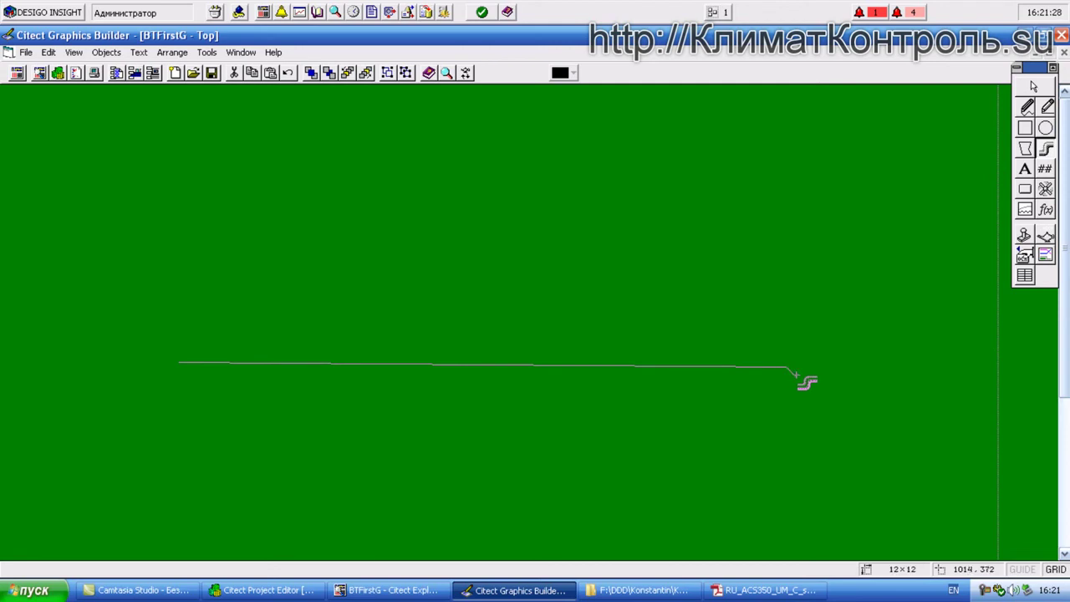
double_click(800, 371)
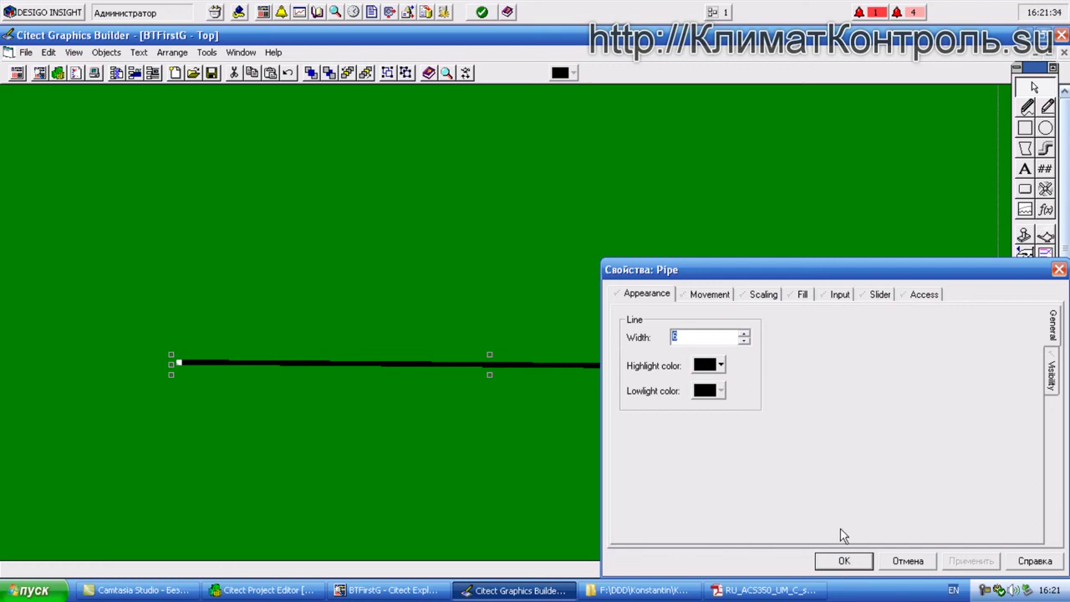
Give the pipe teal highlight and lowlight colours, then nudge its position.
click(722, 366)
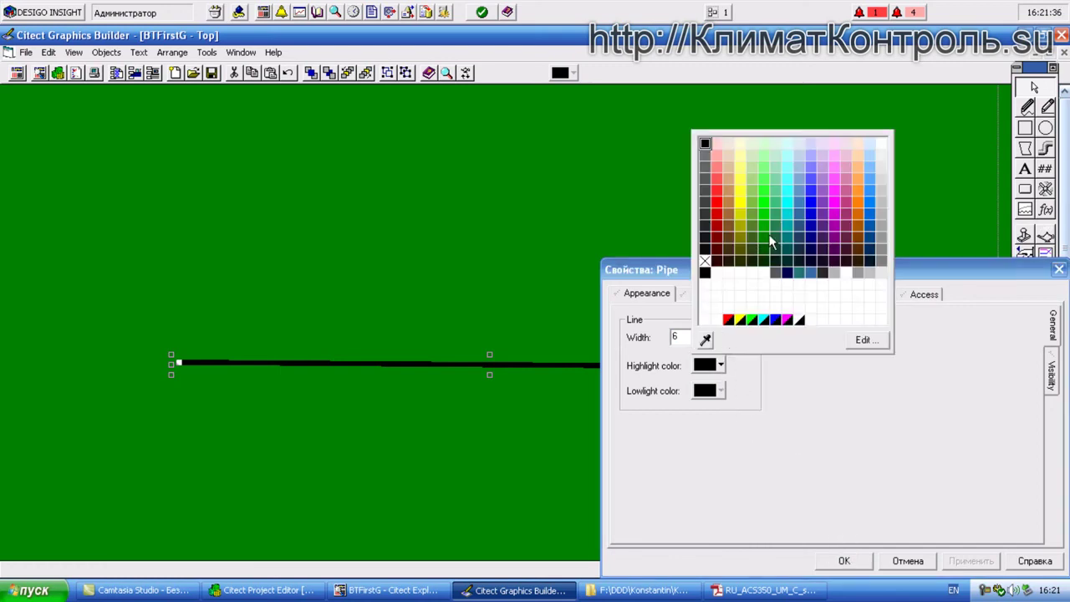
click(786, 233)
click(722, 390)
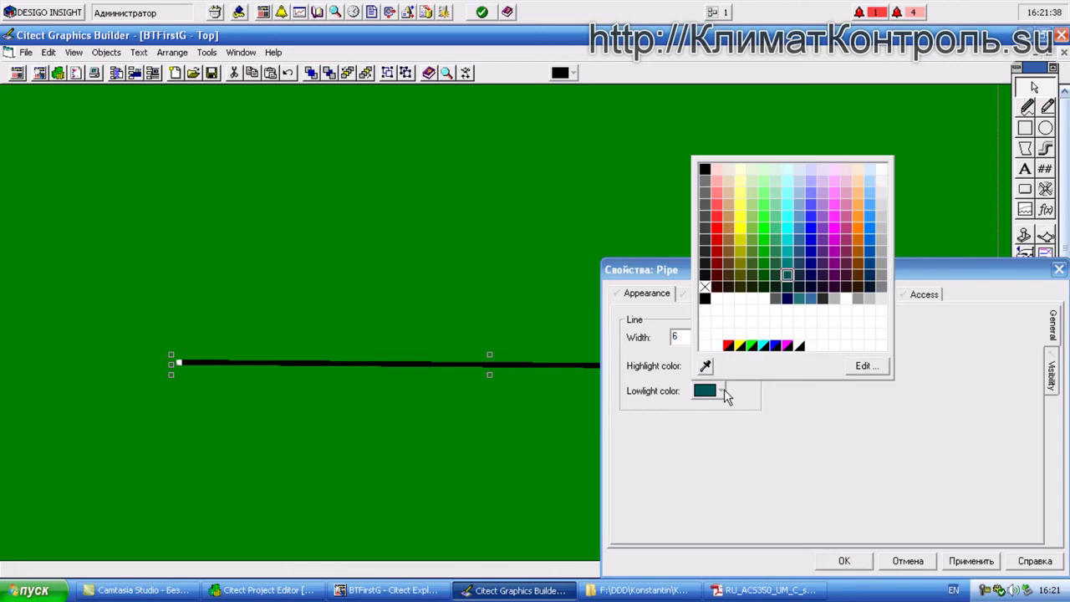
click(790, 261)
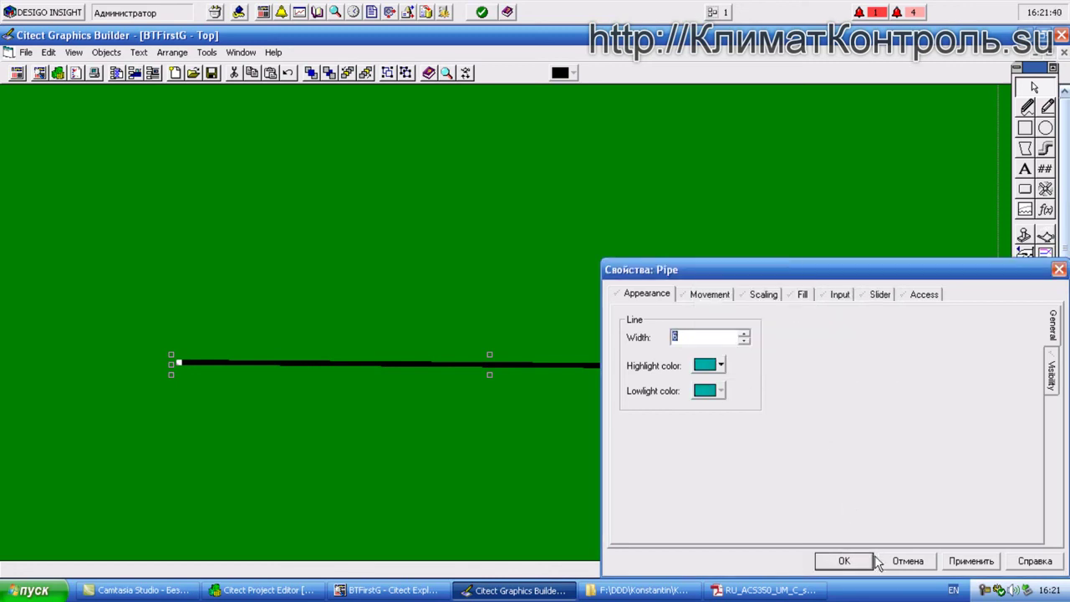
click(962, 562)
click(846, 562)
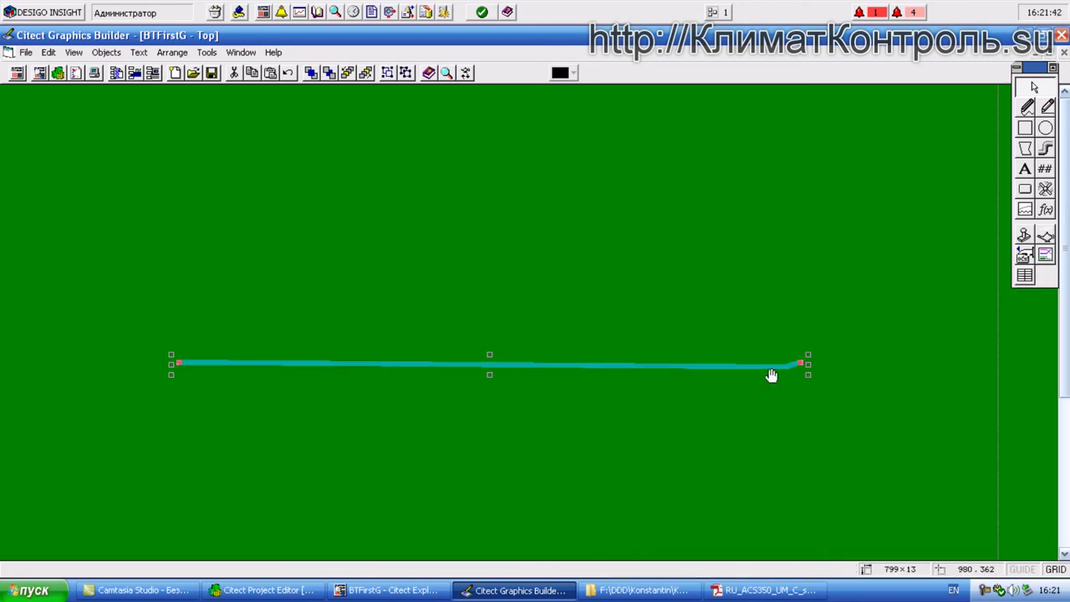
drag(489, 355, 493, 328)
drag(519, 363, 477, 379)
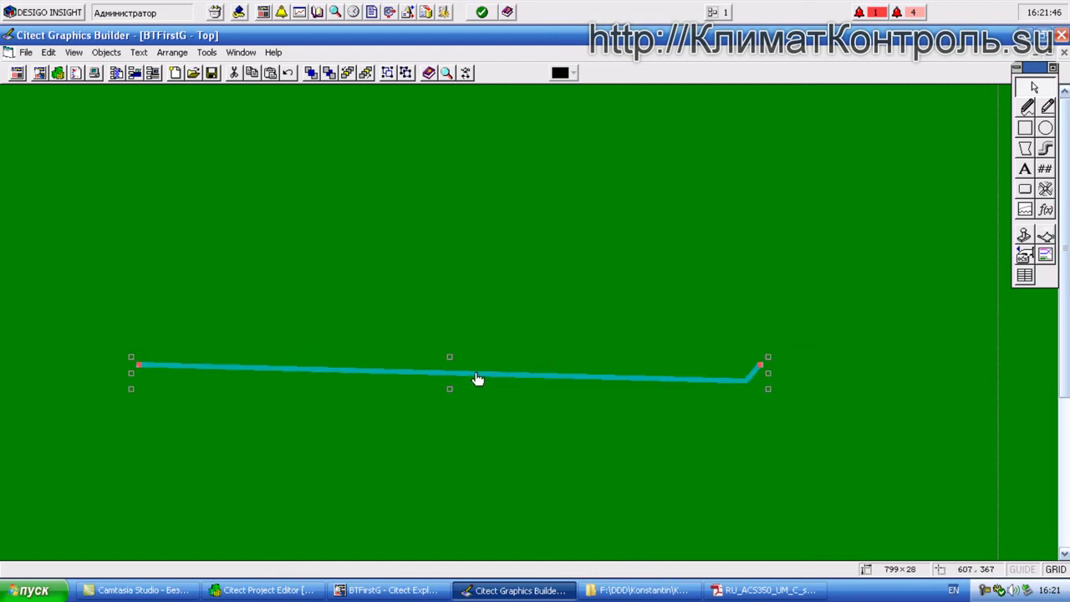
click(1025, 169)
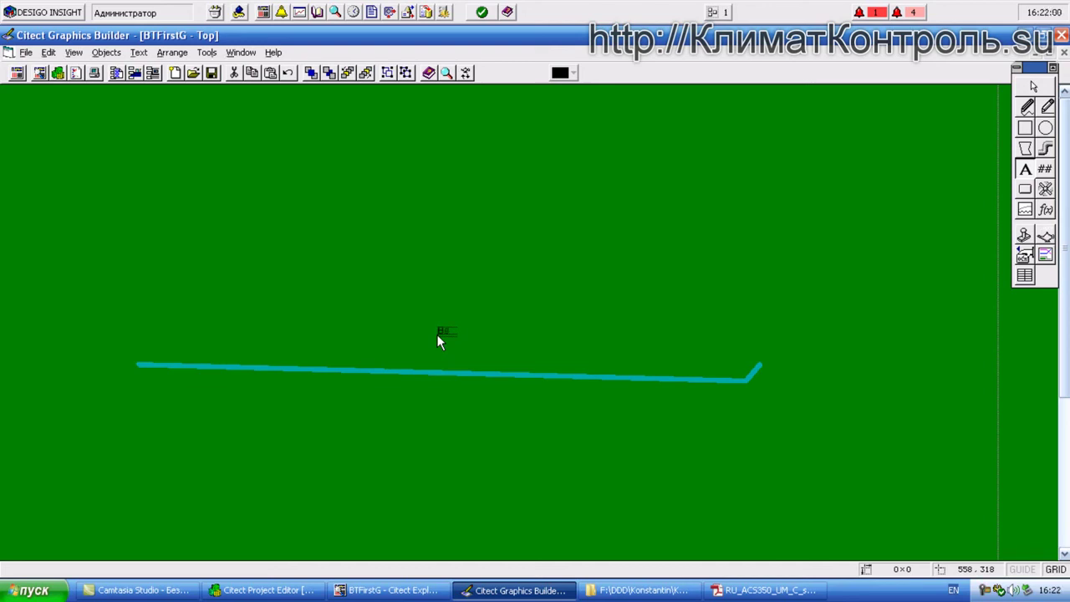
Add the label 'Вентиляция' above the pipe.
text(тиляция)
click(388, 316)
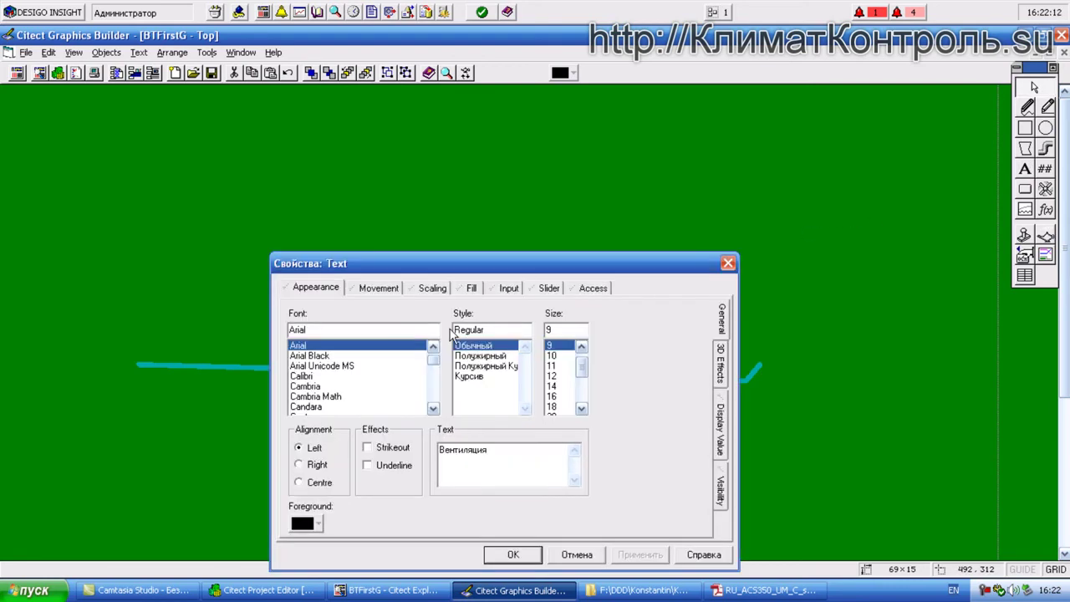
drag(475, 256, 595, 137)
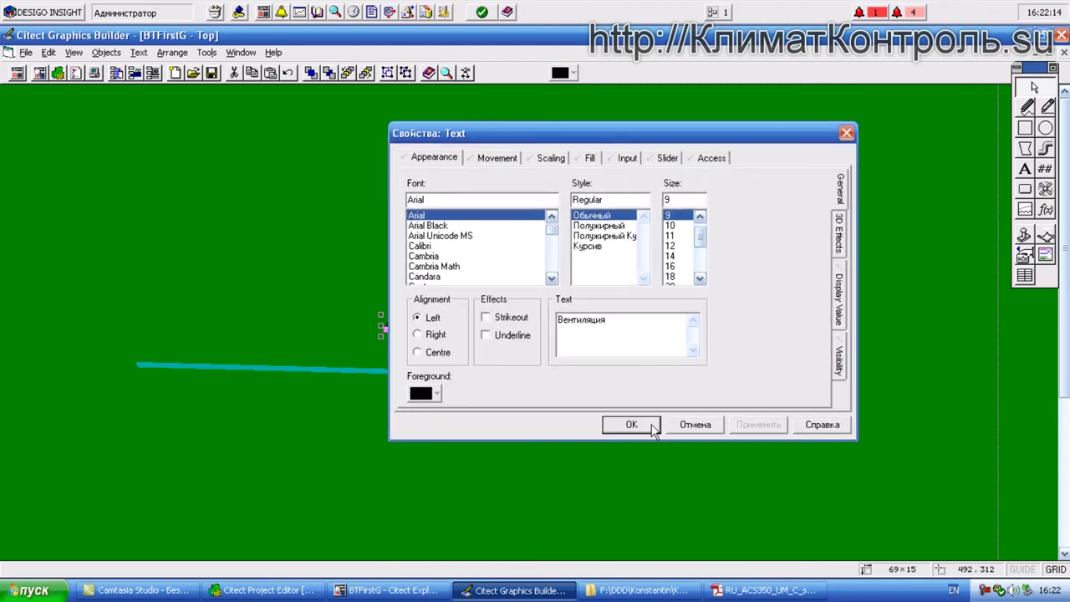
click(640, 427)
click(524, 374)
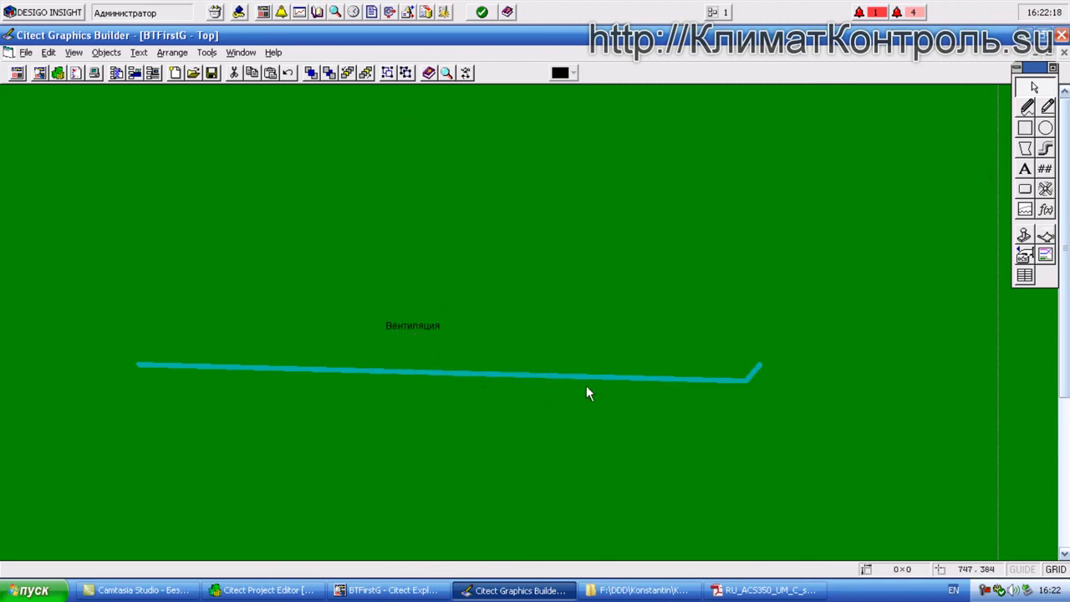
Delete the teal pipe and begin a new pipe at the lower left.
click(643, 378)
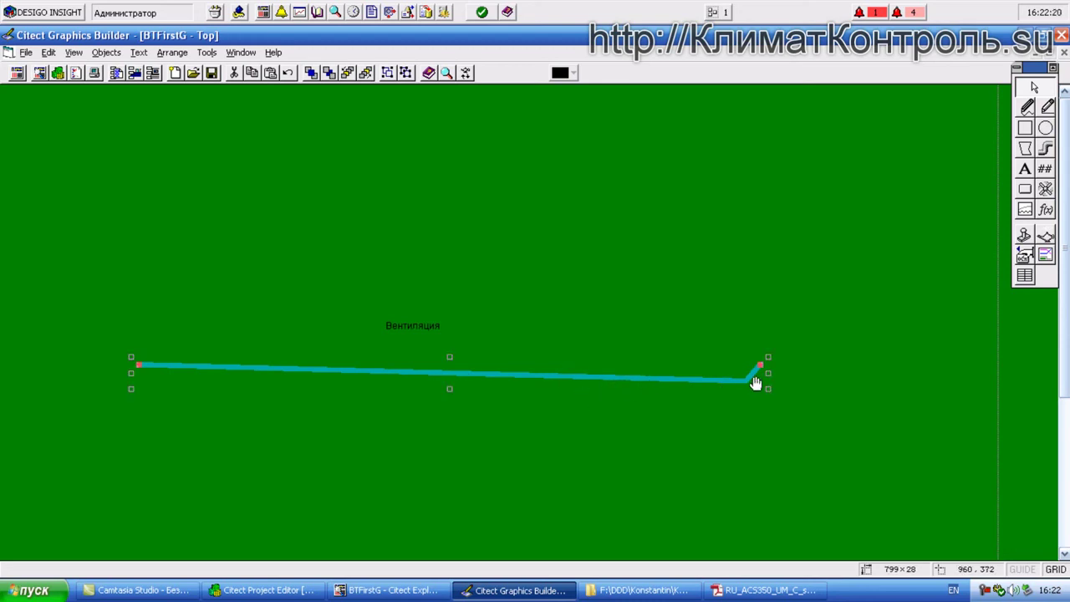
key(Delete)
click(1046, 148)
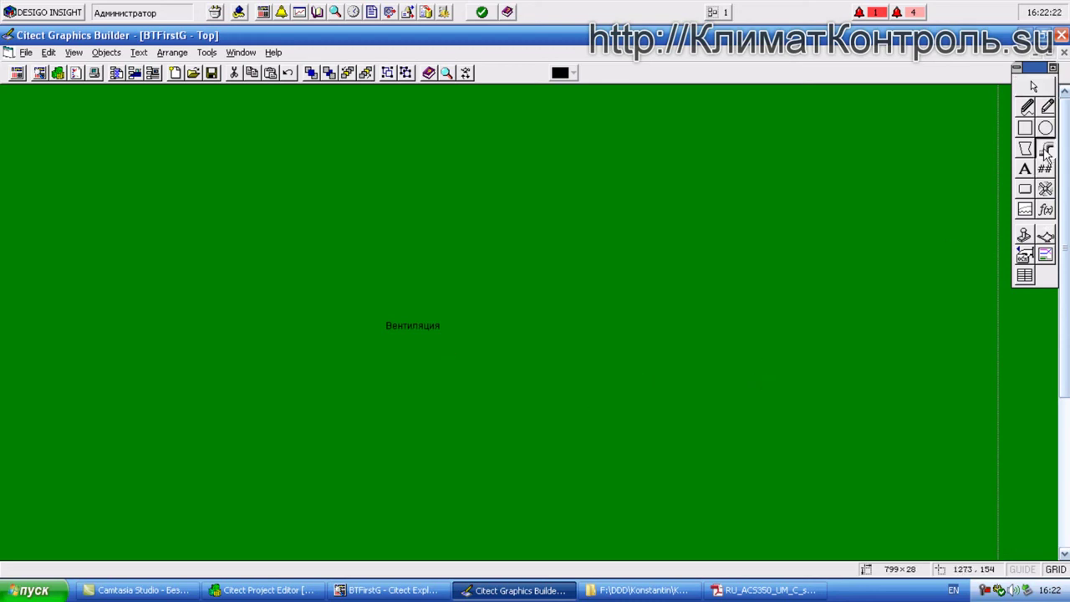
click(89, 409)
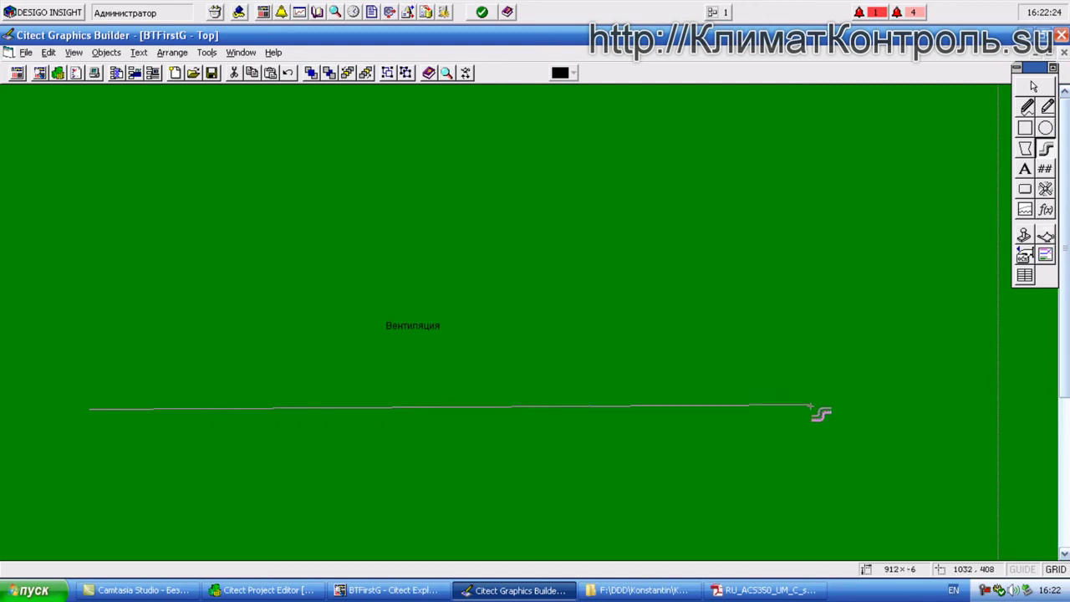
Finish the horizontal pipe with a brown highlight colour and width raised to 15.
click(798, 409)
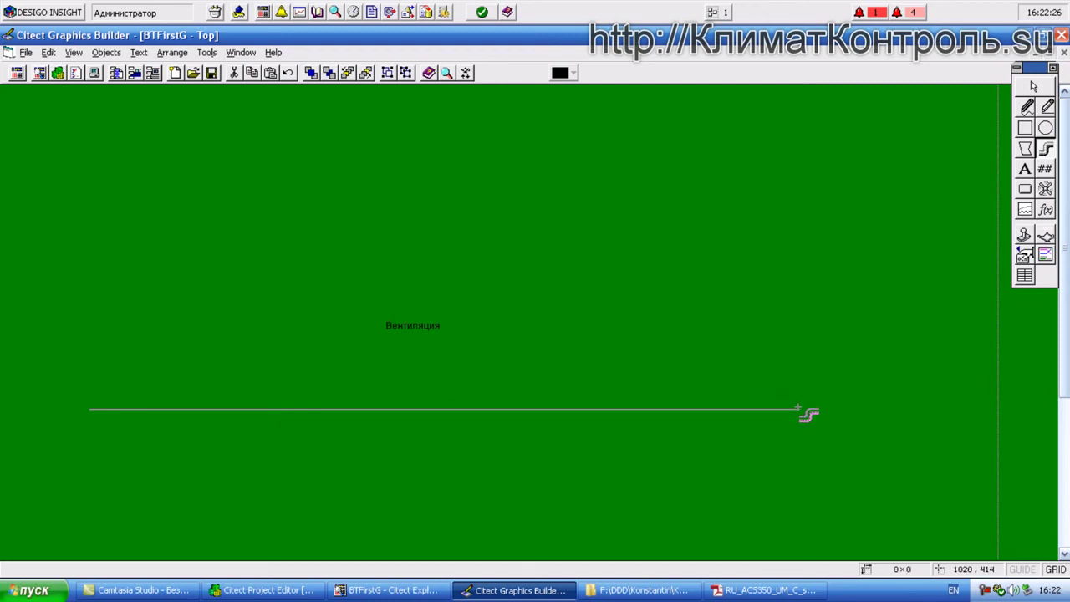
double_click(798, 409)
click(721, 366)
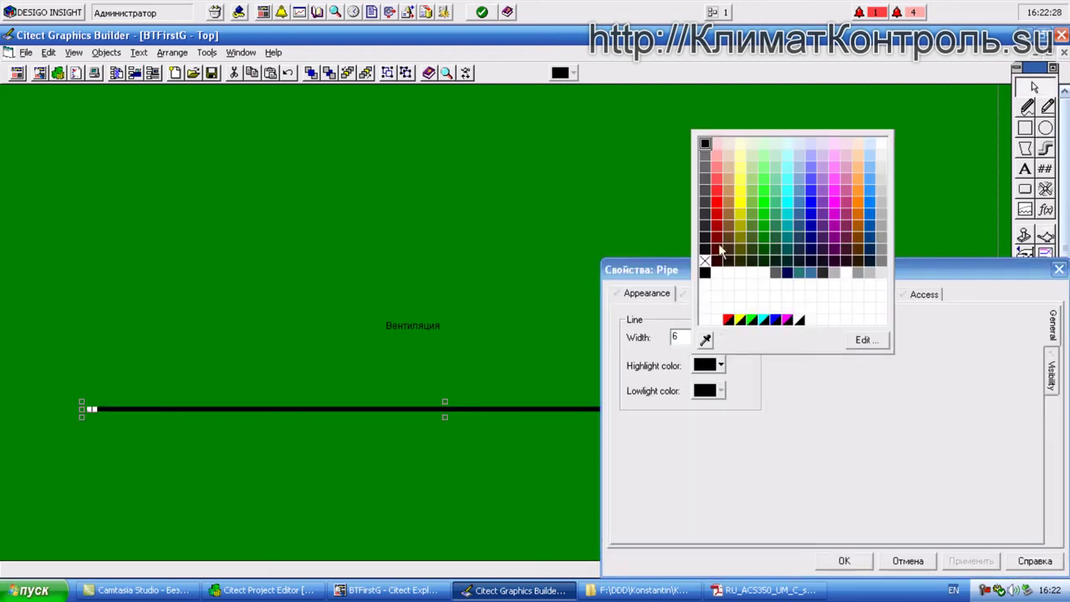
click(729, 219)
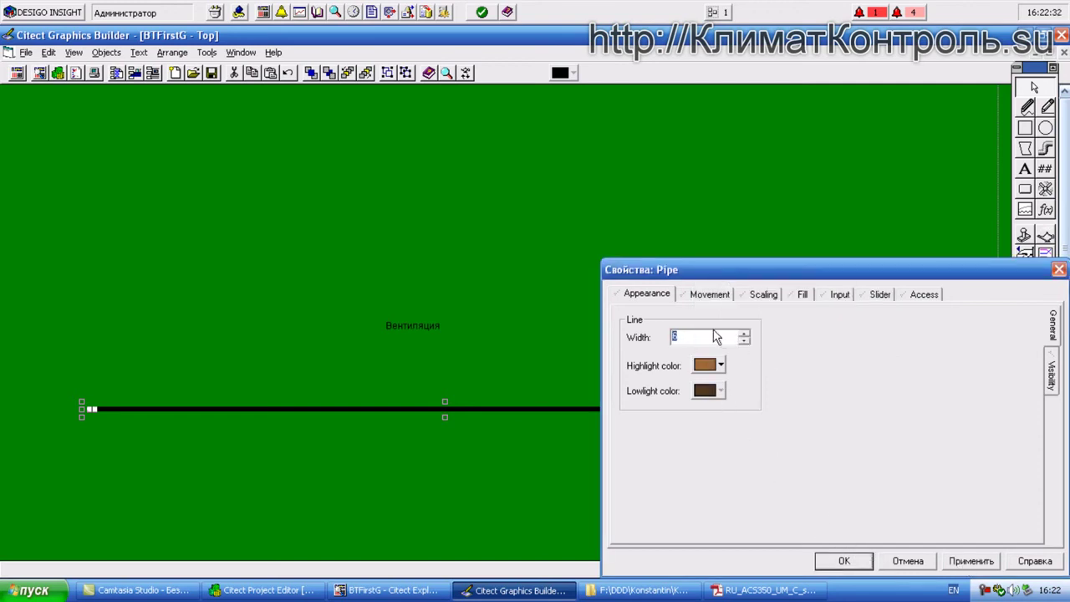
click(744, 333)
click(744, 333)
click(744, 333)
click(744, 333)
click(844, 560)
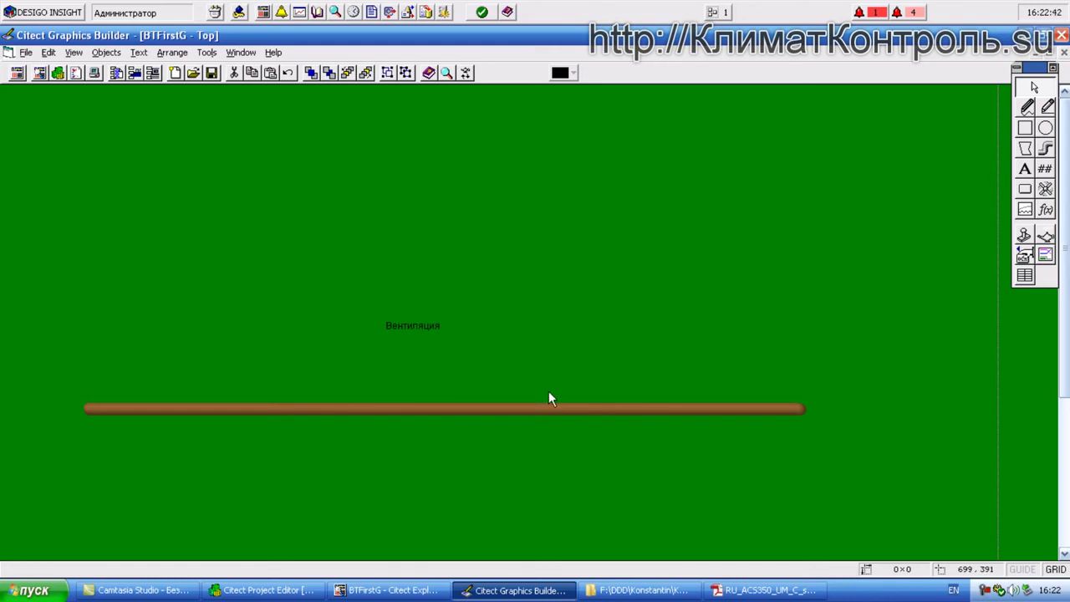
Make the Вентиляция label bold (Полужирный) at size 16.
double_click(413, 324)
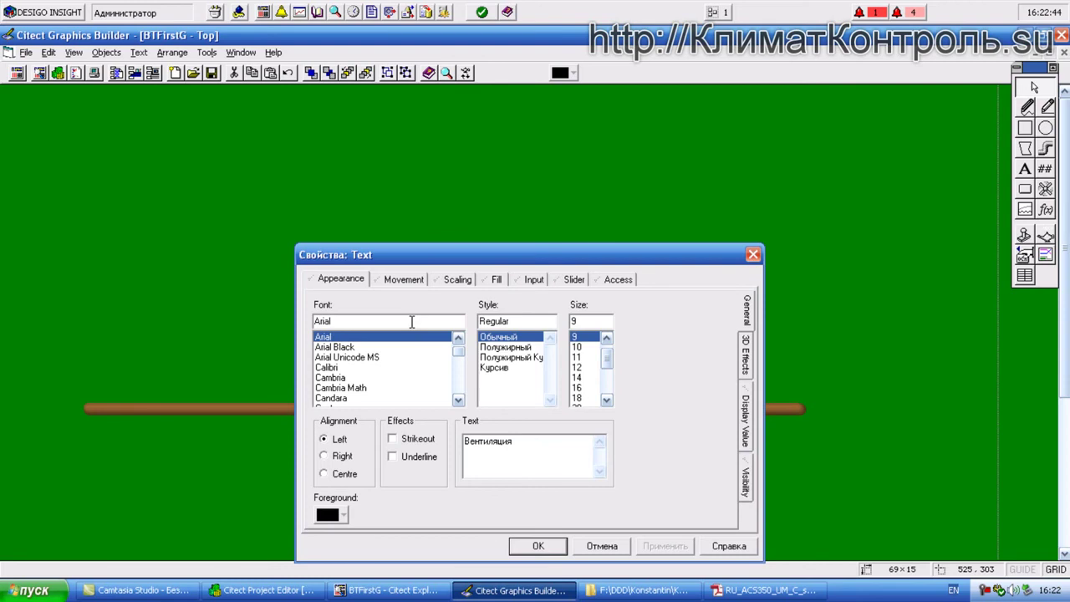
click(506, 348)
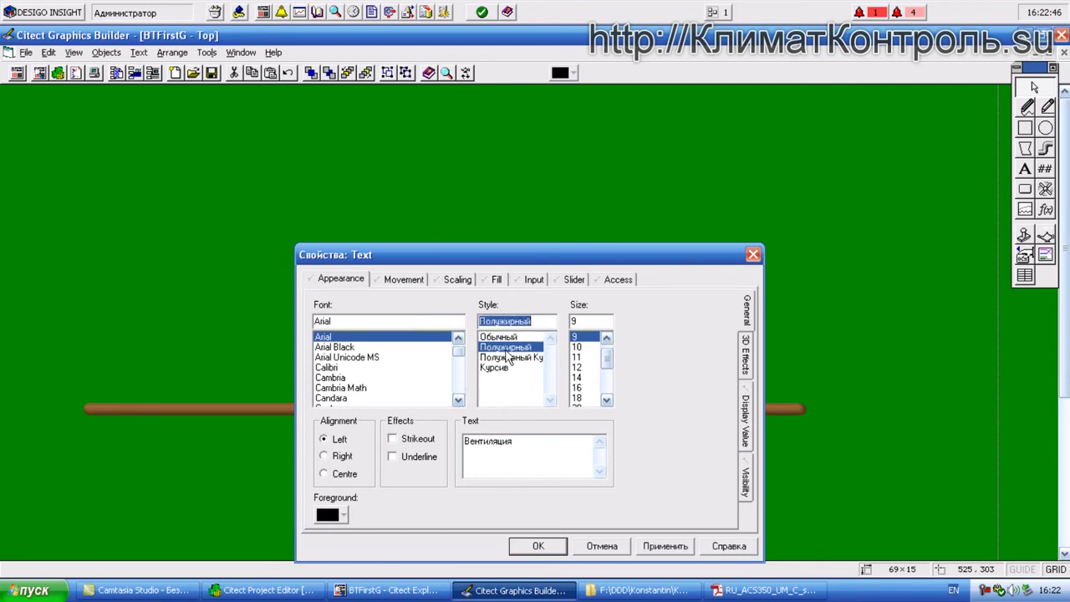
click(582, 378)
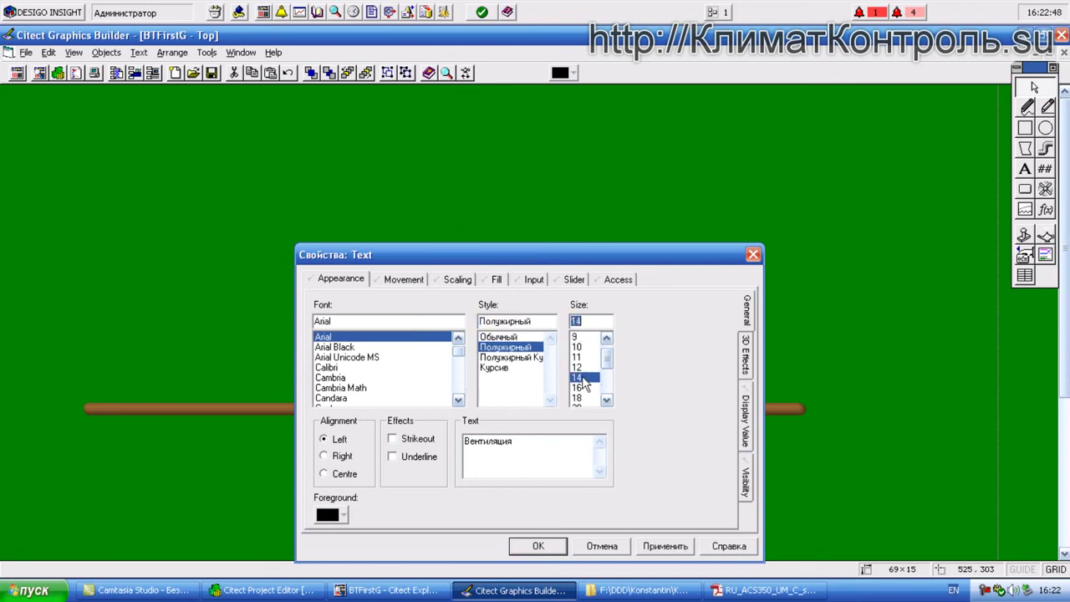
click(582, 387)
click(663, 548)
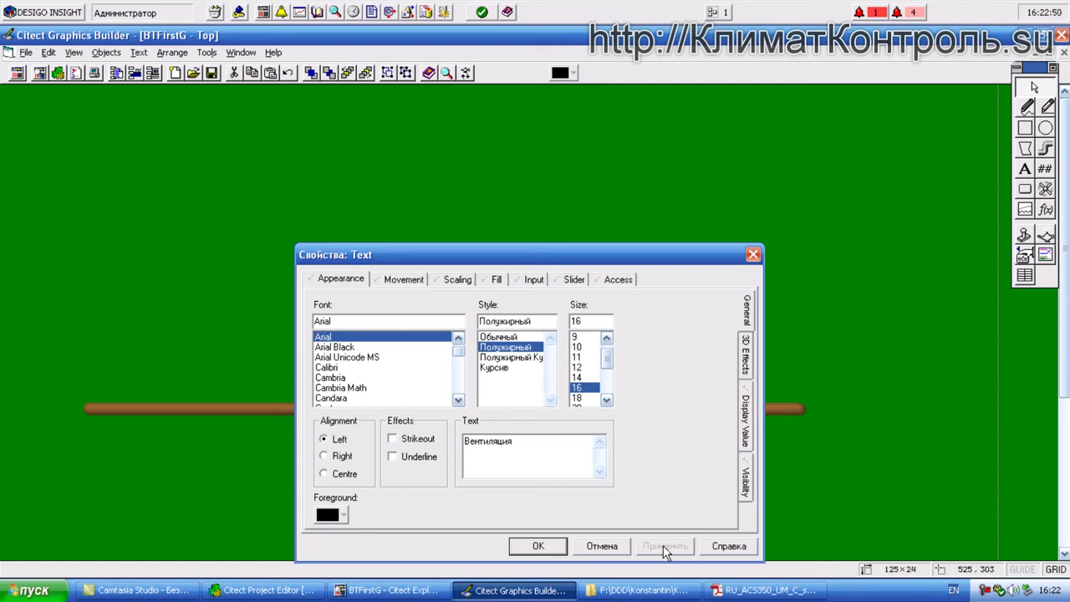
click(556, 546)
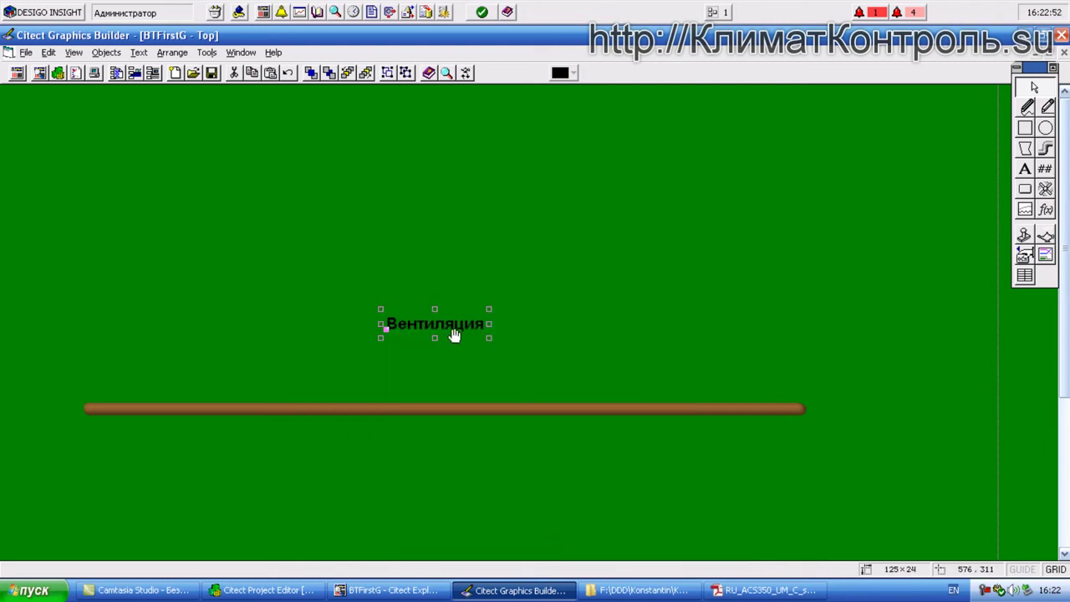
Move the Вентиляция label to the top centre of the page.
drag(454, 335, 520, 171)
click(513, 235)
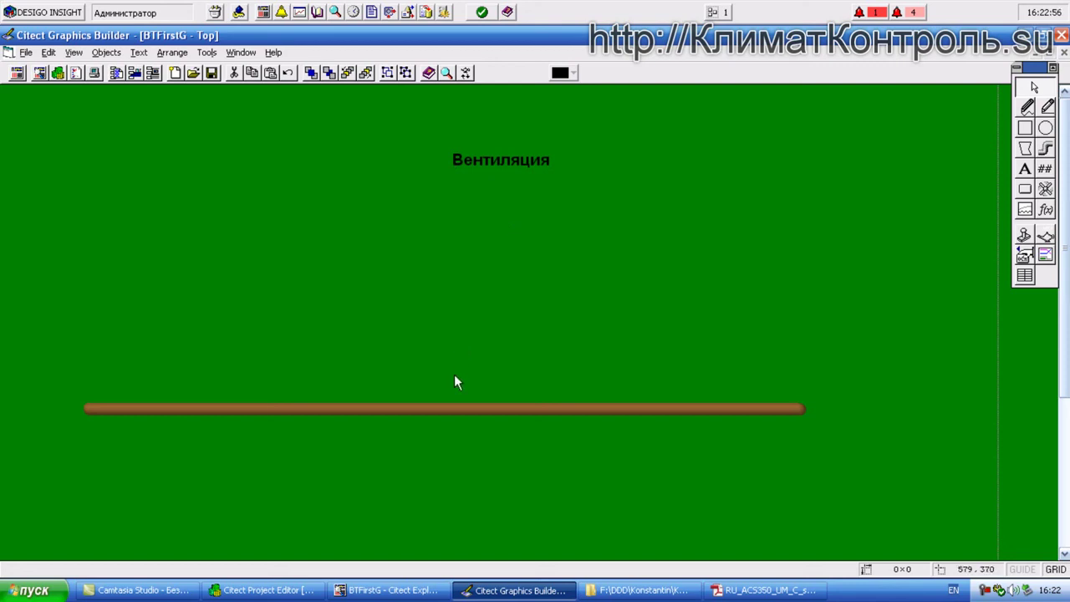
click(462, 410)
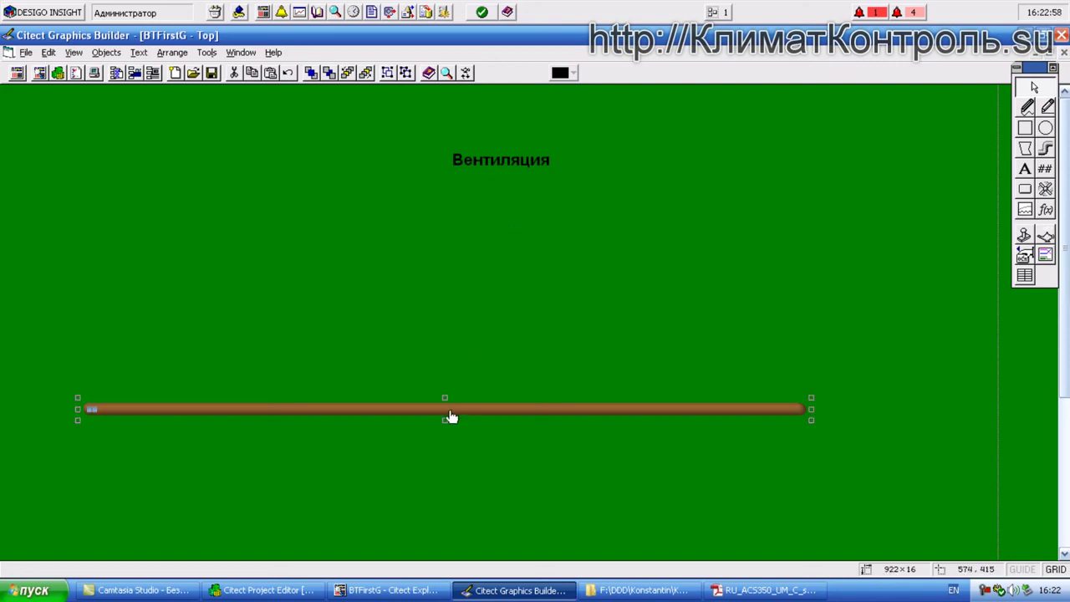
click(508, 378)
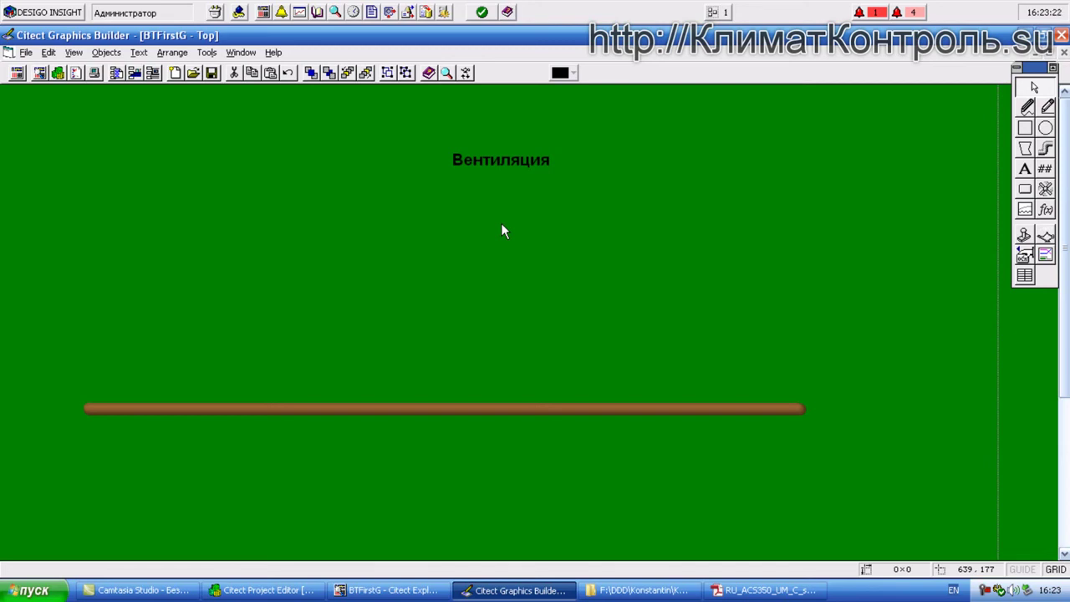
Change the Вентиляция label's style to bold italic.
double_click(492, 167)
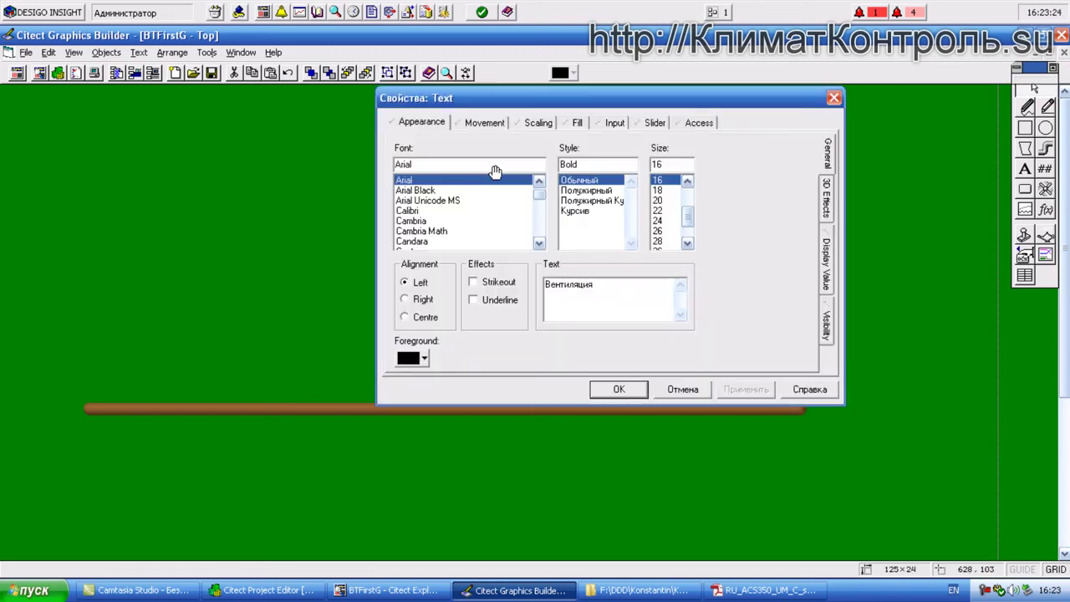
click(597, 202)
click(593, 190)
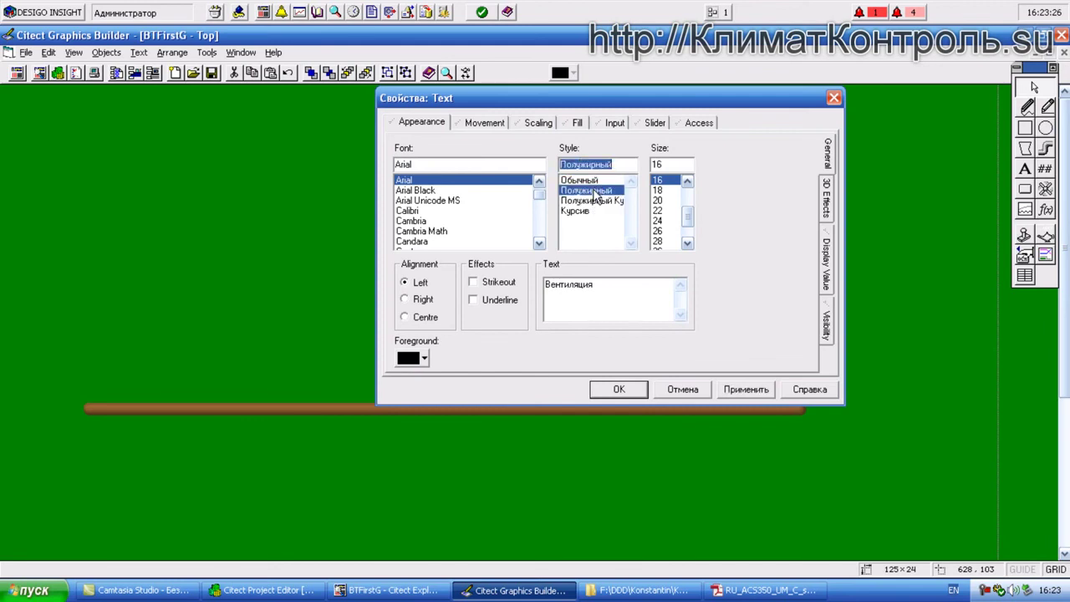
click(593, 202)
click(619, 389)
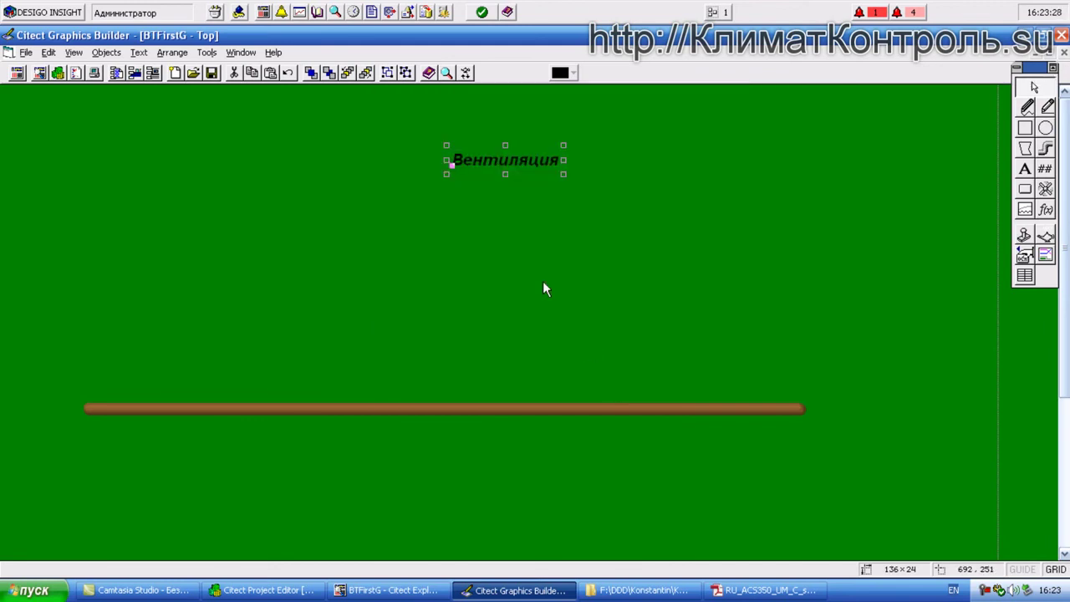
click(526, 263)
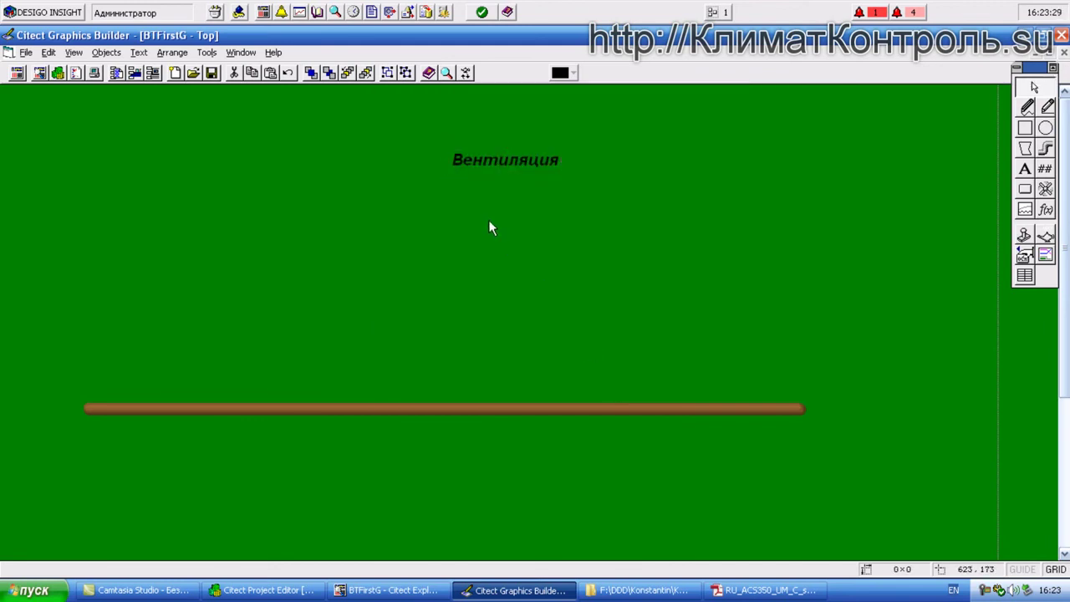
Copy and paste the Вентиляция label, placing the copy below-left of the original.
right_click(490, 160)
click(514, 182)
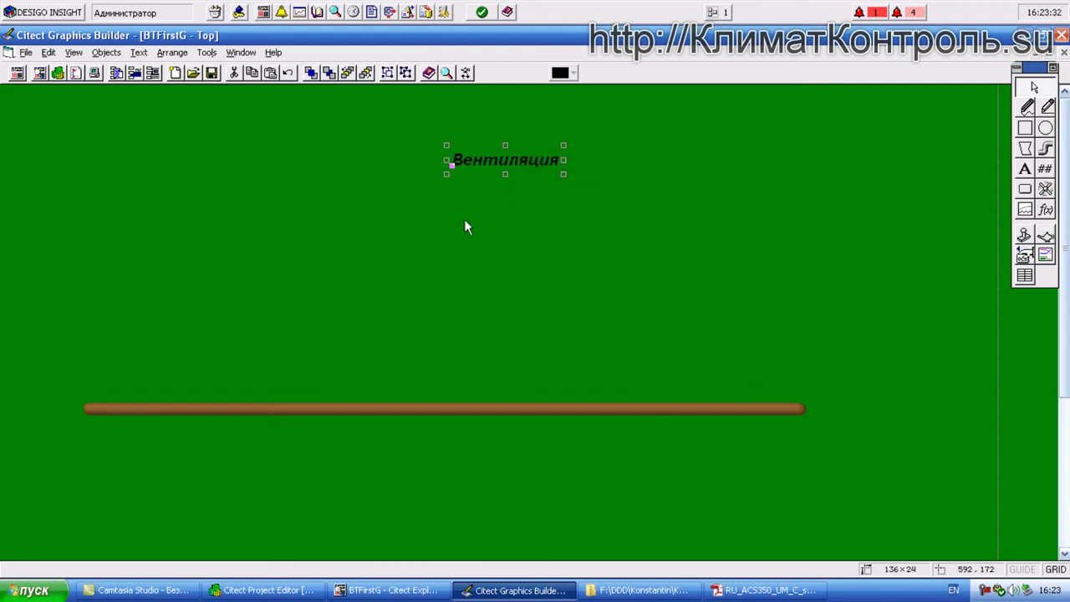
right_click(466, 222)
click(502, 255)
drag(506, 242, 320, 211)
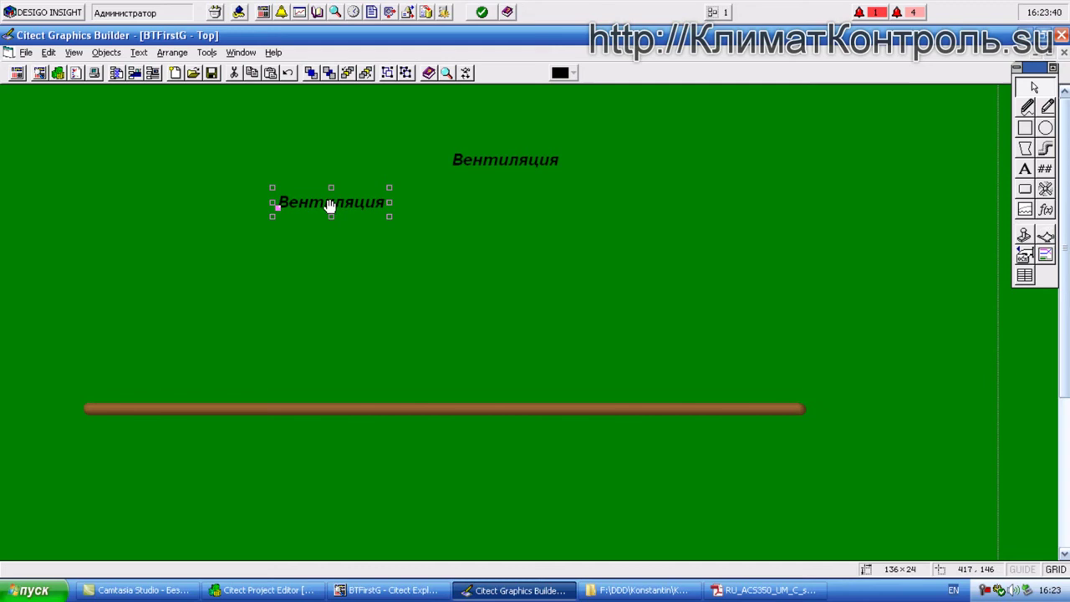
drag(330, 206, 287, 216)
click(297, 184)
click(290, 213)
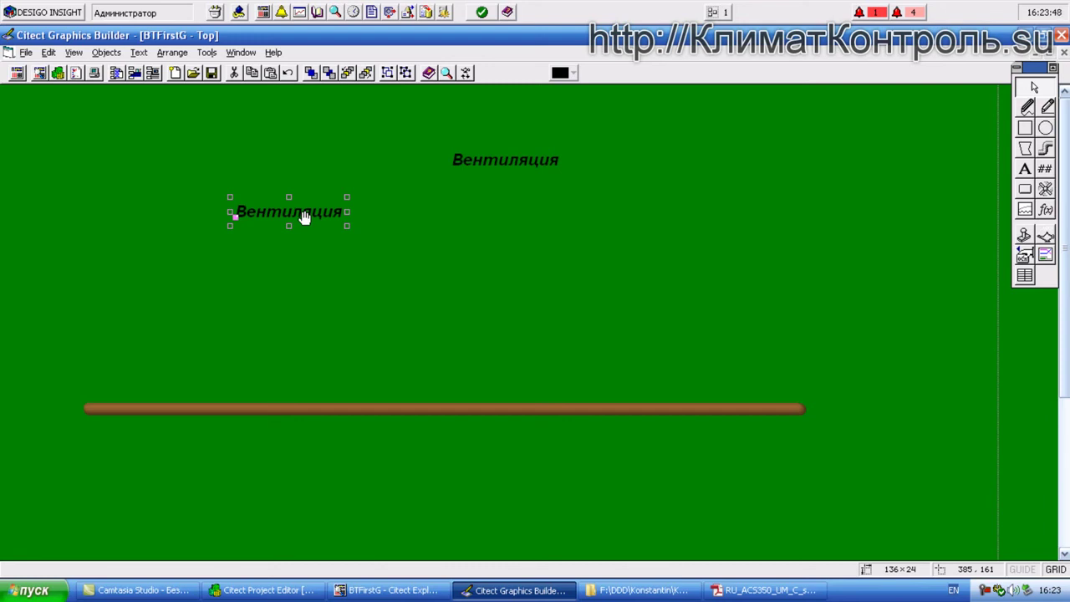
click(513, 251)
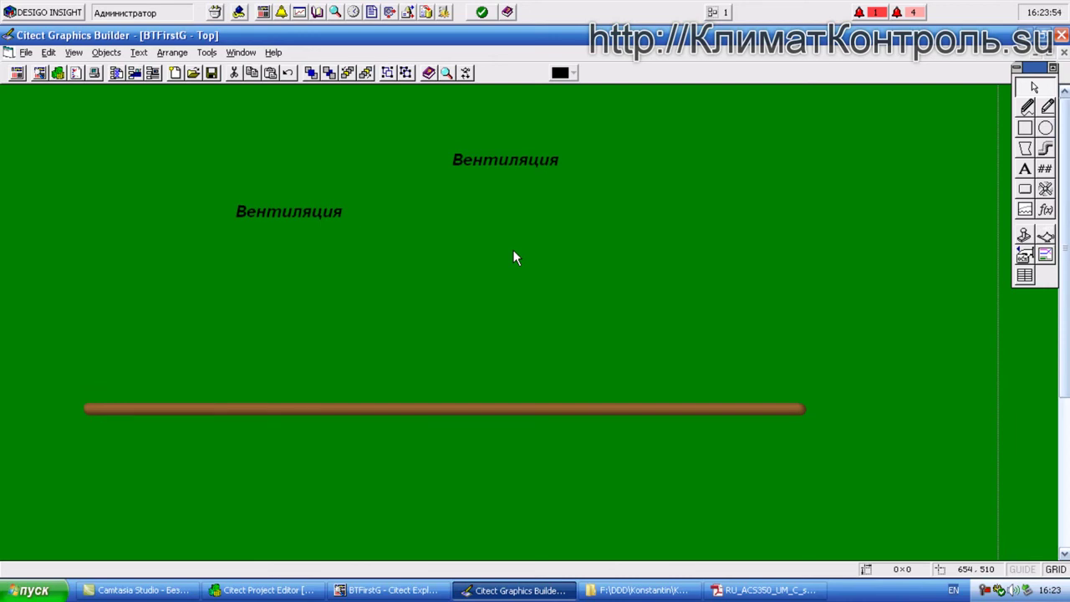
Change the copied label's text to Освещение.
double_click(304, 213)
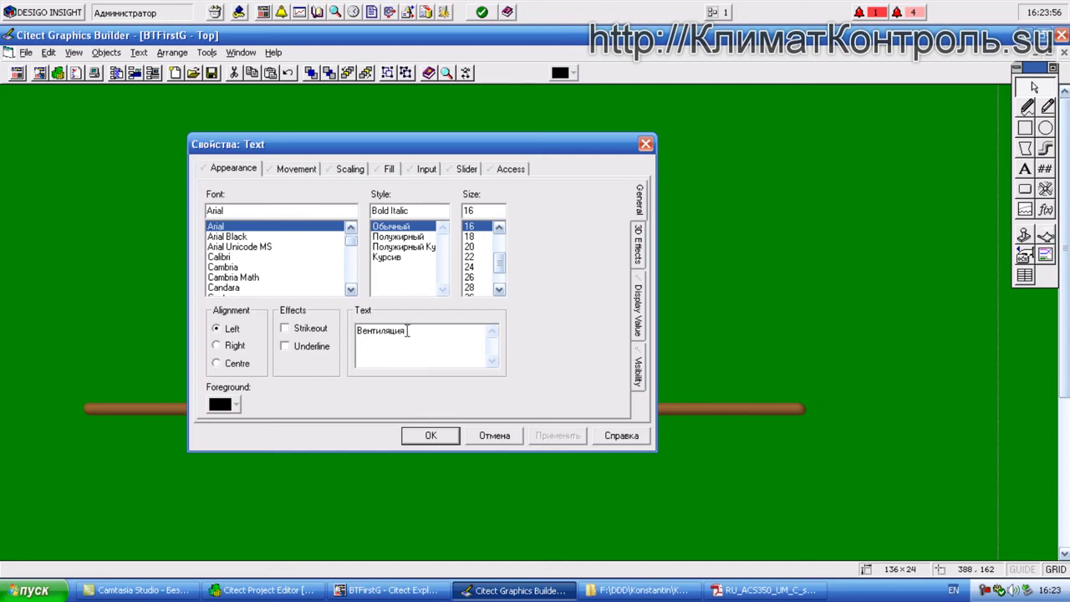
drag(415, 332, 353, 333)
text(О)
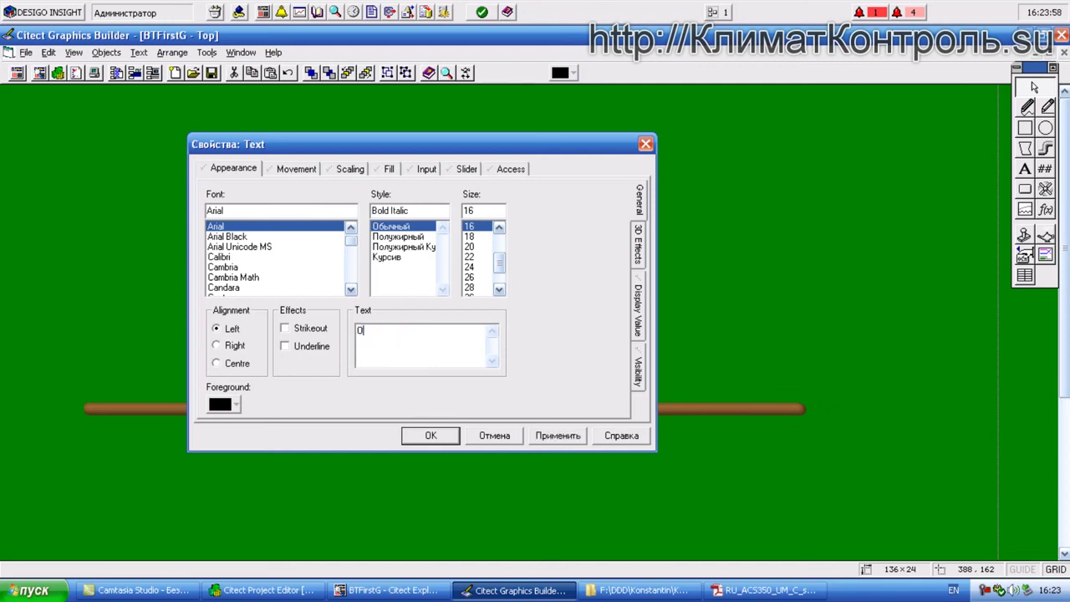
text(свещение)
click(432, 438)
Copy the Освещение label and paste the duplicate to its right.
right_click(298, 215)
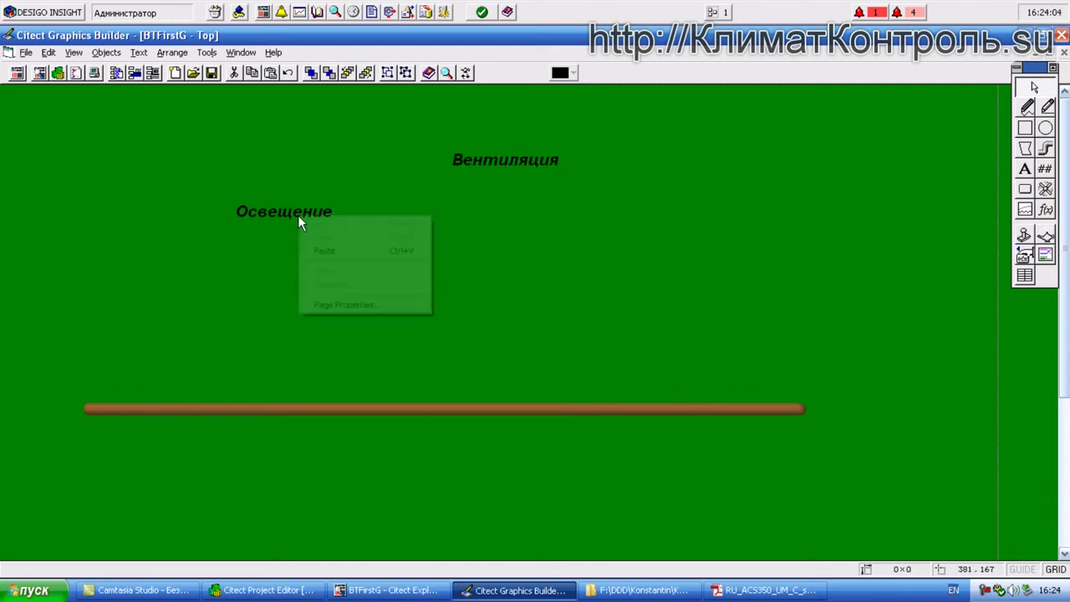
right_click(279, 210)
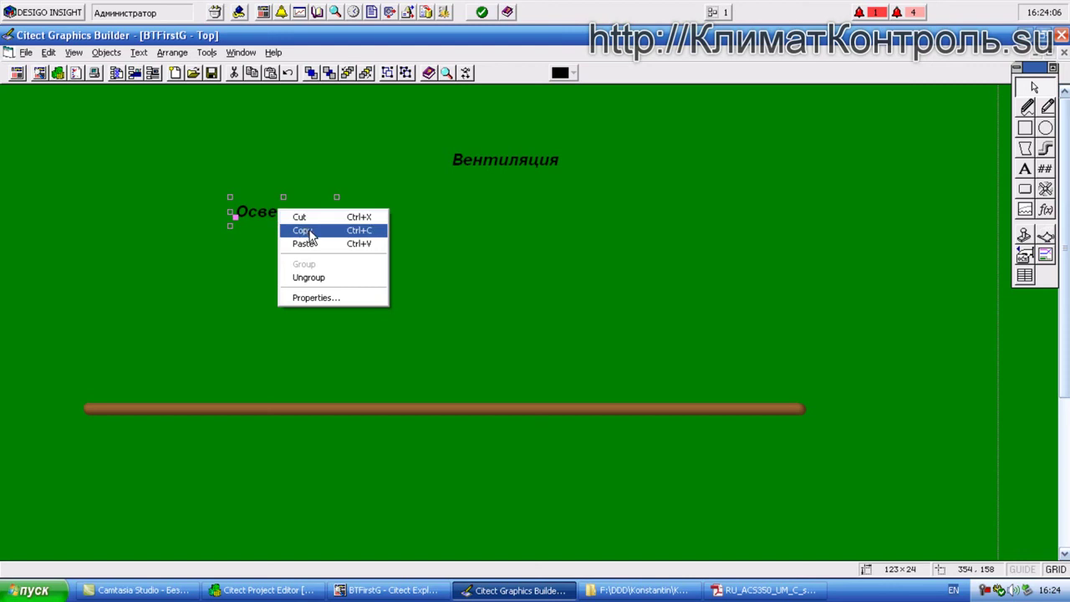
click(303, 230)
right_click(410, 231)
click(435, 266)
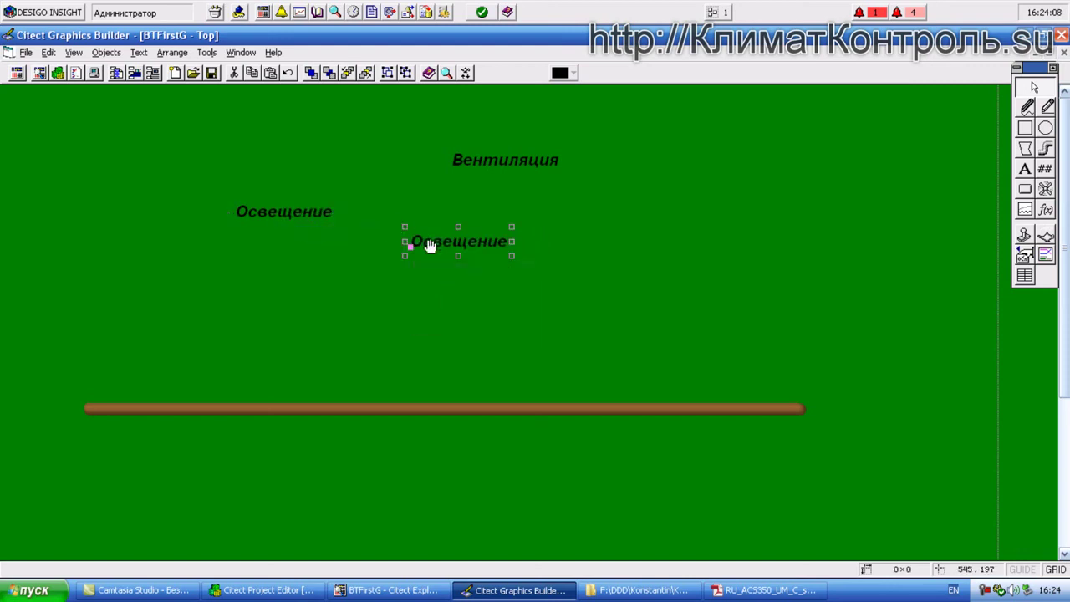
drag(433, 244, 552, 217)
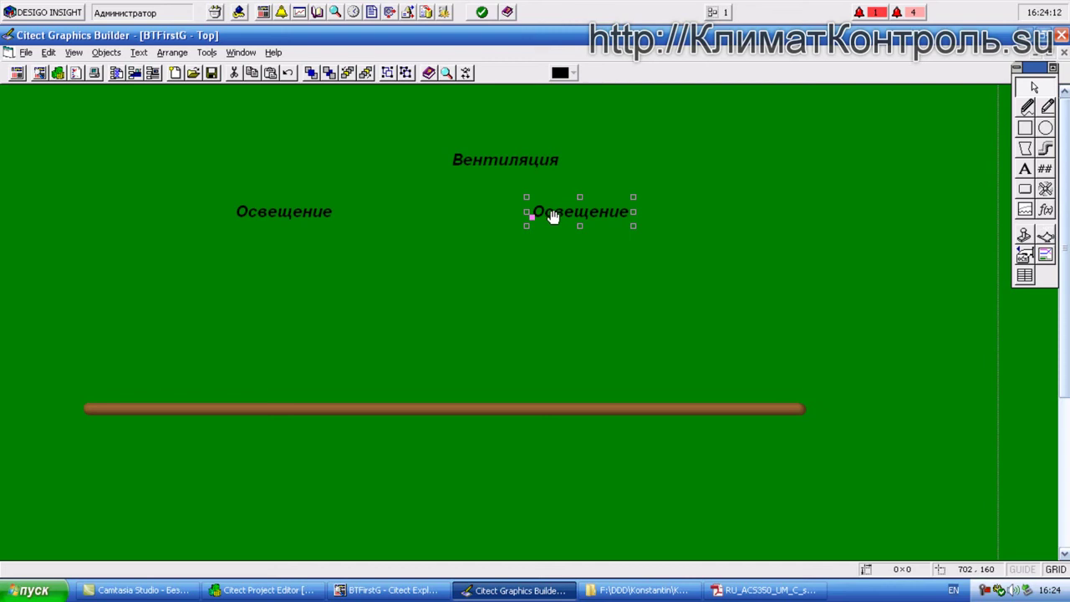
Change the duplicate label's text to Холодоснабжение.
double_click(552, 216)
drag(662, 329, 562, 328)
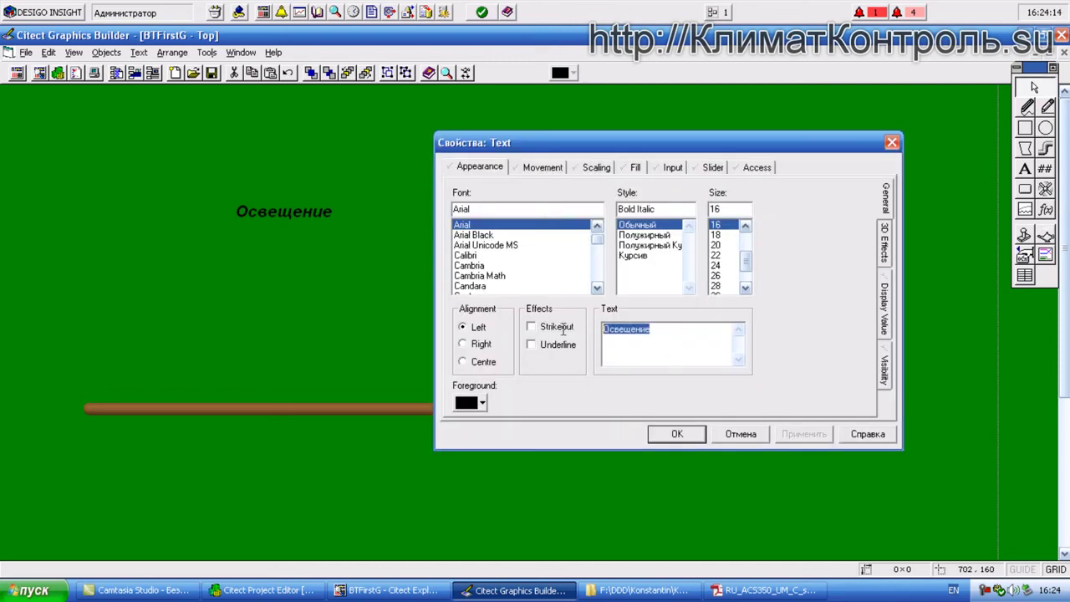
text(X)
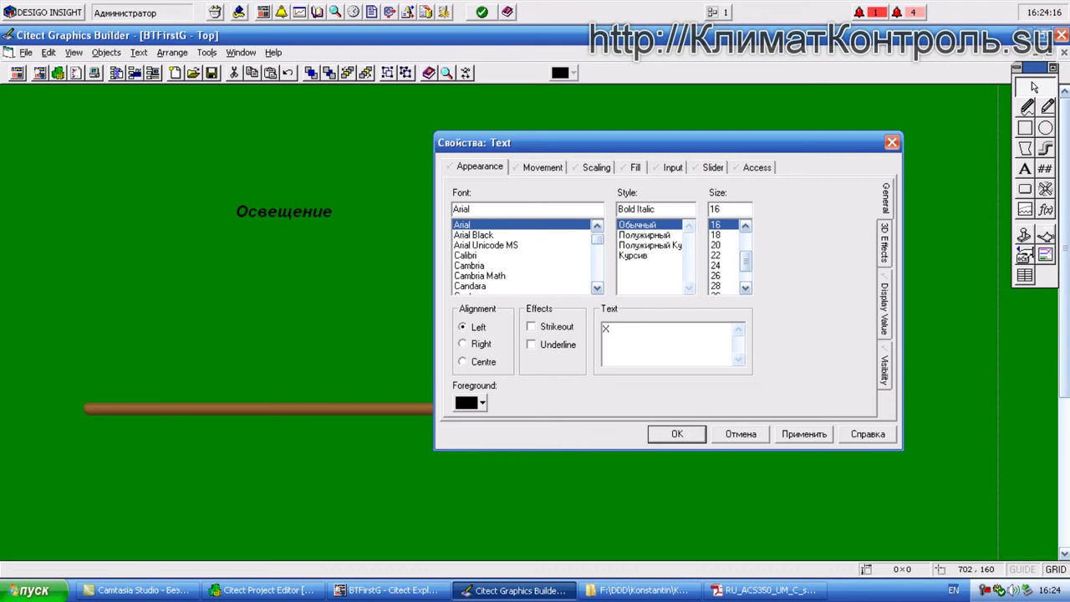
text(олодоснабжение)
click(793, 436)
click(694, 435)
click(595, 280)
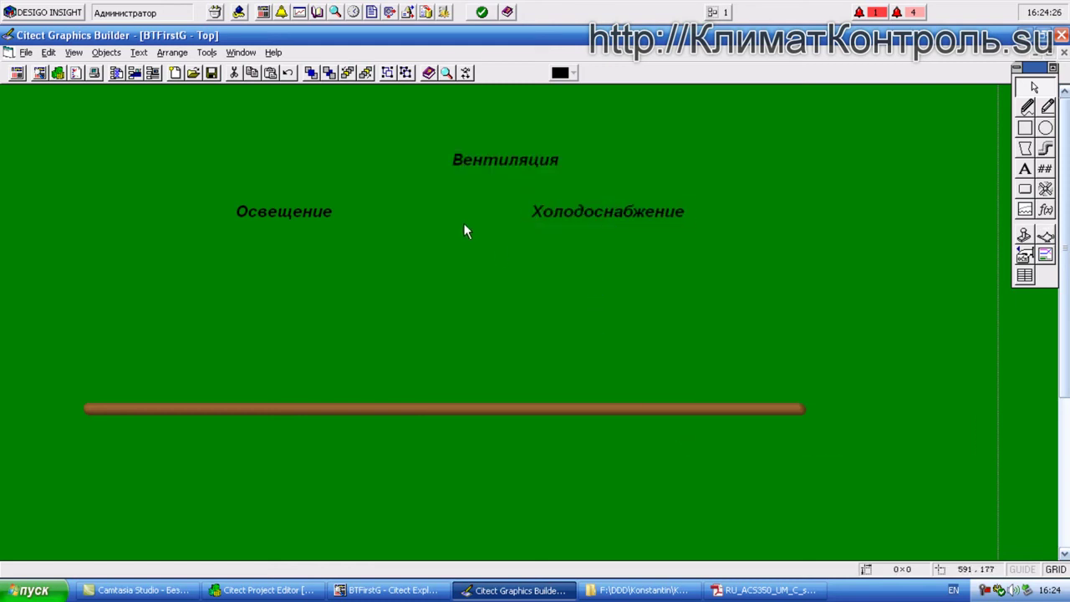
Drag Вентиляция, Освещение and Холодоснабжение into a single row at the top-left.
click(500, 162)
drag(501, 165, 97, 127)
click(276, 216)
drag(274, 212, 244, 129)
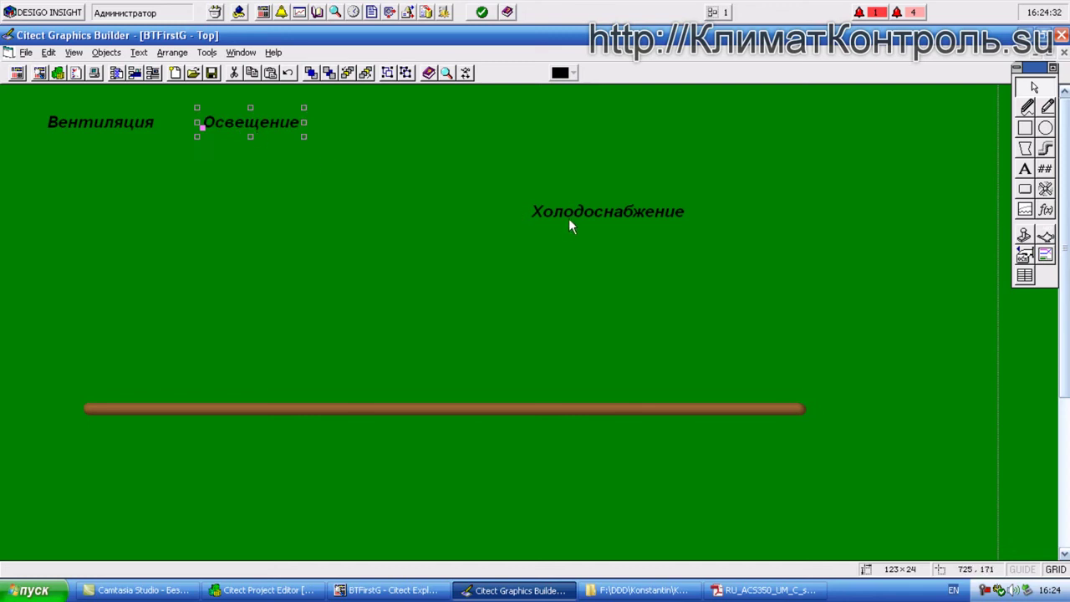
drag(571, 222, 396, 123)
click(385, 181)
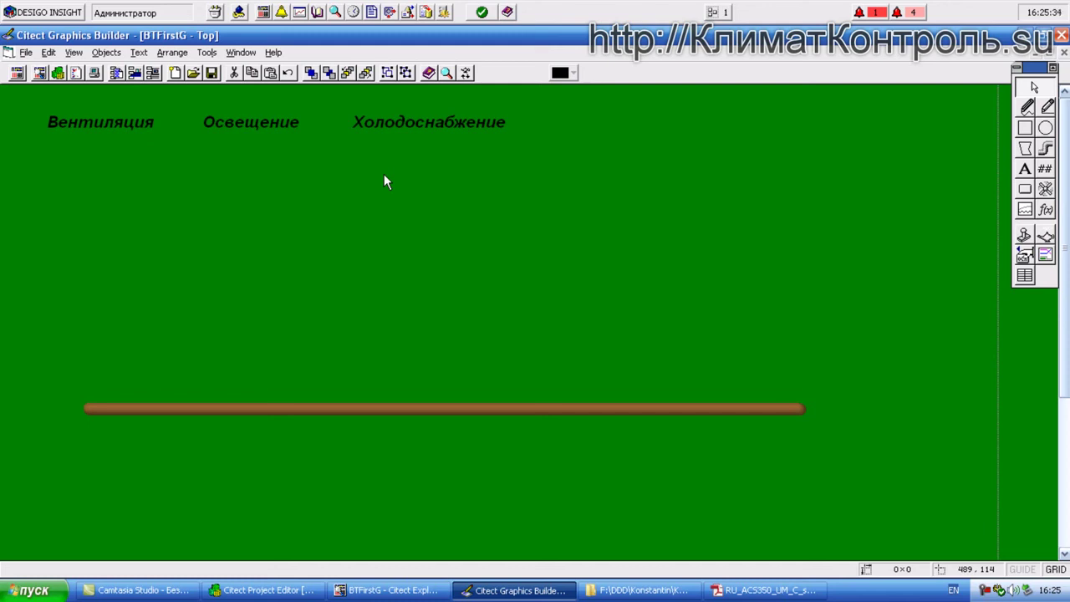
click(1047, 170)
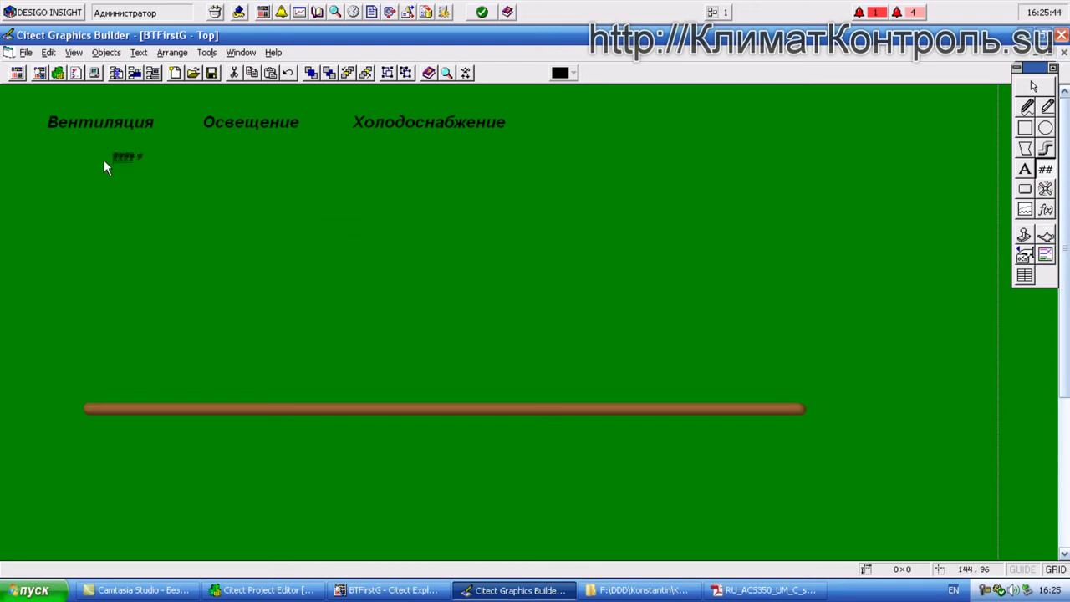
Place a #### number object below Вентиляция and keep its default numeric format.
click(77, 172)
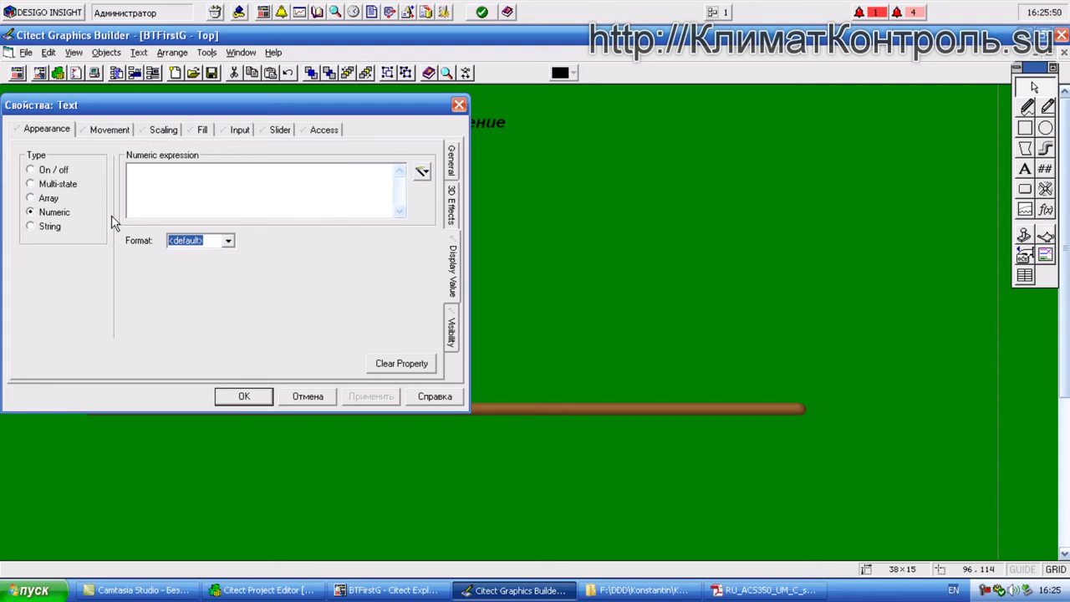
click(229, 242)
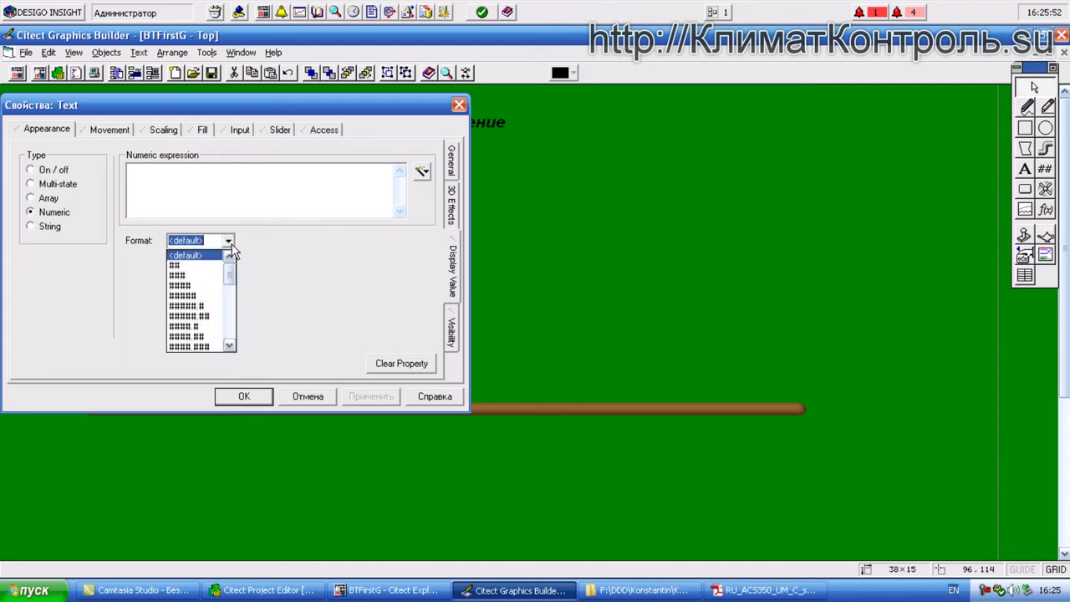
click(229, 242)
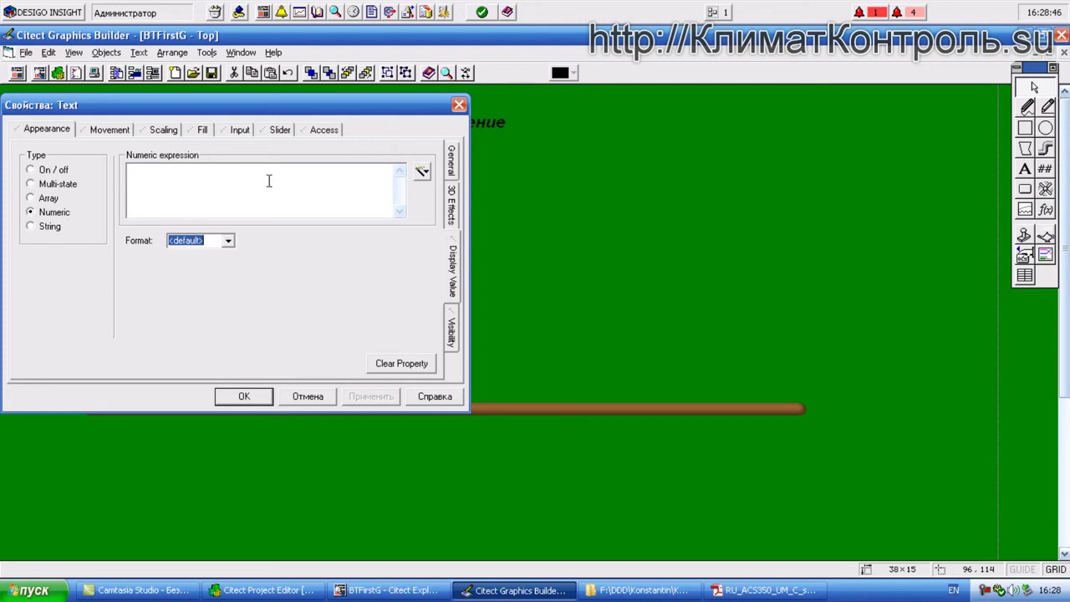
drag(224, 102, 337, 143)
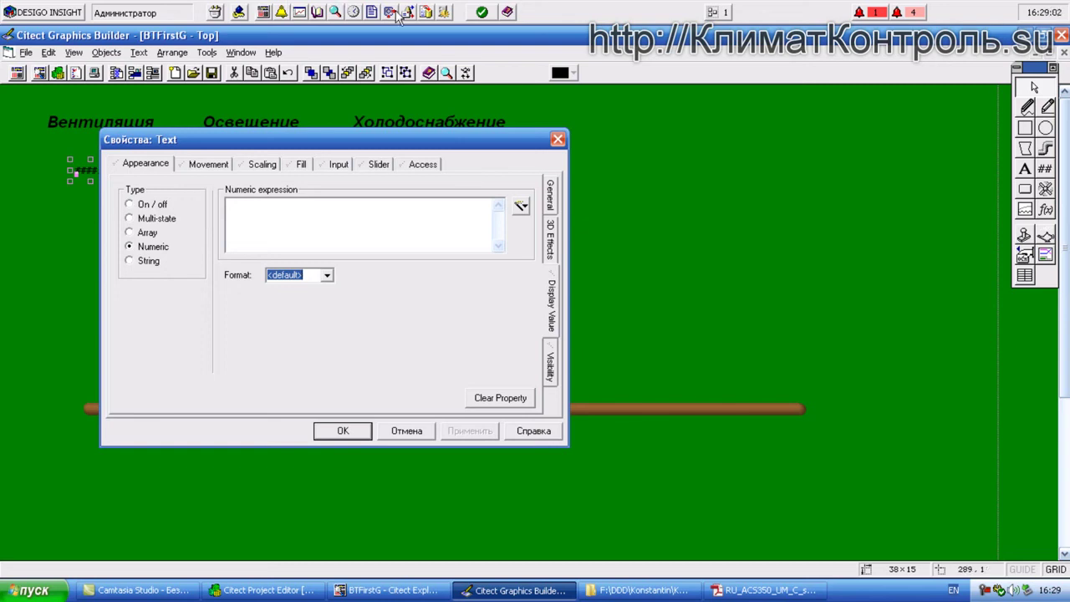
Find TEOut under Vent > P01 in the object catalogue and copy its Citect tag.
click(336, 12)
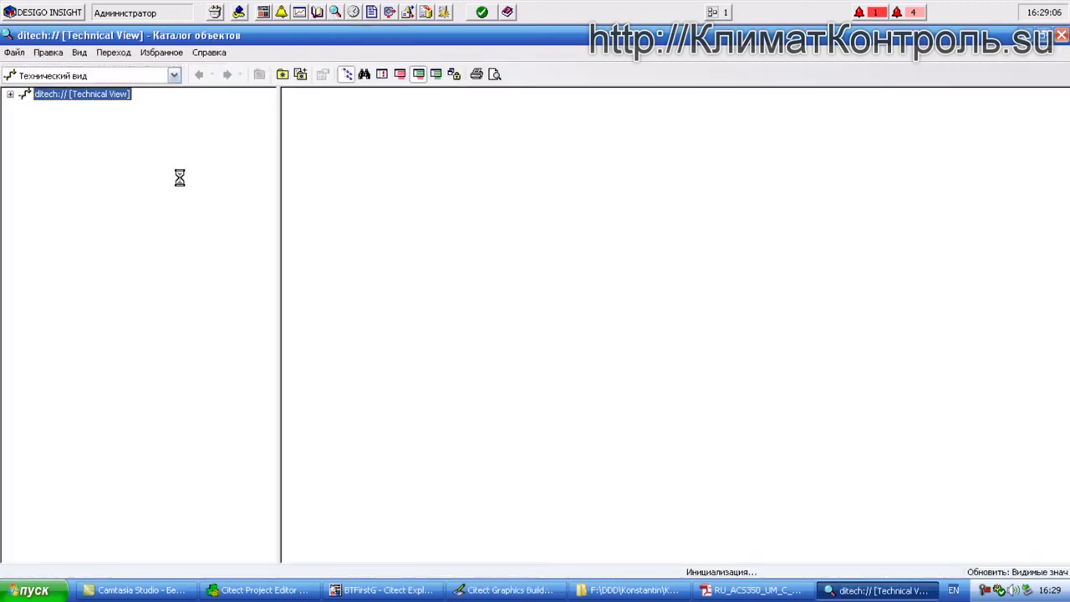
click(10, 94)
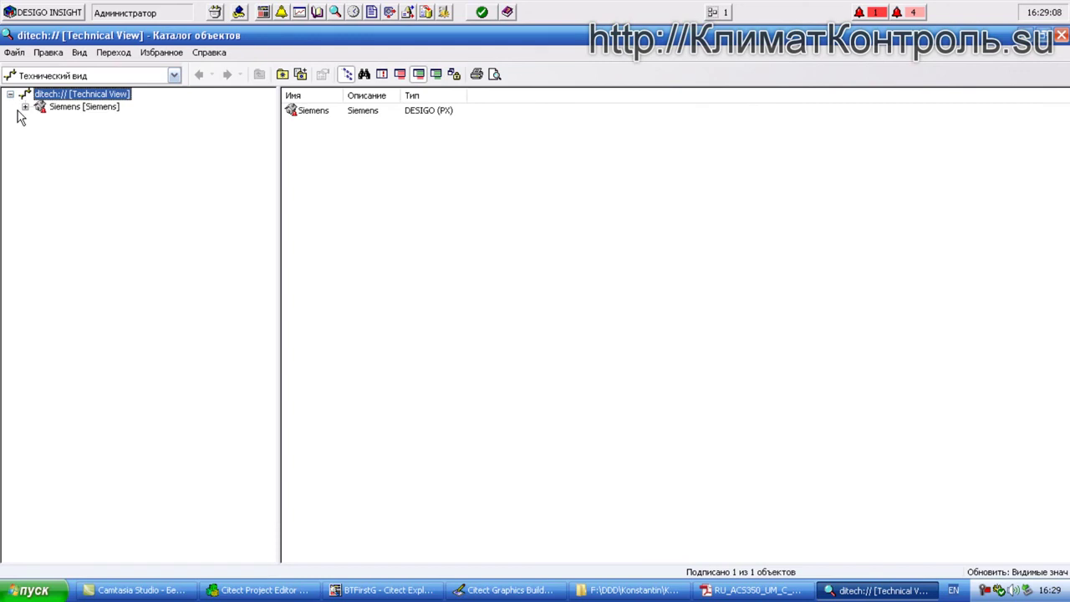
click(25, 107)
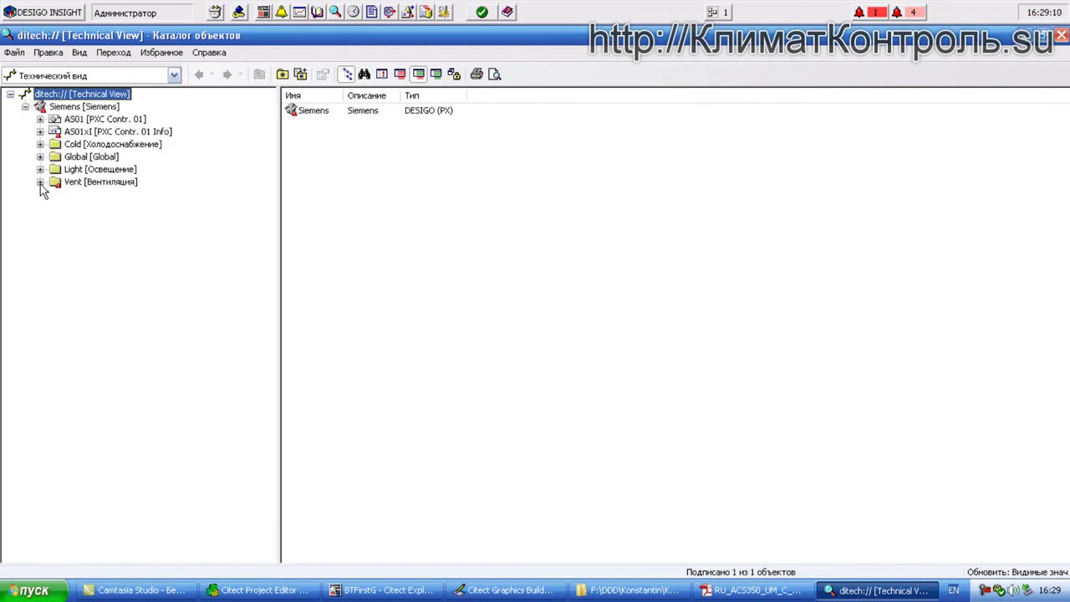
click(40, 182)
click(56, 194)
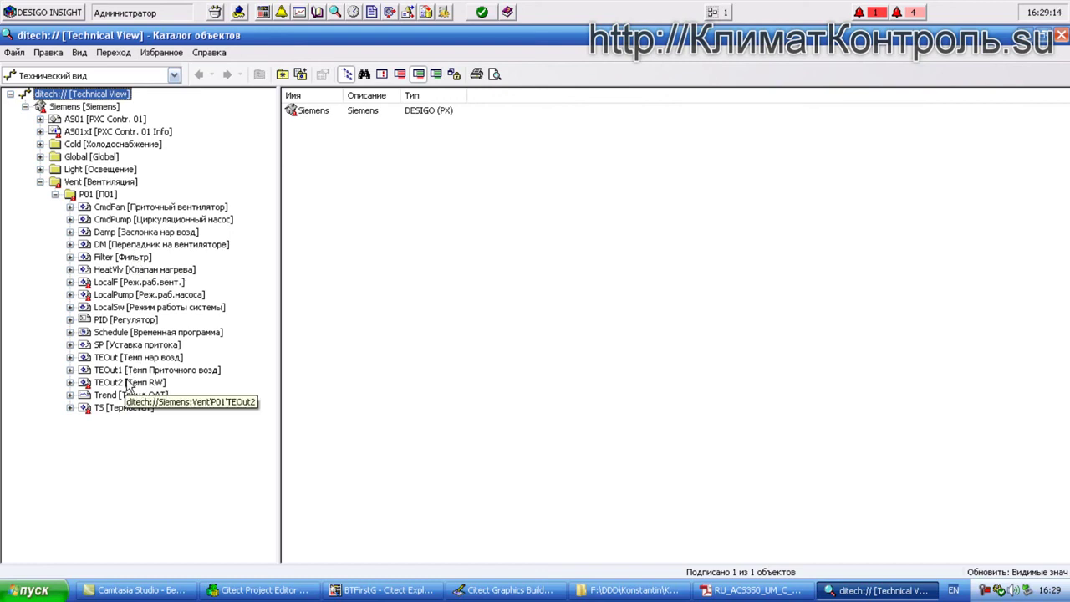
click(128, 357)
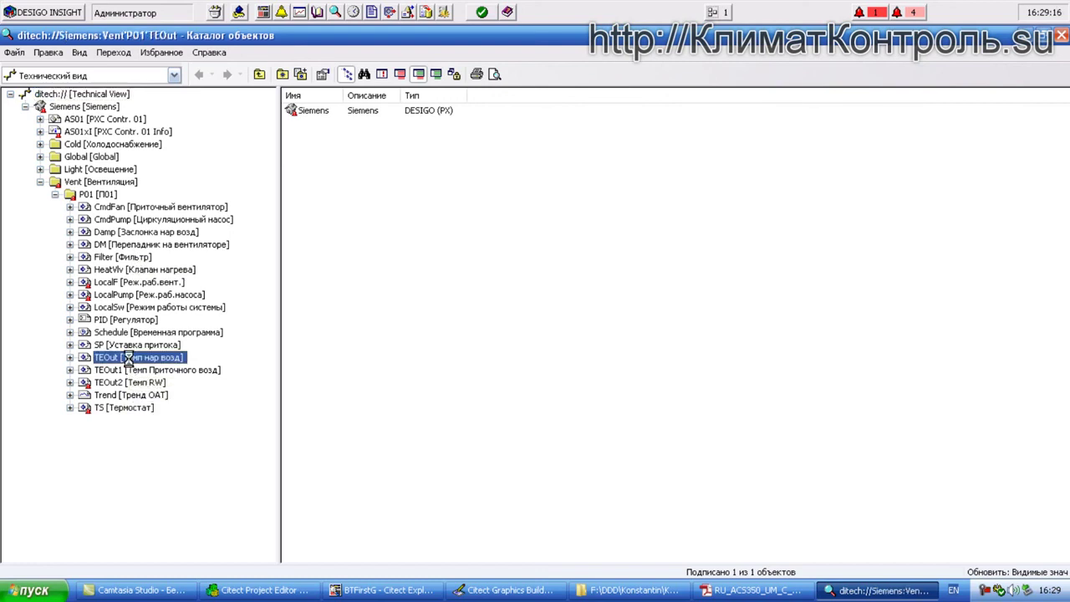
right_click(130, 360)
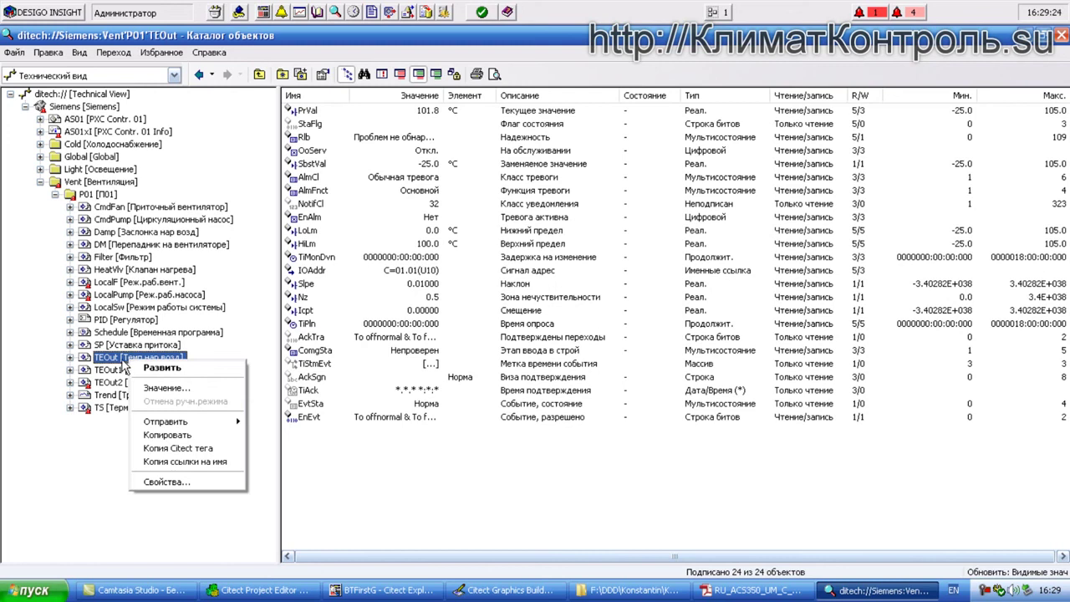
right_click(86, 358)
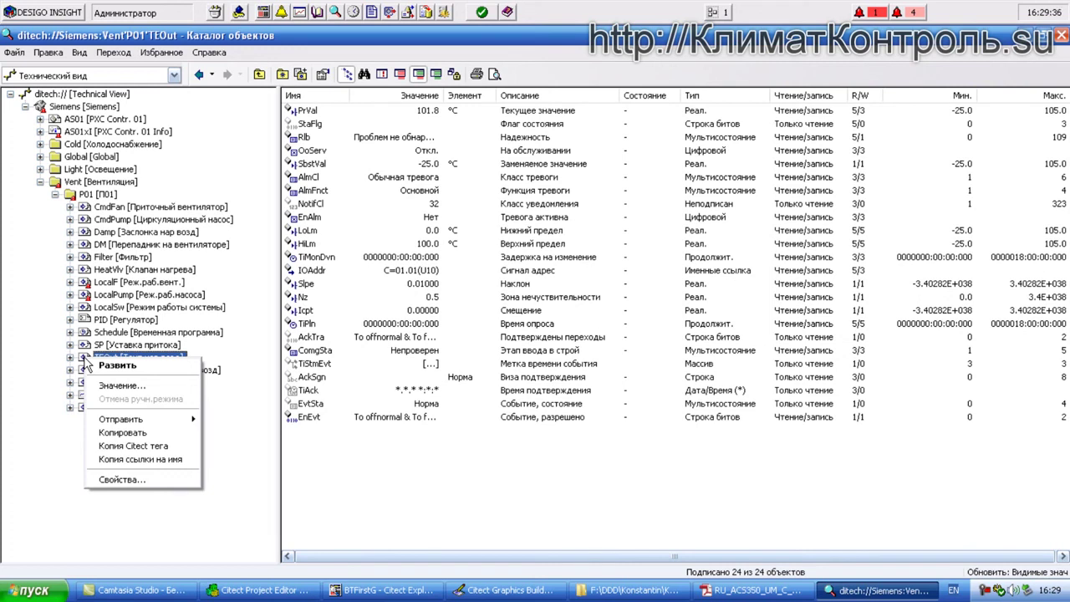
click(143, 451)
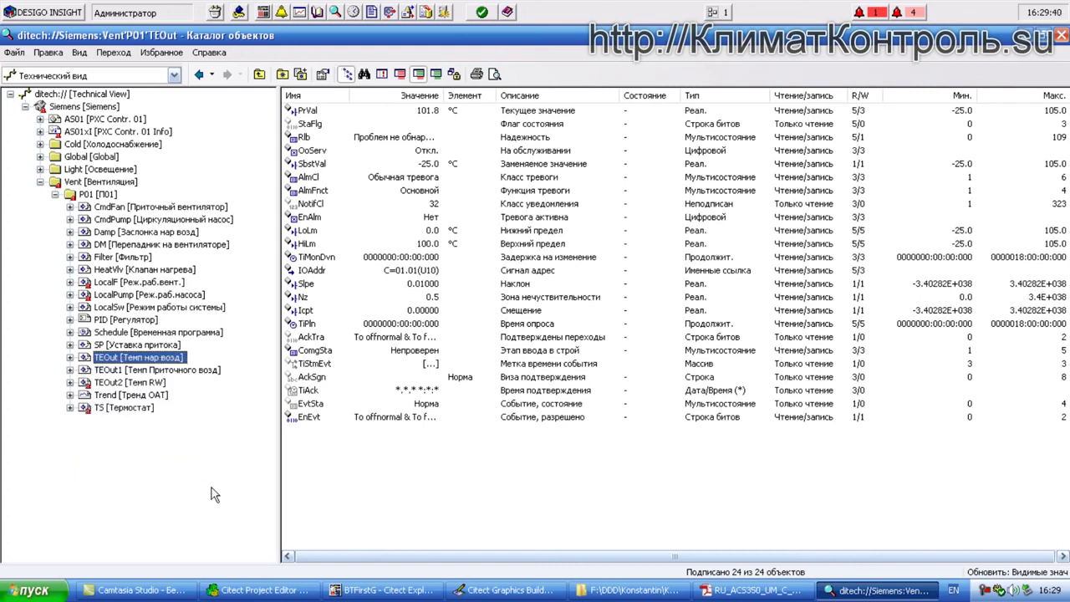
Paste the Siemens_Vent_P01_TEOut tag as the number object's numeric expression and apply it.
click(538, 592)
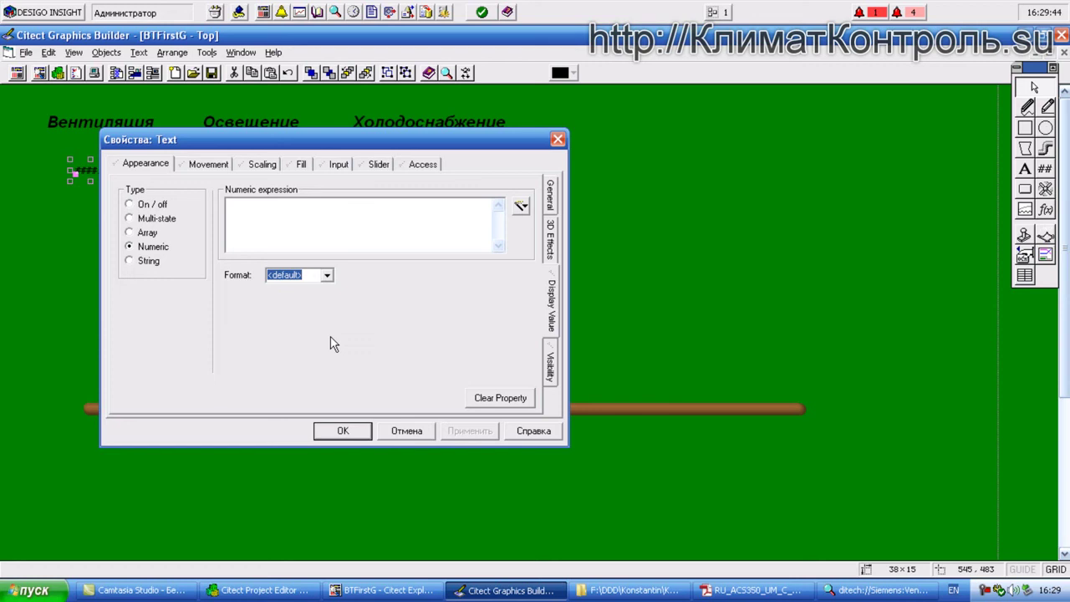
right_click(306, 227)
click(338, 282)
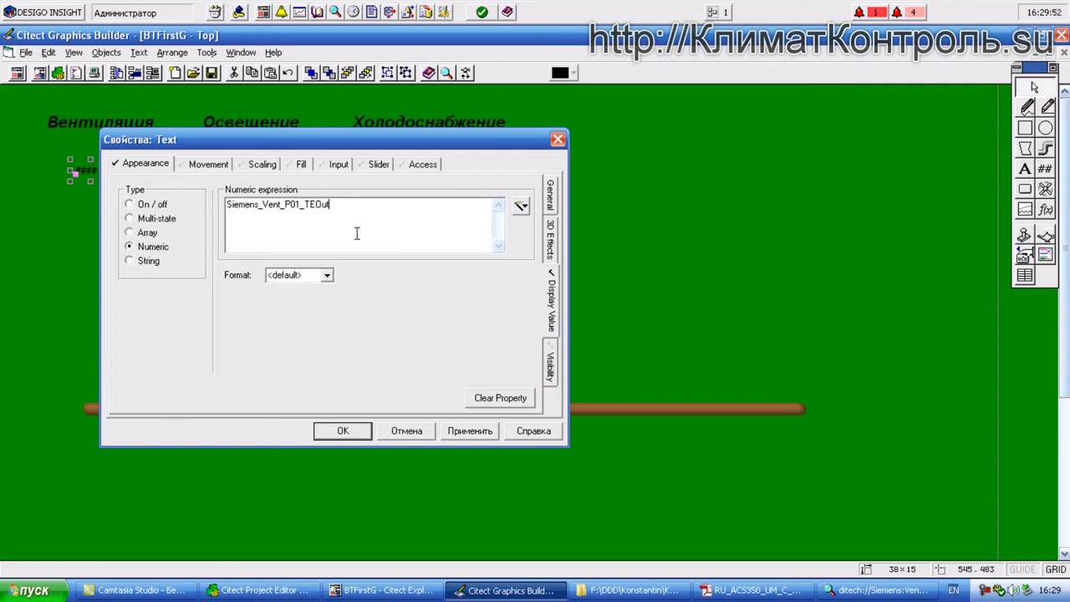
click(456, 431)
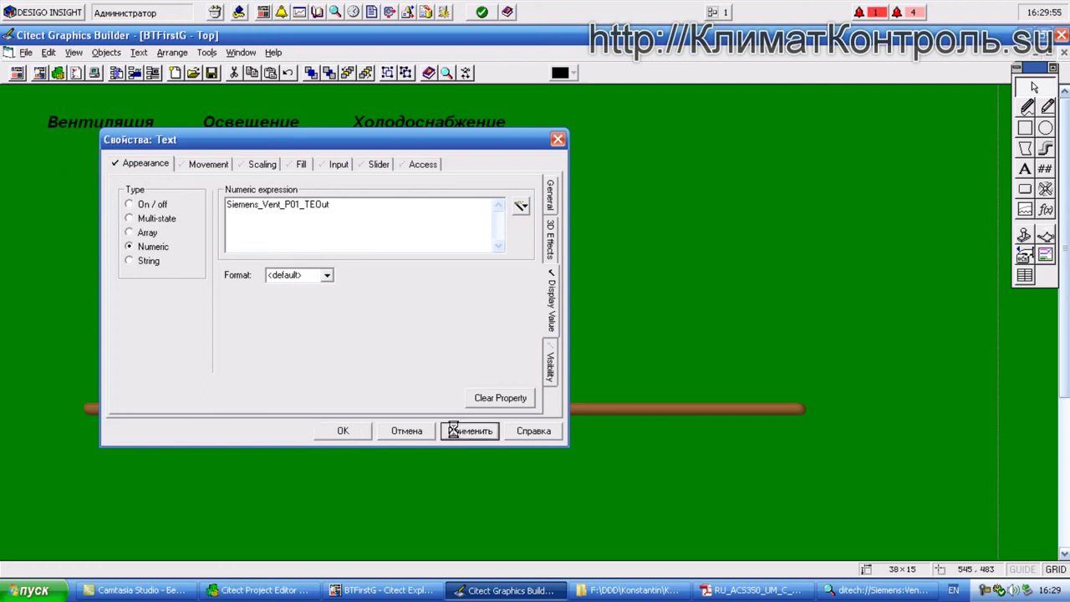
click(352, 432)
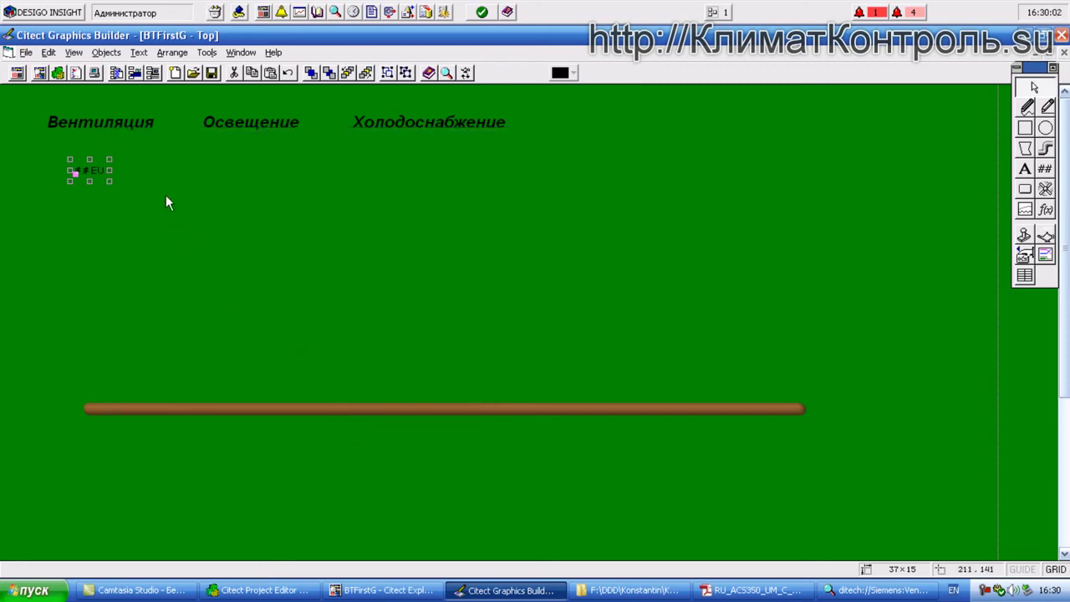
click(165, 194)
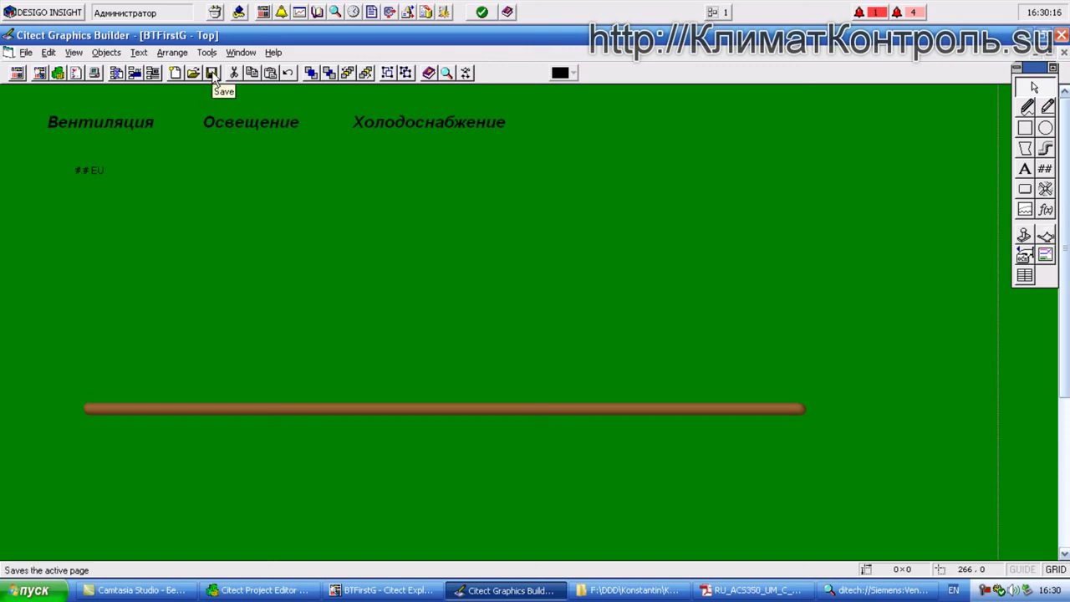
Save the Top page and switch to the Citect Project Editor.
click(212, 73)
click(212, 73)
click(212, 75)
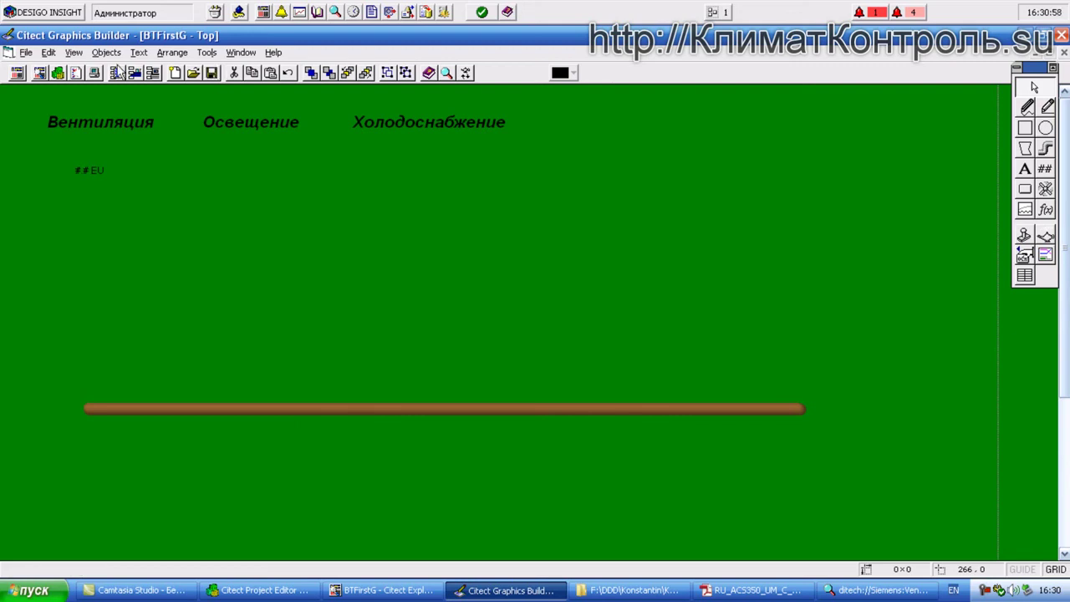
click(27, 53)
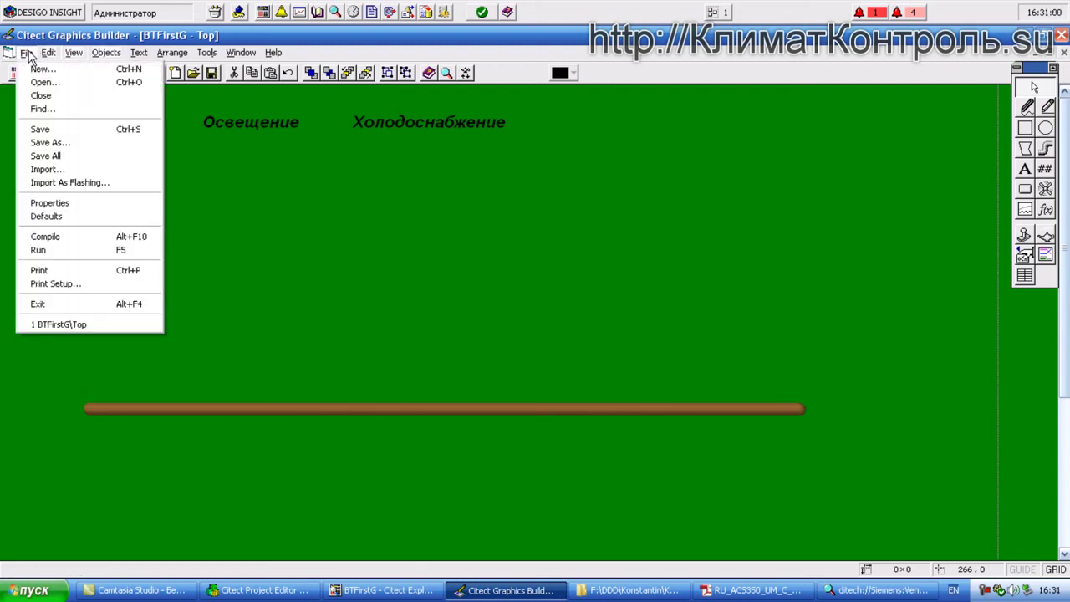
click(320, 225)
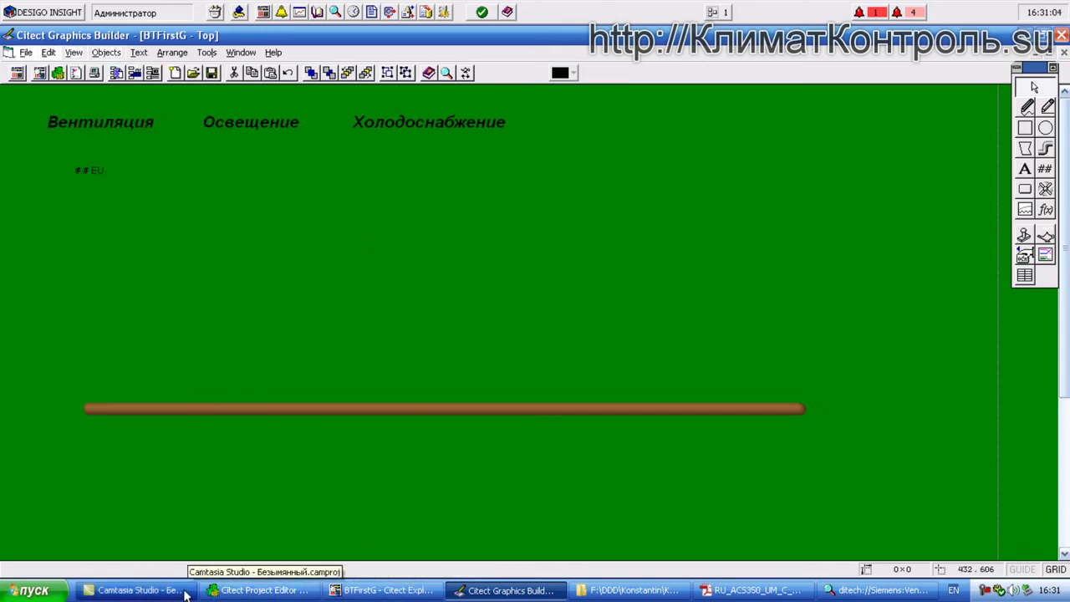
click(255, 591)
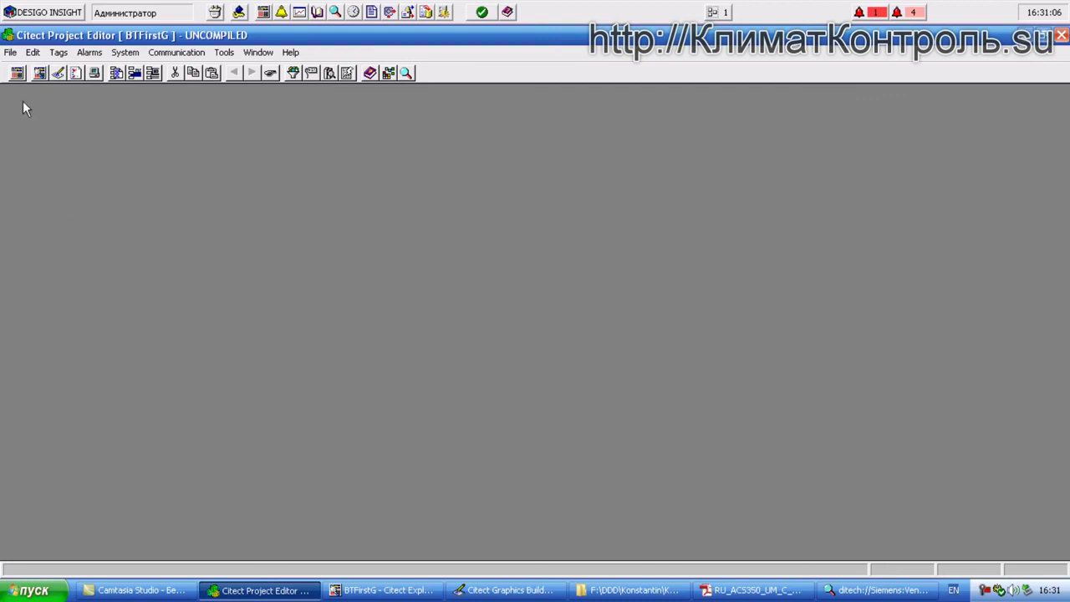
Compile BTFirstG via File > Compile and accept the success and post-compilation messages.
click(11, 52)
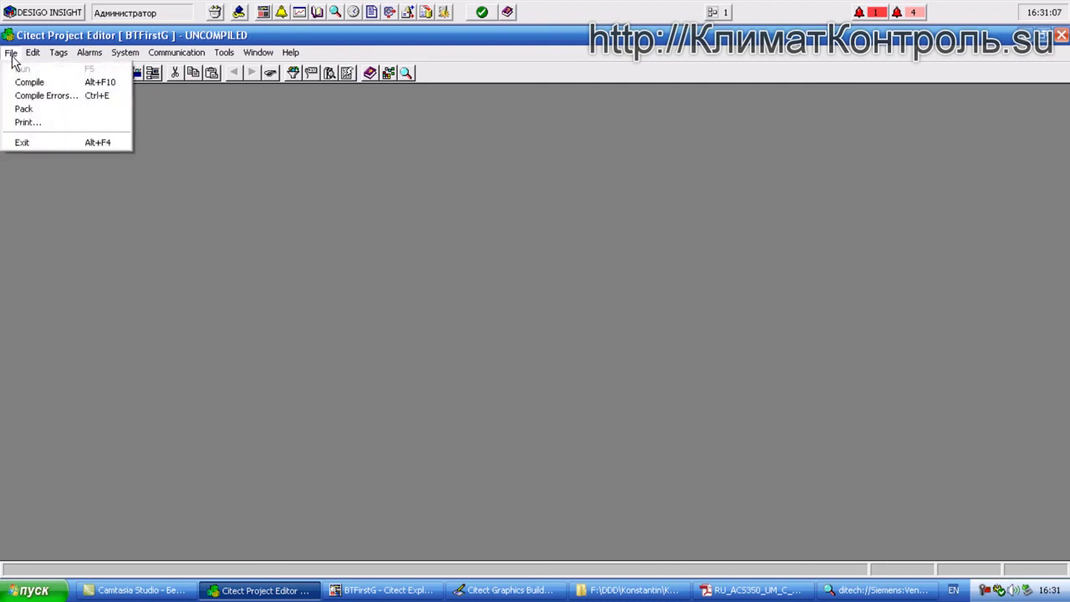
click(65, 87)
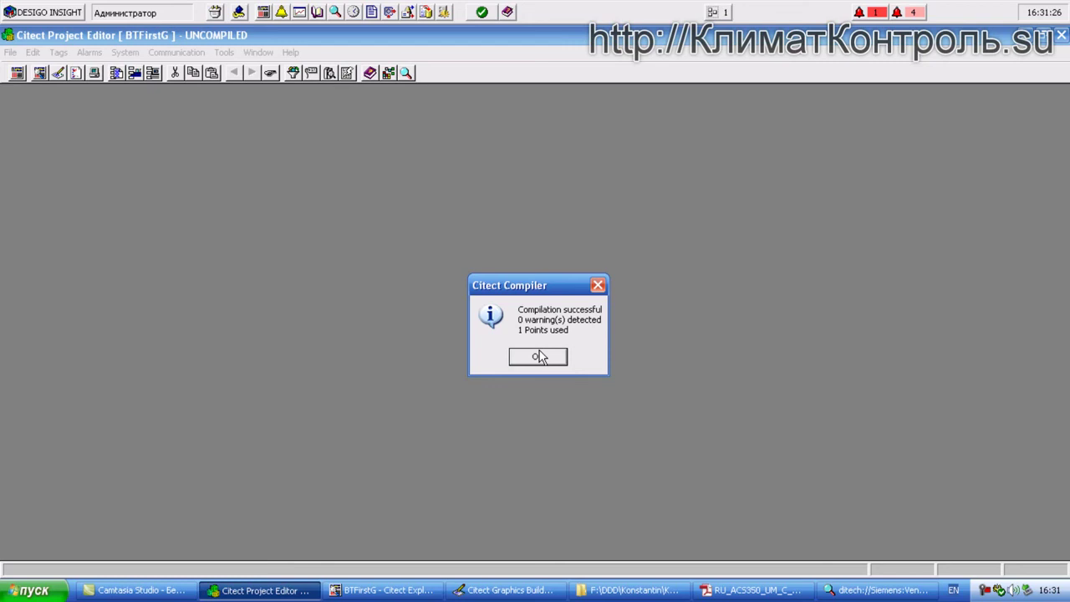
click(539, 357)
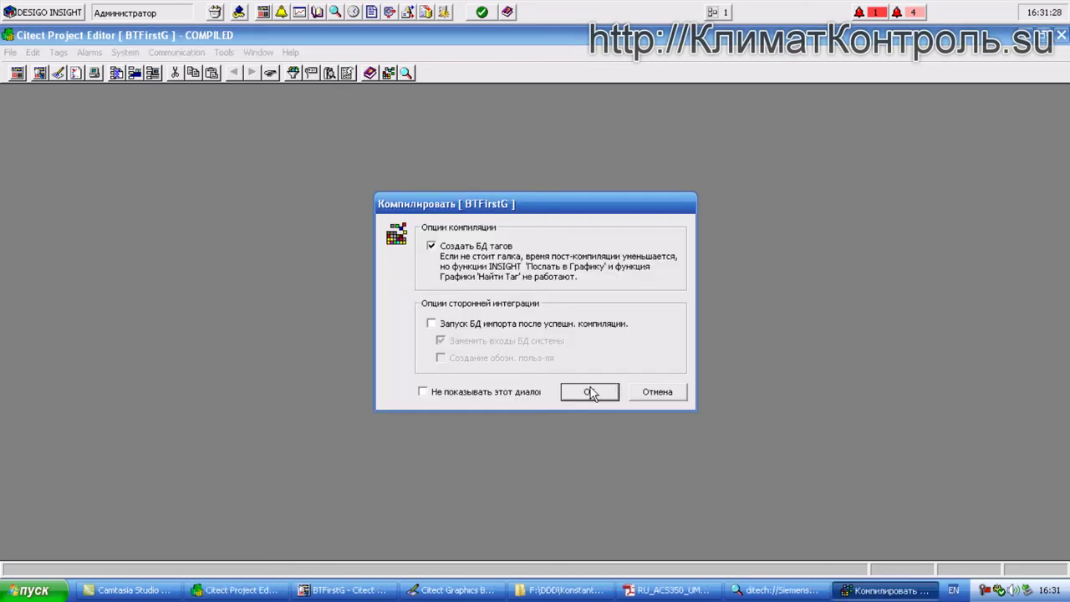
click(591, 393)
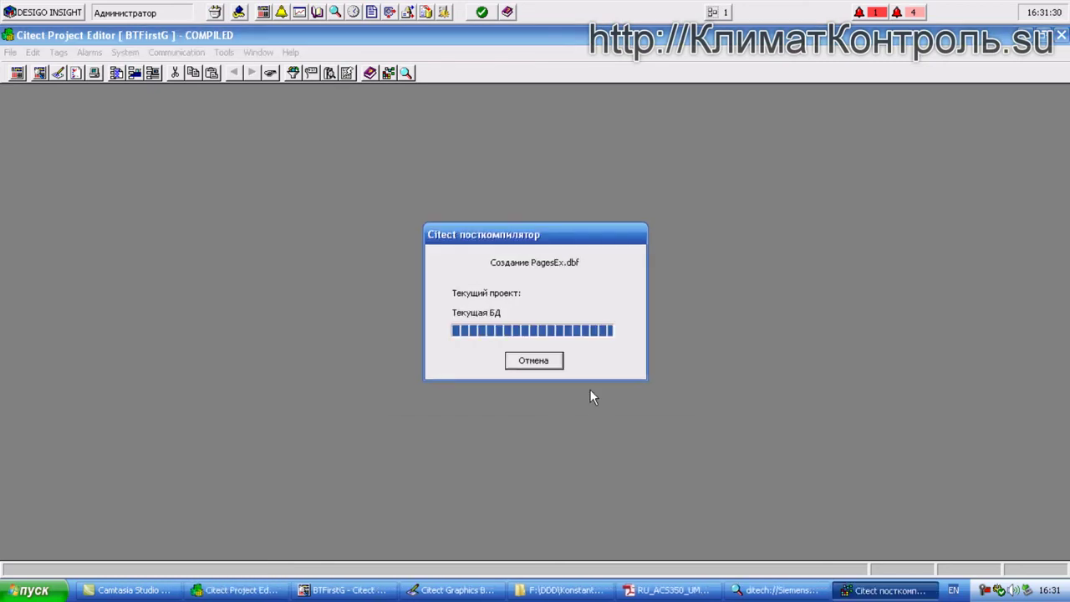
click(539, 363)
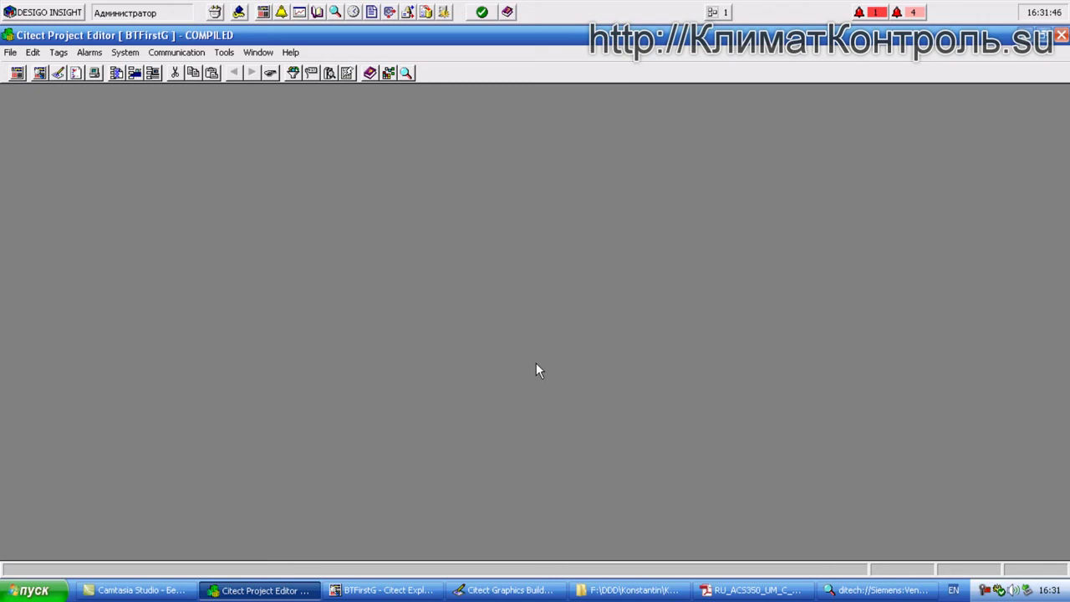
Launch Графика from Программы INSIGHT and accept the COSCTDRV Modified recompile notice.
click(53, 13)
mouse_move(87, 114)
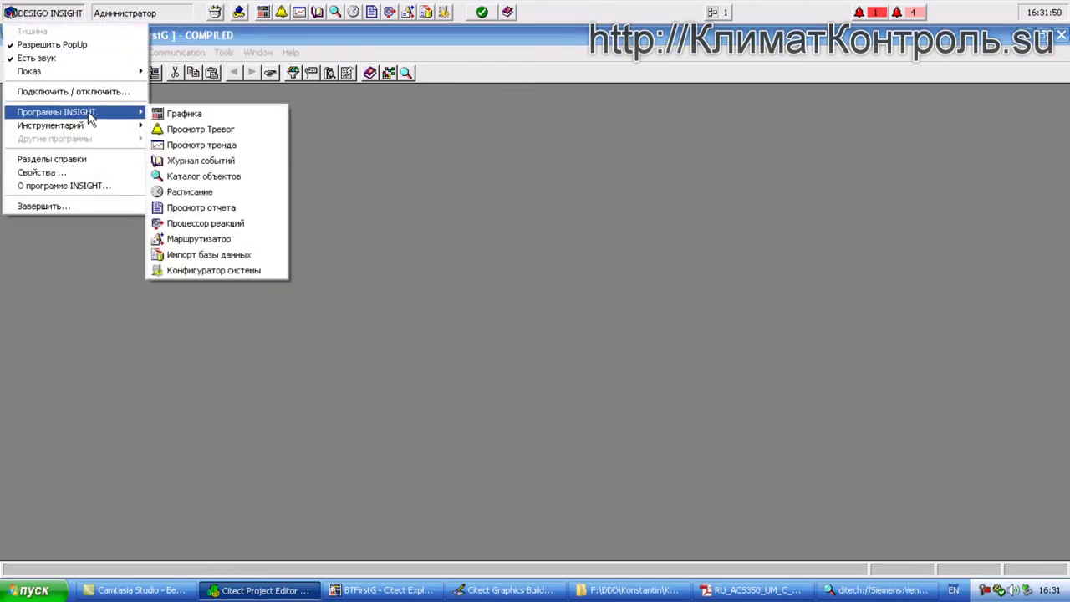
click(193, 113)
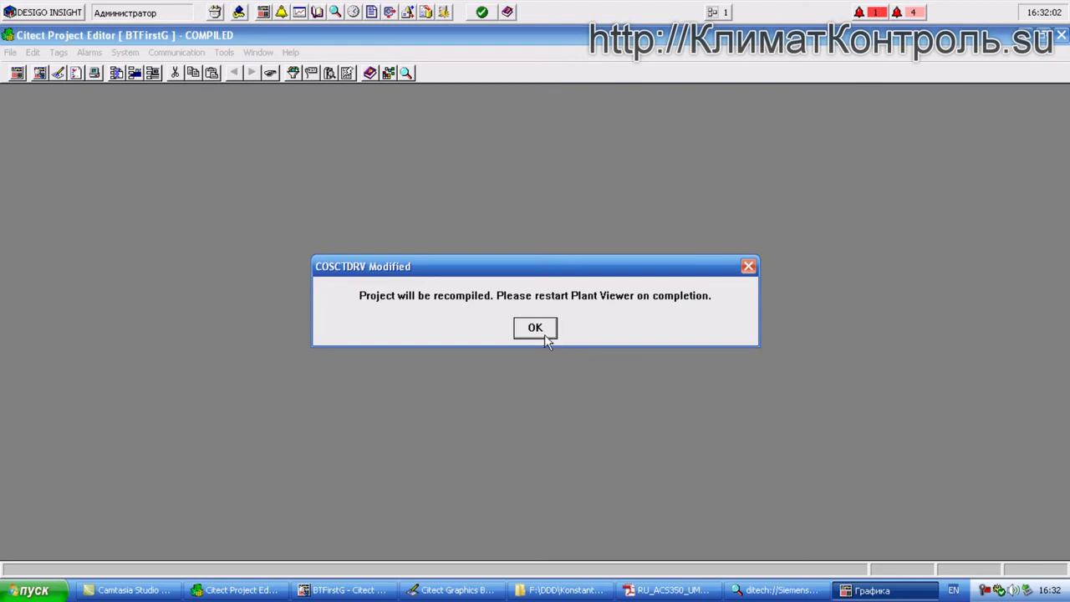
click(538, 328)
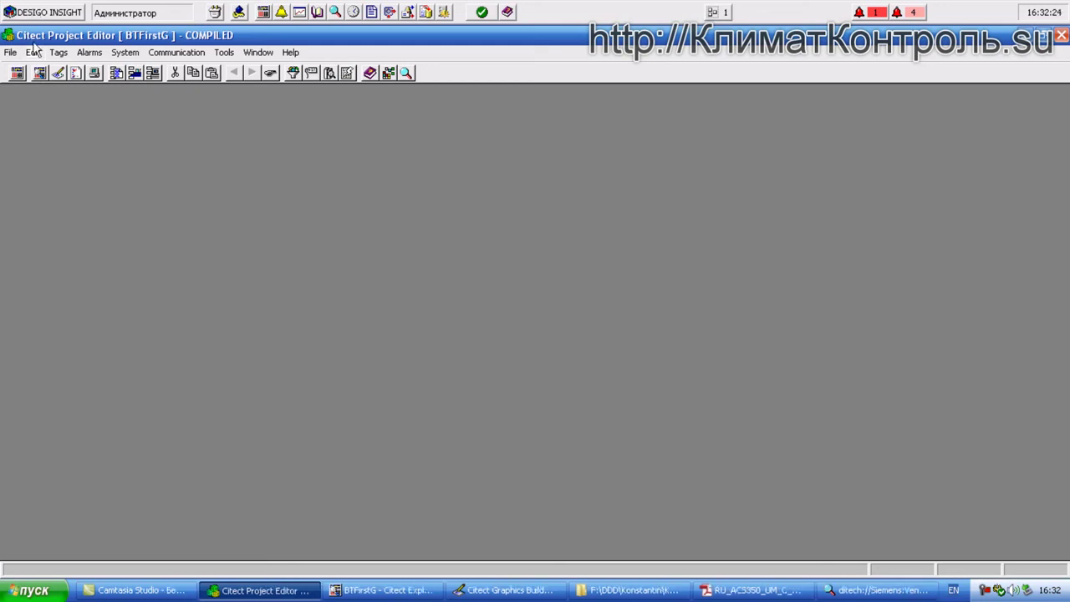
Minimize the object catalogue and launch Графика a second time.
click(878, 592)
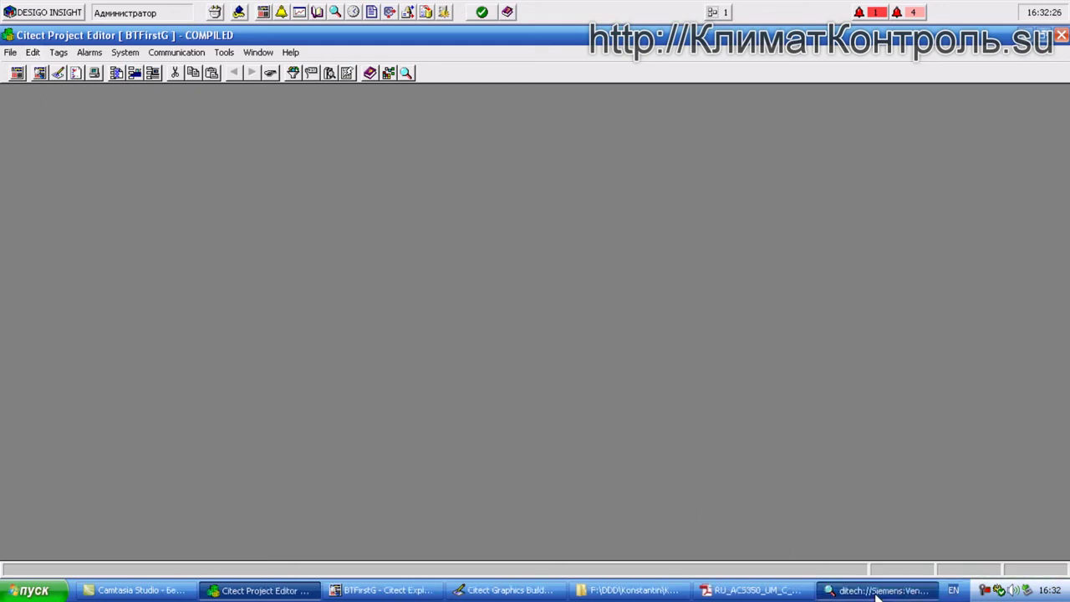
click(877, 592)
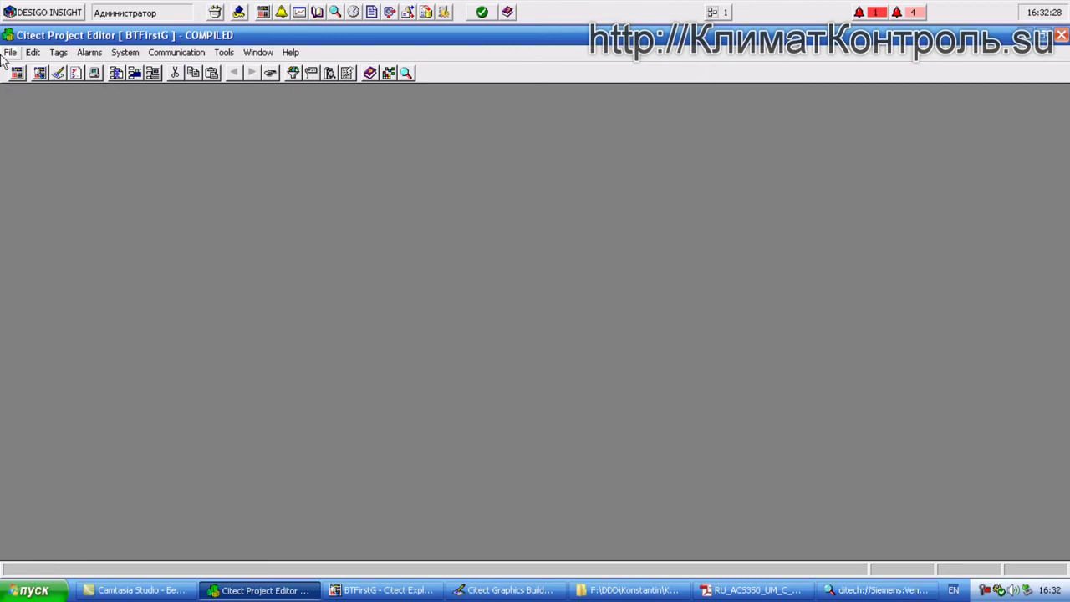
click(17, 14)
mouse_move(75, 112)
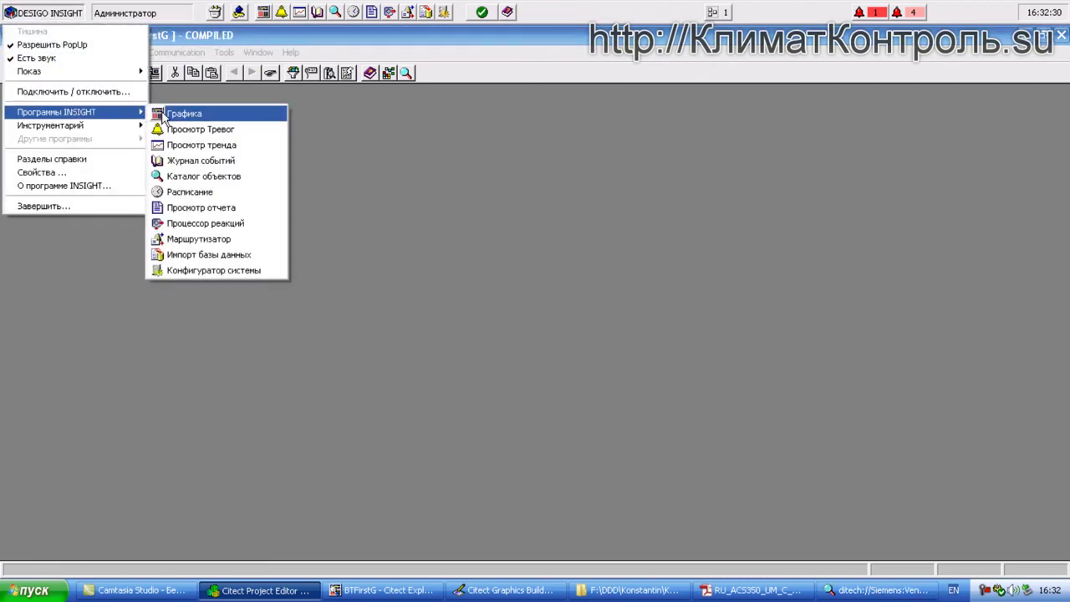
click(201, 112)
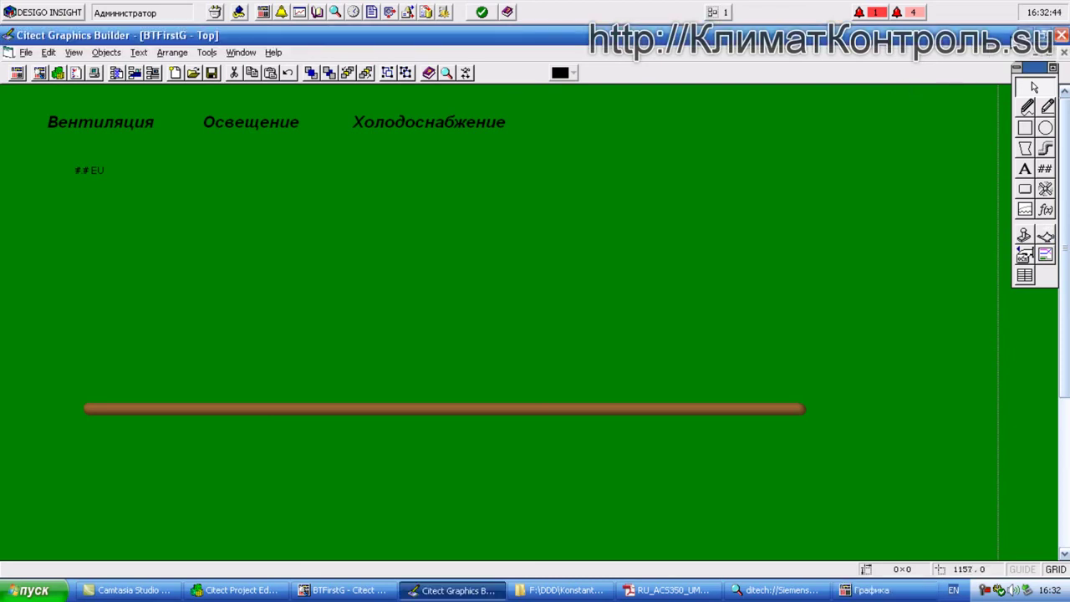
Minimize Graphics Builder and close the ditech object catalogue window.
click(1025, 35)
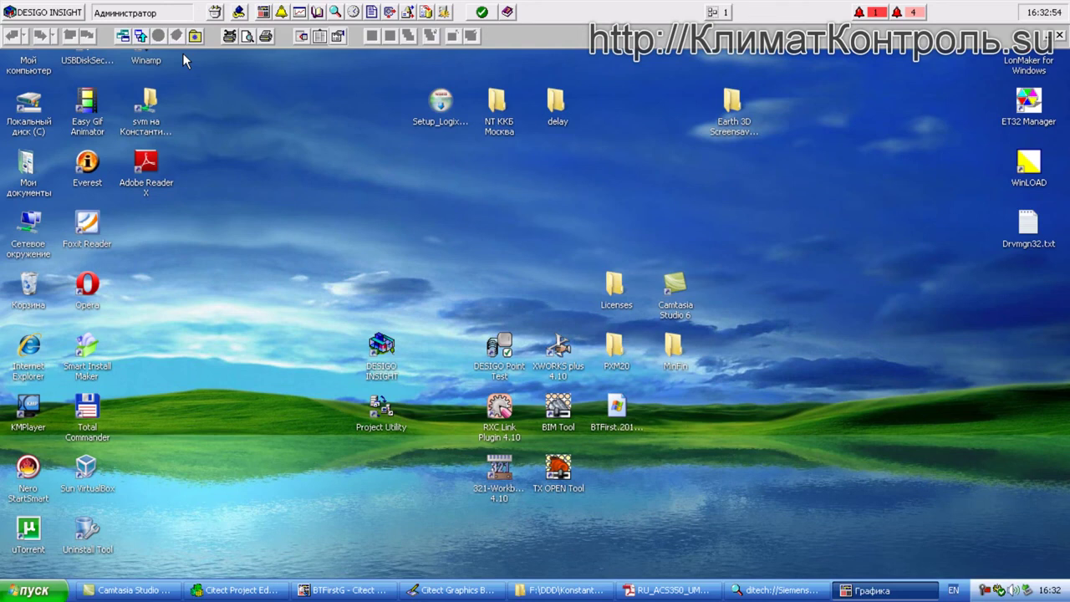
click(767, 591)
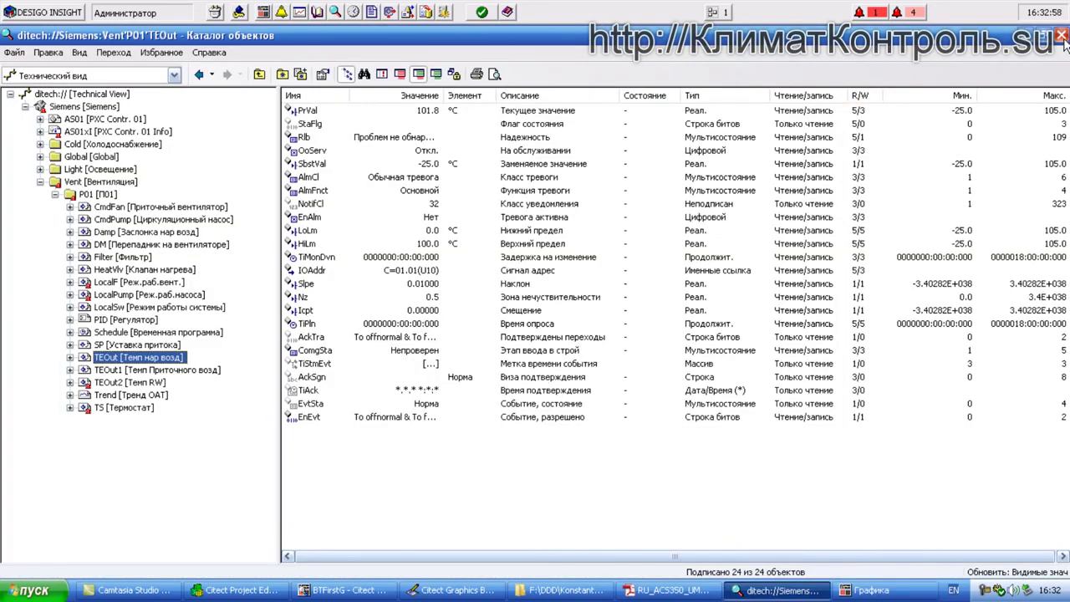
click(1062, 37)
Close the F:\DDD folder and PDF manual windows, then bring the Графика viewer forward.
right_click(637, 591)
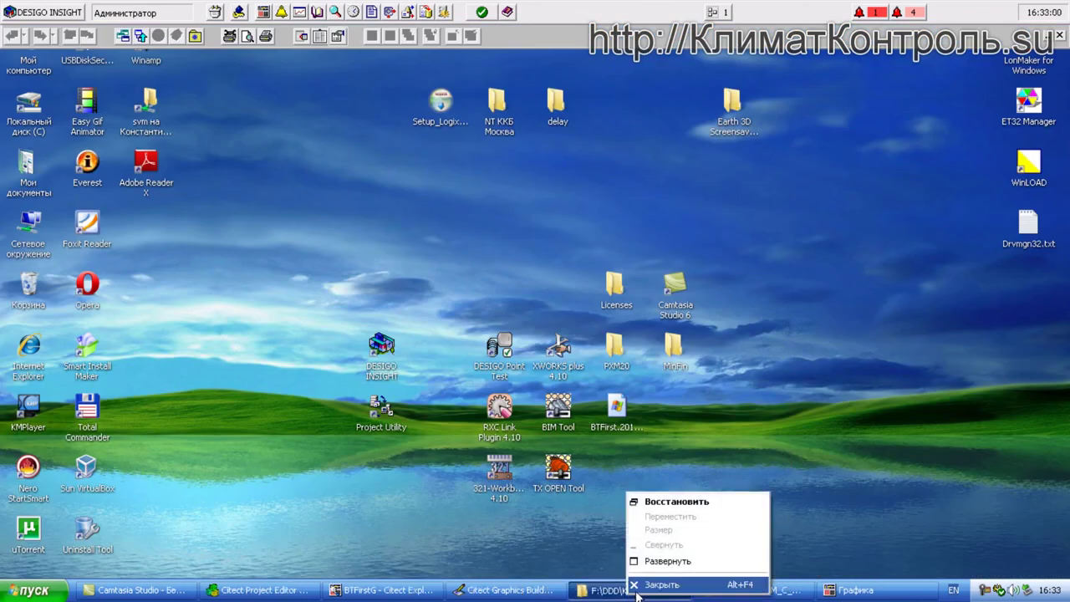
click(637, 586)
right_click(637, 591)
click(637, 585)
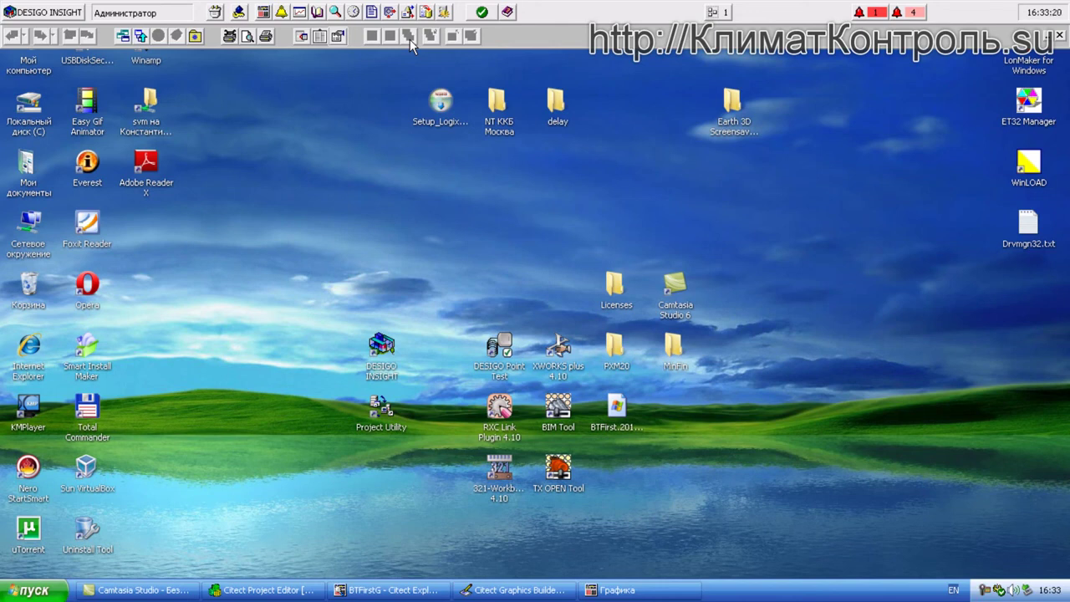
click(657, 590)
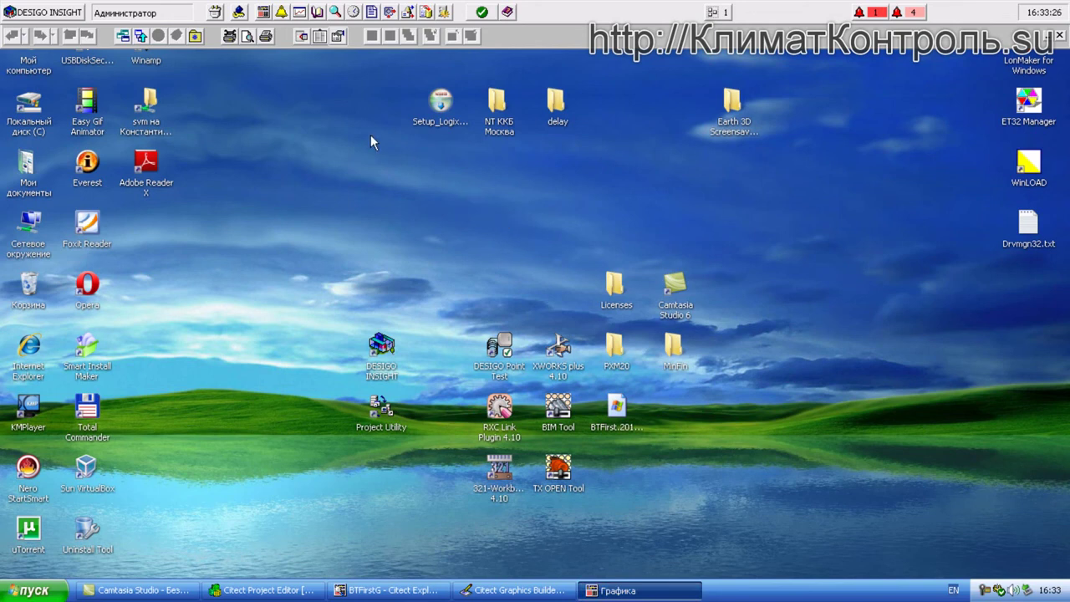
Display the Top page reading 48.1 °C under Вентиляция, then safely remove the USB drive.
click(142, 38)
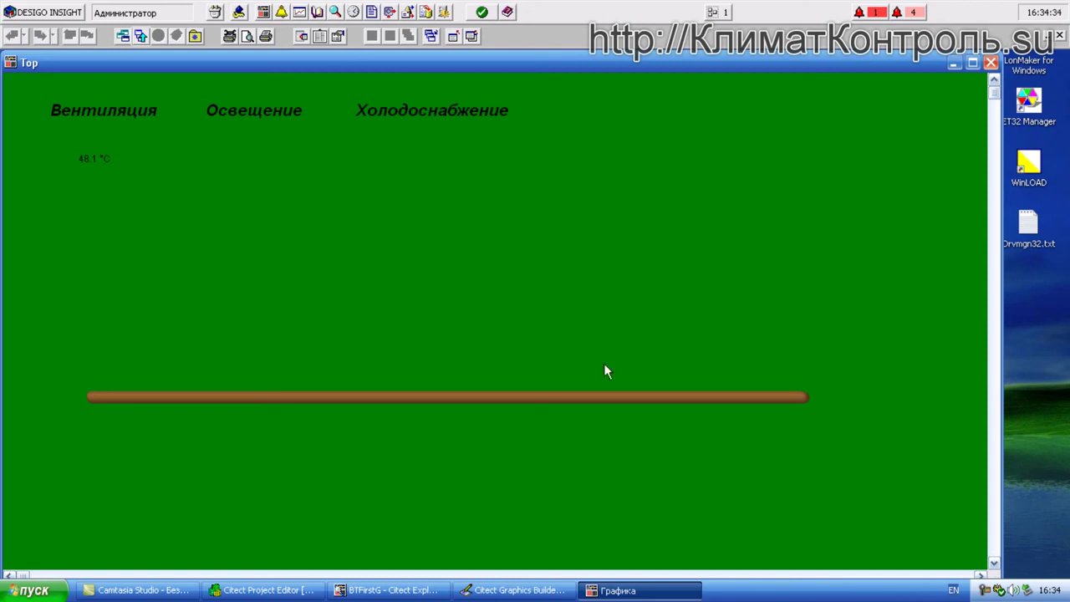
click(1028, 592)
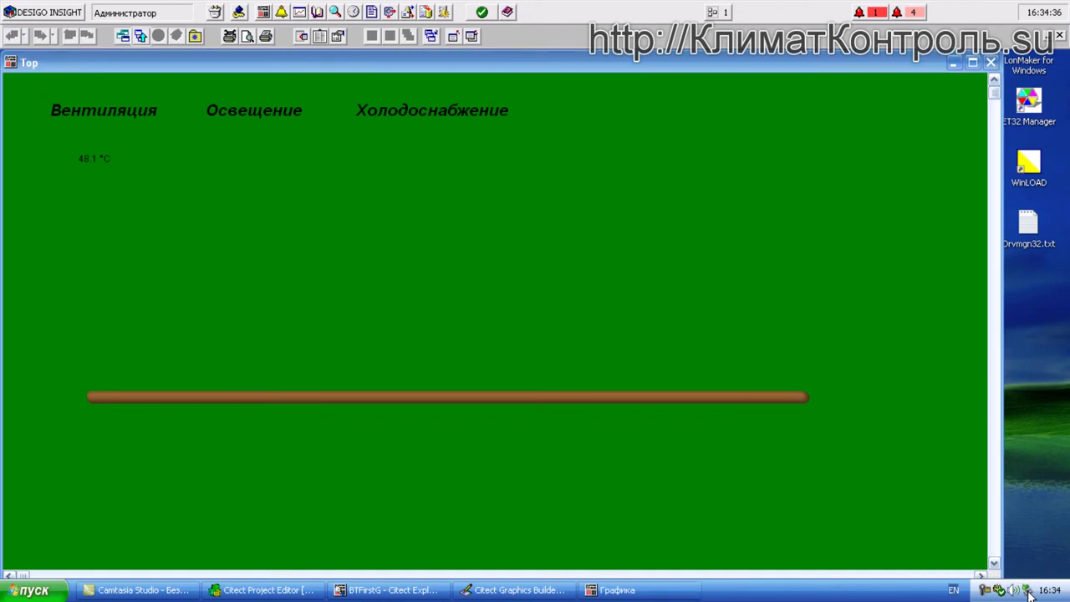
click(955, 528)
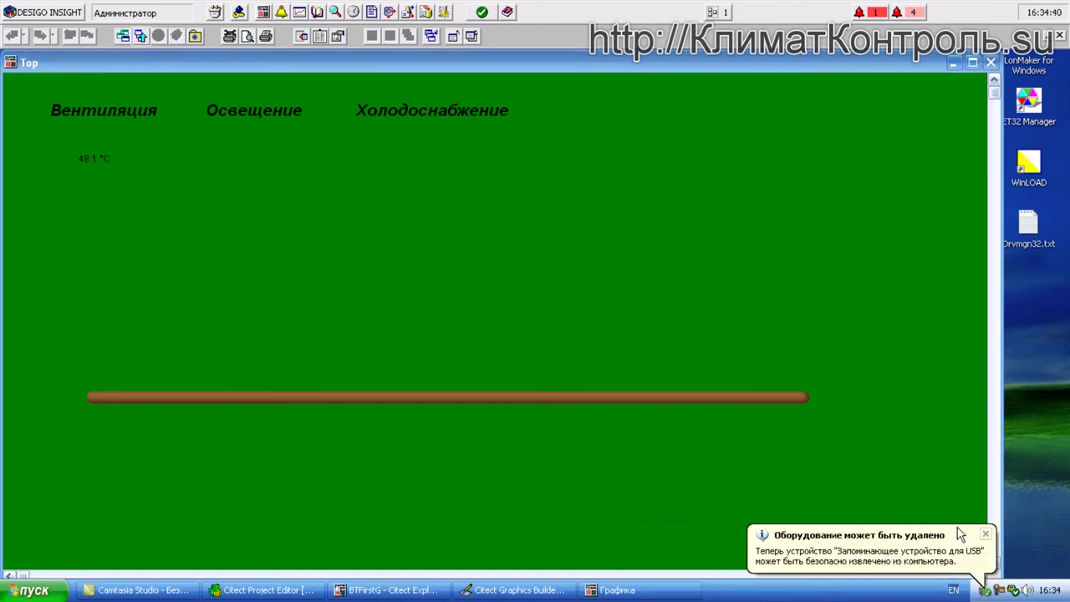
click(988, 535)
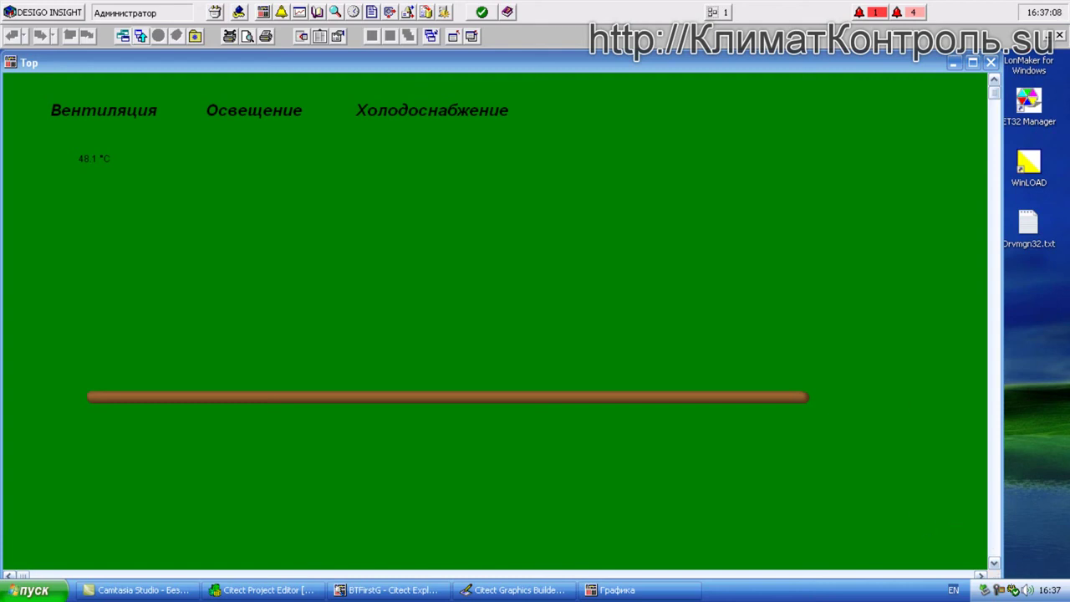
Close the runtime Top window and bring the Top page back up in Graphics Builder.
click(991, 62)
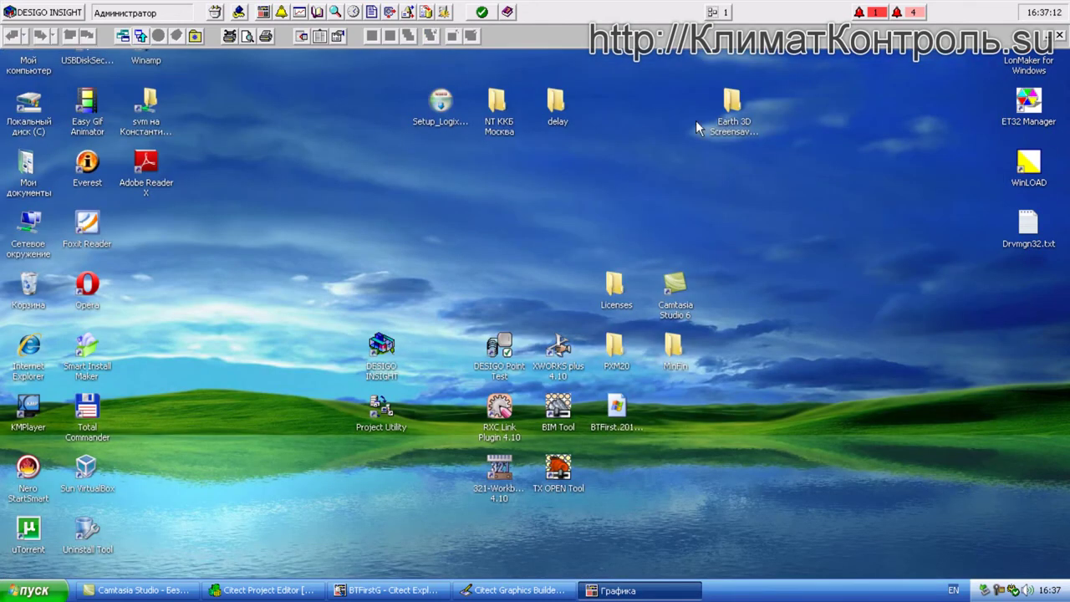
click(514, 590)
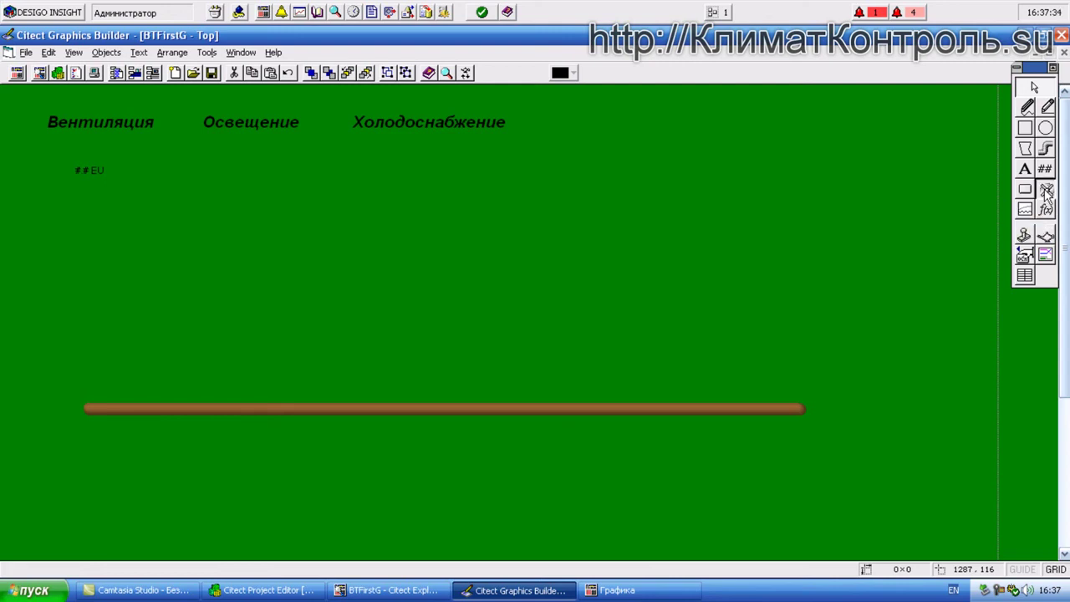
Pick the symbol tool from the toolbox to place a new symbol on Top.
click(1046, 189)
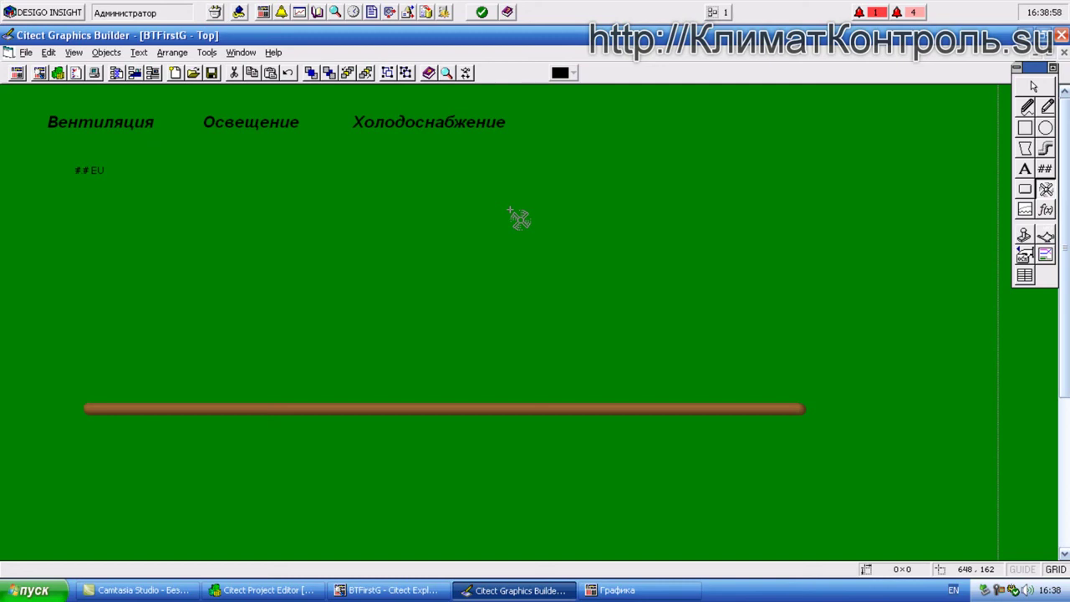
Cancel symbol placement with Esc, returning to the pointer tool.
key(Escape)
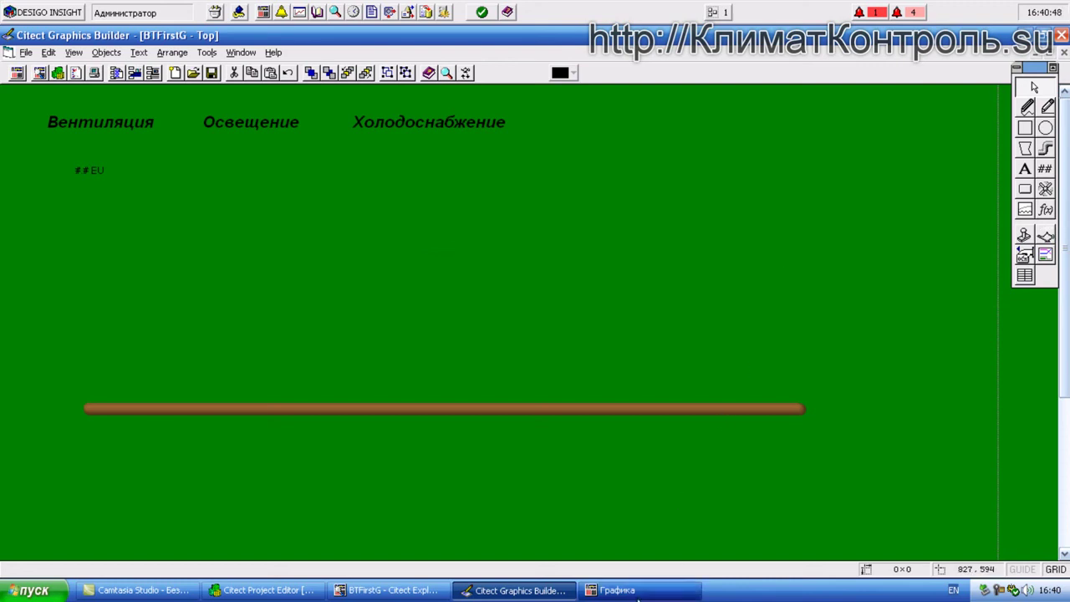
Open the Graphics Browser maximized and toggle between the Symbols and Genies lists.
click(638, 590)
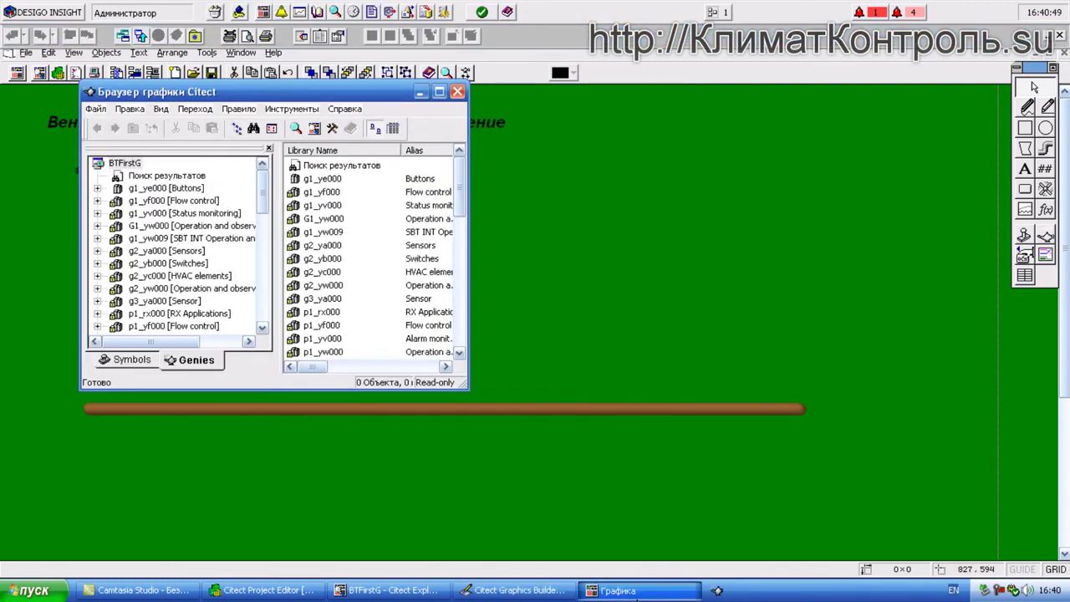
double_click(289, 87)
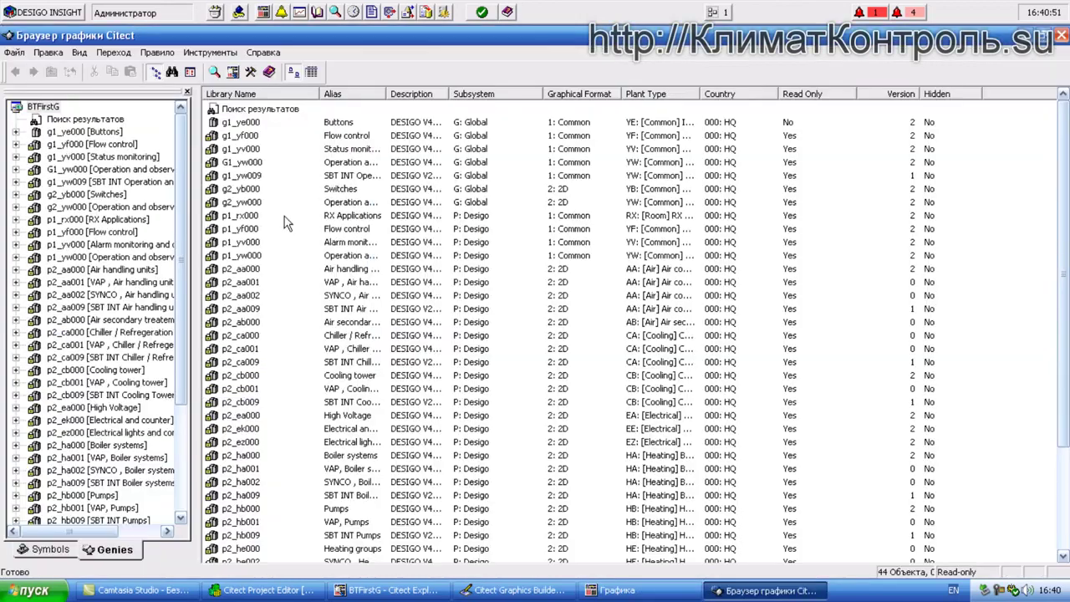
click(66, 552)
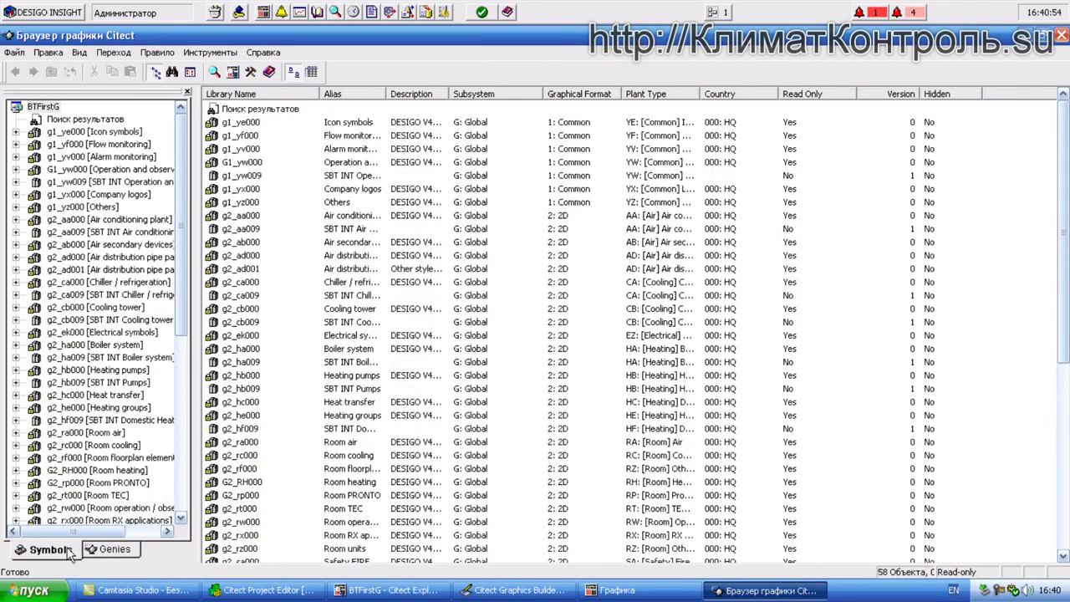
click(99, 552)
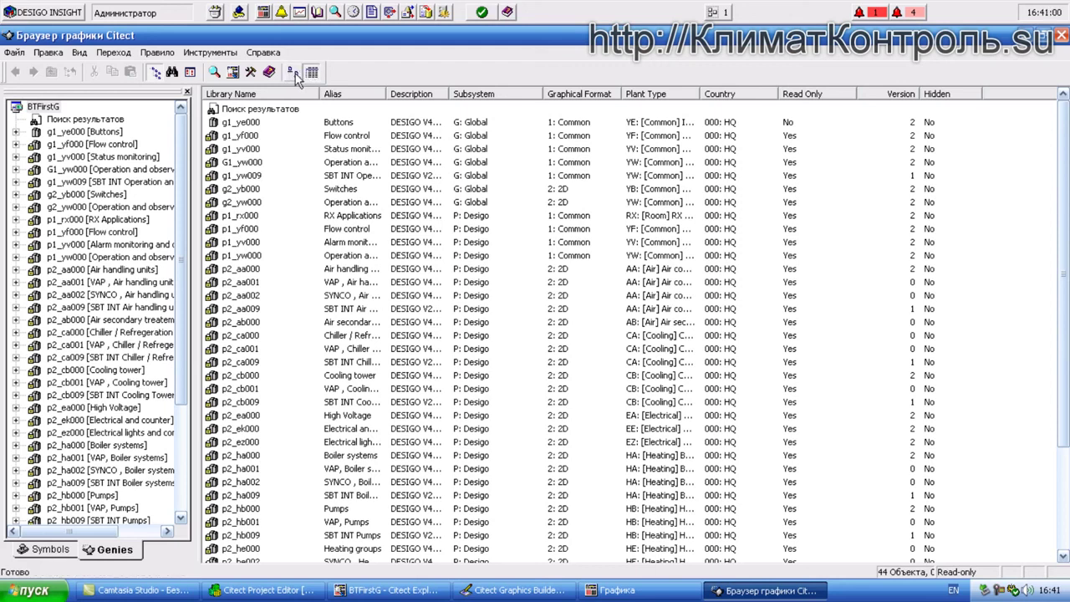
click(51, 550)
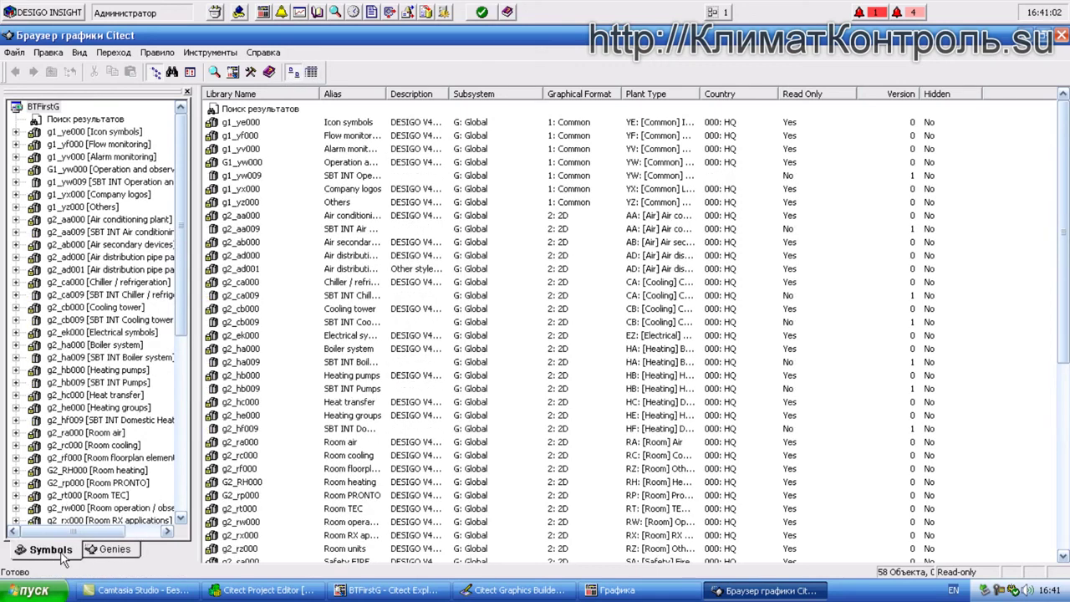
click(109, 549)
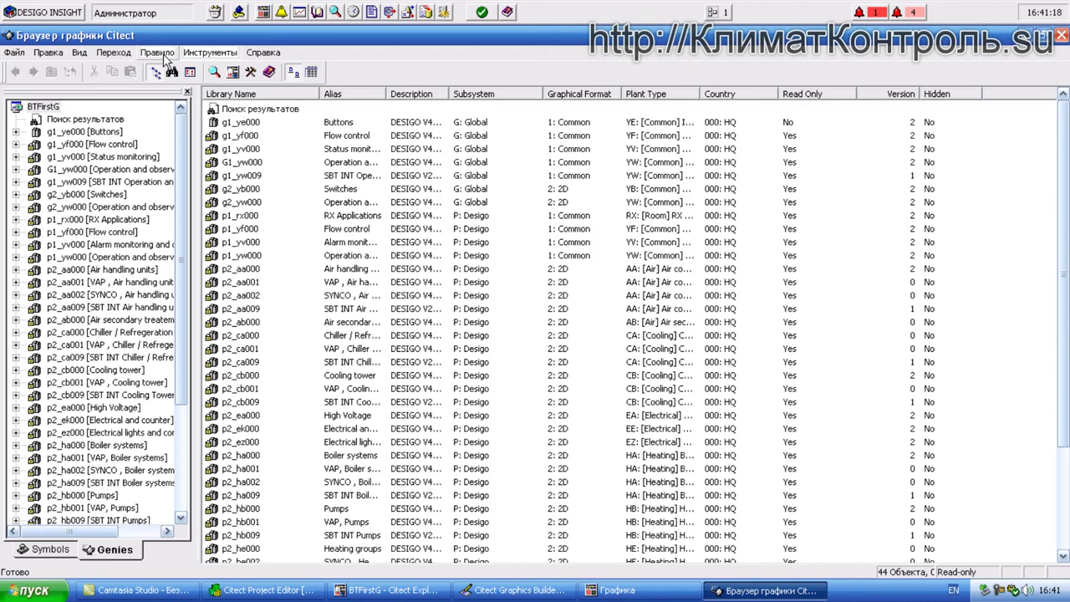
Check the options for the g1_ye000 and p2_ha002 genie libraries, landing on p2_cb000.
right_click(311, 127)
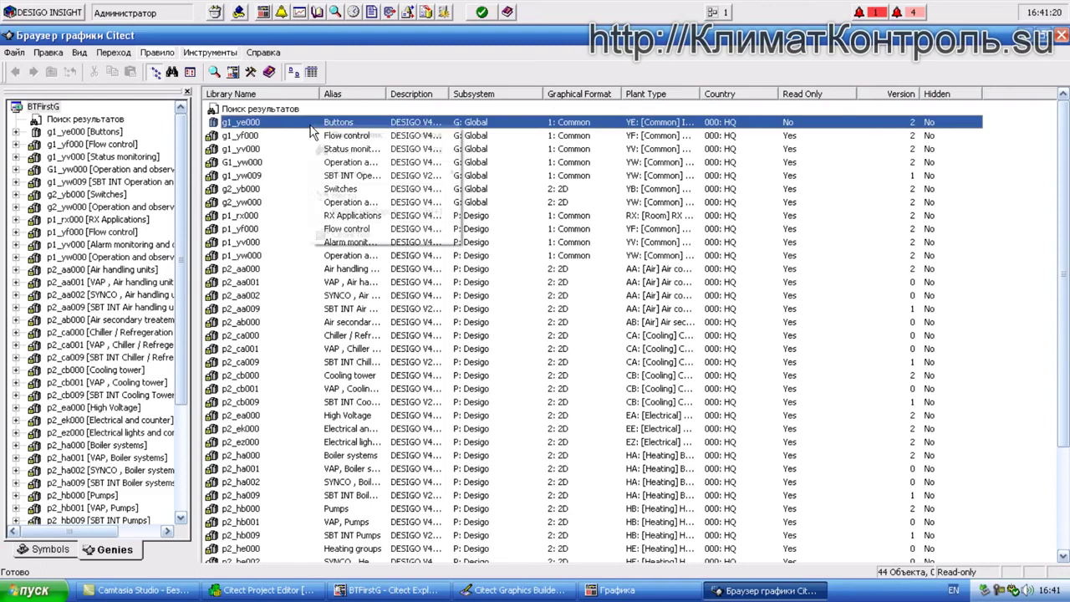
click(287, 137)
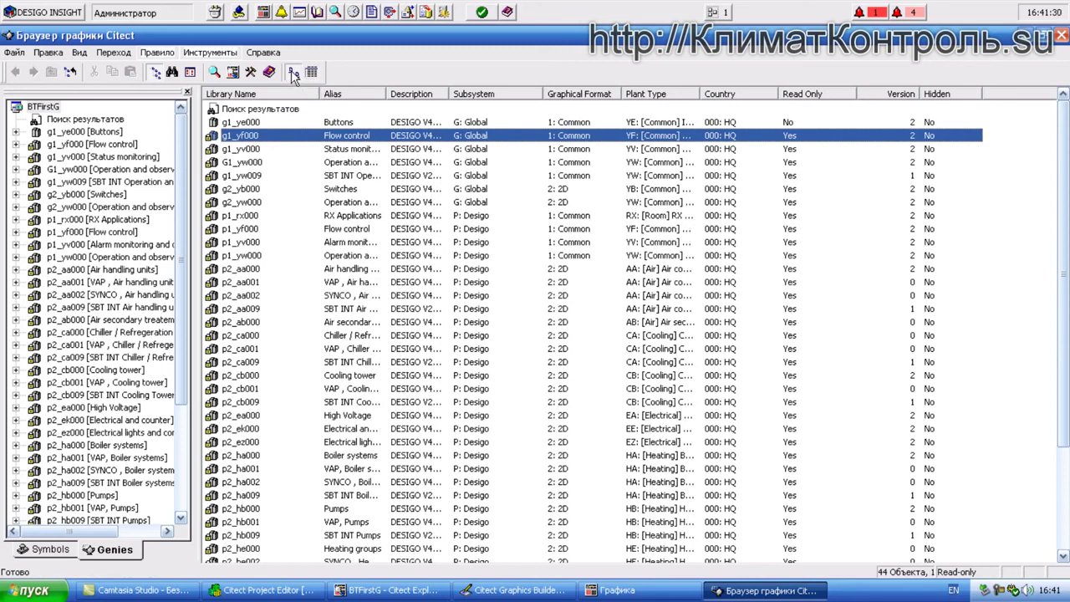
click(44, 553)
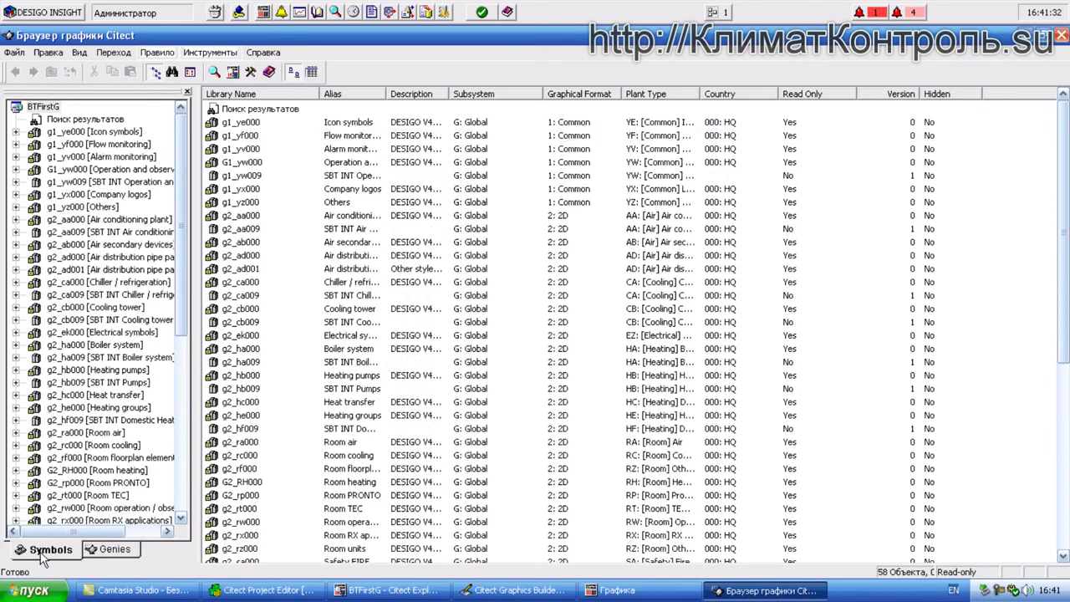
click(104, 552)
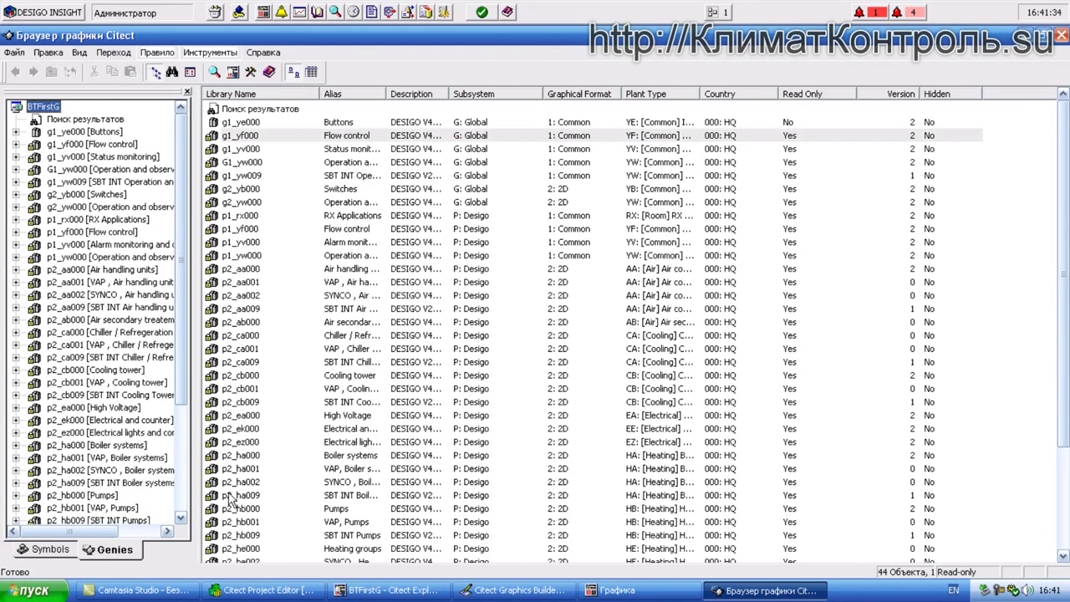
right_click(269, 483)
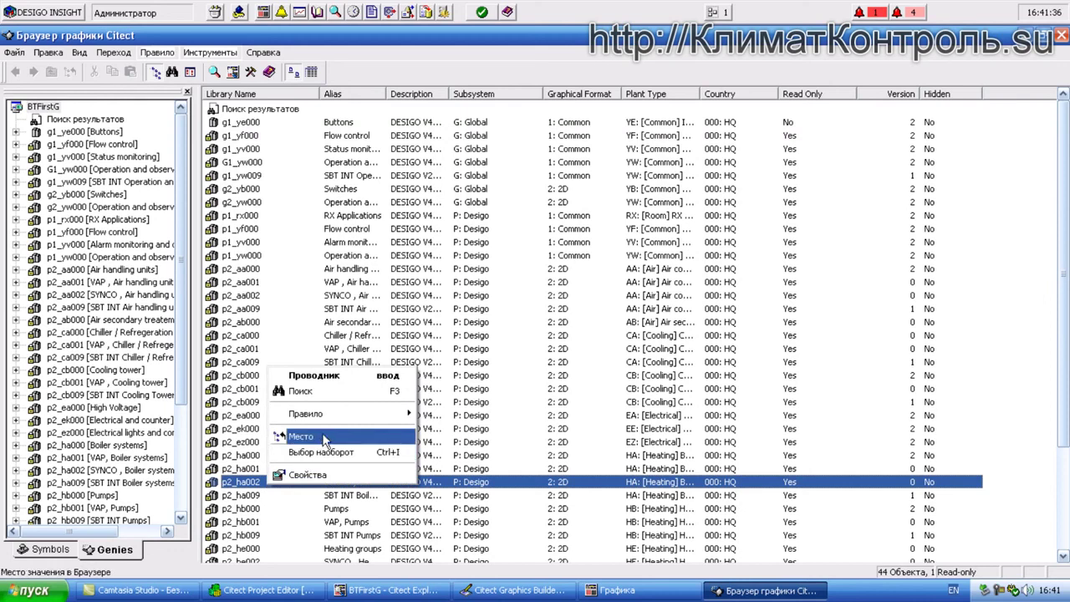
mouse_move(343, 416)
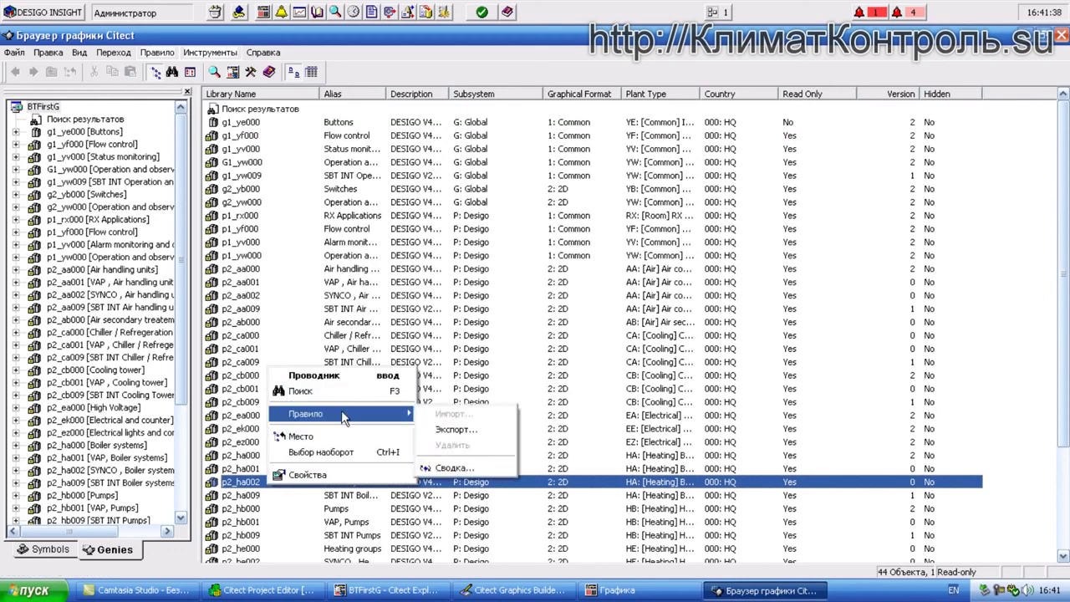
click(954, 378)
scroll(970, 383, down, 4)
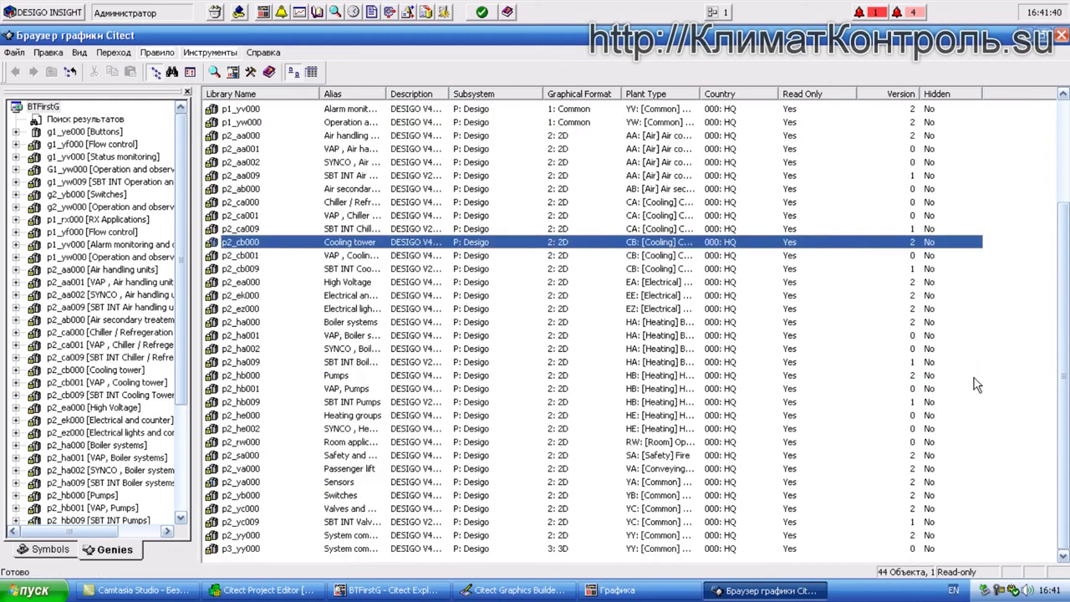
Browse genie libraries p2_ez000, p2_ca009, p2_aa001, g1_ye000, g1_yf000, g1_yv000, p1_yf000, p2_aa002, p2_aa009.
scroll(977, 384, up, 4)
click(126, 433)
click(100, 359)
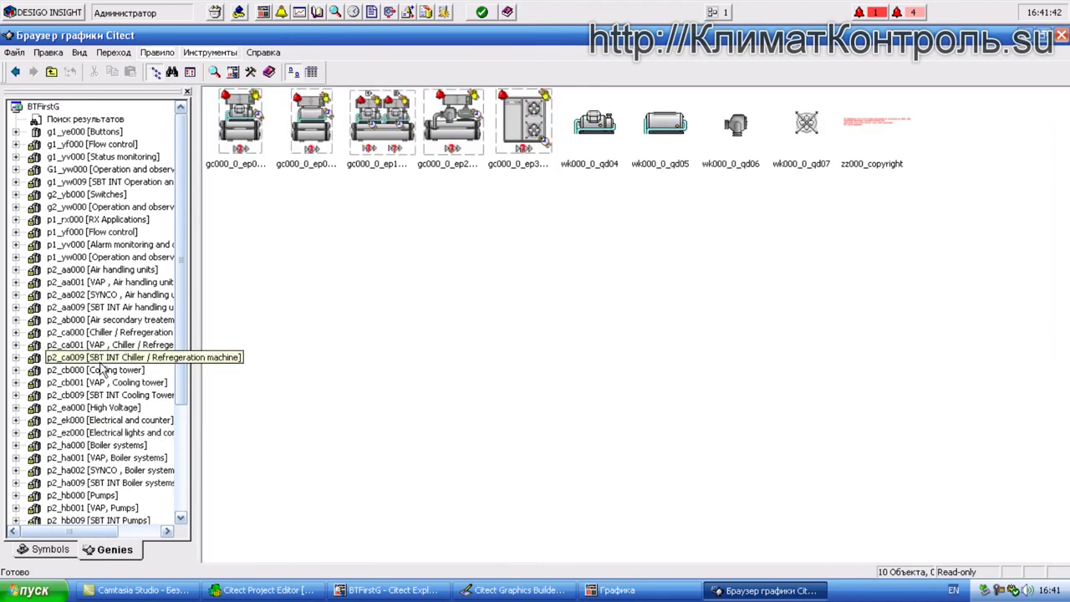
click(97, 285)
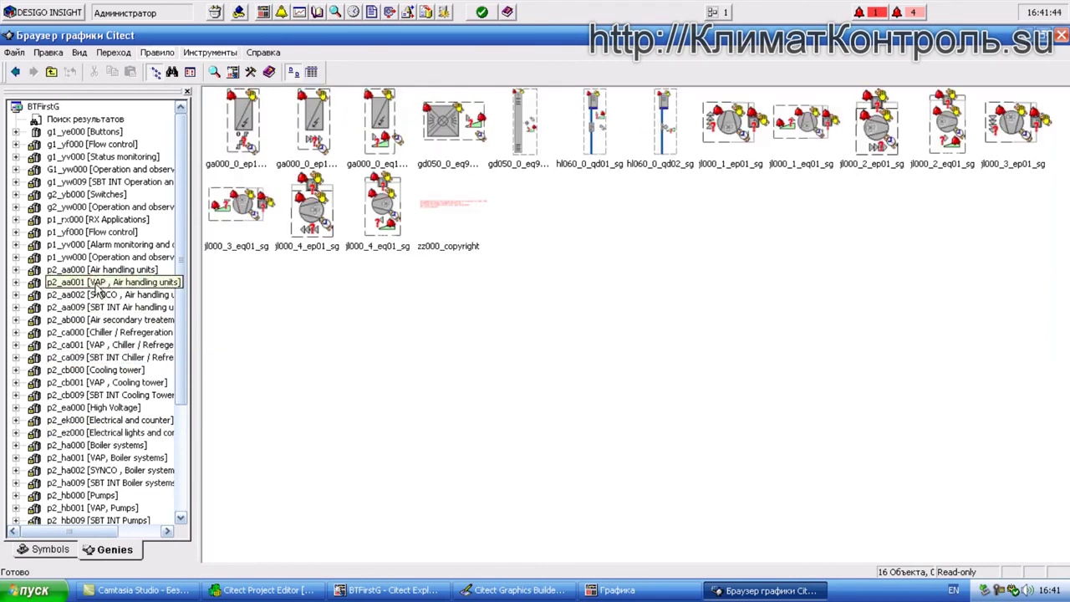
click(102, 133)
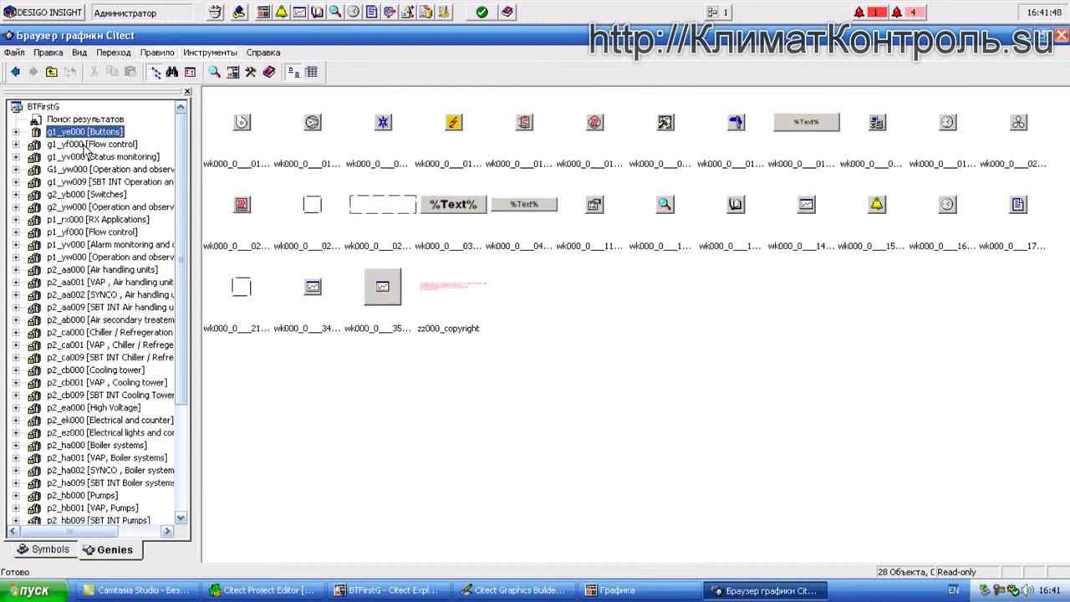
click(86, 146)
click(87, 158)
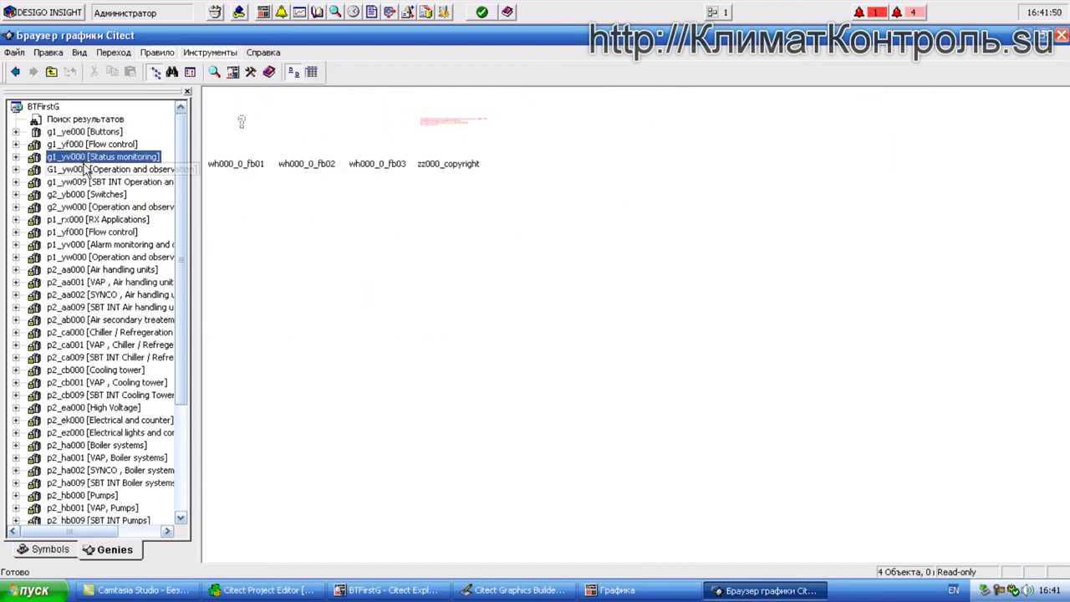
scroll(86, 170, down, 2)
click(86, 170)
click(83, 234)
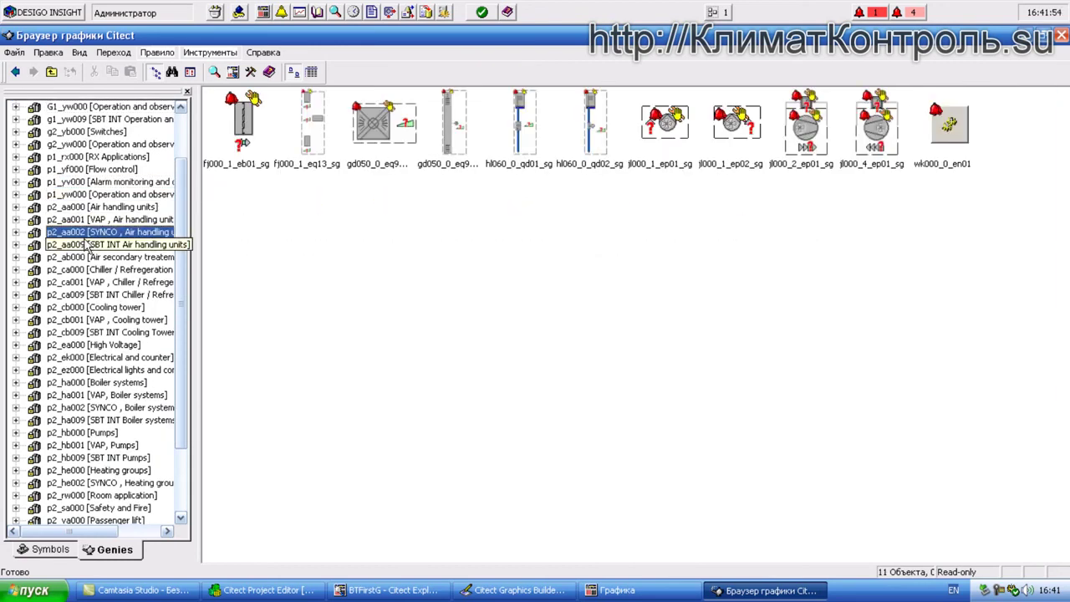
click(87, 244)
scroll(87, 243, down, 2)
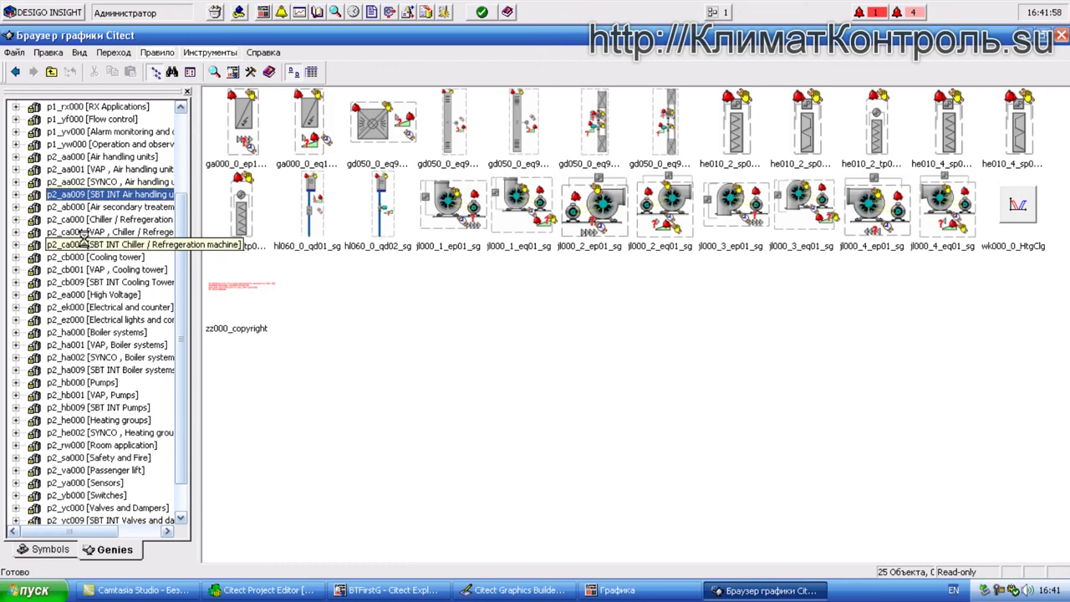
Step through the chiller, cooling tower, electrical and boiler genie libraries.
key(Down)
key(Down)
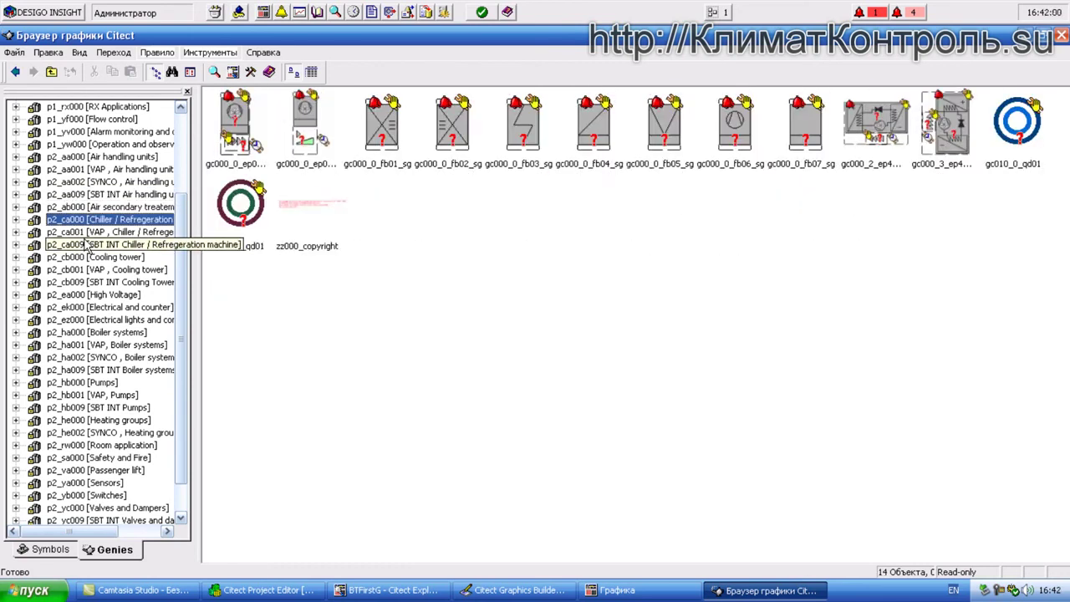
key(Down)
key(Down)
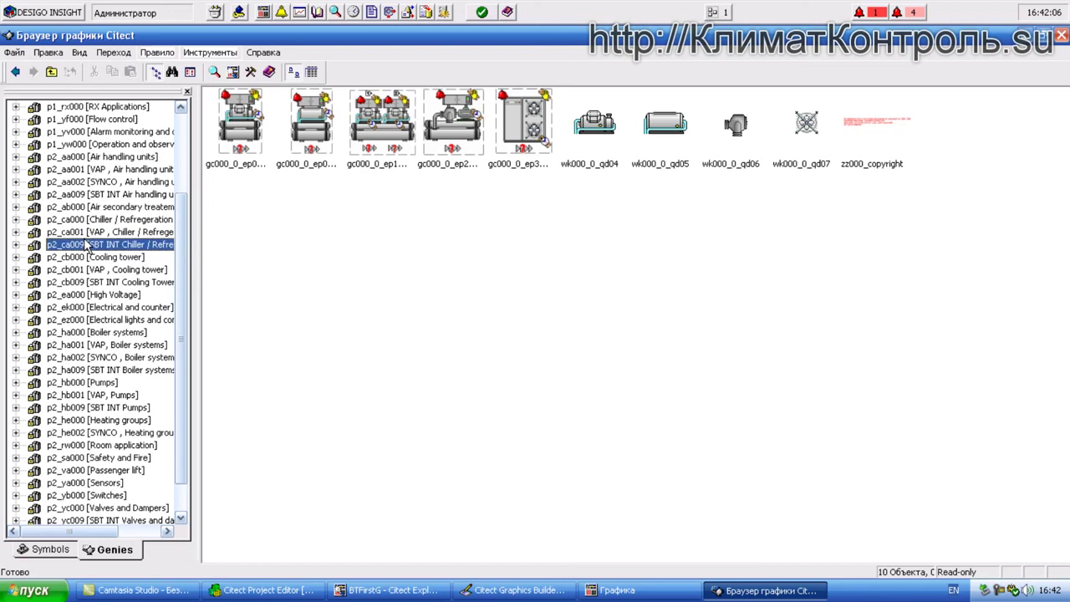
key(Down)
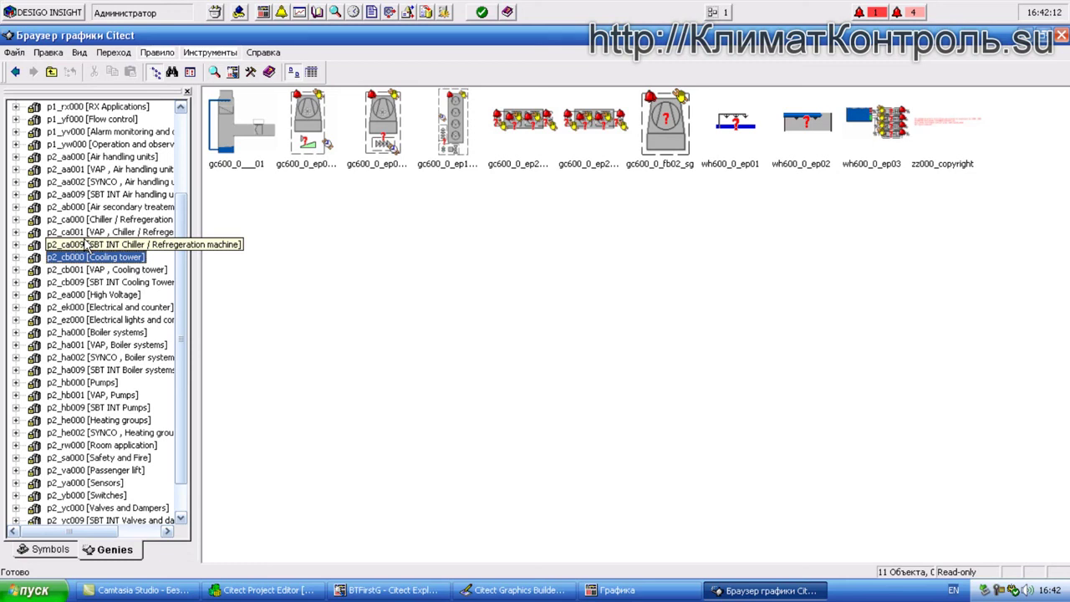
key(Down)
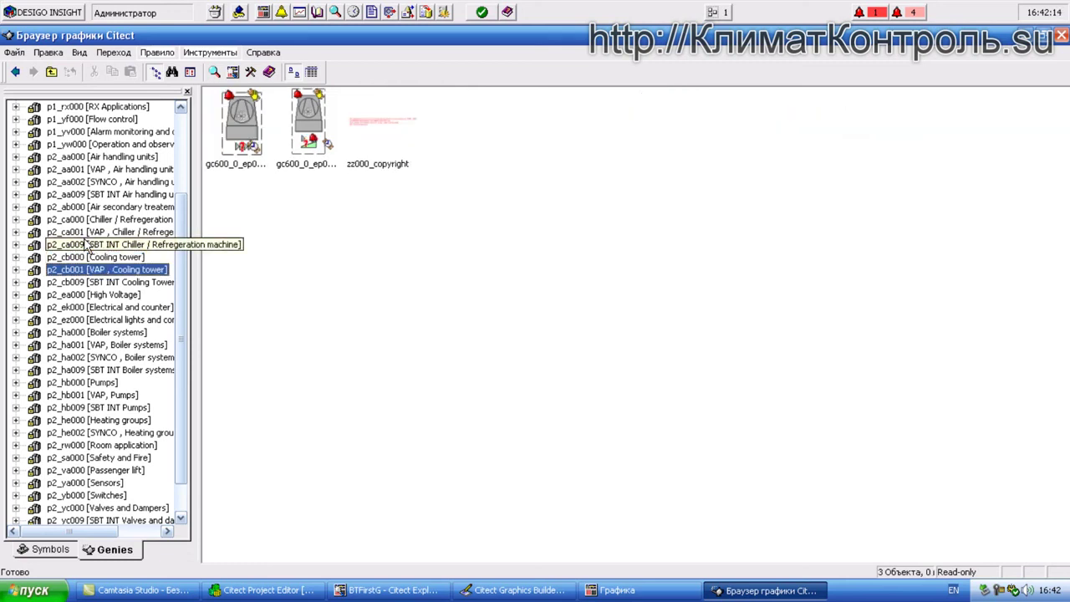
key(Down)
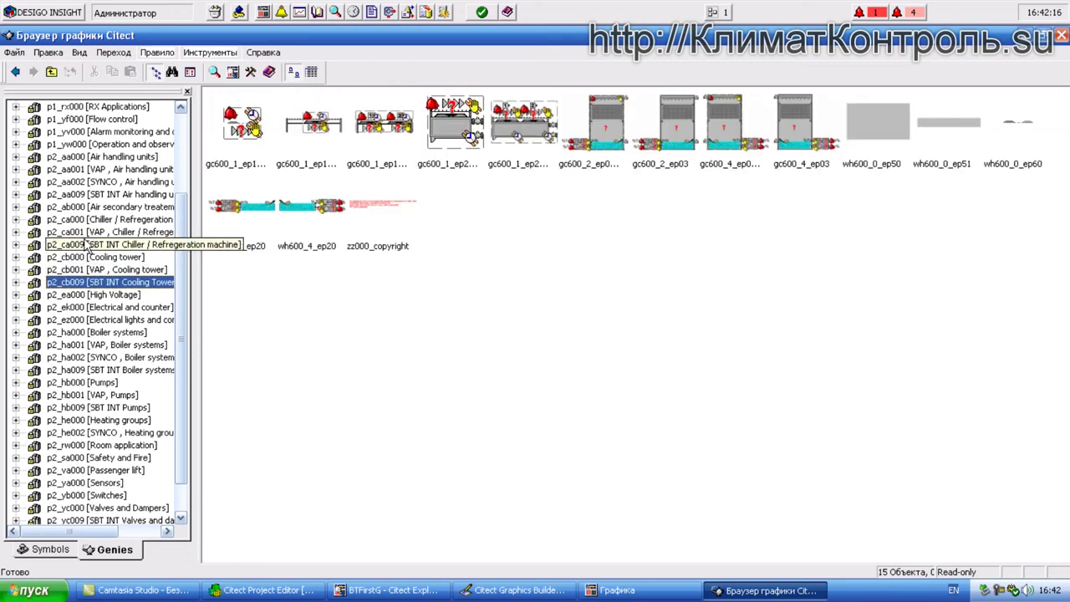
key(Down)
key(Down)
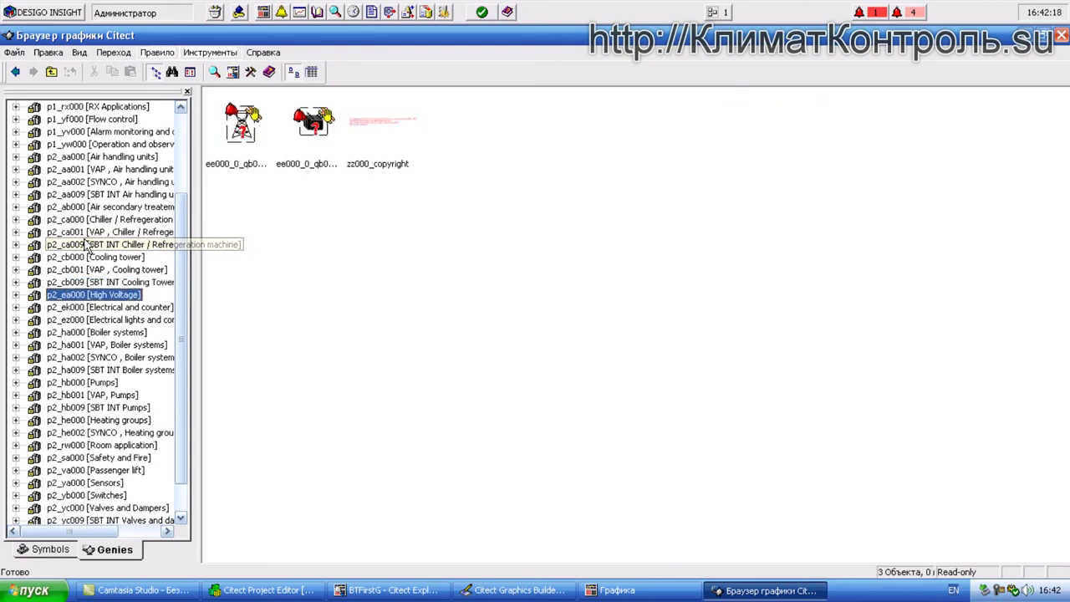
key(Down)
key(Down)
key(Down)
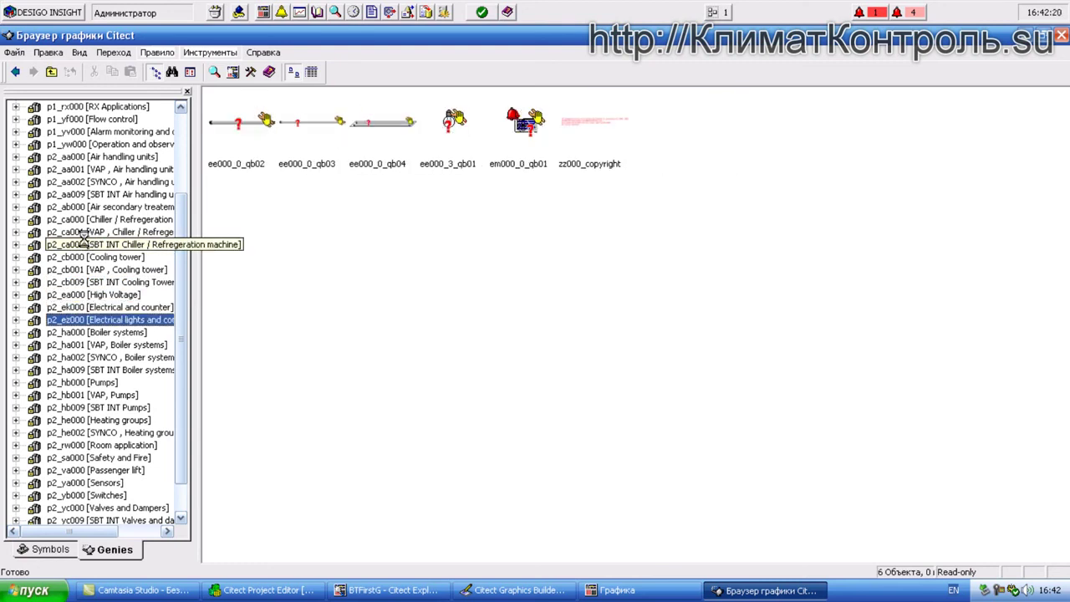
key(Up)
key(Down)
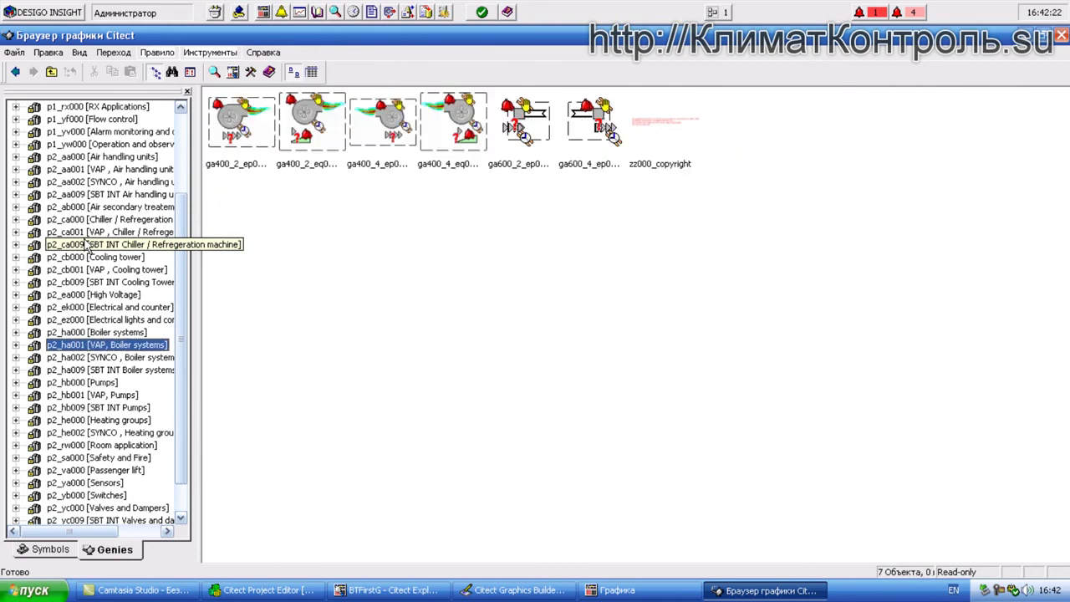
key(Down)
Continue through boiler, pump, room, switch and valve genies, then view Sensors and finish on p2_hb000 Pumps.
key(Down)
scroll(86, 240, down, 1)
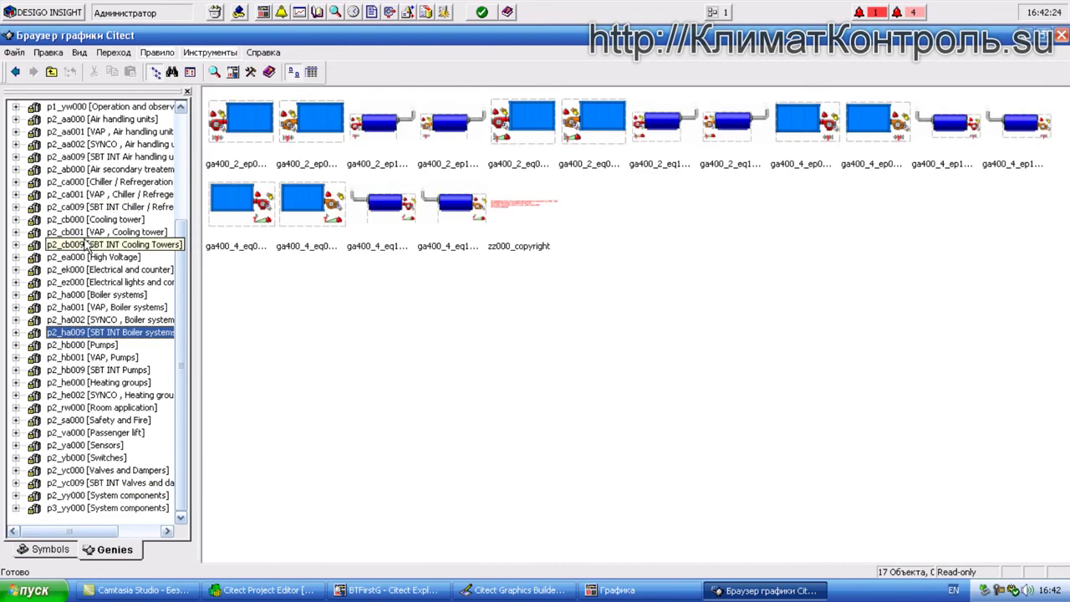
key(Down)
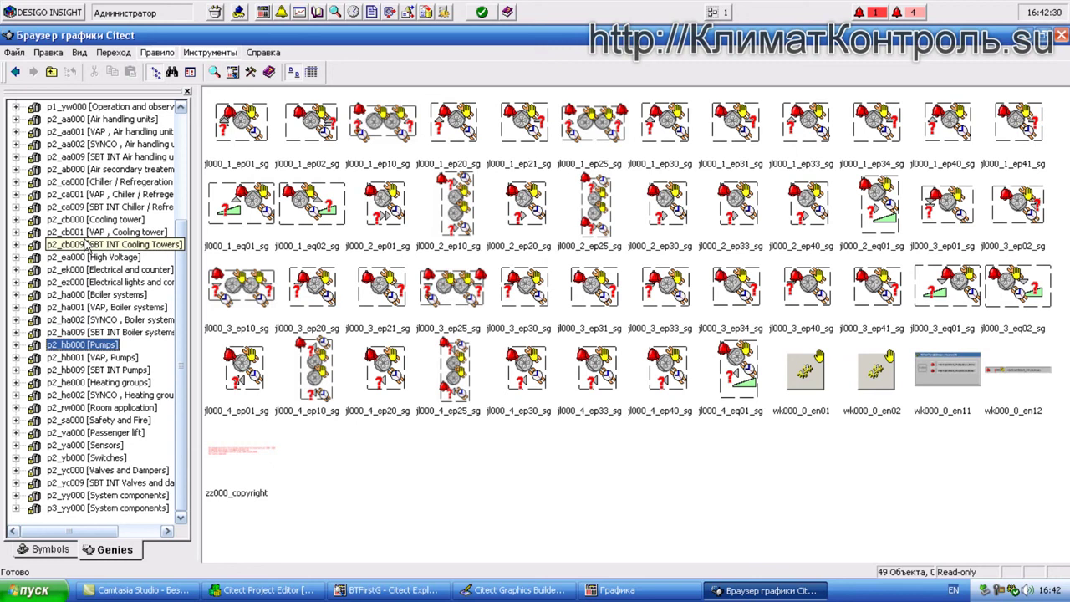
key(Down)
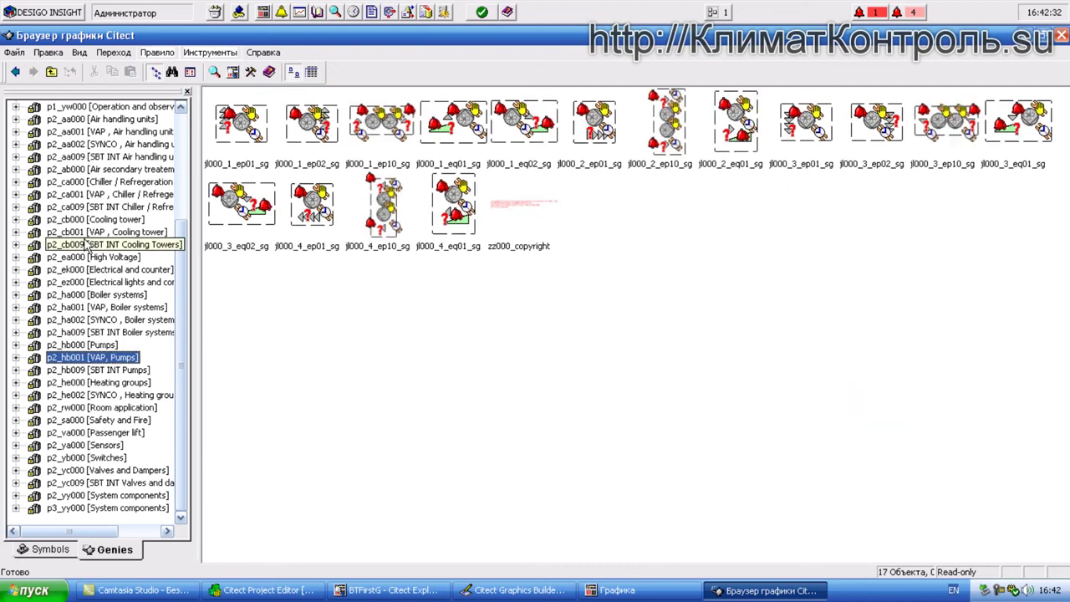
key(Down)
key(Down)
key(Down)
key(Down)
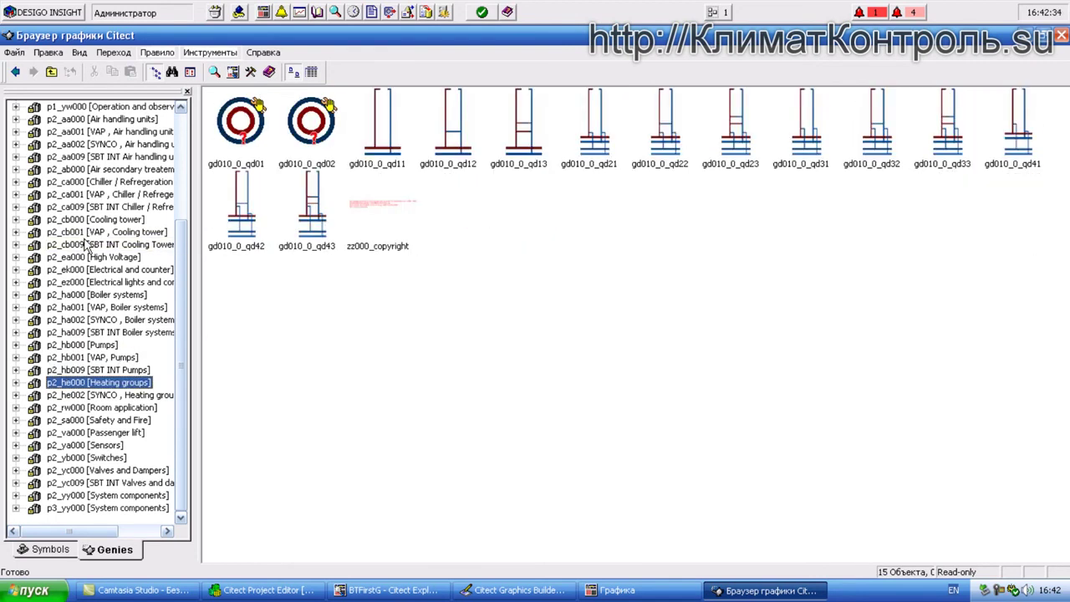
key(Down)
key(Down)
key(Down)
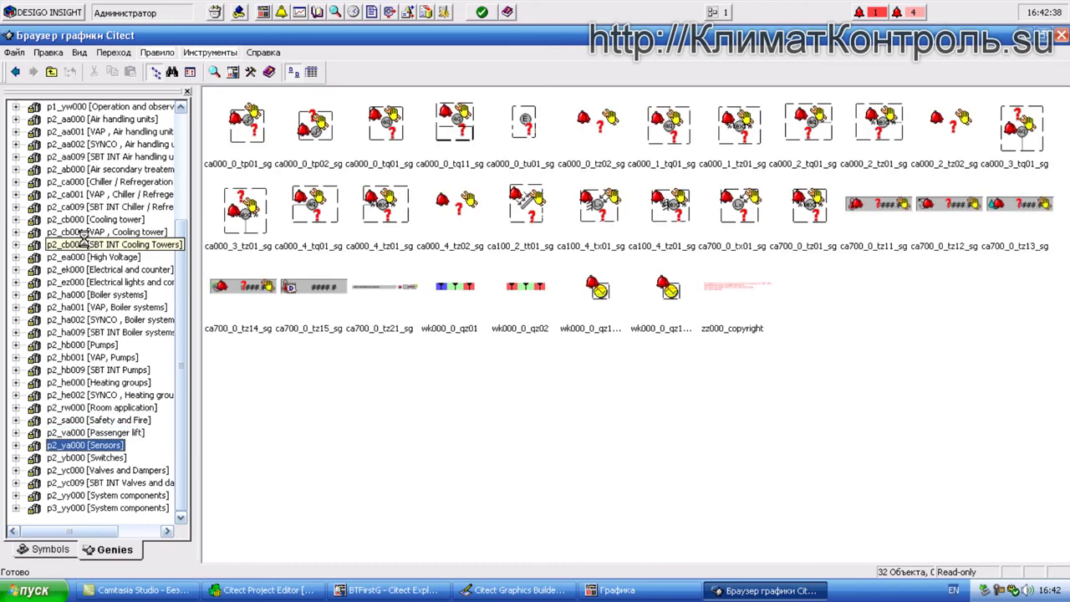
key(Down)
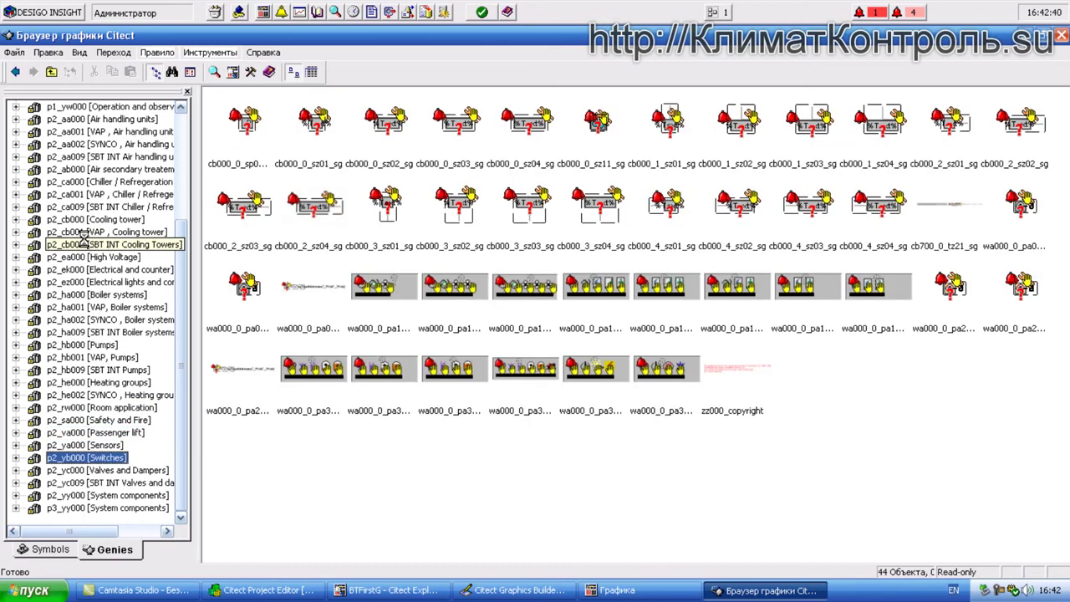
key(Down)
key(Down)
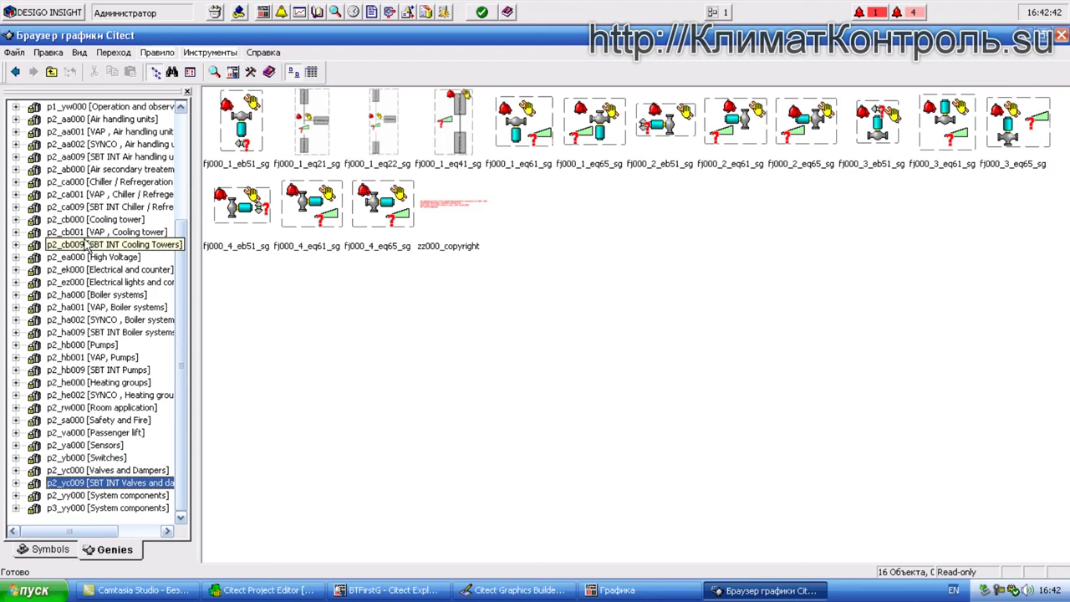
key(Down)
key(Down)
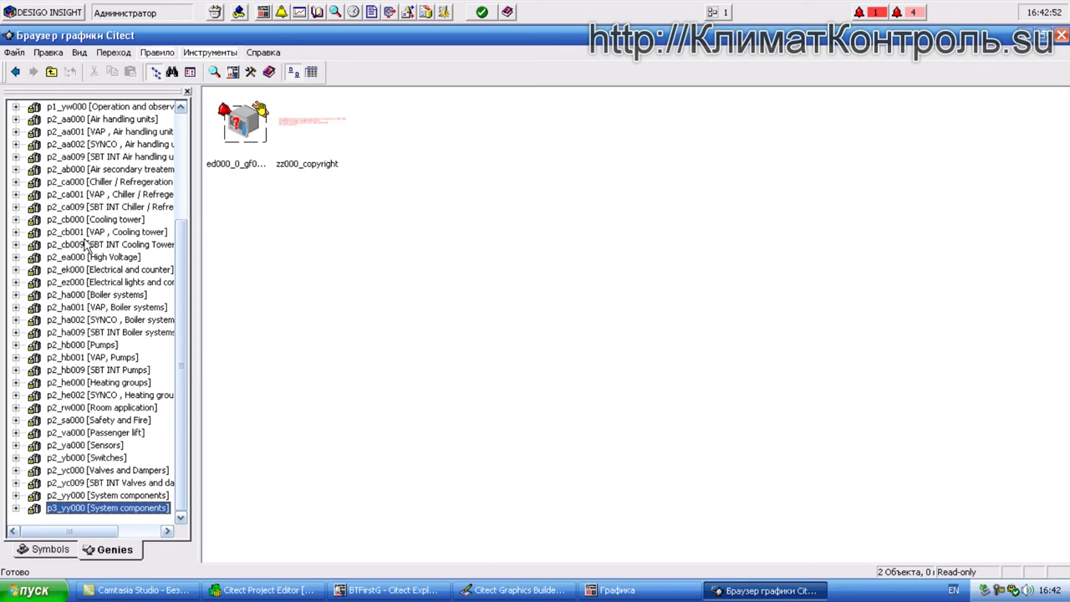
click(119, 446)
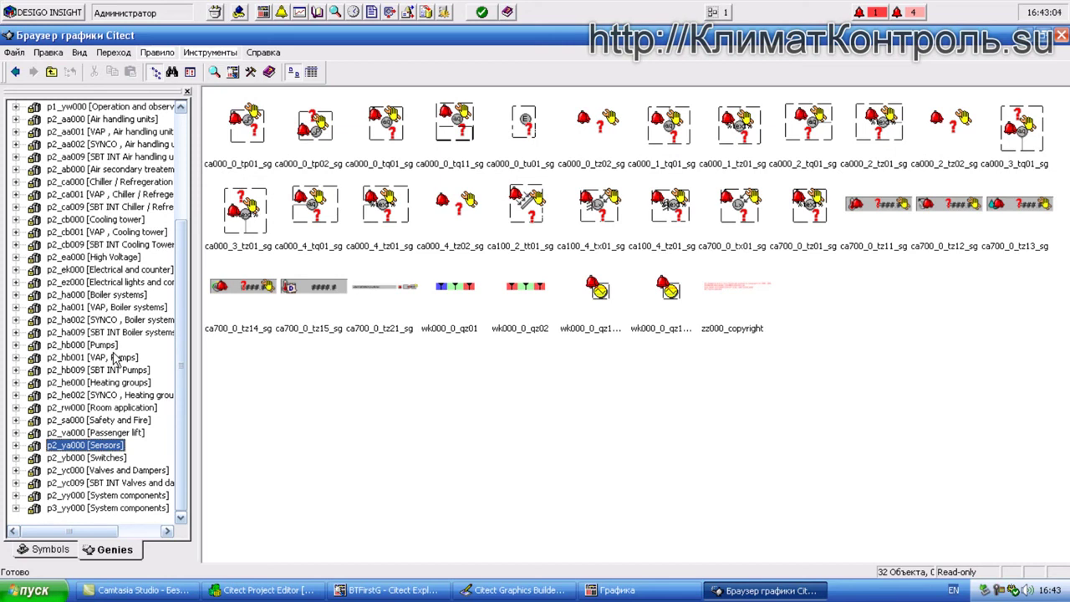
click(117, 346)
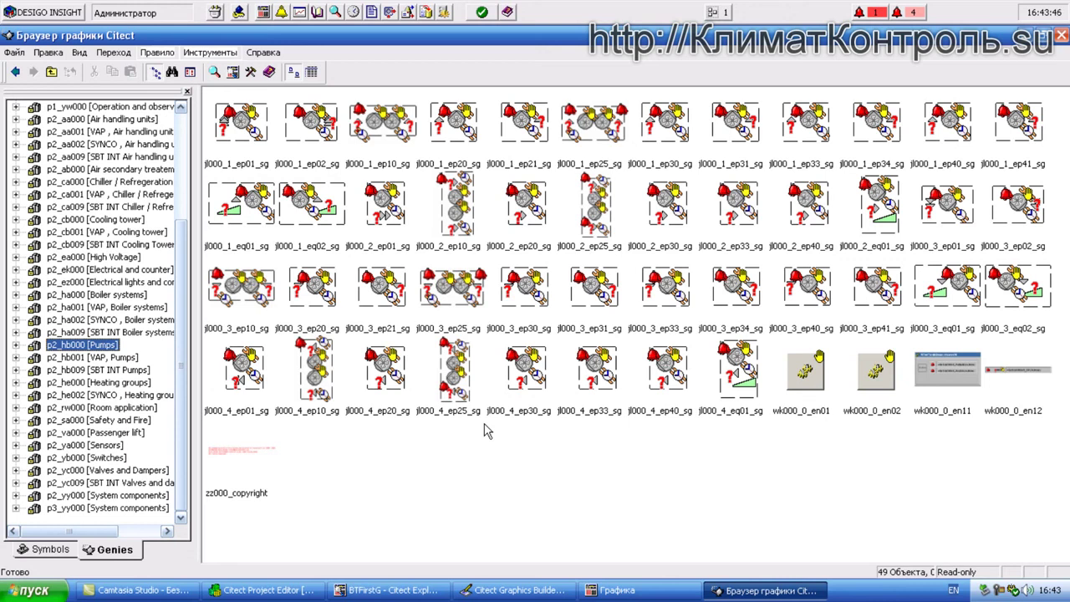
click(215, 73)
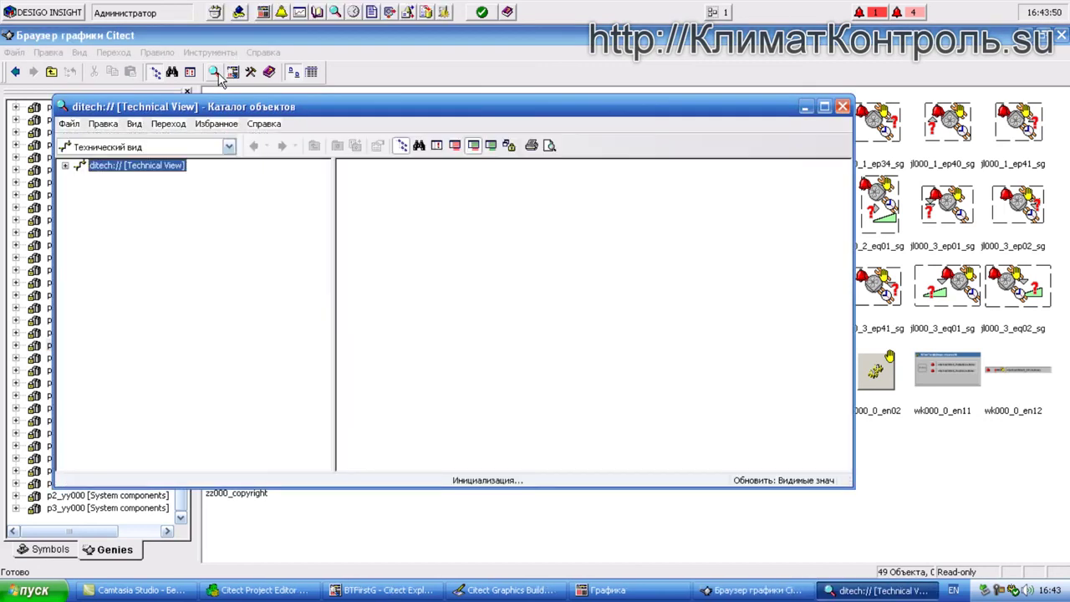
click(65, 166)
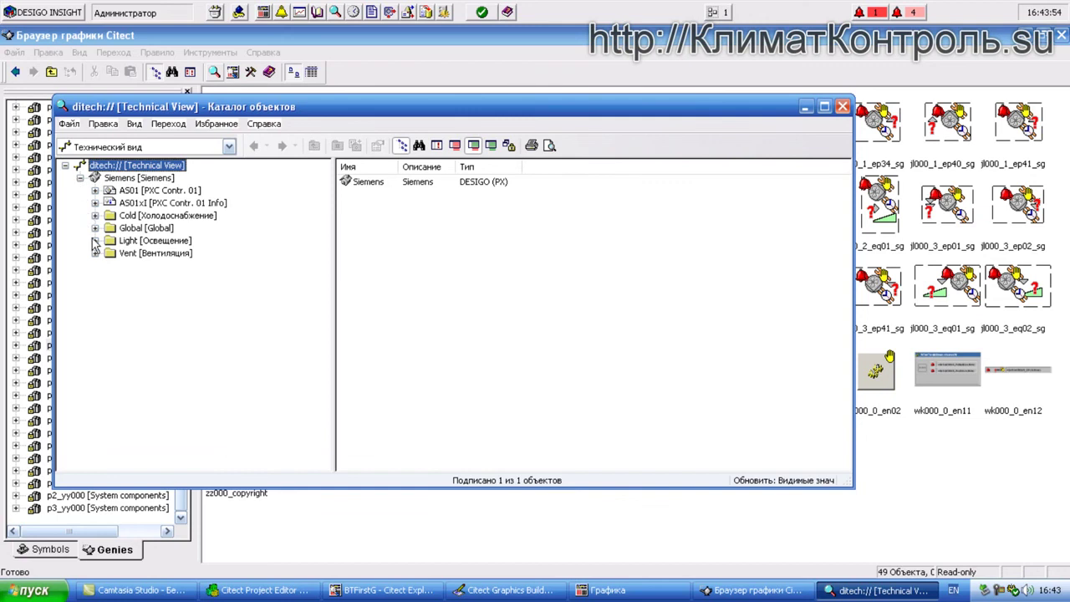
click(96, 254)
click(110, 266)
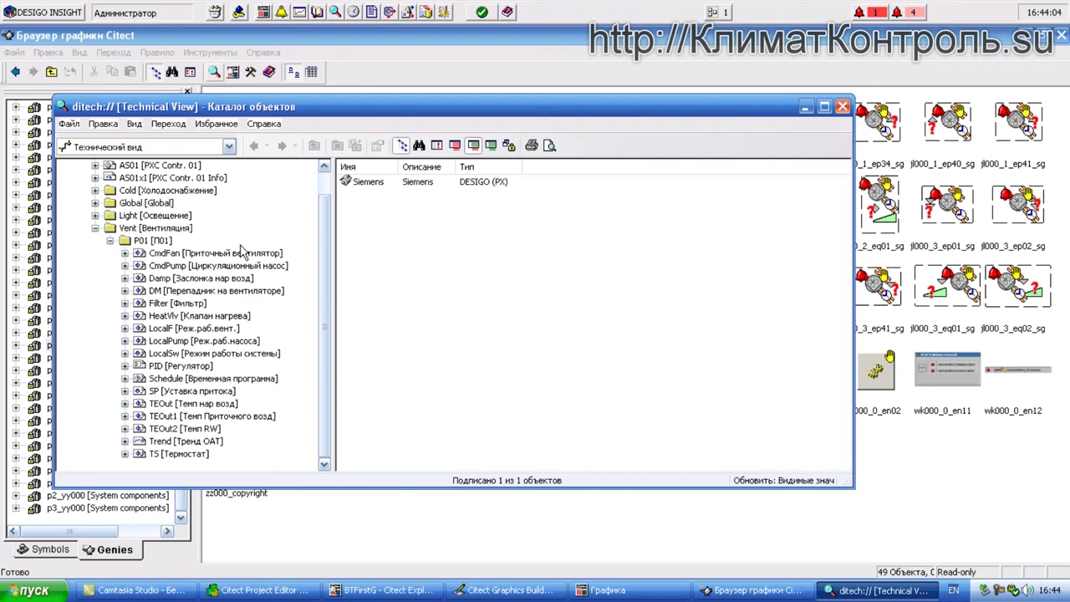
click(842, 107)
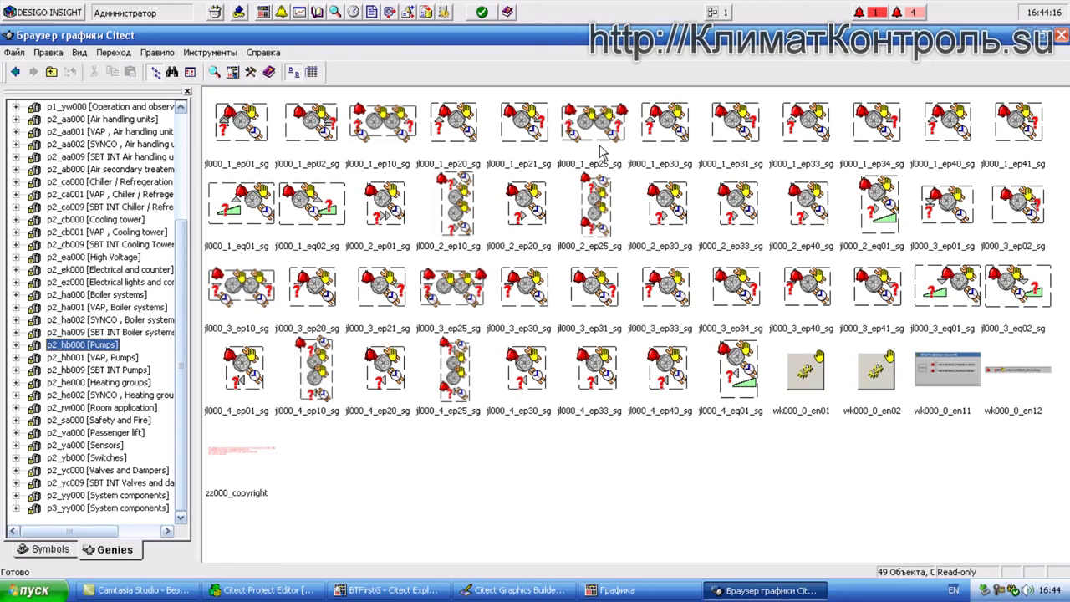
View the p2_ya000 Sensors genies, then switch to the list of 58 symbol libraries.
click(102, 446)
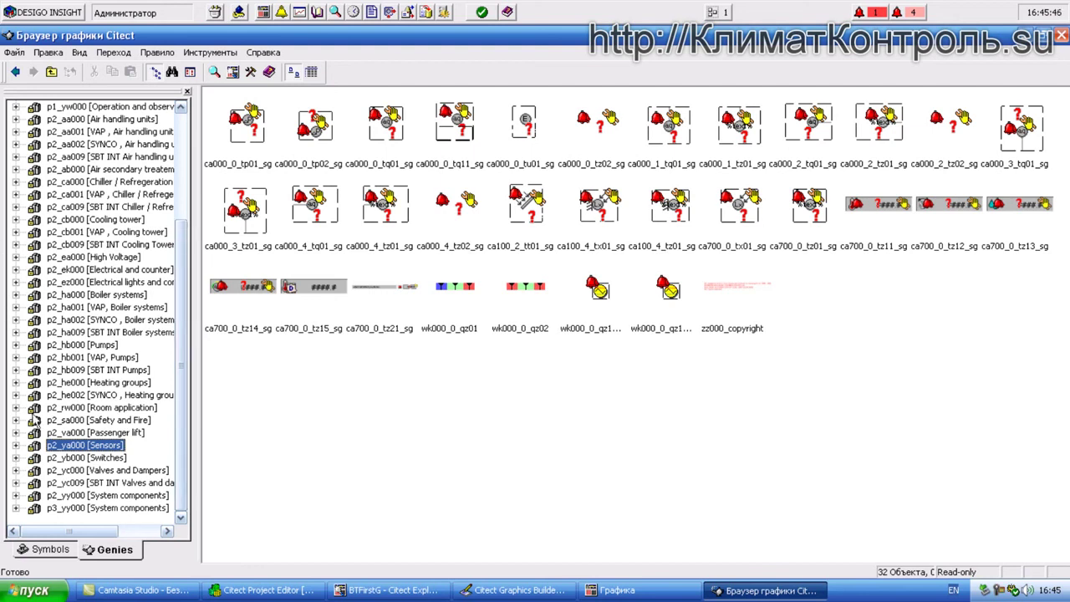
click(48, 549)
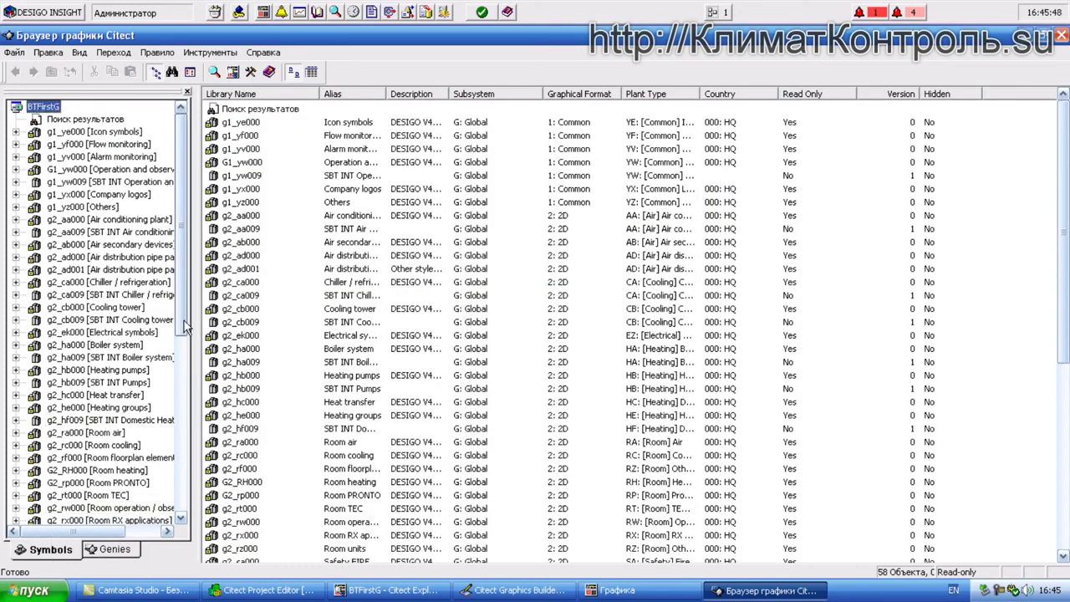
Place sensor symbol ca100_1_tt11 from g3_ya000 onto Top, under the Освещение heading.
scroll(165, 498, down, 9)
click(110, 421)
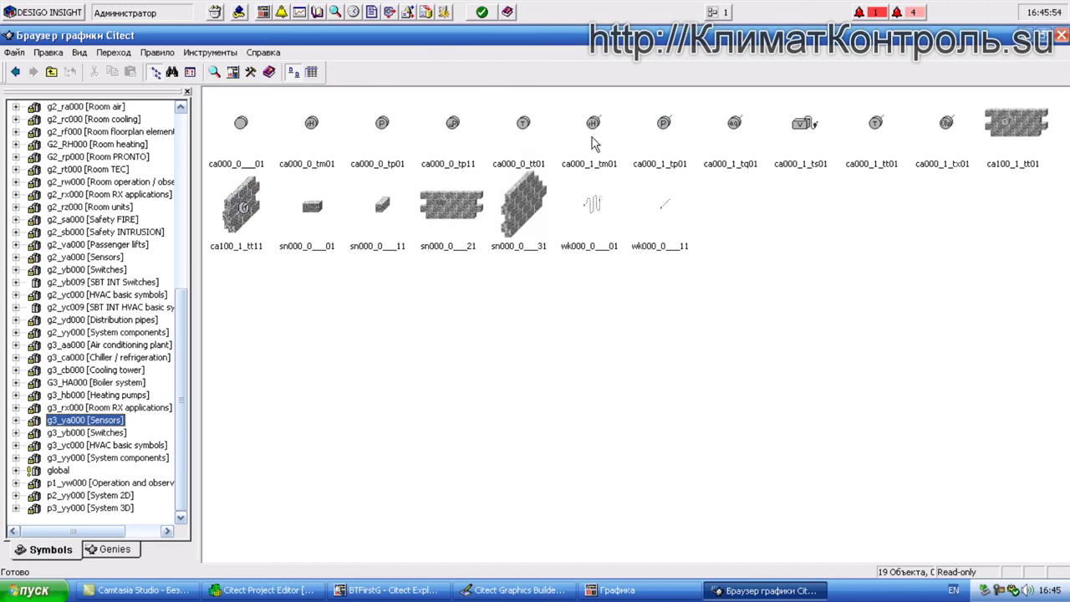
double_click(243, 209)
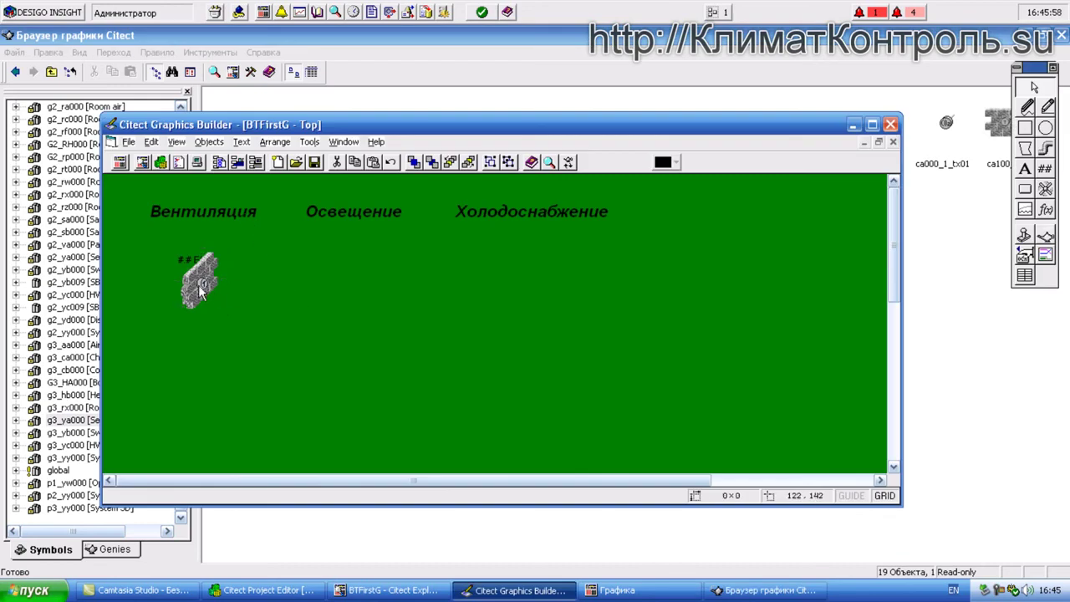
drag(201, 288, 353, 288)
click(403, 285)
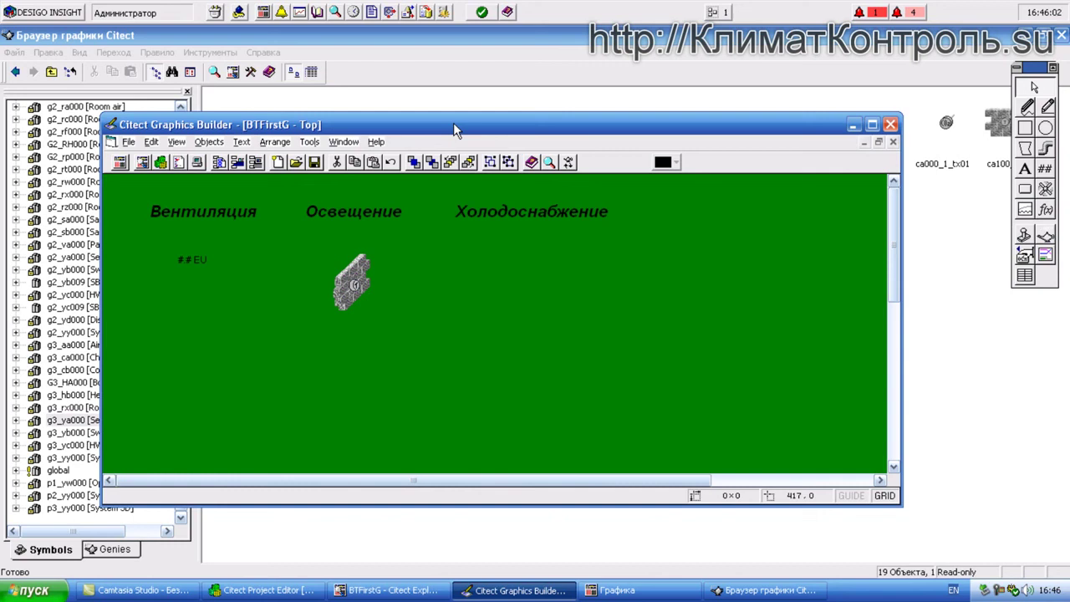
Back in the Graphics Browser, list the p2_ya000 Sensors genies.
click(388, 63)
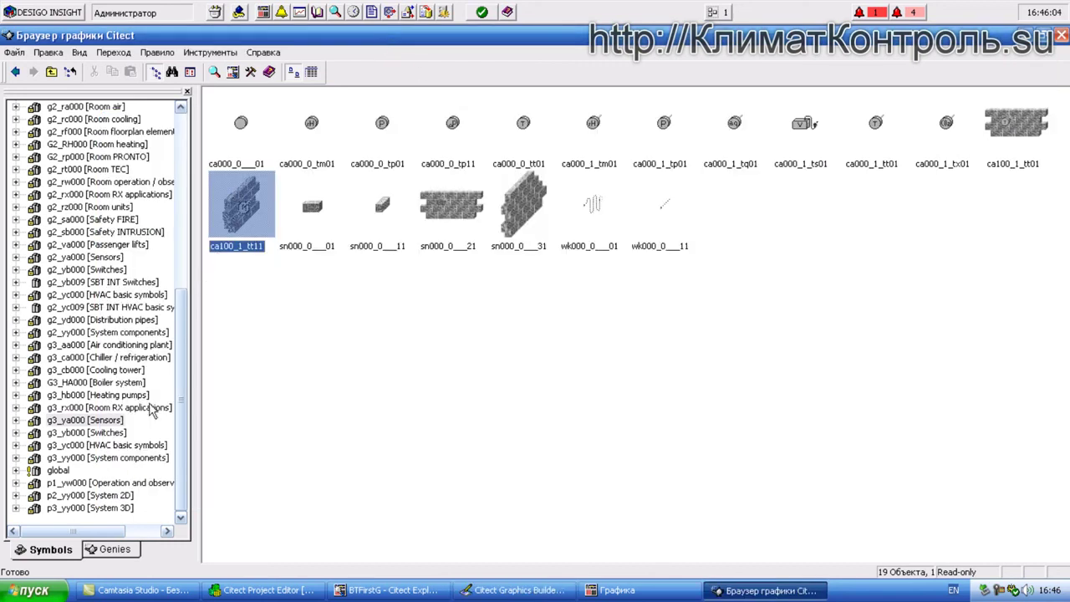
click(113, 549)
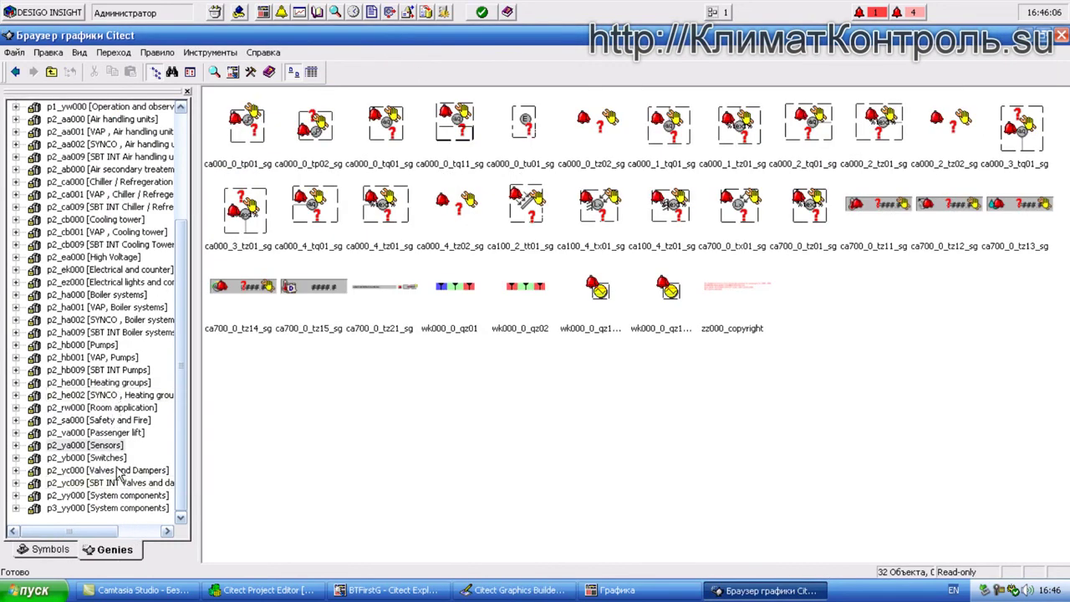
click(117, 447)
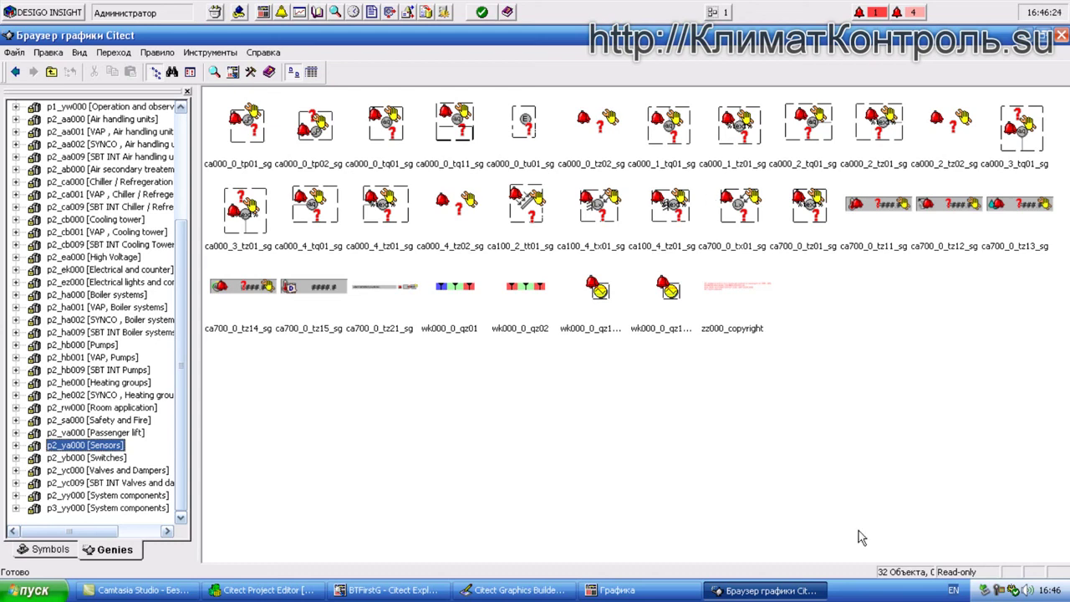
Return to the Graphics Browser and select the g1_ye000 Buttons genie library.
click(661, 590)
click(656, 590)
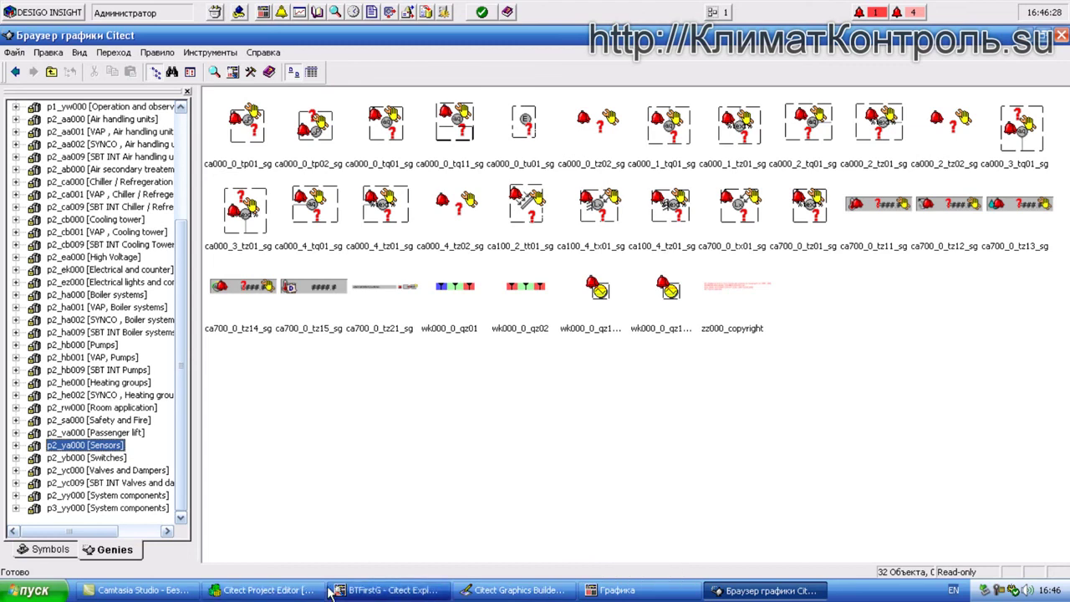
click(487, 594)
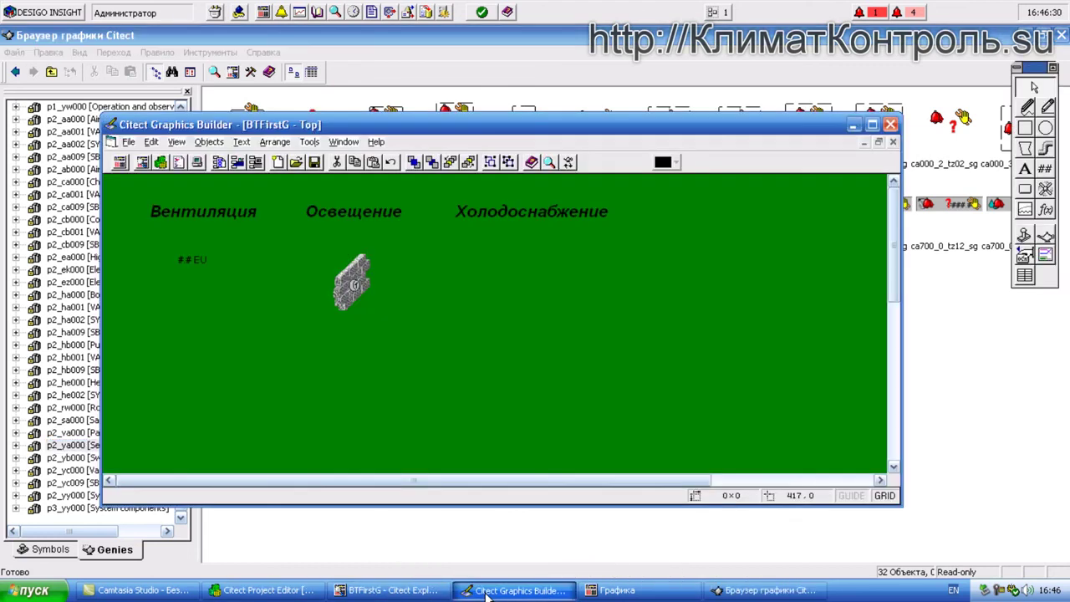
click(765, 590)
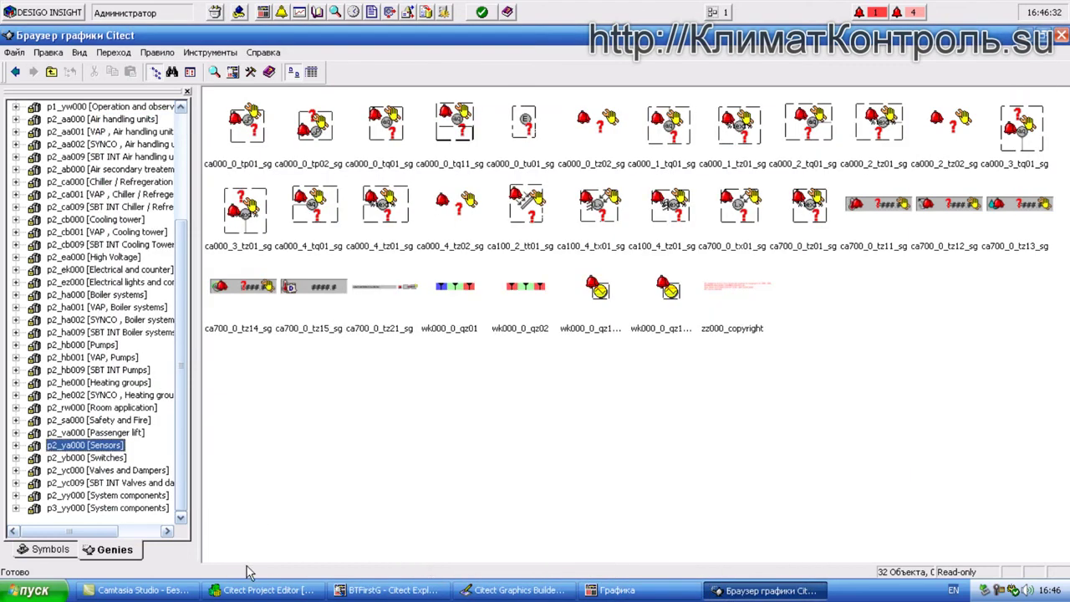
drag(183, 409, 183, 305)
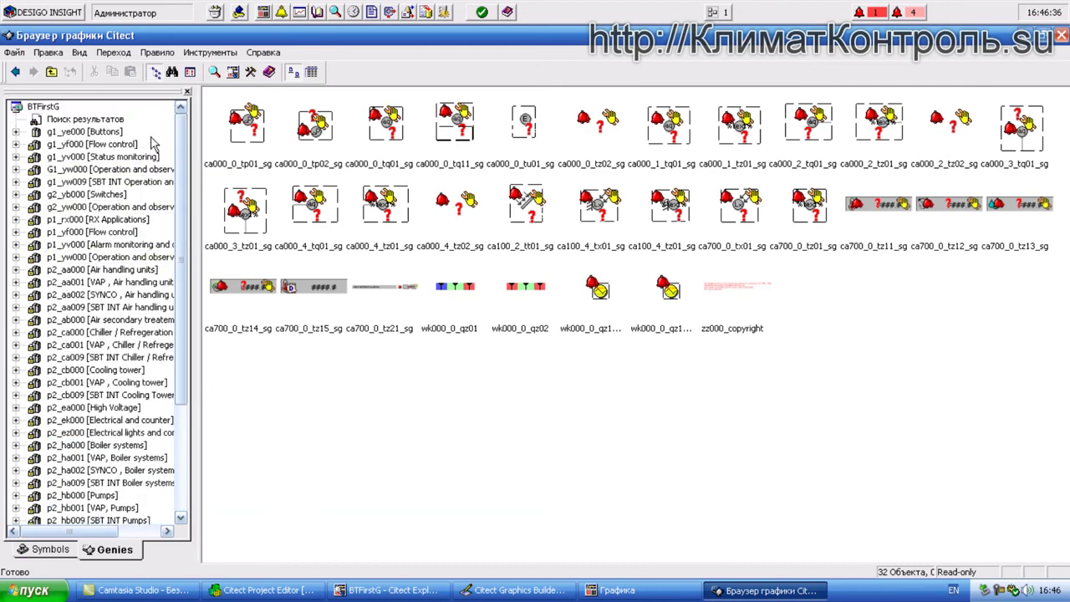
click(105, 132)
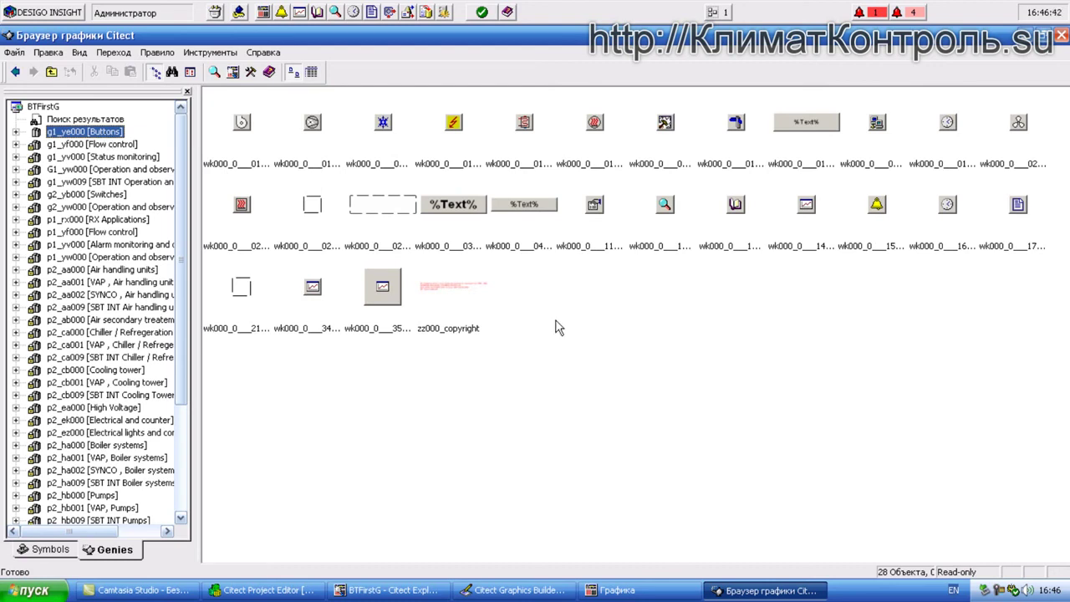
Paste the wk000_0___01_page button genie onto Top and move its properties form aside.
double_click(806, 123)
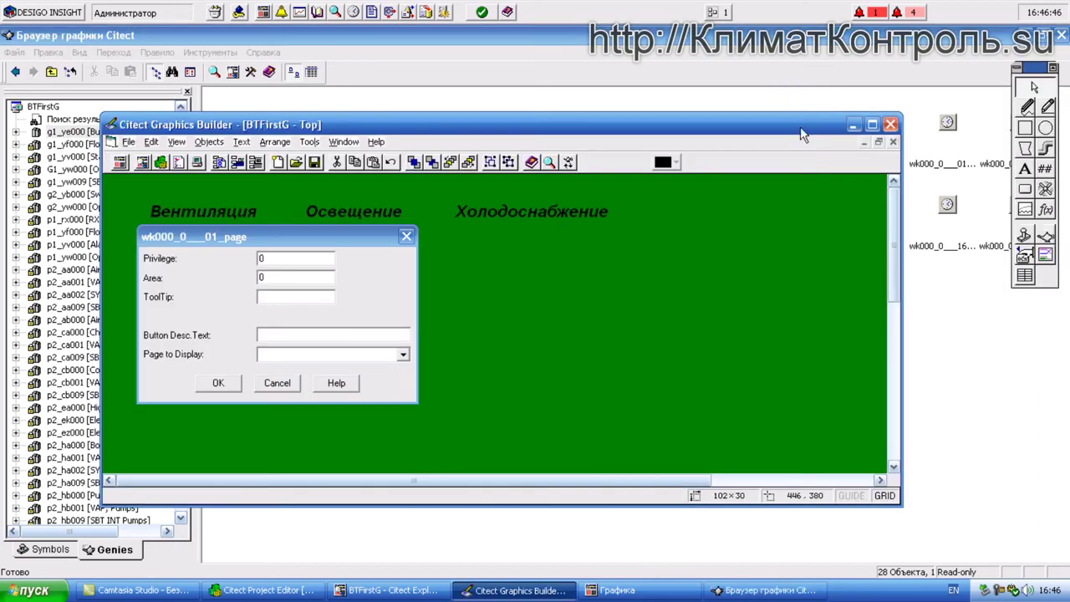
drag(265, 239, 491, 265)
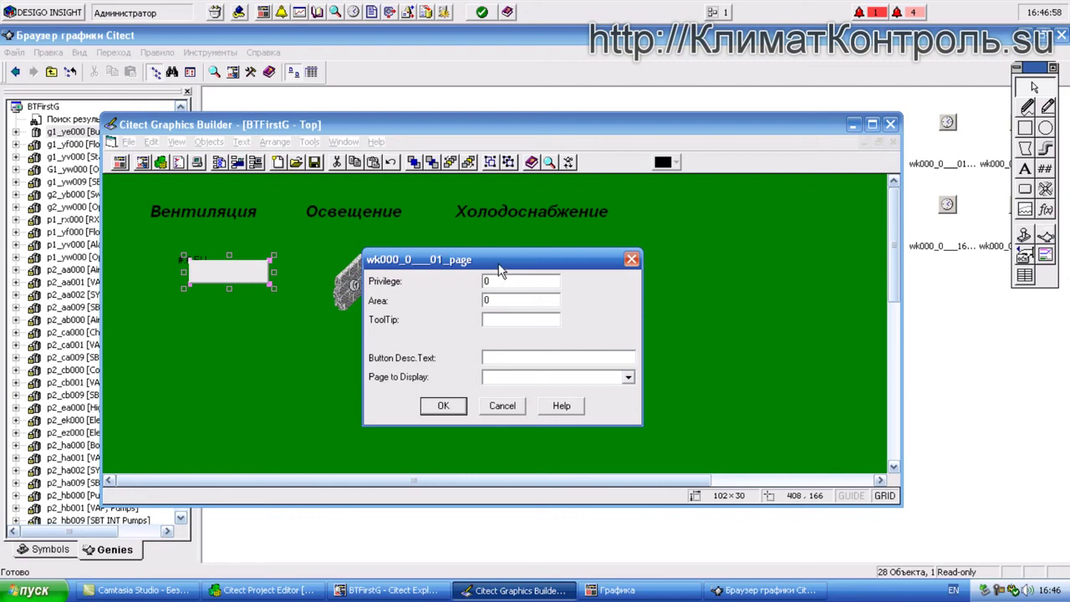
drag(502, 264, 526, 261)
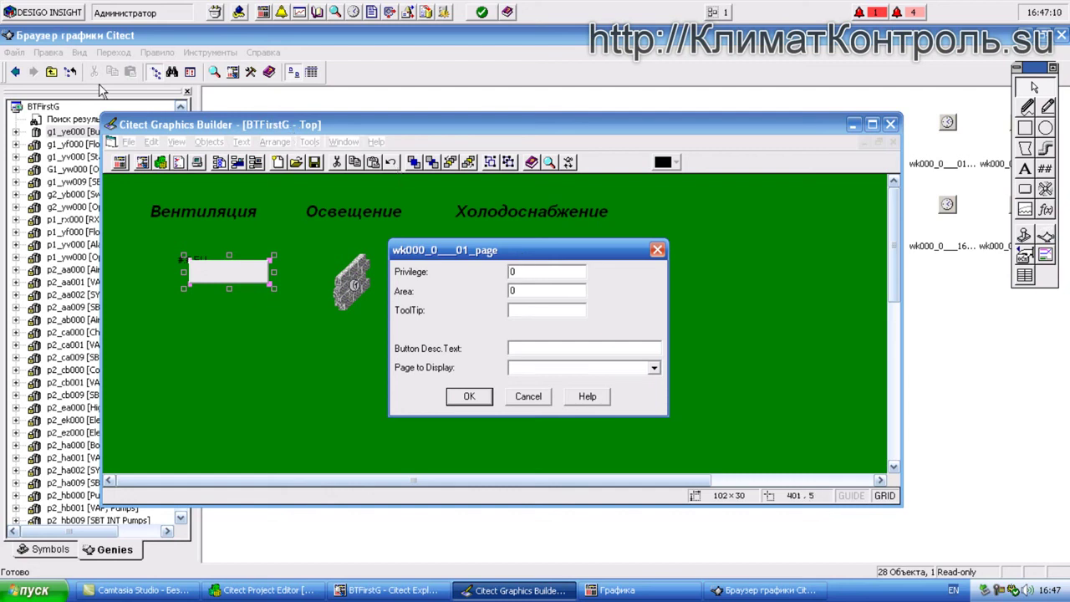
Launch Конфигуратор системы from the DESIGO INSIGHT menu's Программы INSIGHT.
click(57, 15)
mouse_move(107, 128)
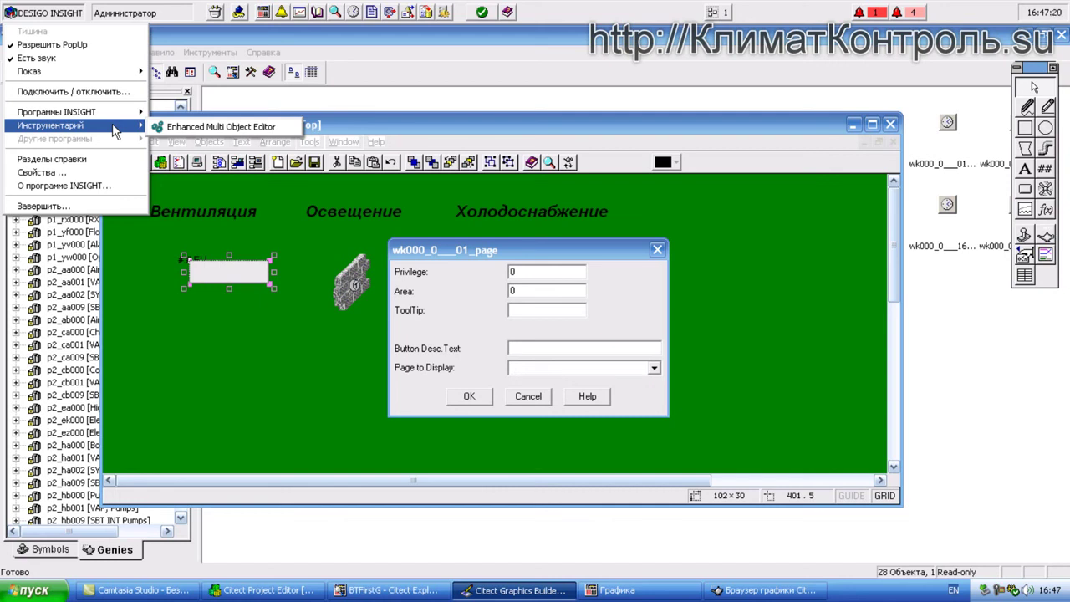
mouse_move(99, 113)
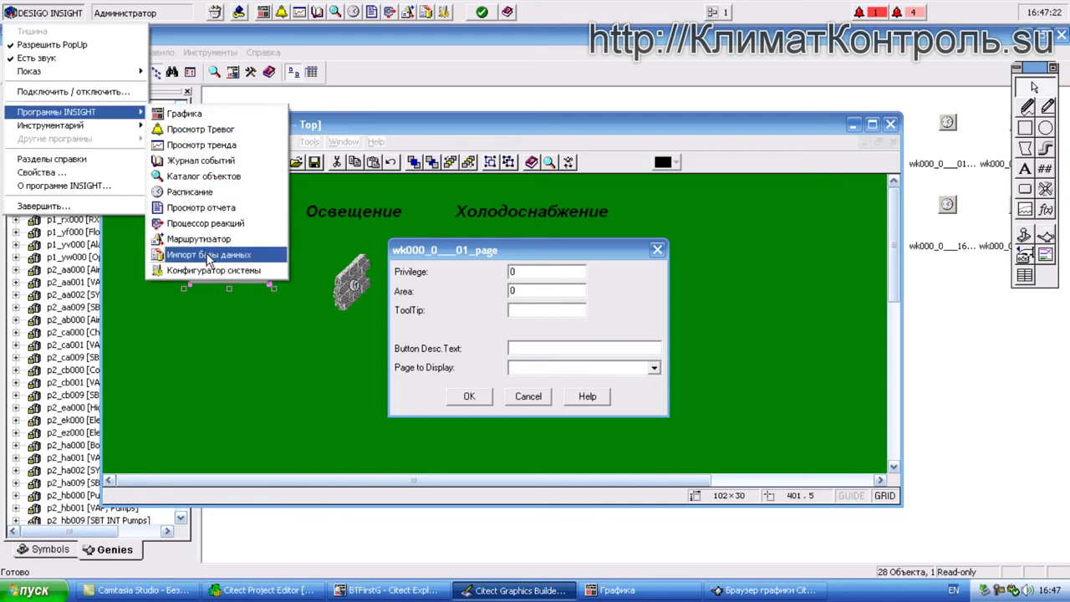
drag(211, 270, 211, 272)
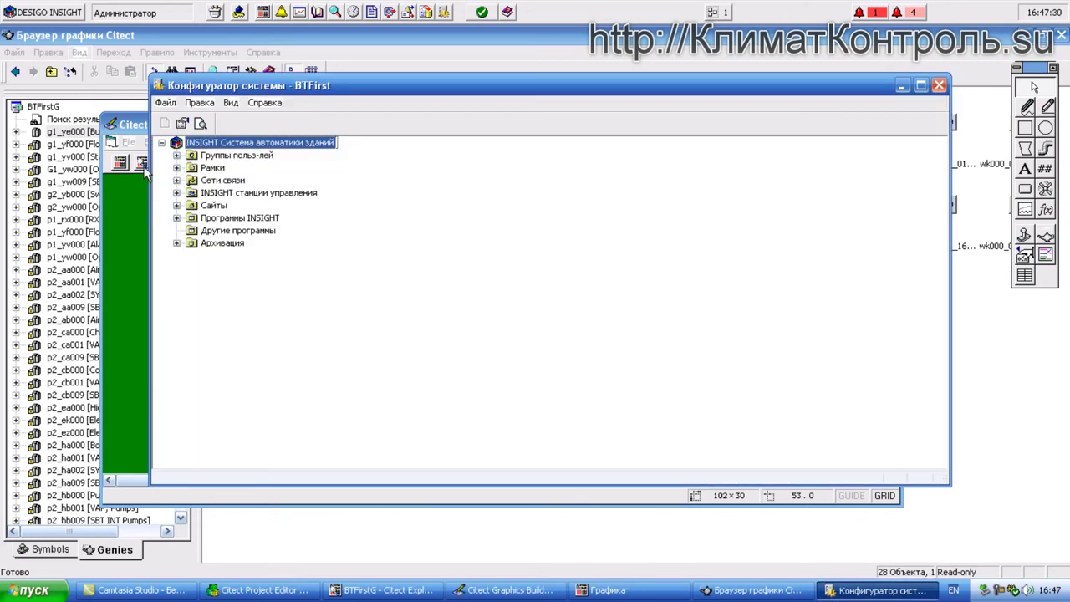
Expand Группы польз-лей and open Свойства for the Administrators group.
click(176, 156)
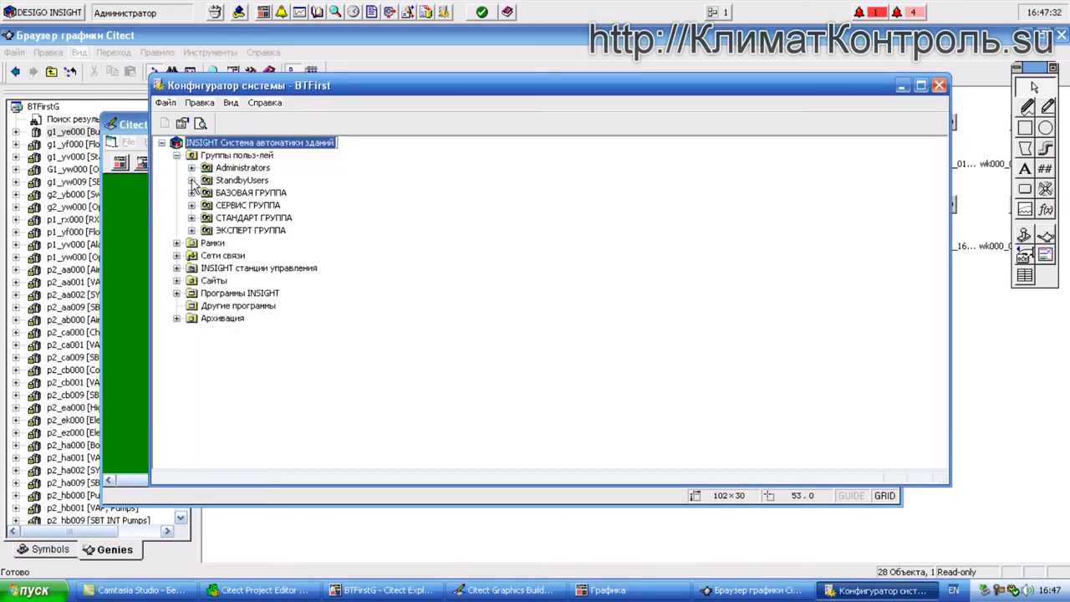
click(192, 168)
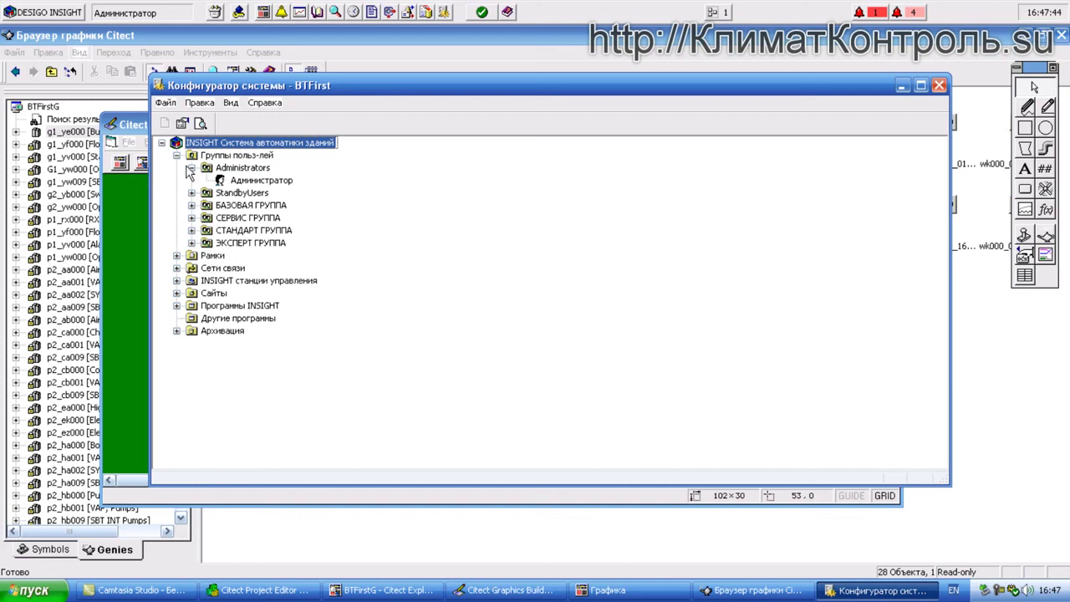
click(233, 171)
right_click(234, 170)
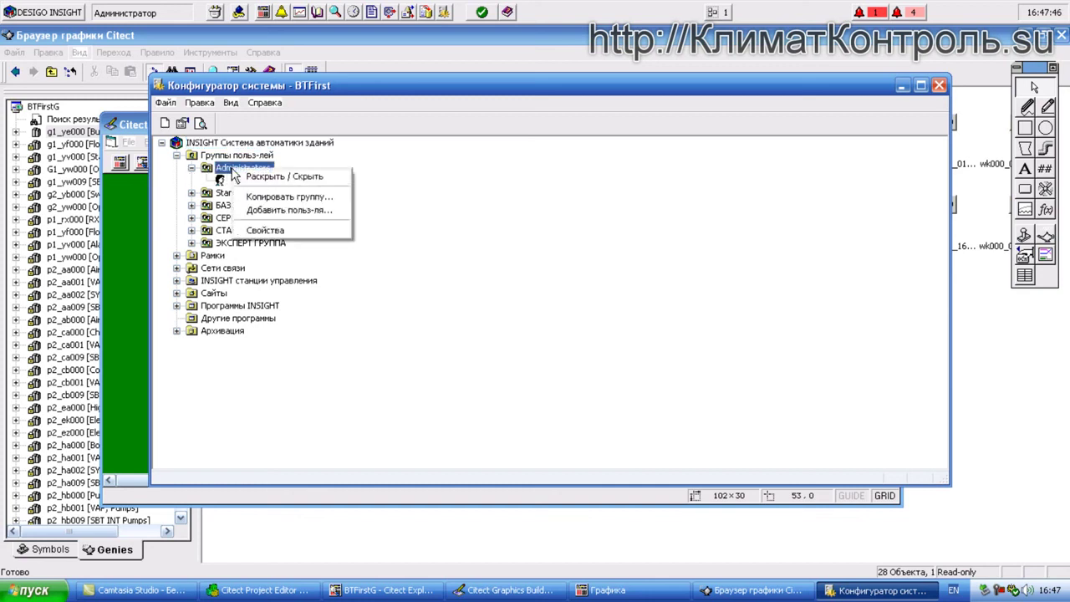
click(272, 230)
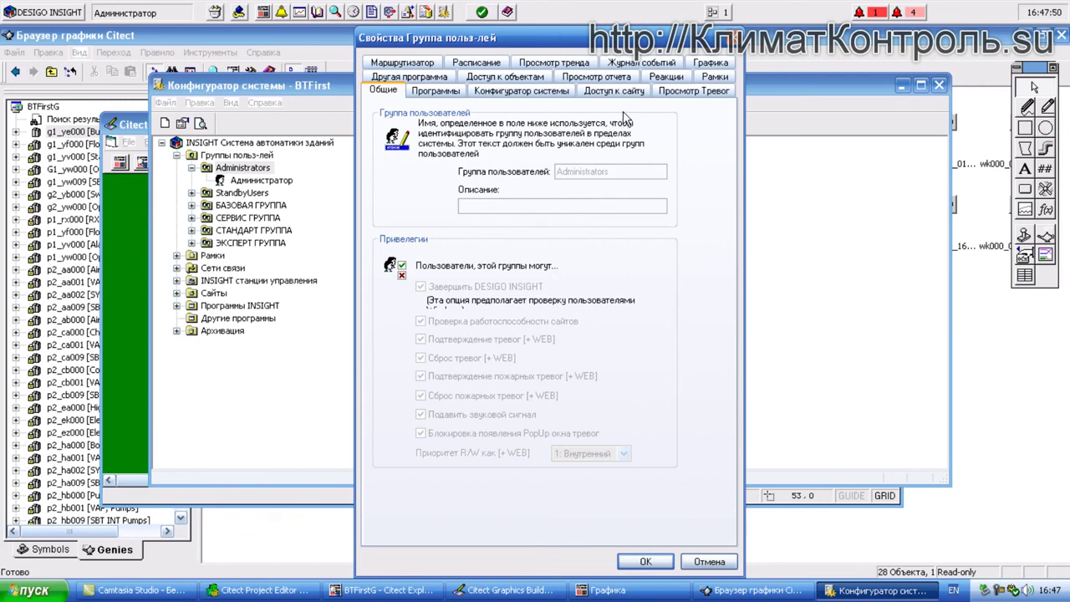
Review the Графика privilege areas of Administrators, then of БАЗОВАЯ ГРУППА, closing each properties dialog.
click(706, 66)
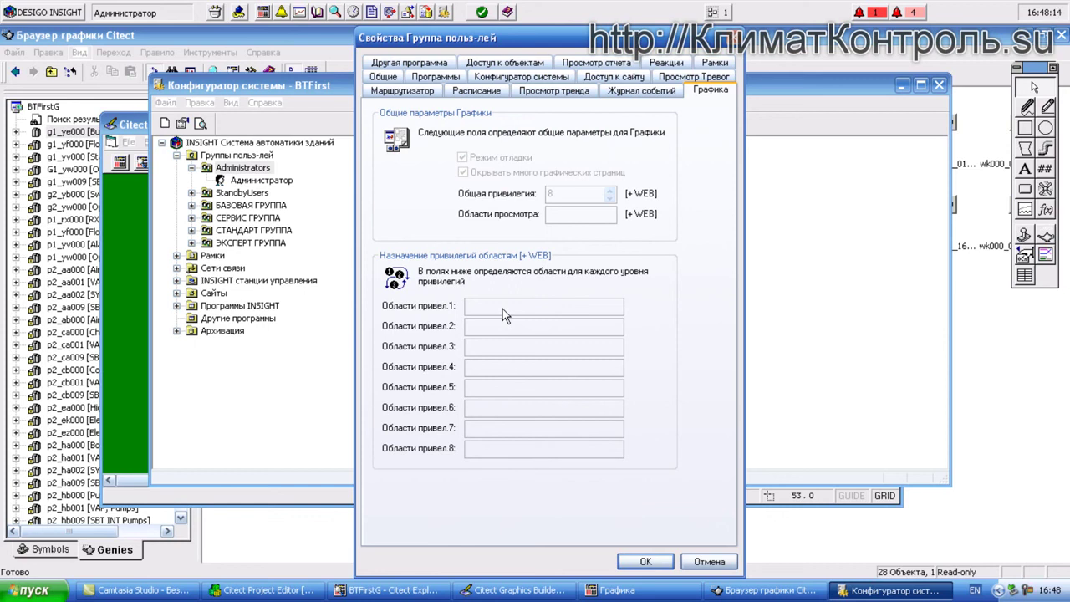
click(728, 39)
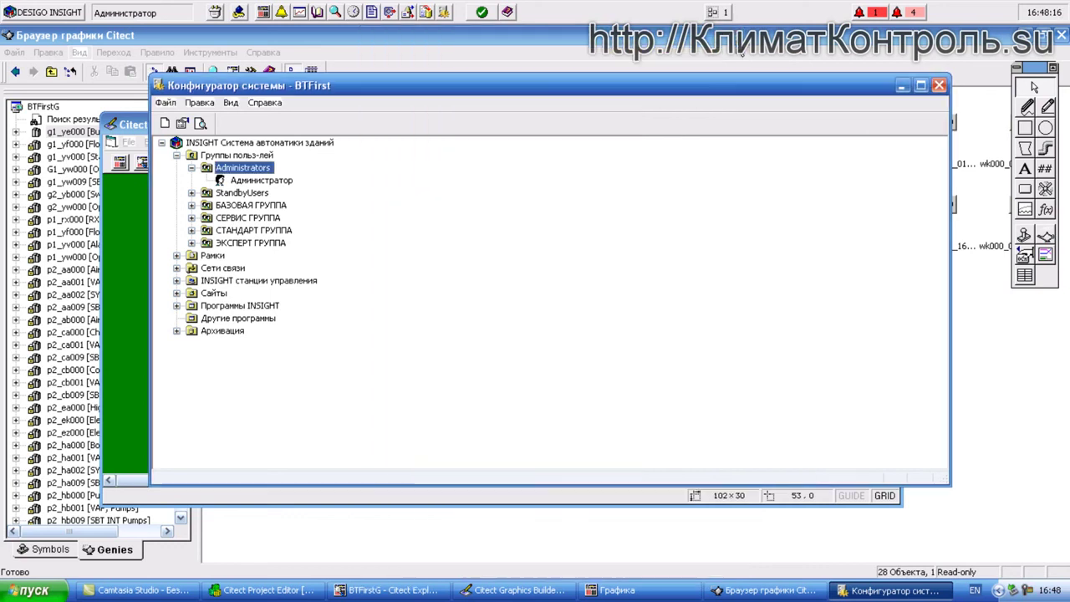
double_click(236, 206)
right_click(235, 208)
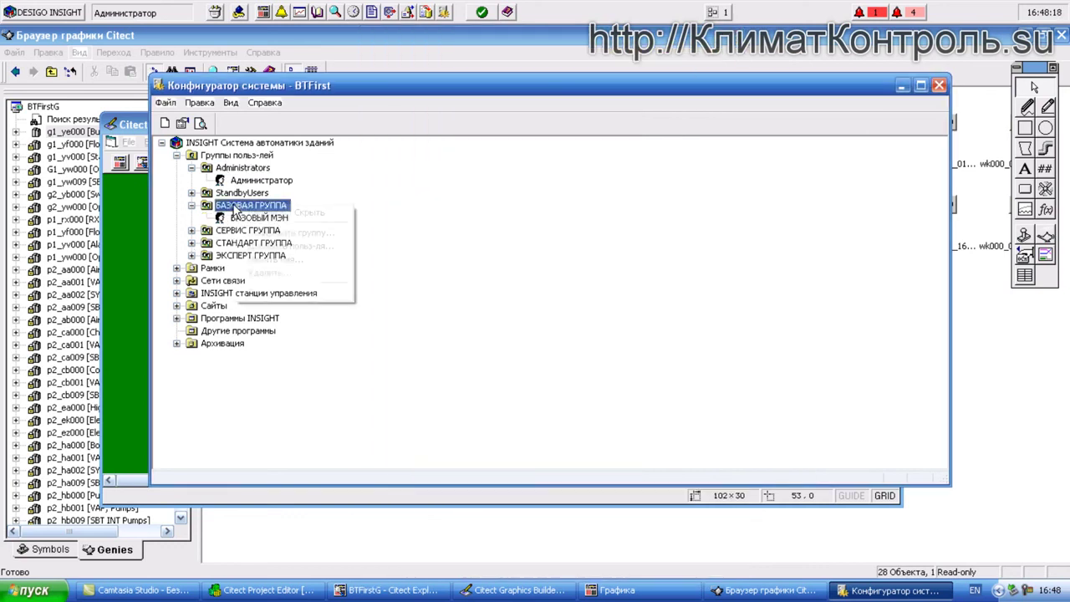
click(291, 290)
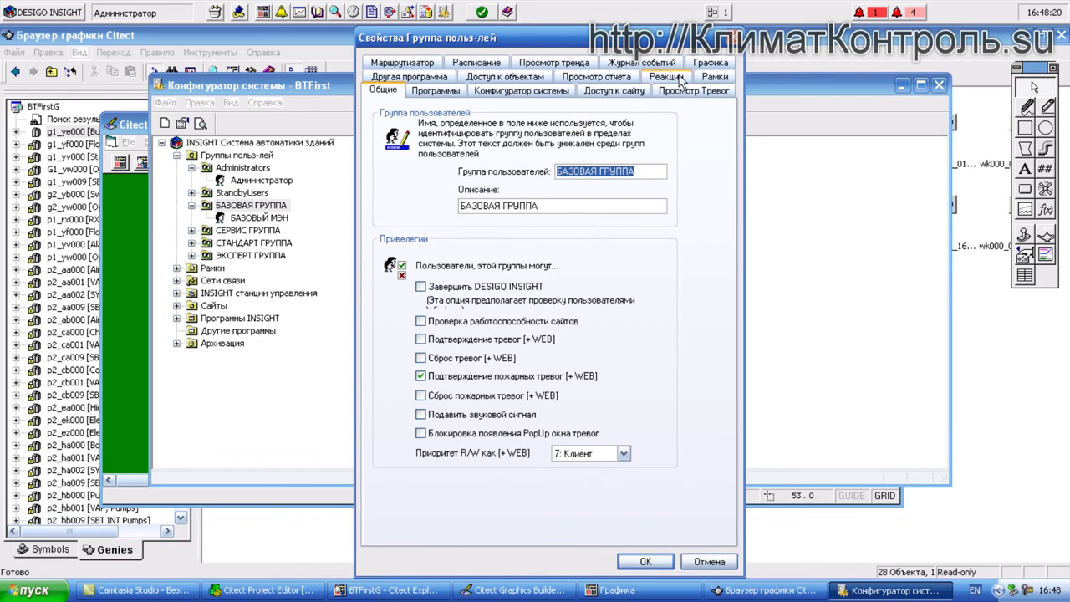
click(710, 62)
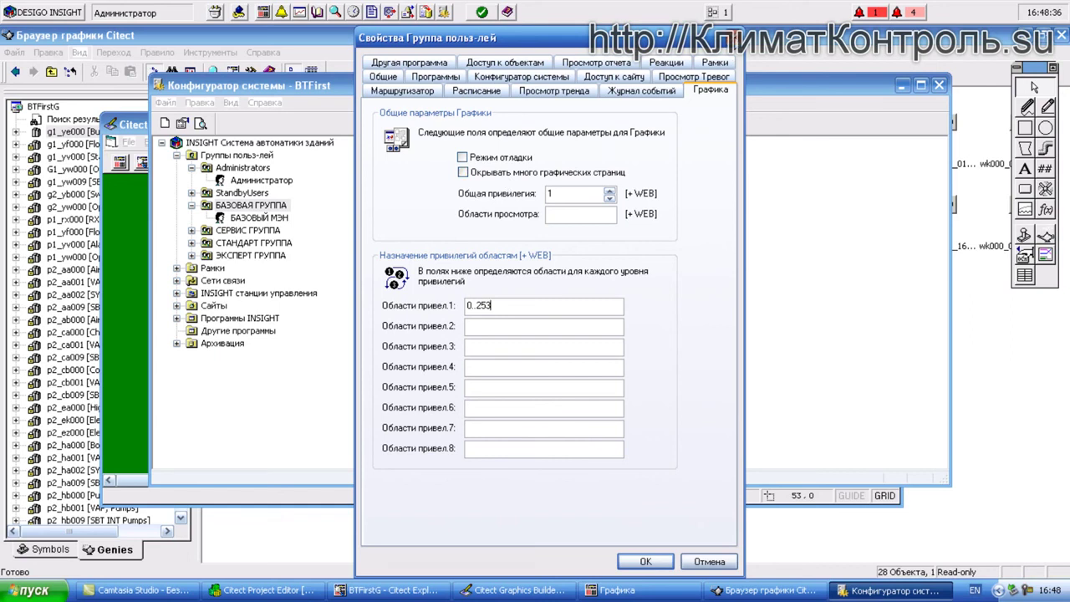
key(Return)
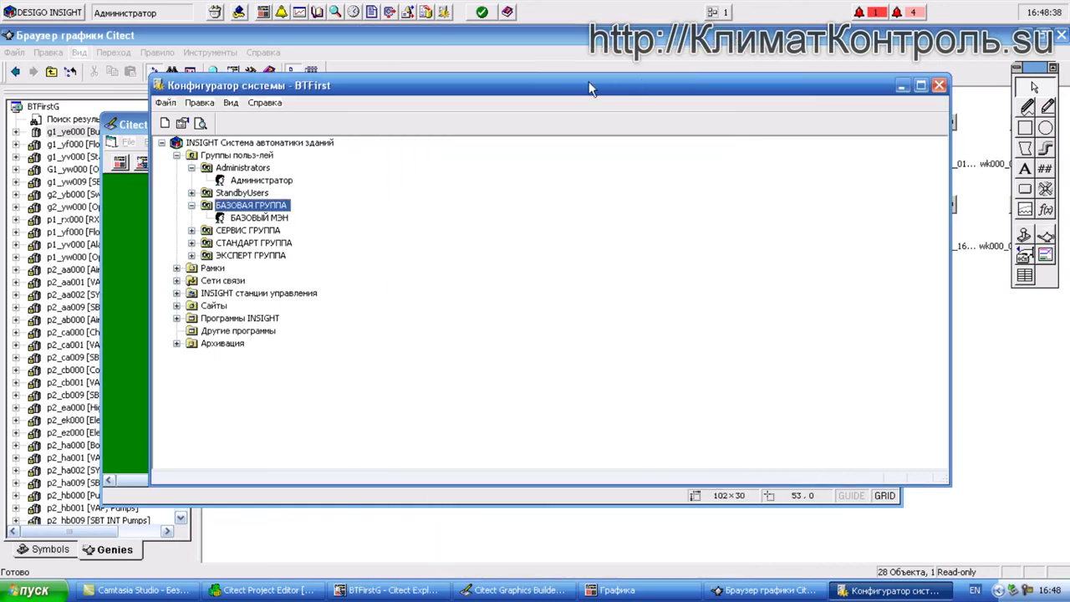
Close the System Configurator and bring the wk000_0___01_page genie form back into view.
drag(572, 77, 554, 105)
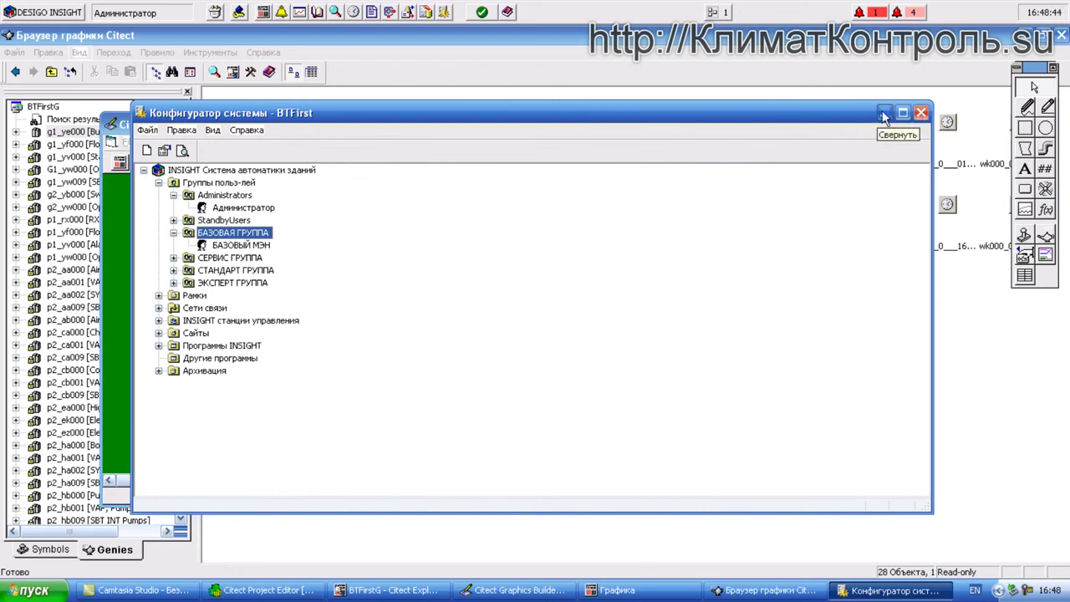
click(922, 112)
drag(503, 256, 449, 227)
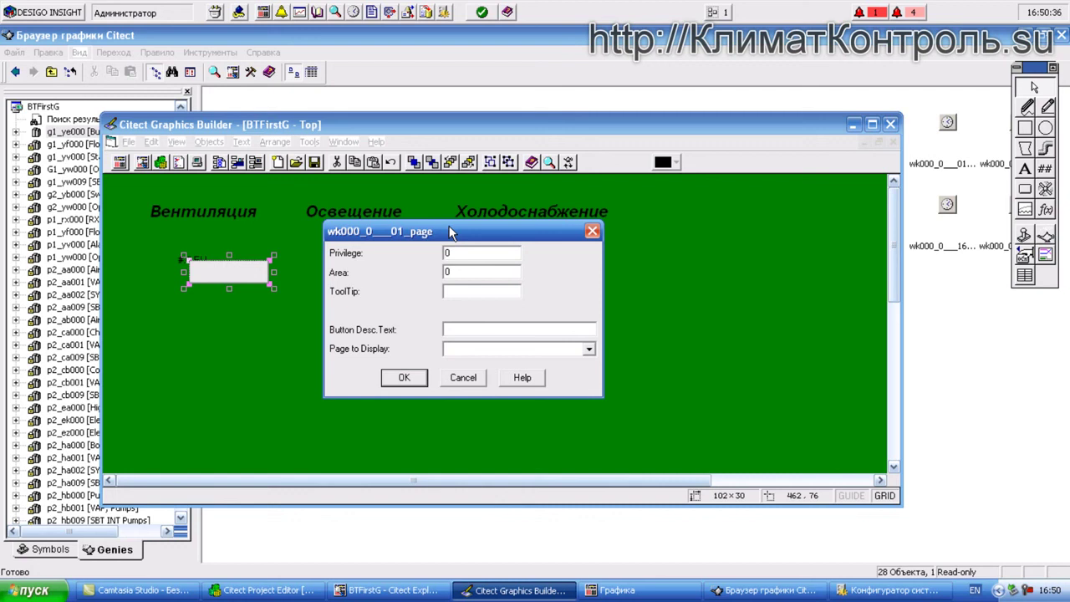
Cancel the genie form and position the button genie under Холодоснабжение.
click(464, 379)
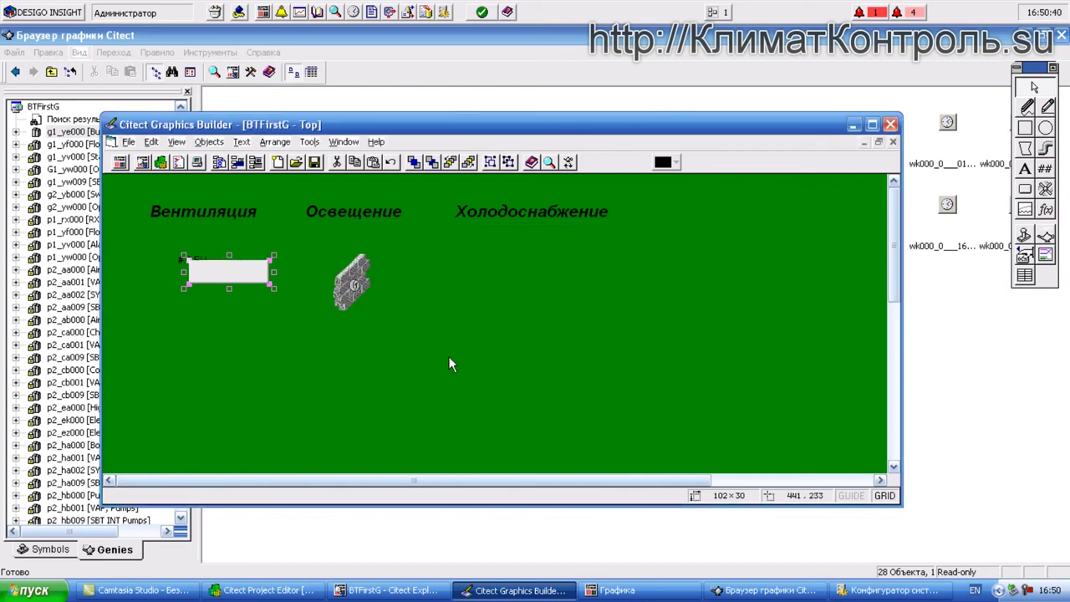
drag(220, 278, 525, 263)
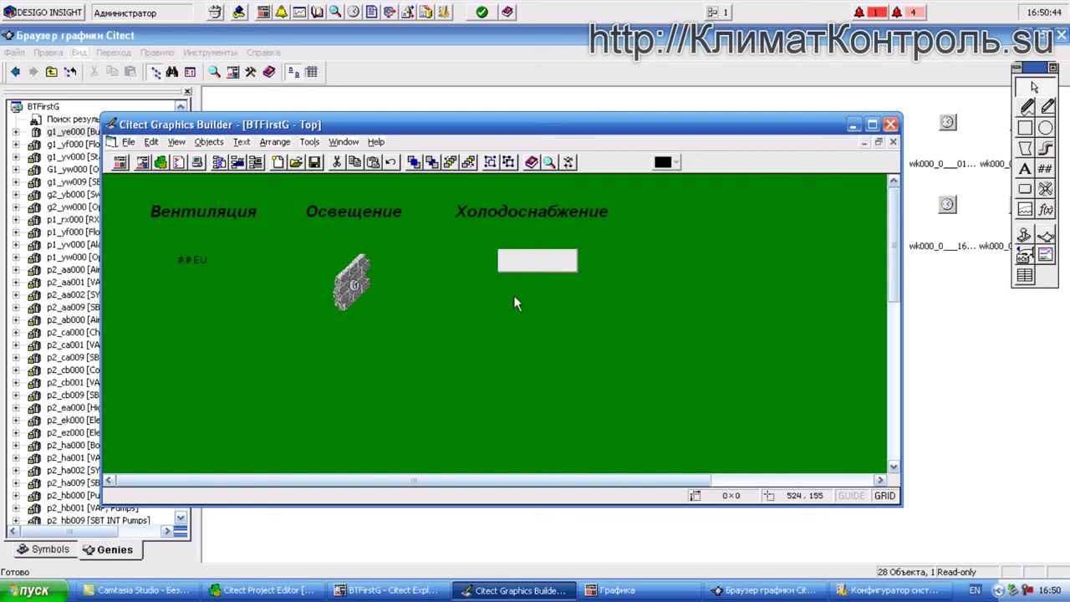
double_click(513, 266)
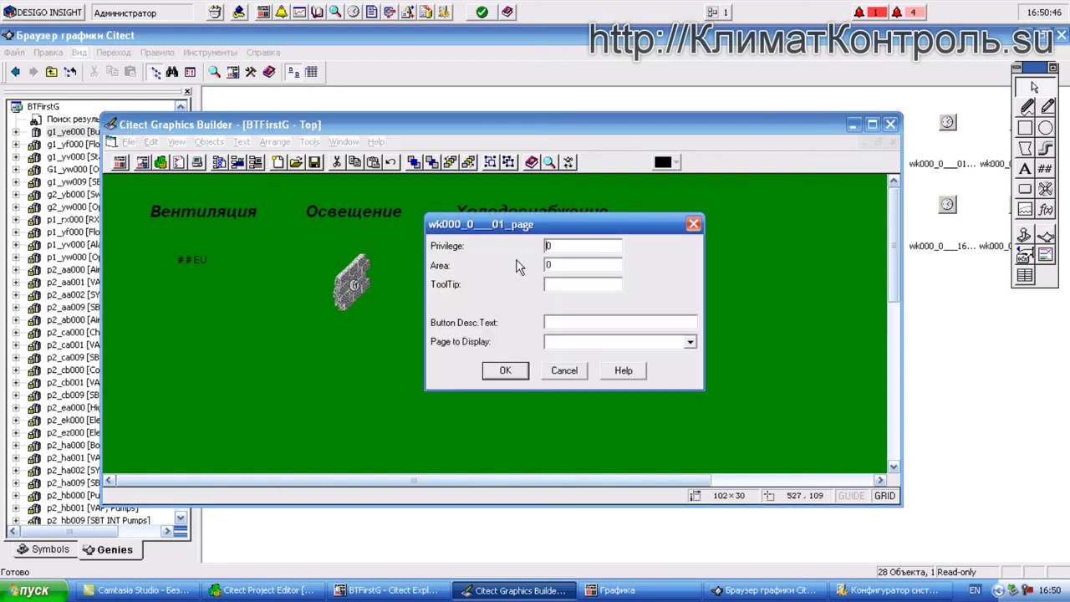
Clear the button's ToolTip field so it stays empty.
click(567, 284)
text(')
key(BackSpace)
text(@(bl)
key(BackSpace)
text(SetPoint))
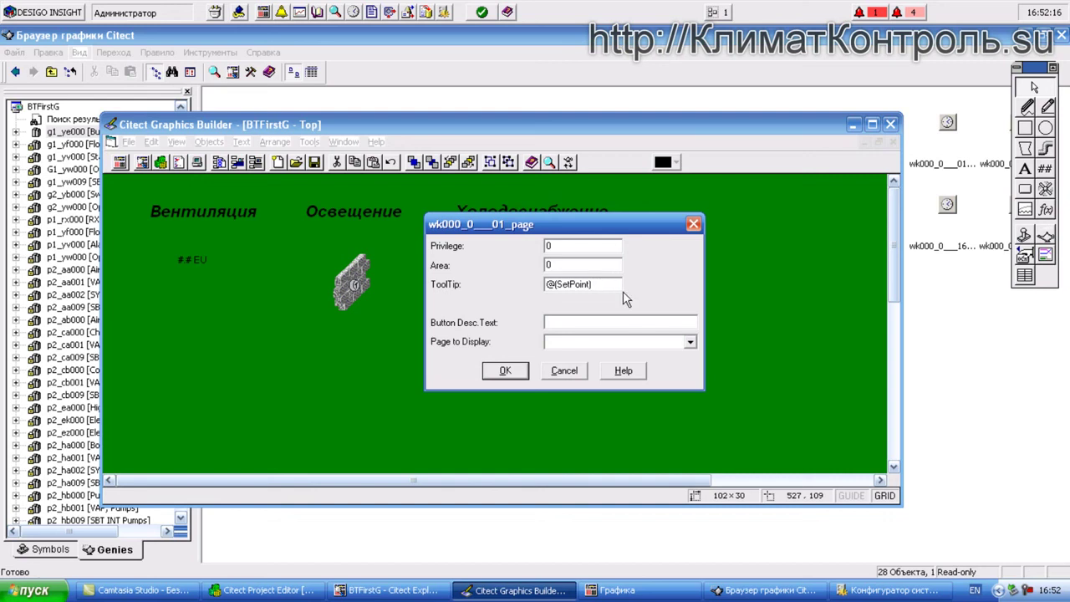
drag(623, 291, 522, 288)
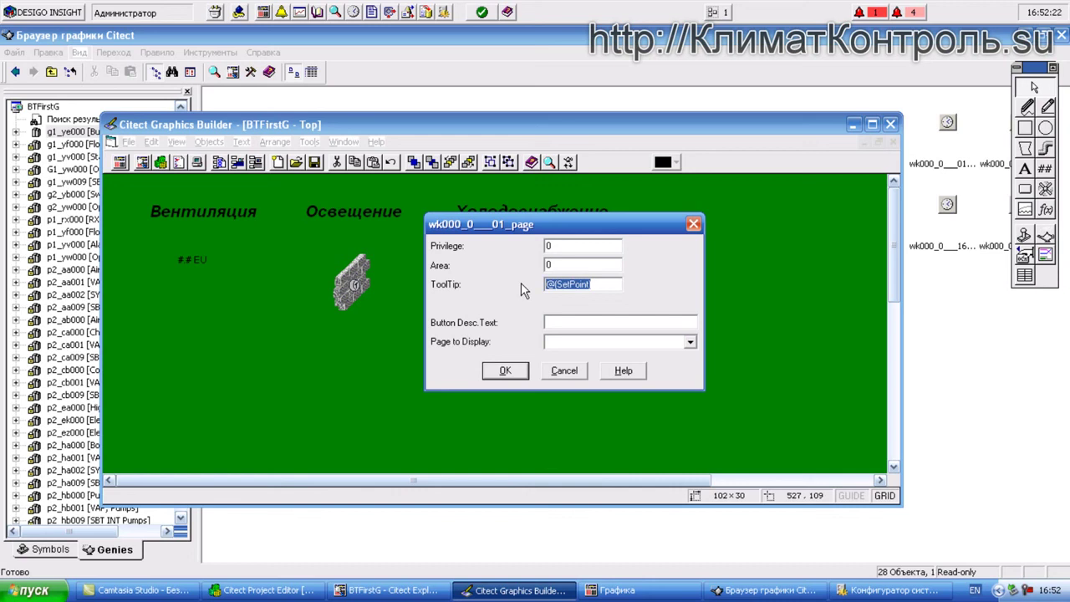
key(Delete)
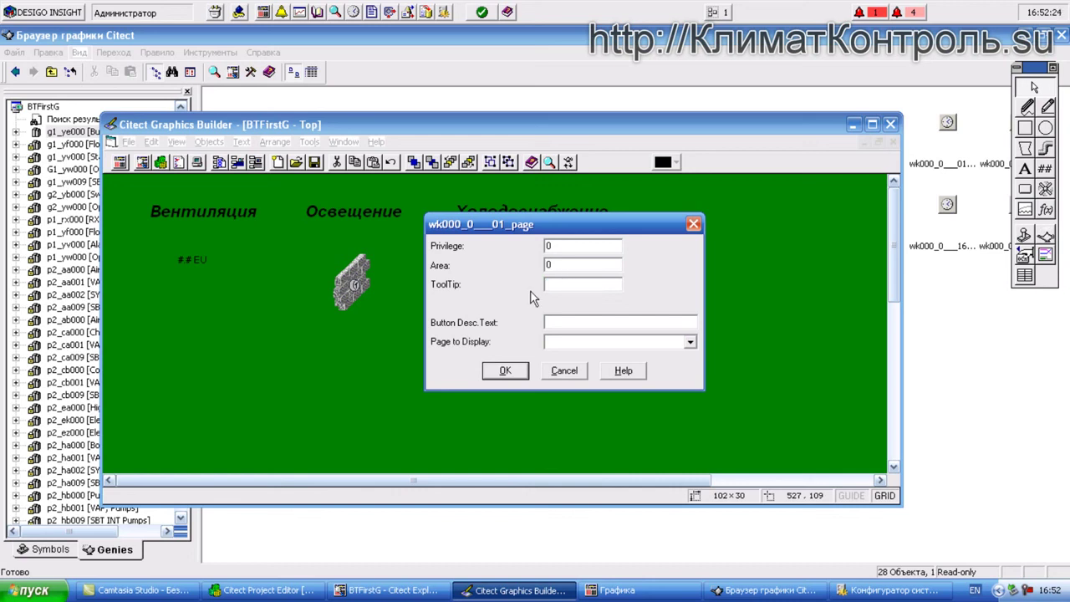
Set Page to Display to P01 and confirm the button's form.
click(569, 342)
key(alt+Down)
scroll(668, 346, up, 1)
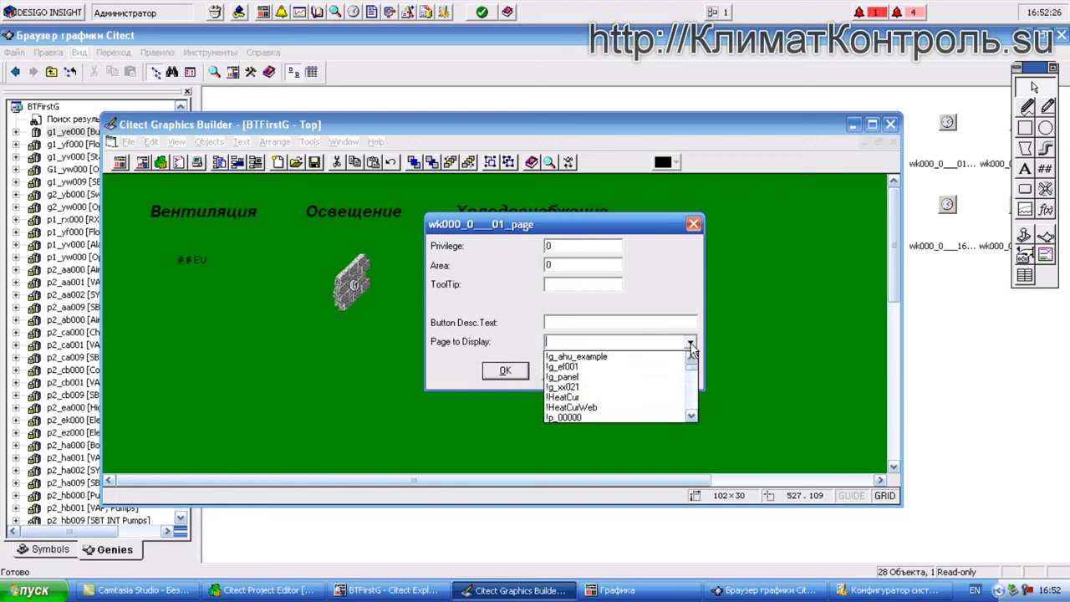
key(Escape)
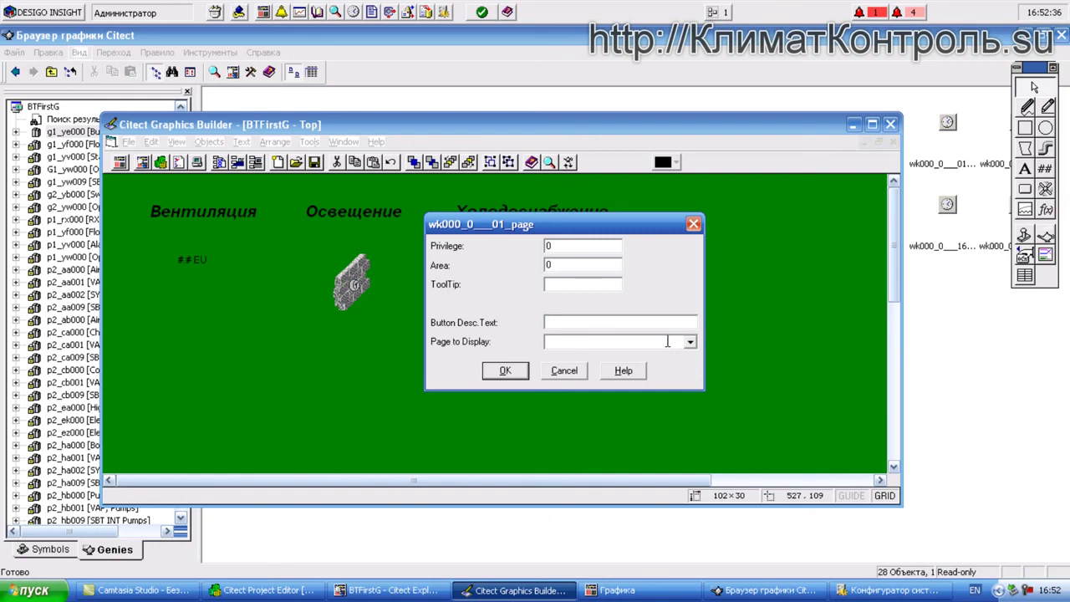
text(P01)
click(505, 372)
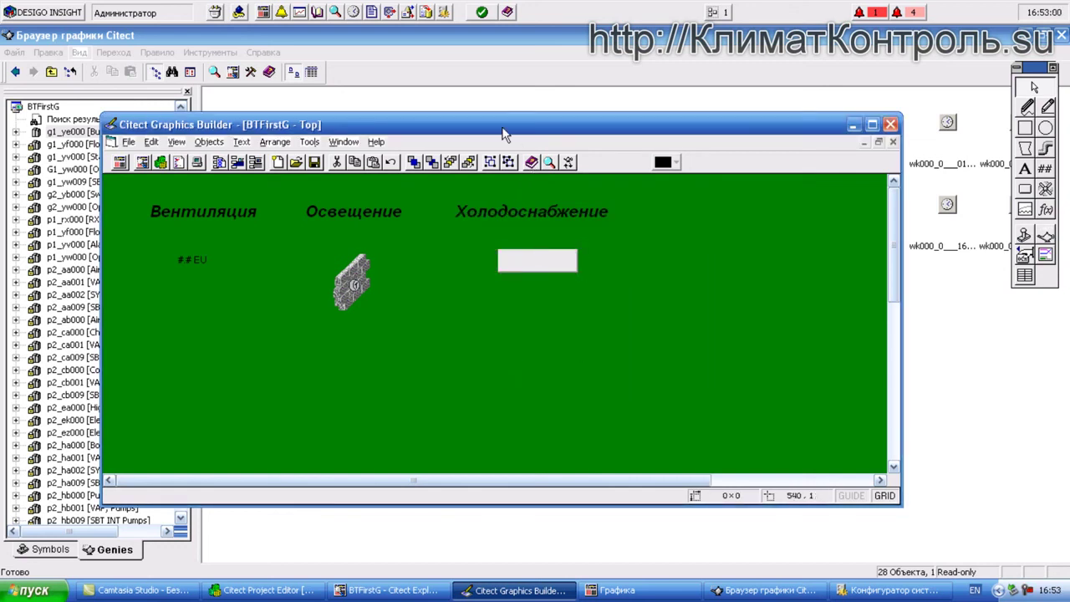
Enlarge the Graphics Builder window and move the white button, sent to back, below the headings.
drag(502, 128, 452, 70)
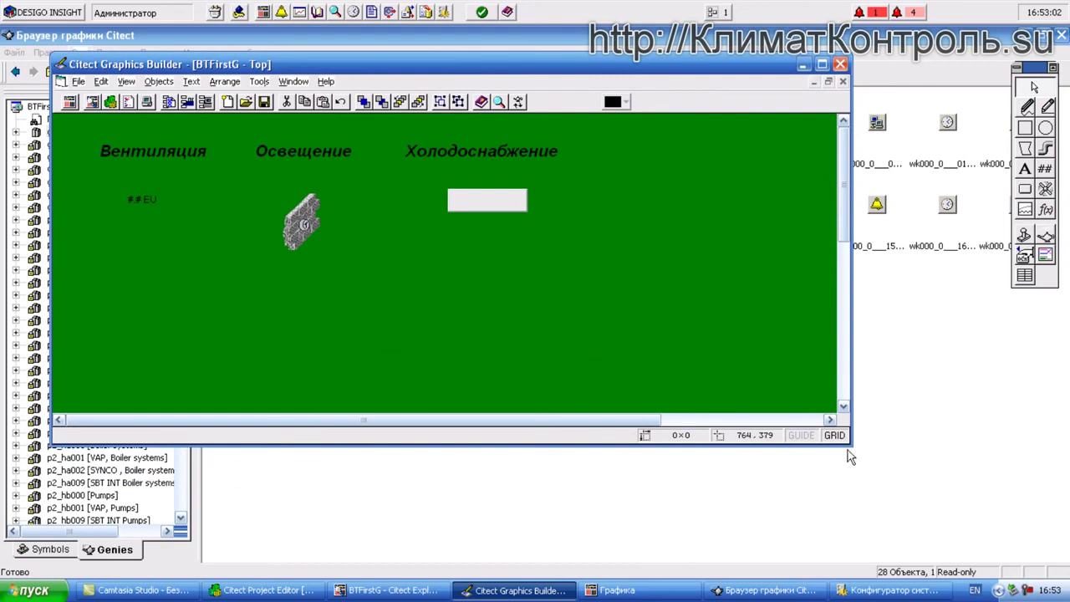
drag(852, 448, 950, 527)
drag(488, 210, 191, 167)
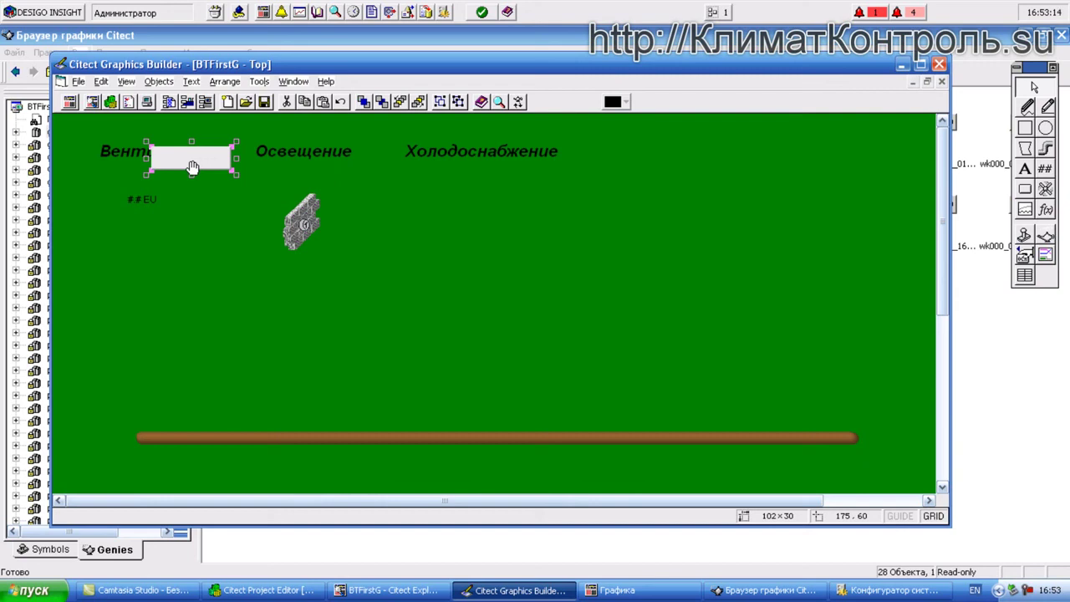
drag(192, 167, 193, 166)
click(385, 104)
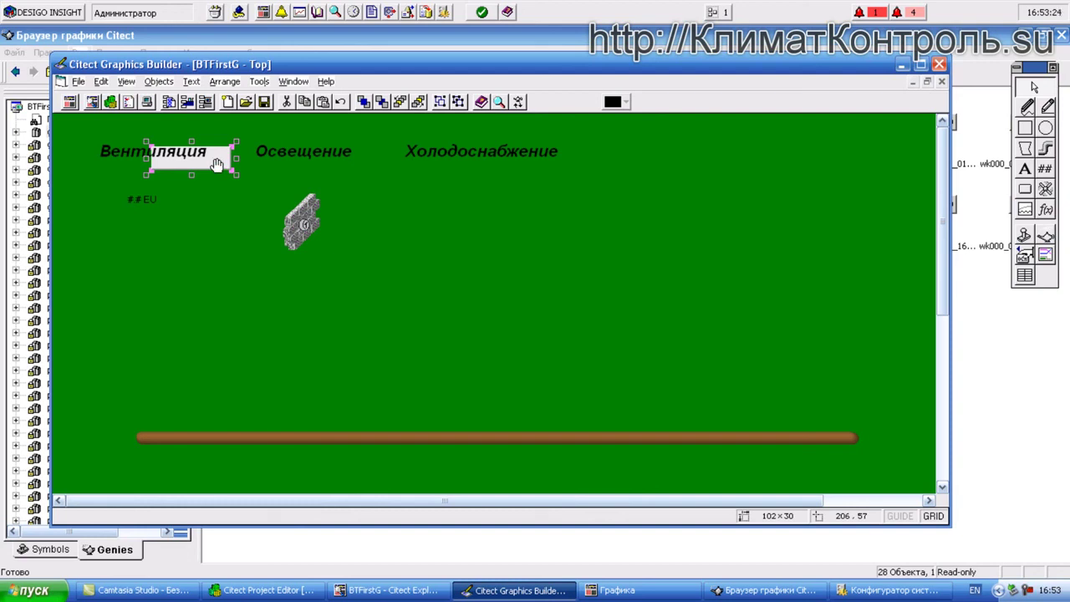
drag(217, 159, 456, 249)
Widen the button to 197 wide and place the Вентиляция heading on top of it.
click(171, 158)
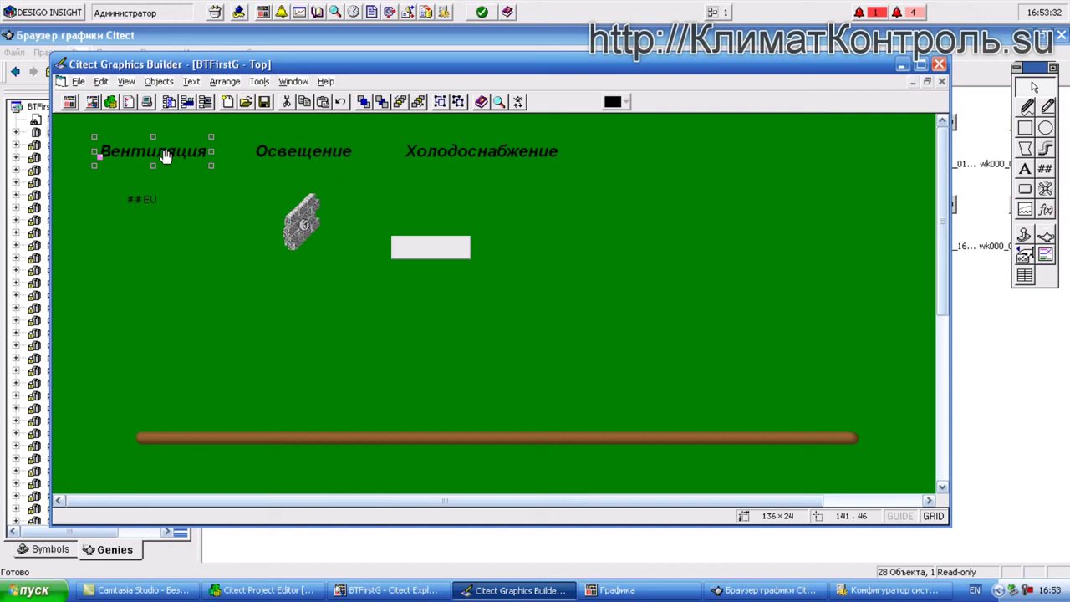
drag(167, 156, 459, 248)
click(473, 250)
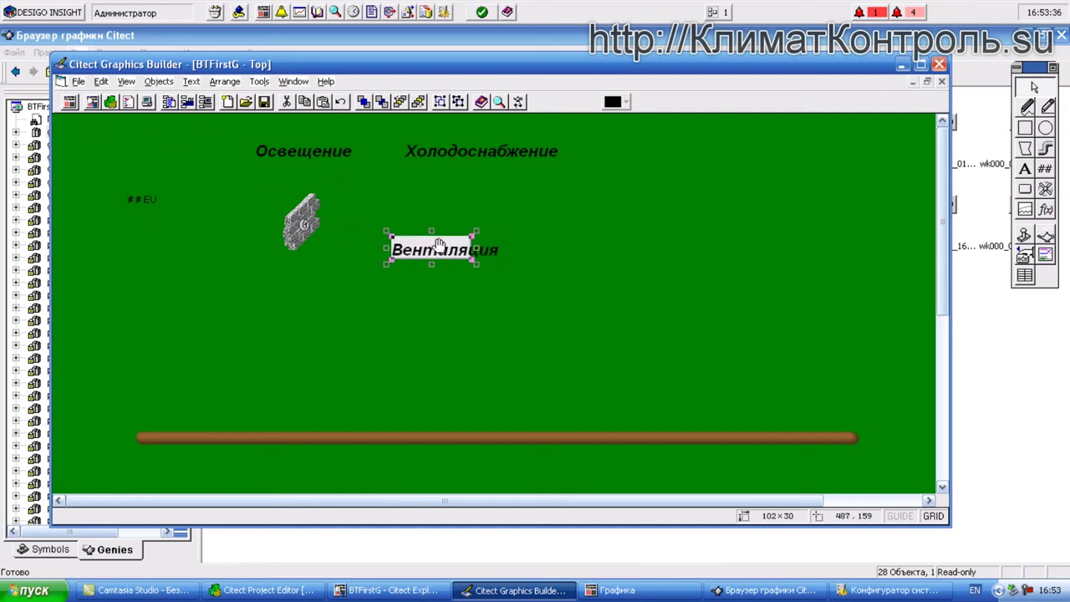
drag(447, 253, 436, 291)
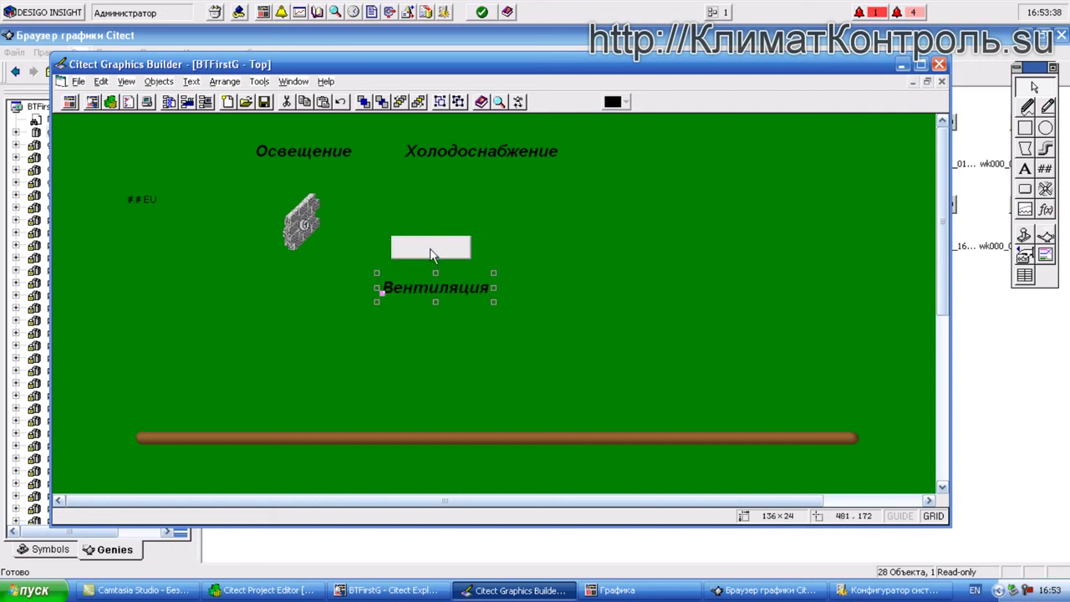
click(431, 251)
drag(476, 248, 551, 247)
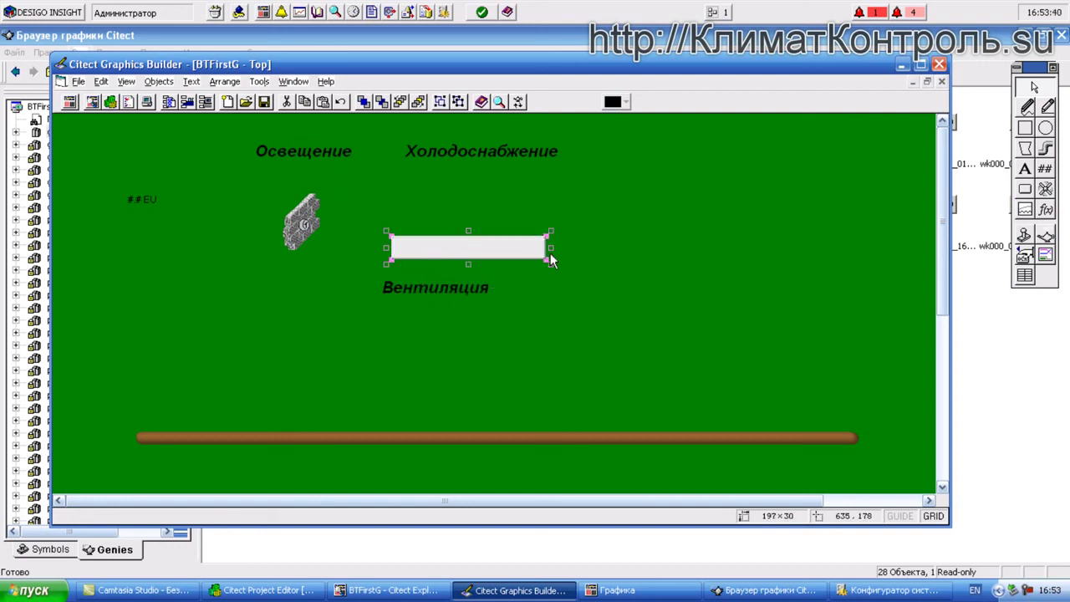
drag(447, 289, 475, 248)
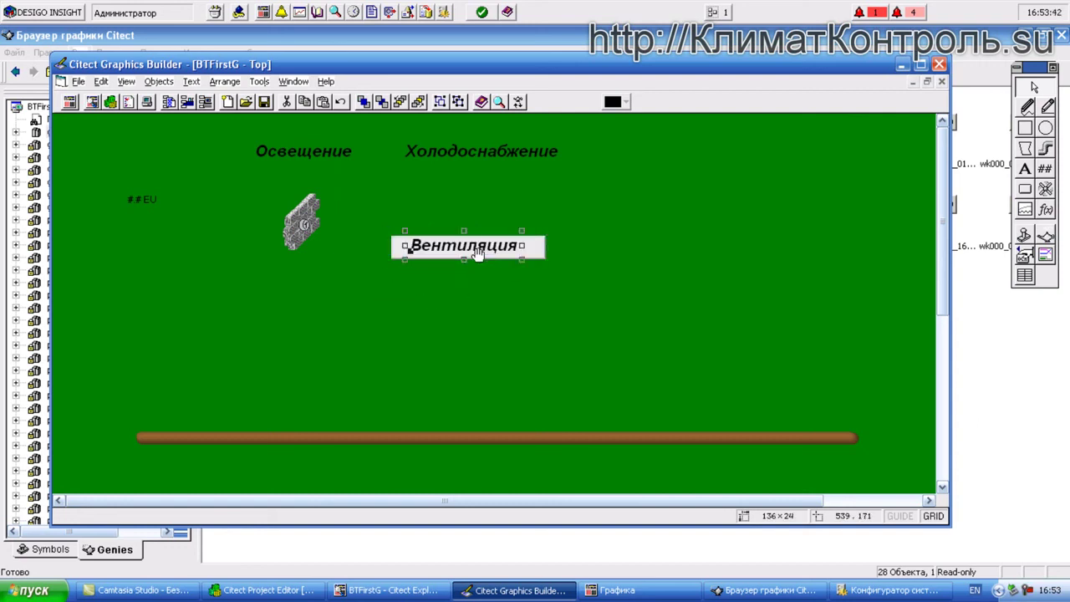
click(532, 256)
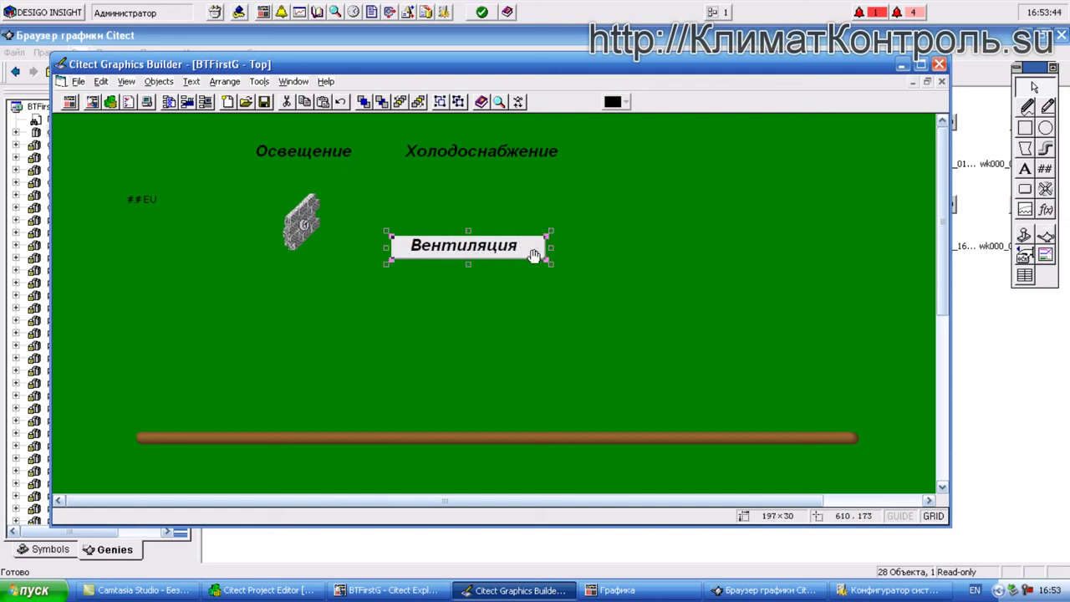
drag(585, 299, 373, 205)
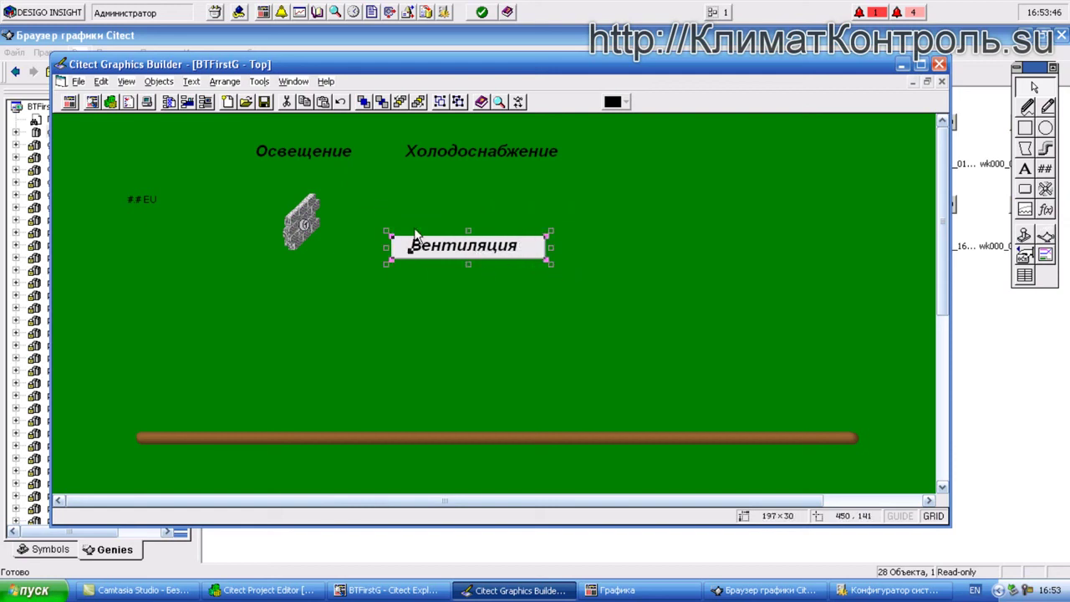
Group the Вентиляция label with its button.
right_click(455, 253)
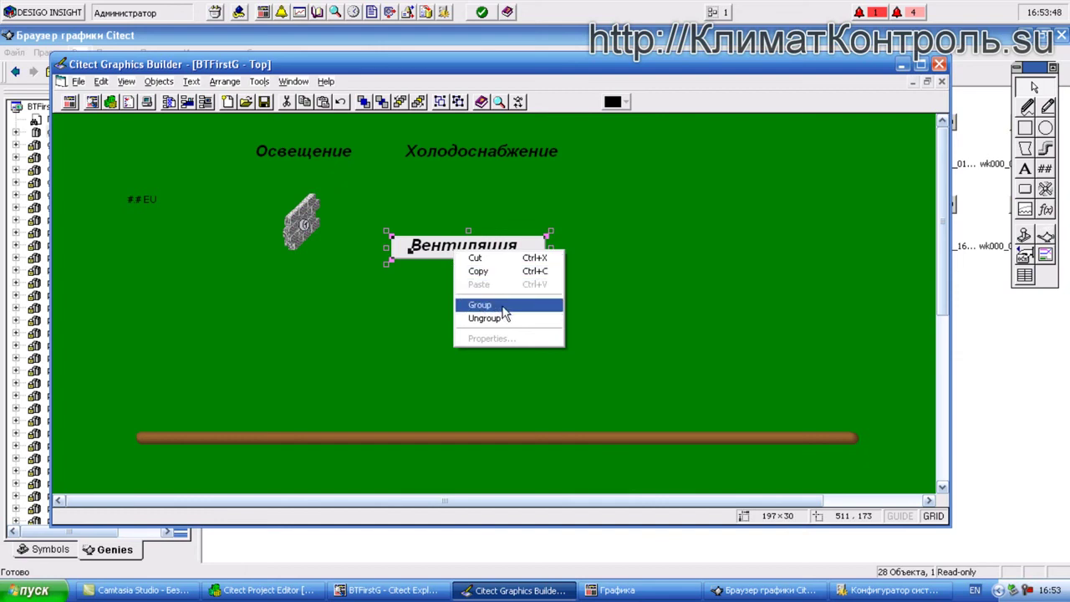
click(608, 294)
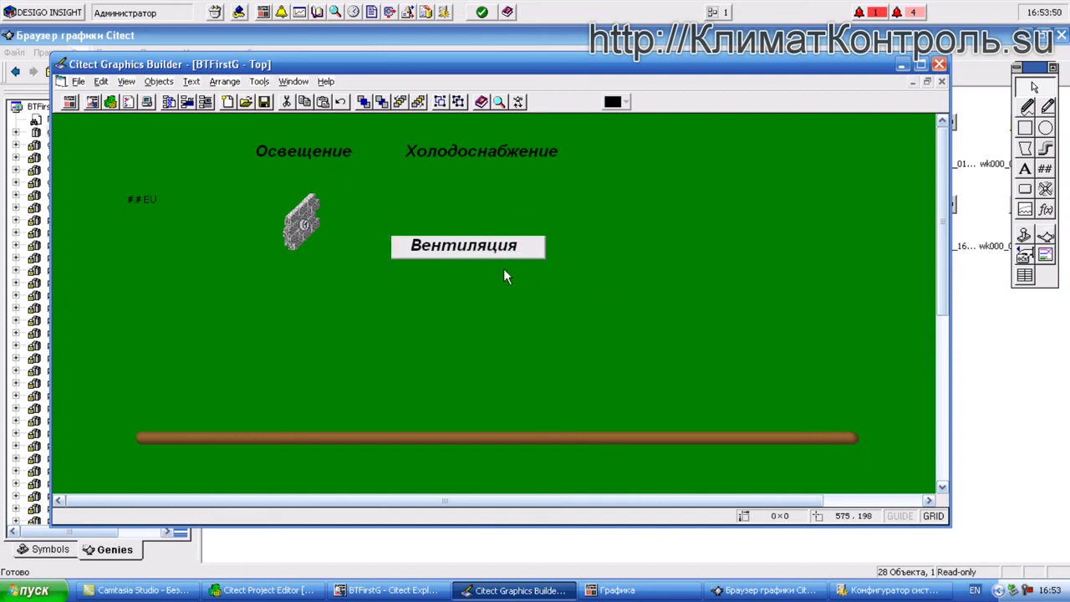
click(529, 253)
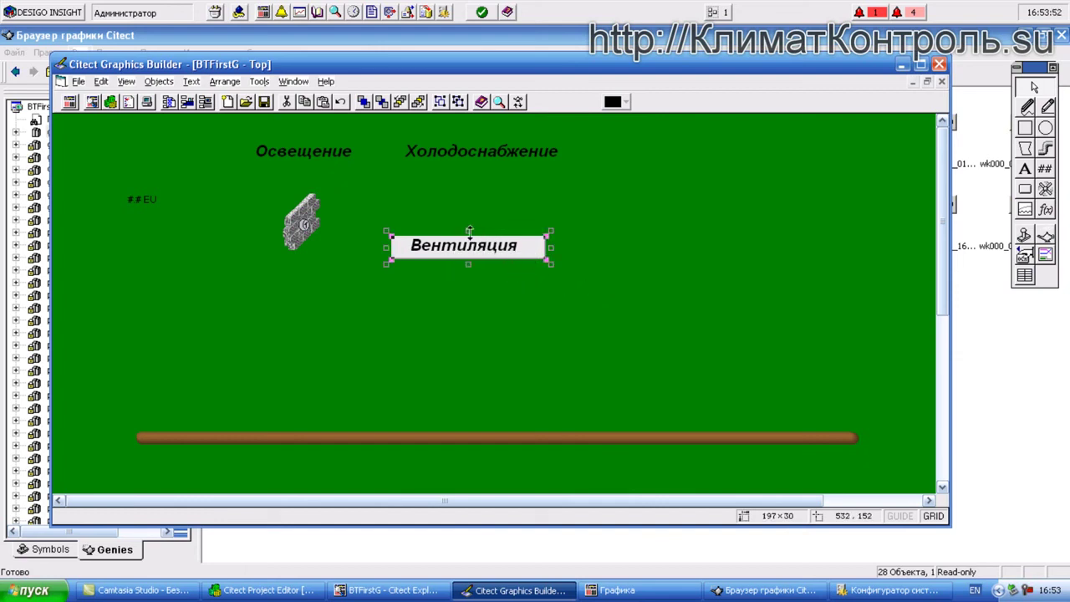
click(459, 282)
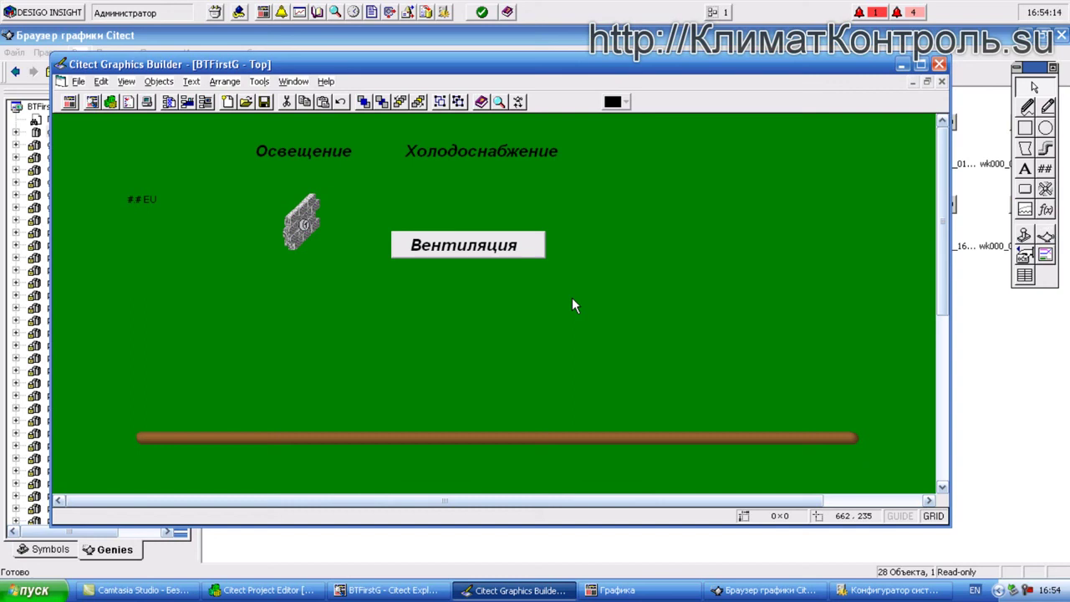
Place the grouped Вентиляция button right of Холодоснабжение and move the wall image beside ##EU.
drag(608, 309, 376, 214)
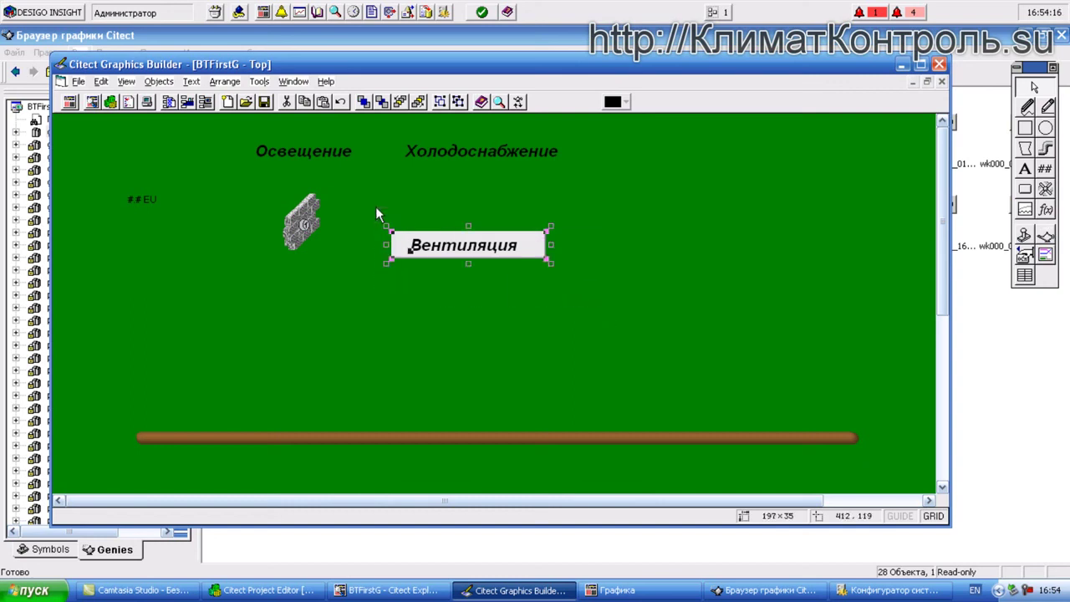
drag(416, 244, 656, 153)
click(550, 221)
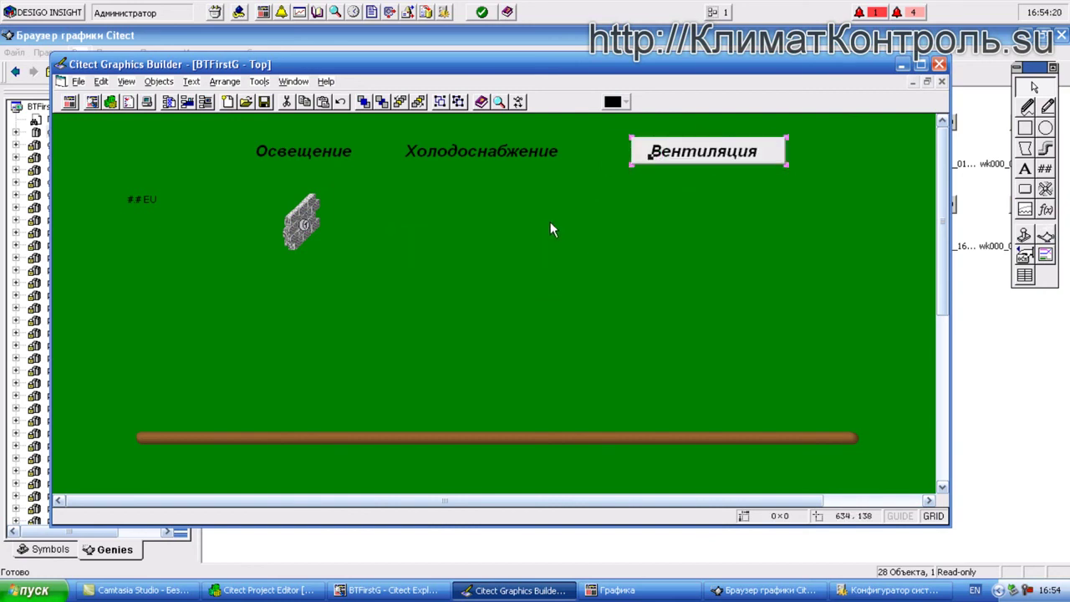
drag(297, 237, 95, 208)
Copy the Вентиляция button as a blank button mid-page and select the copied wall-block genie.
click(184, 223)
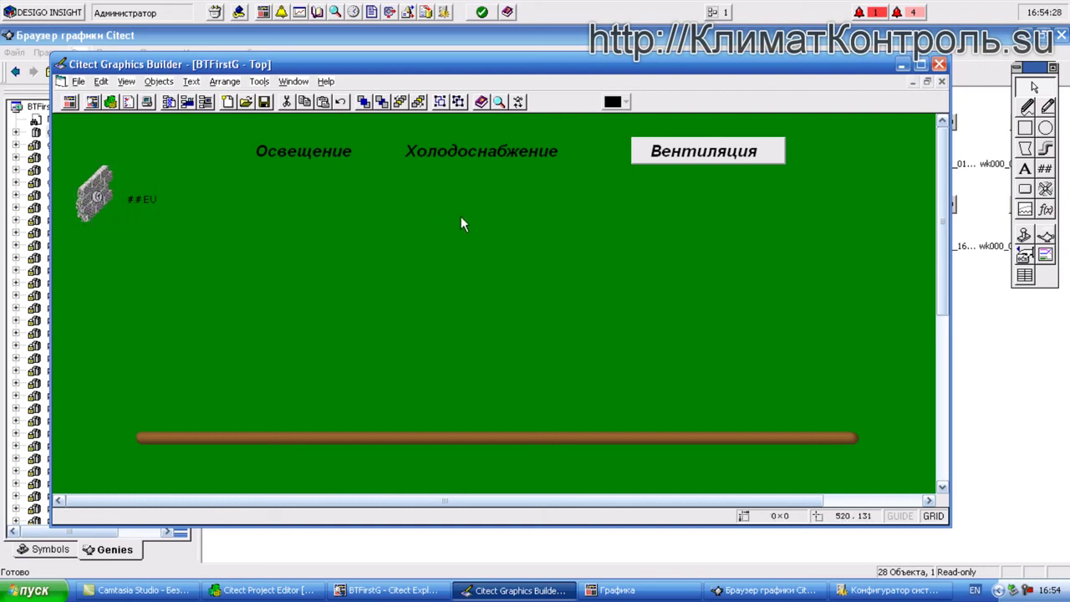
click(634, 155)
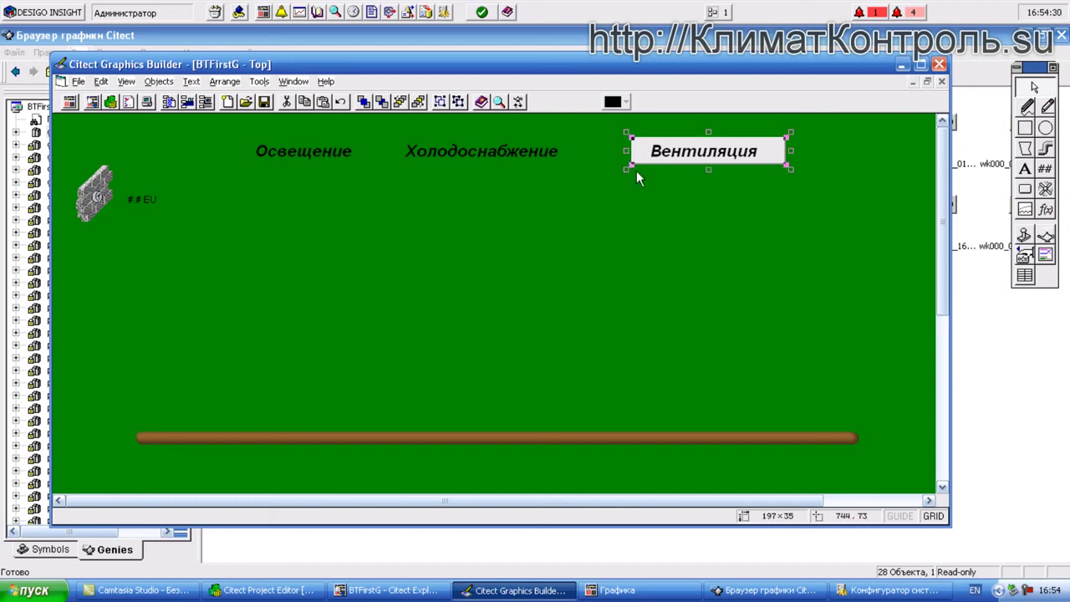
drag(636, 173, 442, 213)
drag(98, 199, 255, 324)
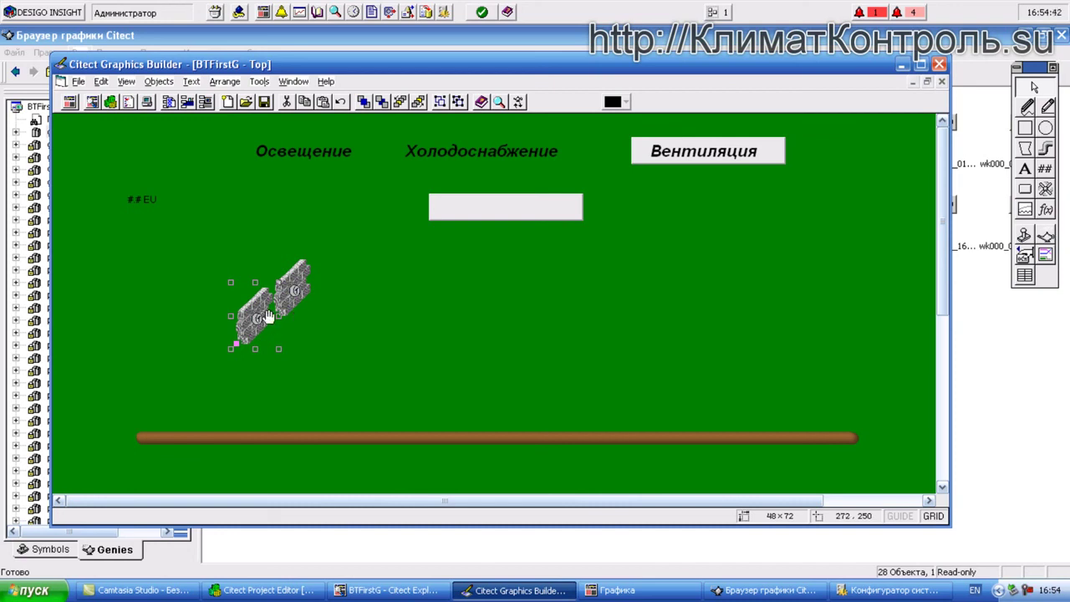
drag(268, 317, 264, 324)
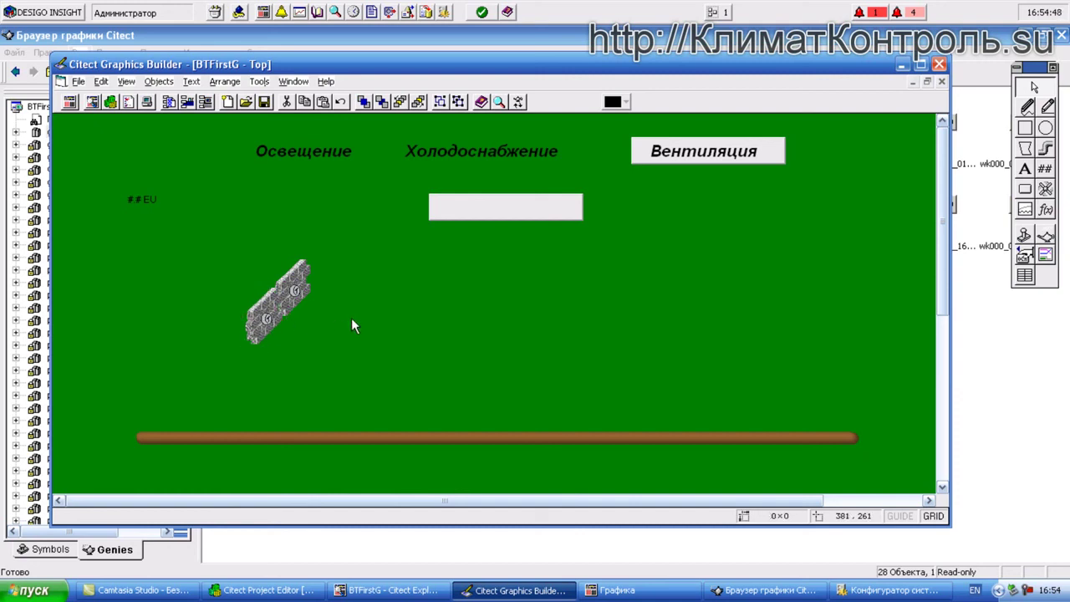
click(268, 318)
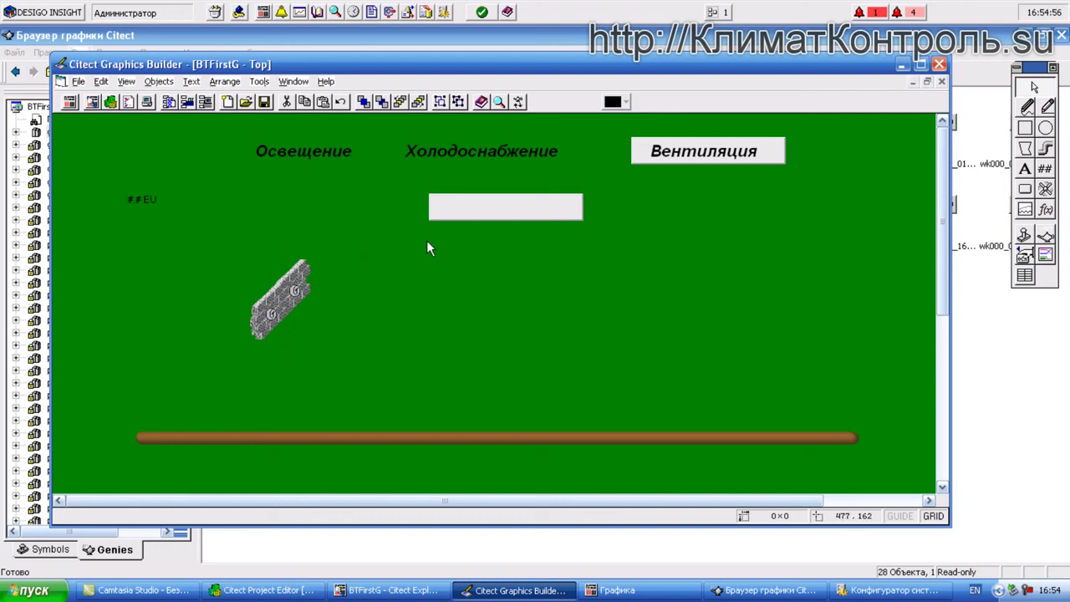
Put grey rectangles behind Освещение and Холодоснабжение, widening the second to fit its text.
drag(490, 206, 291, 148)
click(382, 102)
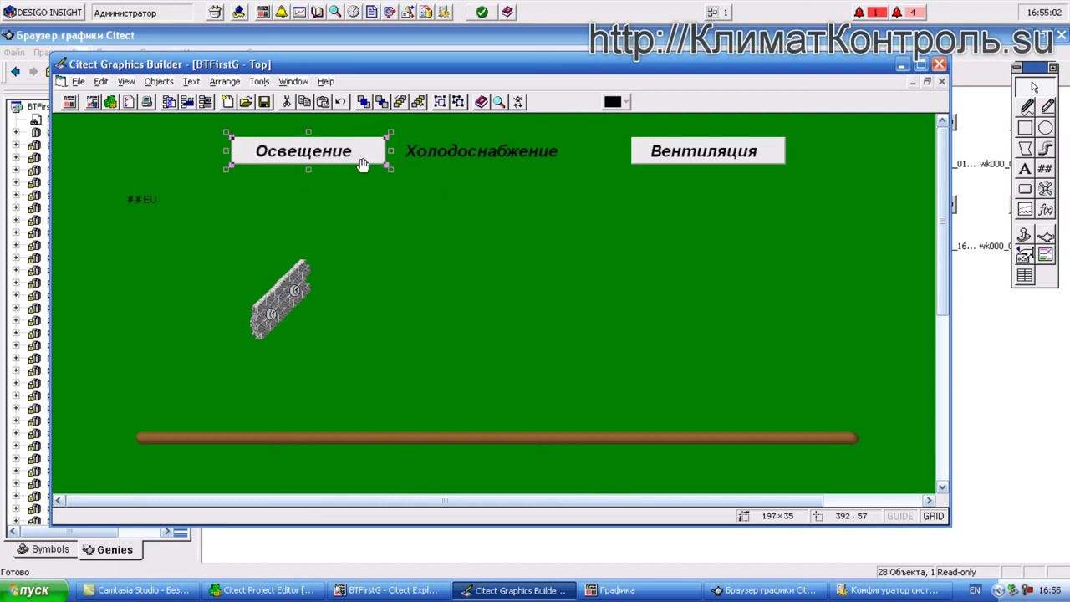
drag(362, 164, 478, 160)
click(382, 101)
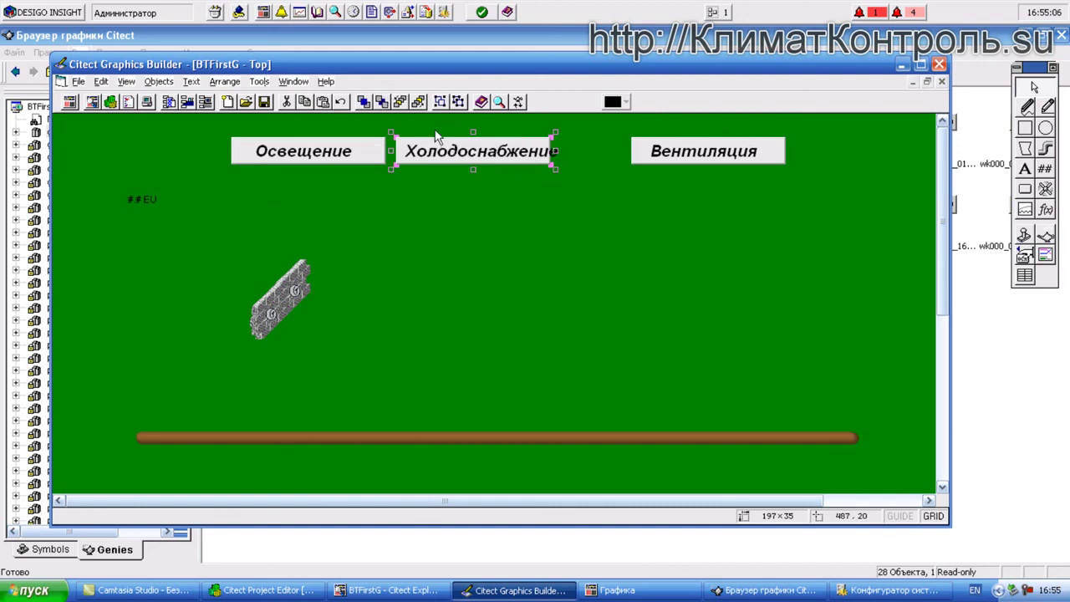
drag(554, 150, 569, 152)
Move the Вентиляция button to the left end of the heading row.
click(623, 197)
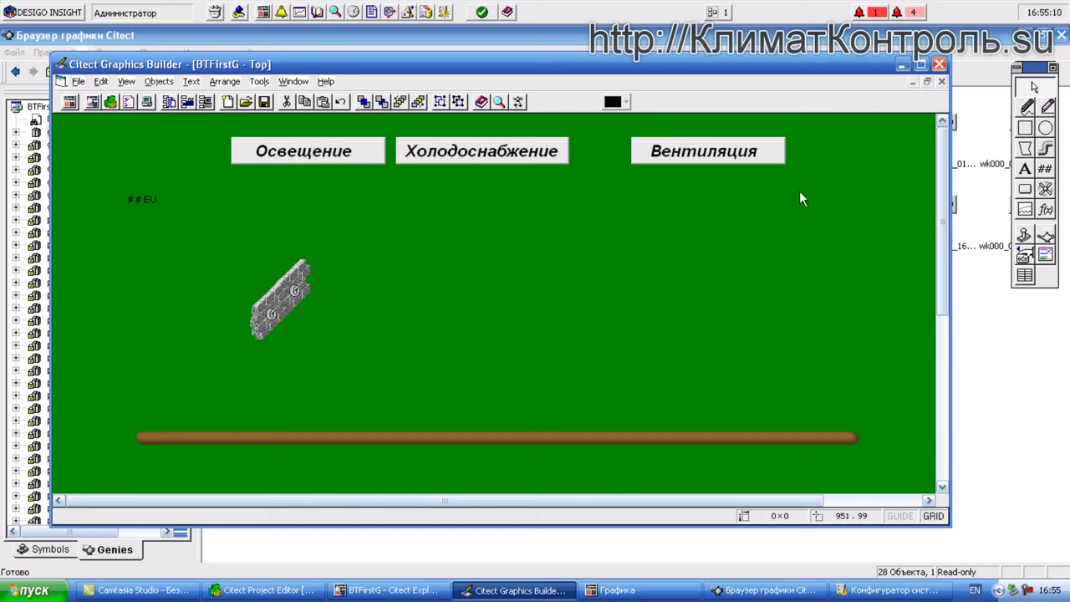
drag(801, 195, 612, 122)
drag(681, 157, 629, 157)
click(584, 221)
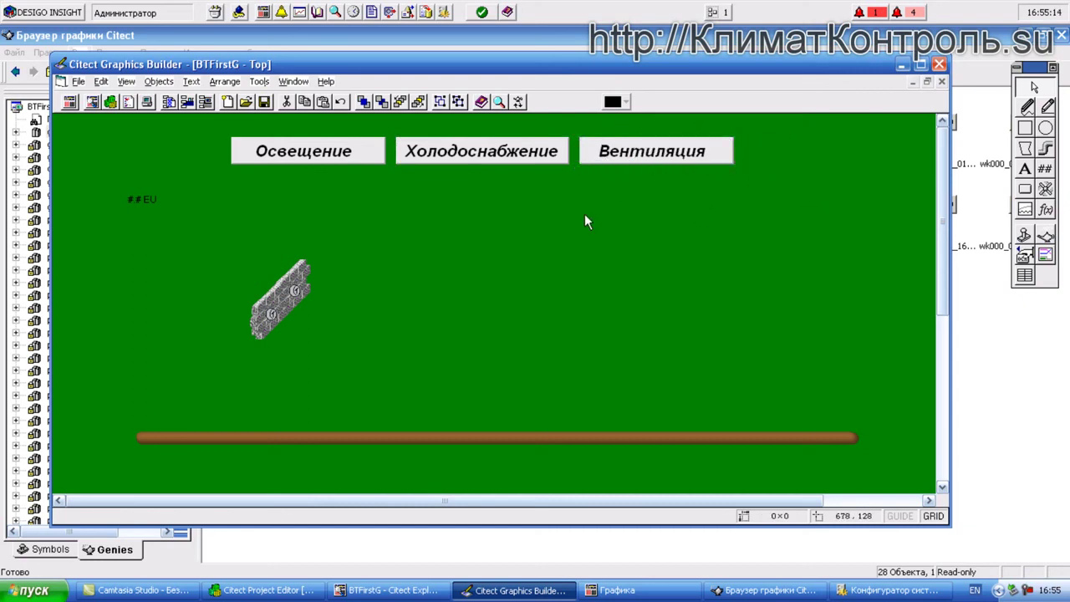
drag(770, 188, 99, 157)
click(204, 240)
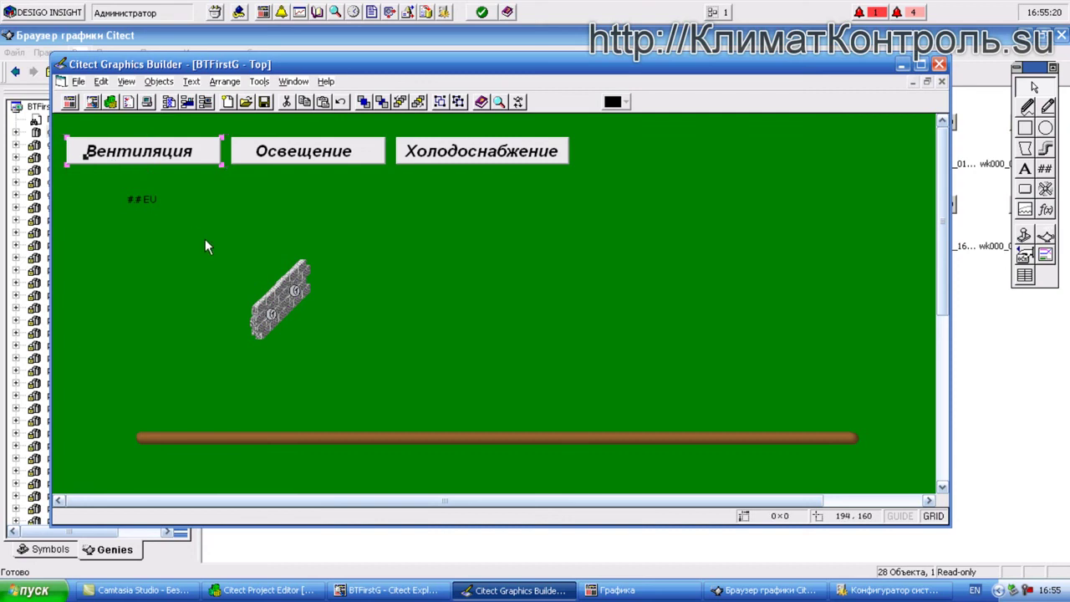
Move the wall genie to the upper left under Вентиляция, with the ##EU label beside it.
drag(372, 366, 208, 254)
drag(292, 293, 137, 241)
drag(147, 203, 258, 246)
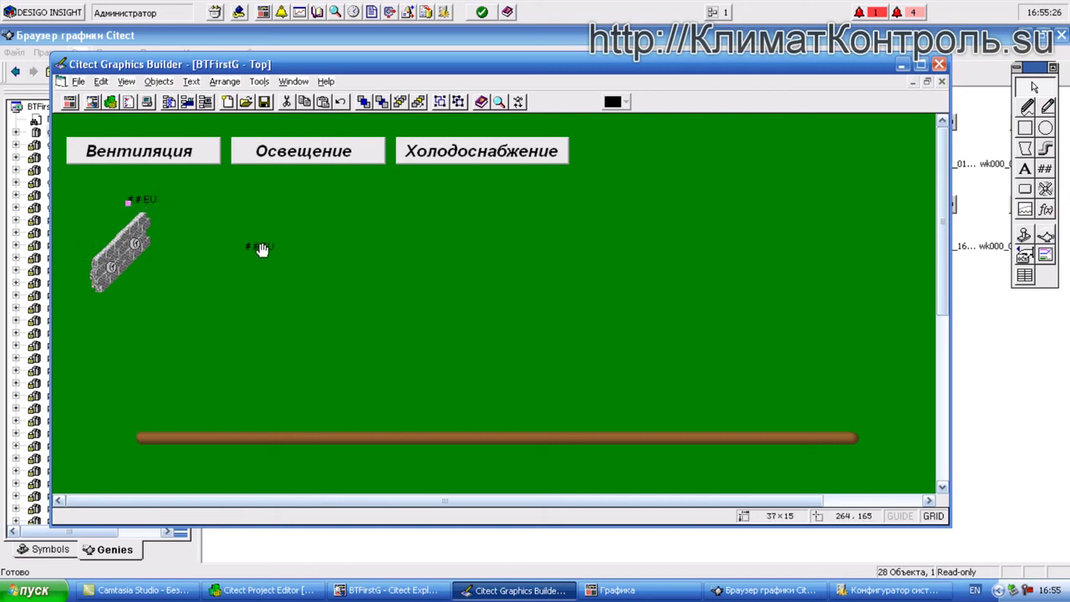
drag(196, 295, 81, 198)
drag(130, 241, 130, 203)
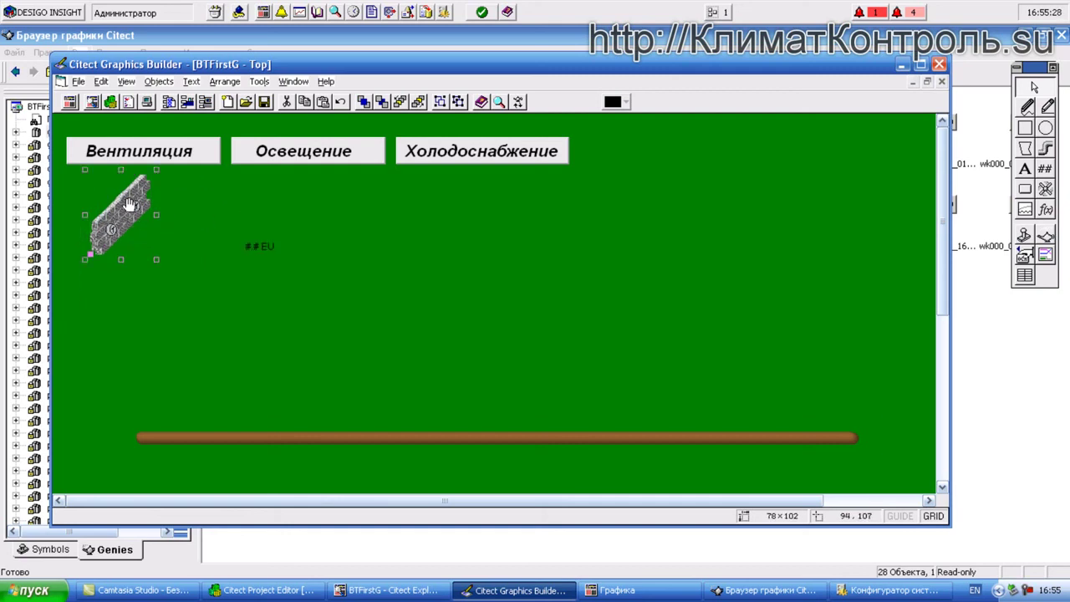
drag(269, 245, 186, 228)
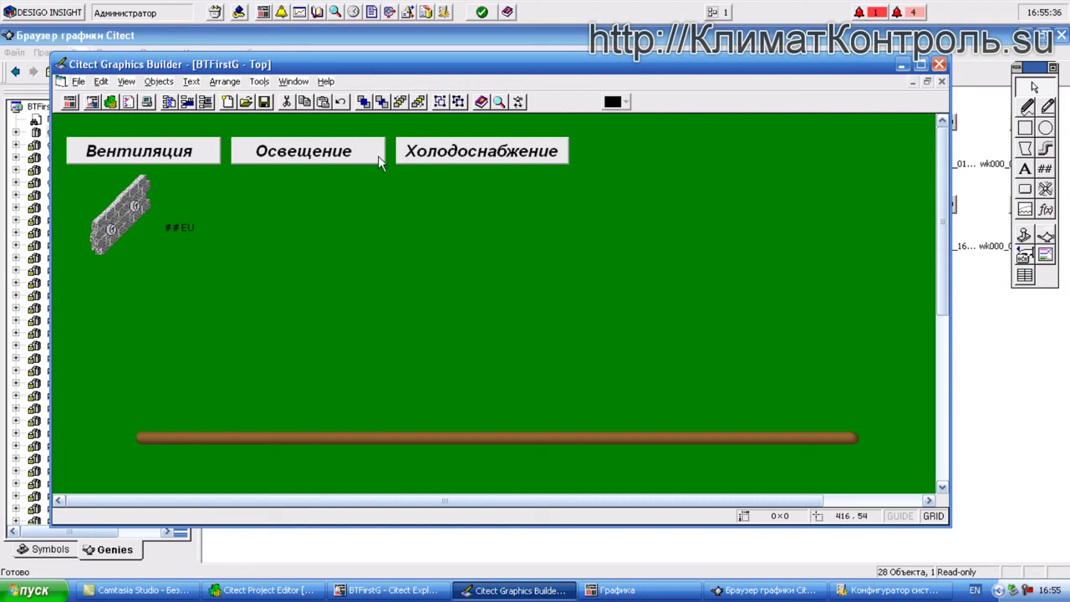
Set the Освещение button's Page to Display to Light.
click(220, 165)
double_click(220, 164)
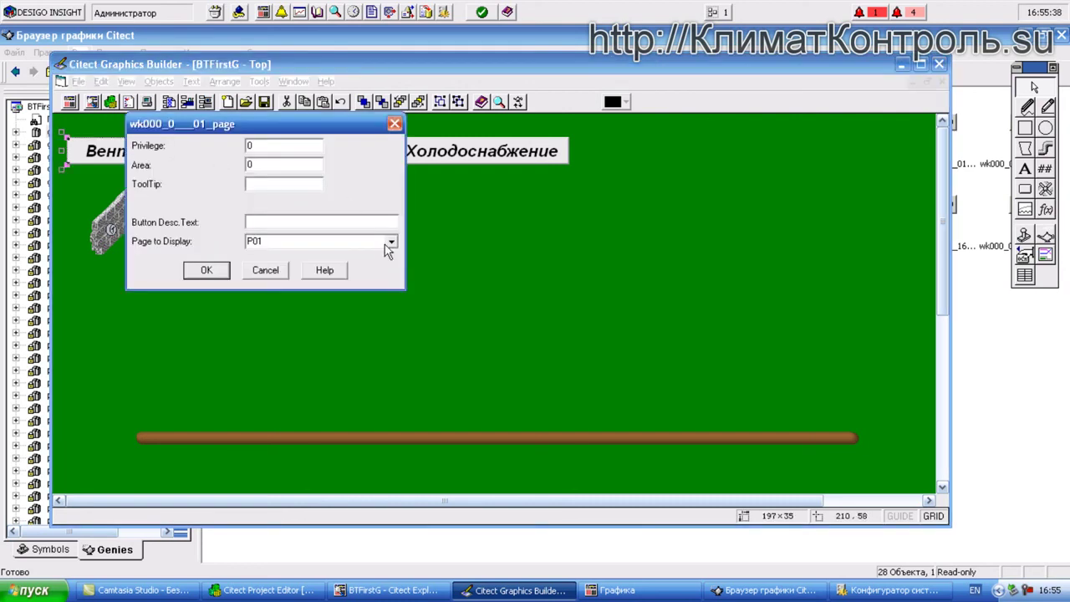
click(265, 267)
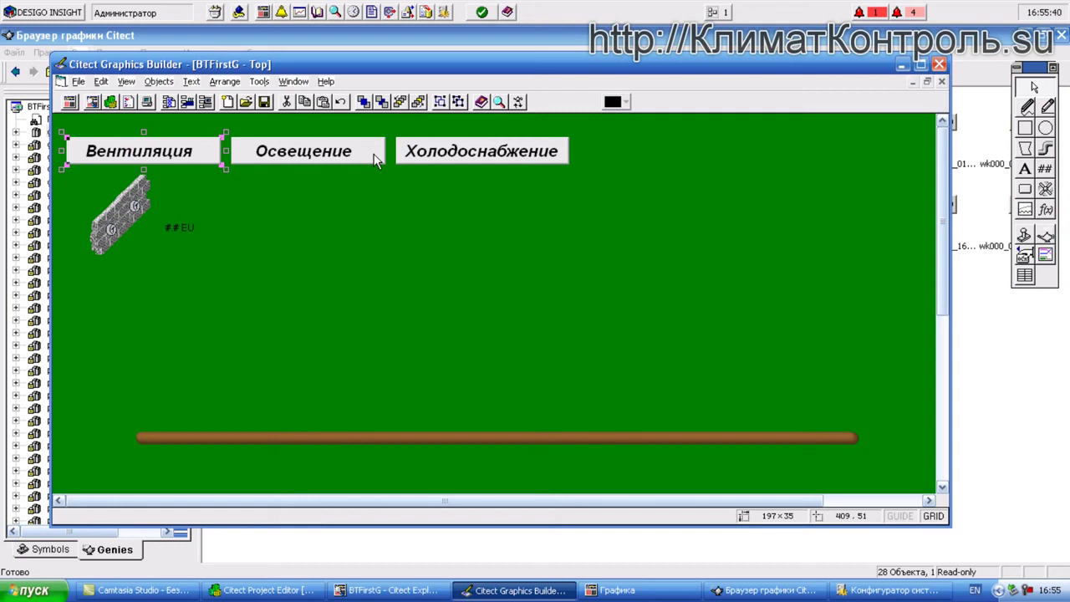
double_click(375, 162)
double_click(434, 236)
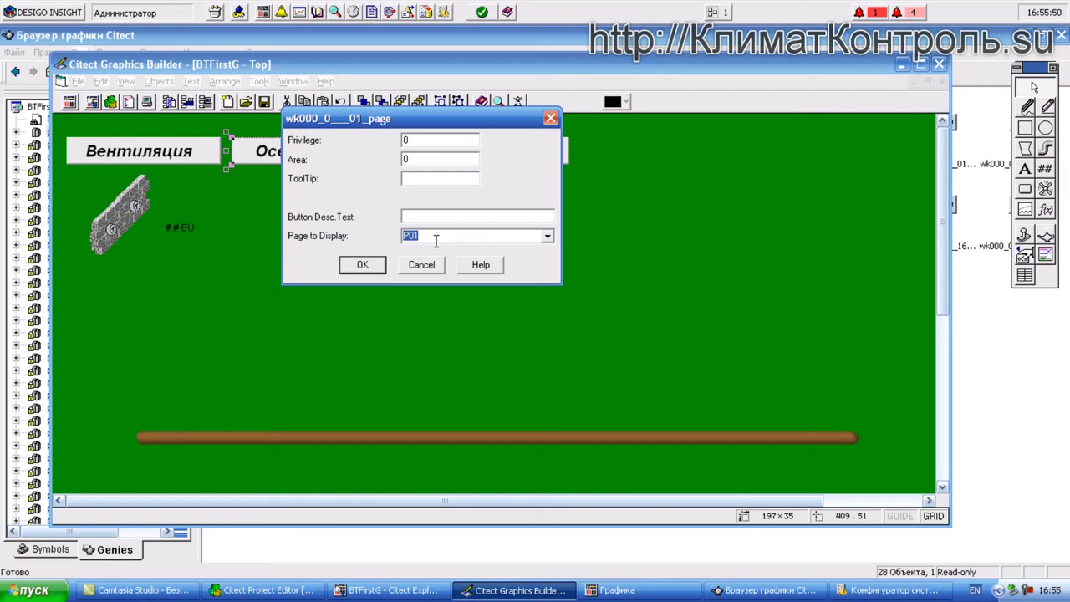
text(L)
text(ight)
click(364, 266)
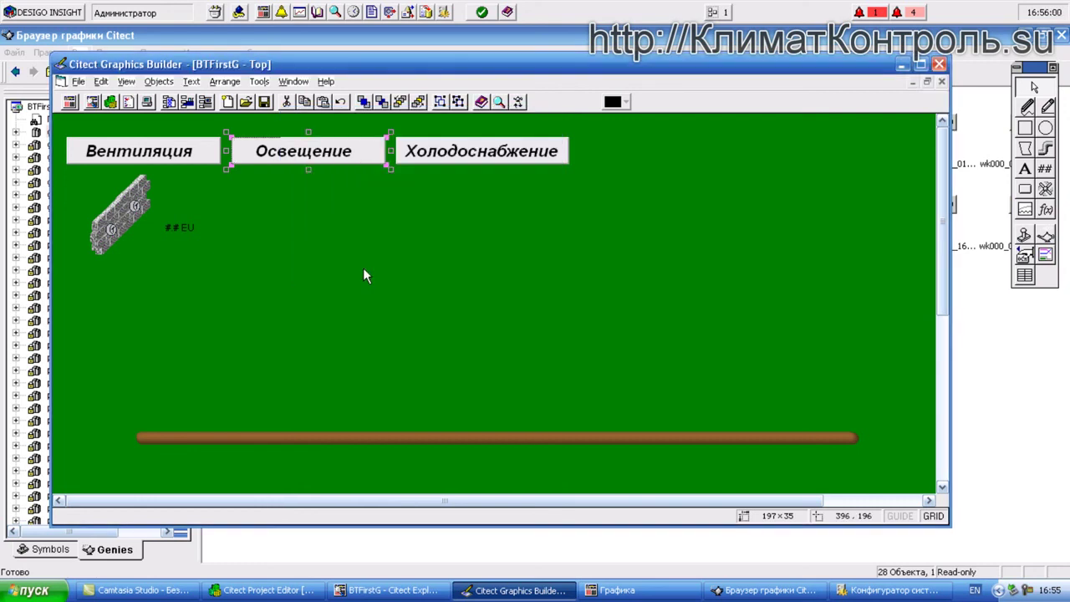
Change the Холодоснабжение button's Page to Display from P01 to Cool.
click(404, 159)
double_click(404, 159)
double_click(463, 241)
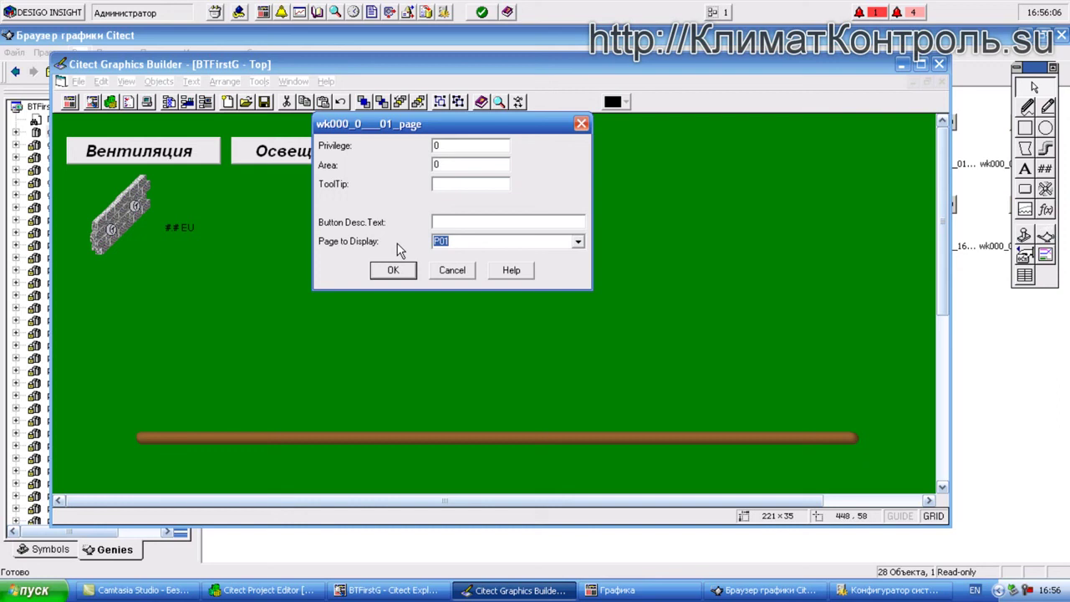
text(Cool)
click(397, 271)
click(420, 254)
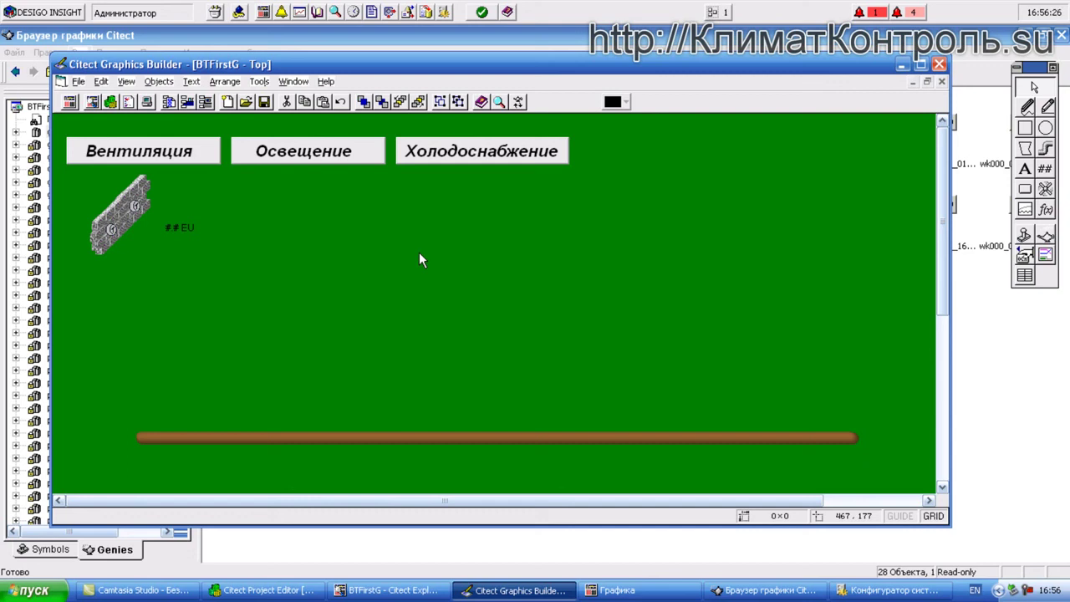
Save the page, then save it as P01 in the BTFirstG project.
click(265, 102)
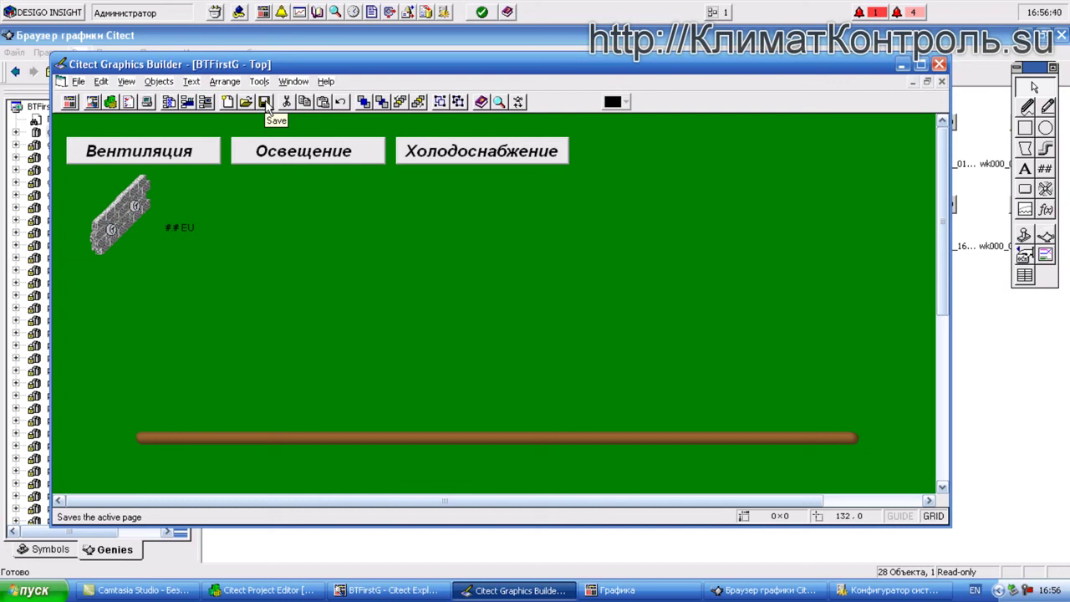
click(79, 82)
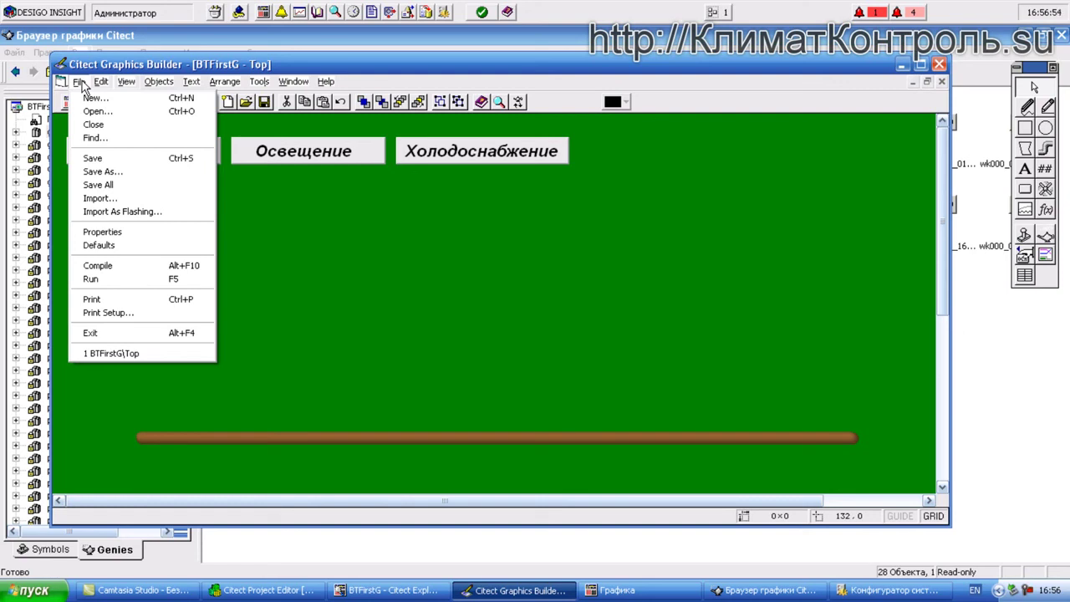
click(152, 179)
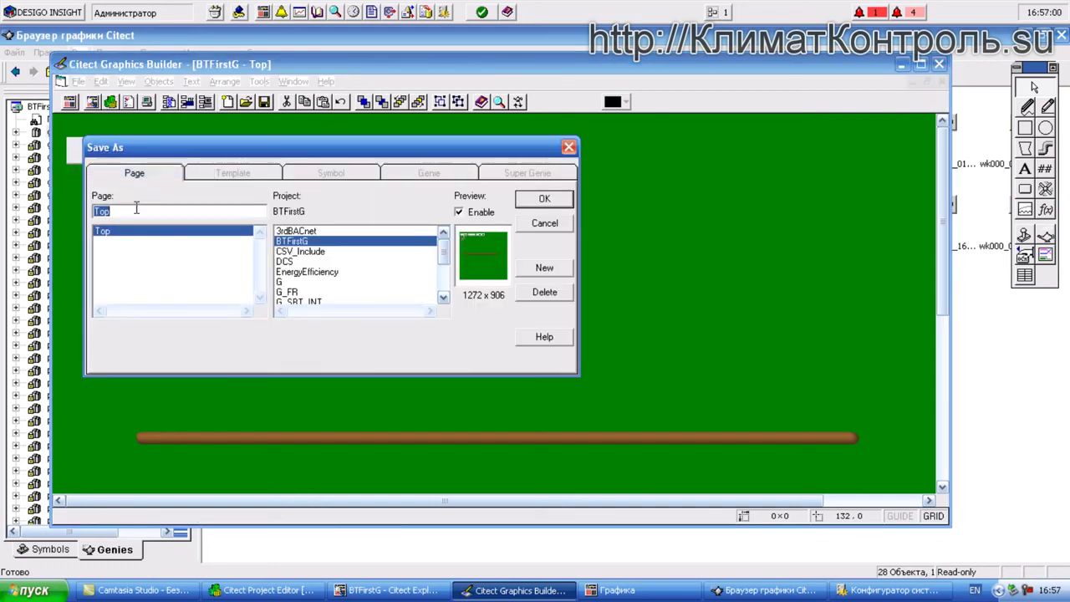
drag(136, 210, 88, 213)
text(P01)
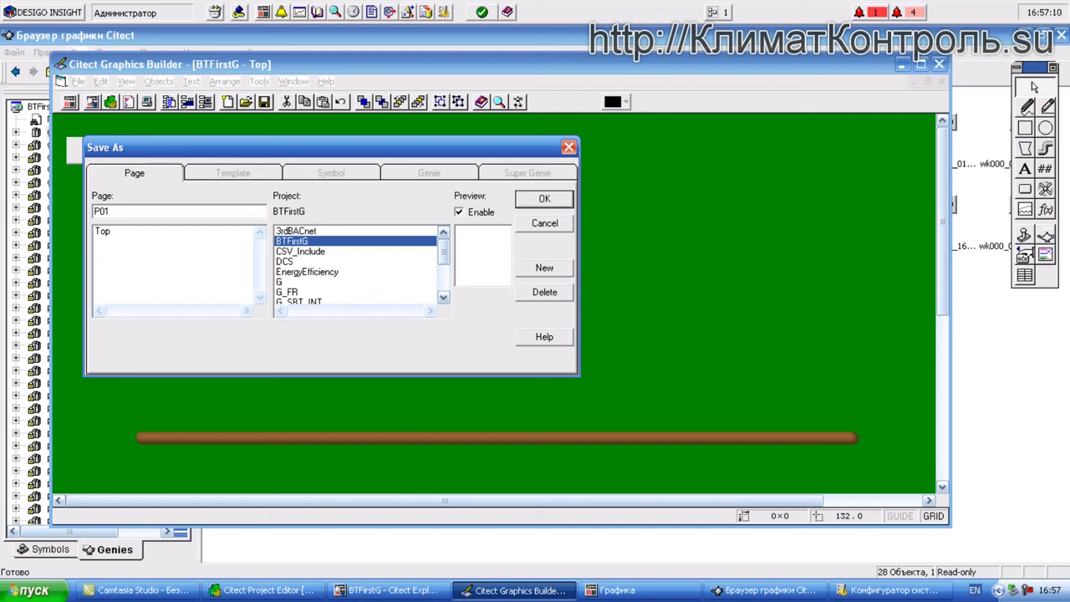
click(542, 204)
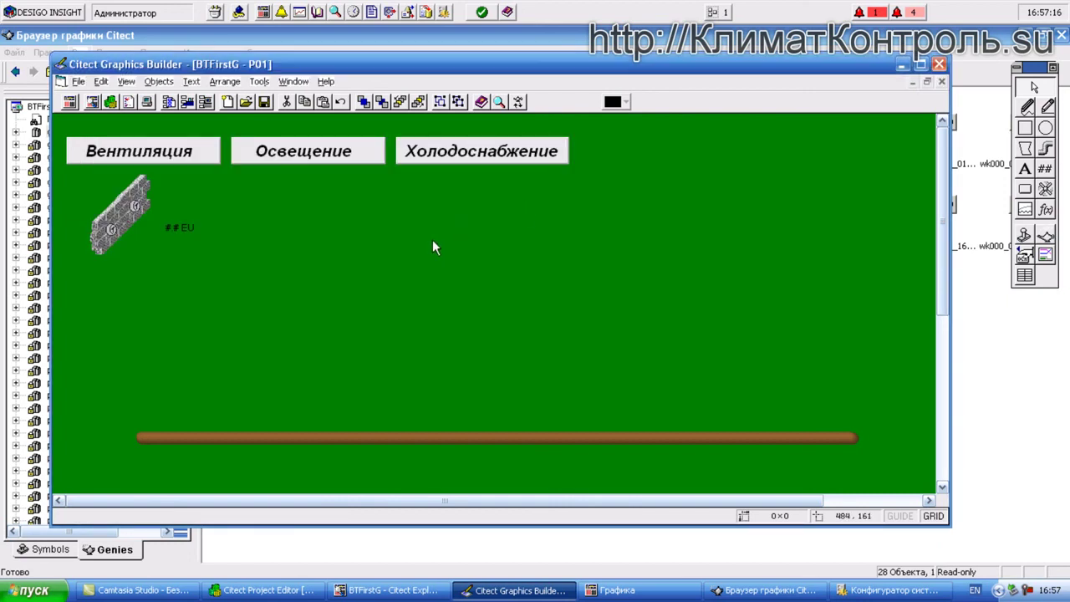
Save page P01 and delete its three menu buttons.
click(265, 101)
drag(605, 168, 58, 124)
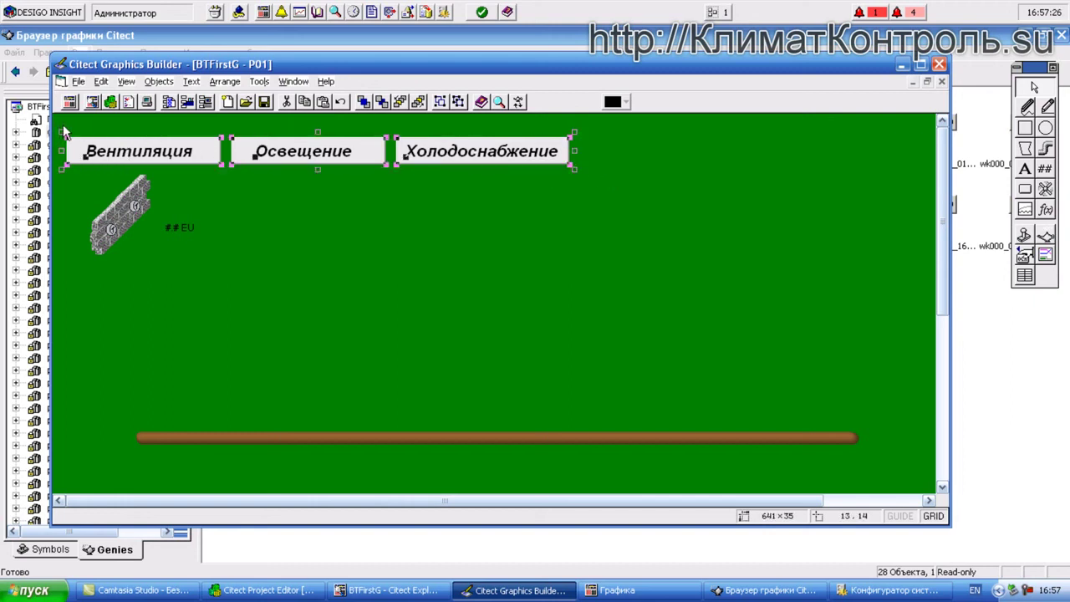
key(Delete)
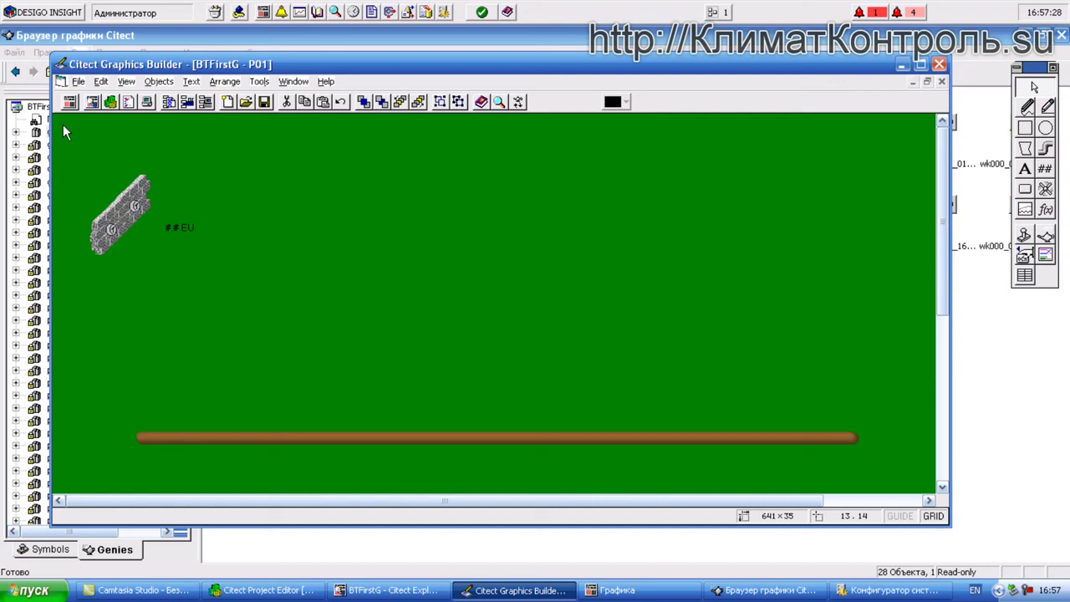
Set the page's window title to P01 in its page properties and apply.
right_click(301, 230)
click(343, 319)
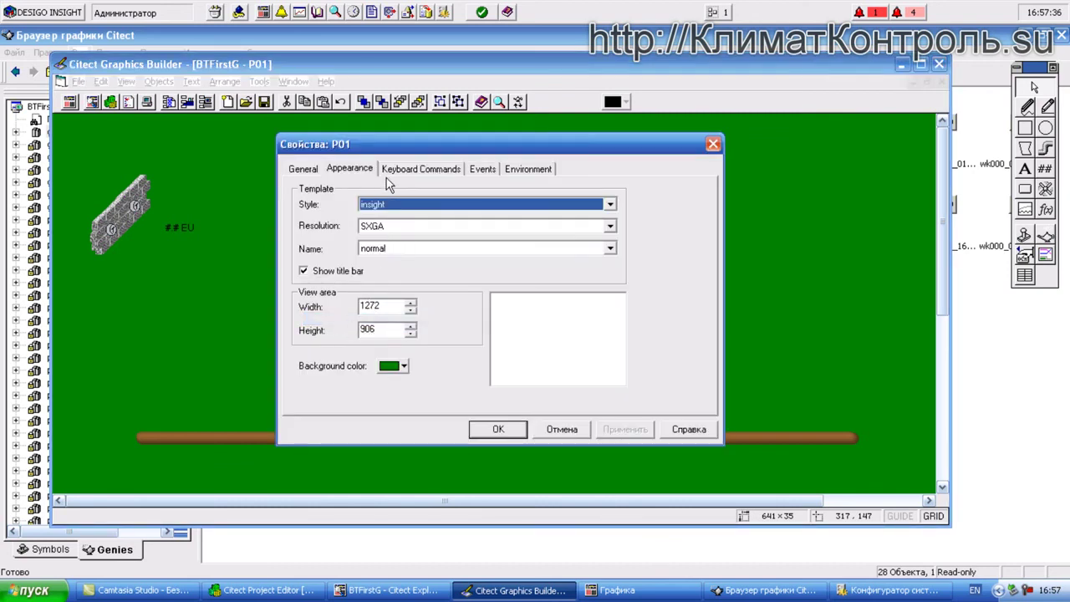
click(304, 170)
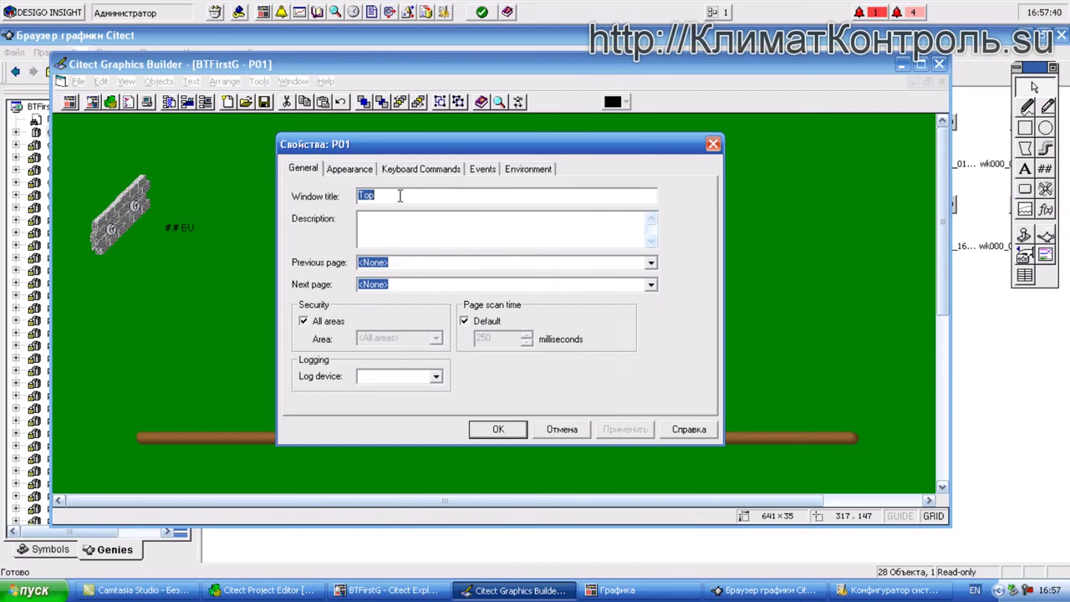
text(P01)
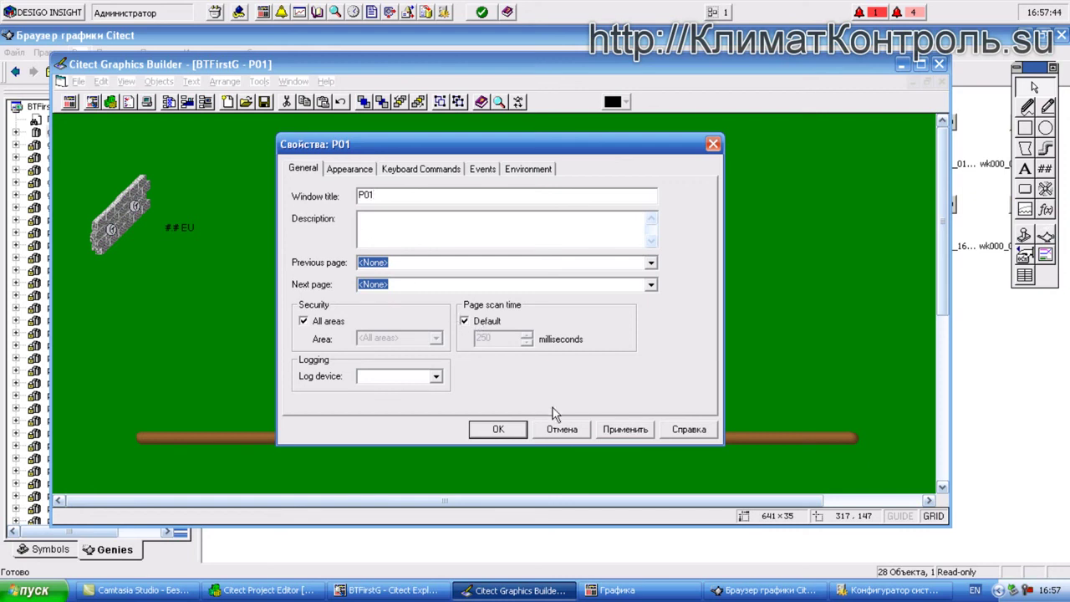
click(629, 429)
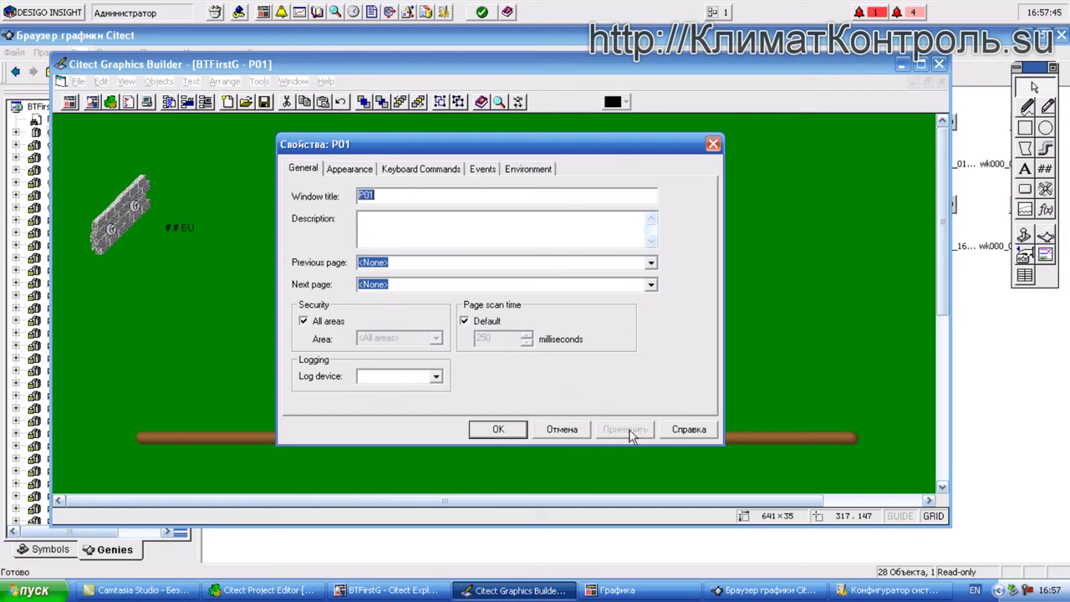
click(504, 433)
click(502, 433)
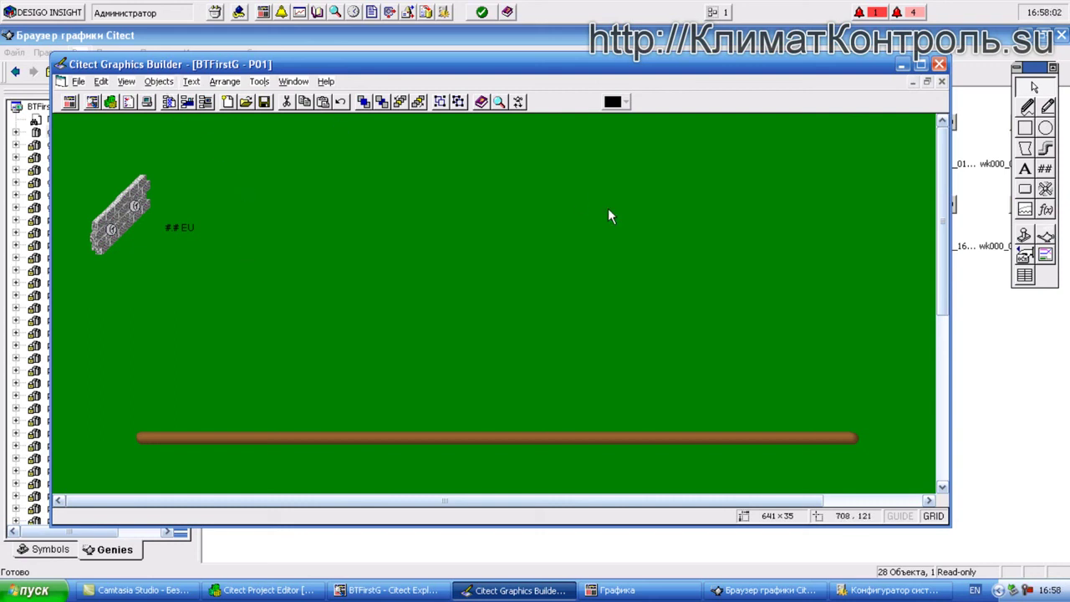
Close the System Configurator and return to the genie browser's g1_ye000 [Buttons] list with nothing selected.
click(872, 595)
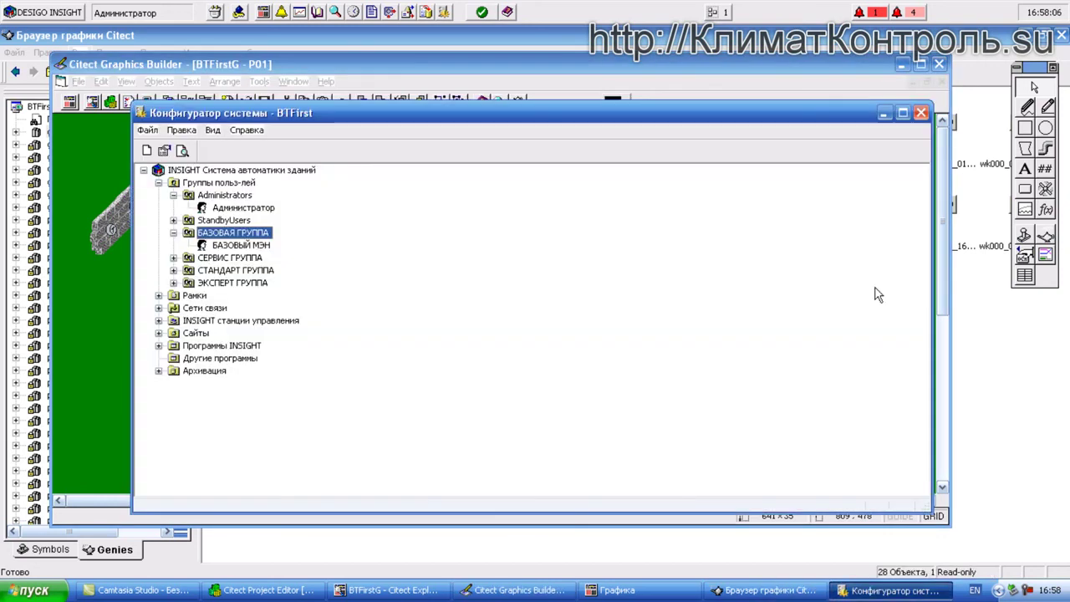
click(920, 112)
click(788, 594)
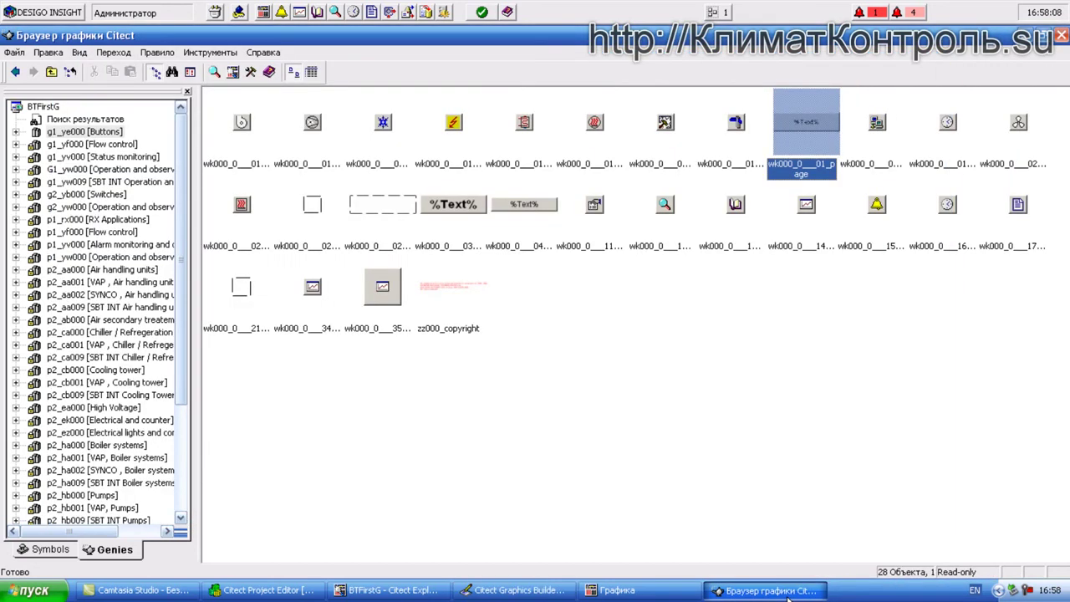
click(715, 487)
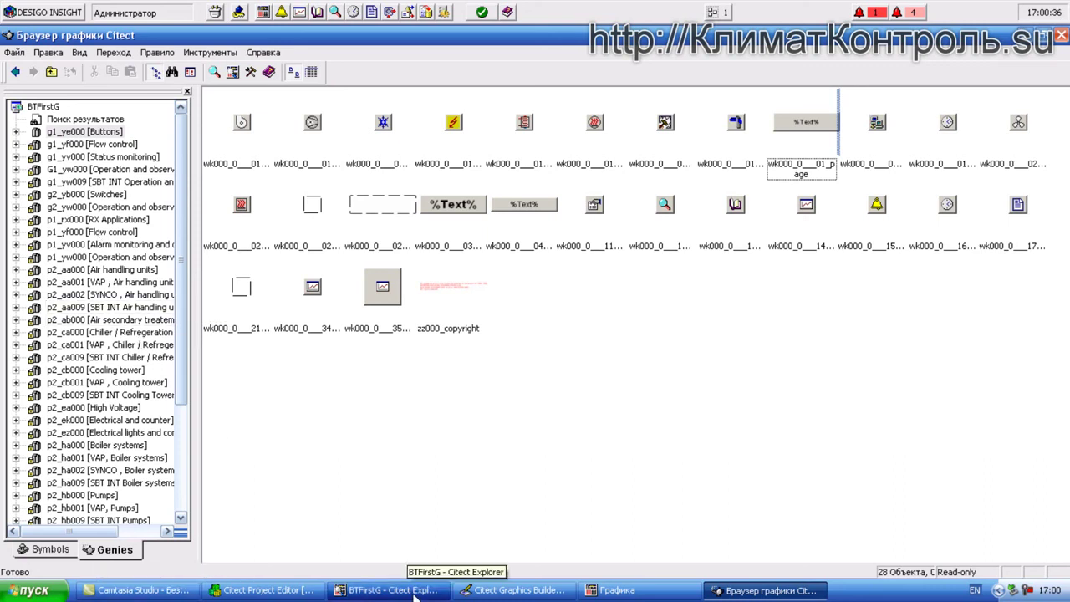
Open the p2_ya000 [Sensors] category and select the ca100_4_tz01_sg sensor genie.
click(513, 590)
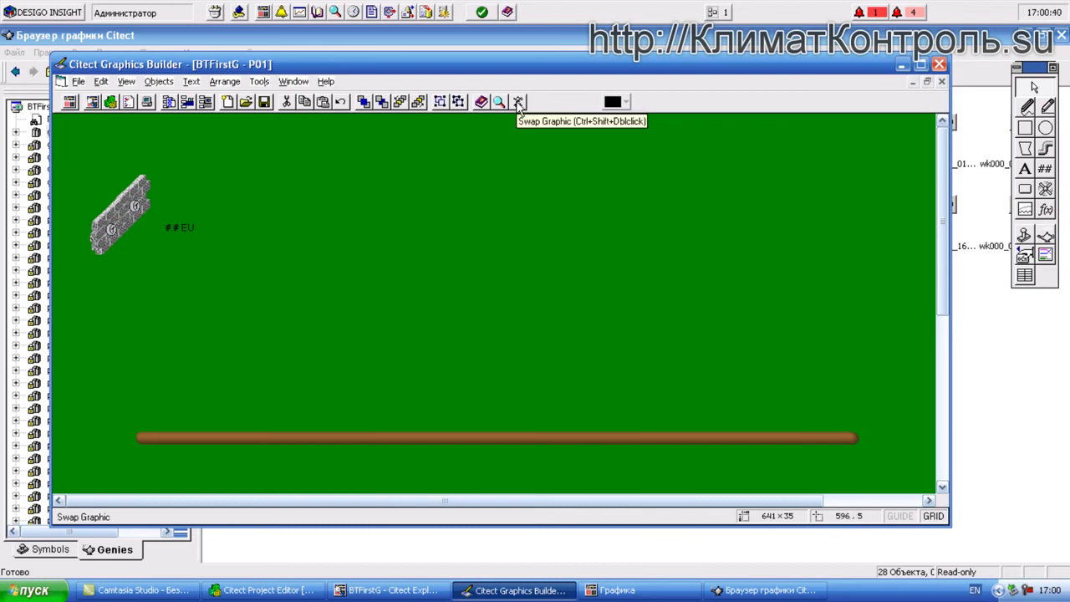
click(774, 590)
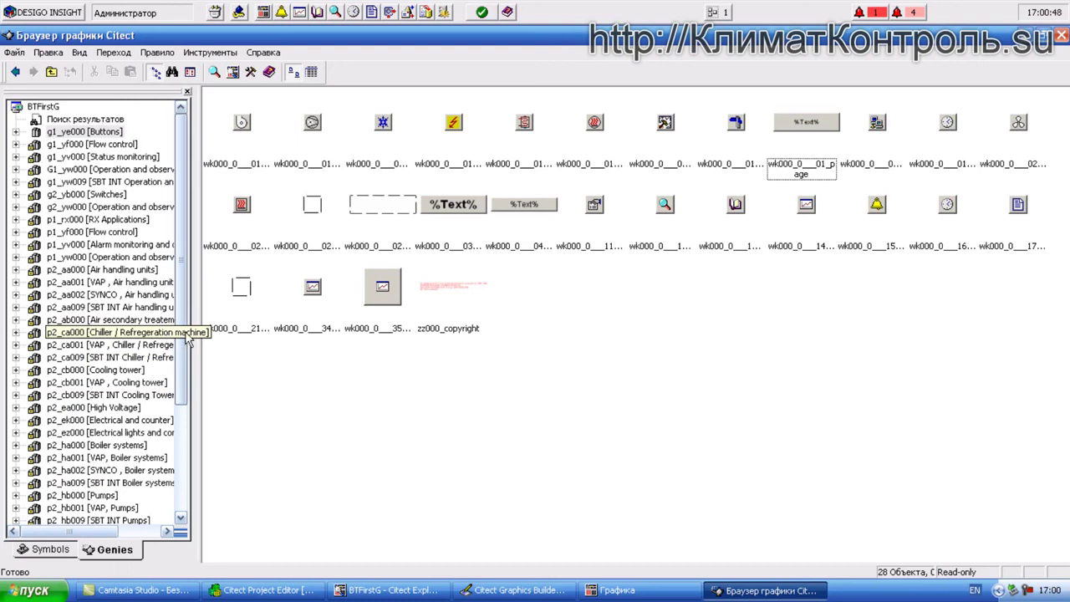
drag(185, 336, 197, 489)
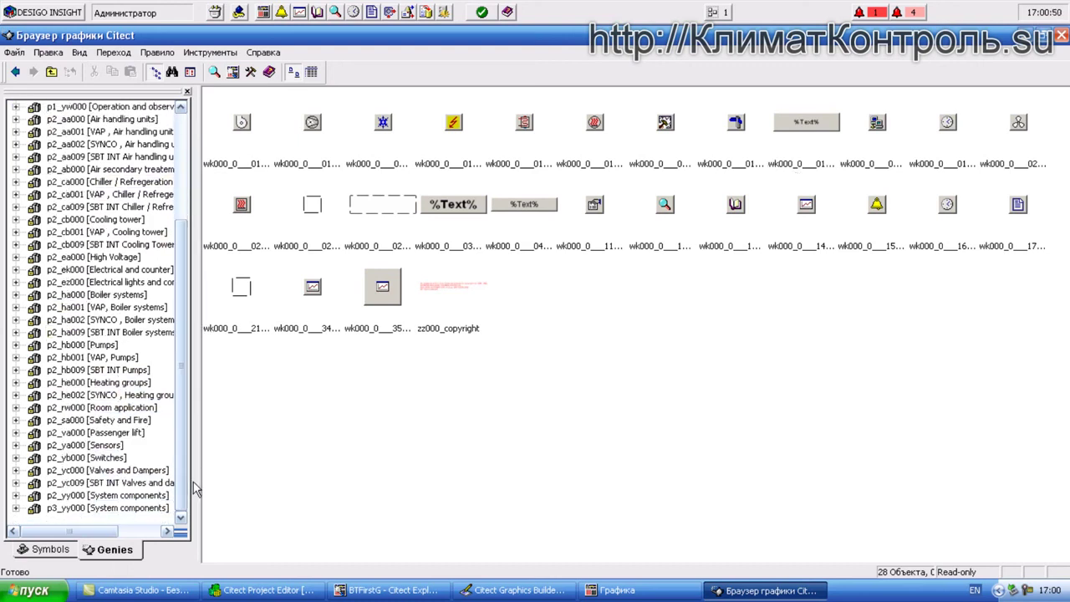
click(113, 449)
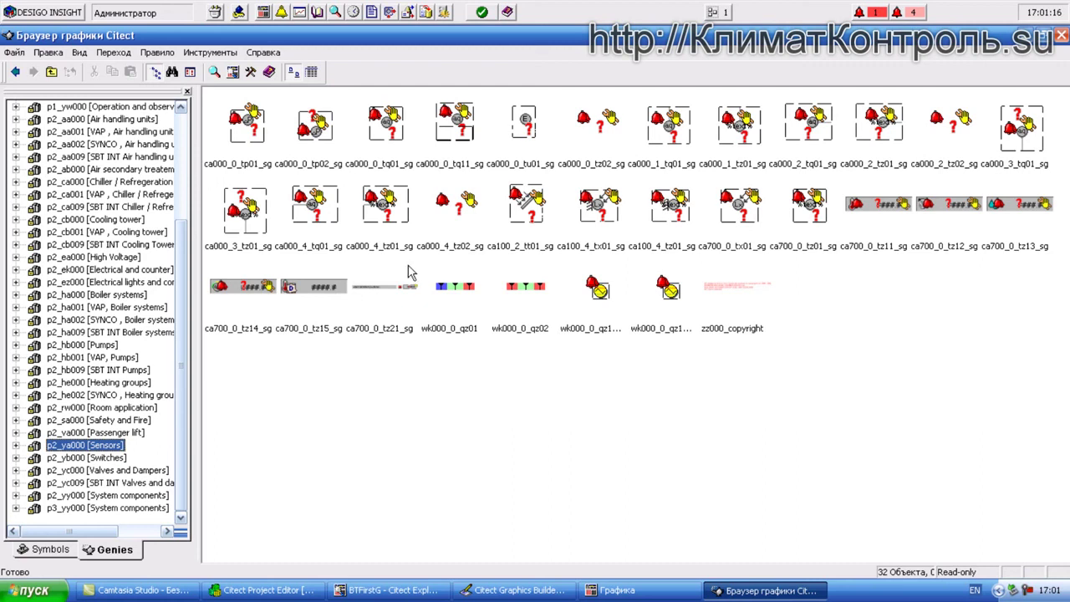
click(608, 213)
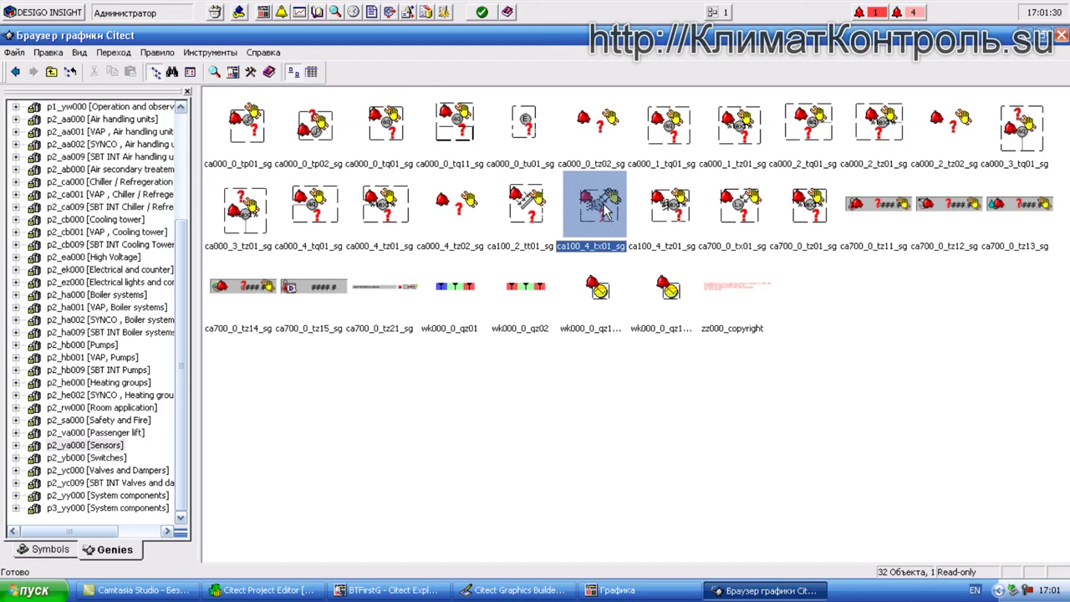
click(671, 209)
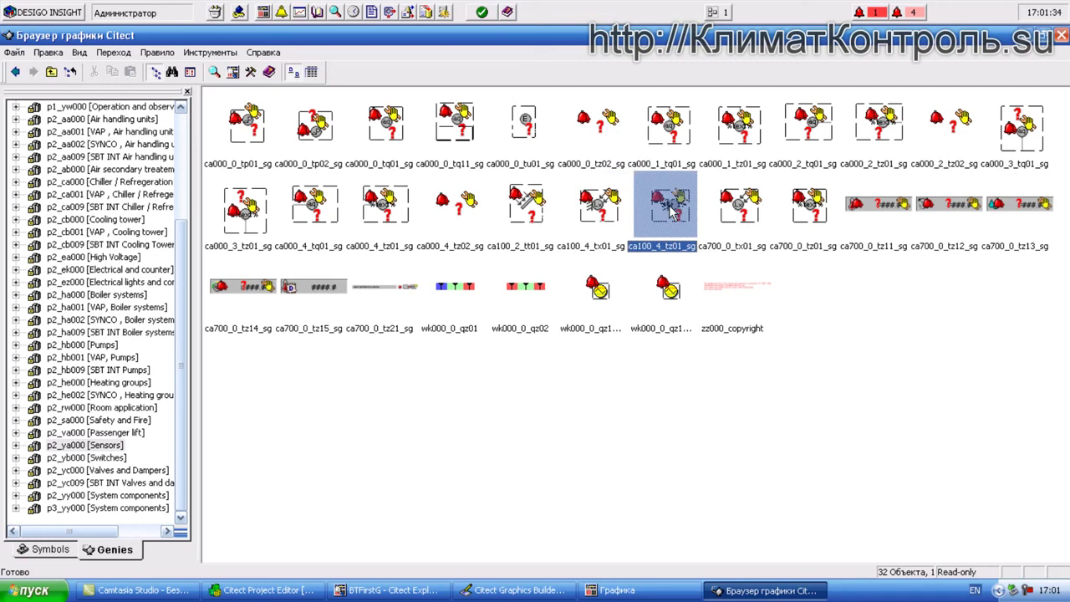
Paste the ca100_4_tz01_sg genie onto P01 and move its parameter form aside to reveal it.
double_click(670, 209)
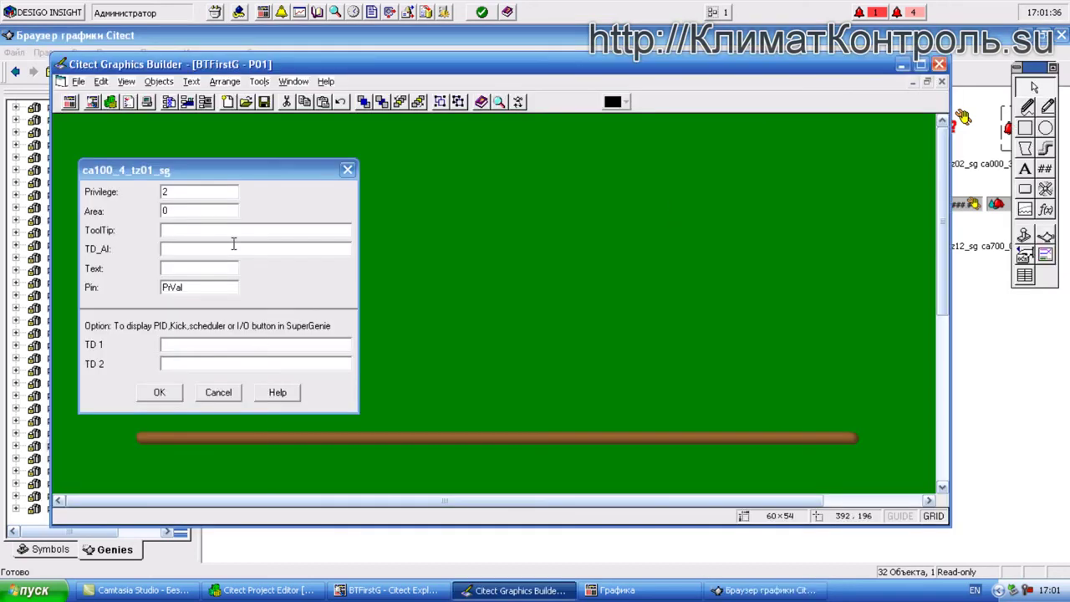
drag(219, 174, 450, 183)
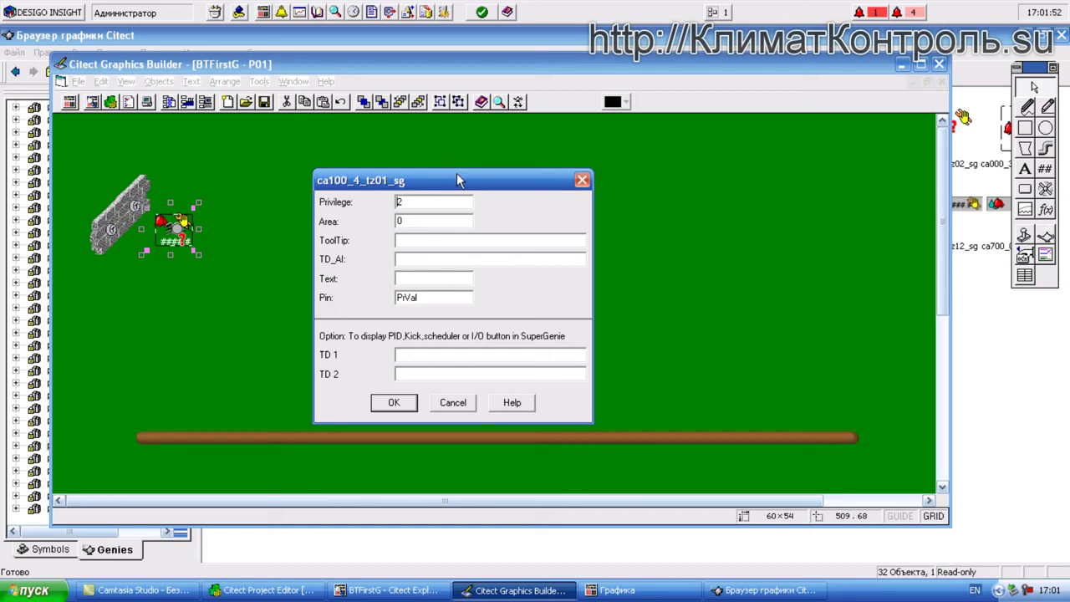
drag(457, 173, 502, 154)
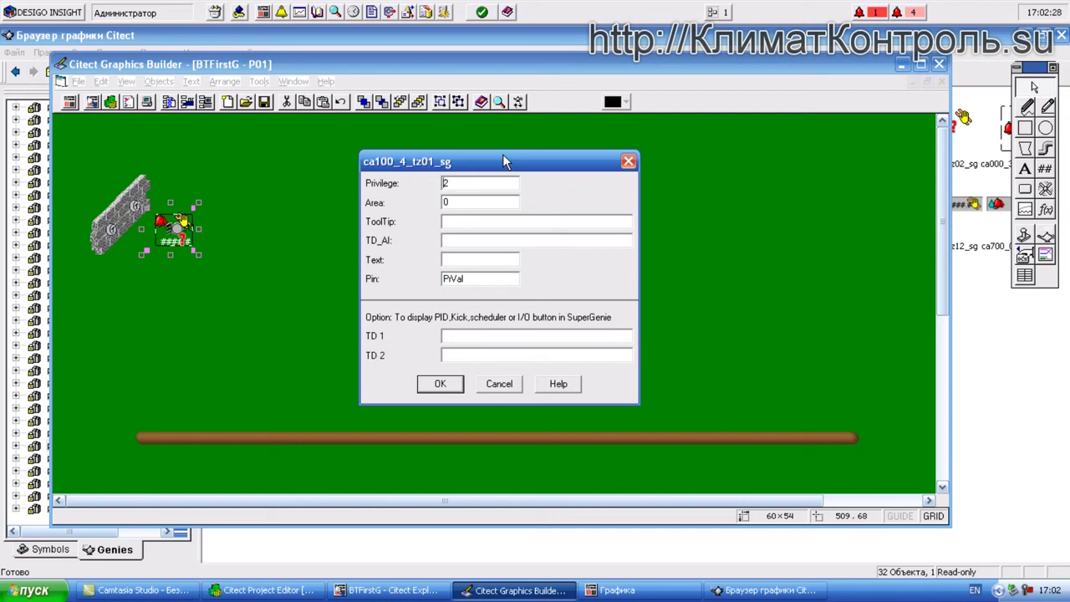
Close the genie form unchanged and move the sensor genie right of the ##EU label.
click(628, 161)
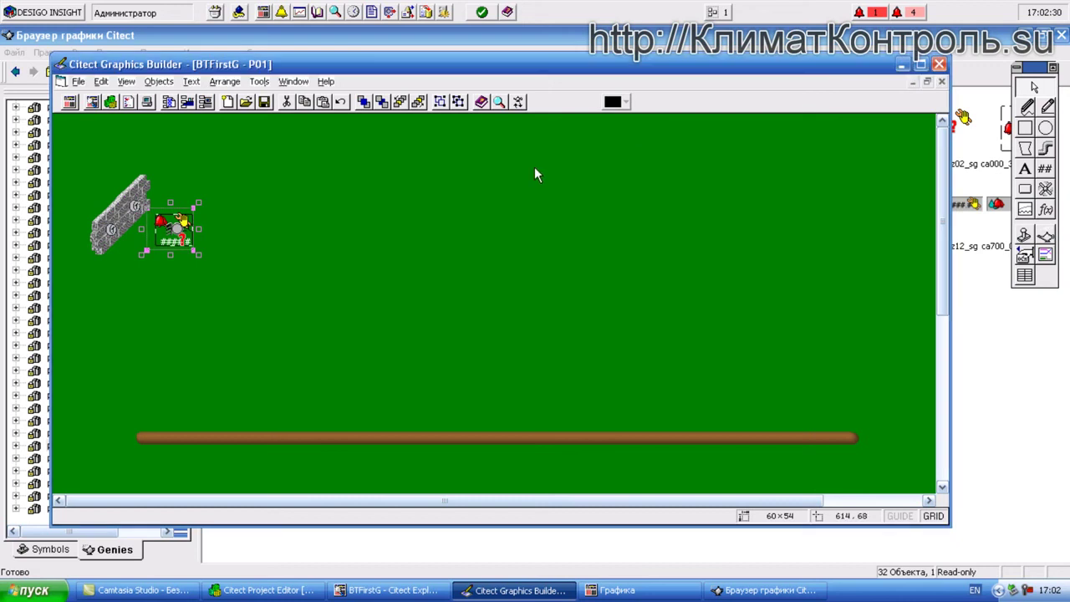
drag(173, 231, 290, 234)
click(182, 233)
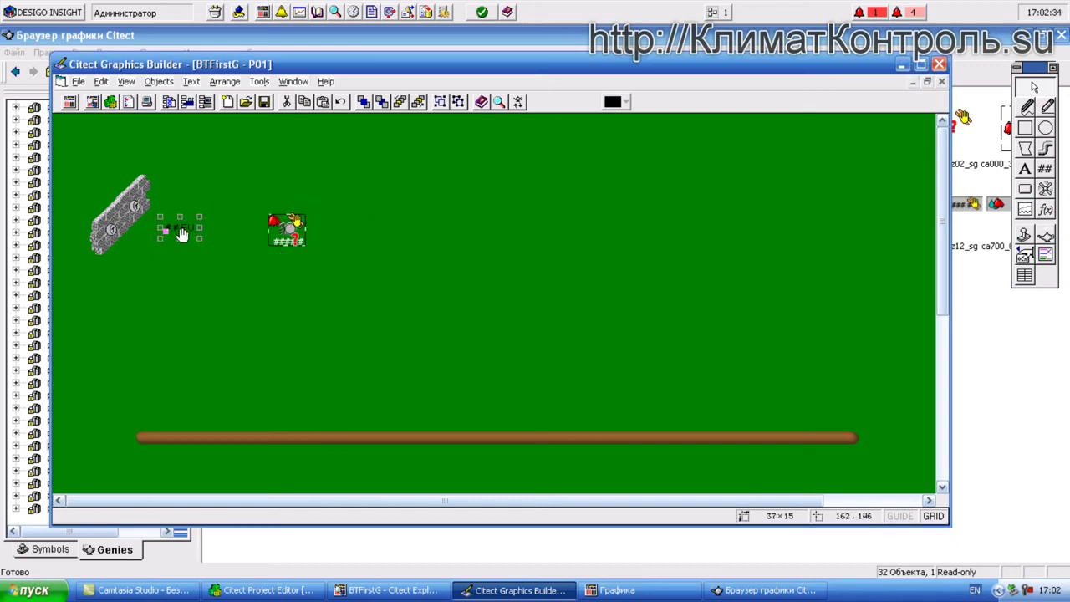
click(288, 234)
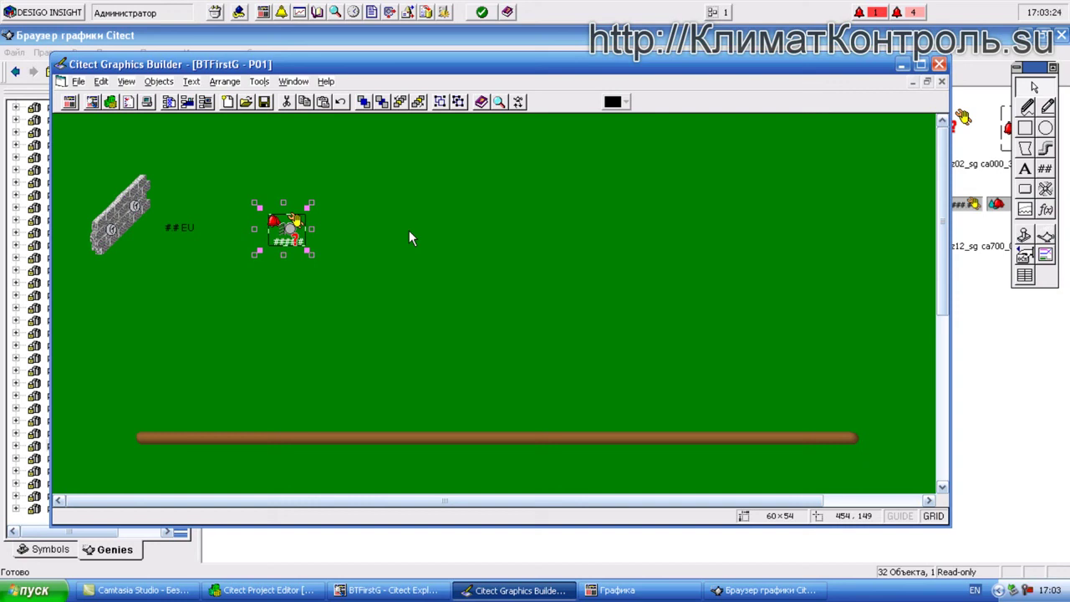
Check the ##EU text's properties, then reopen the ca100_4_tz01_sg genie's parameter form.
double_click(170, 231)
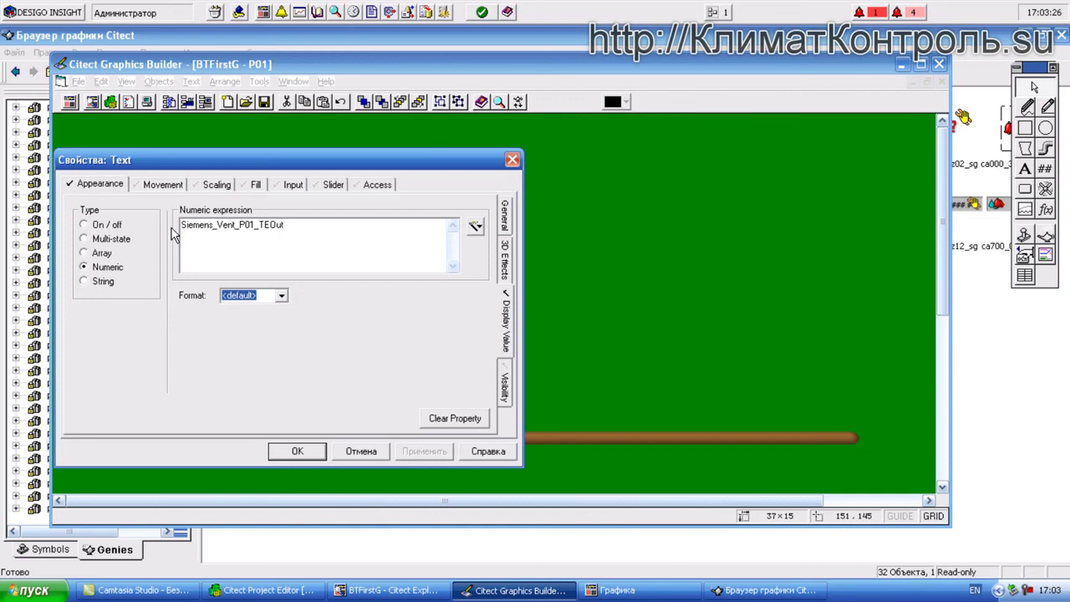
click(512, 159)
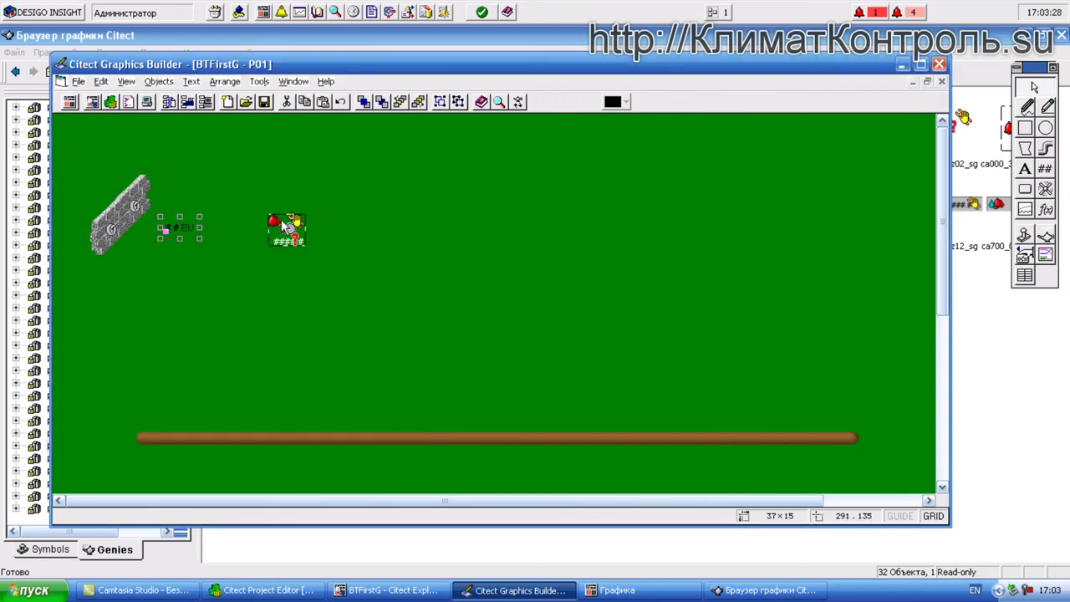
double_click(180, 226)
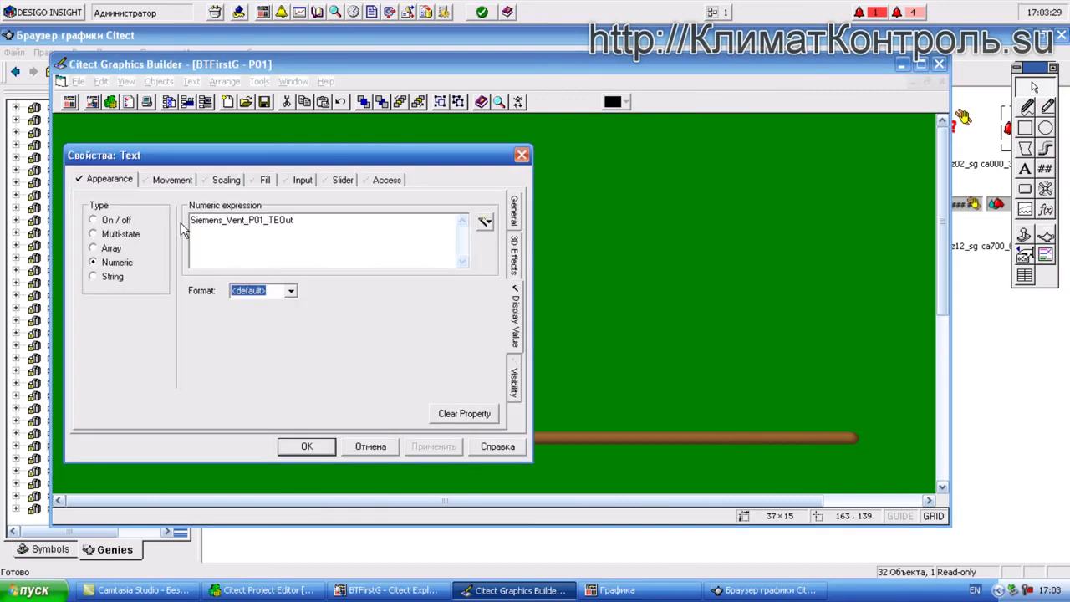
click(521, 156)
double_click(285, 230)
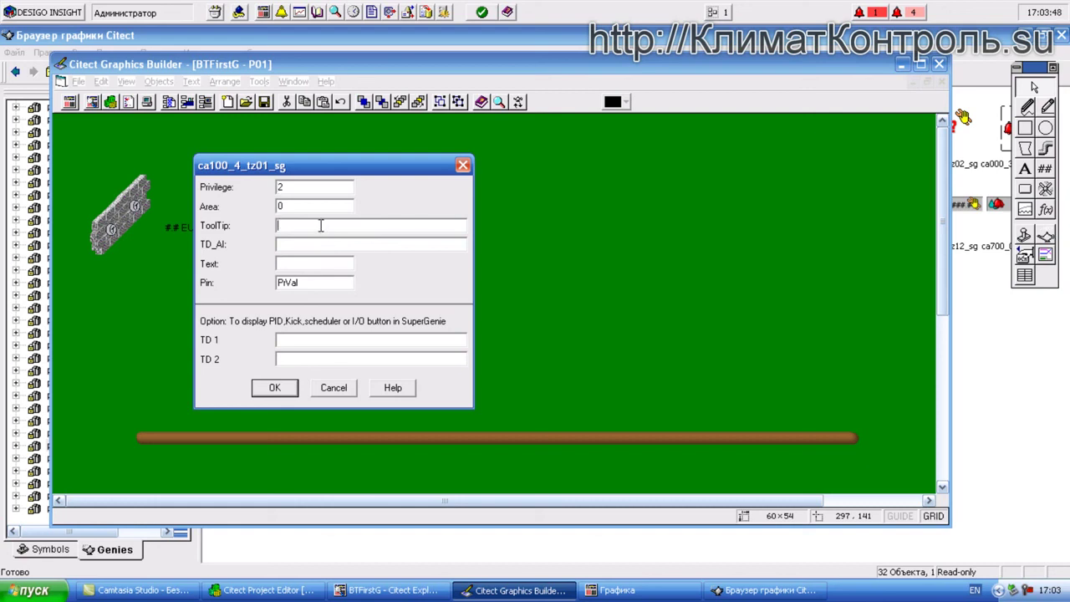
Enter @(Out temperature) as the sensor genie's ToolTip, replacing the mistyped attempts.
text(Air)
drag(327, 225, 238, 226)
text(")
key(BackSpace)
text(@)
text(())
text(Фшк)
key(BackSpace)
key(BackSpace)
key(BackSpace)
text(OAT)
key(BackSpace)
key(BackSpace)
key(BackSpace)
text(Out temp)
text(erature)
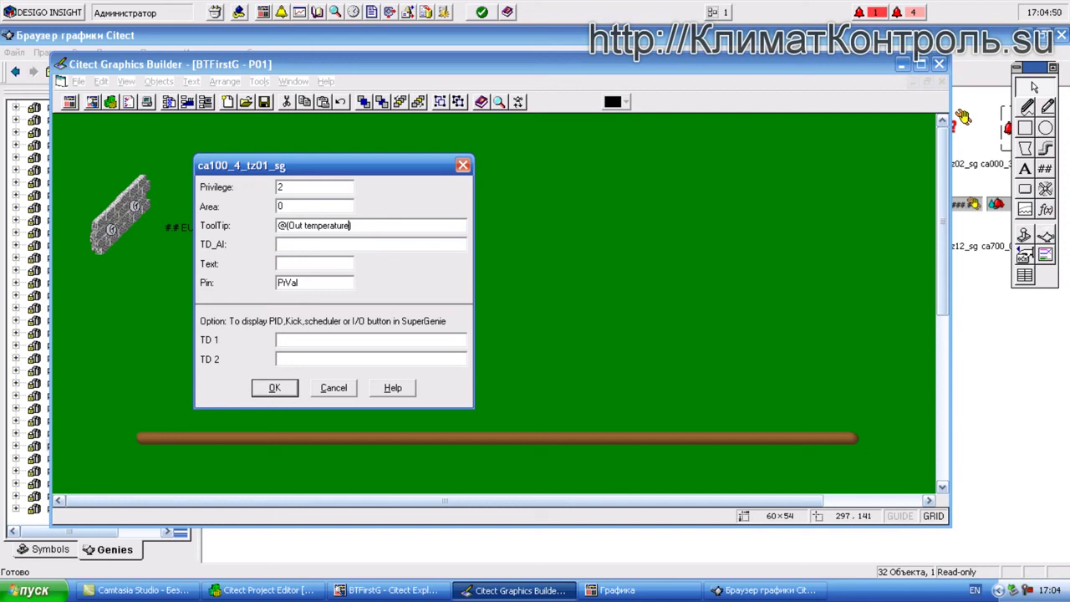
click(304, 245)
In the object catalog, browse Siemens > Vent > P01 and copy TEOut's Citect tag.
click(342, 17)
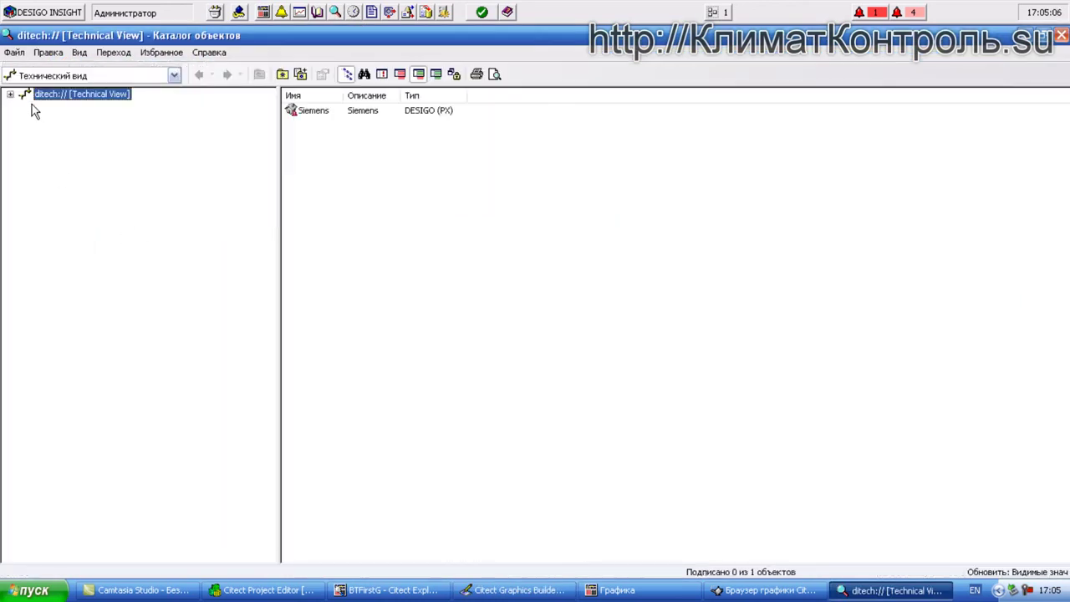
click(10, 94)
click(25, 107)
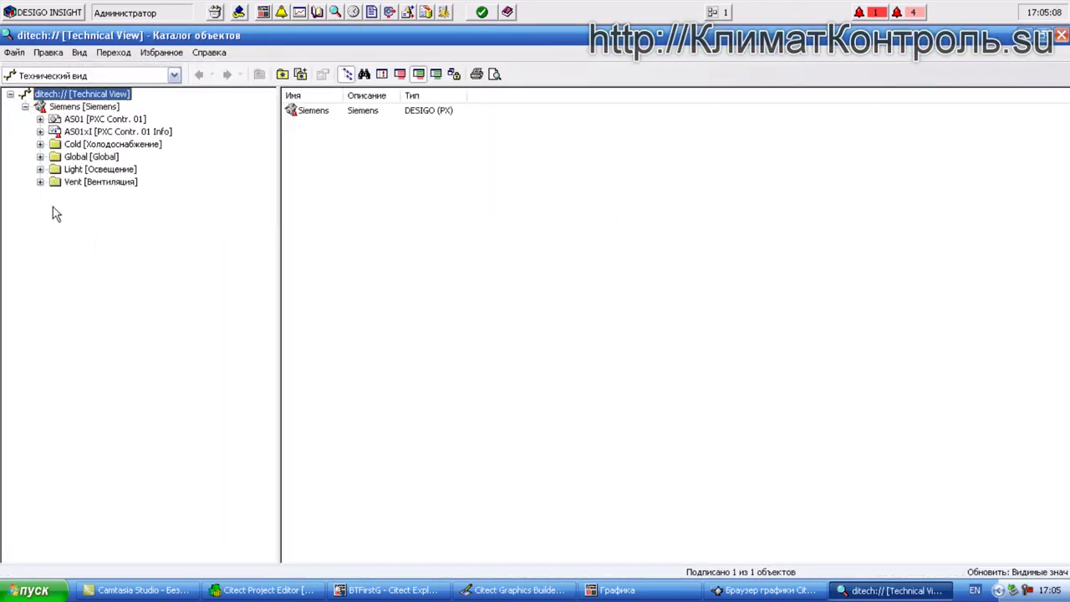
click(40, 181)
click(55, 194)
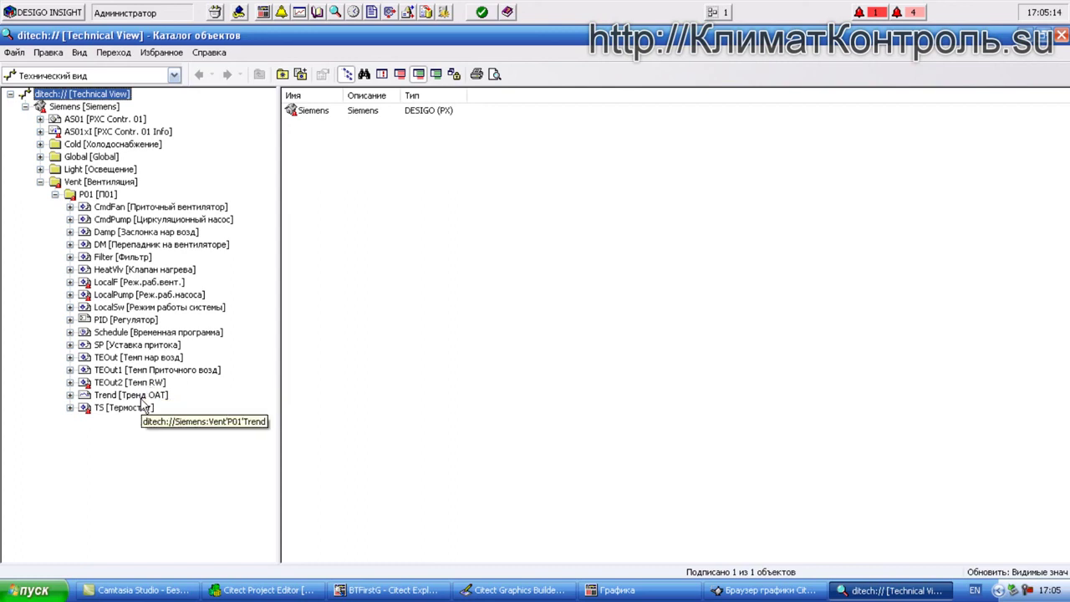
click(106, 358)
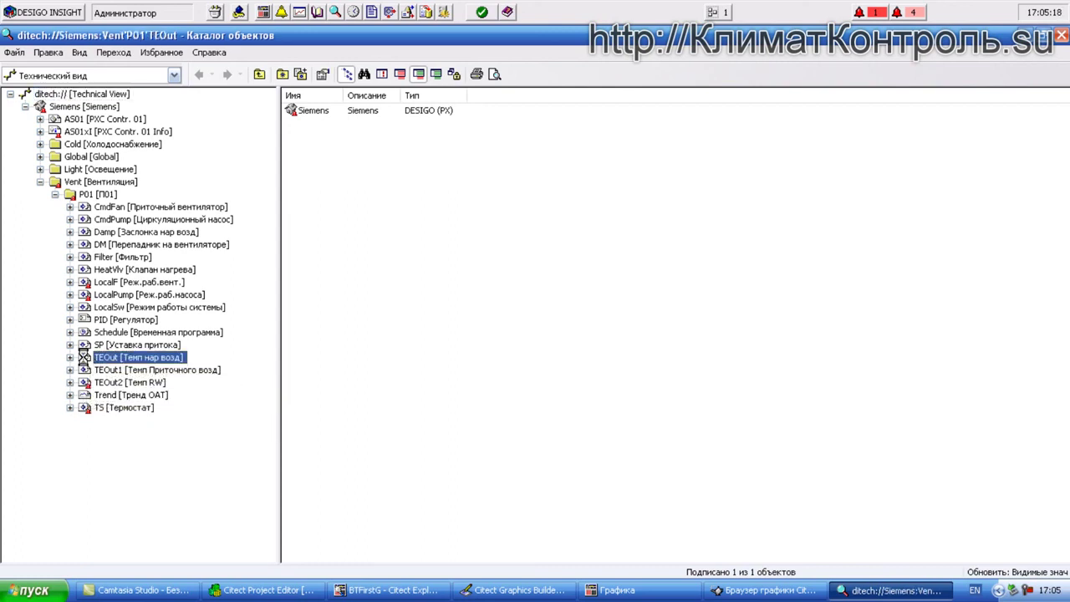
right_click(85, 359)
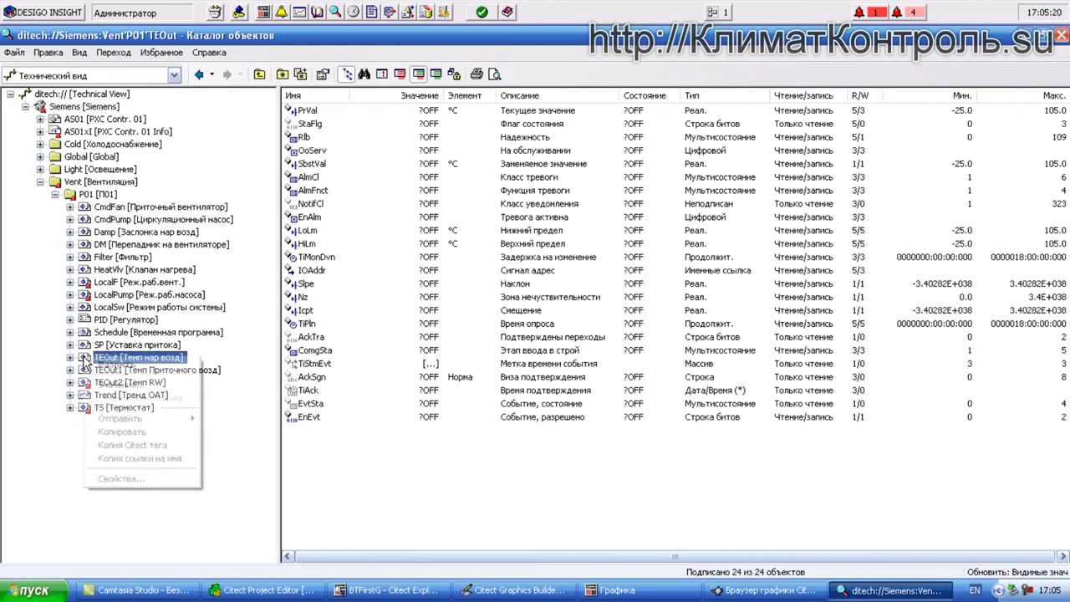
click(141, 452)
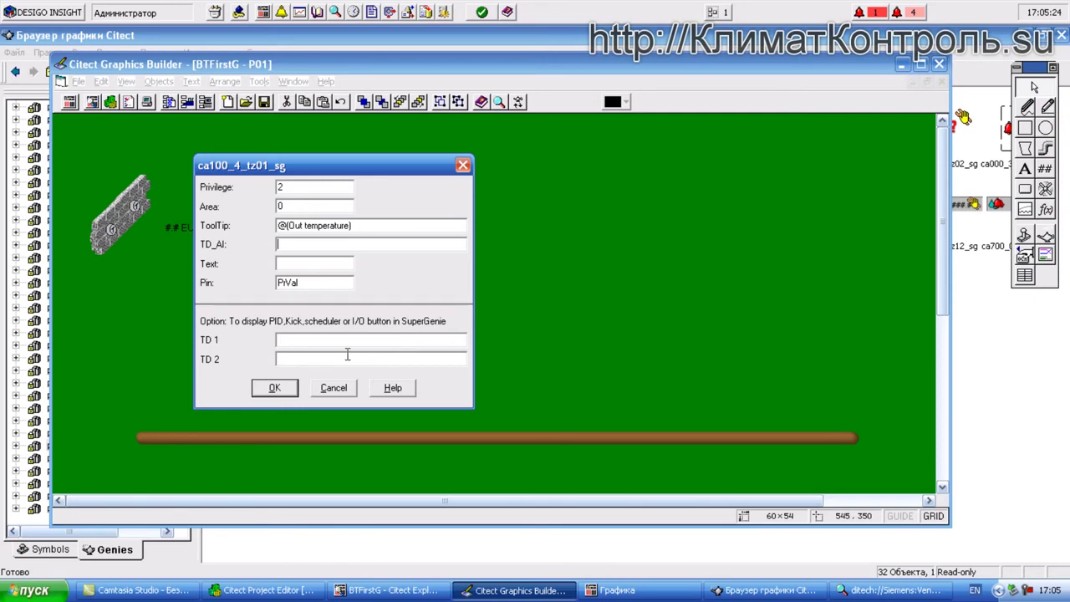
Paste Siemens_Vent_P01_TEOut into TD_AI, set Text to T, confirm, and close the object catalog.
right_click(298, 243)
click(329, 302)
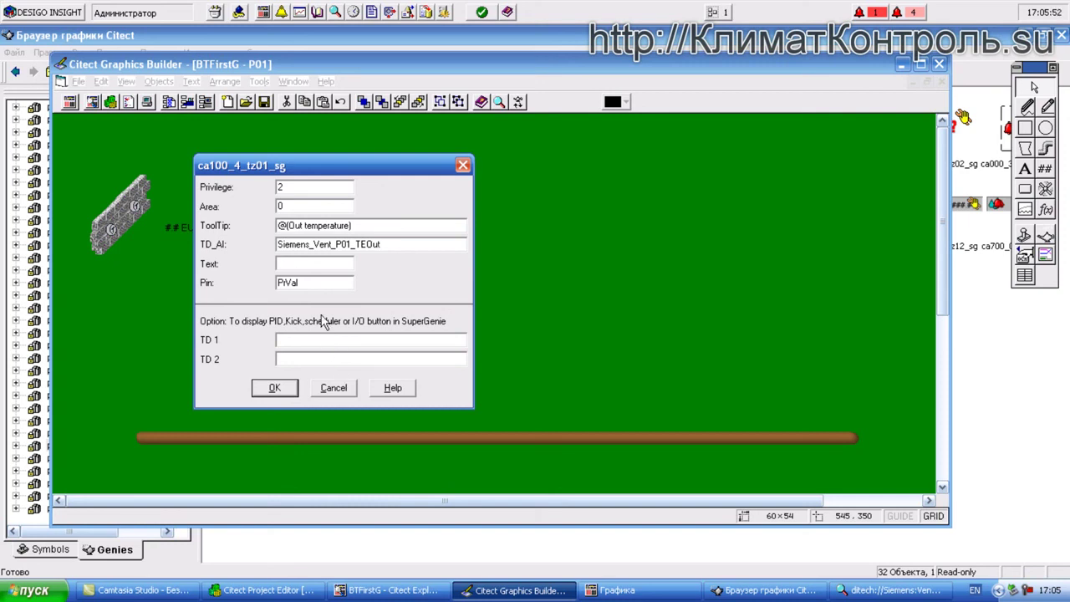
click(317, 266)
text(T)
click(278, 387)
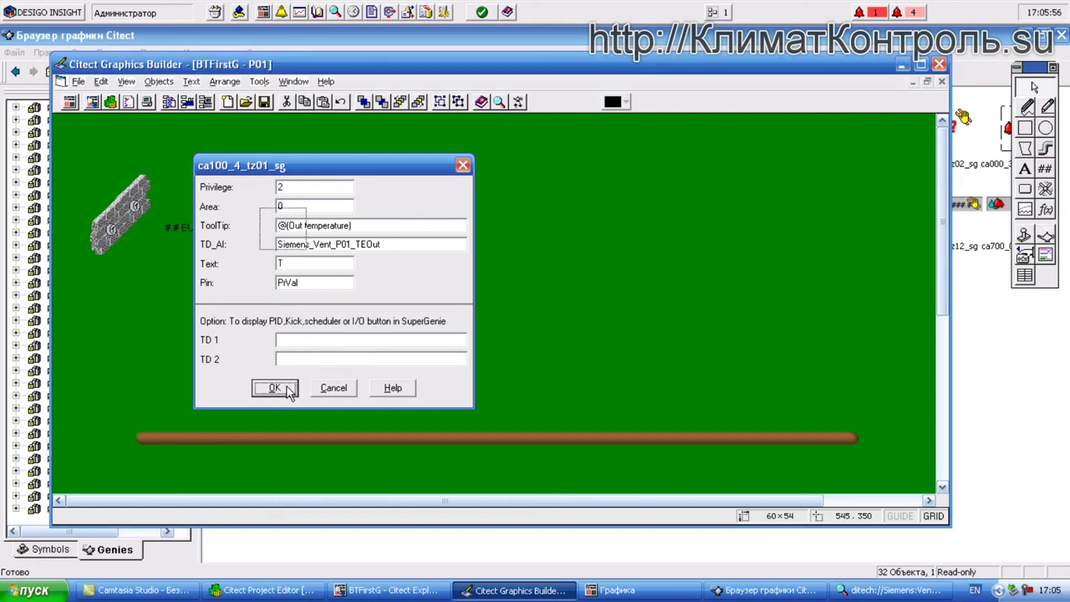
click(891, 590)
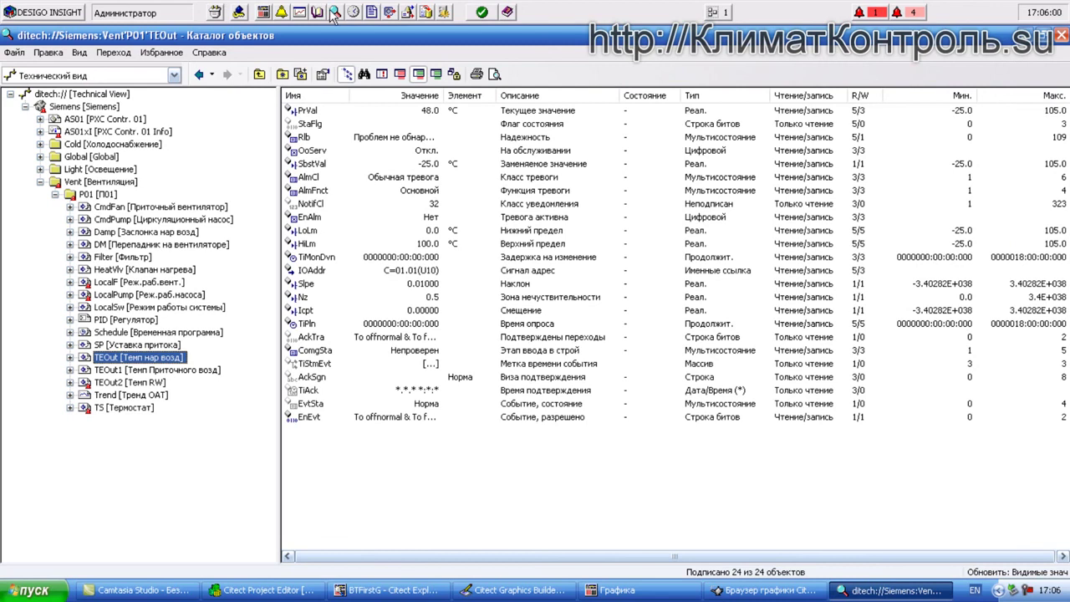
click(1061, 35)
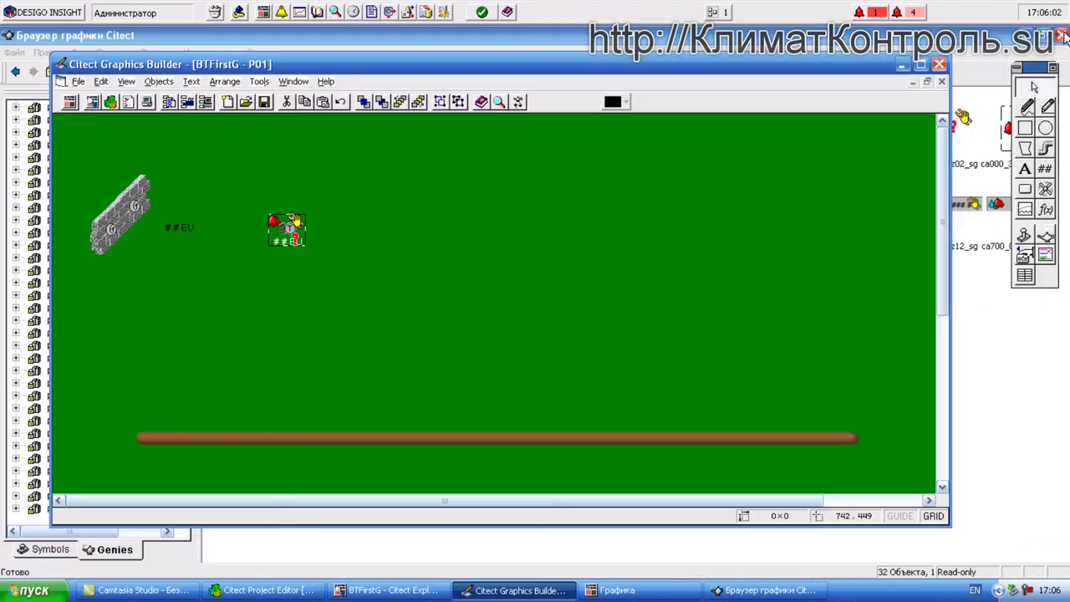
Save page P01 and bring up the Citect Project Editor for BTFirstG via Citect Explorer.
click(265, 102)
click(264, 102)
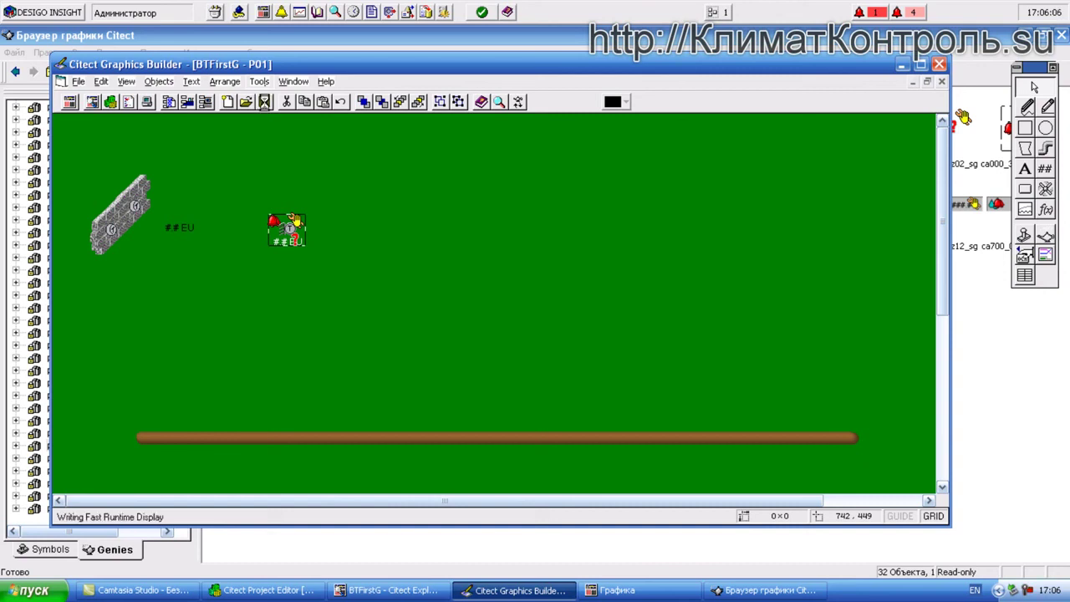
click(392, 591)
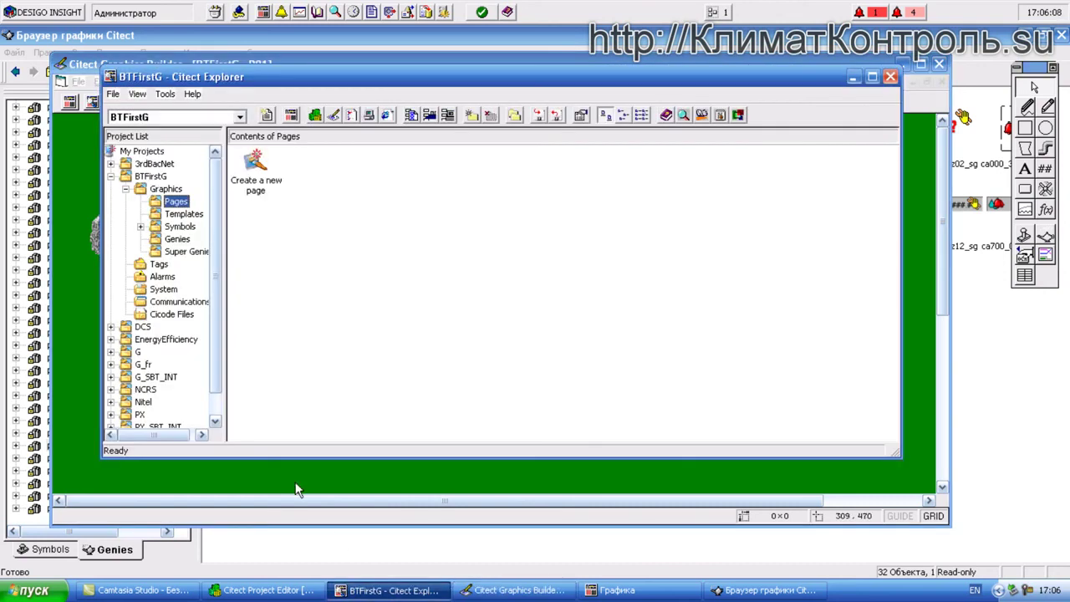
click(482, 592)
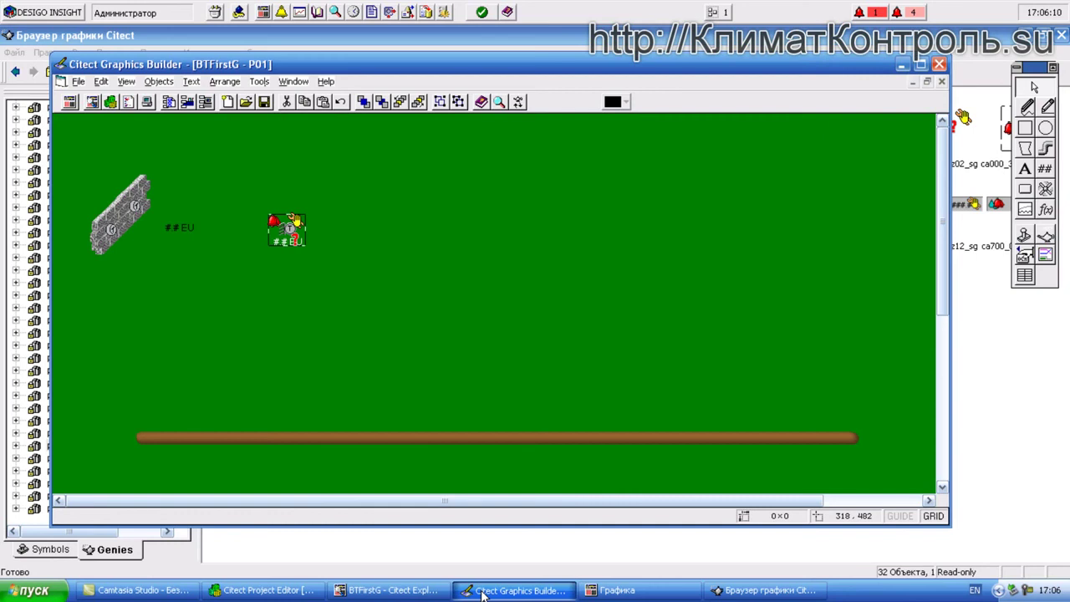
click(402, 592)
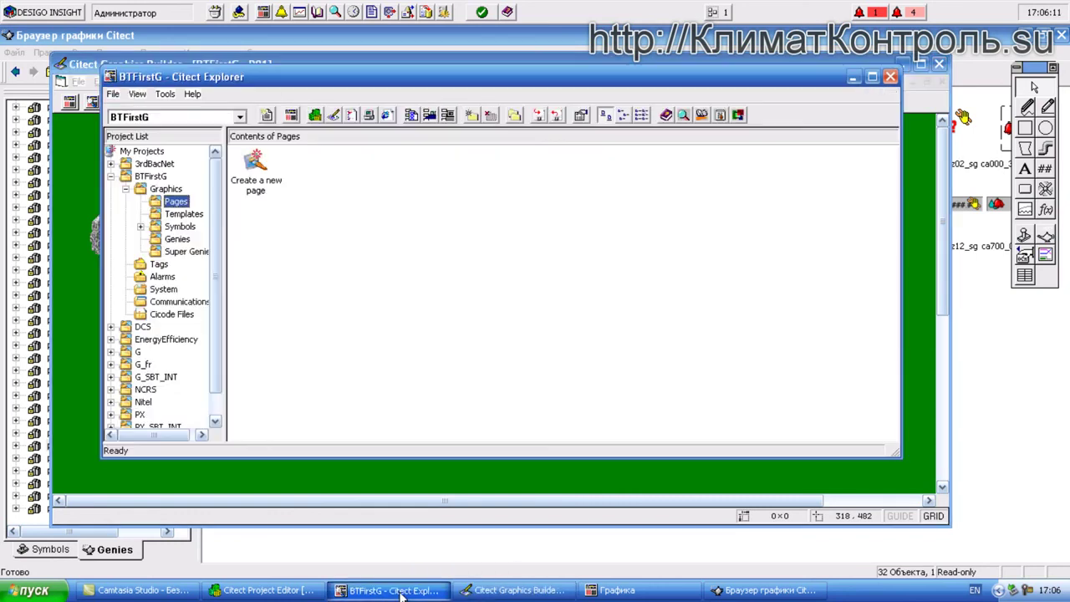
click(266, 590)
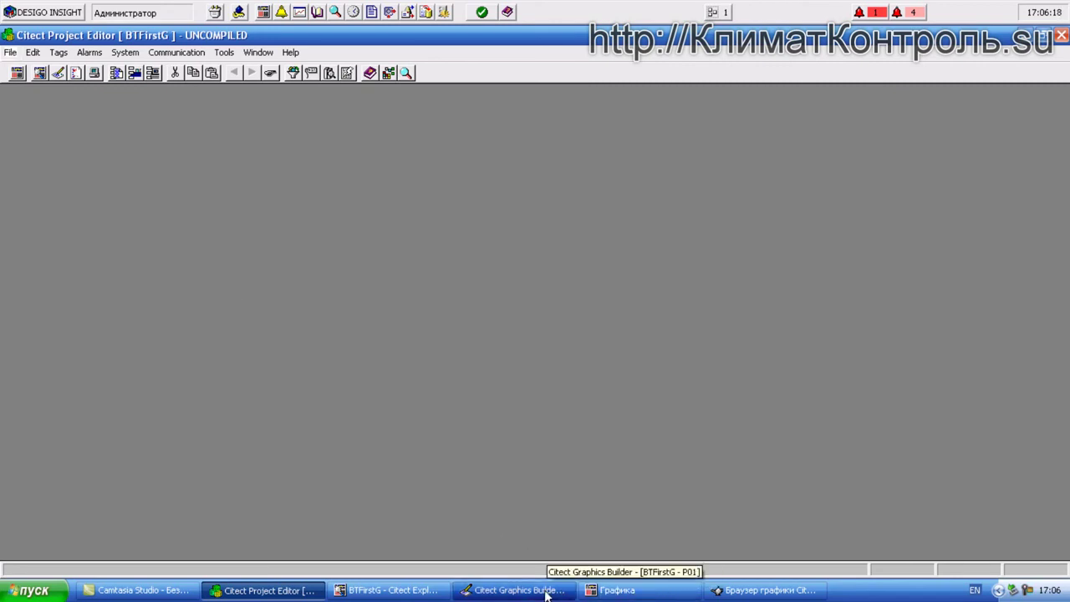
Close the Citect graphics browser.
click(747, 594)
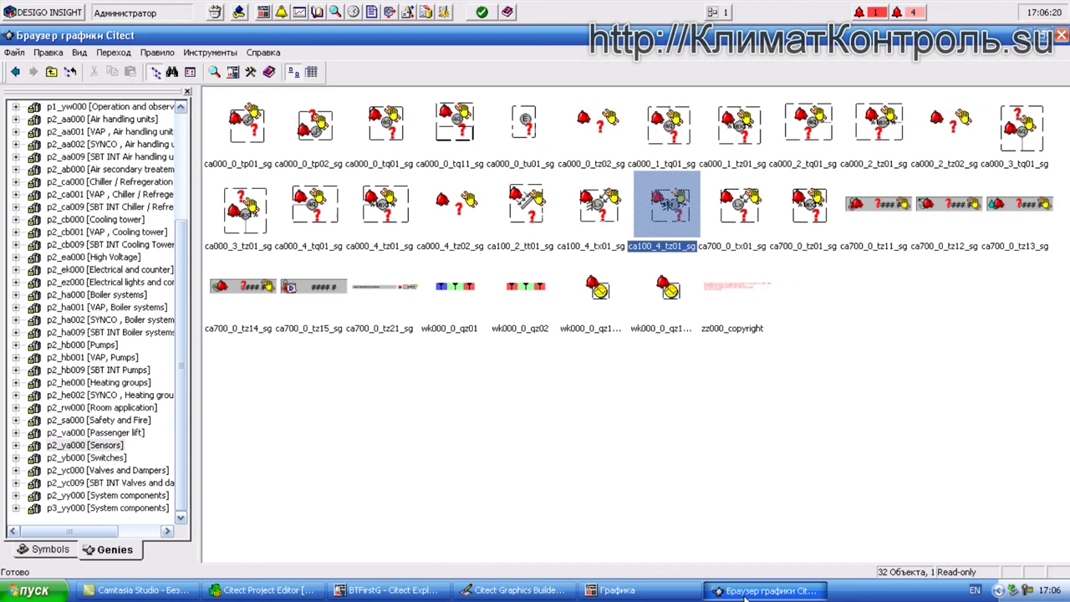
click(1061, 35)
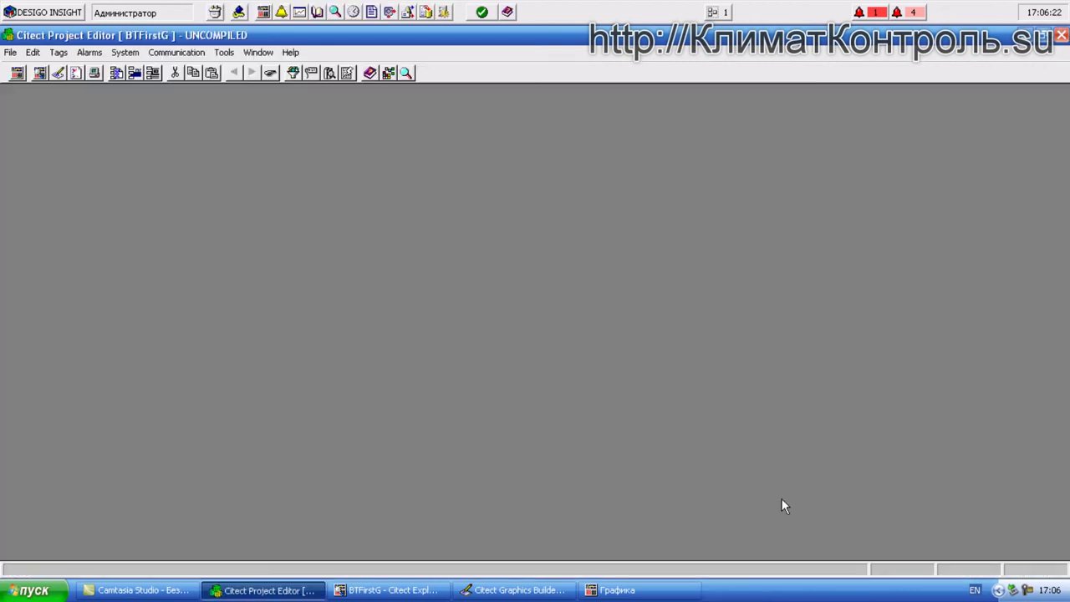
click(617, 590)
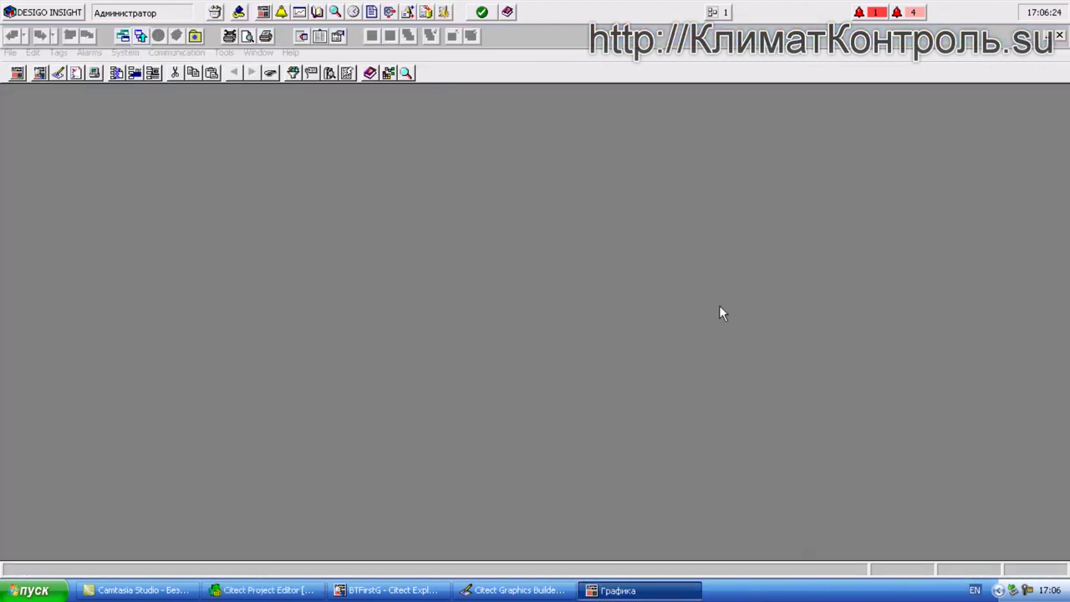
click(371, 591)
click(511, 590)
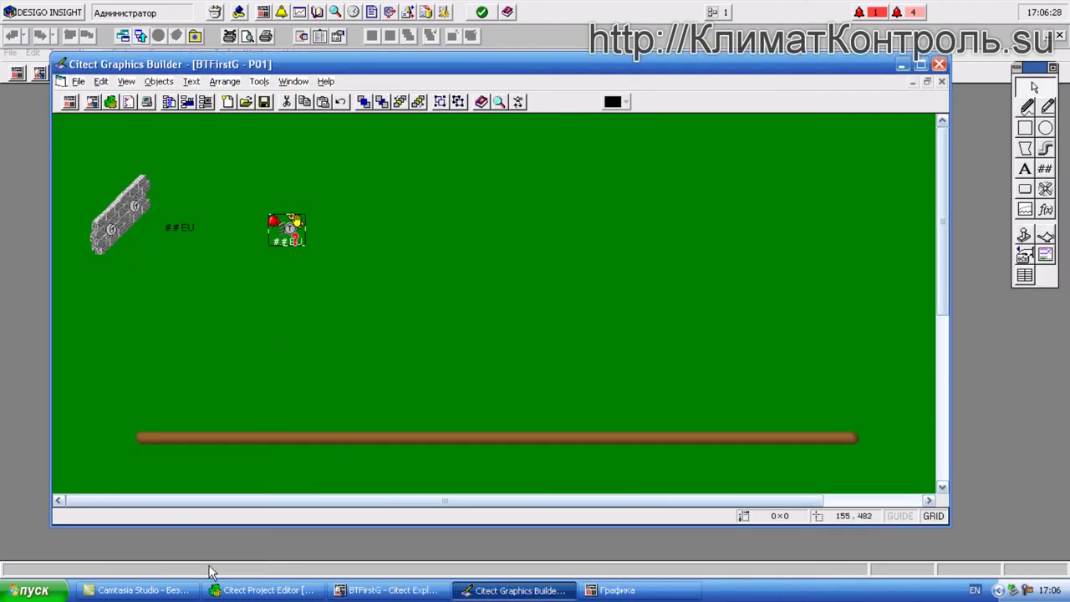
Compile the BTFirstG project in Project Editor, confirming the 0-warning result and post-compilation notice.
click(236, 593)
click(11, 52)
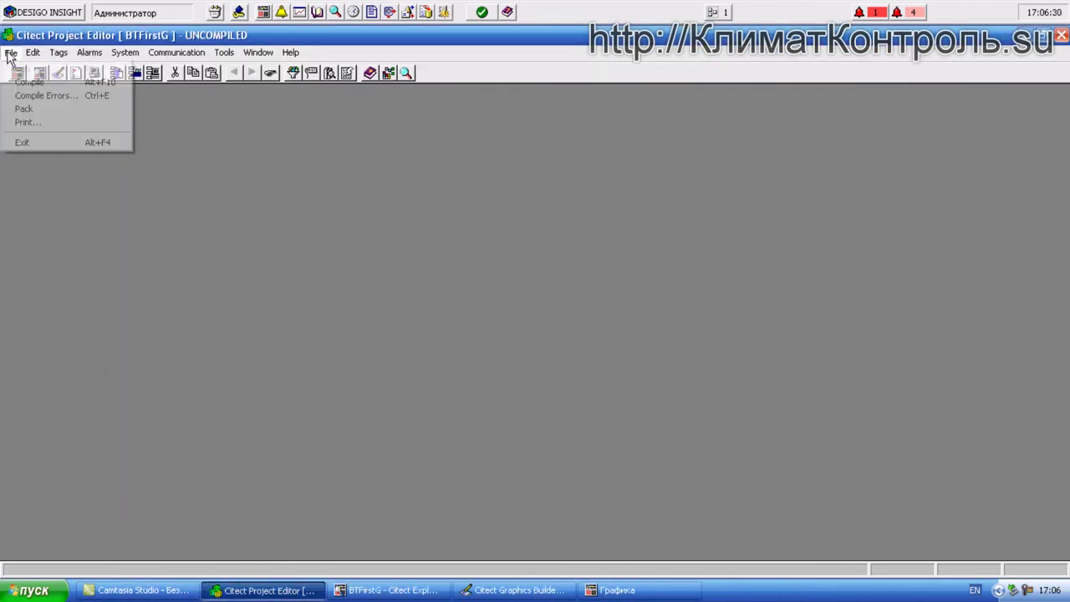
click(32, 82)
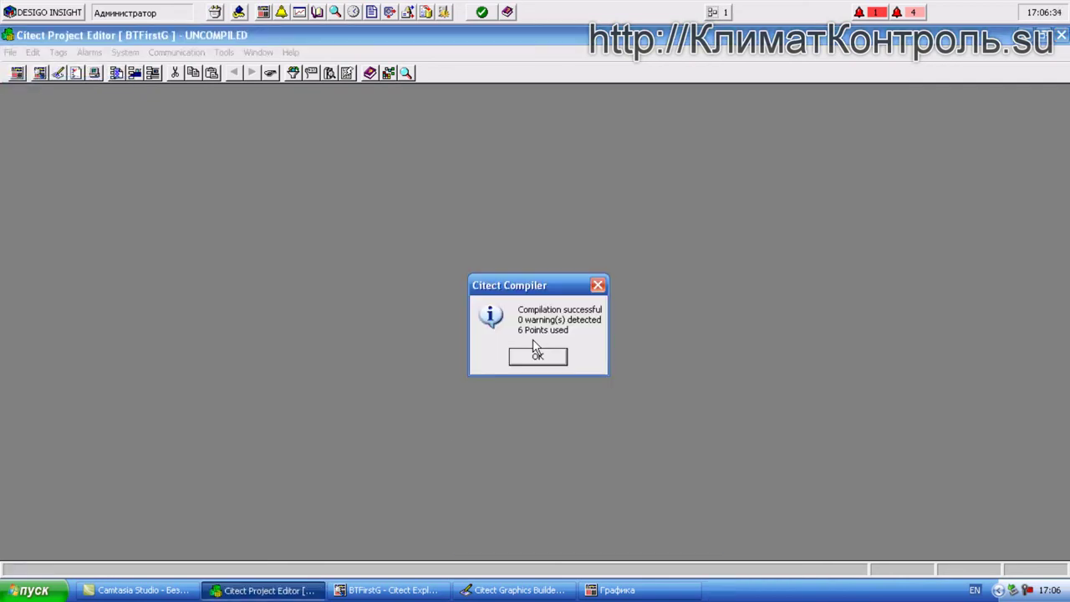
click(537, 357)
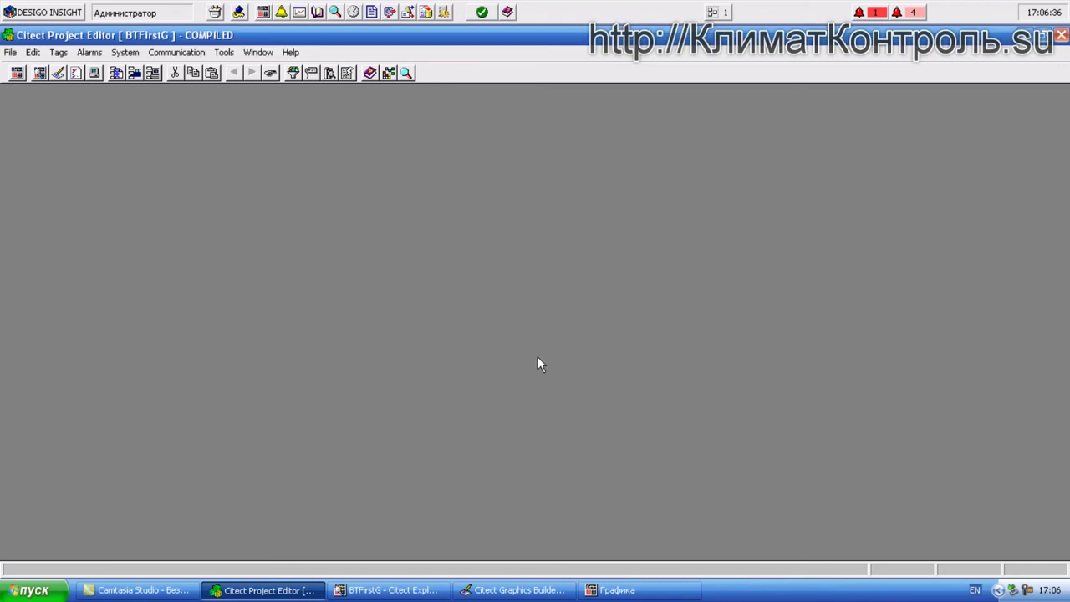
click(586, 393)
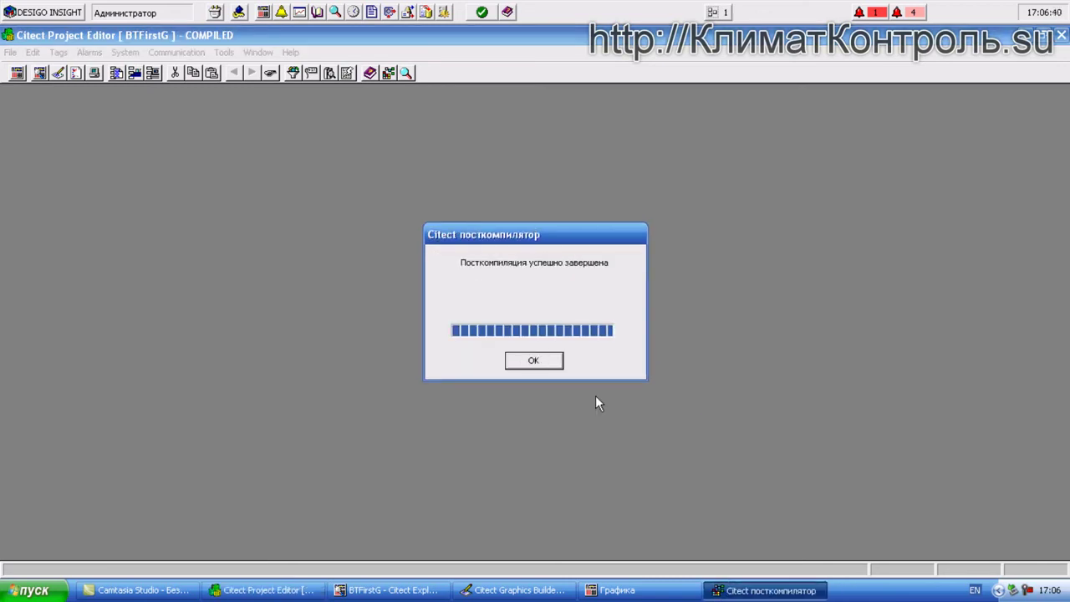
click(534, 361)
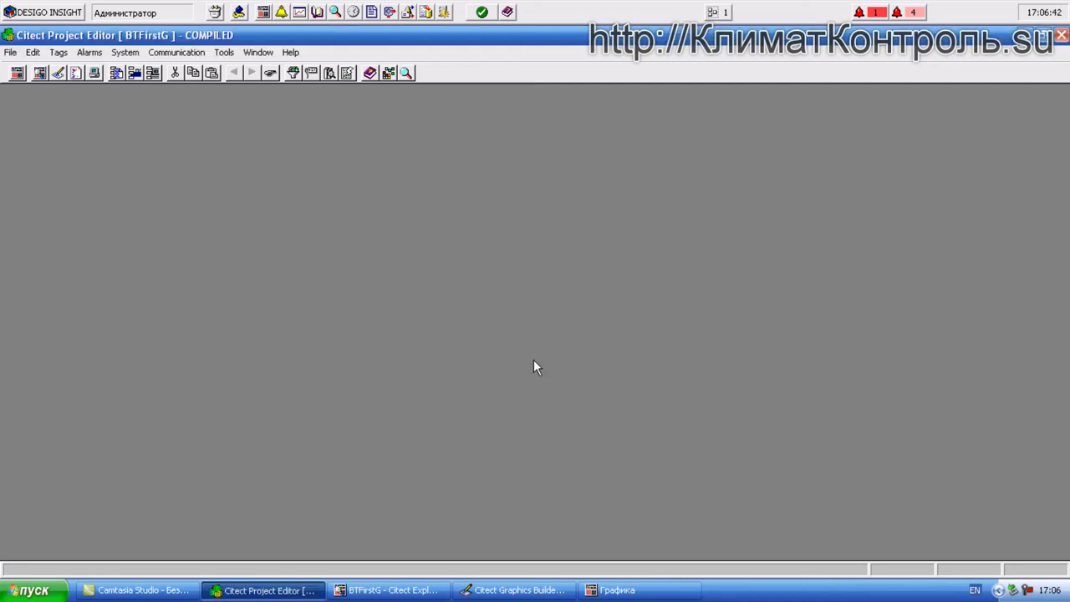
click(619, 591)
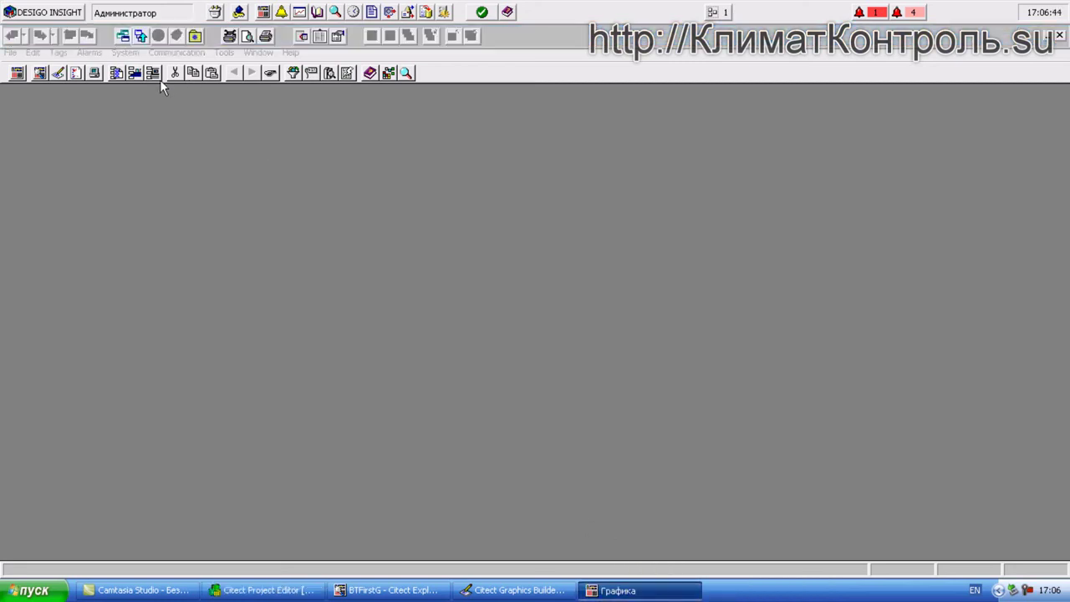
Open the Top page, then Вентиляция, to see the sensor reading 55.7 °C.
click(139, 36)
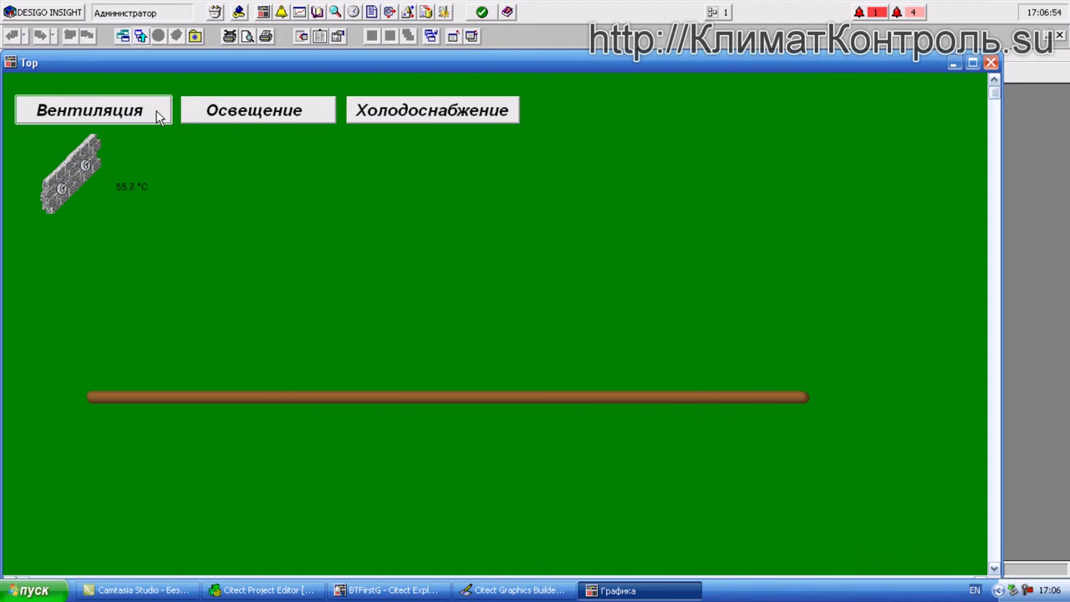
click(102, 112)
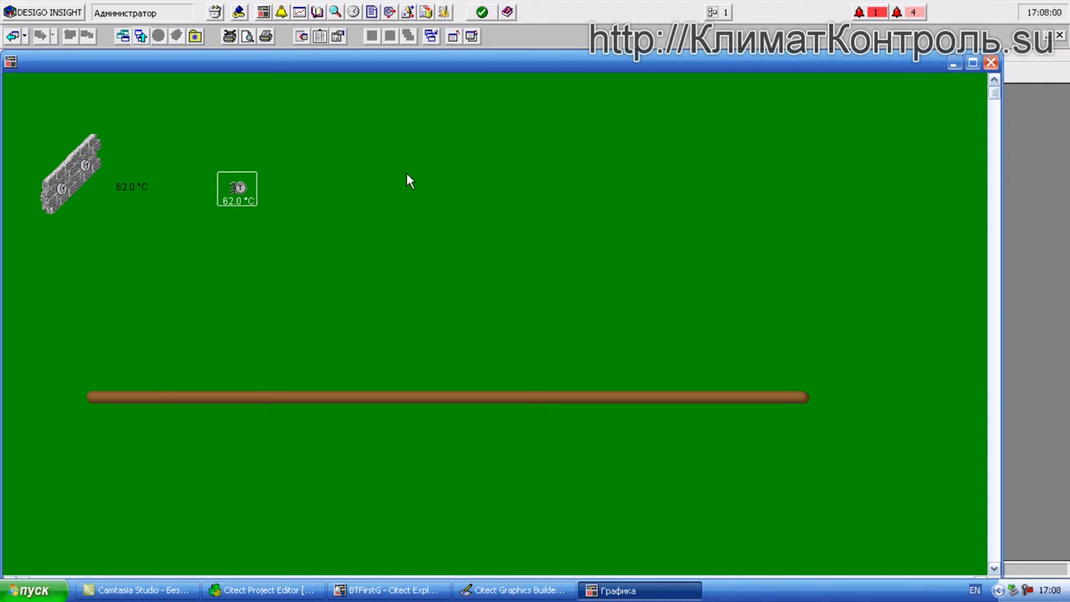
Return to the Top page, reopen the Вентиляция radiator page (62.0 °C), then close it.
click(12, 39)
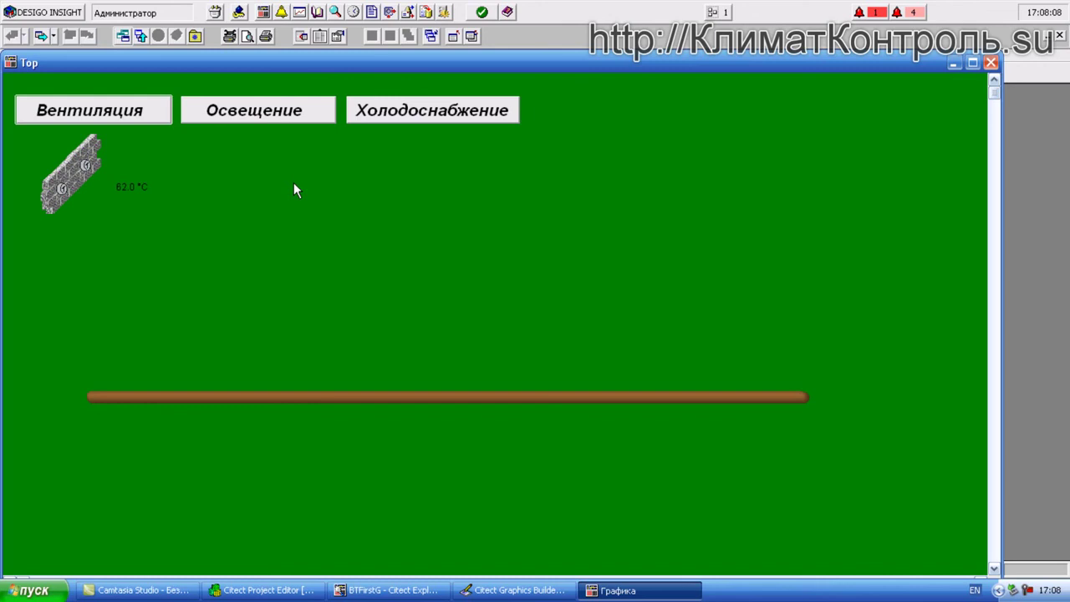
click(140, 114)
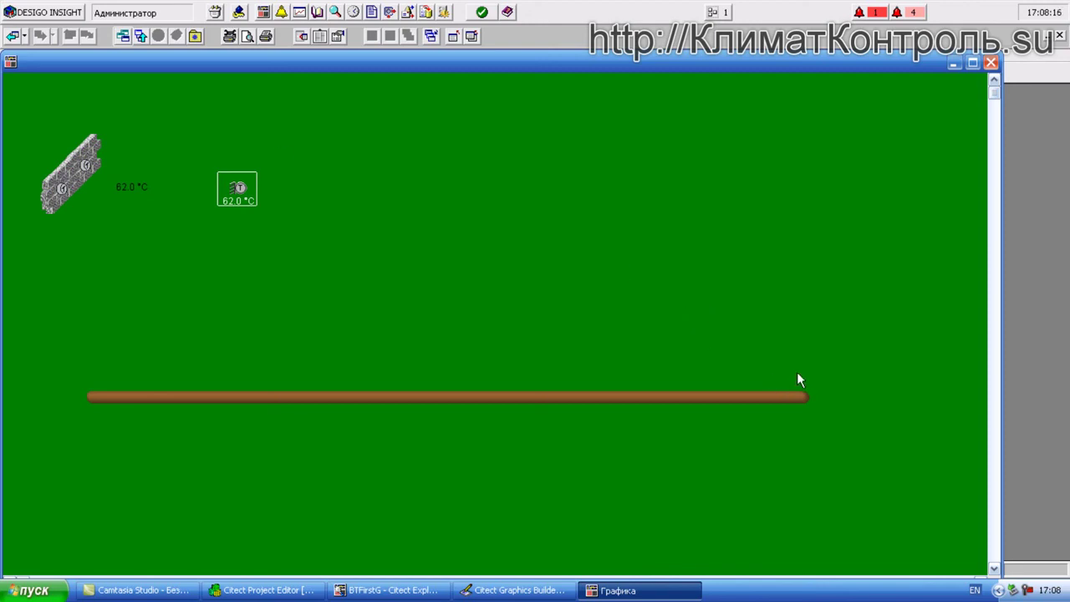
click(990, 64)
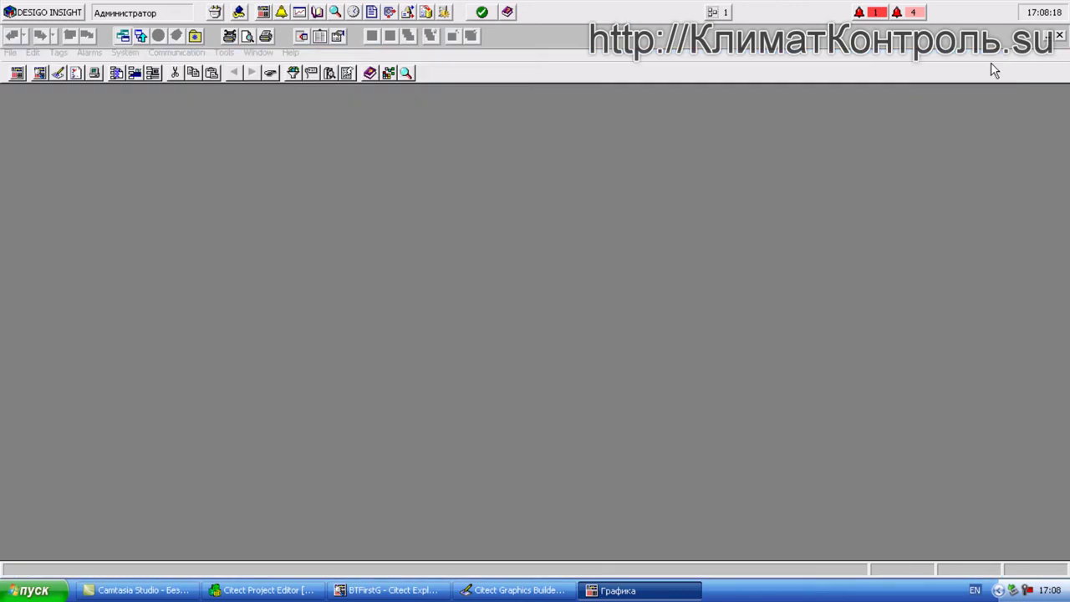
Close the Citect Project Editor and Citect Explorer windows, returning to the Графика runtime window.
click(514, 588)
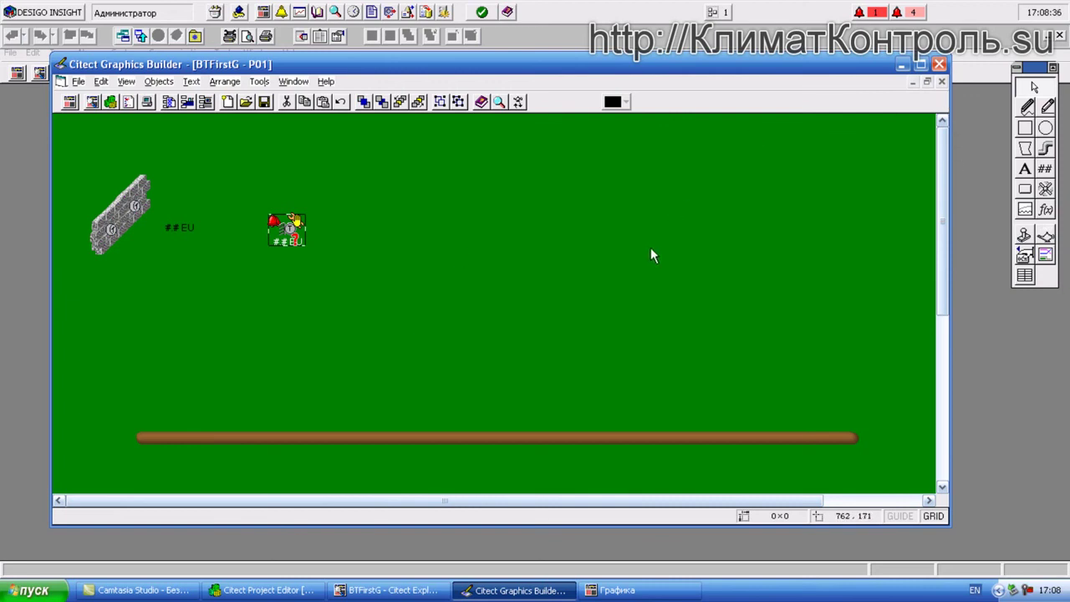
click(393, 591)
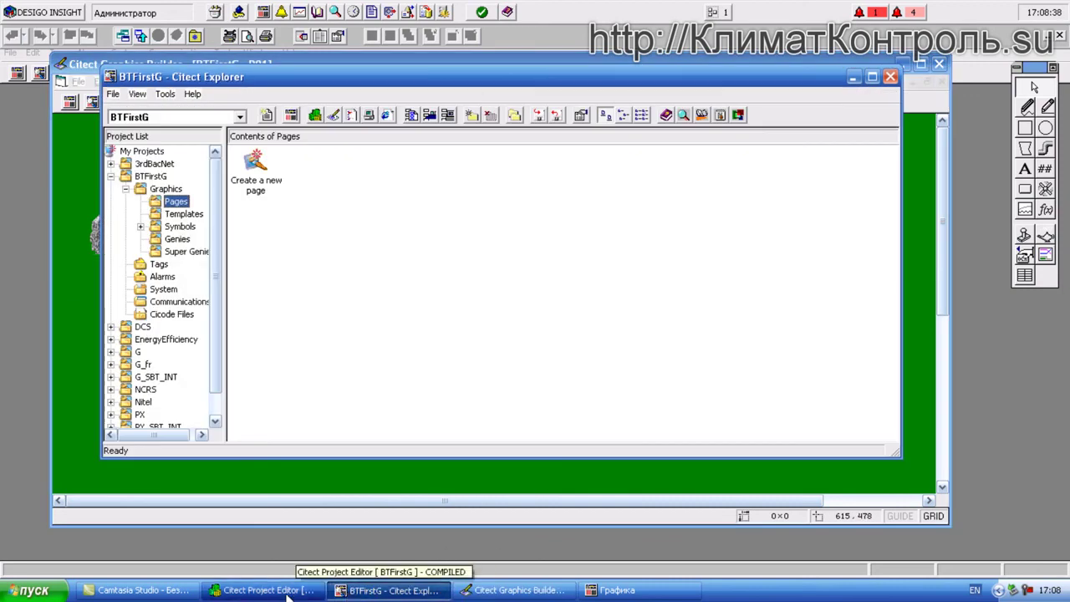
click(284, 592)
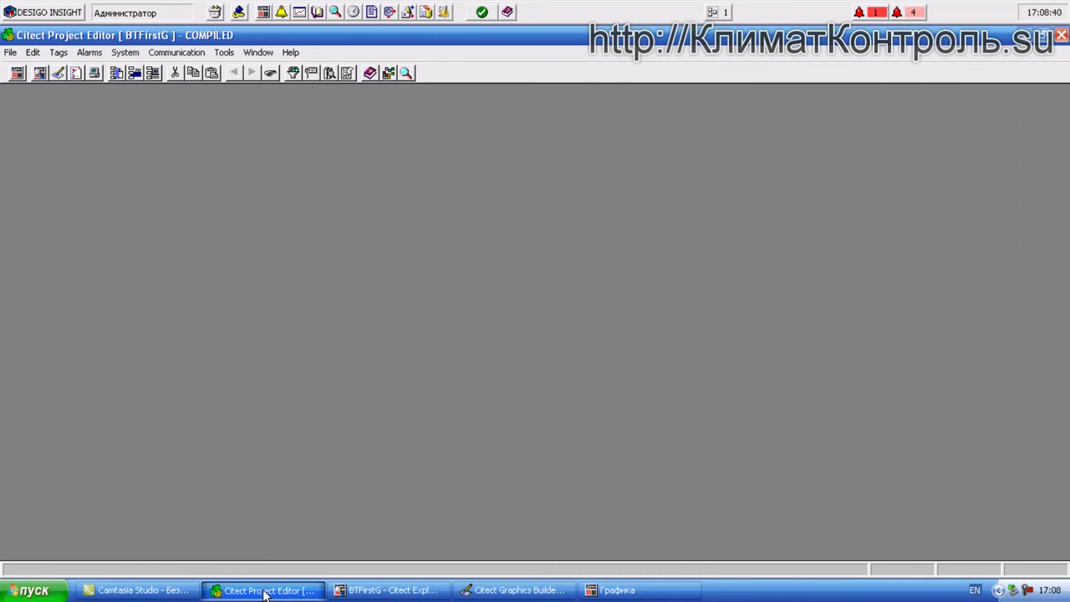
click(1061, 36)
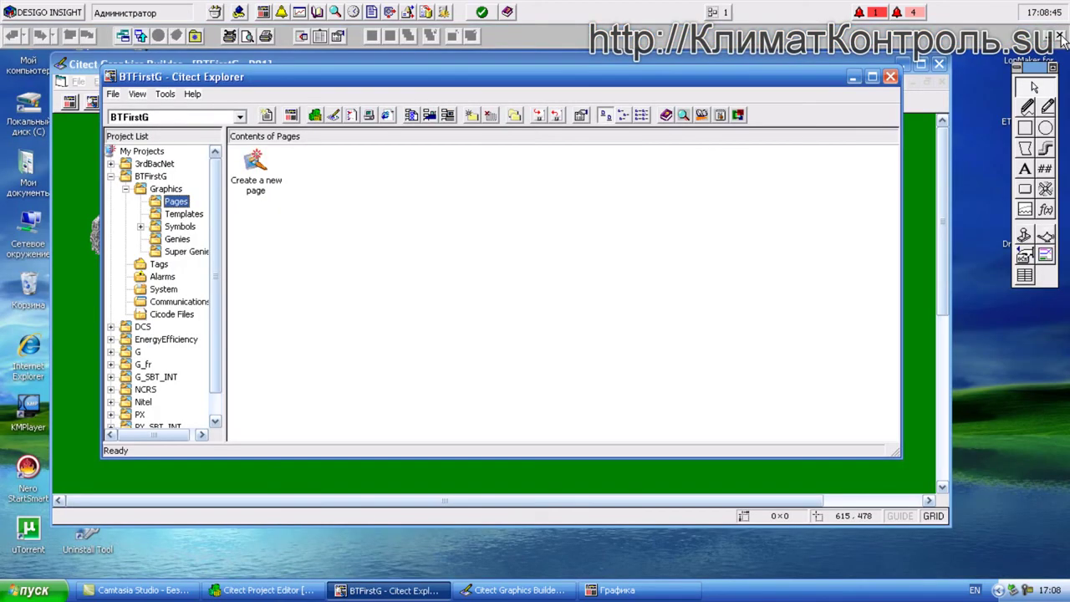
click(892, 77)
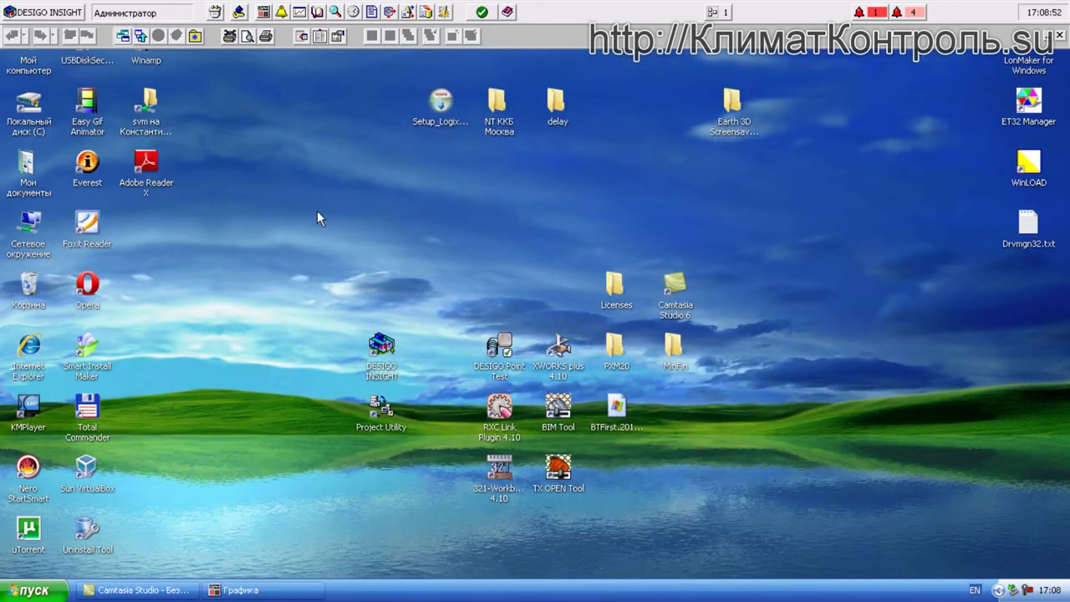
click(247, 590)
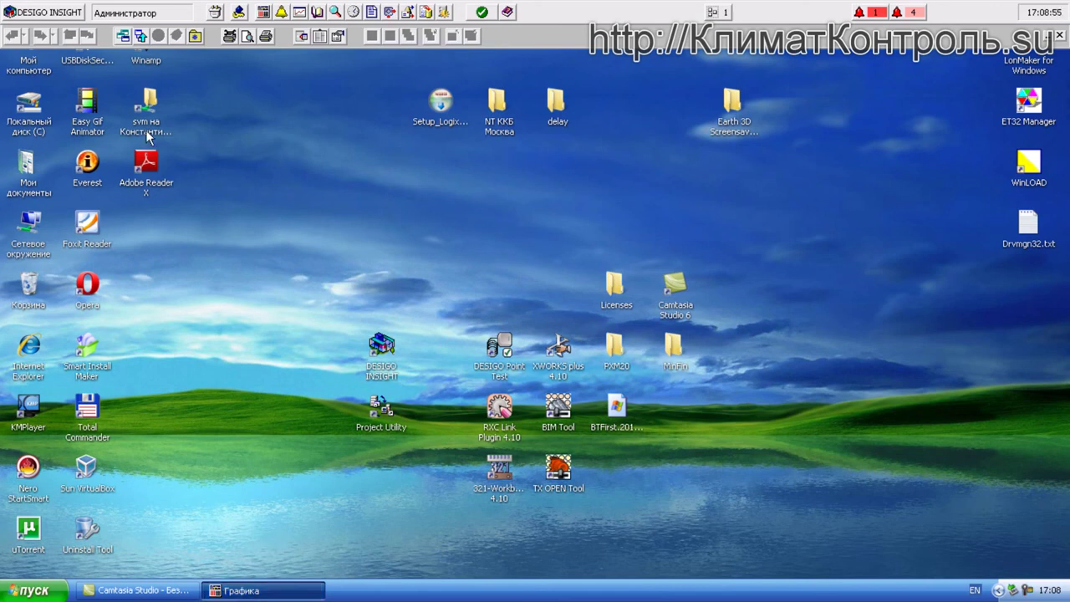
Close the Графика window and exit Desigo Insight via Завершить... with a full Завершить shutdown.
click(1059, 39)
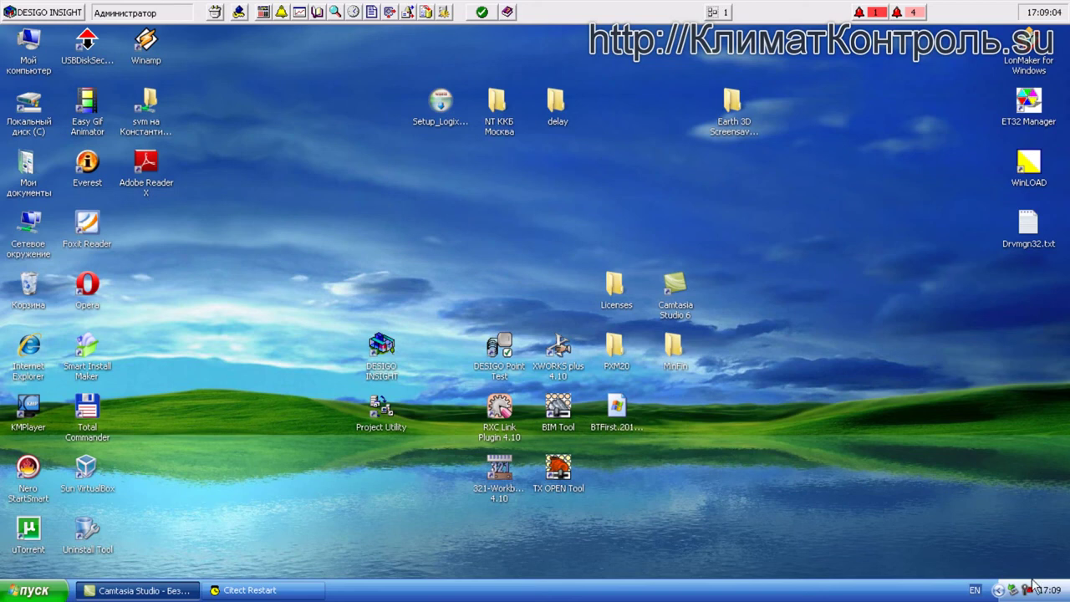
click(52, 12)
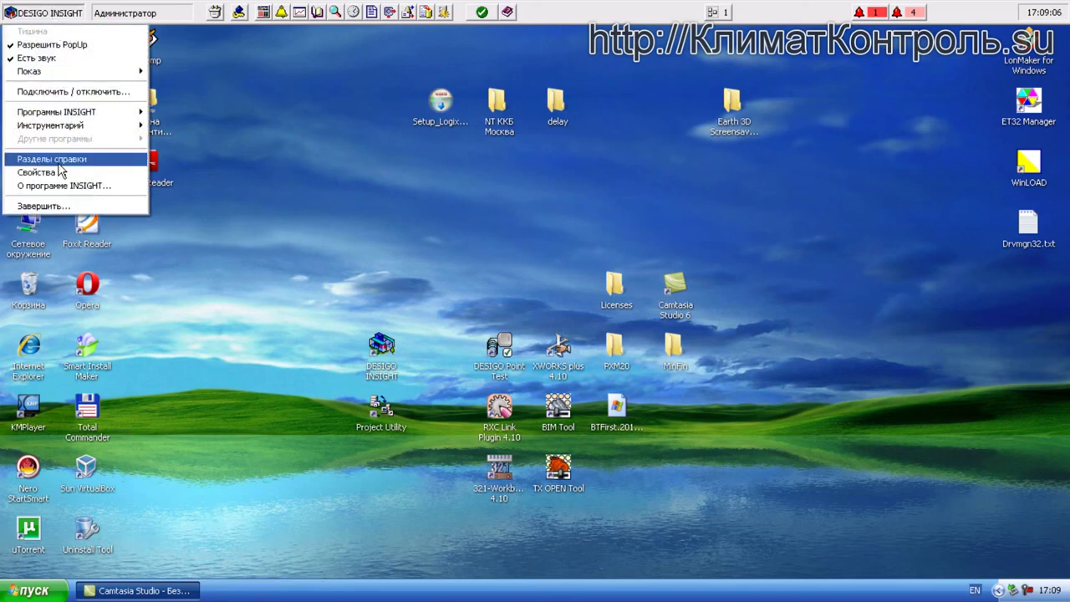
click(70, 209)
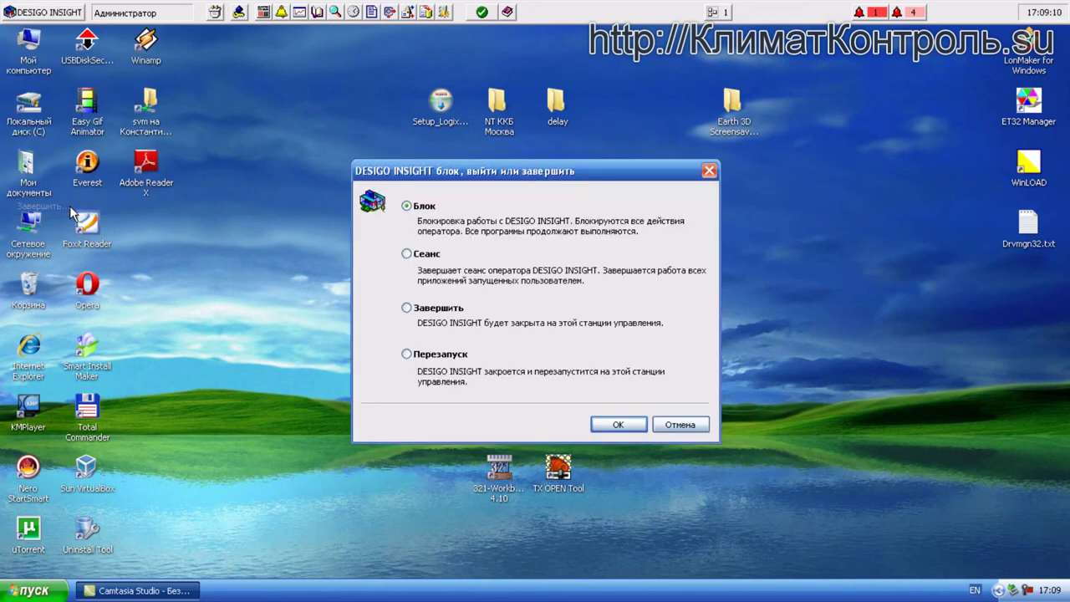
click(428, 311)
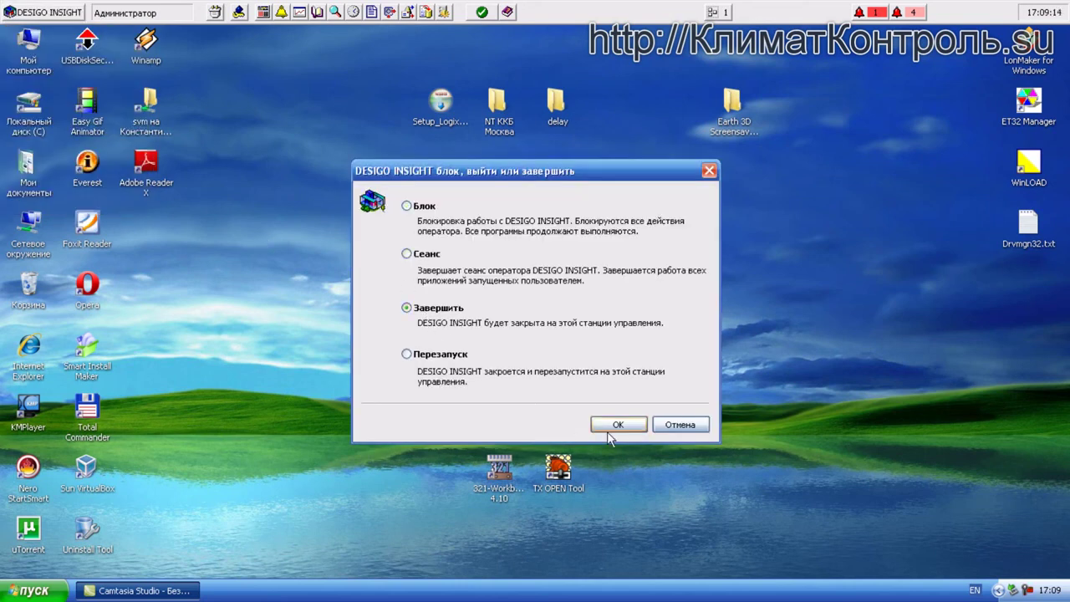
click(619, 424)
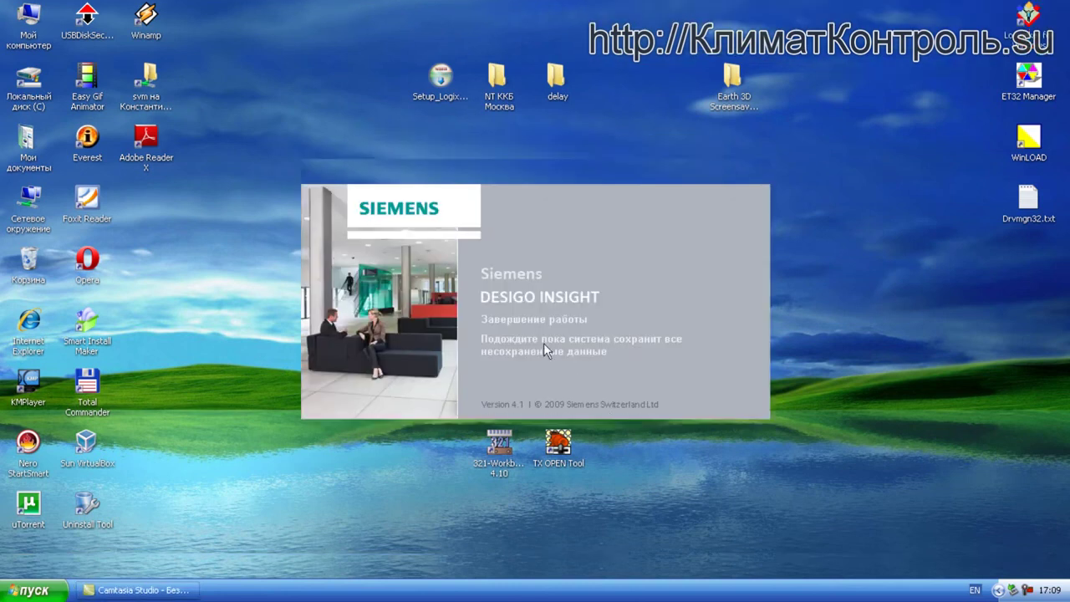